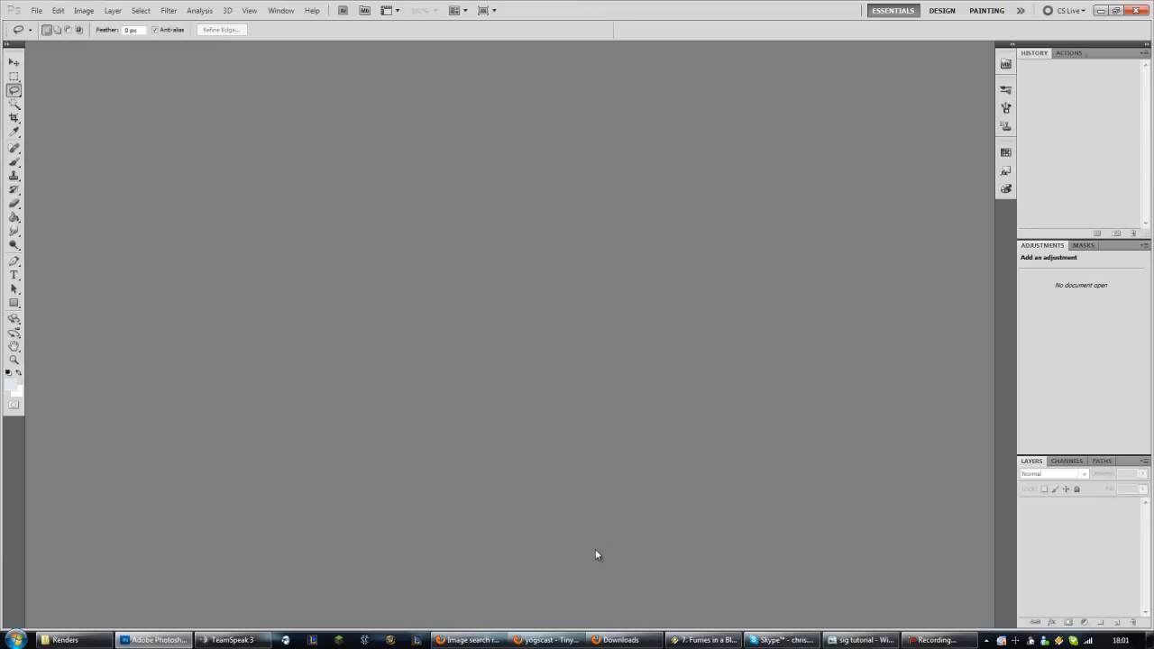
- Switch to the browser and open the Fiddlesticks render at full size from the Planet Renders "league of legends" search results
left_click(480, 638)
scroll(227, 330, "up", 5)
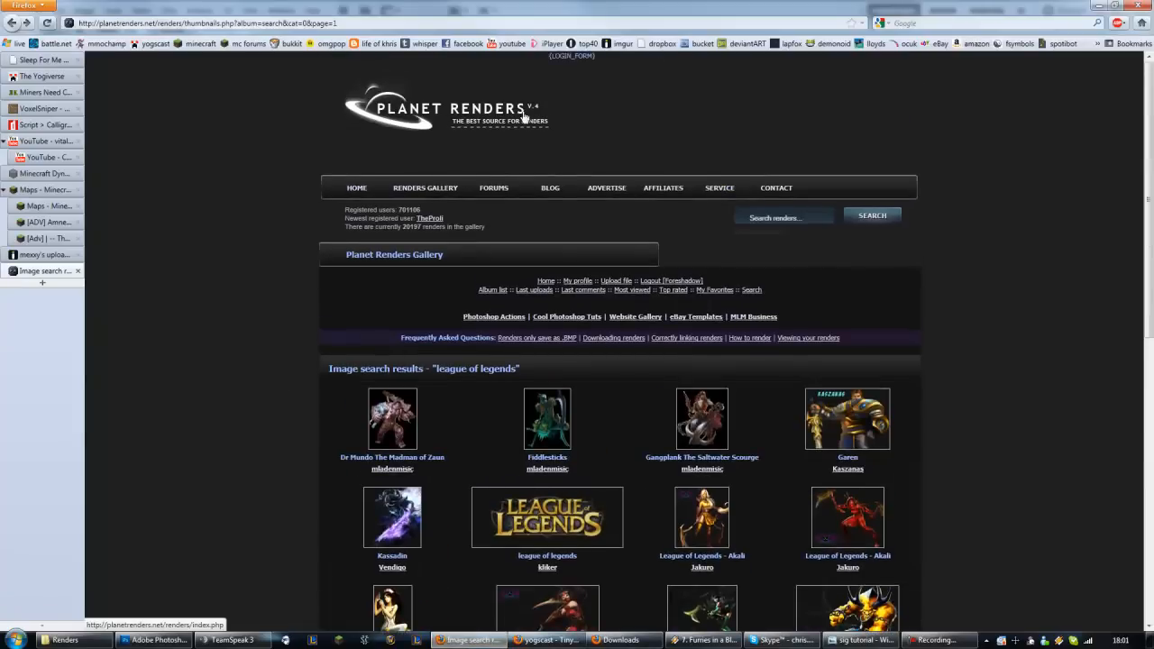
scroll(251, 372, "down", 3)
left_click(537, 260)
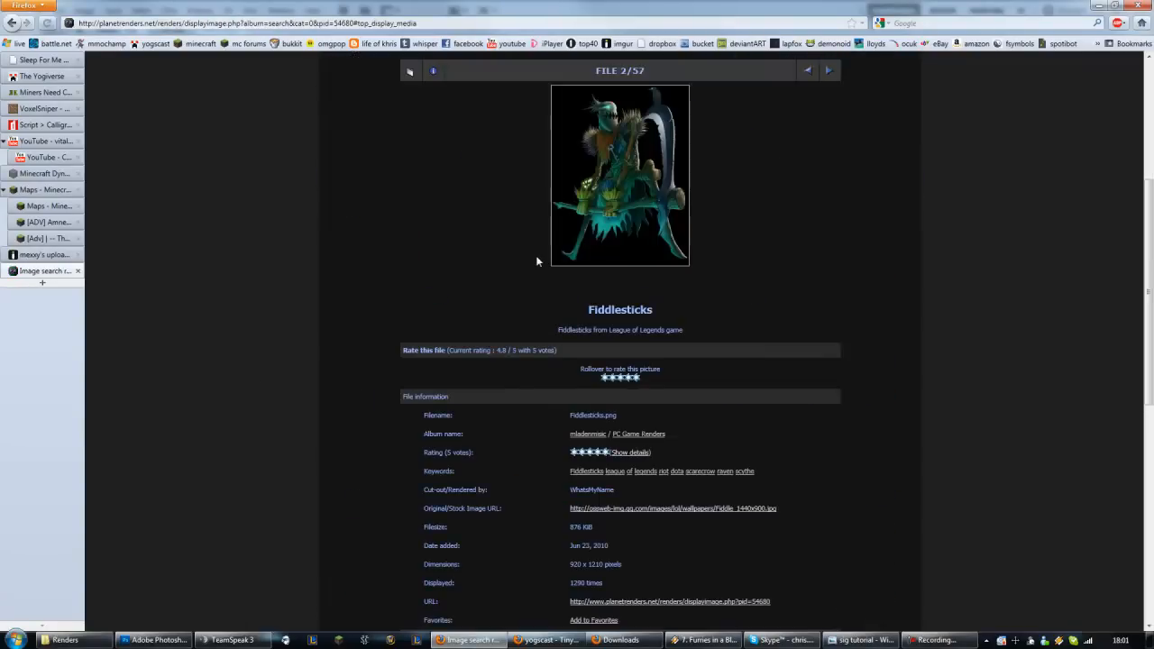
left_click(611, 195)
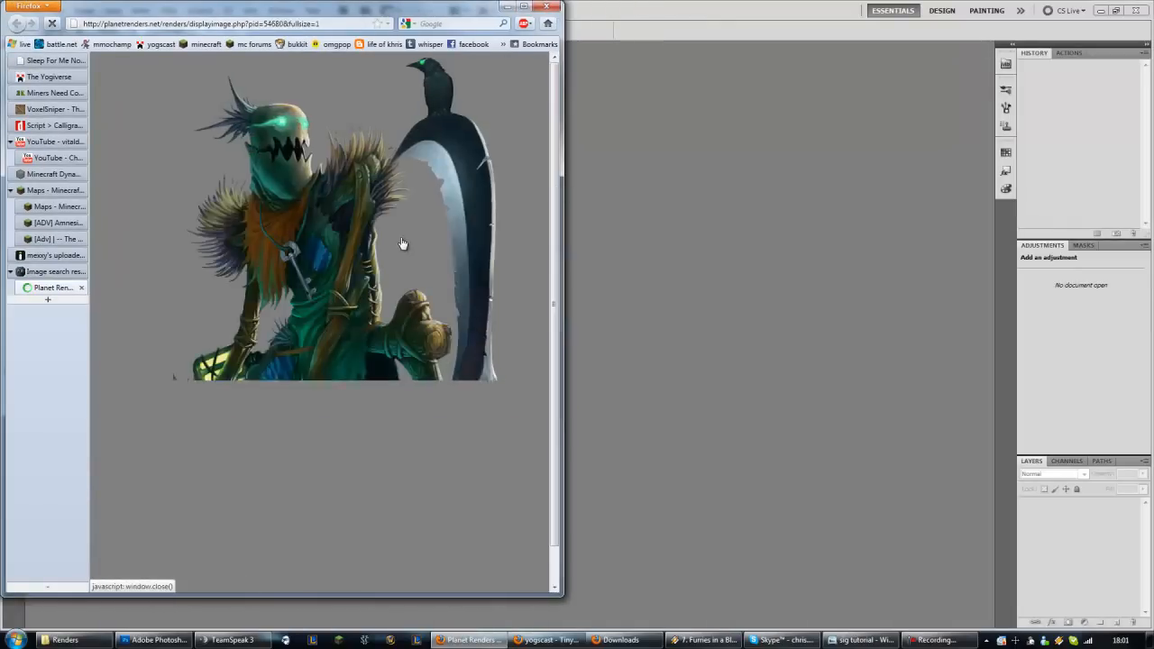
- Save the full-size render as Fiddlesticks in the LoL renders folder and close its browser page
right_click(280, 219)
left_click(334, 301)
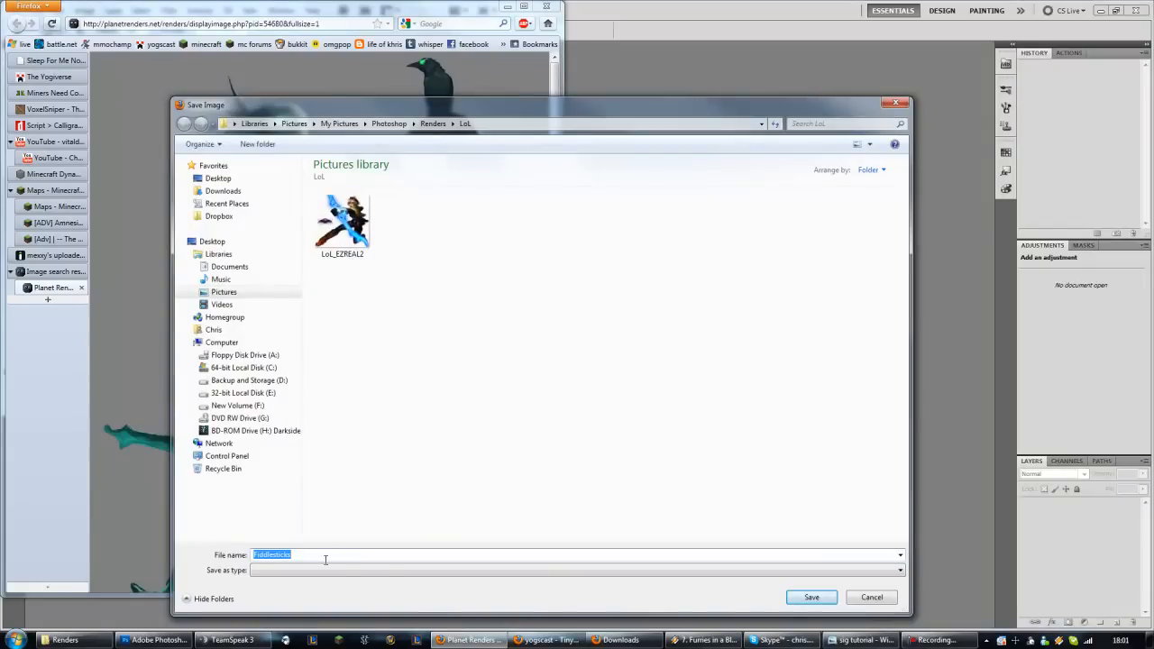
left_click(810, 599)
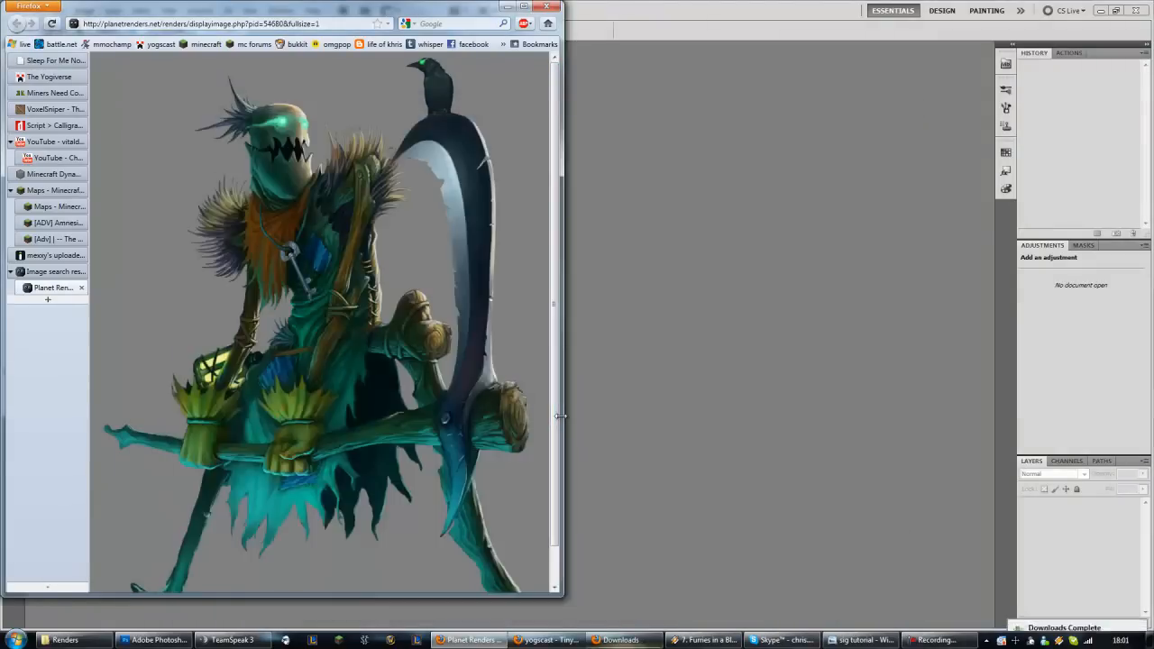
left_click(524, 7)
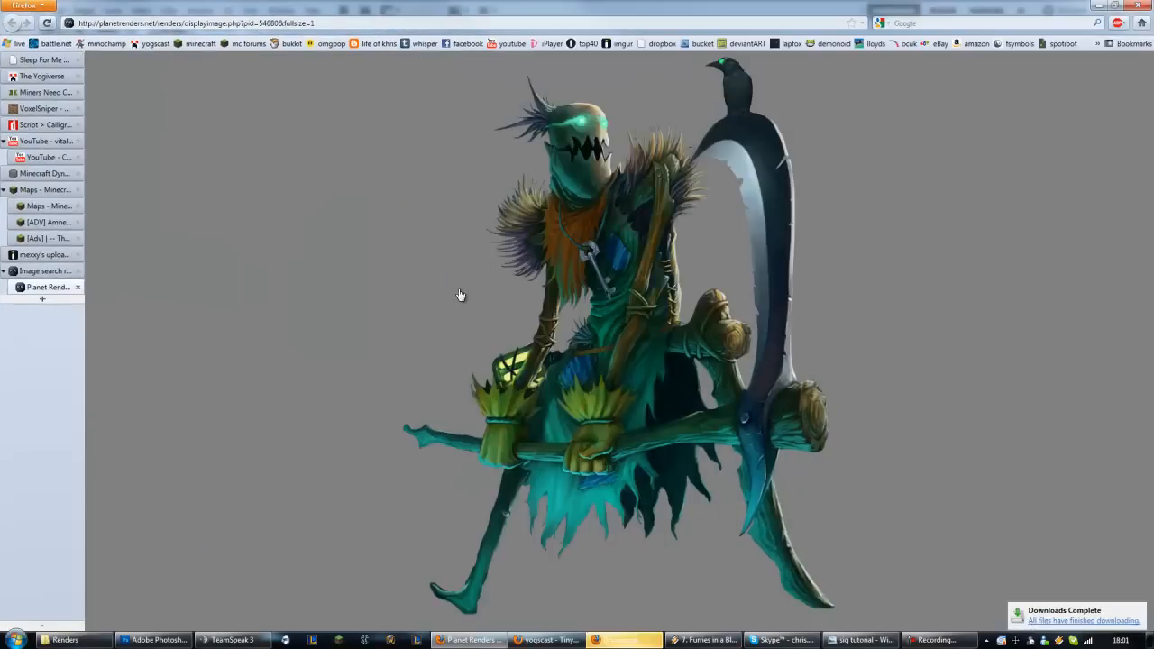
left_click(78, 286)
- Switch to Photoshop and create a 350 × 120 pixel RGB document at 72 pixels/inch with transparent background contents
left_click(155, 640)
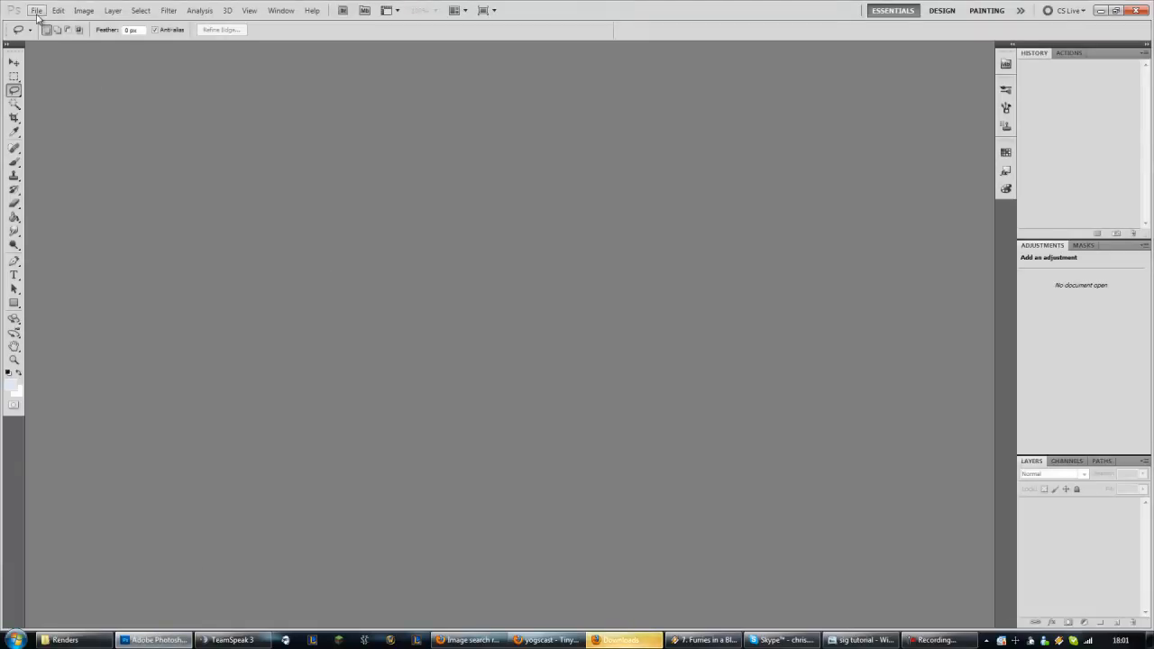
left_click(37, 10)
left_click(45, 21)
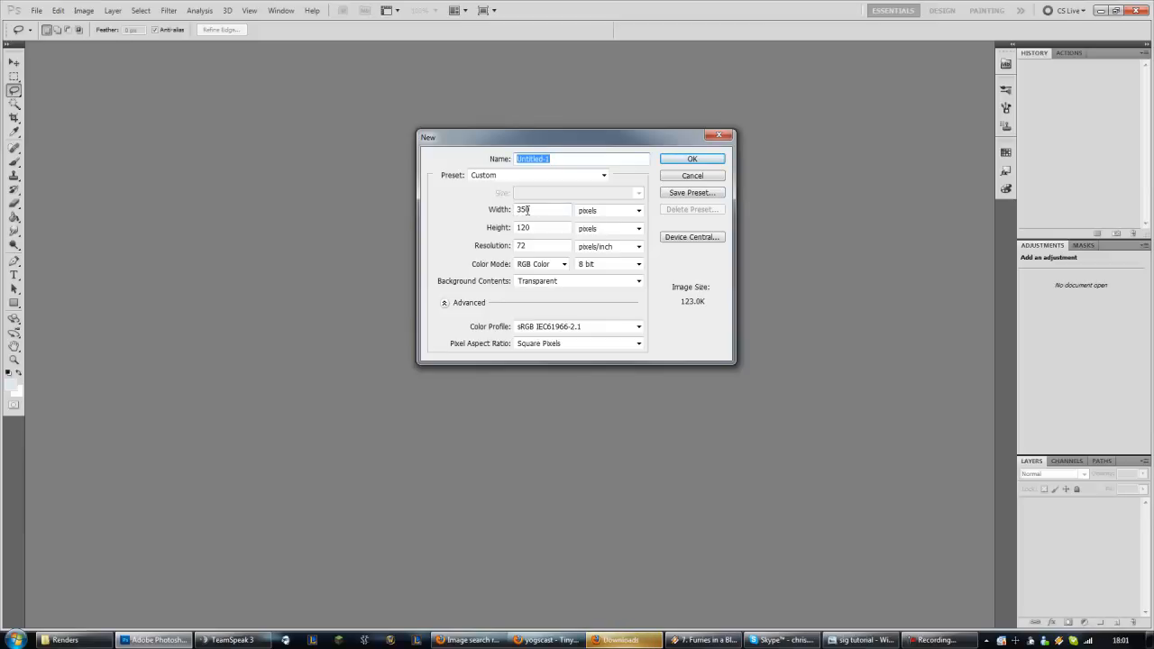
left_click(581, 281)
left_click(583, 309)
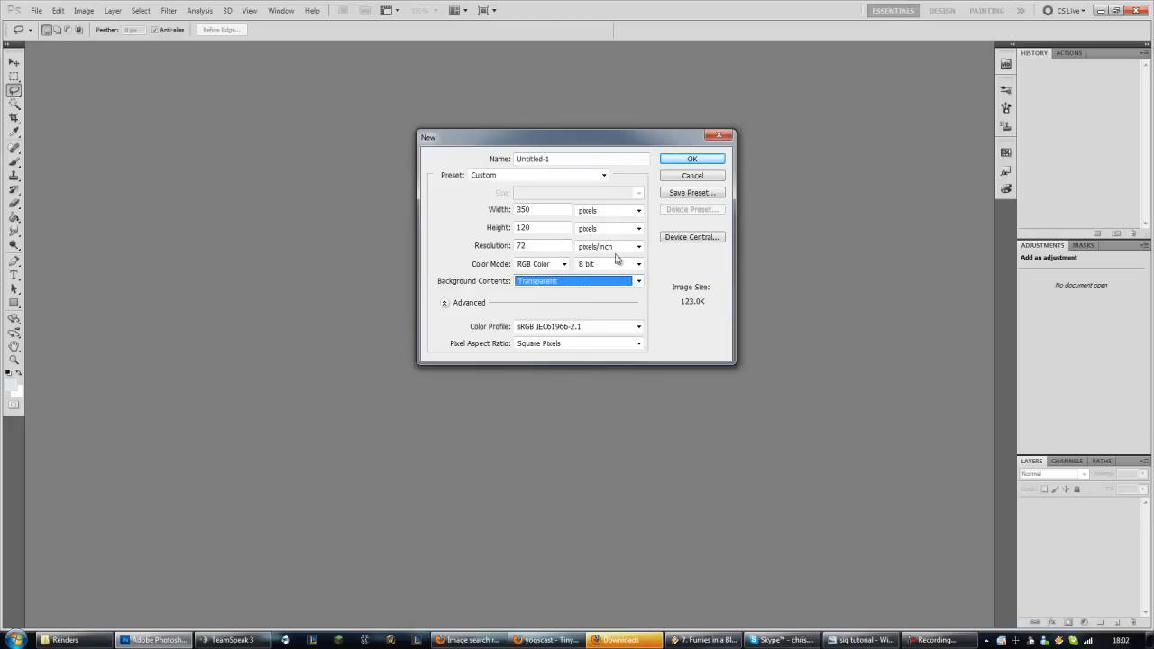
left_click(678, 159)
- Place the Fiddlesticks image from the LoL folder into the new document
left_click(38, 11)
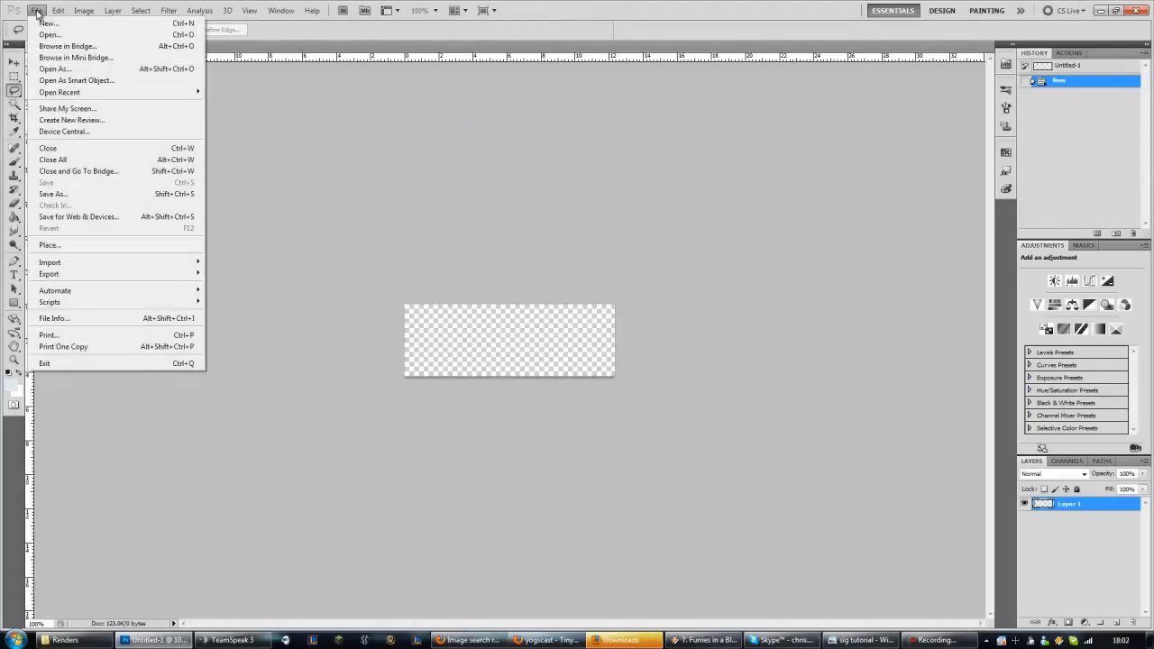
left_click(71, 247)
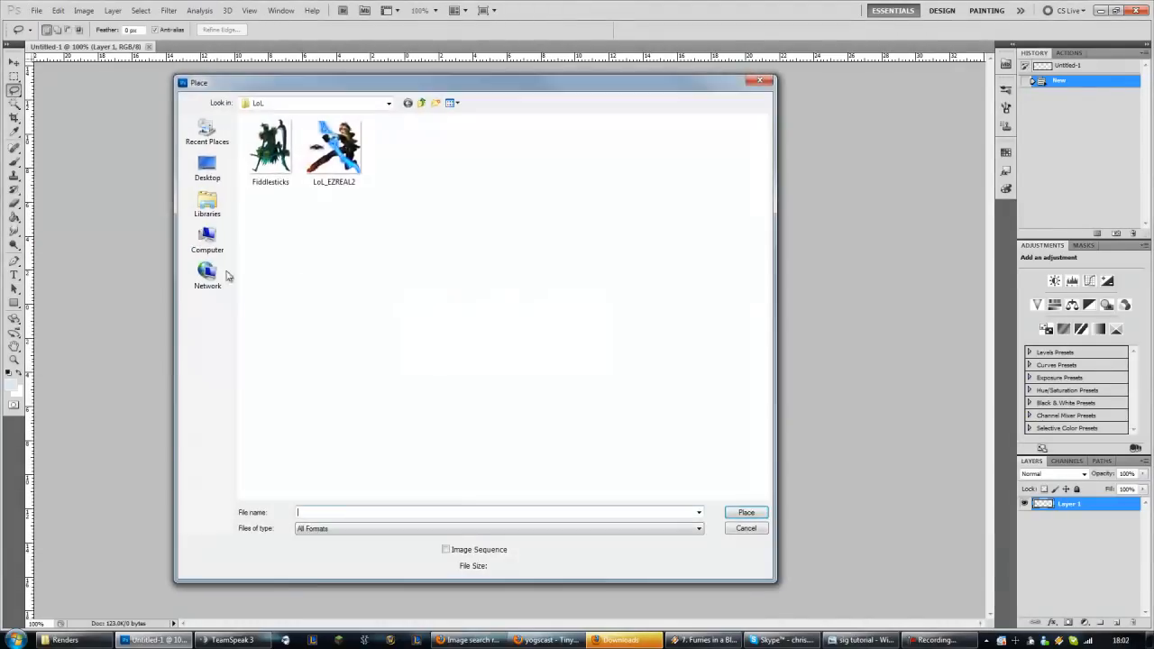
double_click(270, 149)
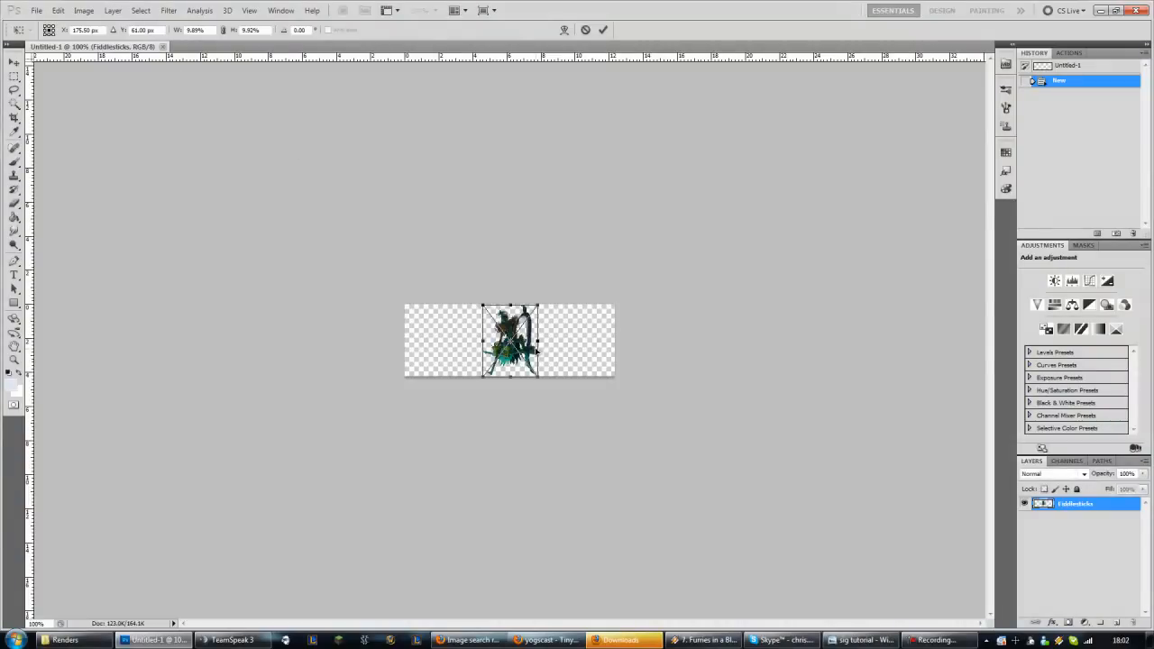
- Enlarge the placed Fiddlesticks render to about 14.3% and position it in the left half of the canvas
left_click_drag(510, 341, 484, 340)
left_click_drag(511, 383, 491, 364)
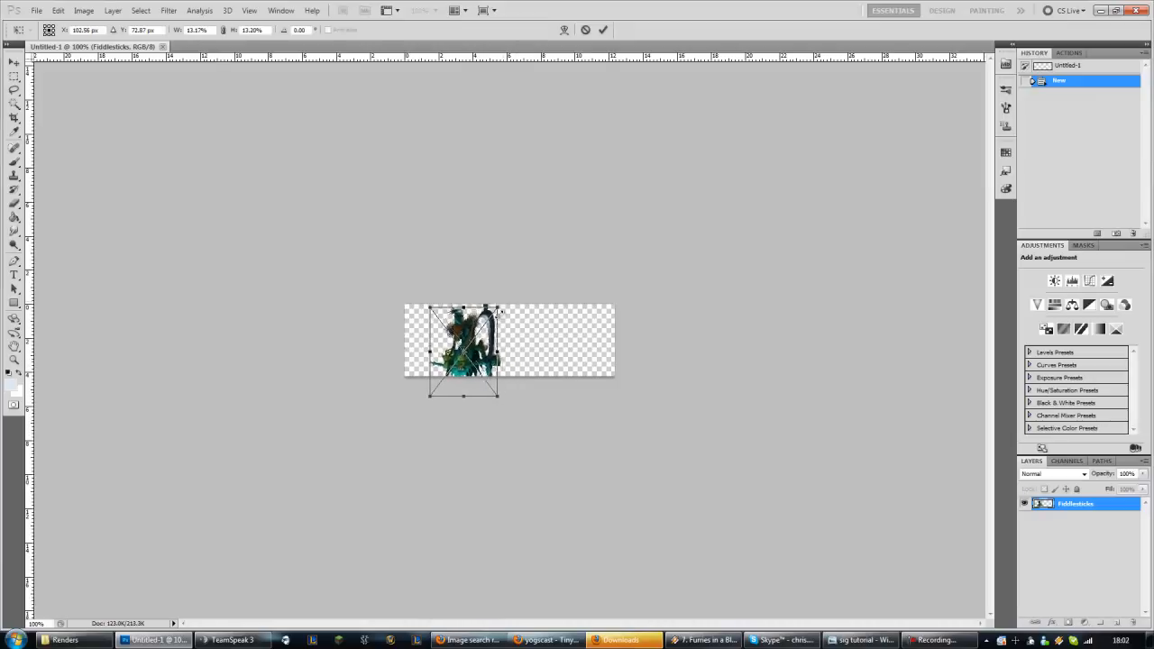
left_click_drag(500, 312, 495, 322)
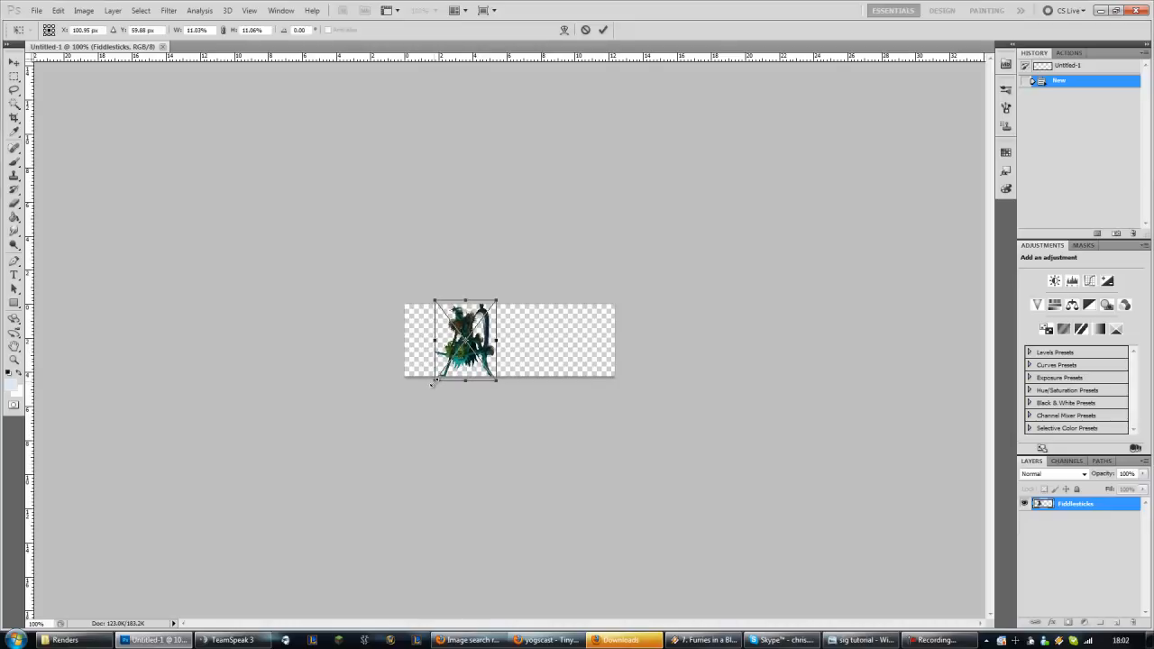
left_click_drag(433, 382, 430, 386)
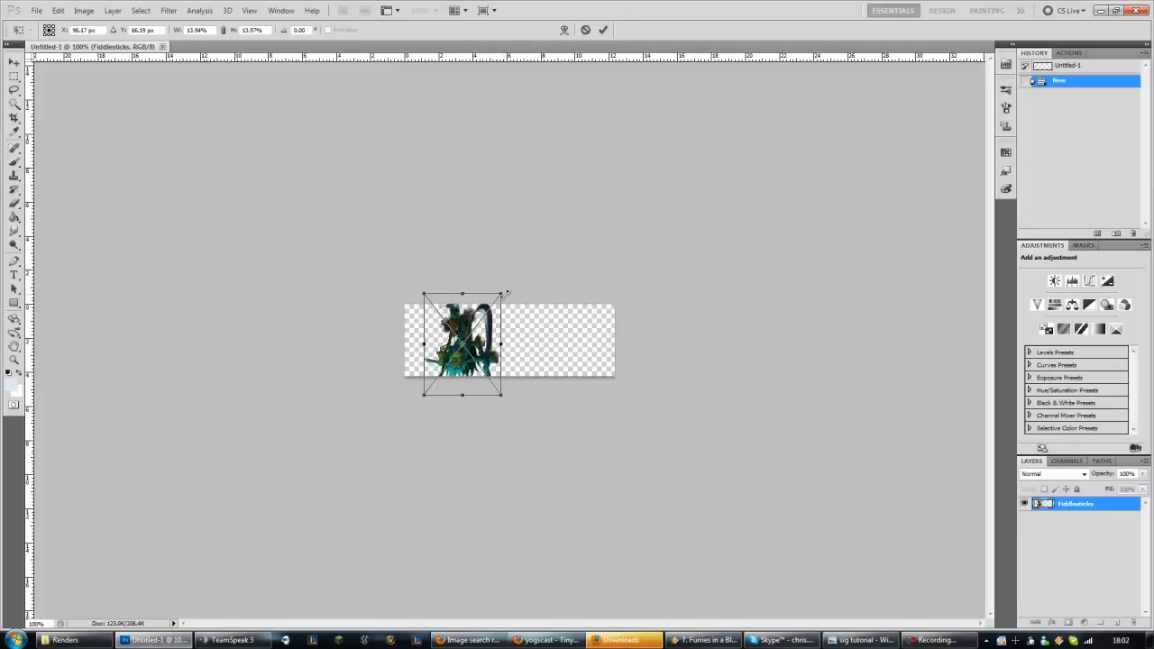
left_click_drag(506, 292, 510, 291)
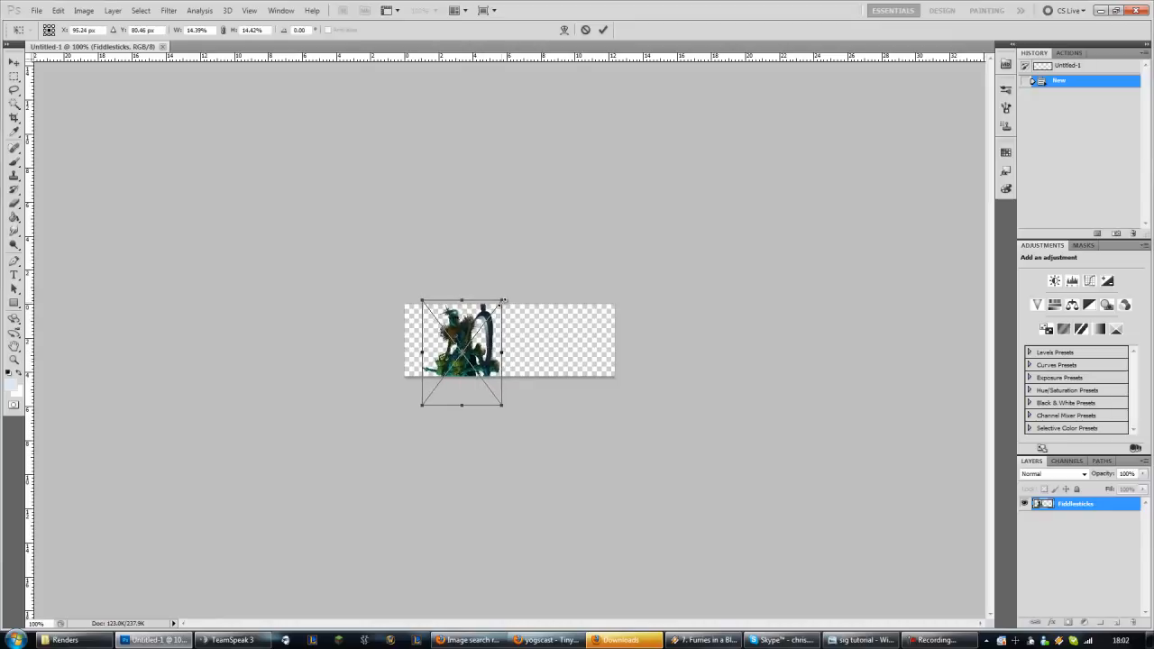
left_click_drag(479, 345, 484, 340)
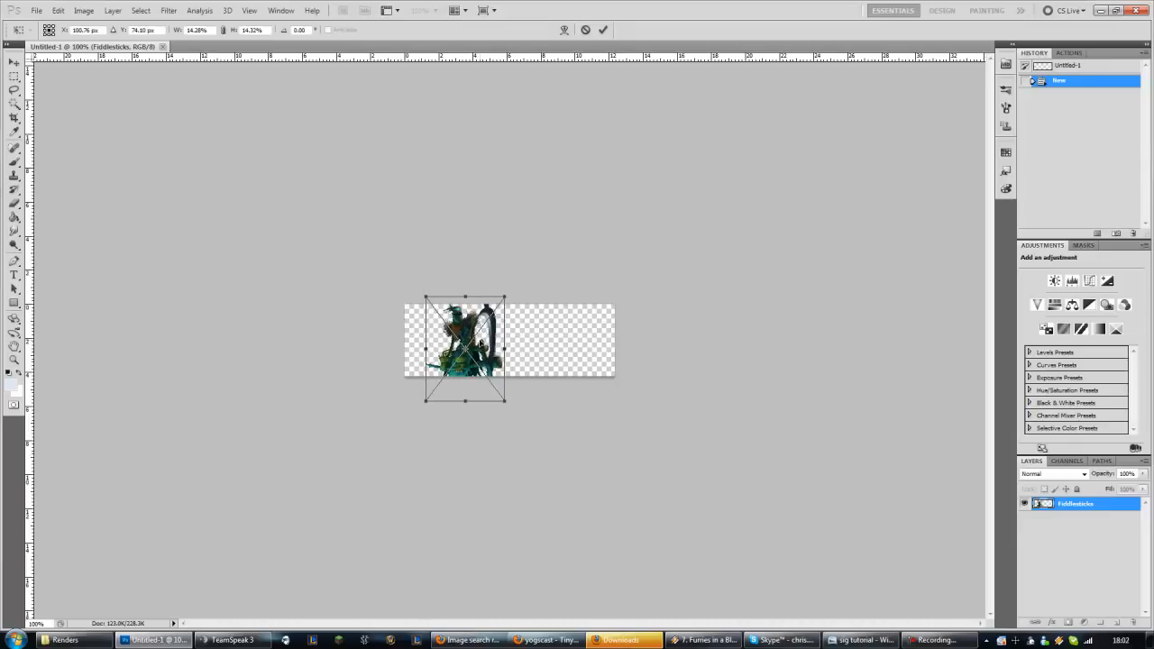
left_click_drag(481, 343, 484, 345)
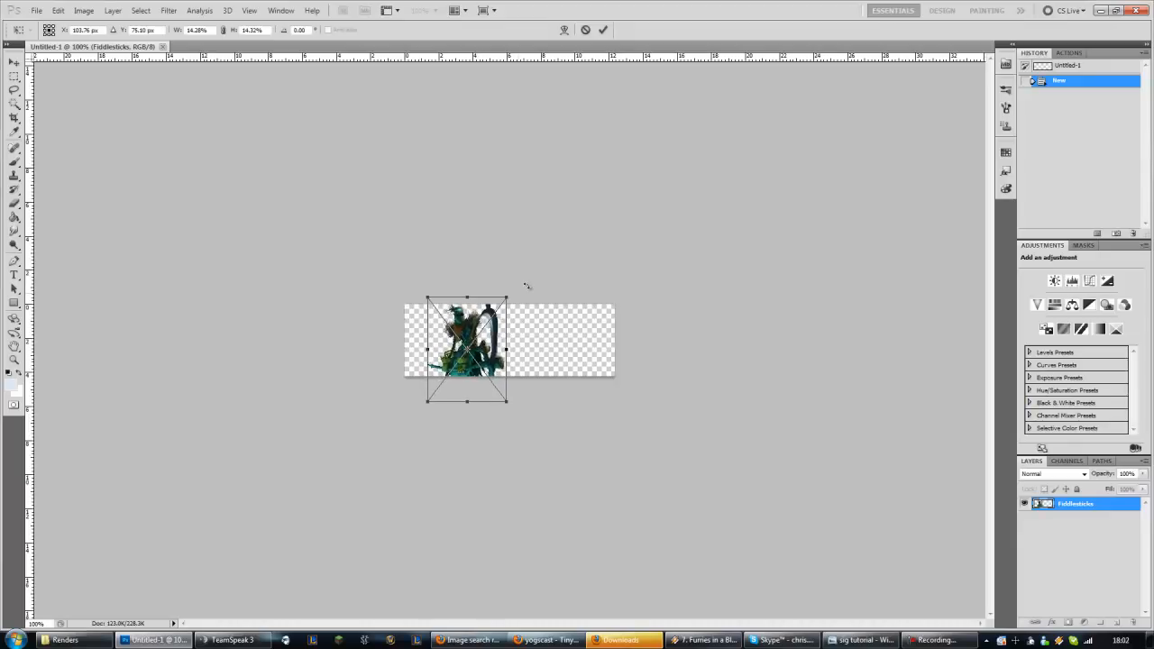
key("Up")
key("Up")
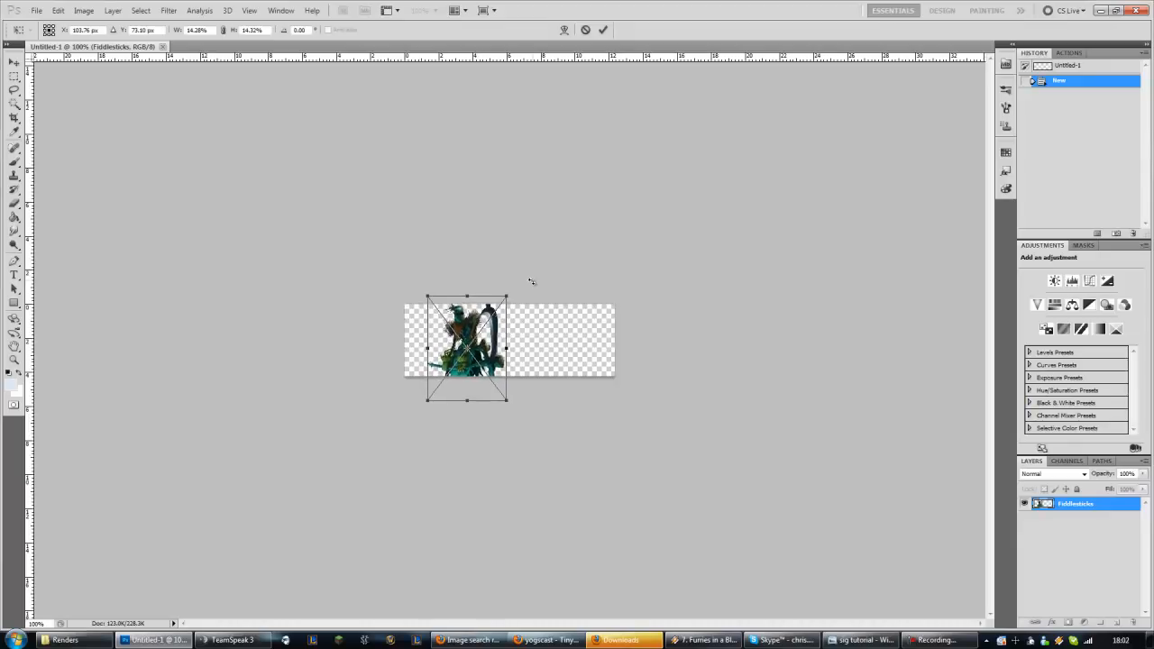
key("Down")
key("Down")
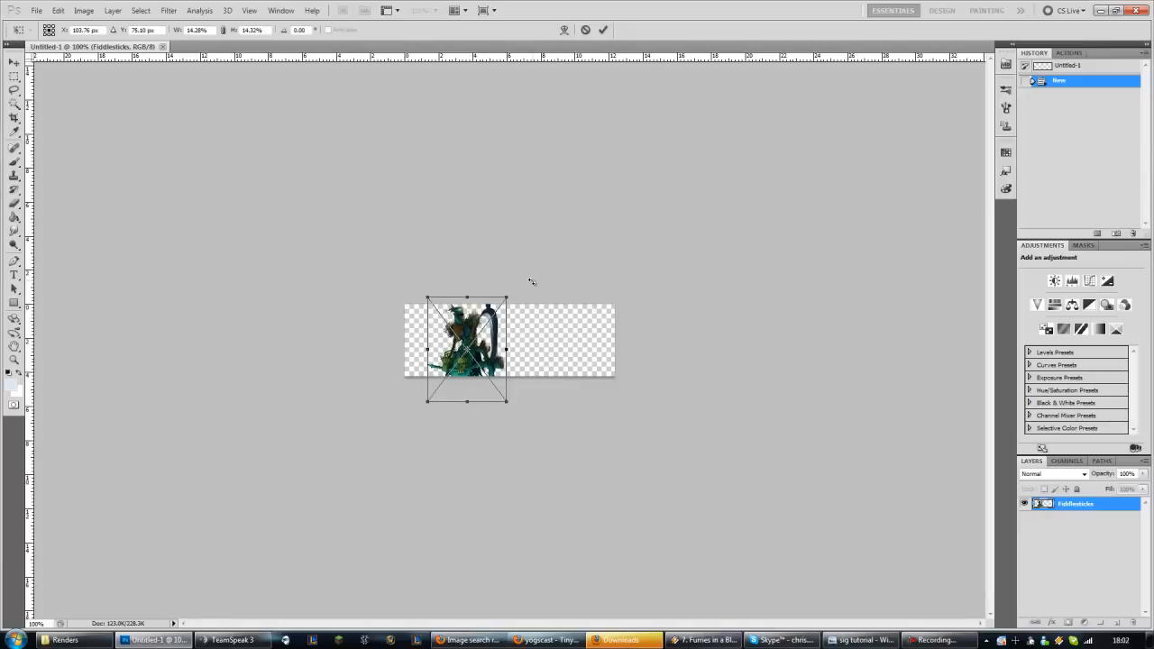
- Scale the render to about 13.7%, nudge it to about X 101 px, Y 74 px, and commit the placement
left_click_drag(510, 296, 508, 298)
key("Up")
key("Up")
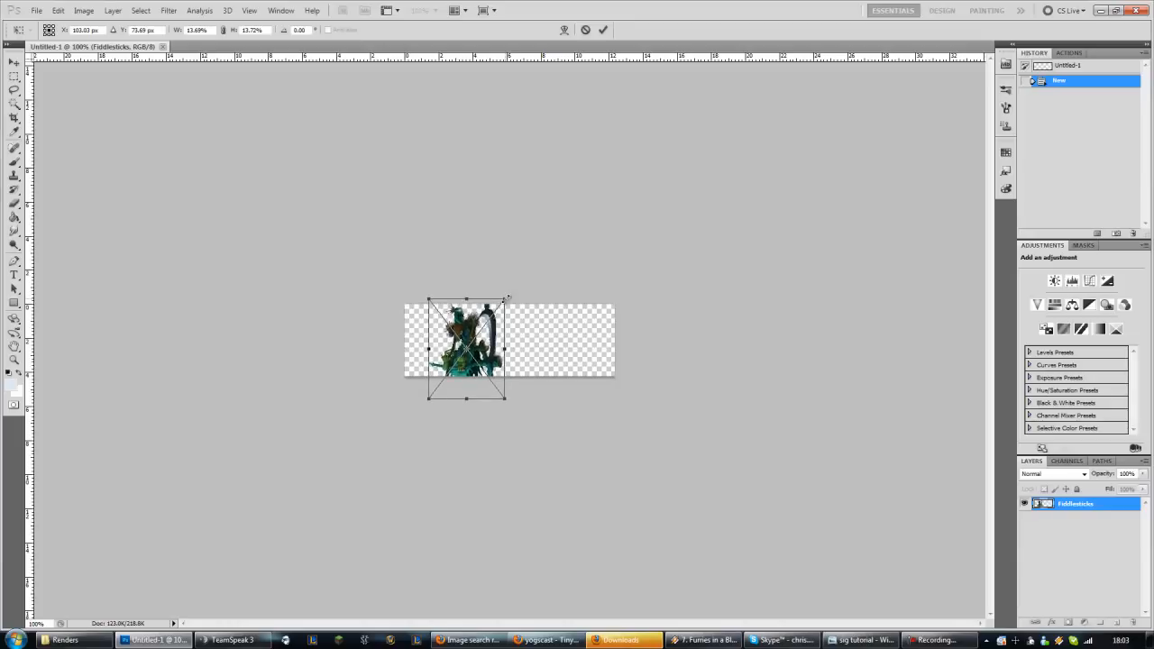
key("Left")
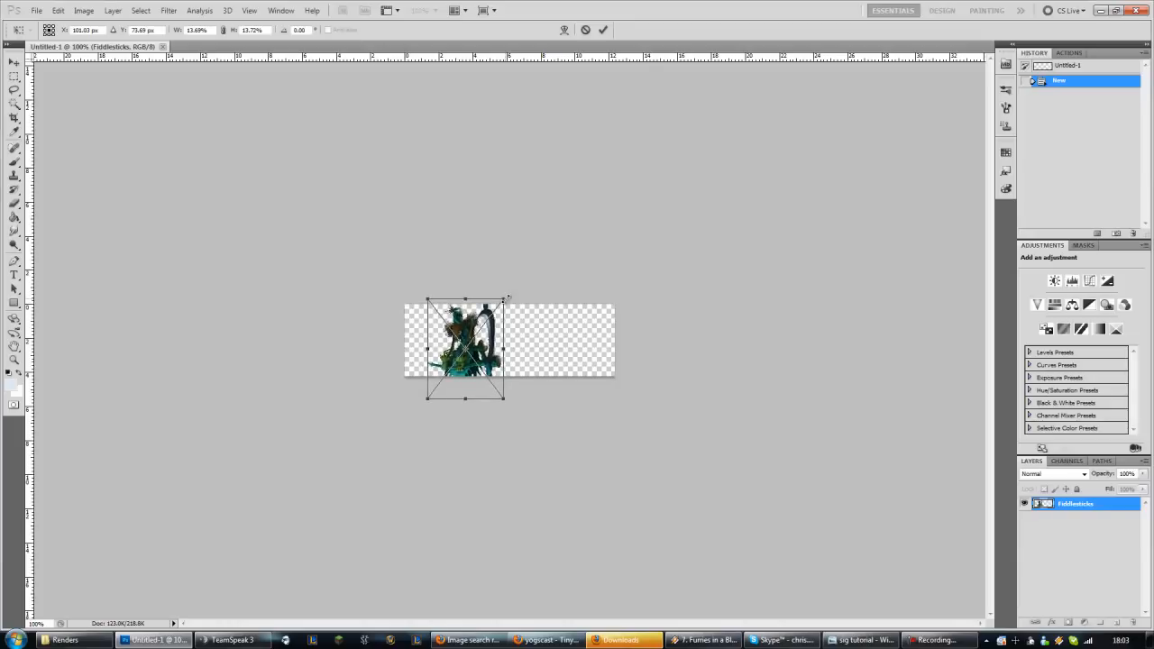
key("Return")
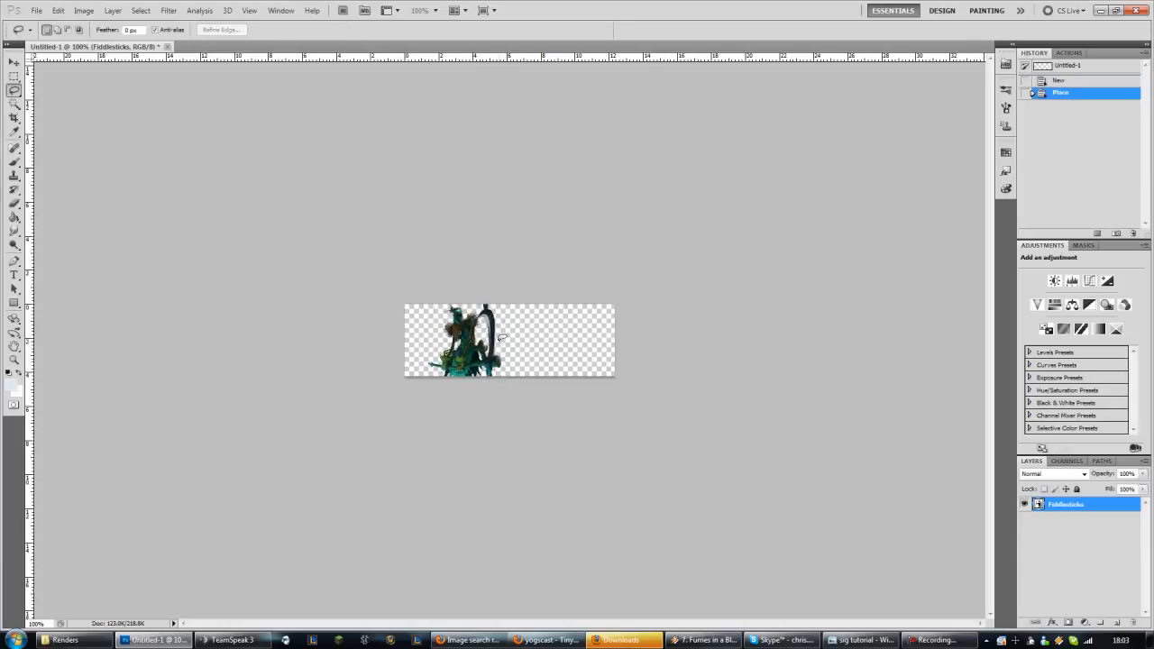
- Rasterize the Fiddlesticks layer
right_click(1082, 508)
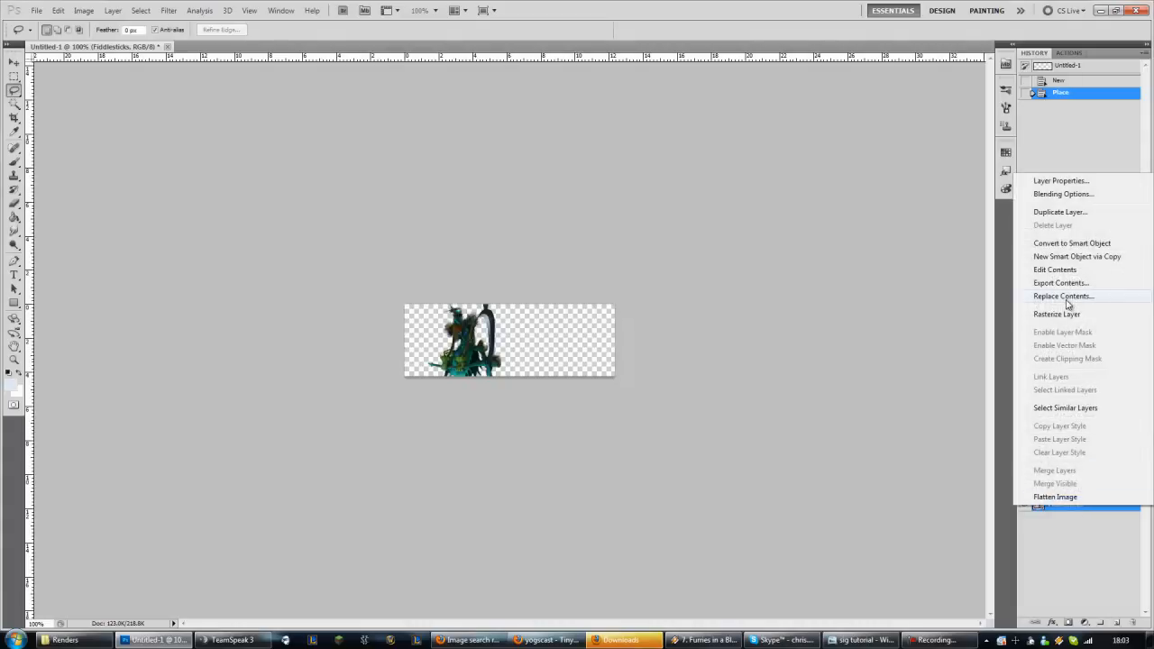
left_click(1073, 539)
right_click(1082, 505)
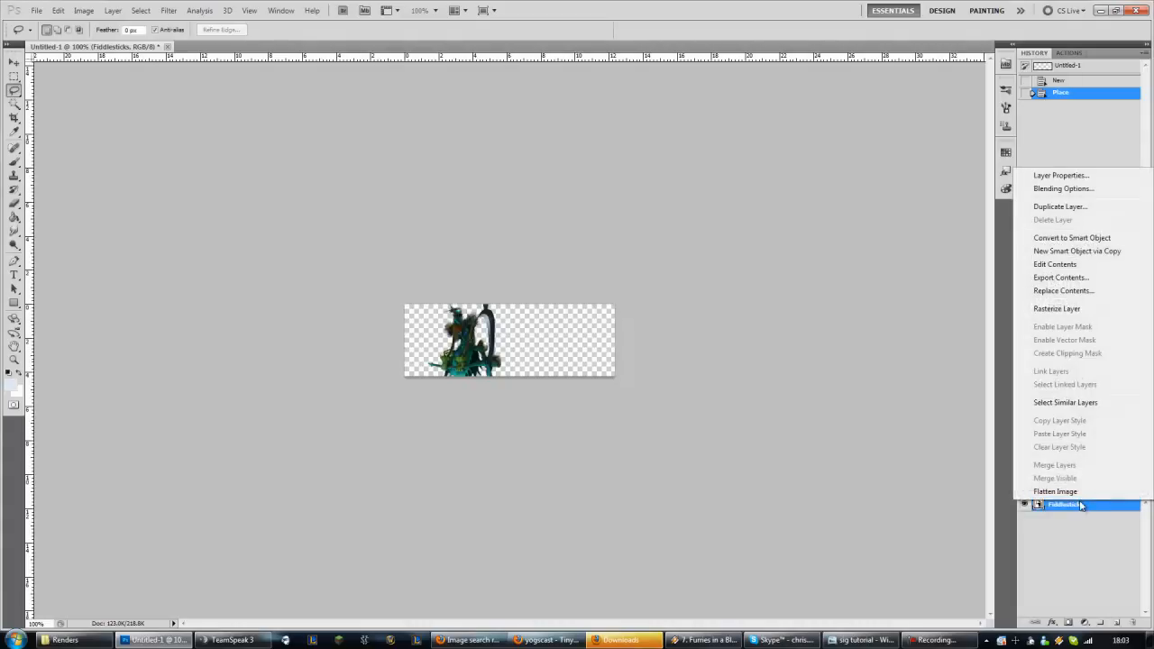
left_click(1069, 313)
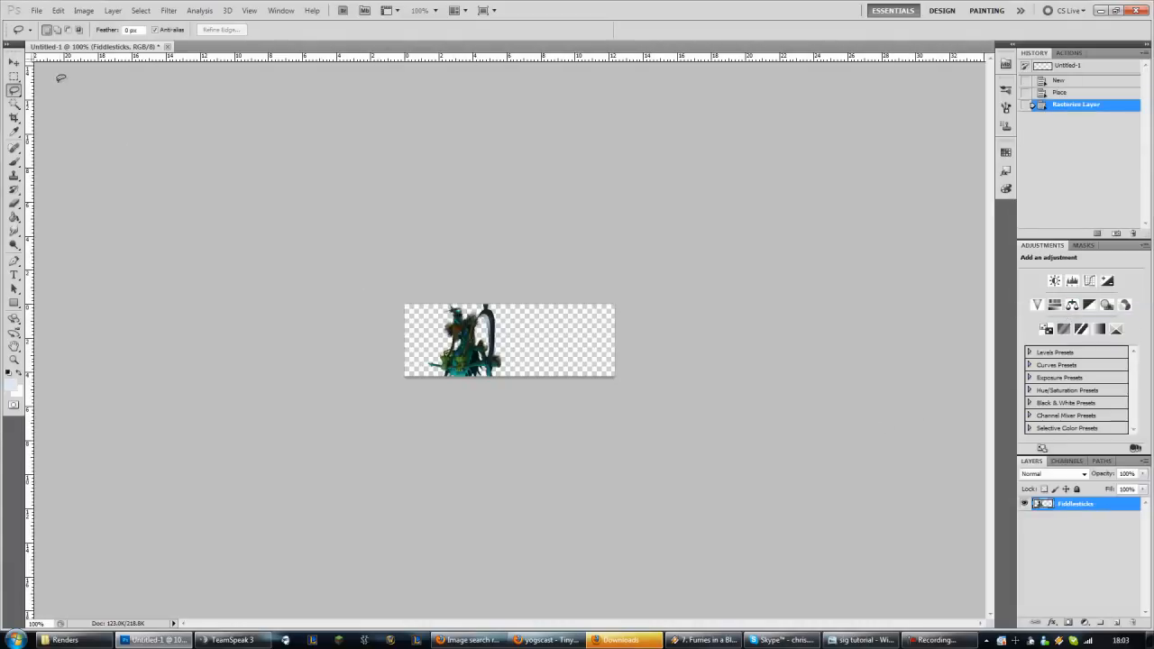
- Add a new empty layer and move it beneath the Fiddlesticks layer
left_click(13, 61)
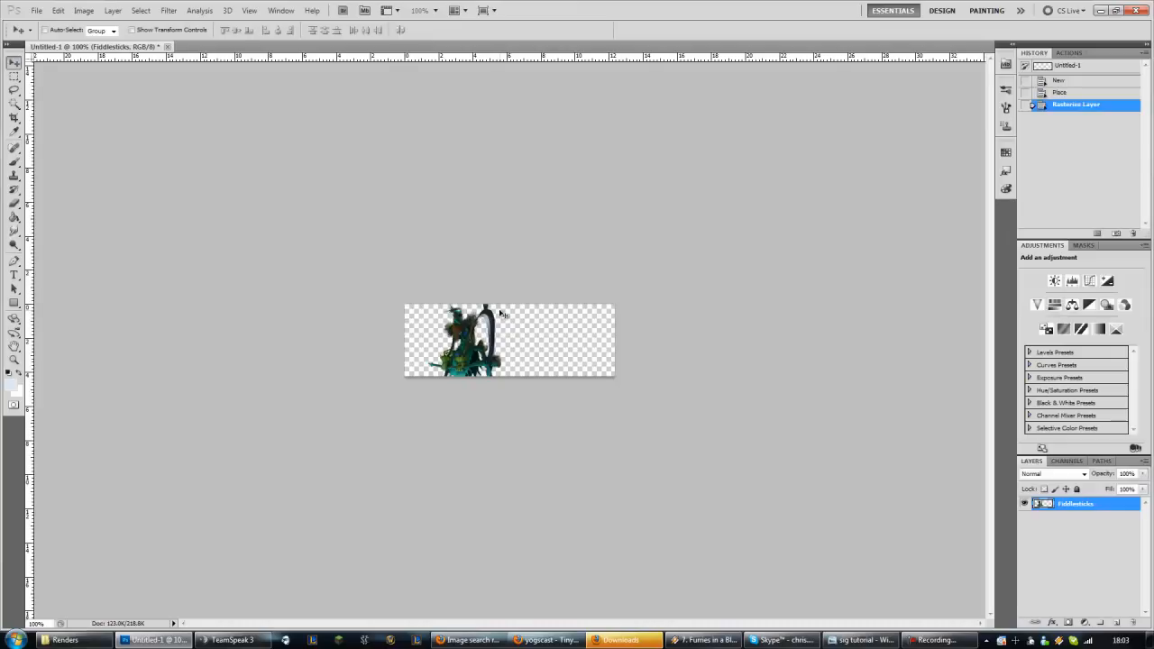
left_click(1117, 622)
left_click_drag(1082, 507, 1084, 541)
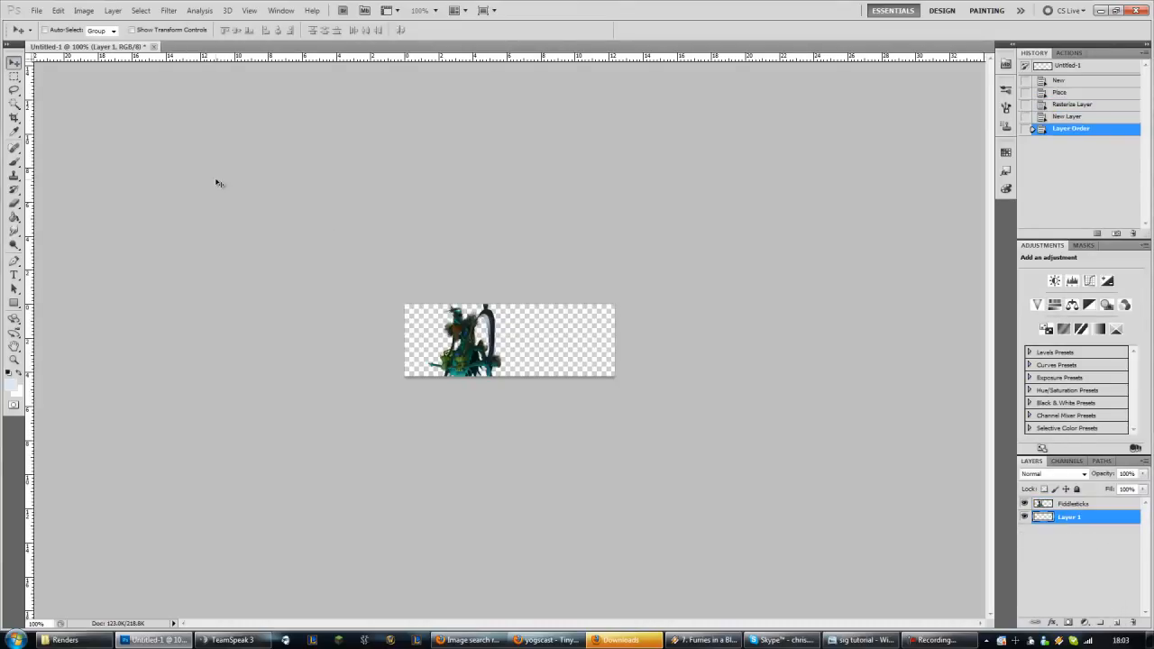
- Start a Fill on the new bottom layer and choose a custom color as its contents
left_click(57, 10)
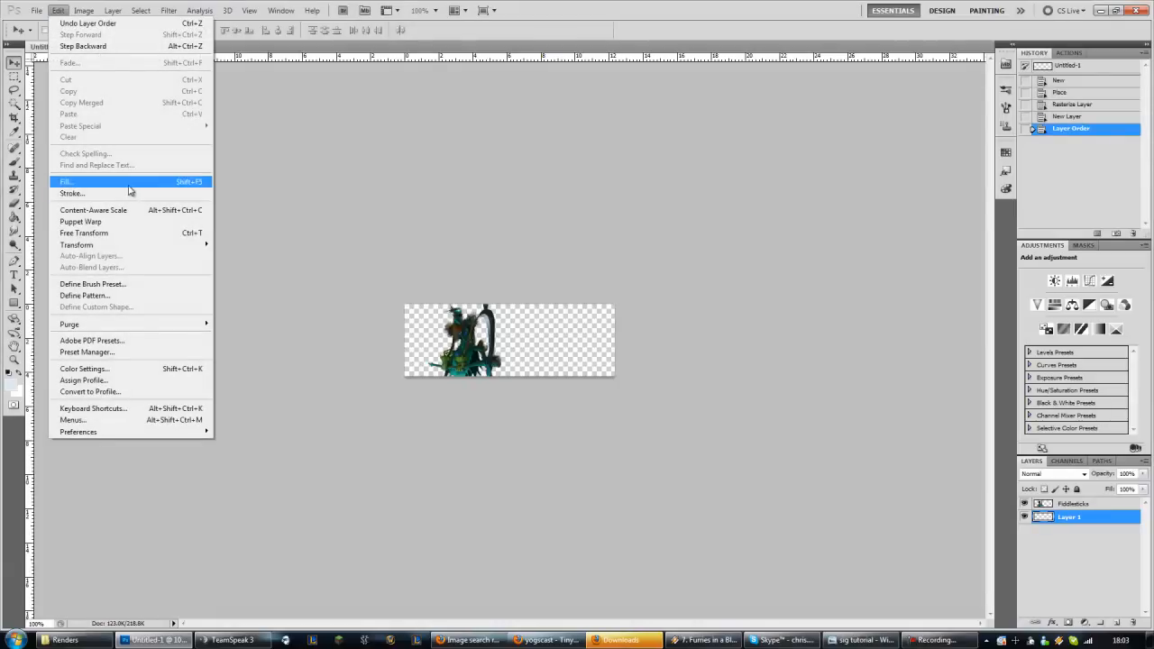
left_click(129, 182)
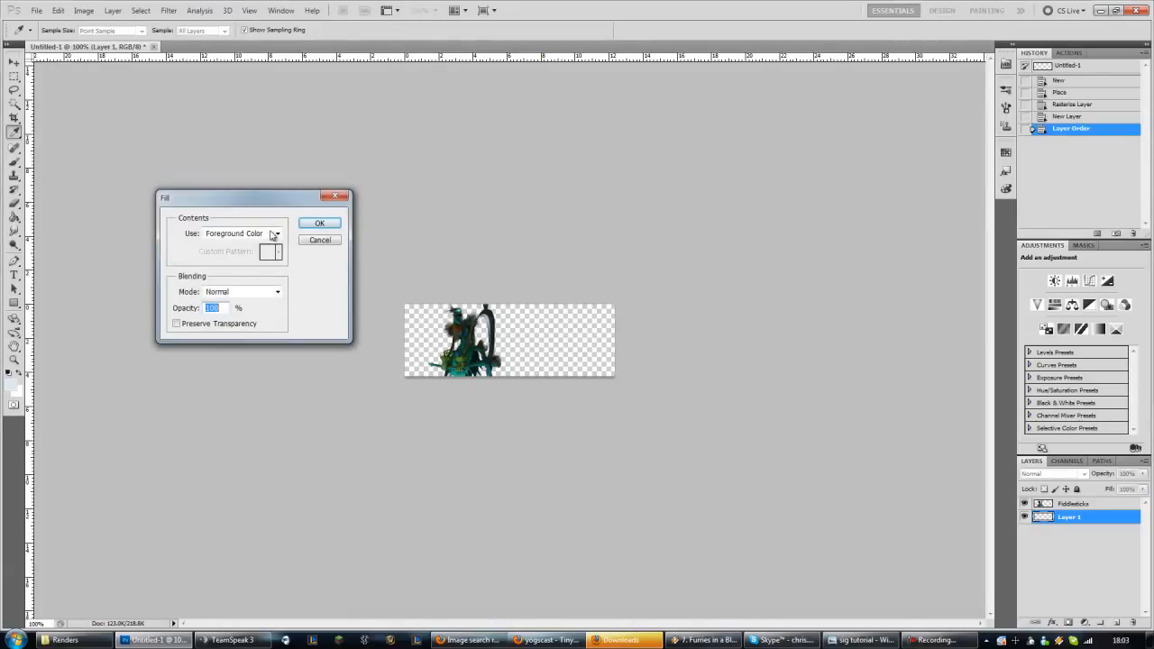
left_click(277, 234)
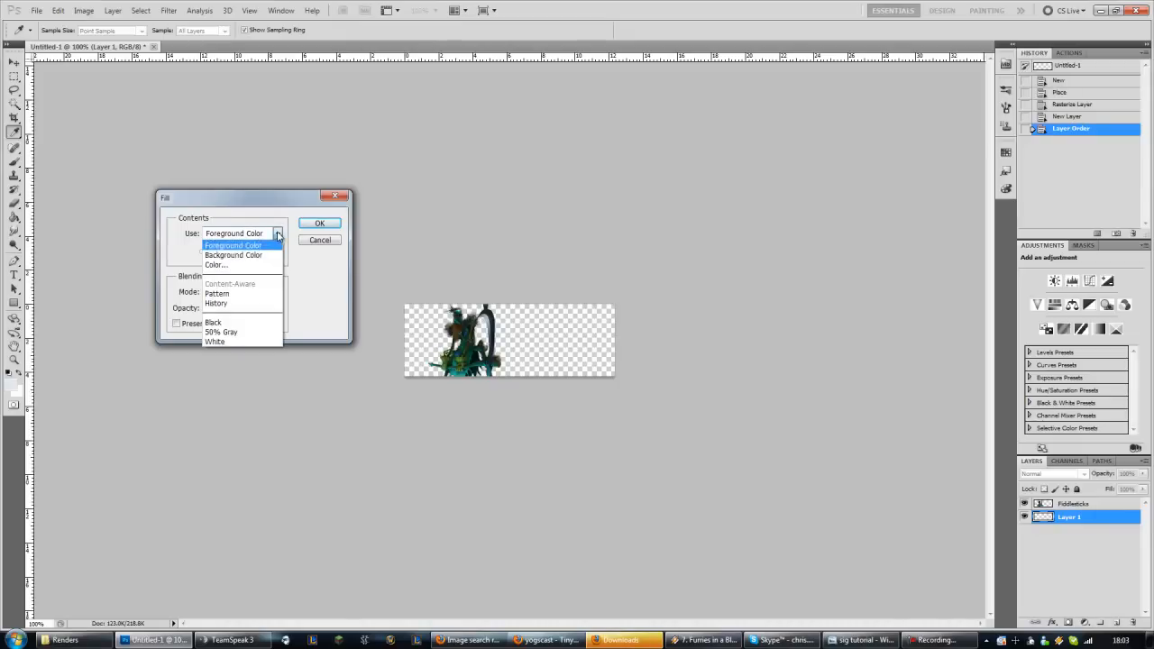
left_click(246, 264)
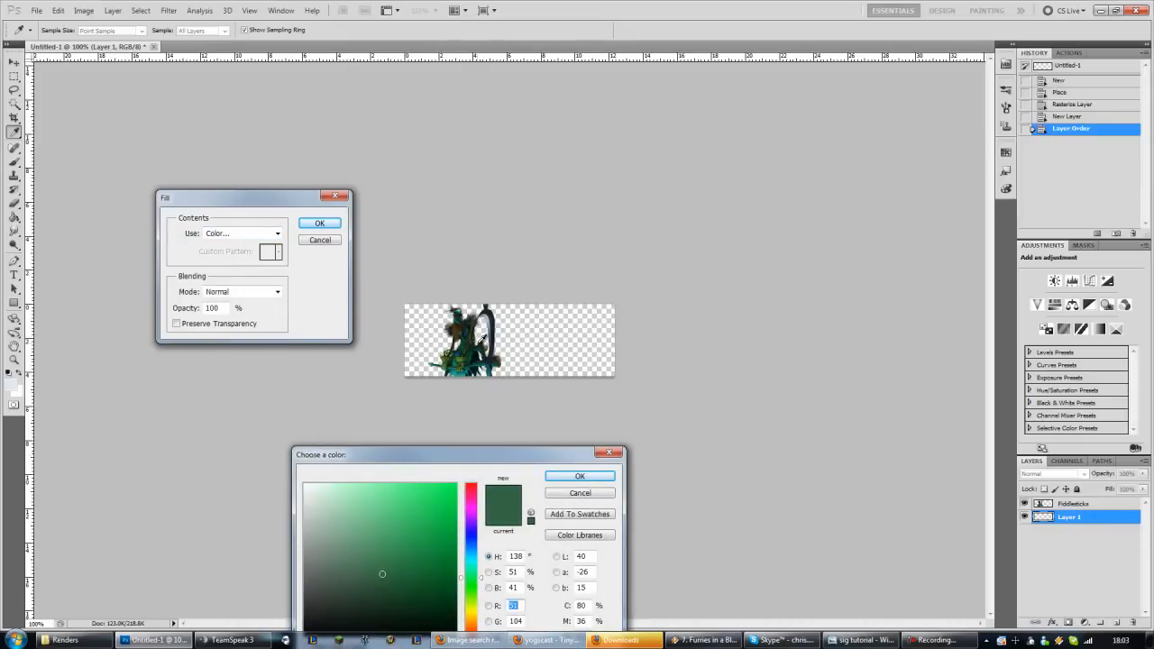
- Sample colors from the Fiddlesticks render, settling on a dark olive fill color of H 56°, S 45%, B 13%
left_click(462, 346)
left_click(462, 346)
left_click(462, 328)
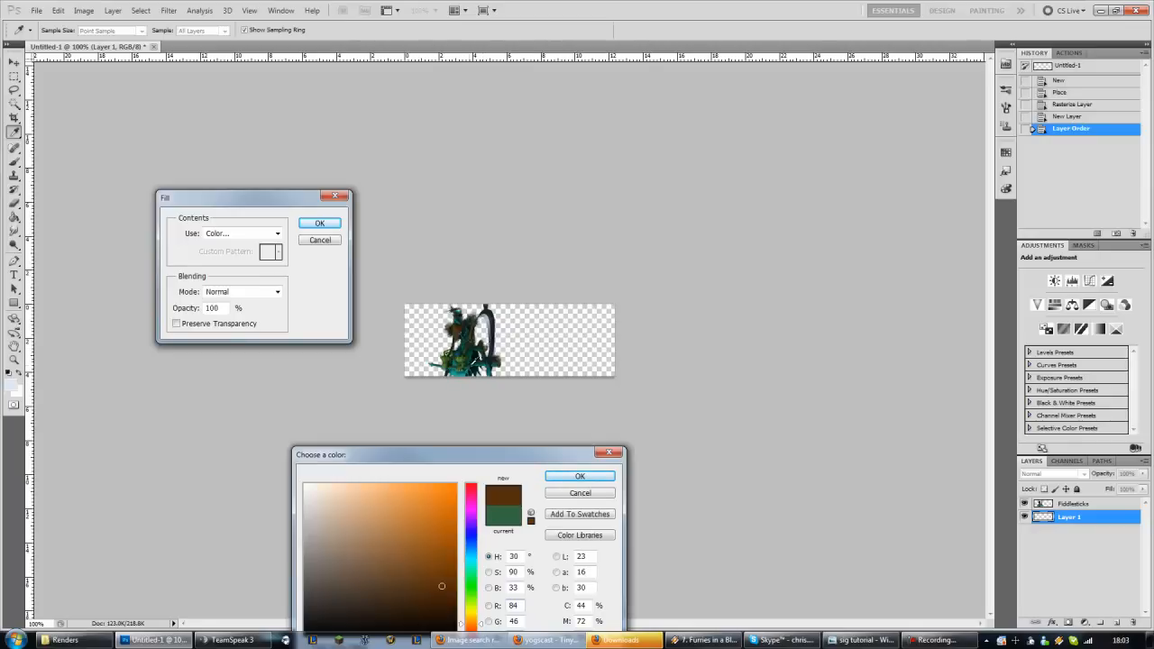
left_click(467, 349)
left_click(465, 346)
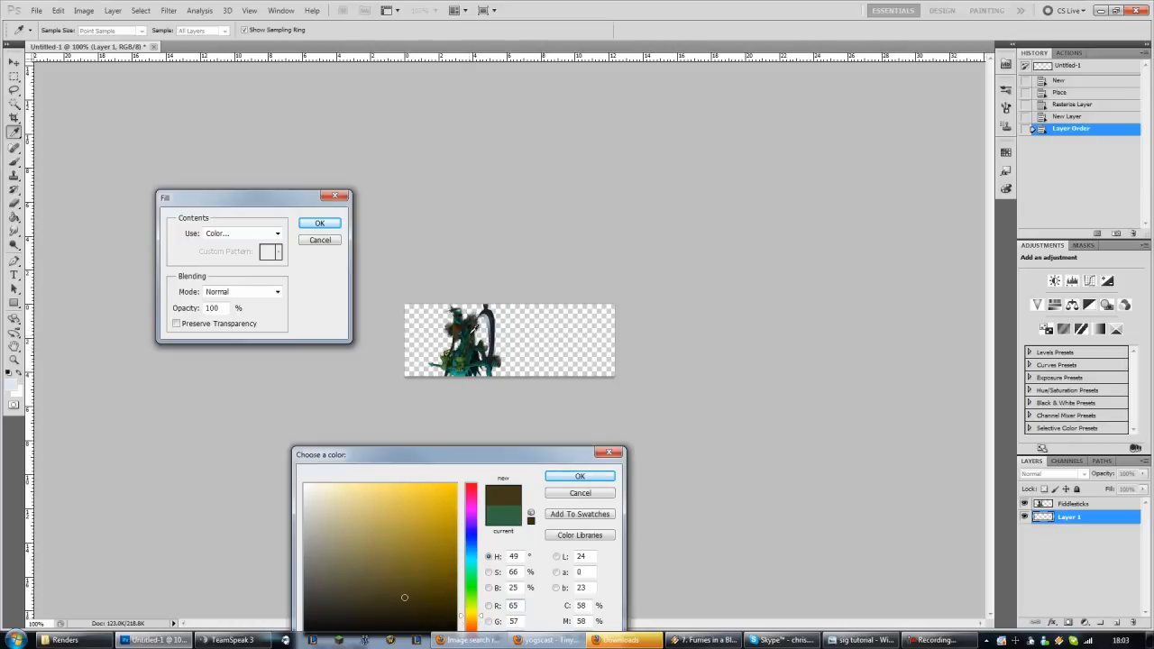
left_click(465, 333)
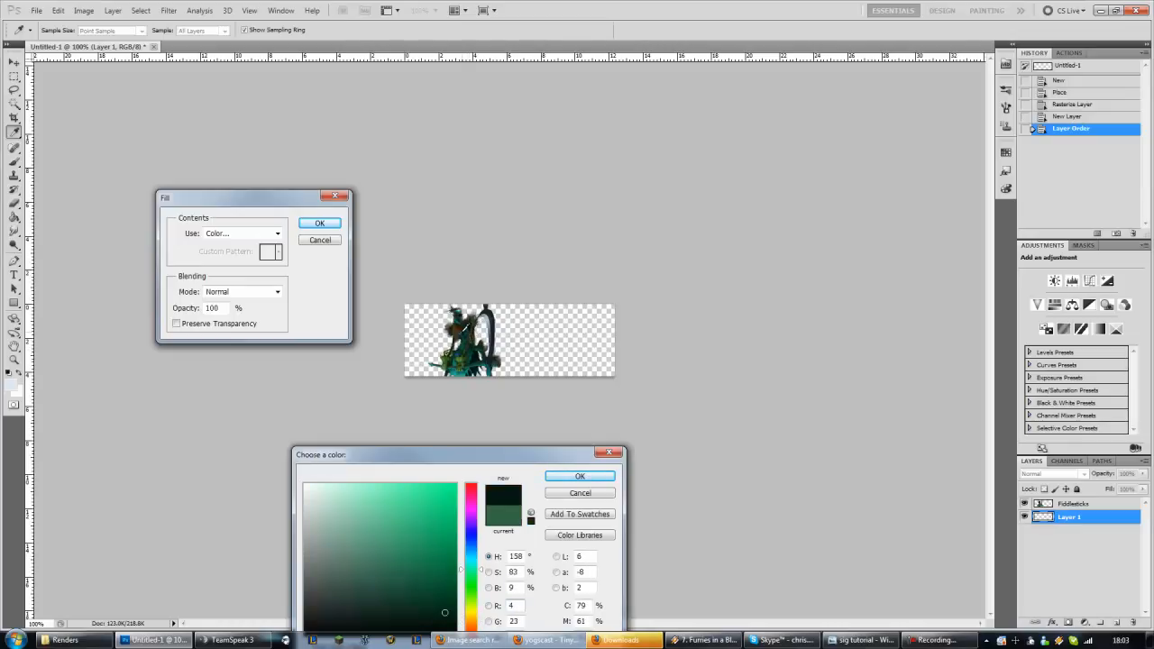
left_click(468, 327)
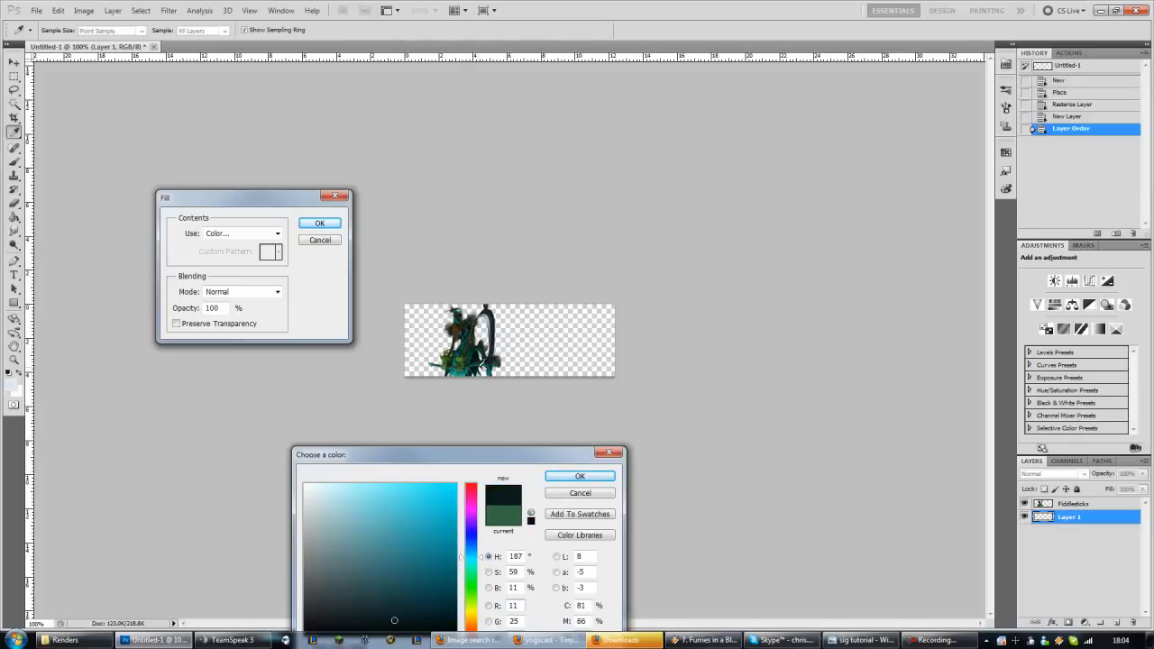
left_click(476, 358)
left_click(476, 354)
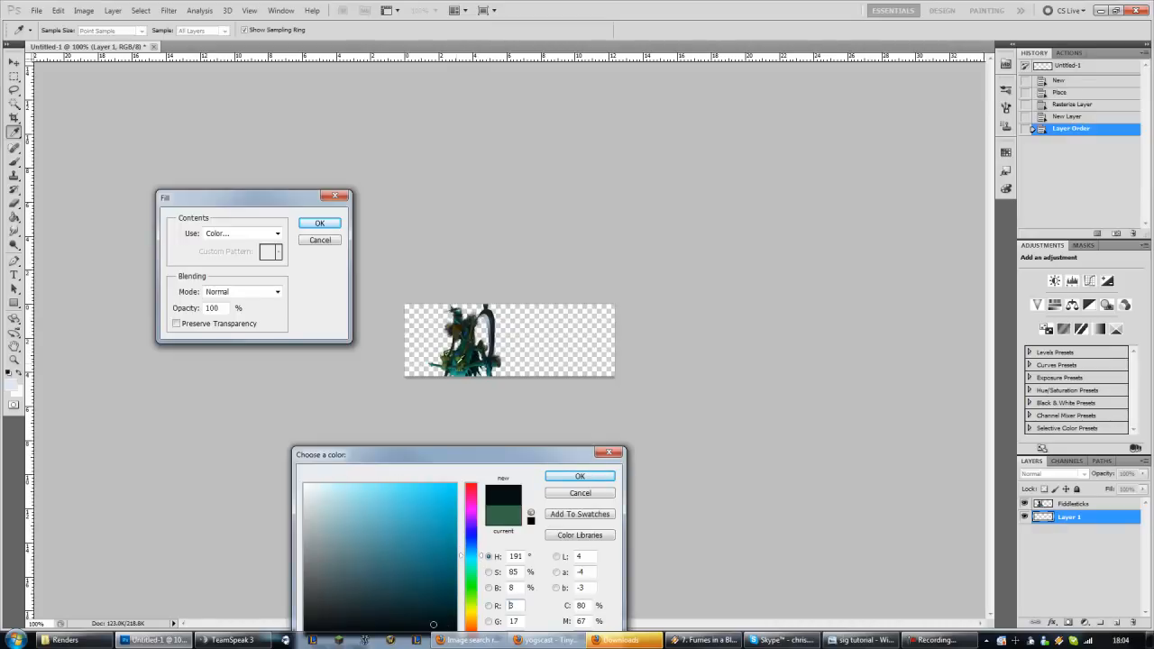
left_click(460, 360)
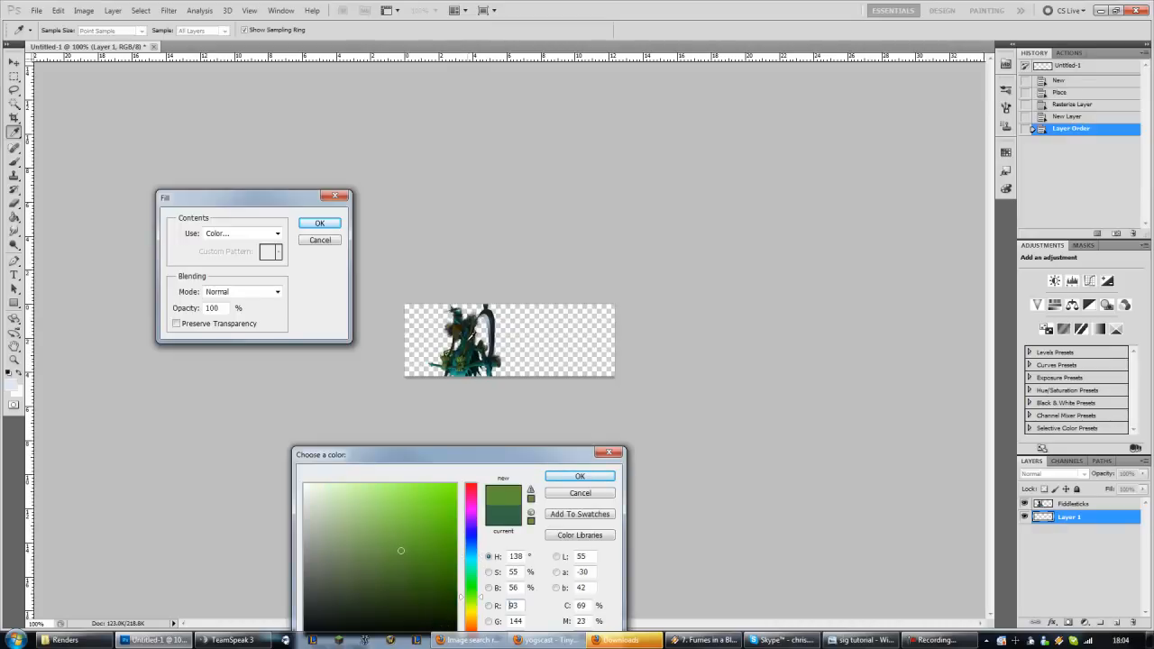
left_click(458, 333)
left_click(459, 328)
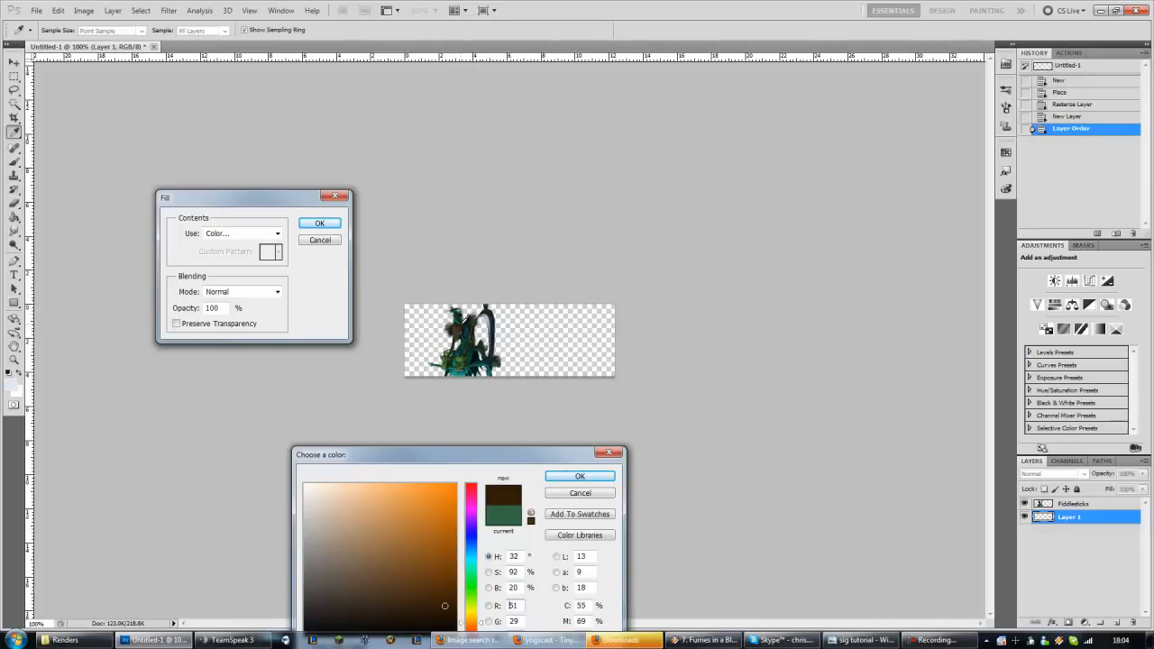
left_click(461, 326)
left_click(464, 323)
left_click(461, 326)
left_click(463, 329)
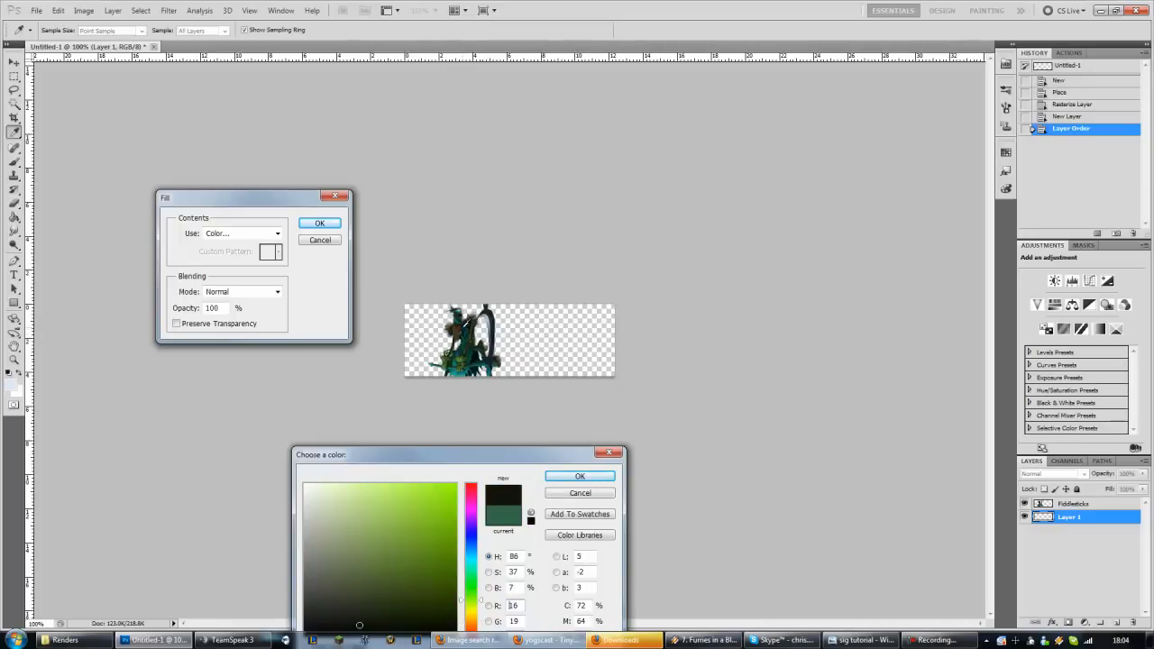
left_click(465, 322)
left_click(463, 326)
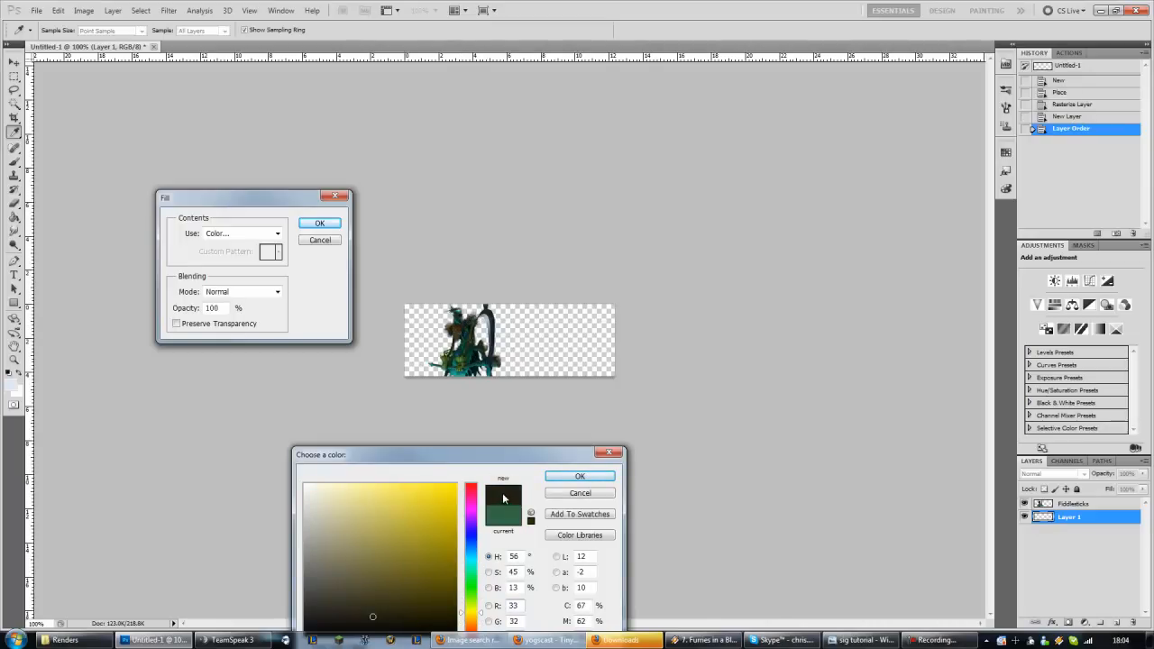
- Accept the sampled color and fill the bottom layer with it in Normal mode at 100% opacity
left_click(578, 478)
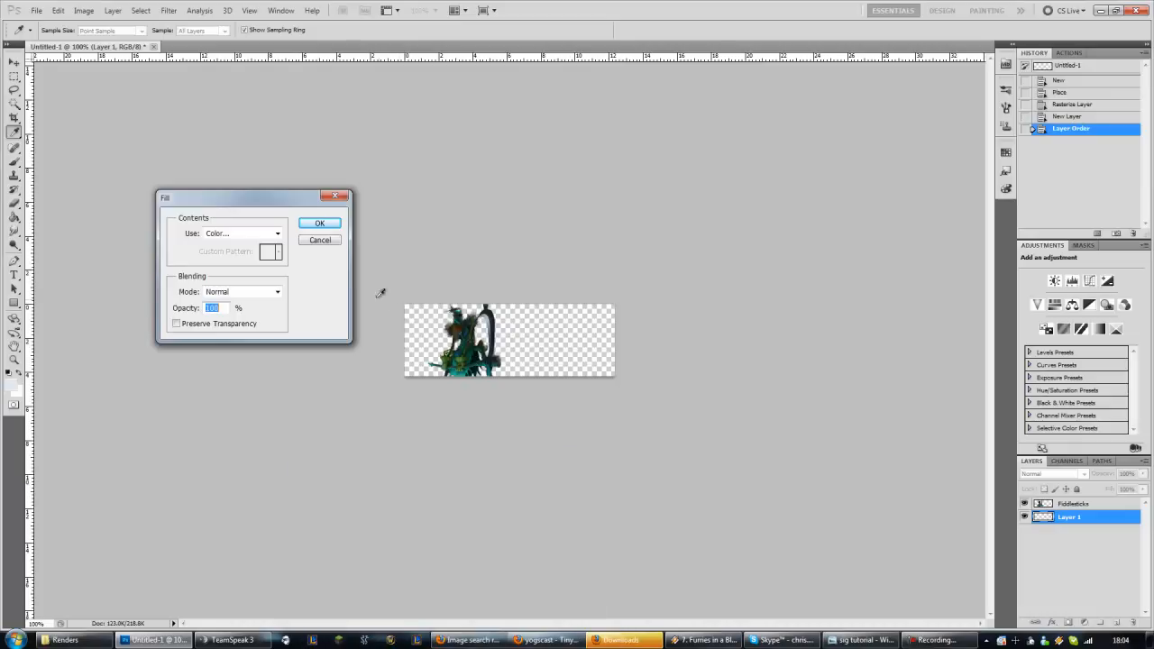
left_click(320, 225)
key("v")
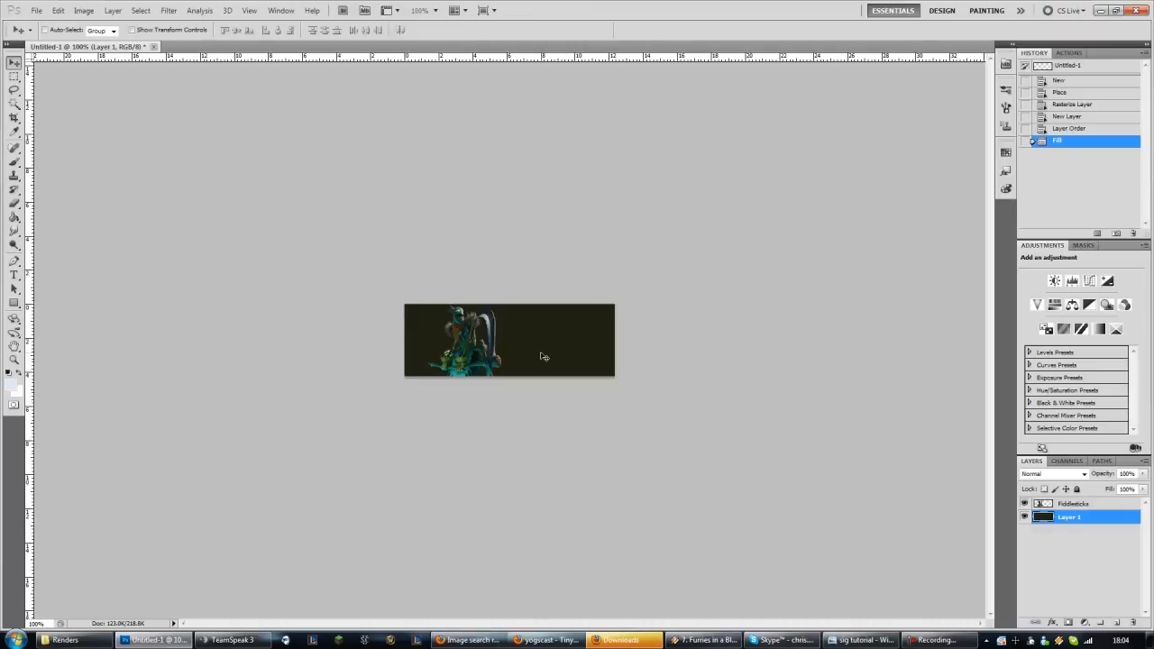
- Darken the filled background layer by lowering its brightness with a Brightness/Contrast adjustment
left_click(83, 11)
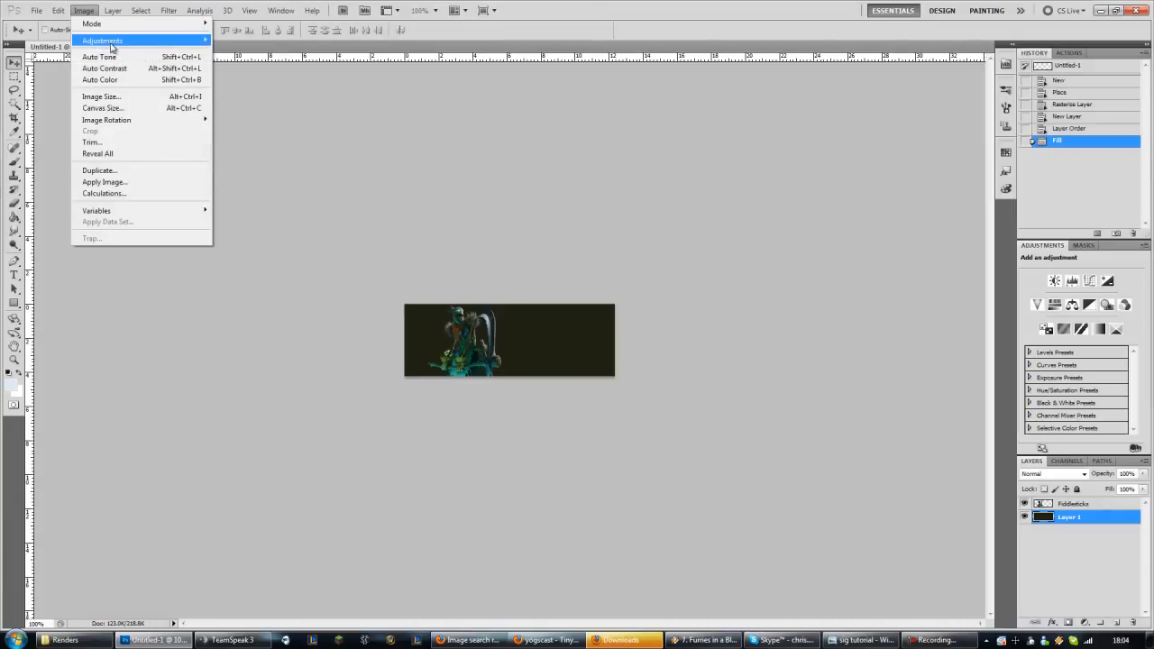
mouse_move(149, 41)
left_click(253, 42)
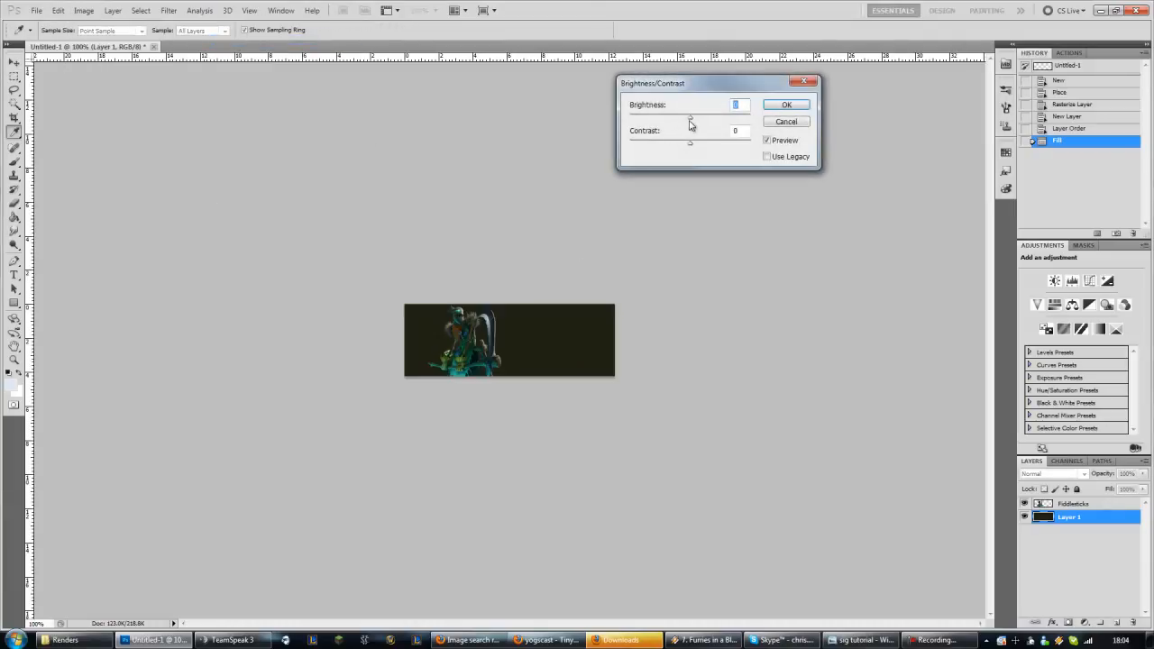
left_click_drag(689, 120, 659, 119)
left_click(782, 106)
key("v")
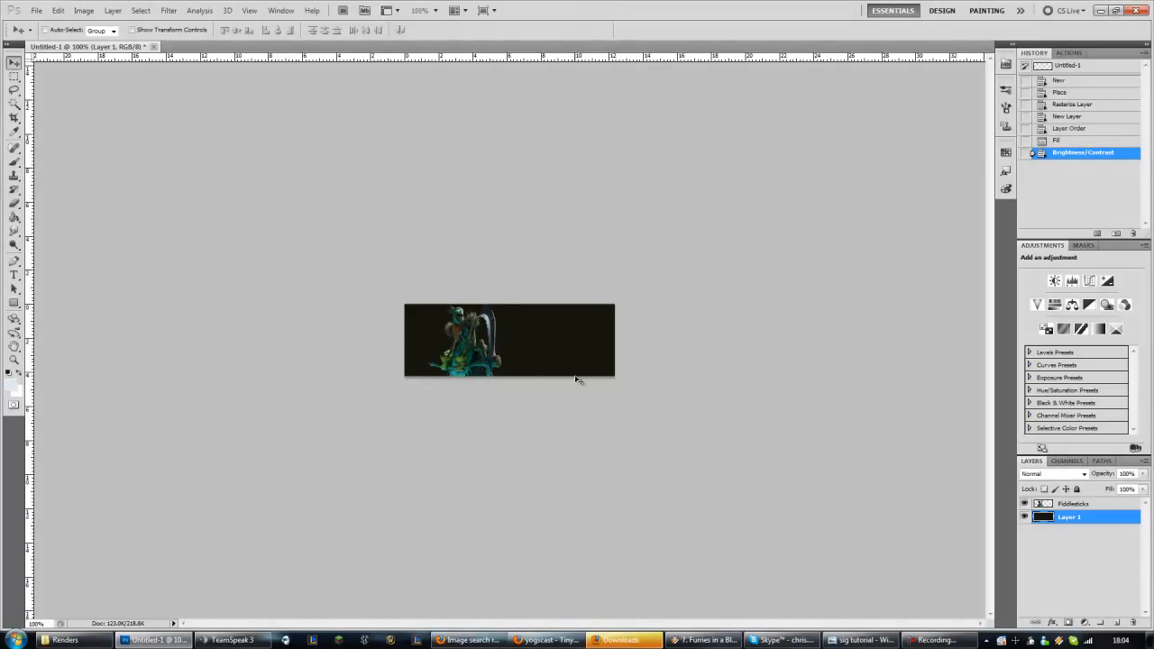
- Add a new empty layer directly above the filled background layer
left_click(1116, 624)
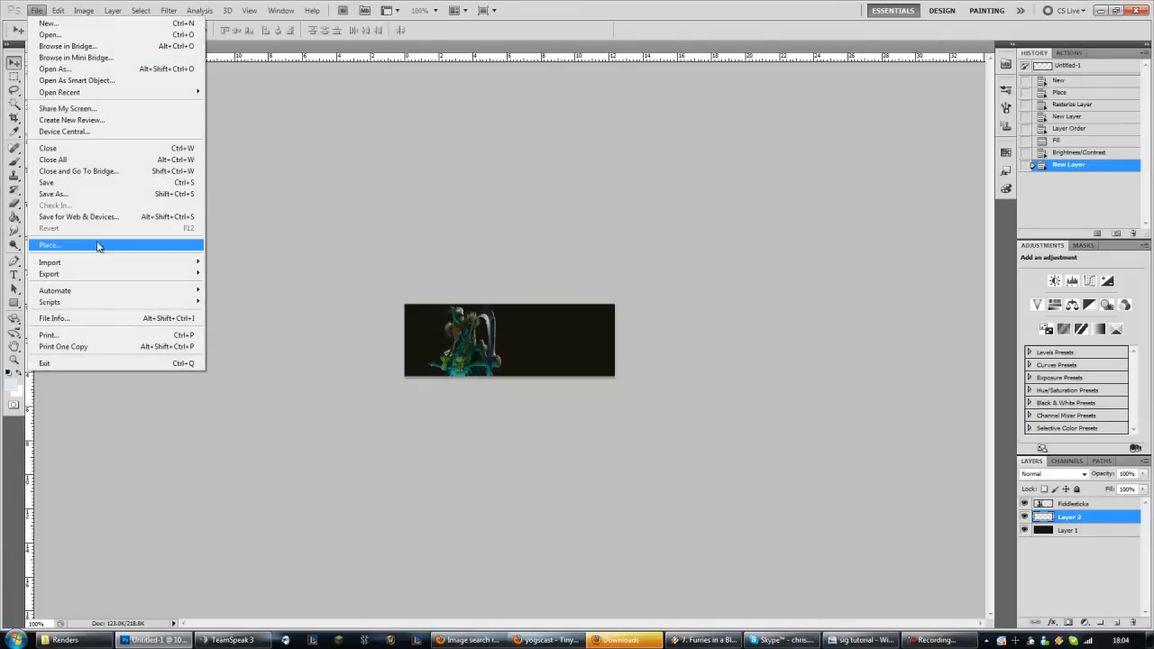
left_click(40, 11)
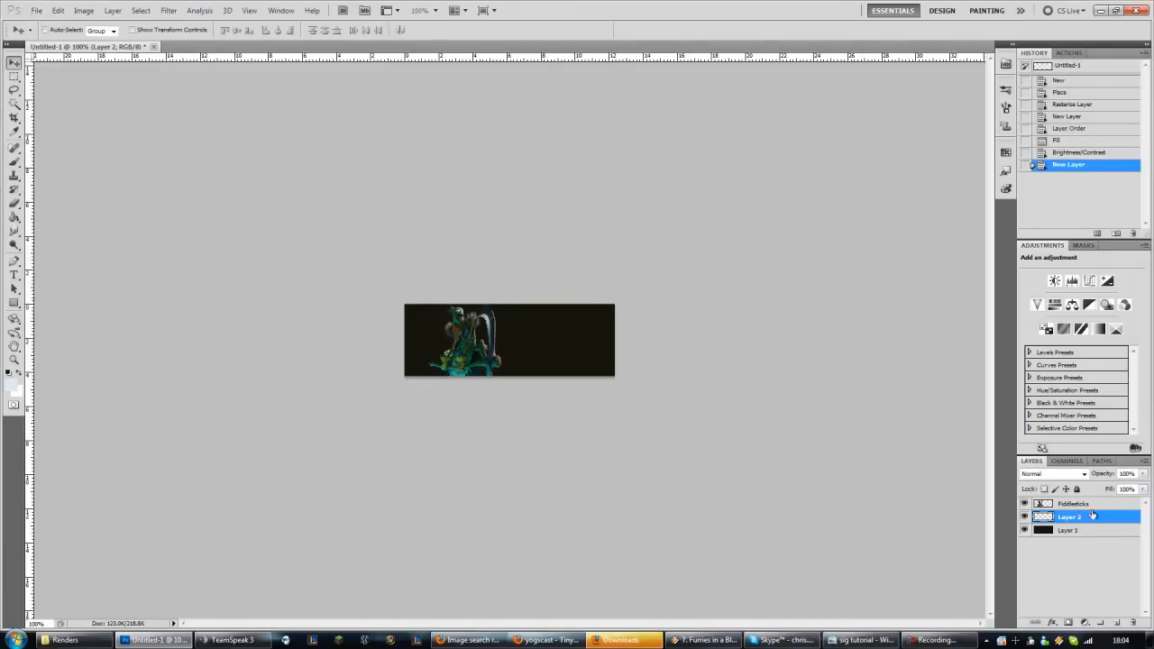
- Duplicate the Fiddlesticks layer twice
left_click(1086, 505)
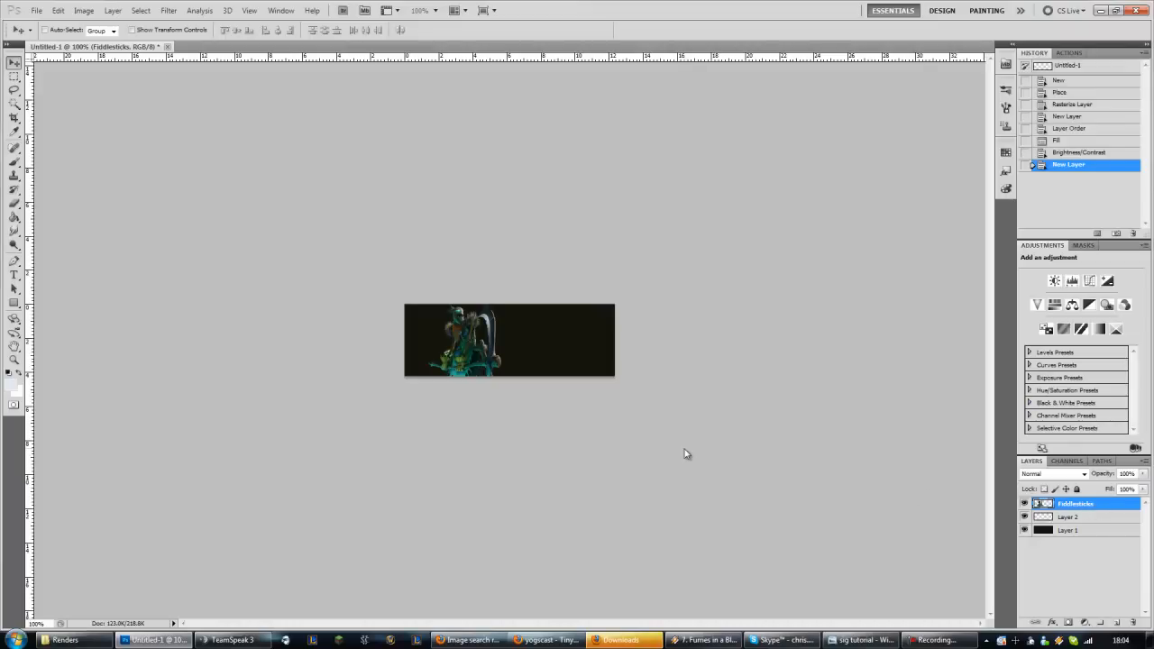
key("ctrl+j")
key("ctrl+j")
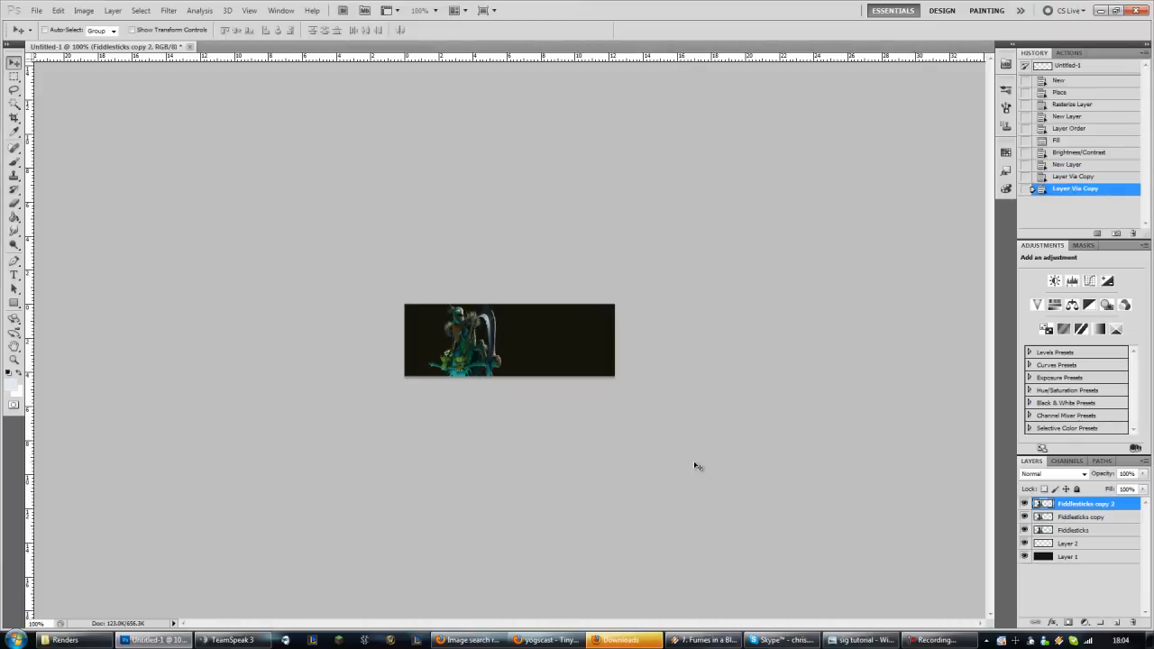
- Move the first Fiddlesticks copy to the right half of the canvas and scale it to about 198%
left_click(1097, 518)
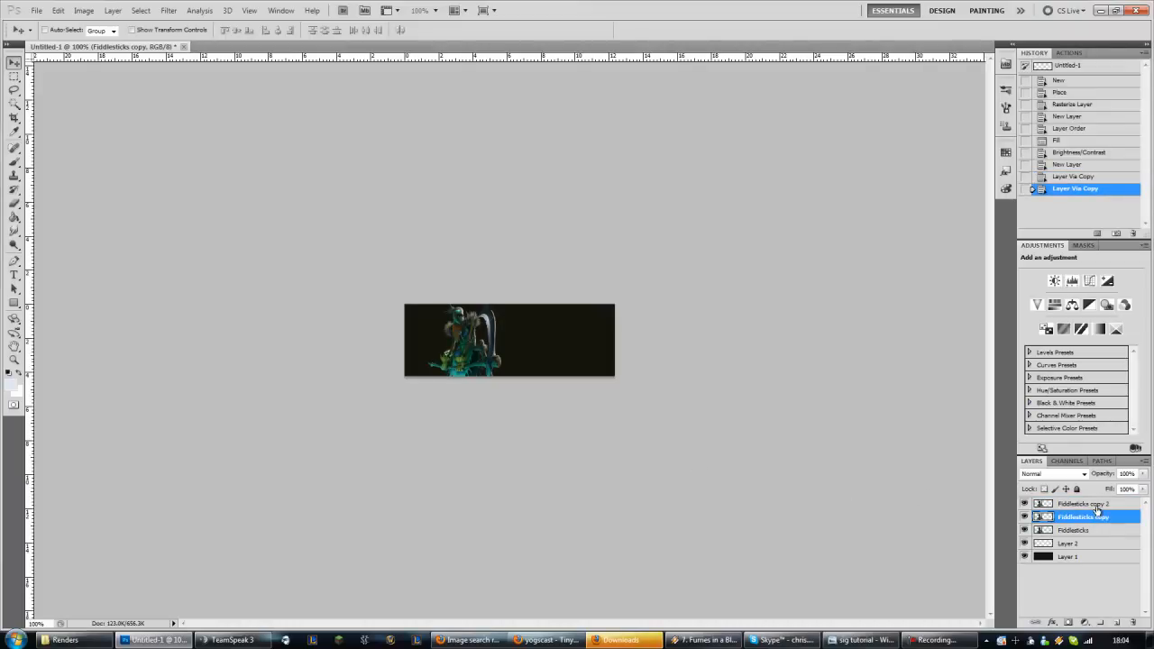
left_click_drag(475, 351, 549, 351)
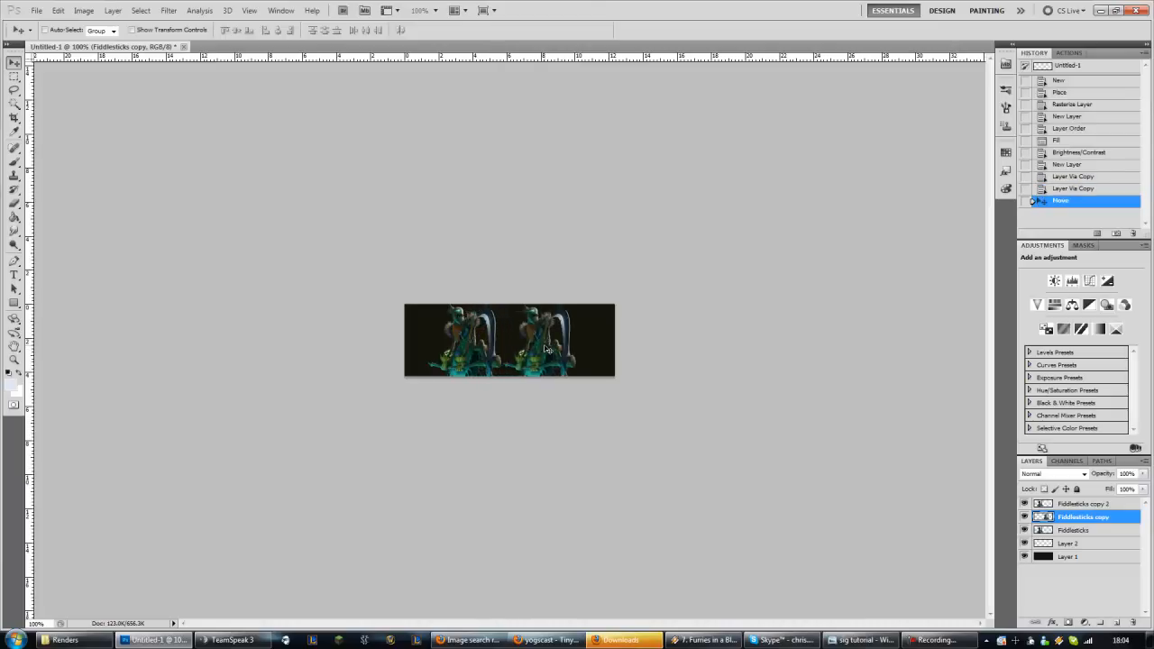
key("ctrl+t")
left_click_drag(581, 307, 687, 209)
left_click_drag(602, 352, 575, 373)
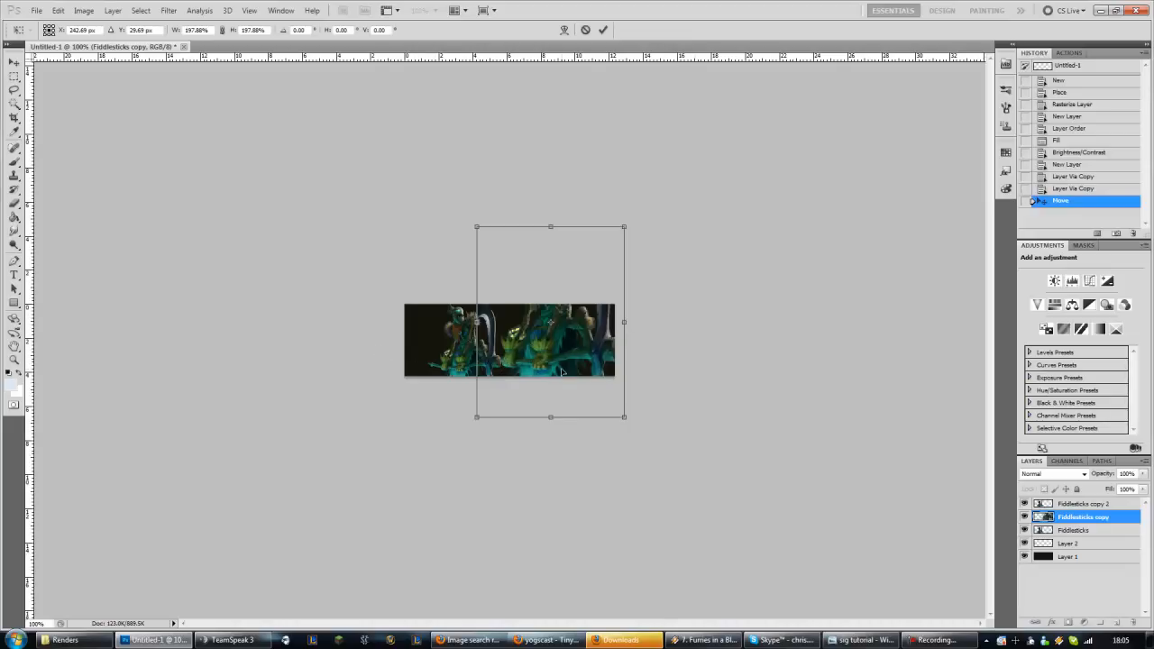
mouse_move(571, 347)
left_mouse_down()
mouse_move(579, 359)
mouse_move(576, 338)
mouse_move(575, 353)
left_mouse_up()
- Rotate the enlarged copy to about −15.9°, shift it to about X 218 px, Y 20 px, and commit the transform
left_click_drag(714, 359, 683, 339)
left_click_drag(588, 356, 587, 348)
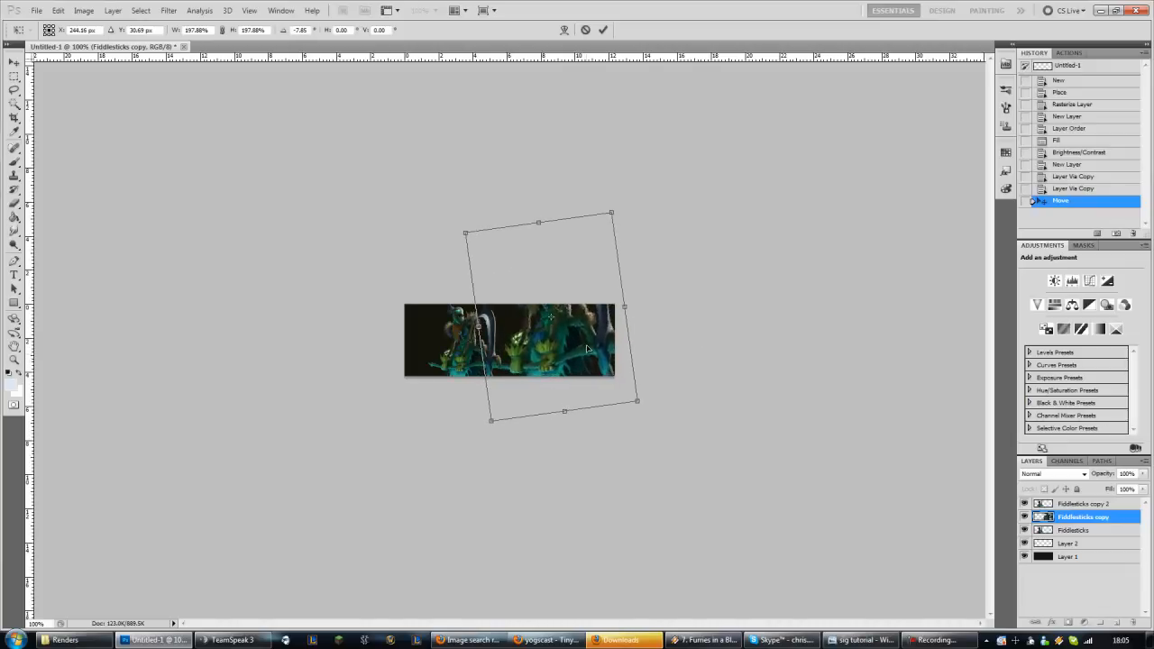
left_click_drag(724, 353, 714, 327)
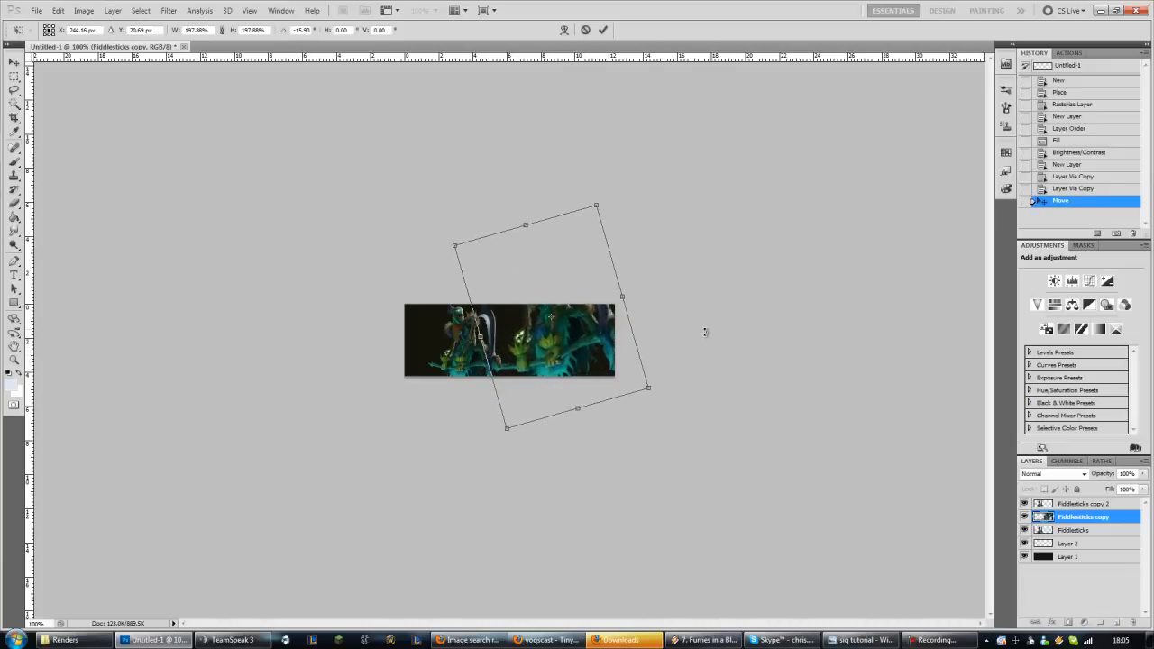
left_click_drag(569, 356, 553, 355)
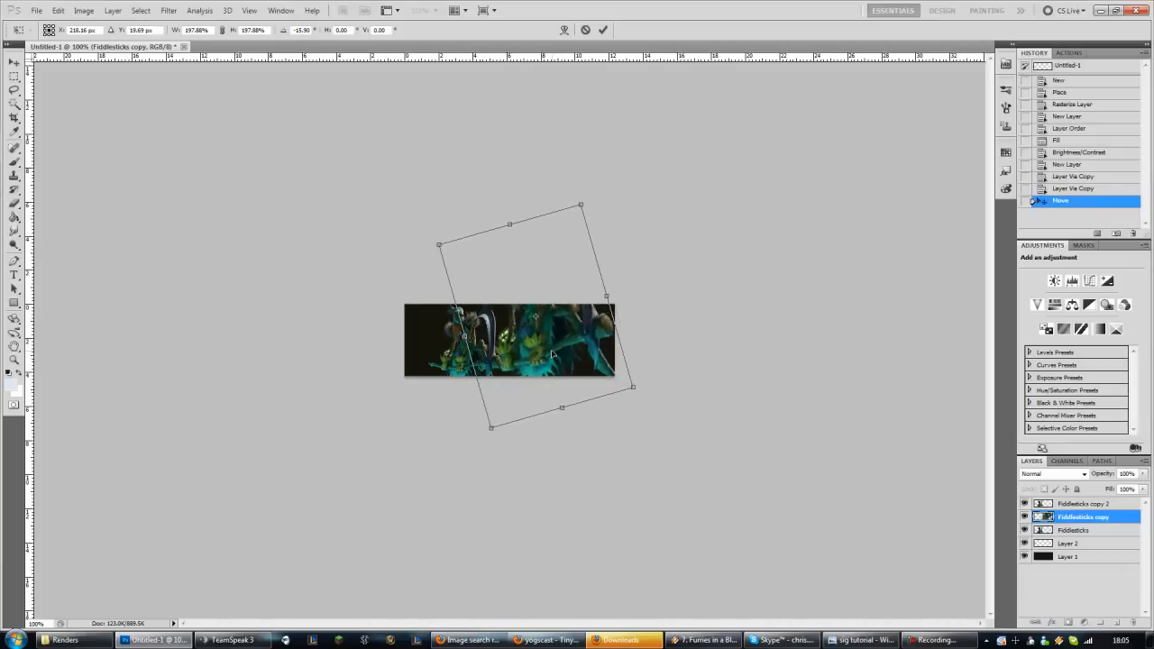
left_click(603, 30)
- Move the second Fiddlesticks copy to the canvas's left end, scale it to about 188%, and rotate it to about 173°
left_click(1077, 505)
left_click_drag(507, 344, 413, 334)
key("ctrl+t")
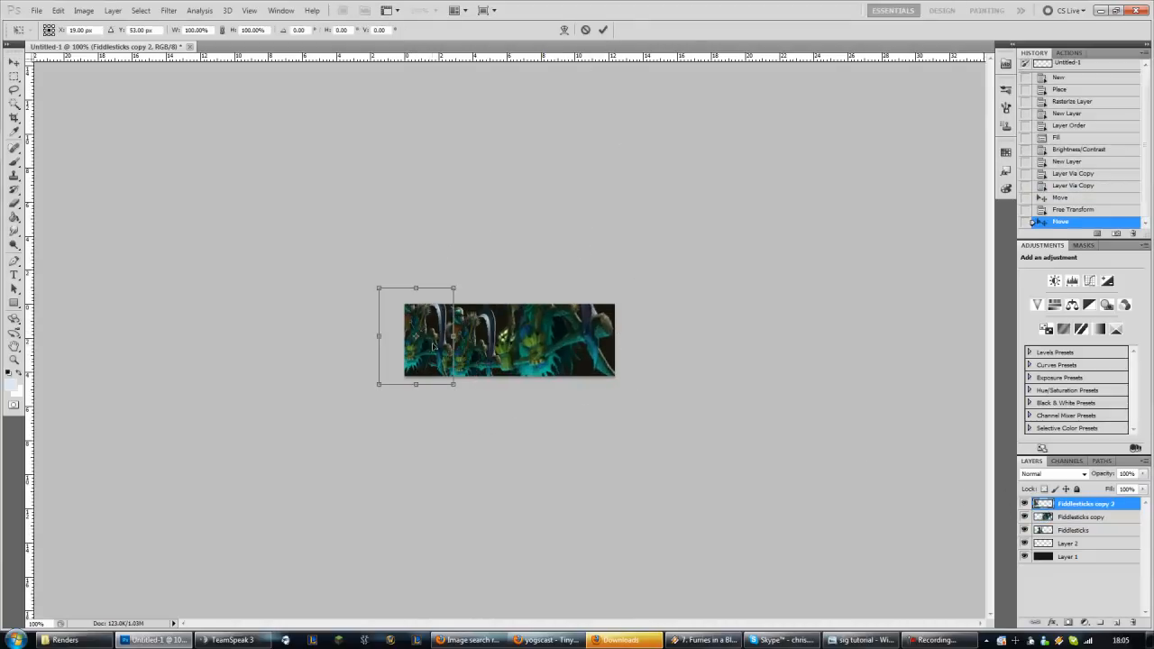
left_click_drag(383, 290, 313, 203)
left_click_drag(514, 372, 446, 369)
mouse_move(433, 322)
left_mouse_down()
mouse_move(424, 307)
mouse_move(436, 307)
left_mouse_up()
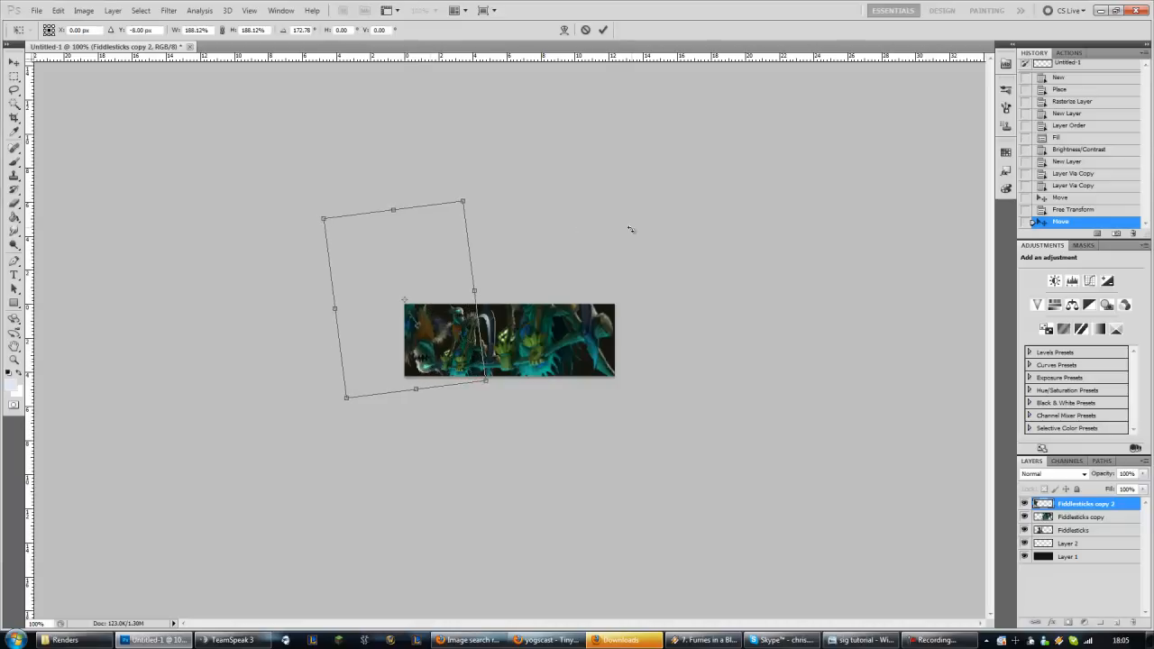
- Rotate the second copy further to about −138.2°, position it at about X 73 px, Y 0 px, and commit the transform
left_click_drag(629, 229, 609, 282)
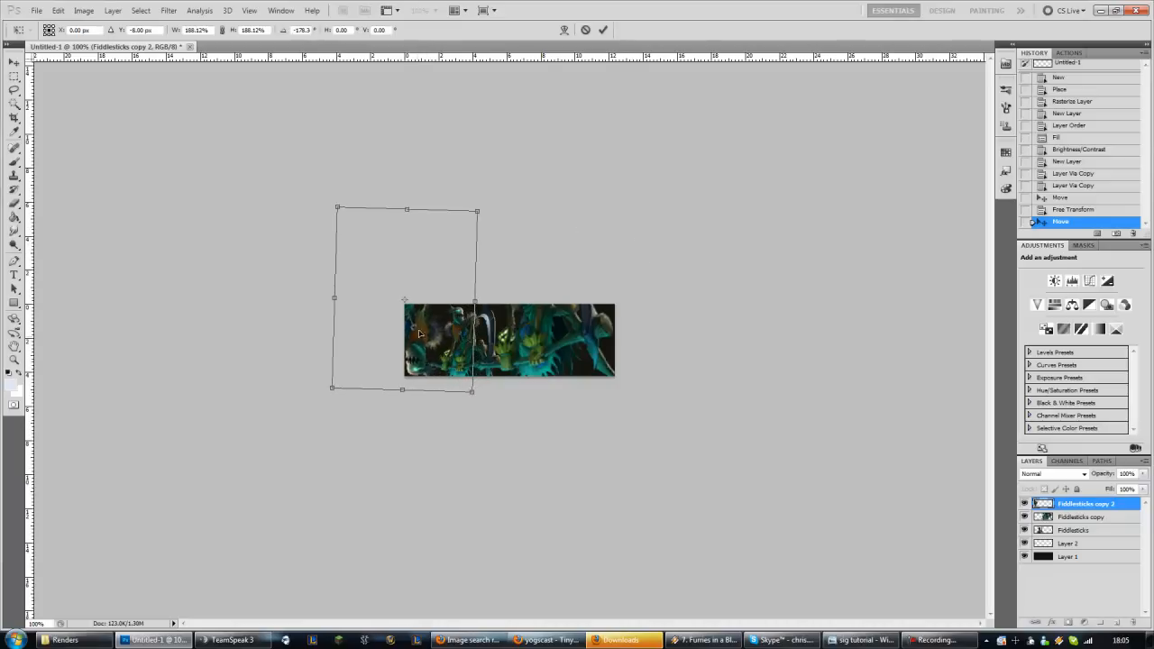
left_click_drag(420, 334, 425, 329)
left_click_drag(729, 332, 707, 368)
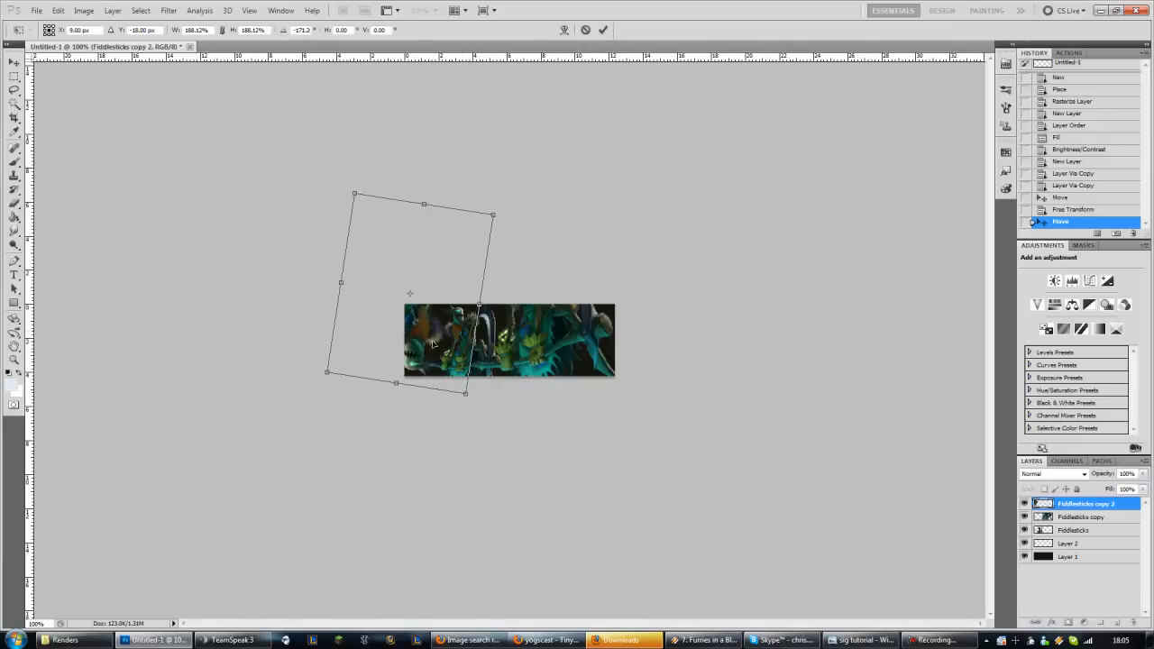
left_click_drag(433, 344, 460, 341)
left_click_drag(713, 395, 594, 452)
mouse_move(413, 345)
left_mouse_down()
mouse_move(442, 351)
mouse_move(433, 356)
left_mouse_up()
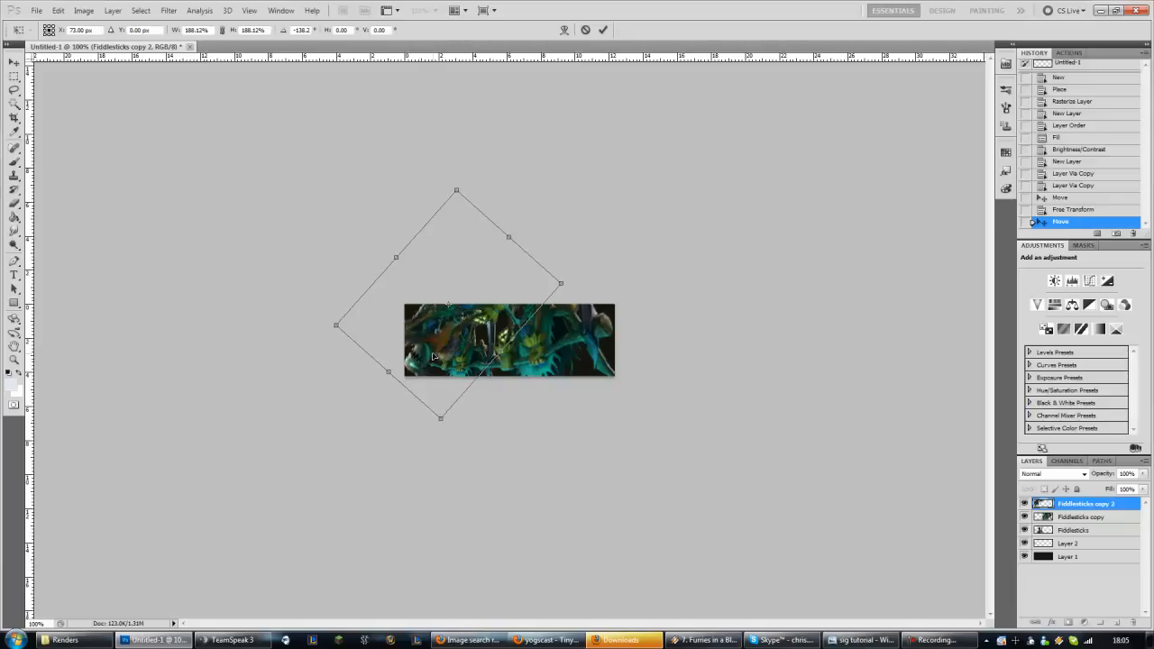
left_click(604, 30)
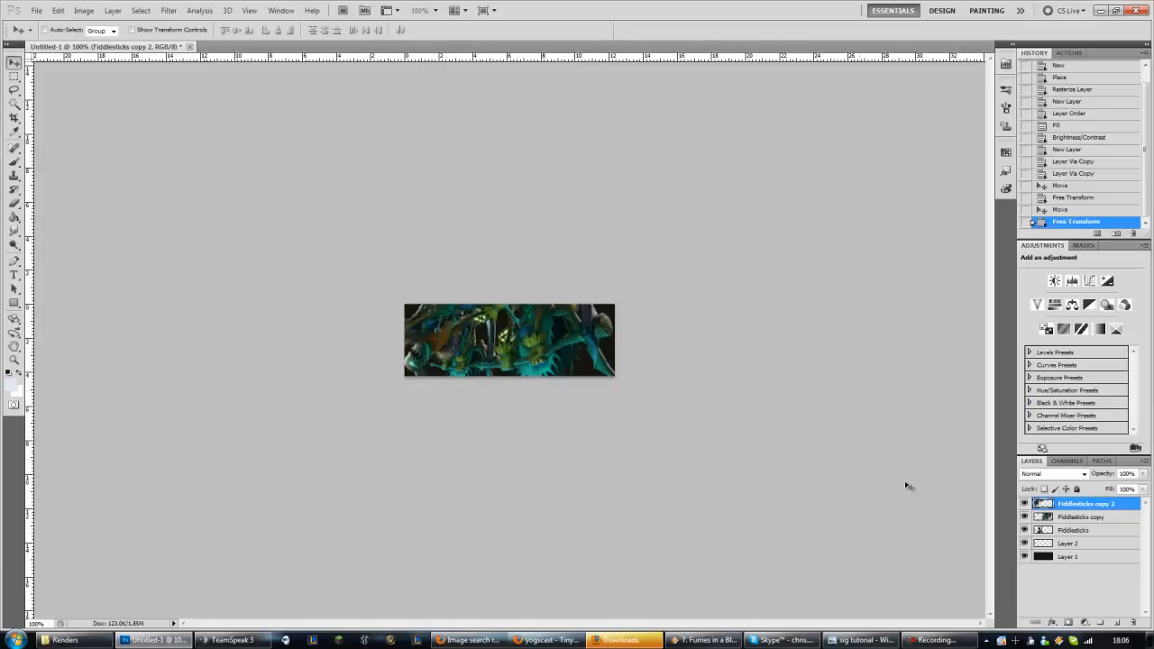
- Select both Fiddlesticks copies and move them beneath the original Fiddlesticks layer
left_click(1087, 519, "ctrl")
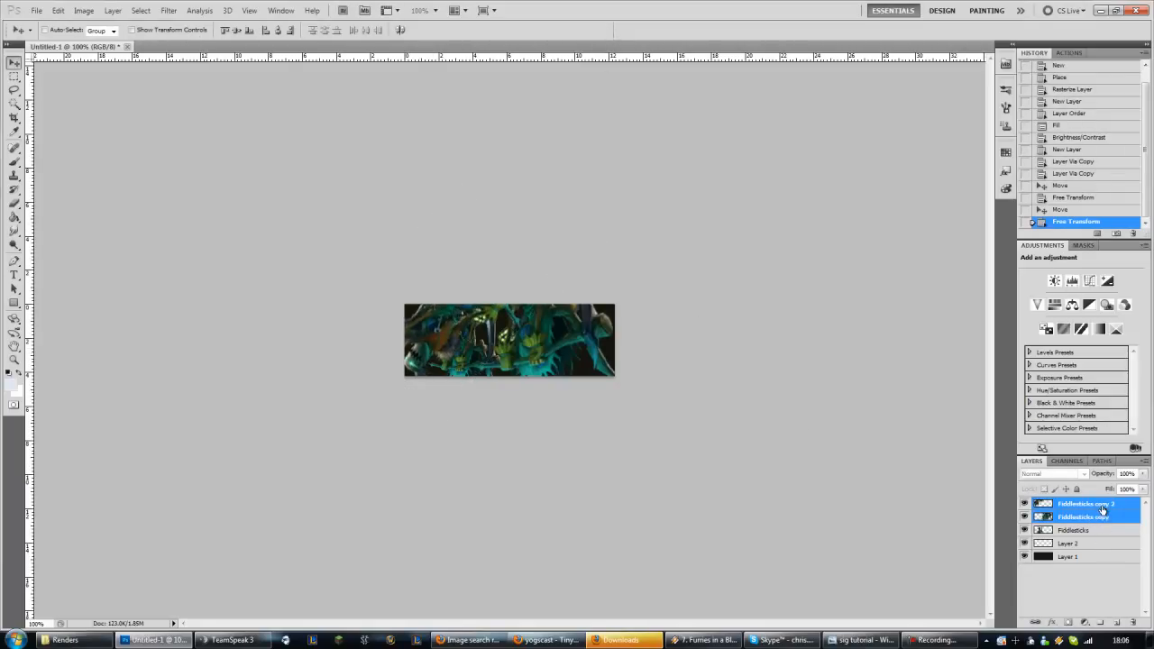
left_click_drag(1102, 510, 1085, 539)
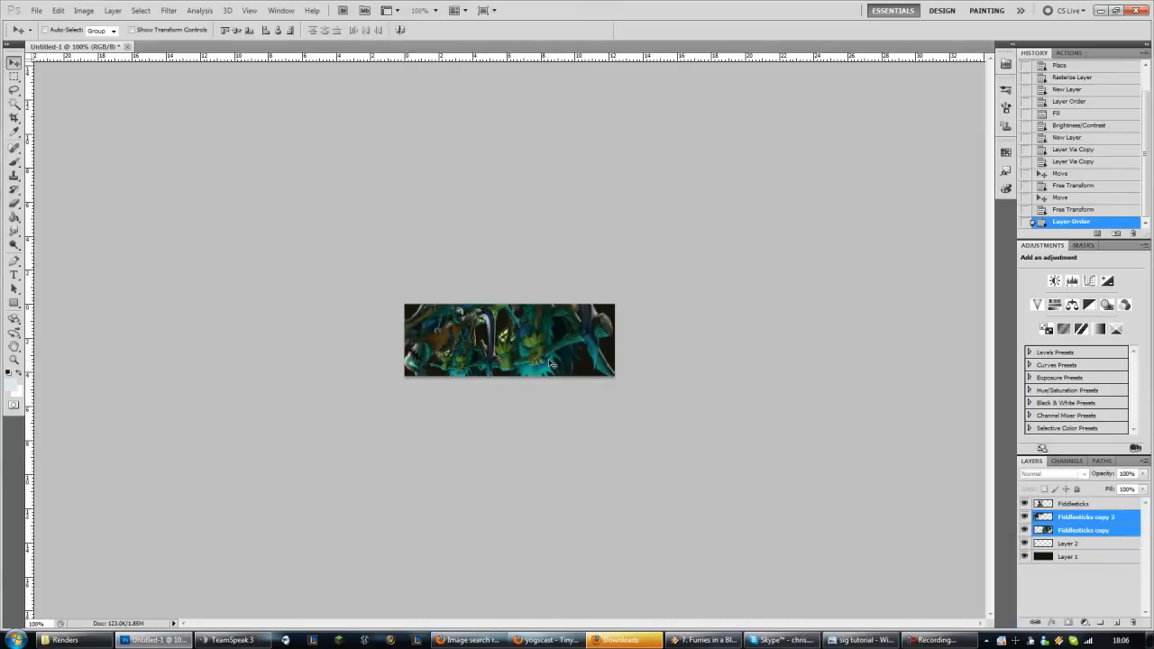
- Merge the two selected Fiddlesticks copies into one layer and delete the empty Layer 2
right_click(1091, 533)
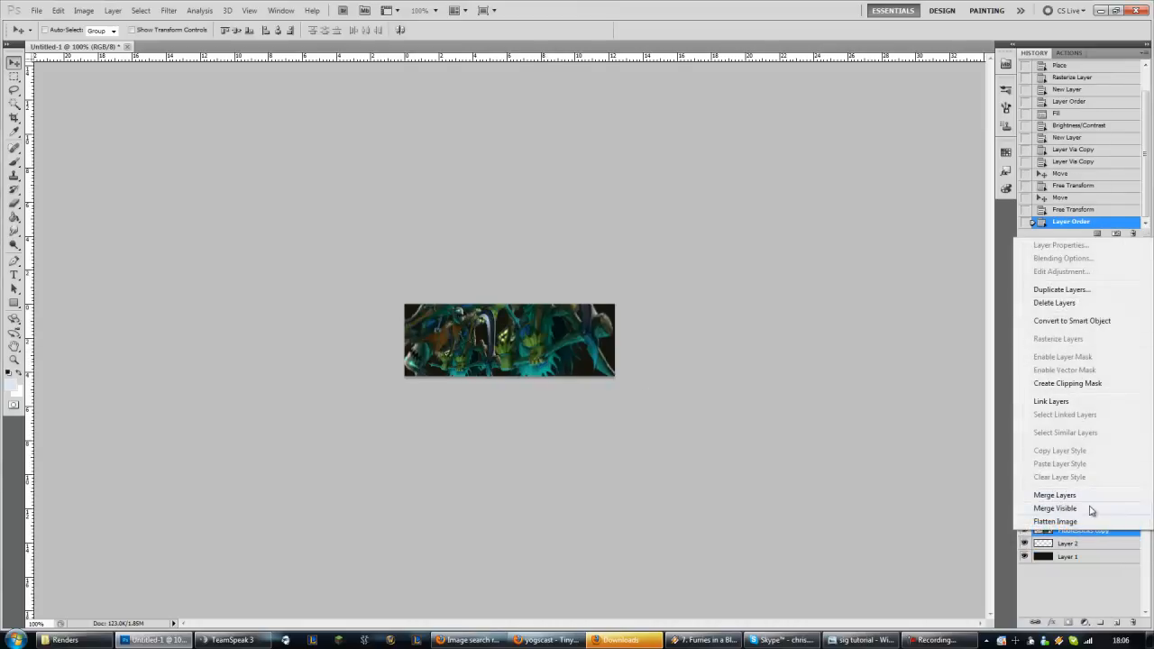
left_click(1089, 492)
left_click_drag(1093, 531, 1134, 623)
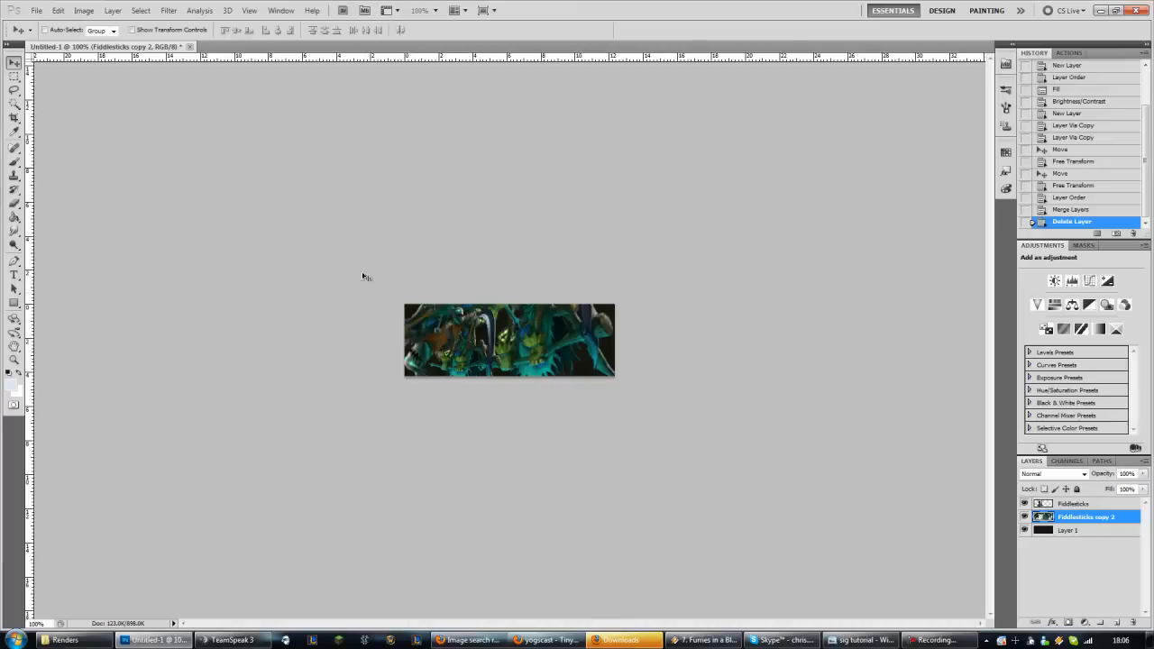
- Apply the Ocean Ripple distortion to the merged Fiddlesticks copy 2 layer with ripple size 10 and ripple magnitude 11
left_click(96, 16)
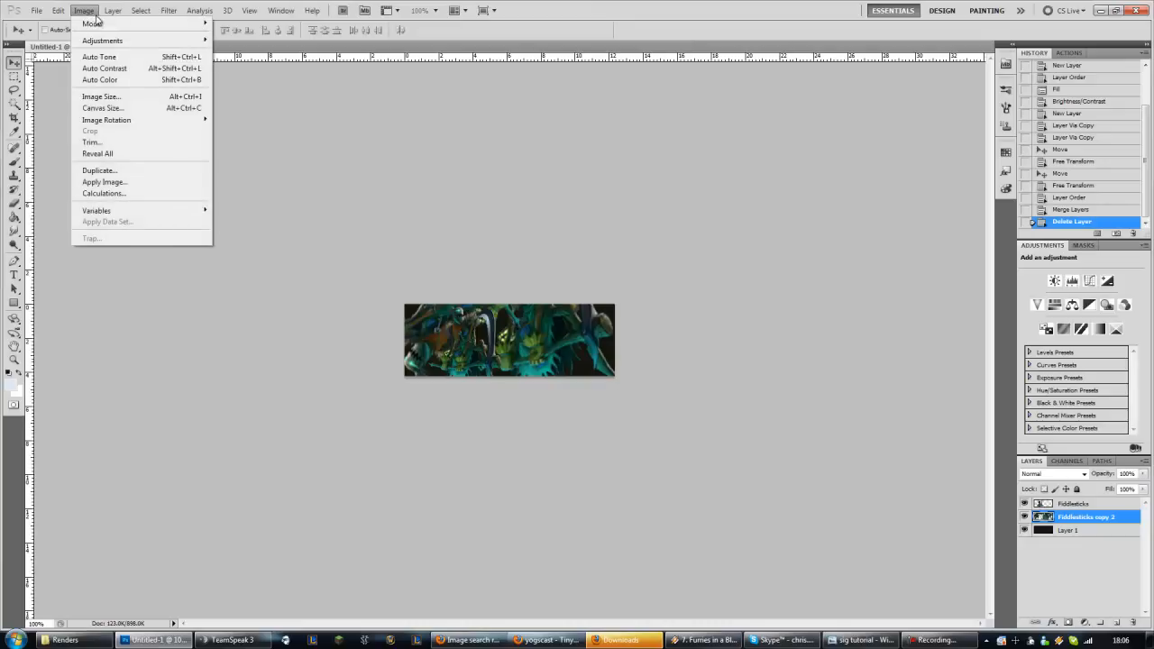
mouse_move(167, 12)
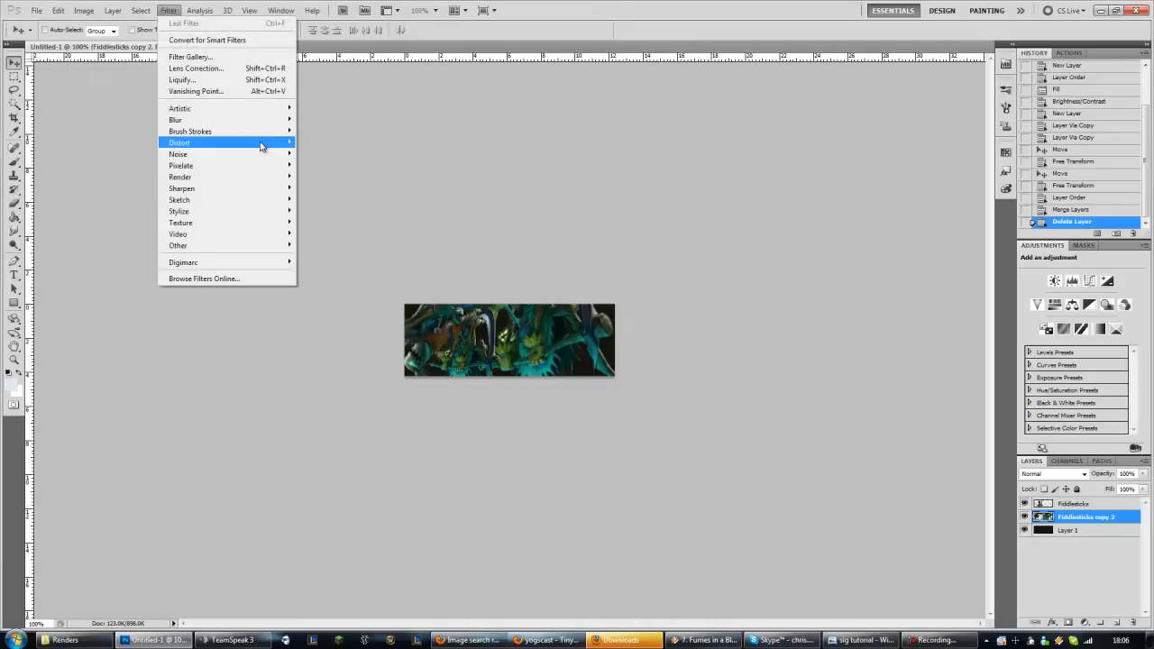
mouse_move(262, 146)
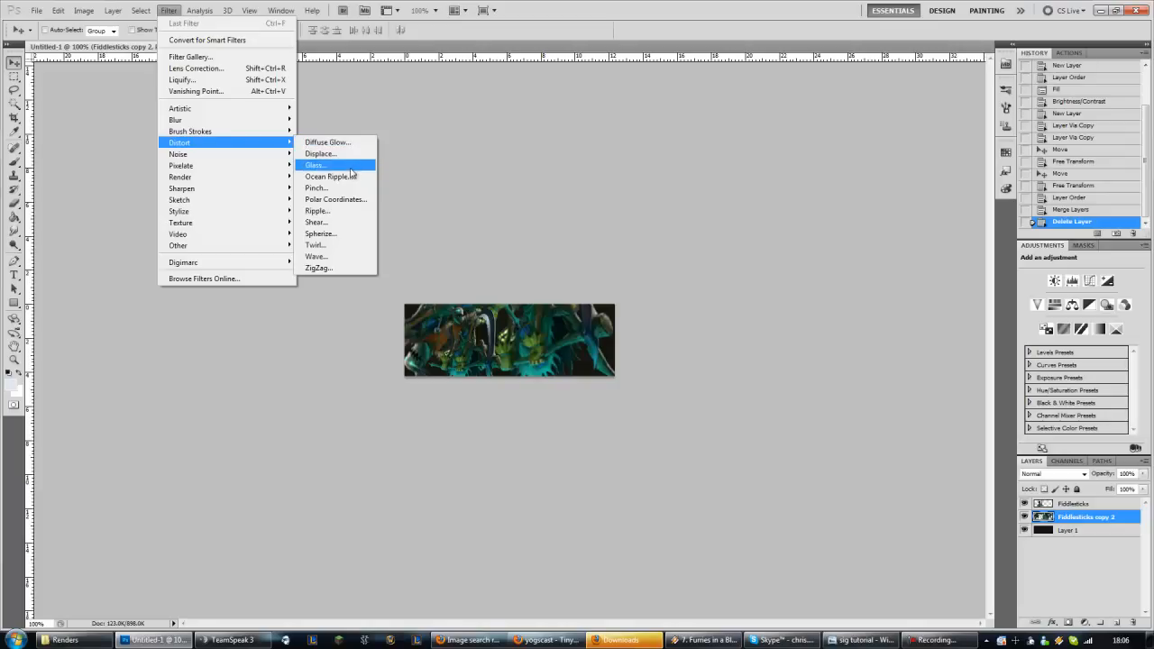
left_click(351, 176)
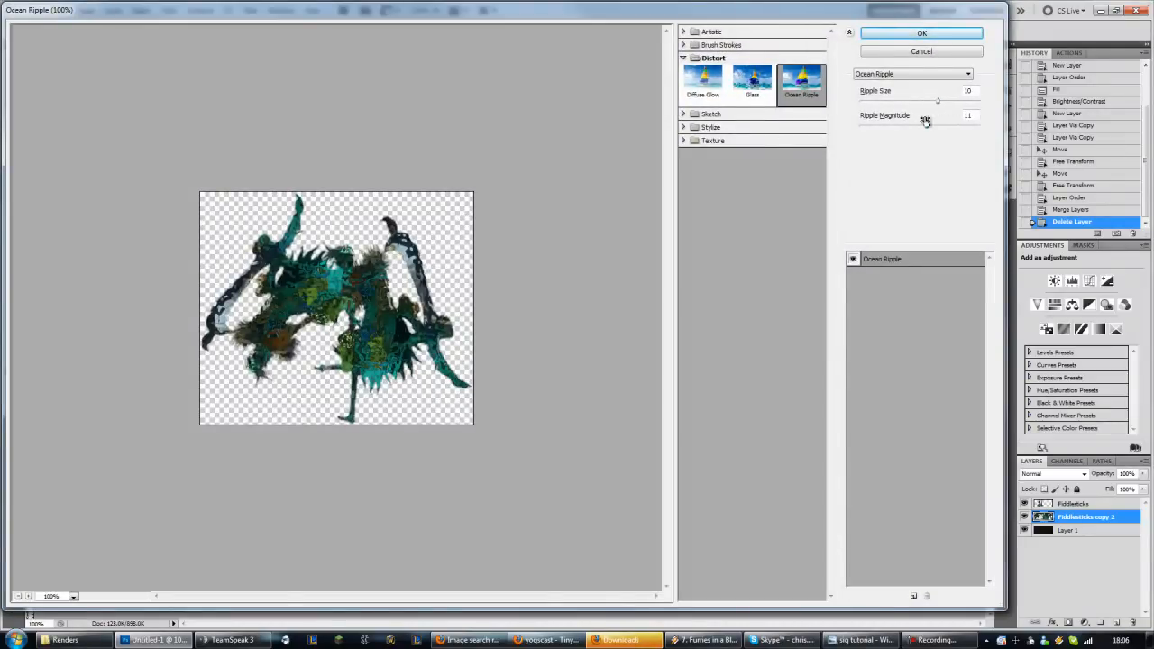
left_click(917, 37)
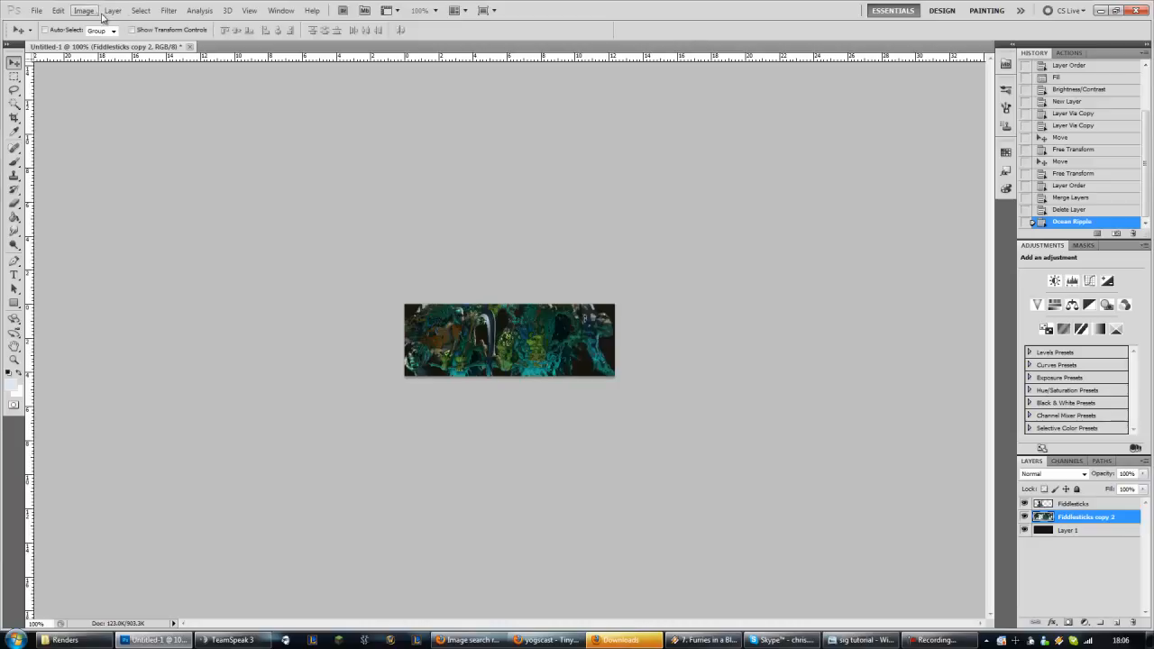
- Apply a Gaussian Blur with a 2.0 pixel radius to the Fiddlesticks copy 2 layer
left_click(169, 10)
mouse_move(261, 123)
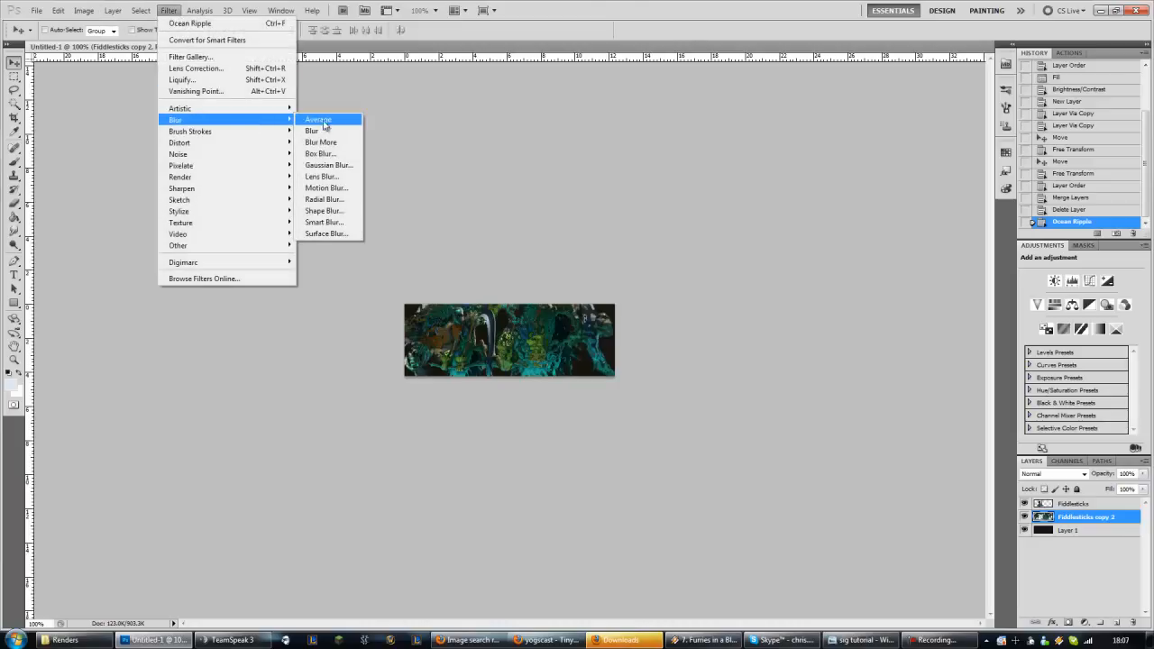
left_click(342, 166)
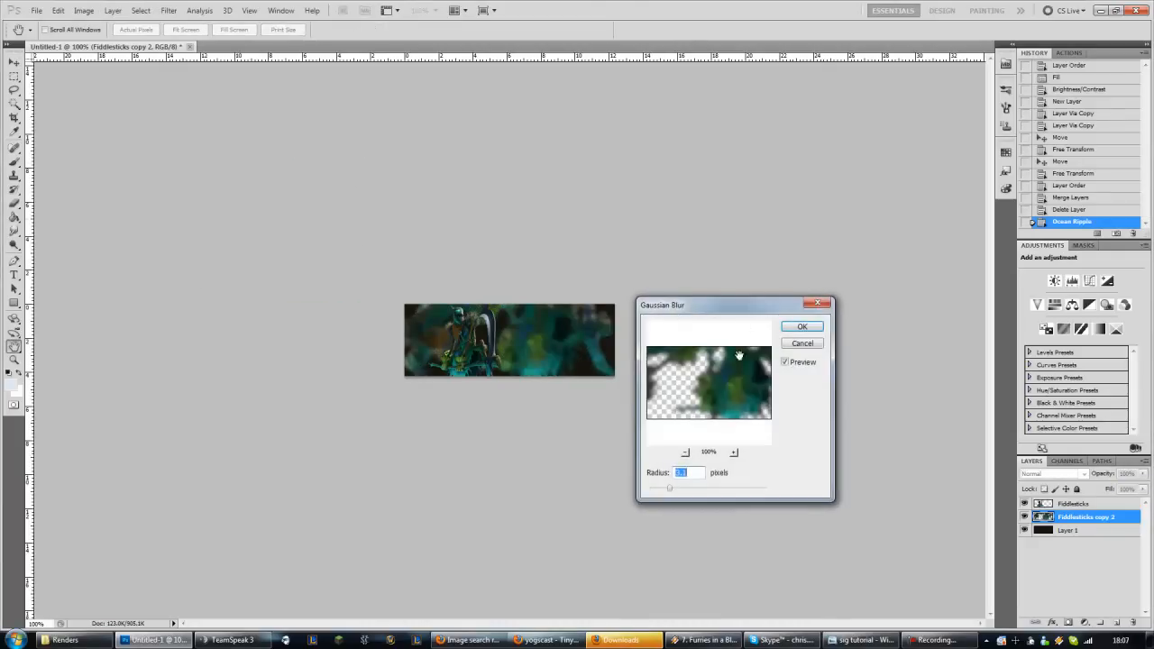
left_click_drag(670, 491, 667, 491)
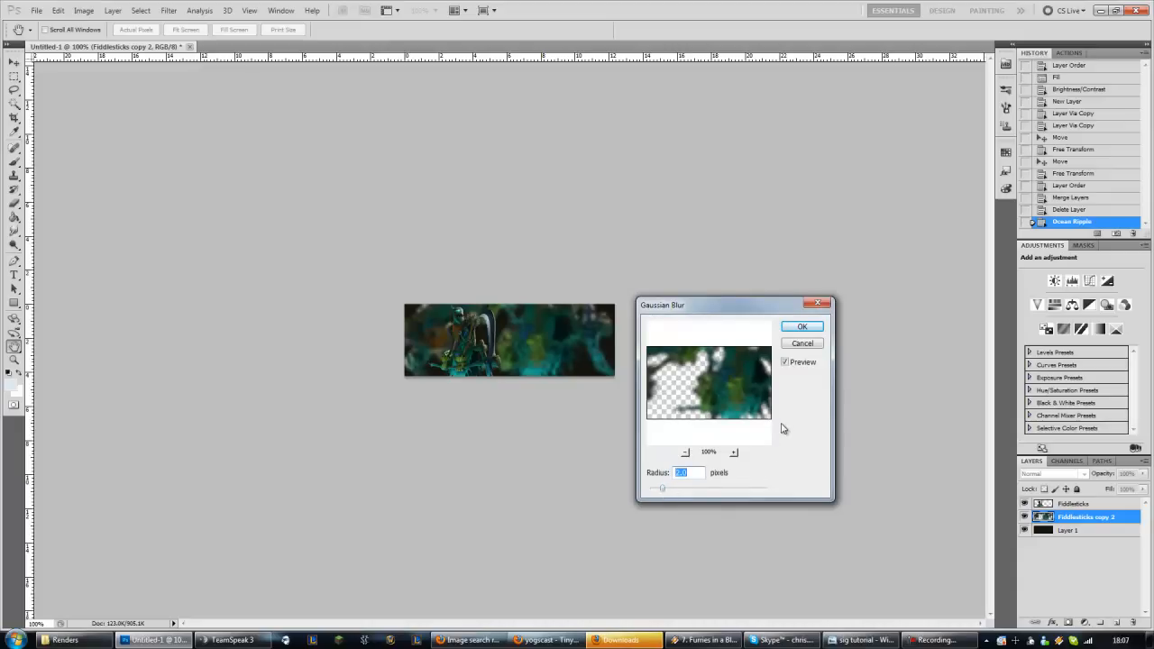
left_click(801, 327)
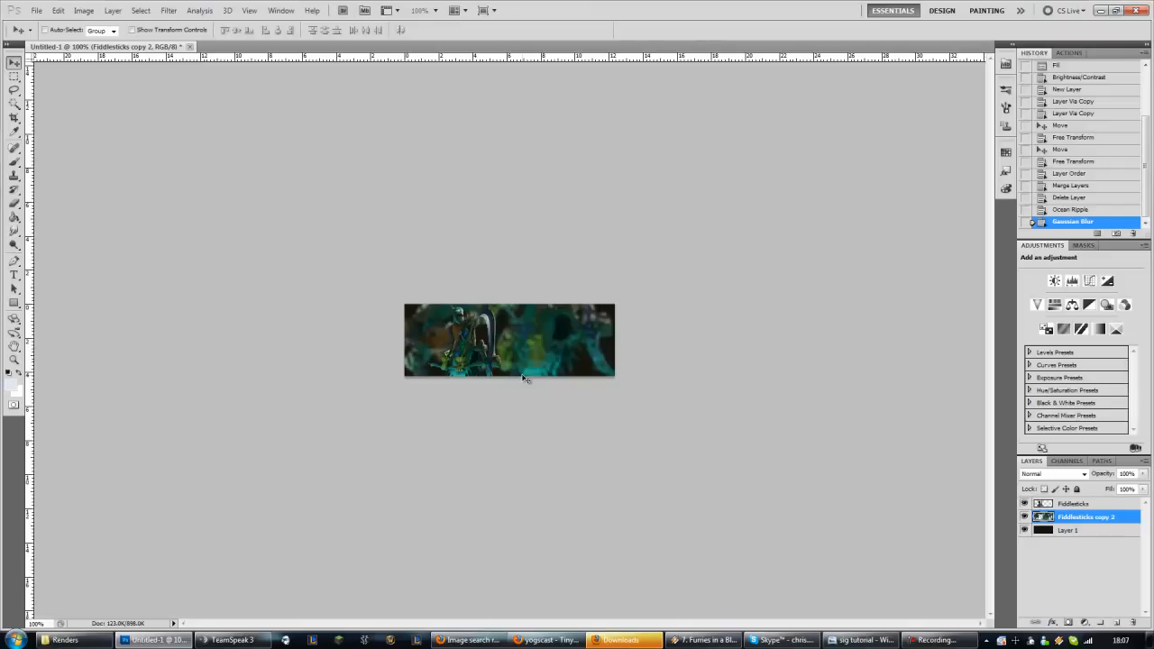
- Add a new layer above the Fiddlesticks layer and open the Abstract 3D renders folder for placing a file
left_click(1102, 505)
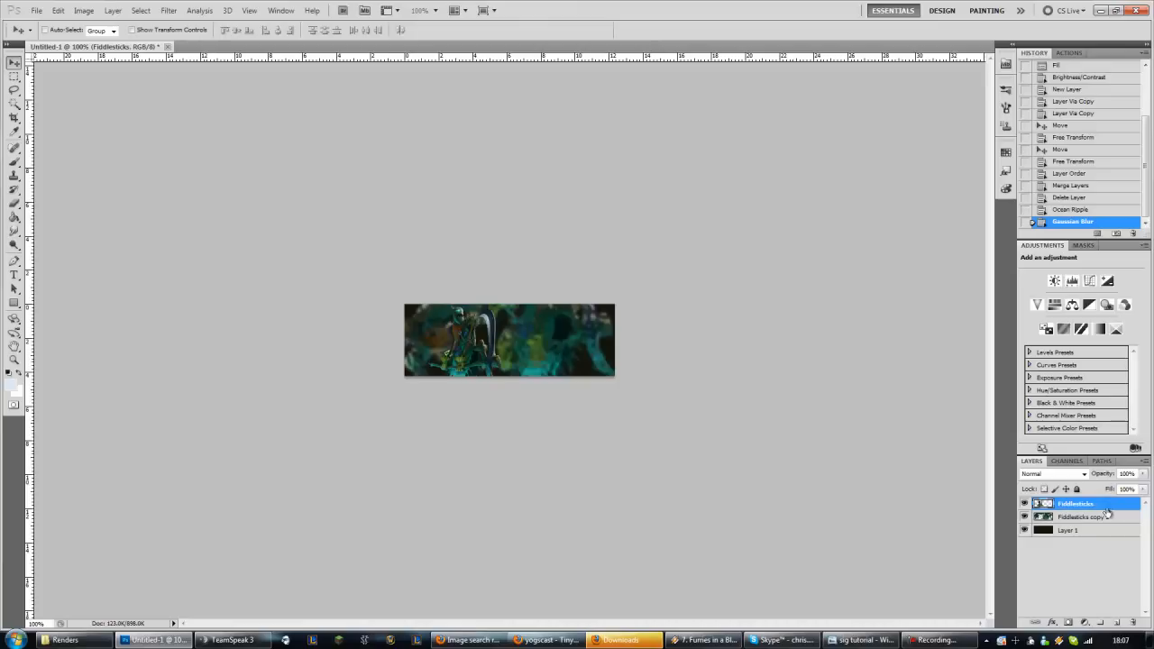
left_click(1117, 623)
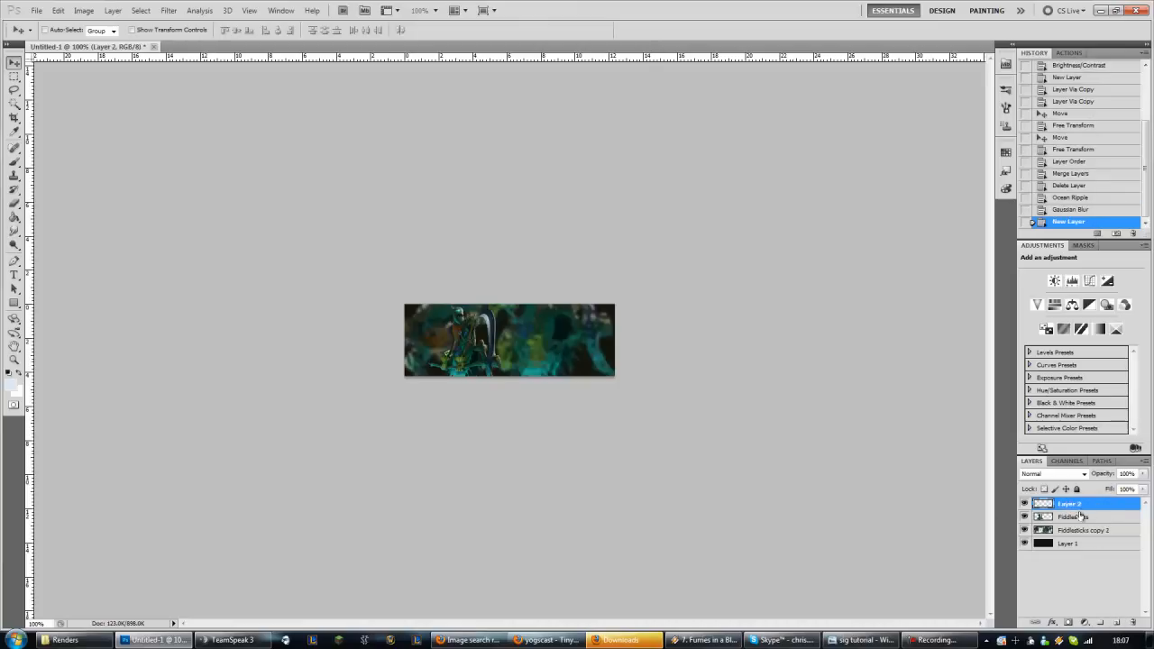
left_click(36, 10)
left_click(85, 245)
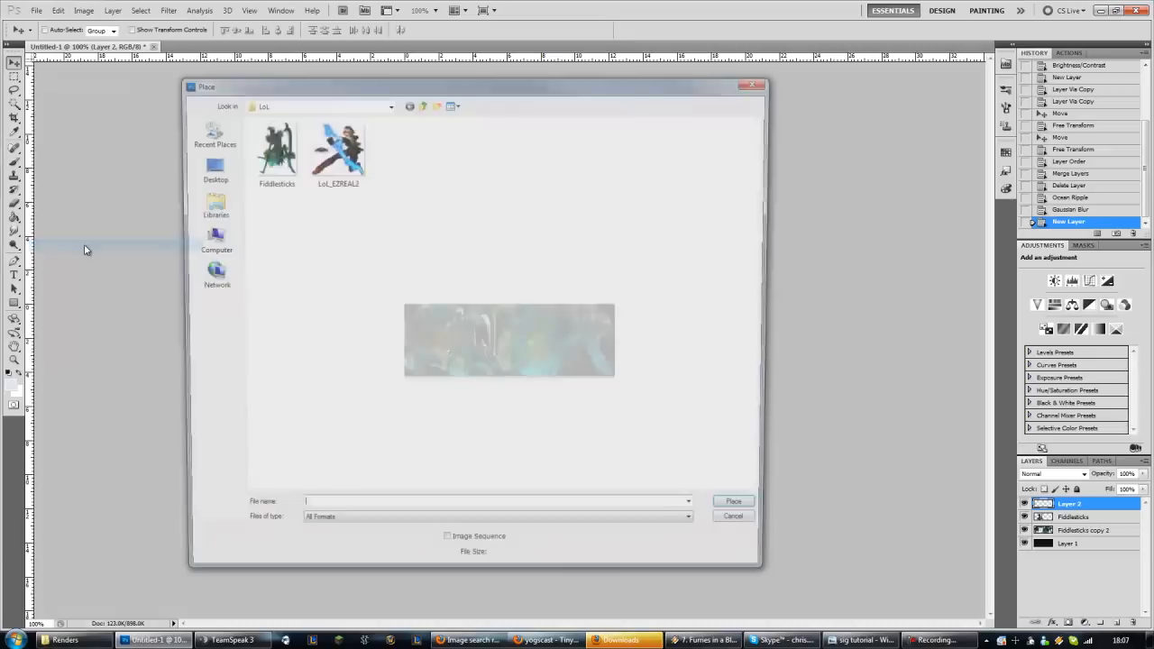
left_click(421, 103)
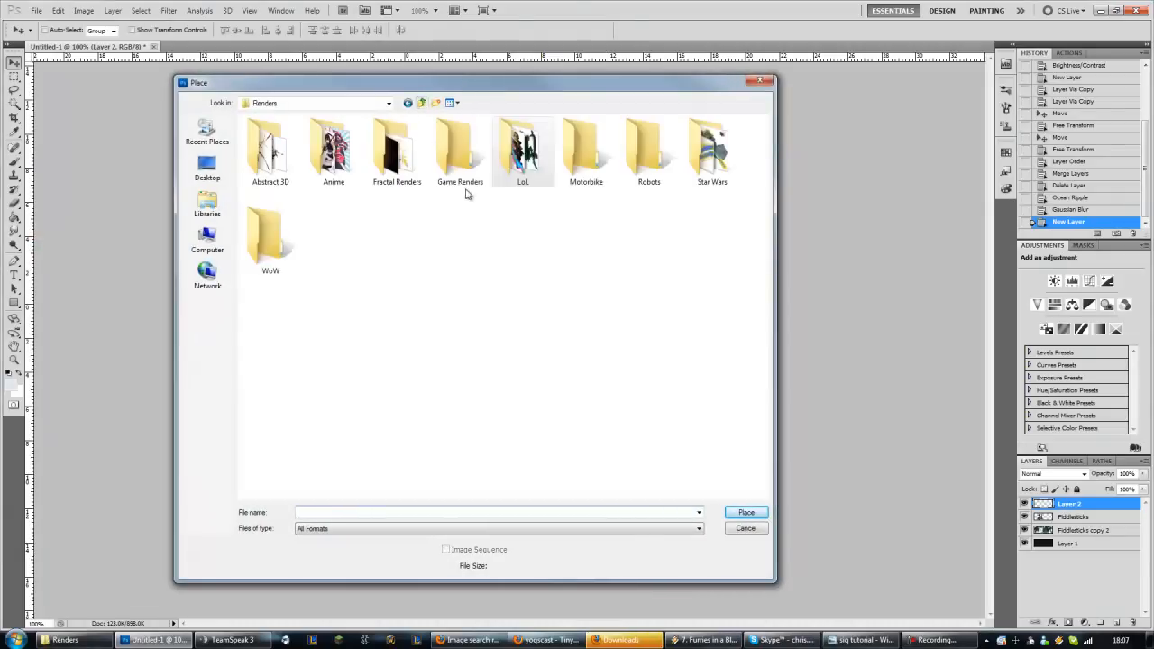
double_click(269, 155)
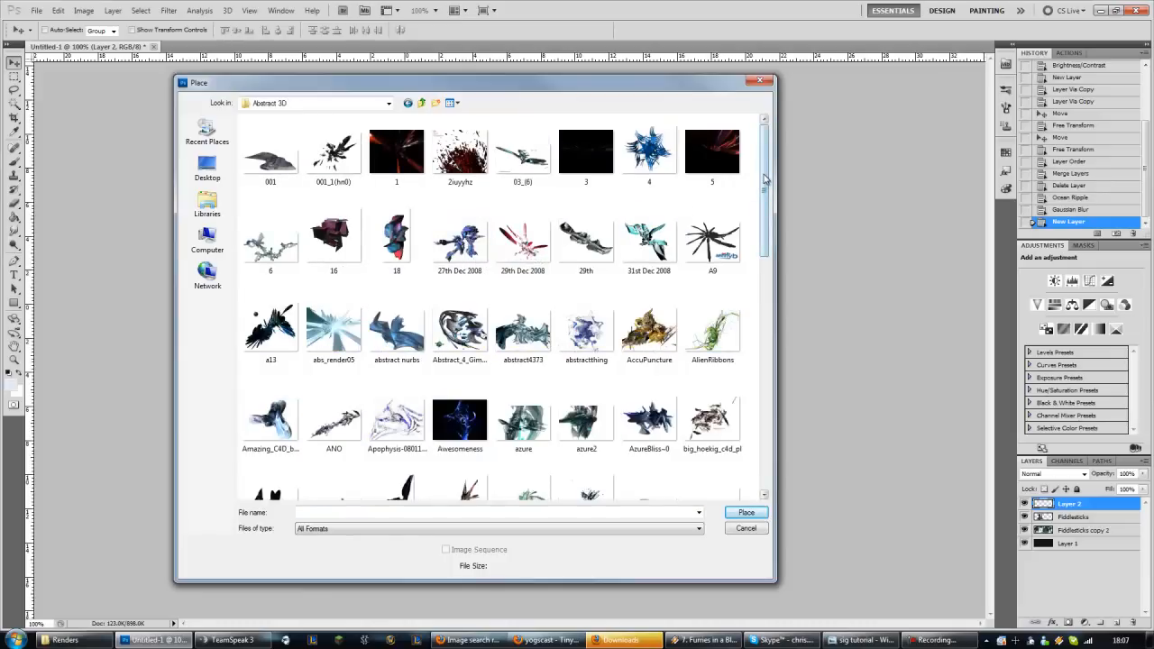
- Look through the Abstract 3D renders against the signature and place blinxrender8 in the document
left_click_drag(764, 178, 771, 424)
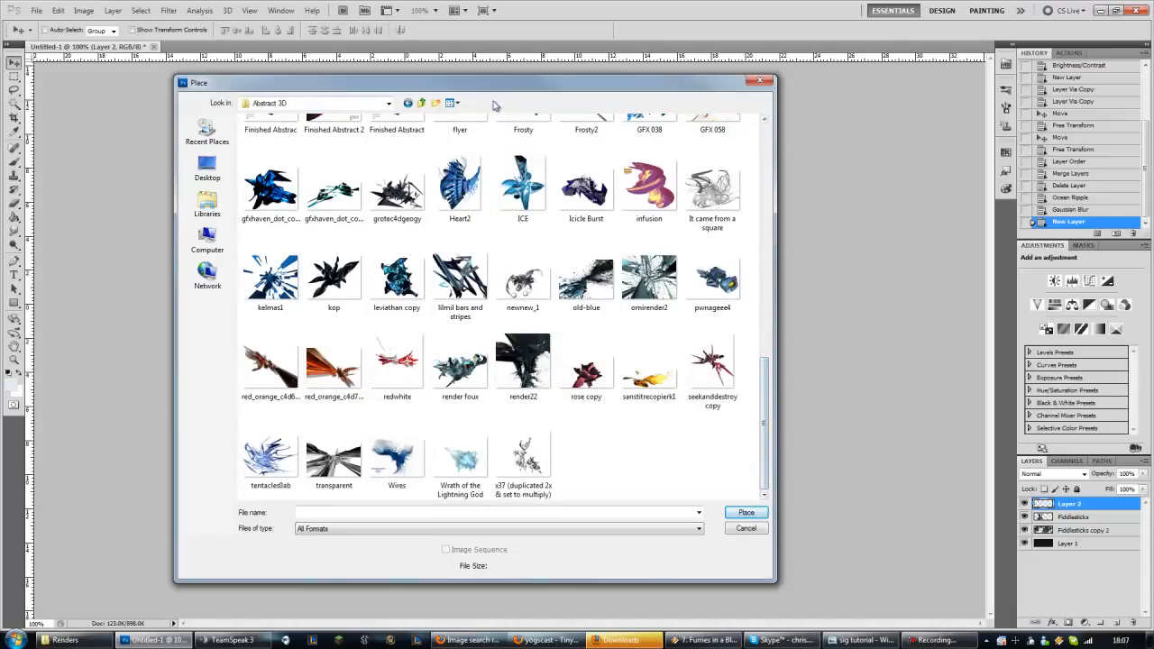
left_click_drag(492, 84, 508, 148)
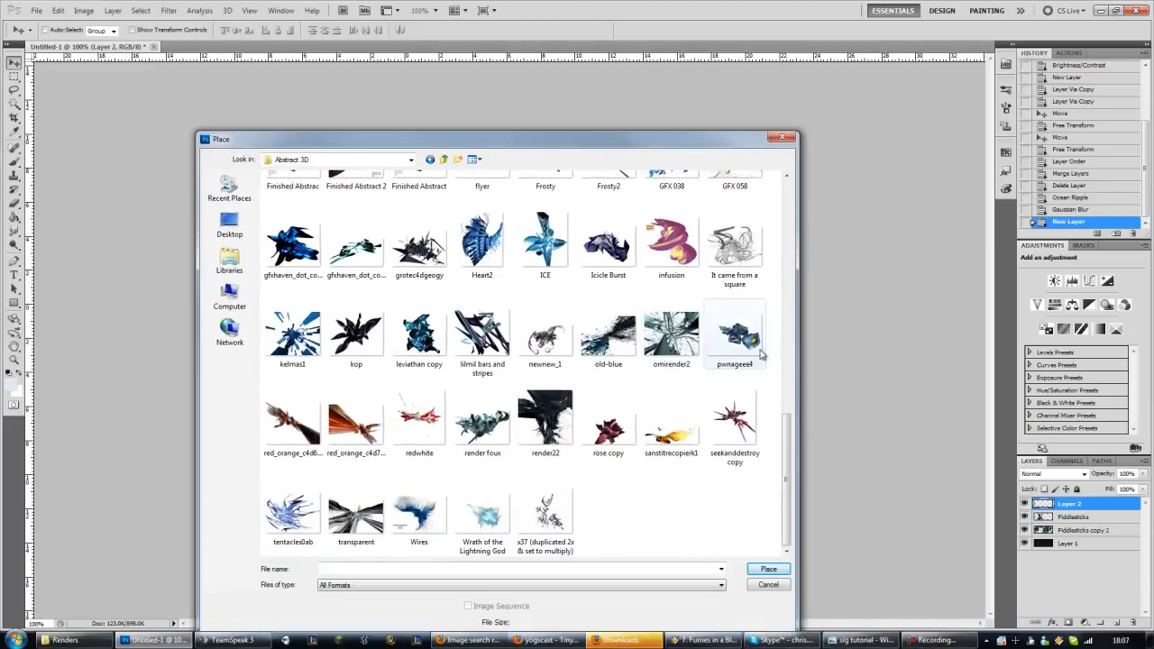
left_click_drag(640, 146, 668, 374)
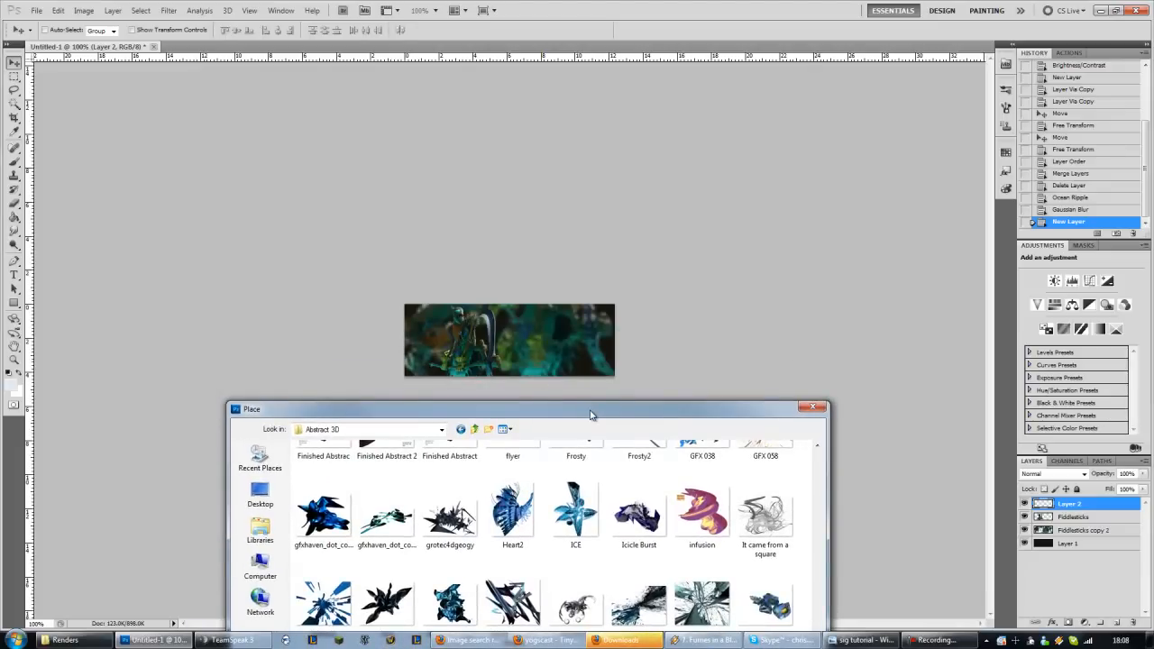
left_click_drag(591, 415, 544, 110)
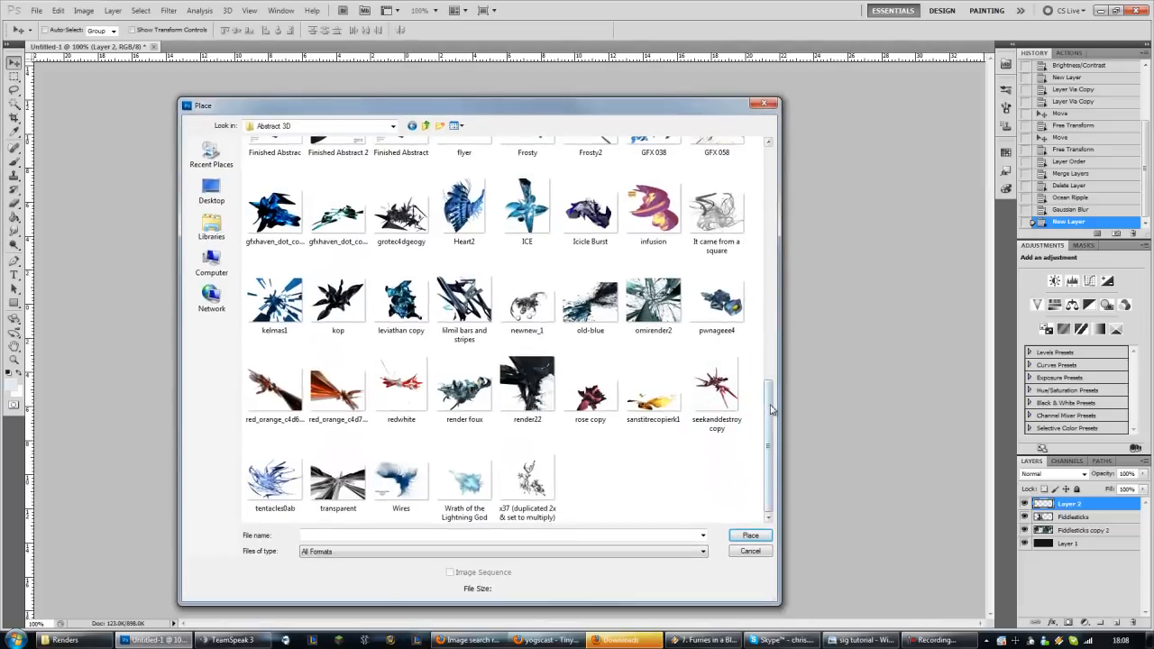
left_click_drag(771, 410, 760, 213)
double_click(465, 396)
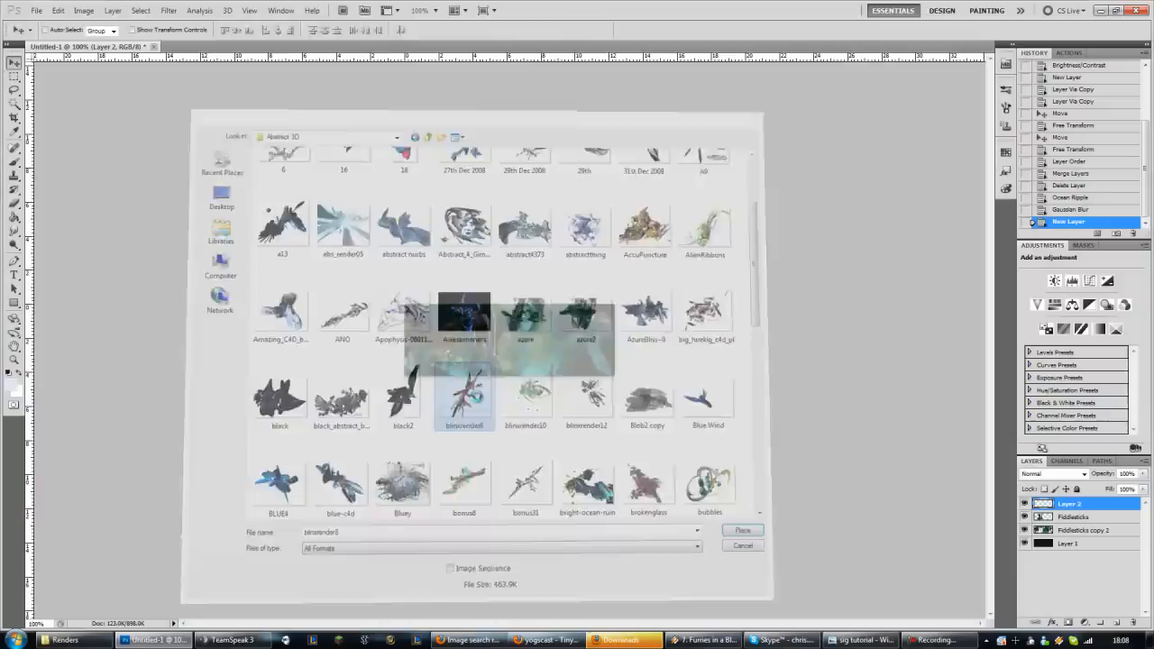
- Scale the placed blinxrender8 render to about 76.26% and move it to about X 101 px, Y −8 px
left_click_drag(549, 305, 809, 150)
left_click_drag(670, 334, 543, 394)
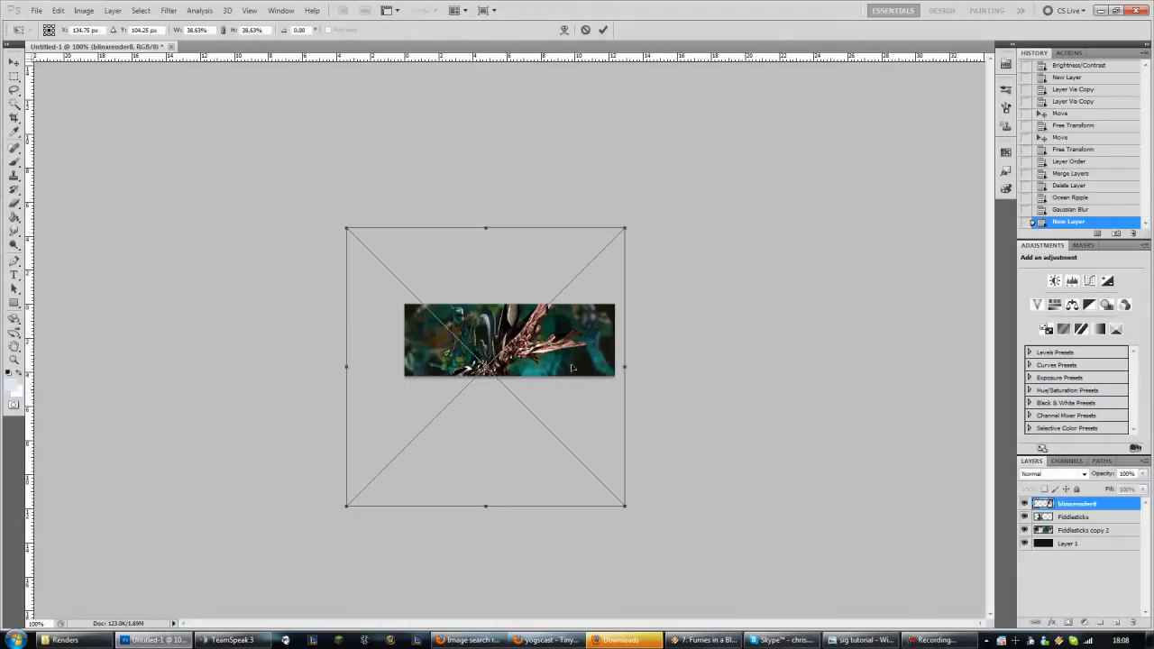
left_click_drag(631, 226, 874, 104)
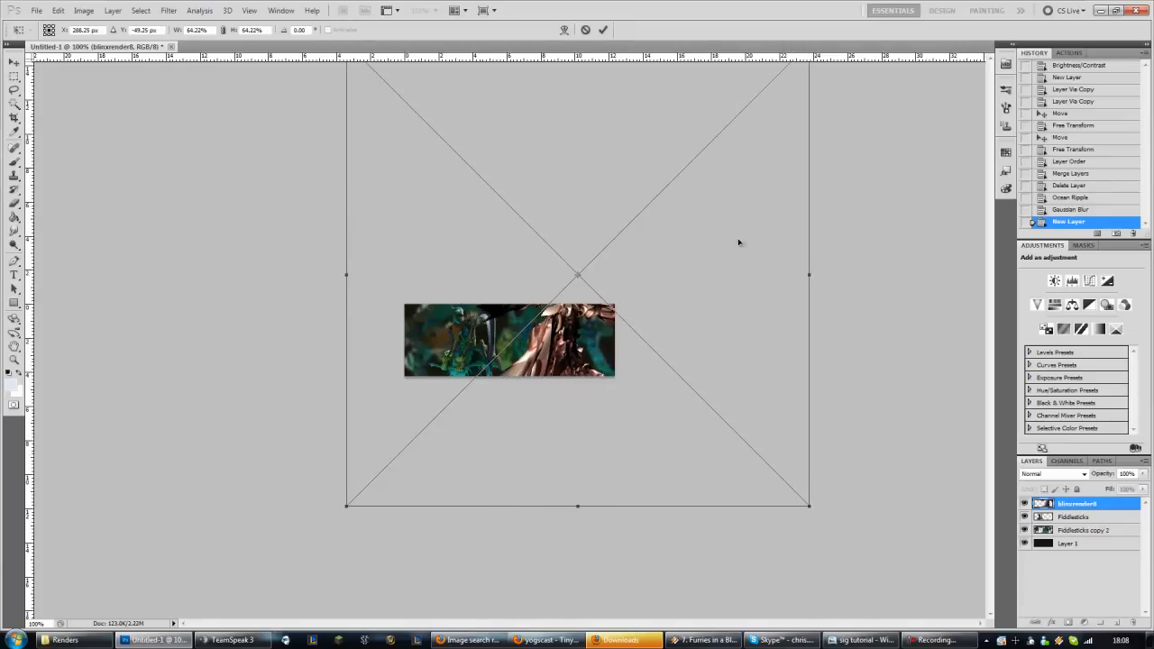
left_click_drag(682, 282, 553, 359)
left_click_drag(682, 128, 825, 90)
left_click_drag(643, 299, 598, 285)
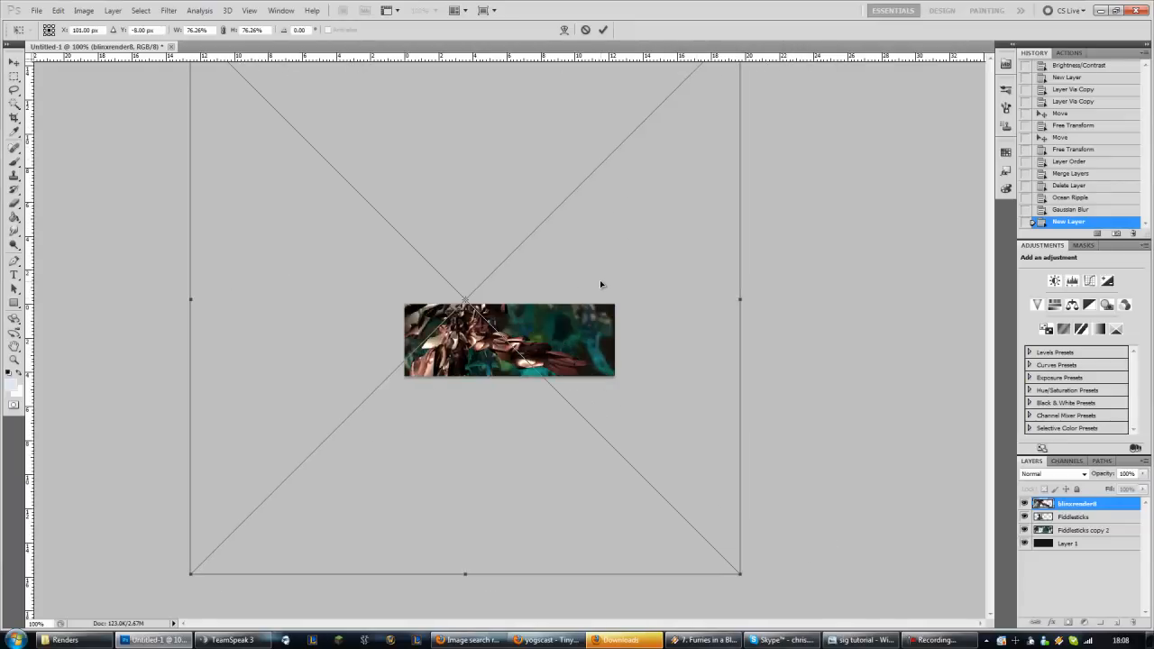
- Rotate the blinxrender8 render to about 61.5° and position it at about X 32 px, Y 77 px
left_click_drag(794, 252, 519, 503)
mouse_move(588, 334)
left_mouse_down()
mouse_move(621, 398)
mouse_move(580, 342)
left_mouse_up()
left_click_drag(819, 367, 738, 231)
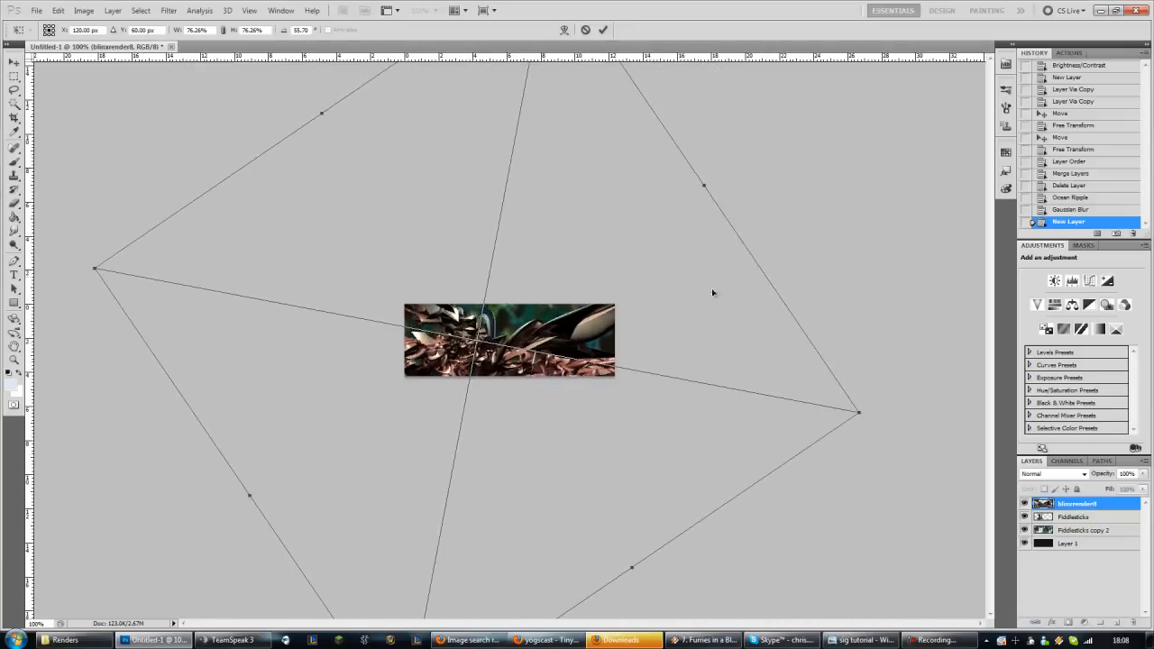
left_click_drag(573, 389, 519, 398)
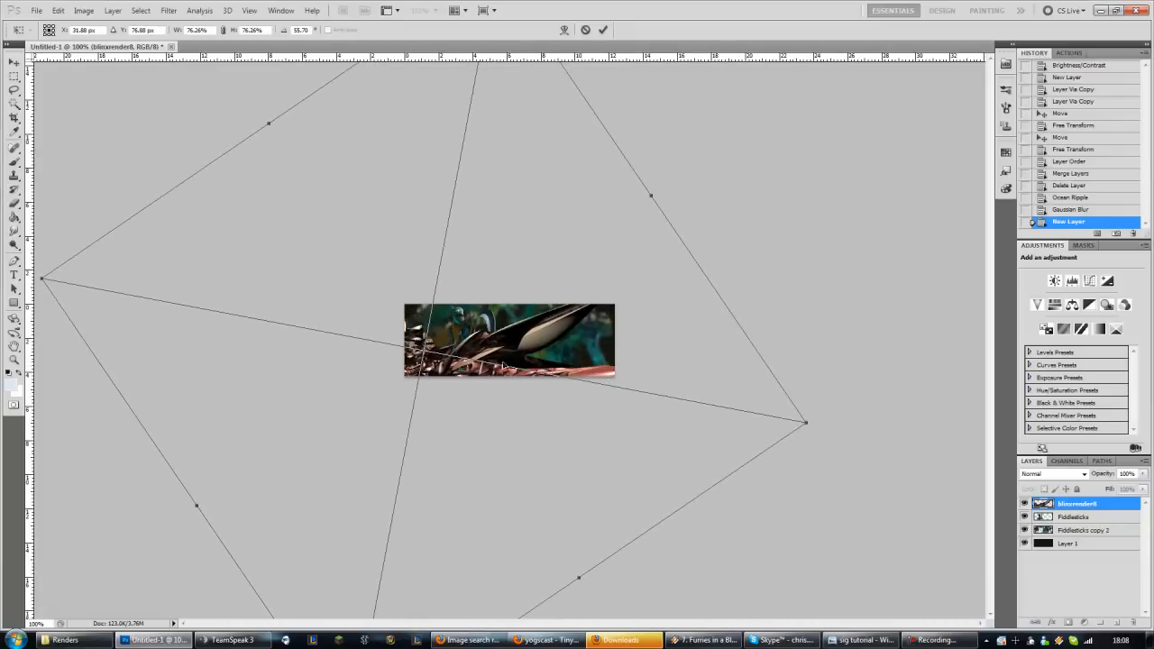
left_click_drag(786, 268, 792, 307)
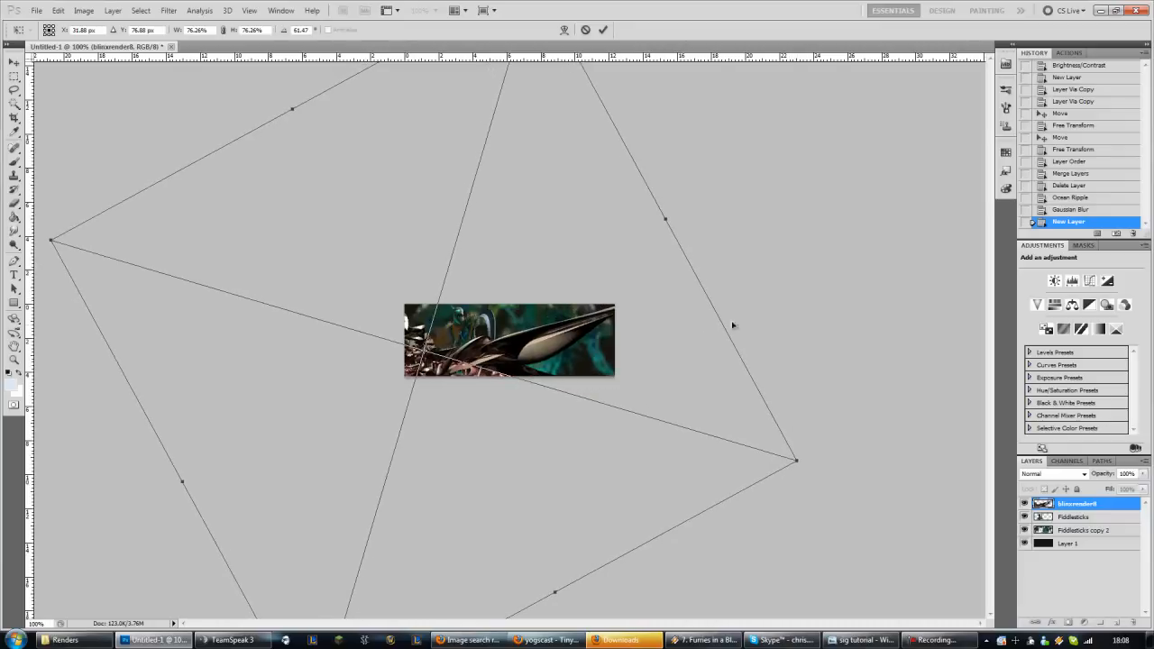
- Turn the blinxrender8 render around to about −118.9° while trying it at both ends of the canvas
left_click_drag(551, 334, 773, 348)
left_click_drag(439, 124, 722, 454)
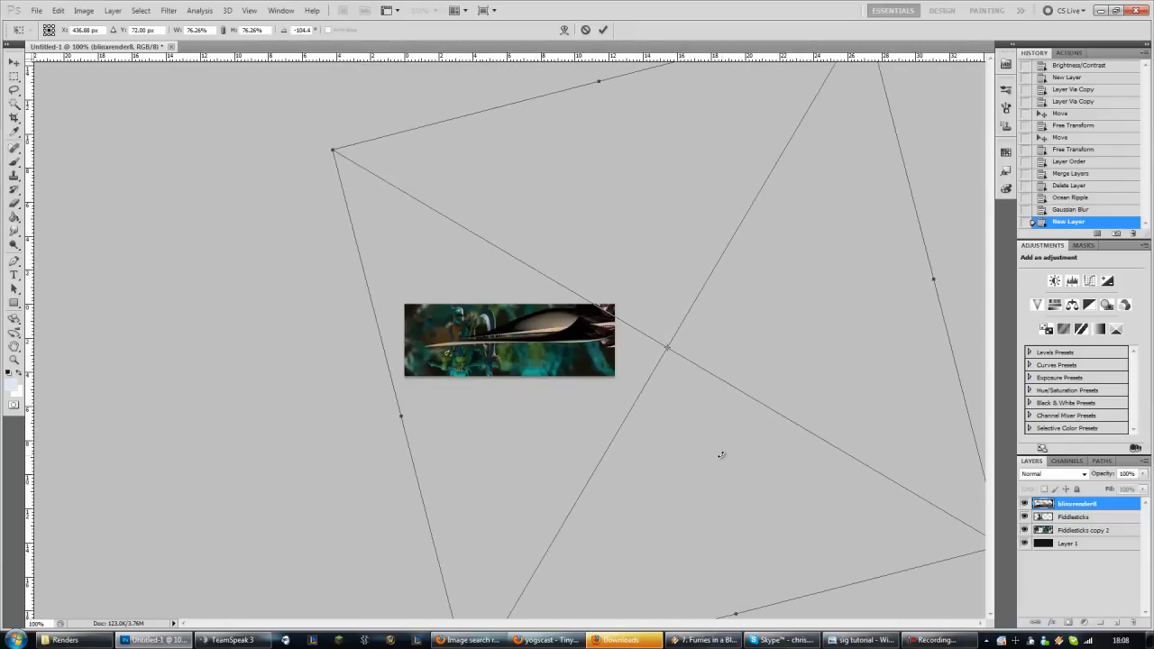
left_click_drag(778, 318, 461, 276)
left_click_drag(742, 289, 720, 193)
left_click_drag(462, 244, 305, 278)
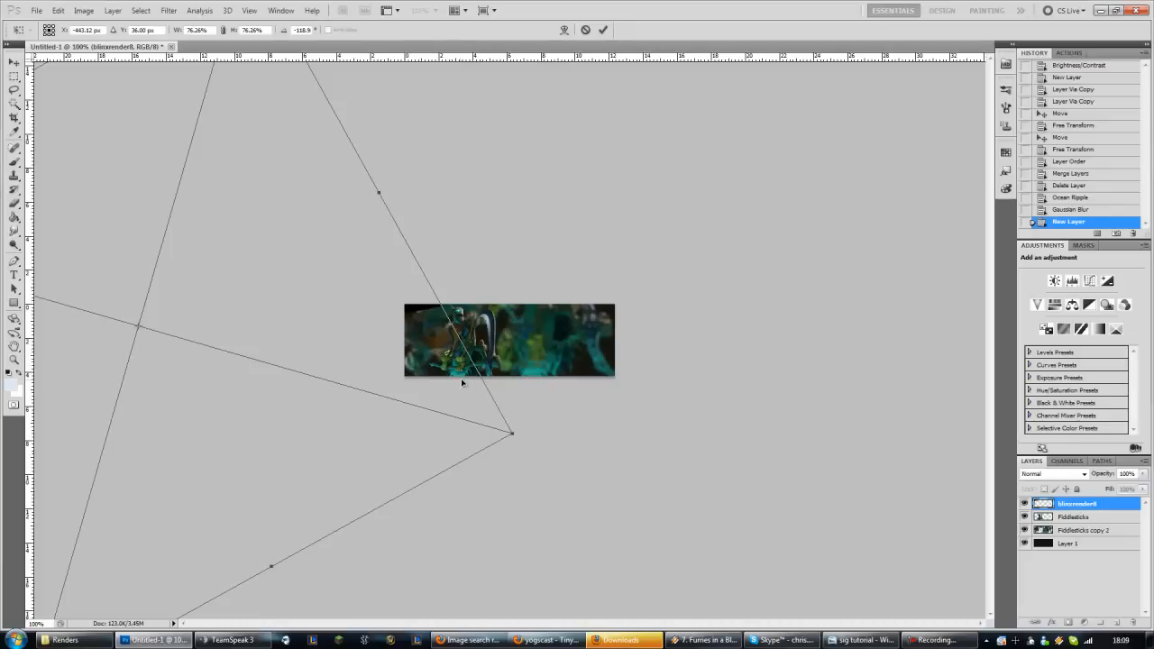
- Position the rotated blinxrender8 render at about X 31 px, Y 96 px and commit the placement
left_click_drag(274, 299, 551, 334)
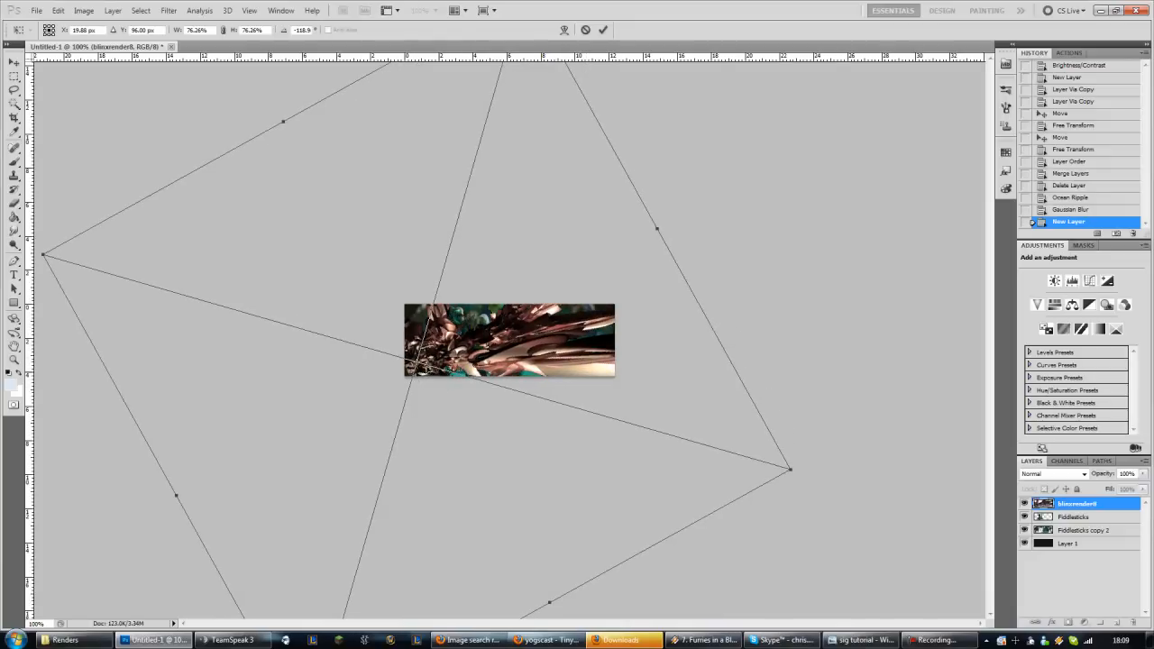
left_click_drag(558, 328, 565, 328)
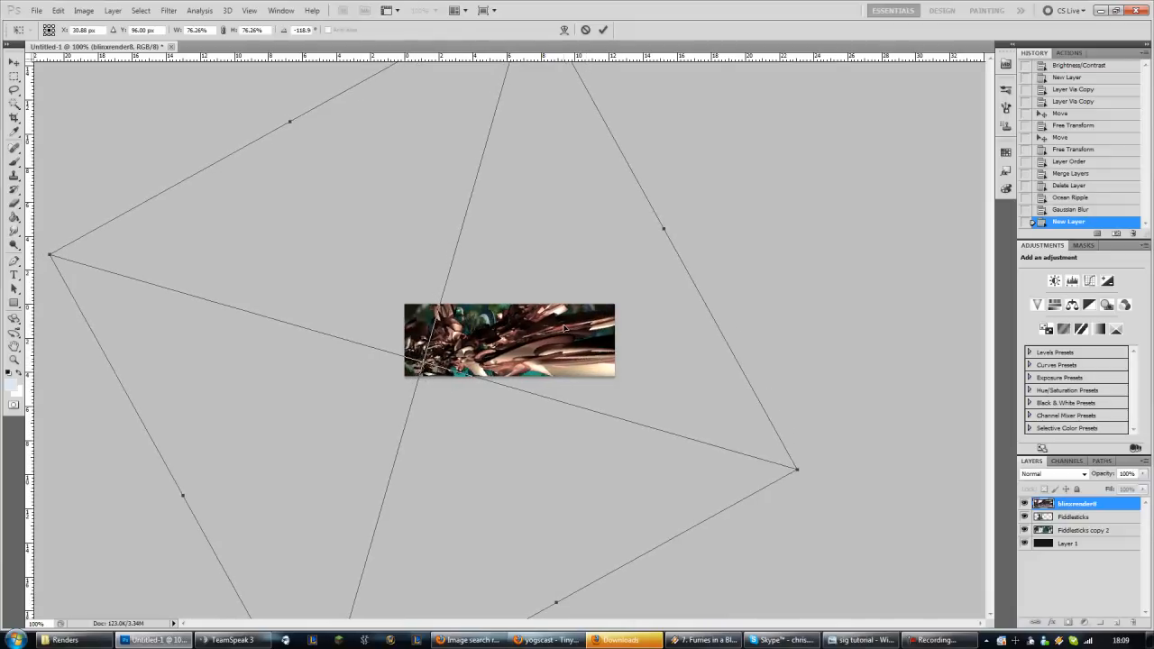
left_click(603, 30)
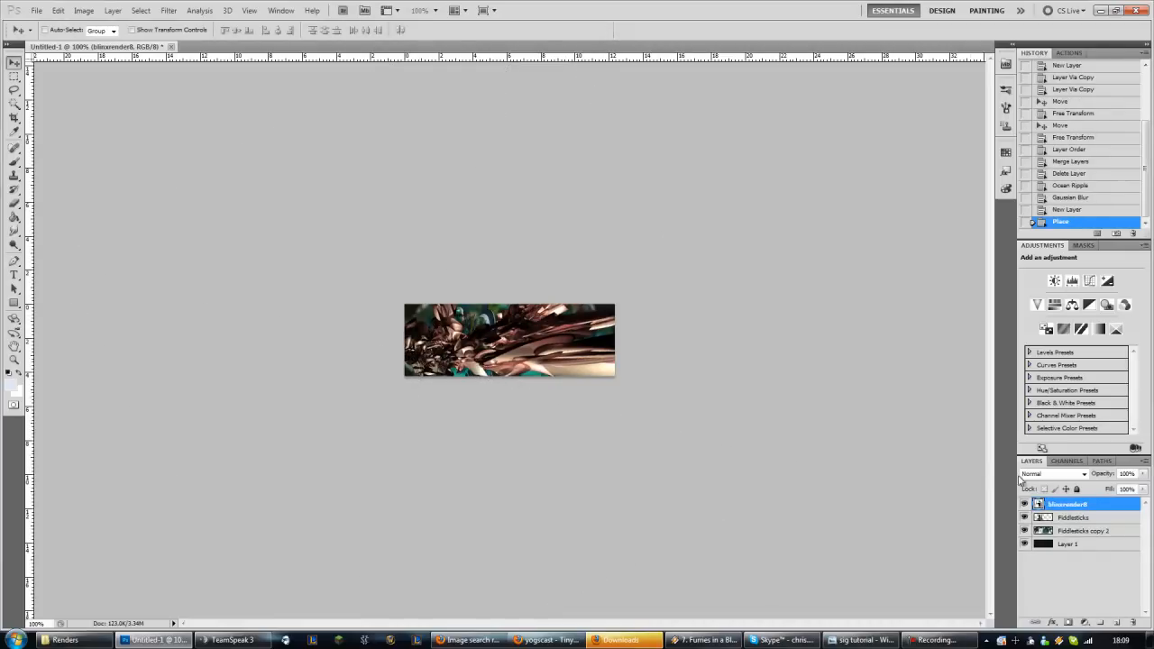
- Try successive blending modes on the blinxrender8 layer, starting at Darken and going through to Color Dodge
left_click(1085, 476)
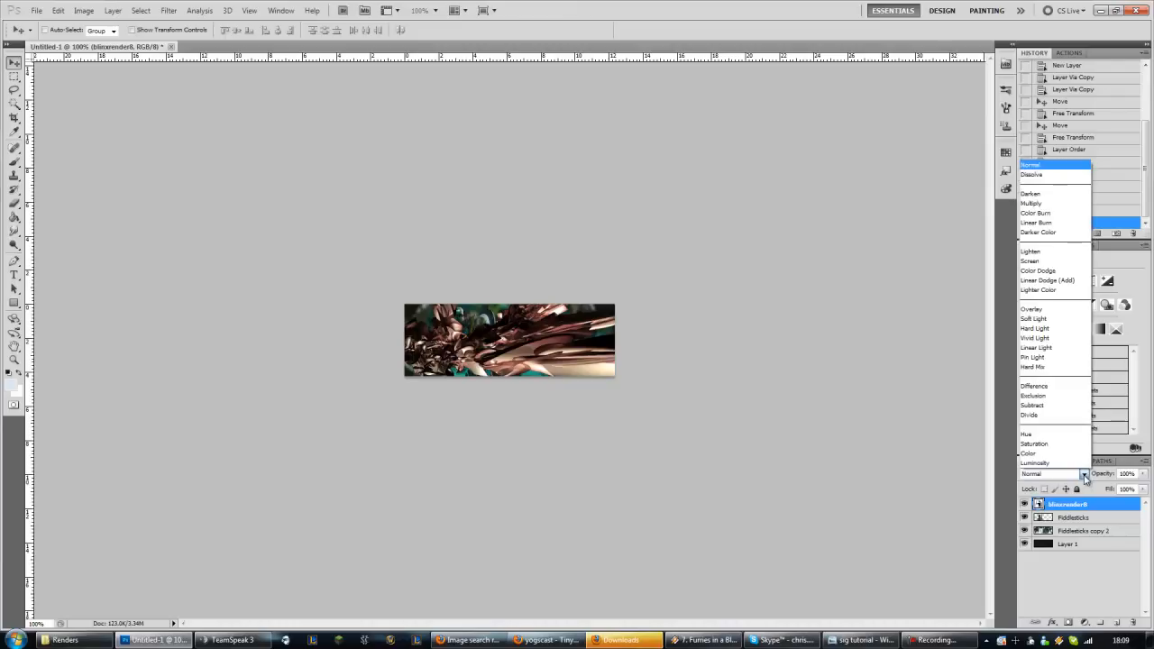
left_click(1043, 194)
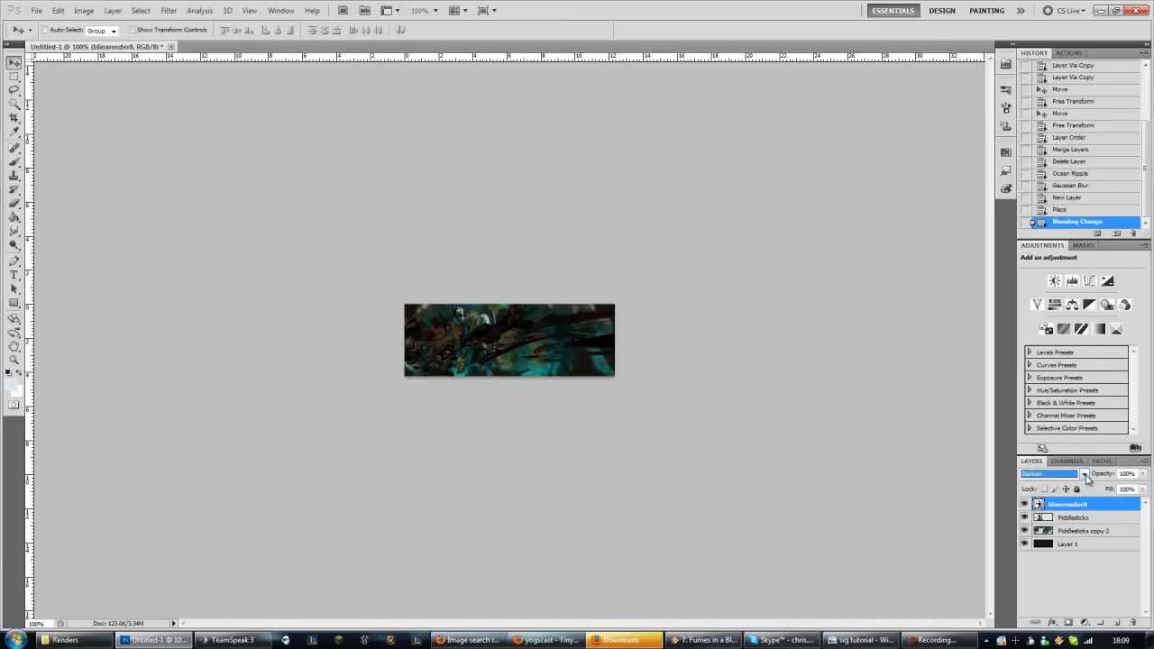
left_click(1085, 475)
left_click(1048, 194)
key("Down")
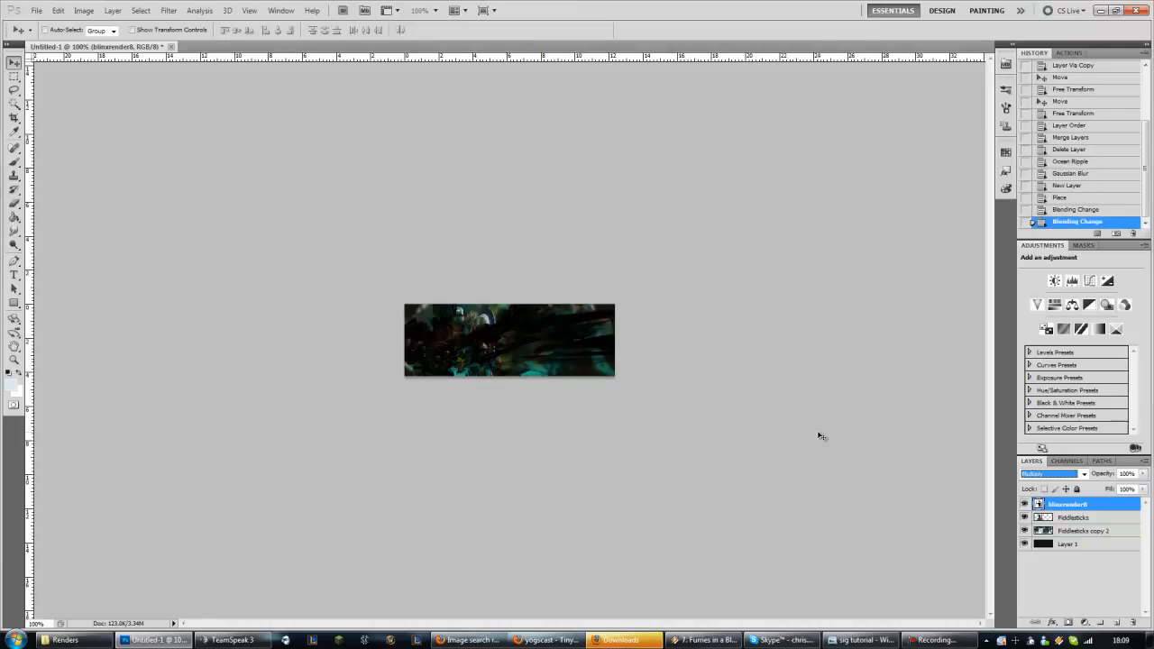
key("Down")
key("Down")
key("Down")
key("Down")
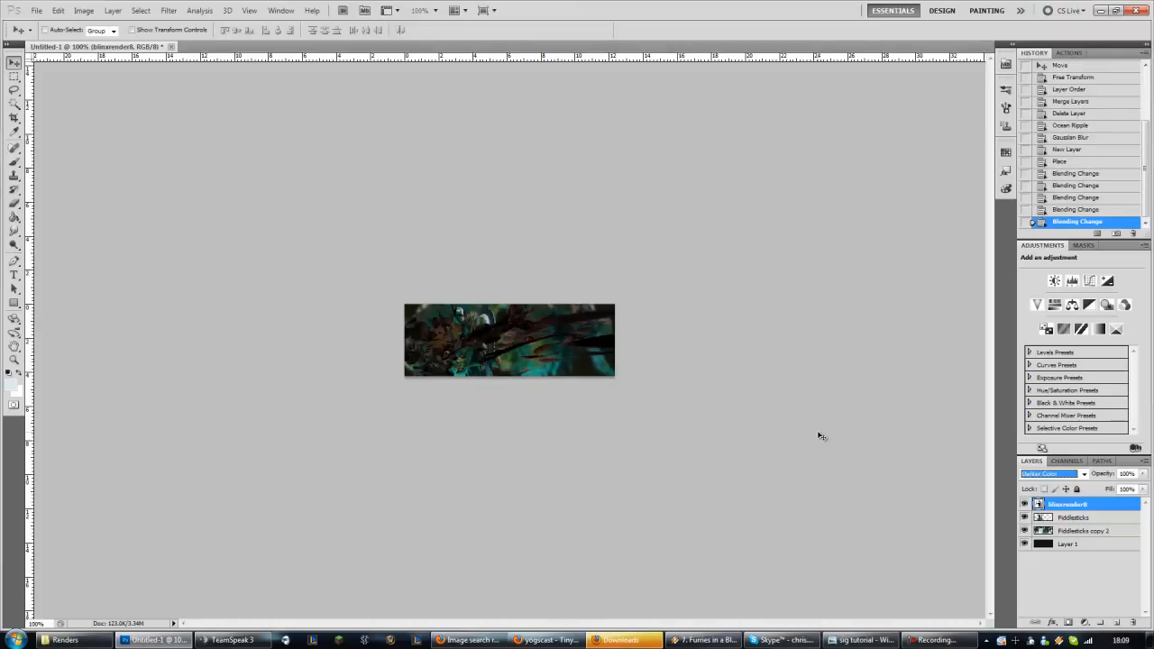
key("Down")
key("Down")
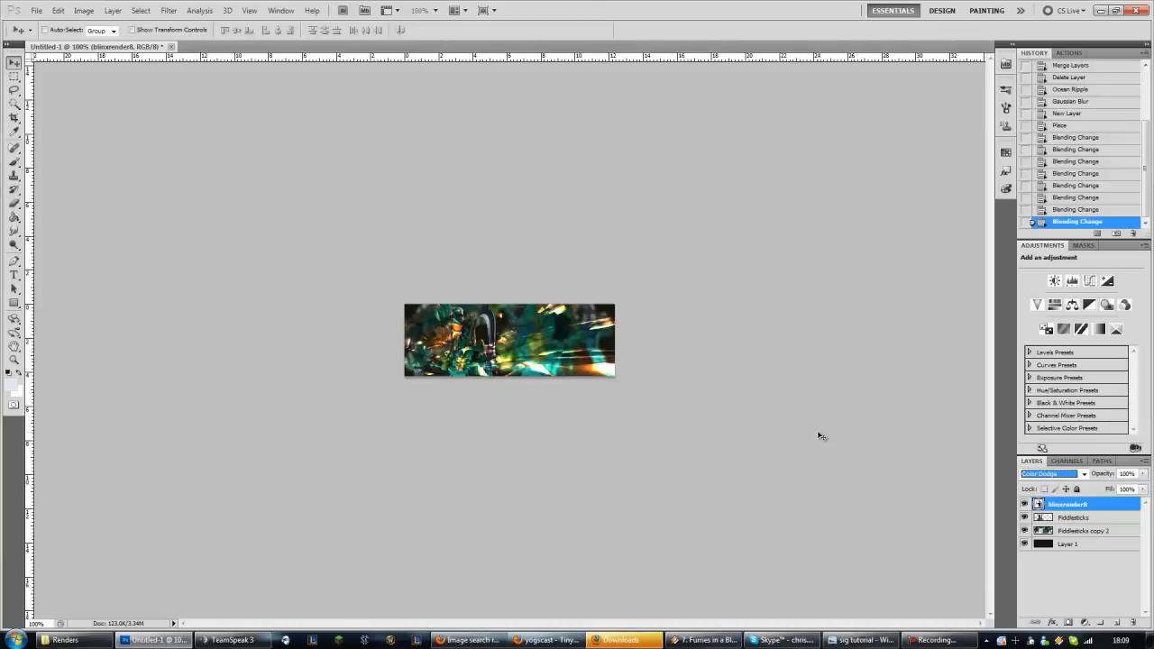
- Try the remaining blending modes on the blinxrender8 layer one after another, from Color Dodge through to Luminosity
key("Down")
key("Down")
key("Down")
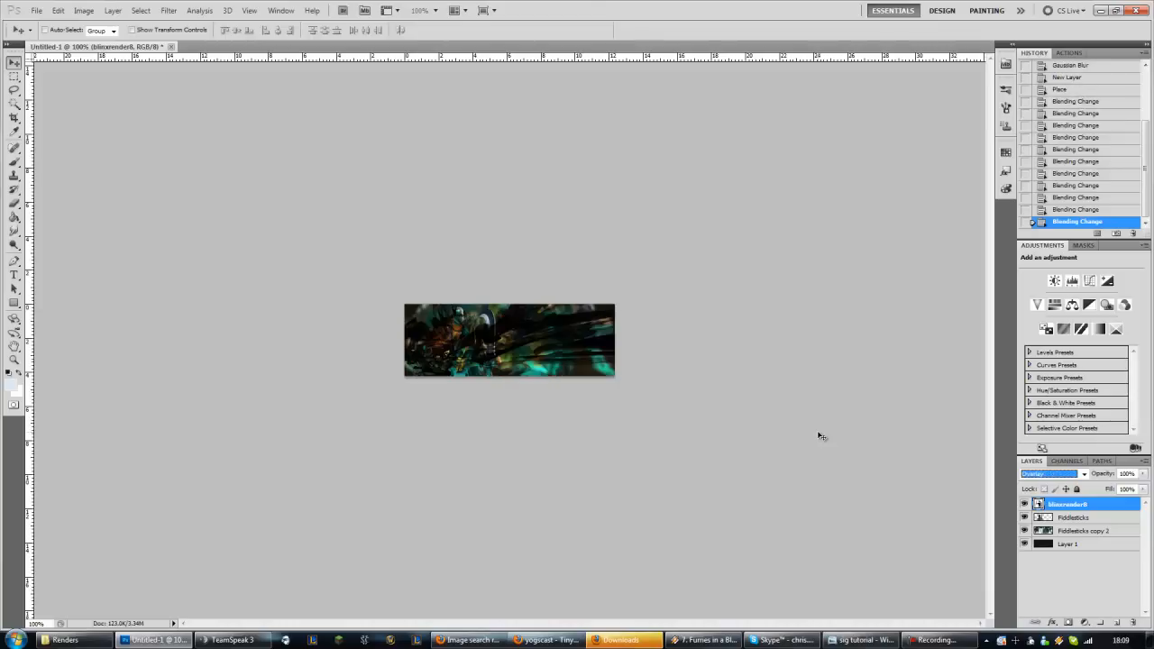
key("Down")
key("Down")
key("Down")
key("Down")
key("Down")
key("Down")
key("Down")
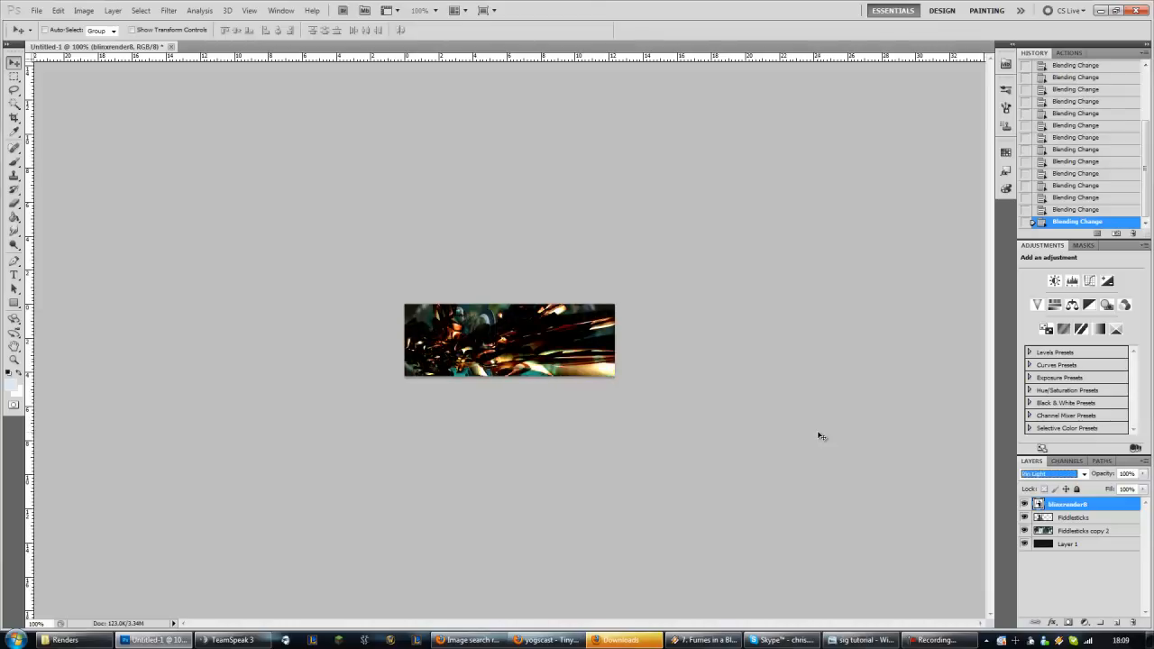
key("Down")
key("Down")
key("Down")
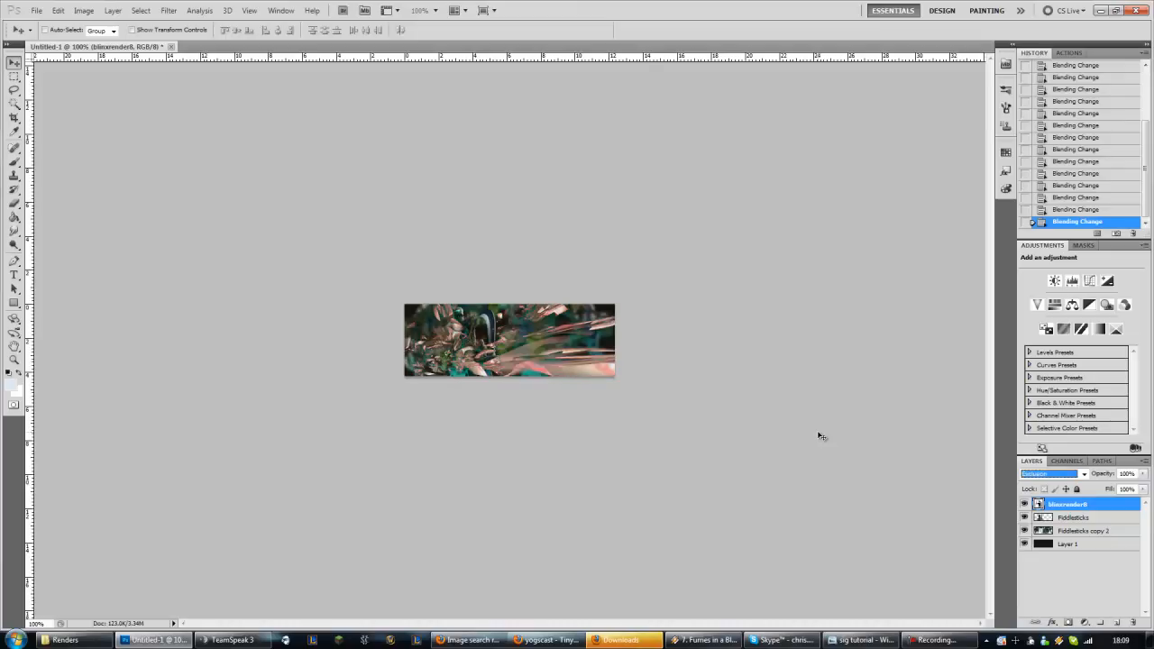
key("Down")
key("Down")
key("Down")
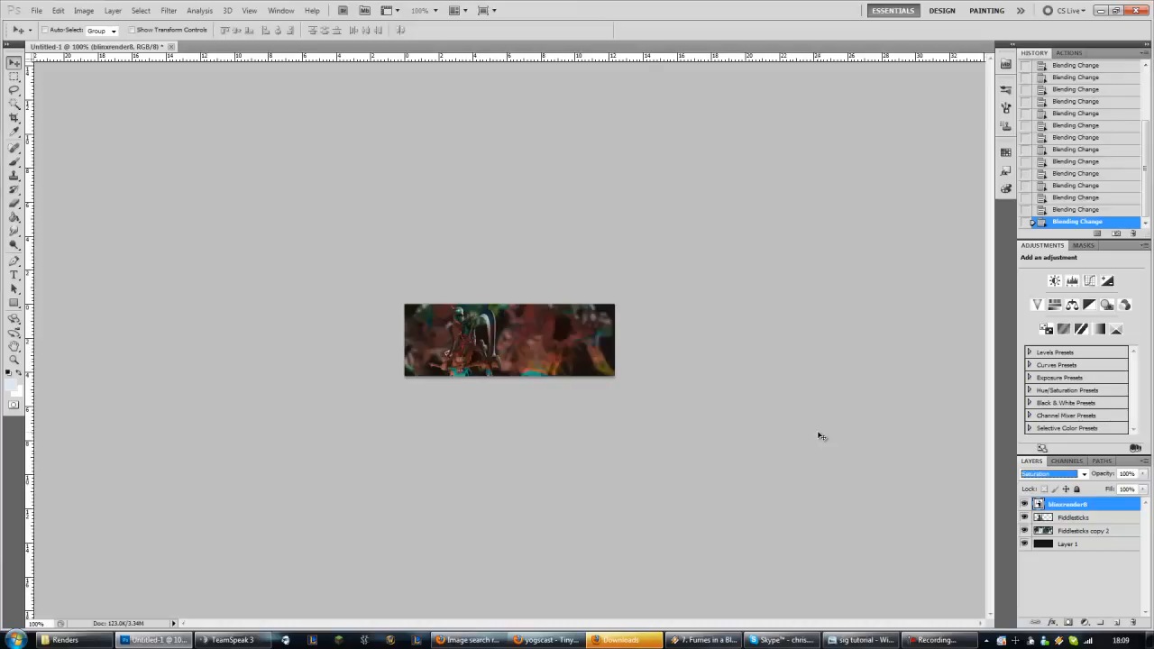
key("Down")
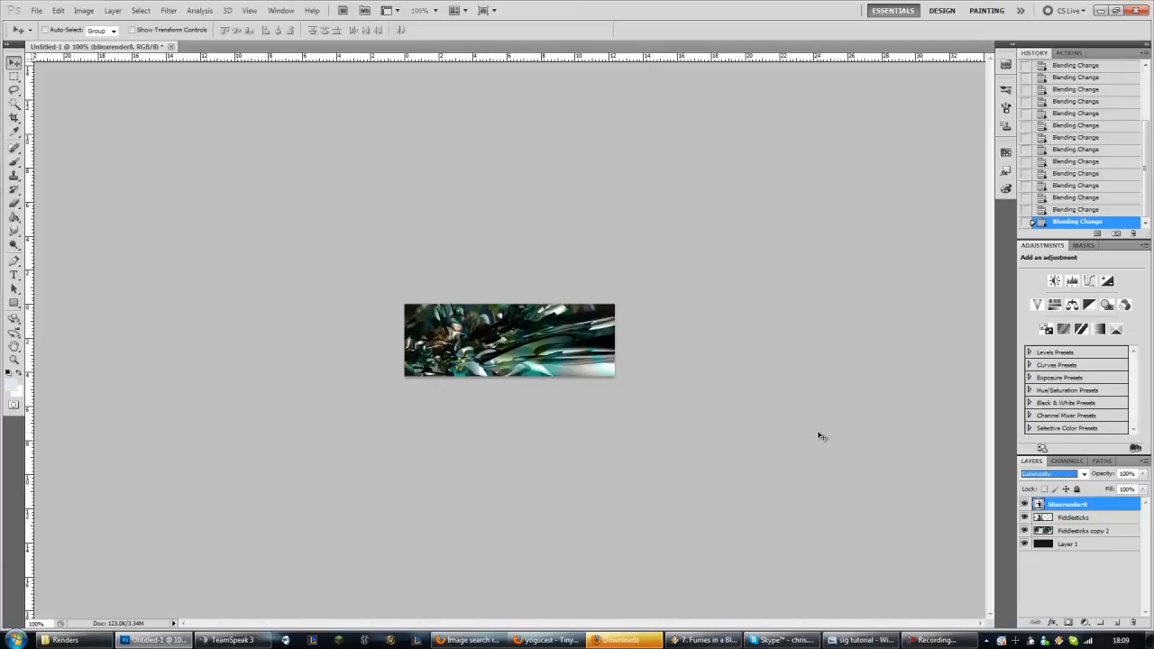
- Go back up through the blending modes from Luminosity and settle on Color Dodge for the blinxrender8 layer
key("Up")
key("Up")
key("Up")
key("Up")
key("Up")
key("Up")
key("Up")
key("Up")
key("Up")
key("Up")
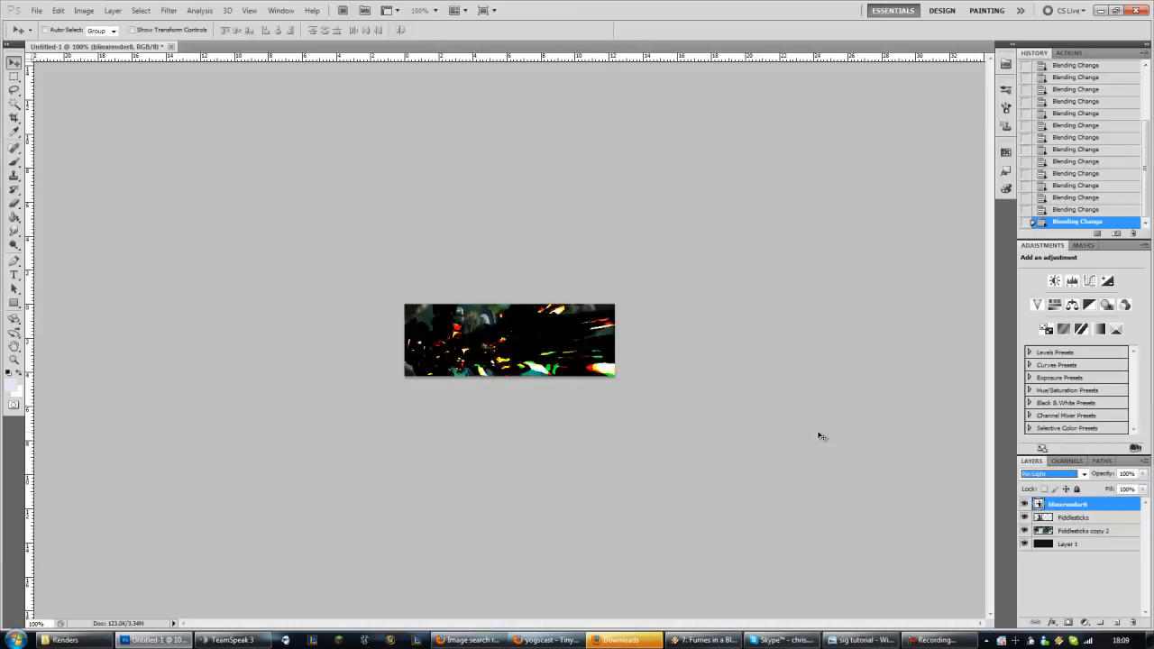
key("Up")
key("Up")
key("Up")
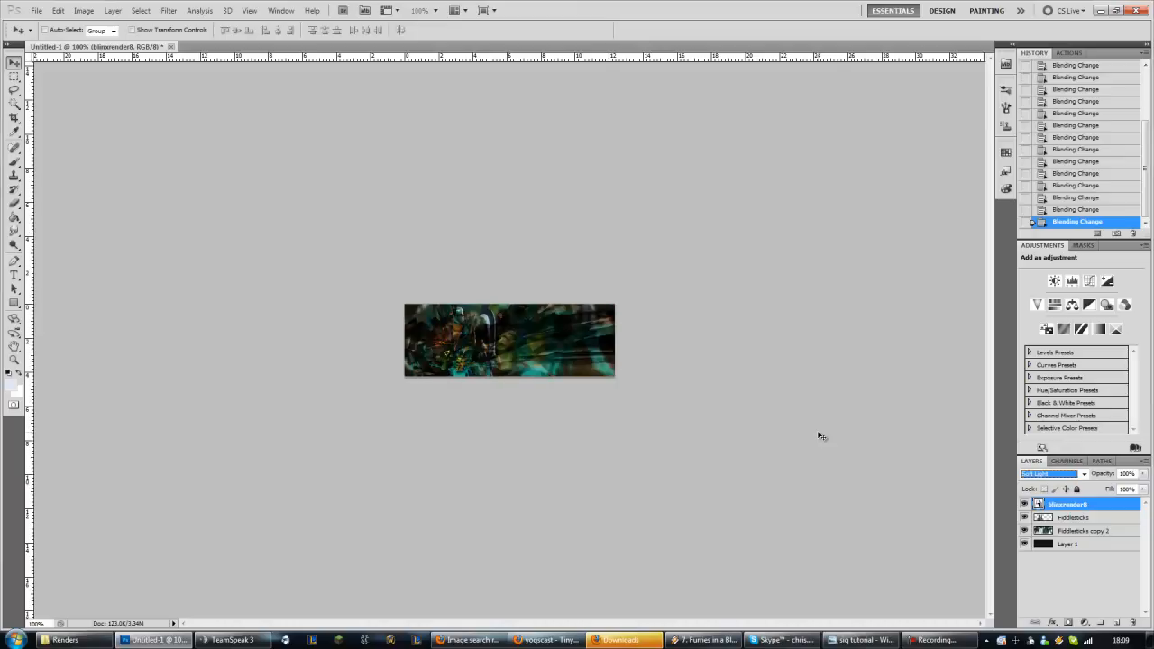
key("Up")
key("Up")
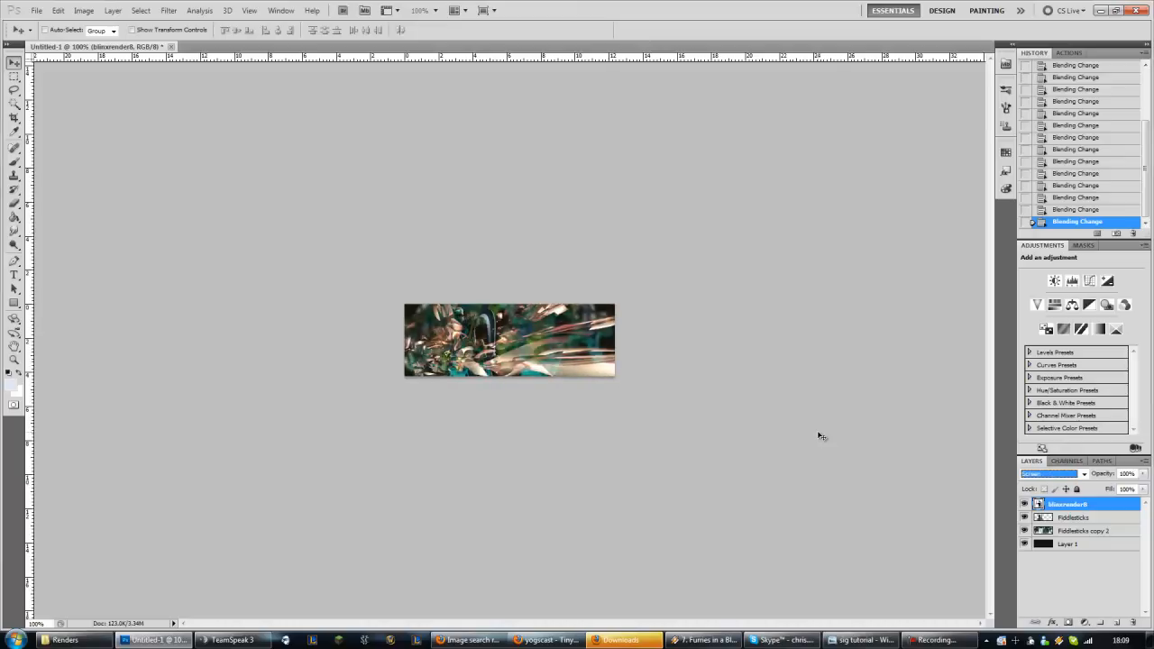
- Shift the blinxrender8 render slightly to the left at 100% opacity, and rasterize its layer for erasing
left_click_drag(446, 348, 431, 352)
mouse_move(1119, 479)
left_mouse_down()
mouse_move(1066, 480)
mouse_move(1121, 482)
left_mouse_up()
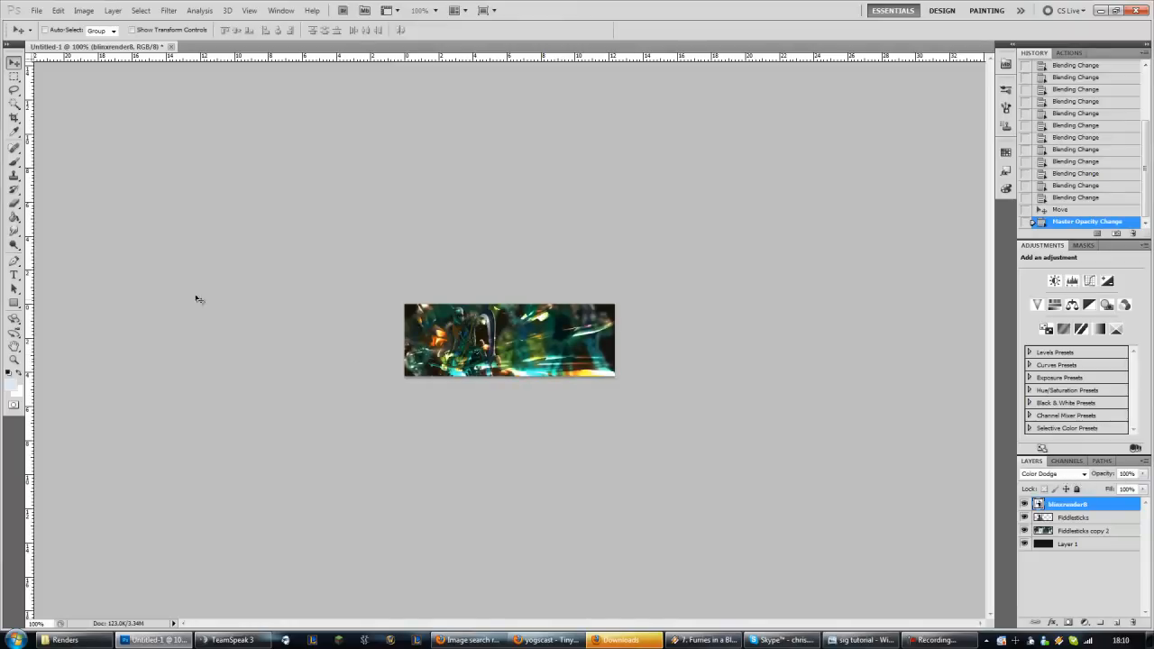
left_click(15, 204)
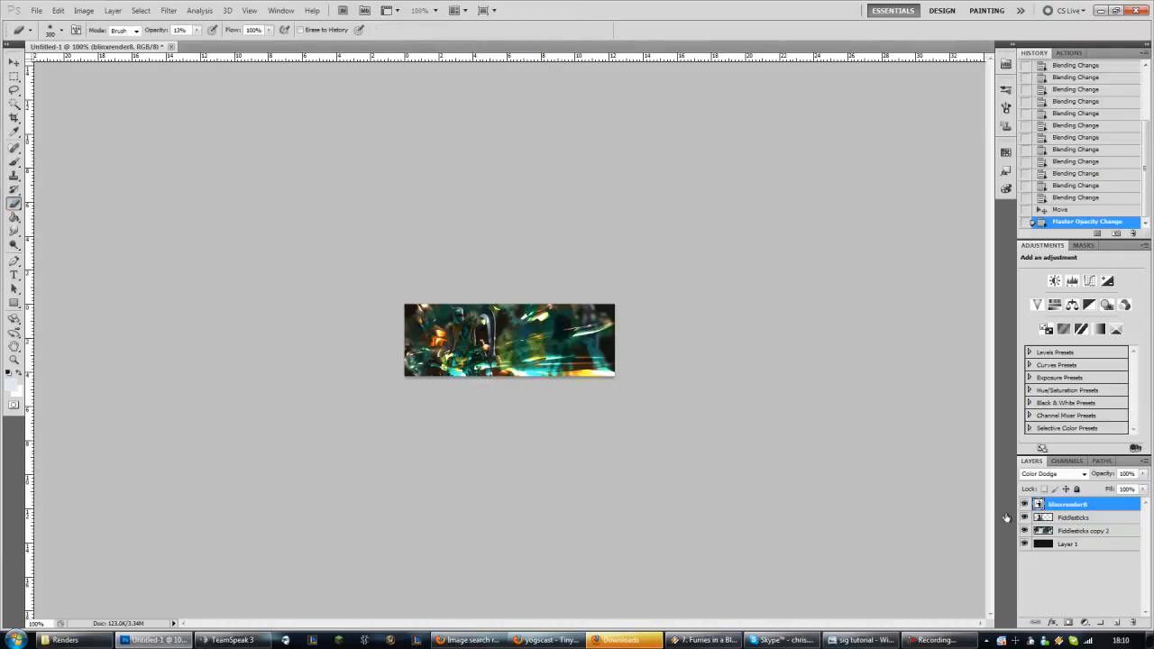
right_click(1085, 508)
left_click(1071, 312)
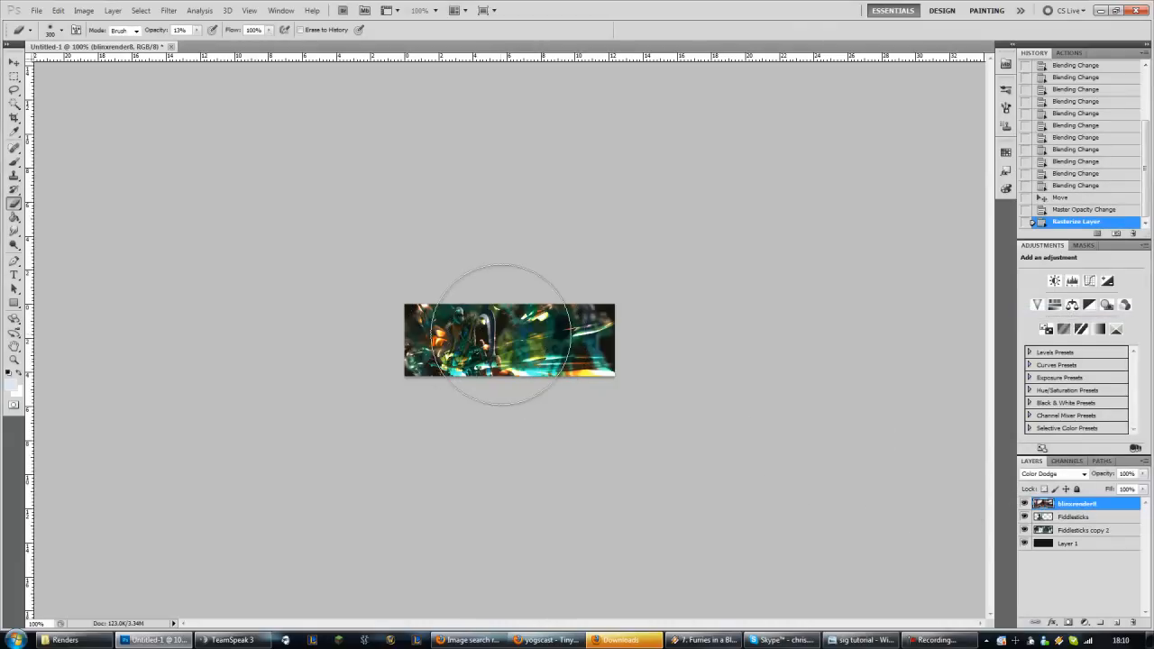
- Reduce the Eraser's brush size to 30 px
key("bracketleft")
key("bracketleft")
key("bracketleft")
key("bracketleft")
key("bracketleft")
key("bracketleft")
key("bracketleft")
key("bracketleft")
key("bracketleft")
key("bracketleft")
key("bracketleft")
key("bracketleft")
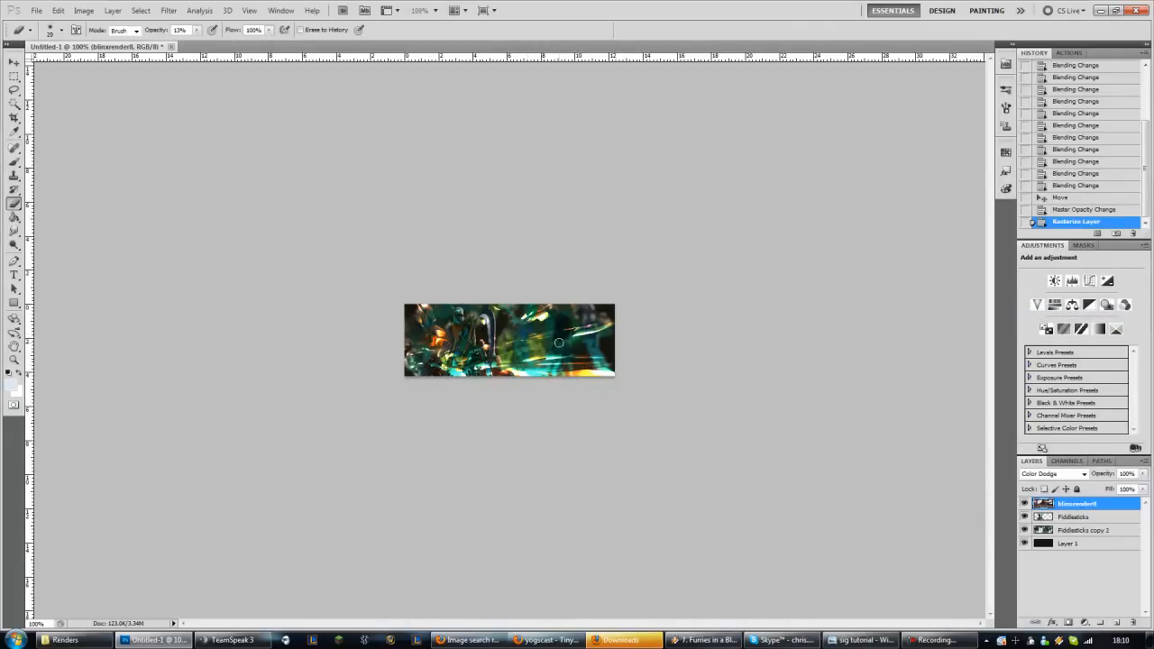
right_click(559, 342)
mouse_move(591, 394)
left_mouse_down()
mouse_move(666, 394)
mouse_move(541, 372)
left_mouse_up()
left_click(650, 38)
key("bracketright")
- Lower the blinxrender8 layer's opacity to 58% and lightly erase the render over the Fiddlesticks figure with the Eraser at 20% opacity
left_click_drag(1111, 476, 1085, 478)
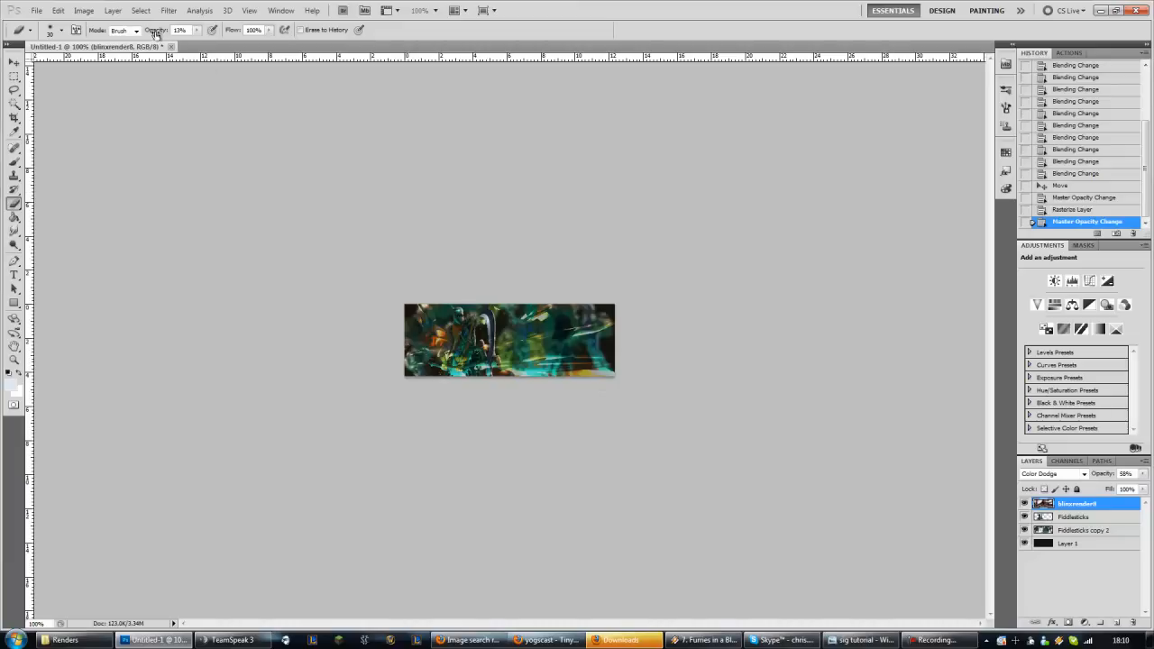
left_click_drag(156, 34, 159, 34)
left_click_drag(512, 324, 418, 310)
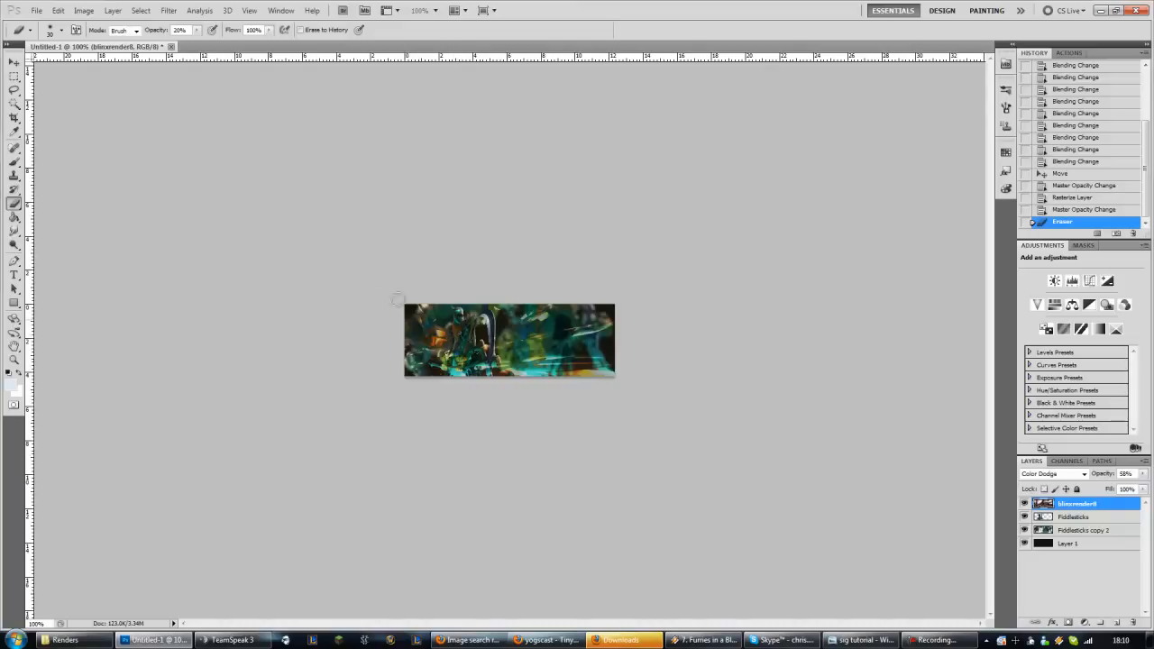
- Erase the render over Fiddlesticks' body and the light streaks in the right half of the canvas with the Eraser at 96% opacity
left_click_drag(156, 34, 170, 39)
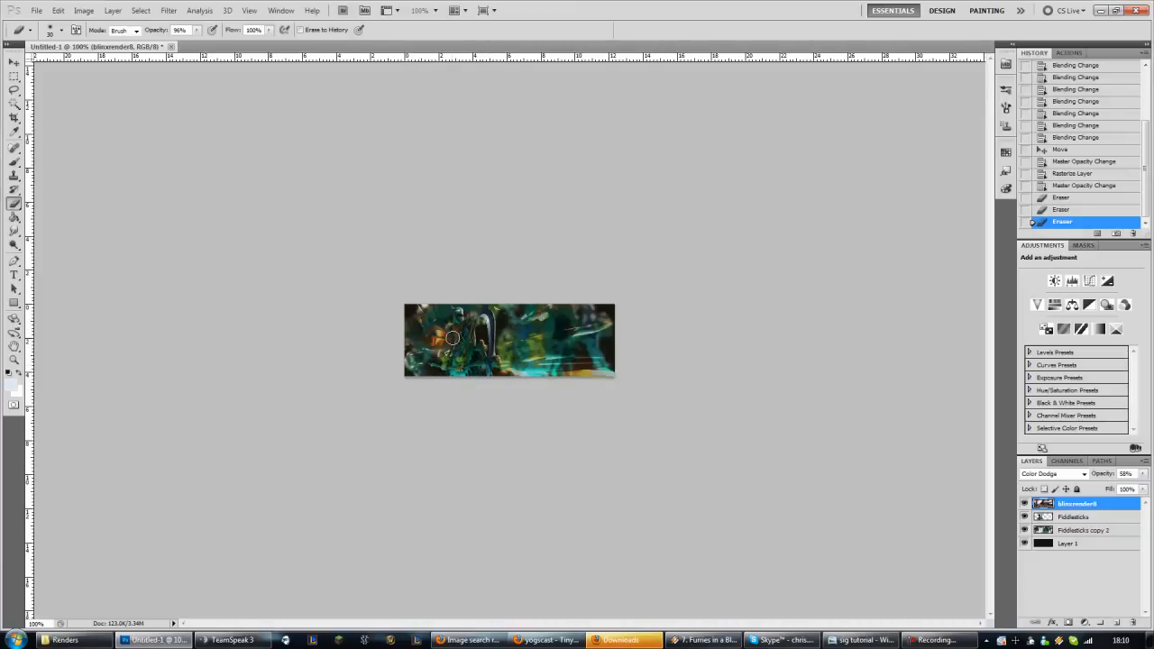
mouse_move(450, 334)
left_mouse_down()
mouse_move(434, 341)
mouse_move(460, 333)
left_mouse_up()
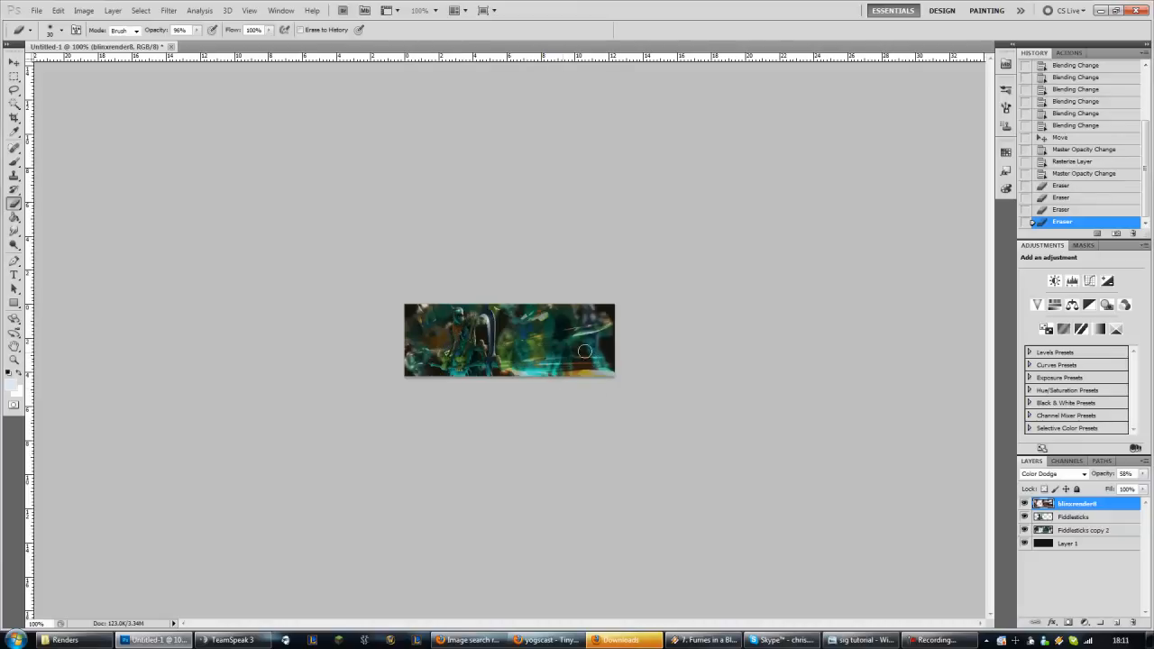
left_click_drag(507, 343, 644, 311)
left_click_drag(591, 337, 644, 316)
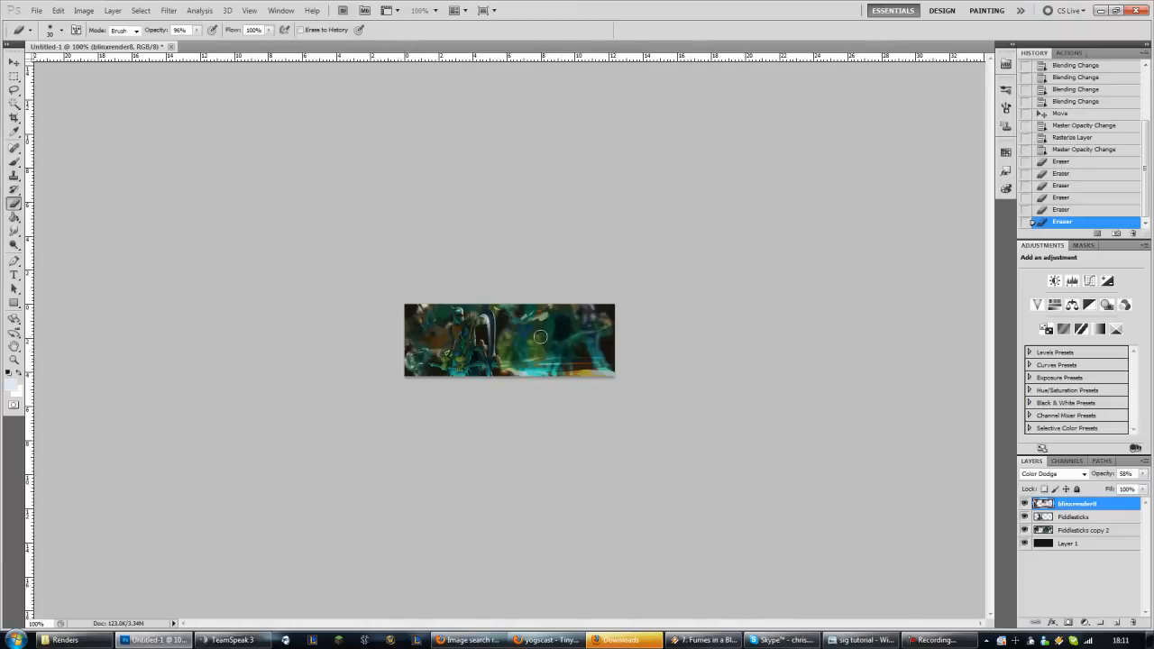
mouse_move(501, 330)
left_mouse_down()
mouse_move(608, 260)
mouse_move(550, 333)
mouse_move(525, 330)
mouse_move(630, 287)
left_mouse_up()
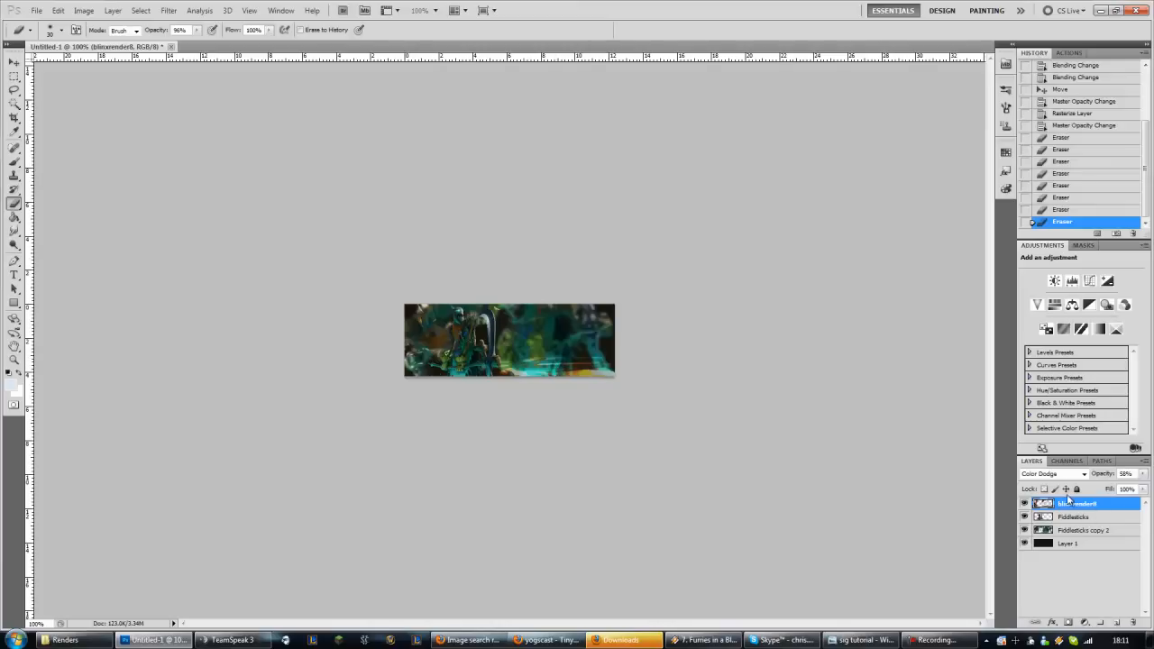
- Soften the render in the canvas's lower-left corner and beside Fiddlesticks' scythe with the Eraser at 39% opacity
left_click_drag(161, 34, 143, 43)
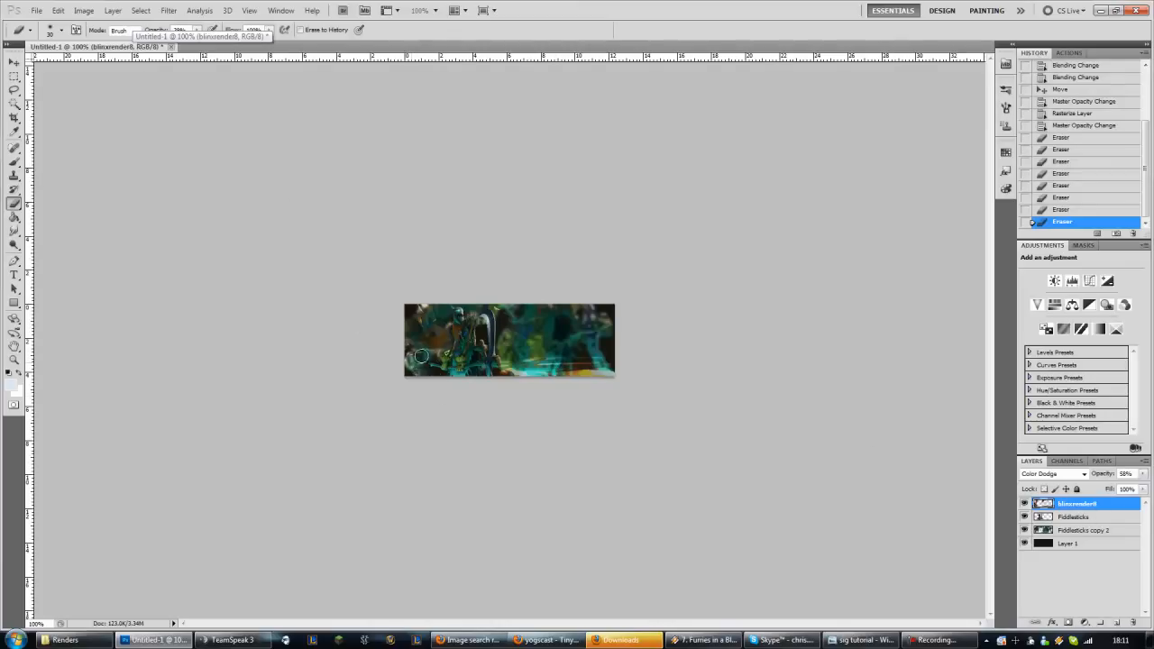
left_click_drag(420, 358, 417, 378)
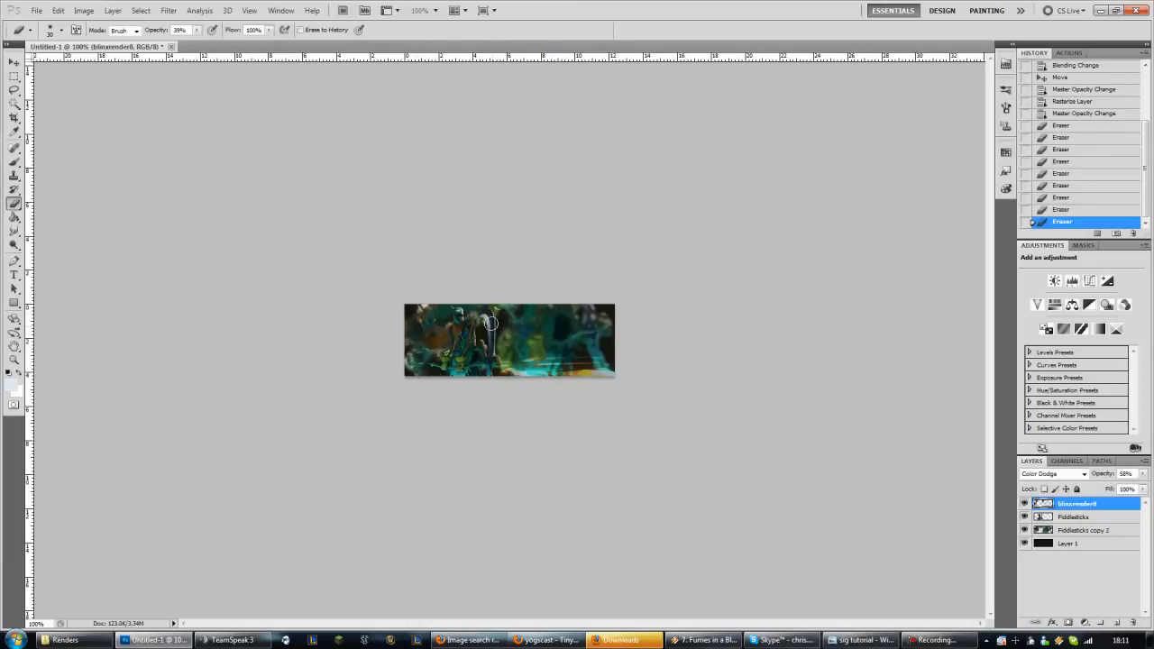
mouse_move(493, 312)
left_mouse_down()
mouse_move(527, 315)
mouse_move(488, 312)
mouse_move(599, 341)
left_mouse_up()
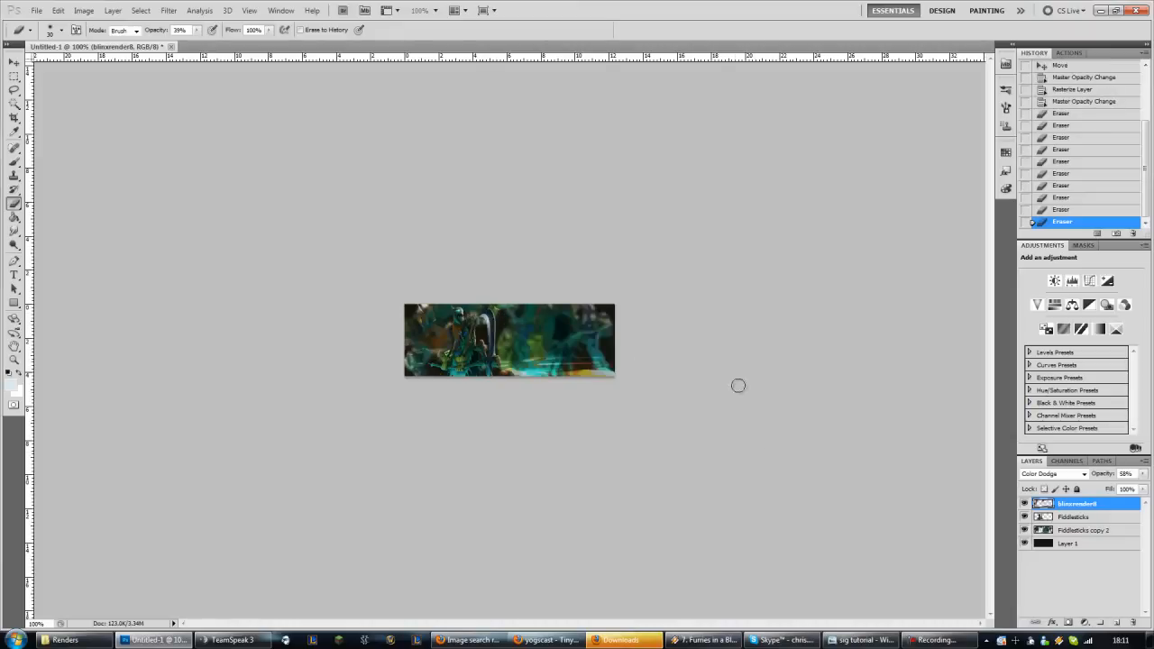
- Add a new layer and place the abstract nurbs image from the Abstract 3D folder
left_click(1117, 623)
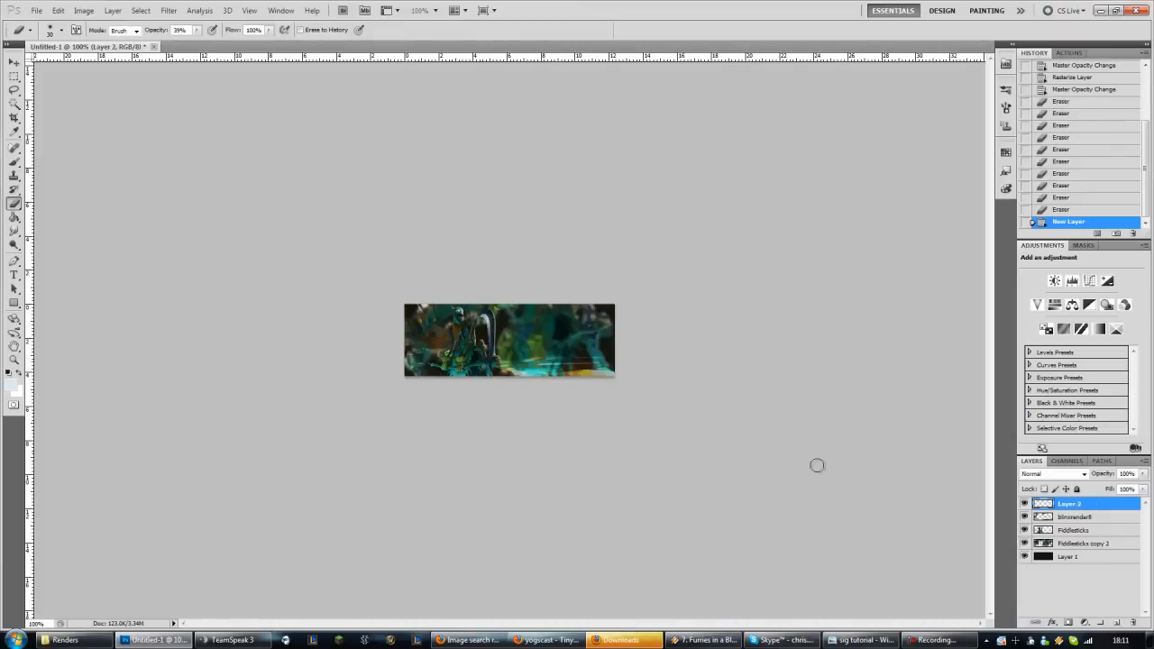
left_click(36, 10)
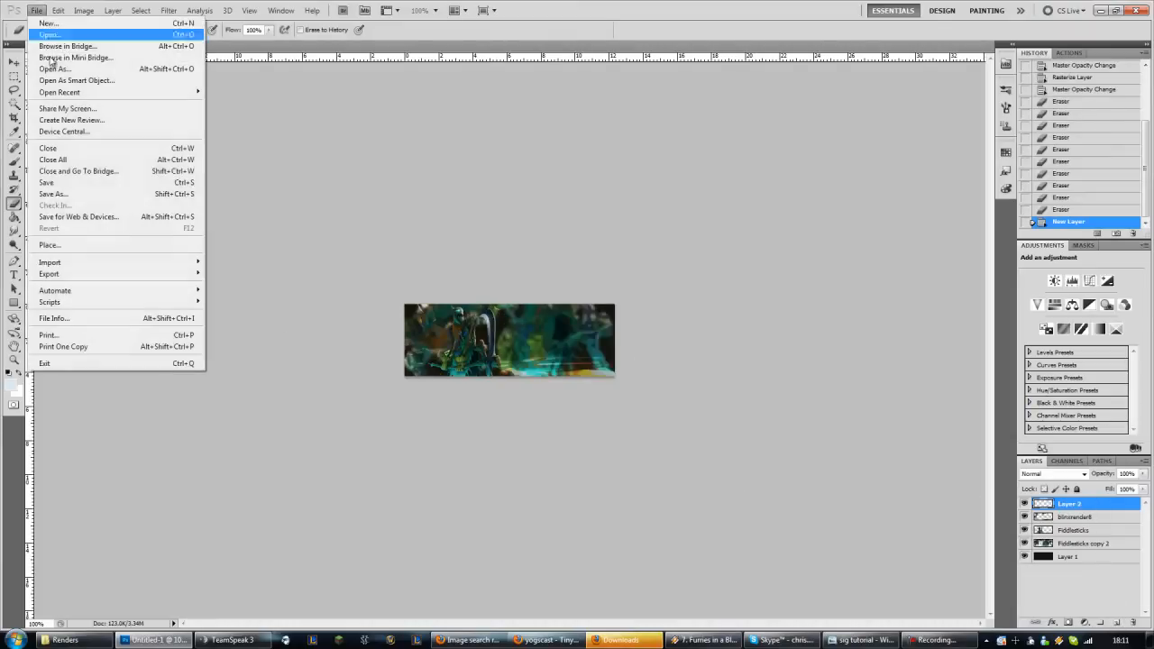
left_click(89, 246)
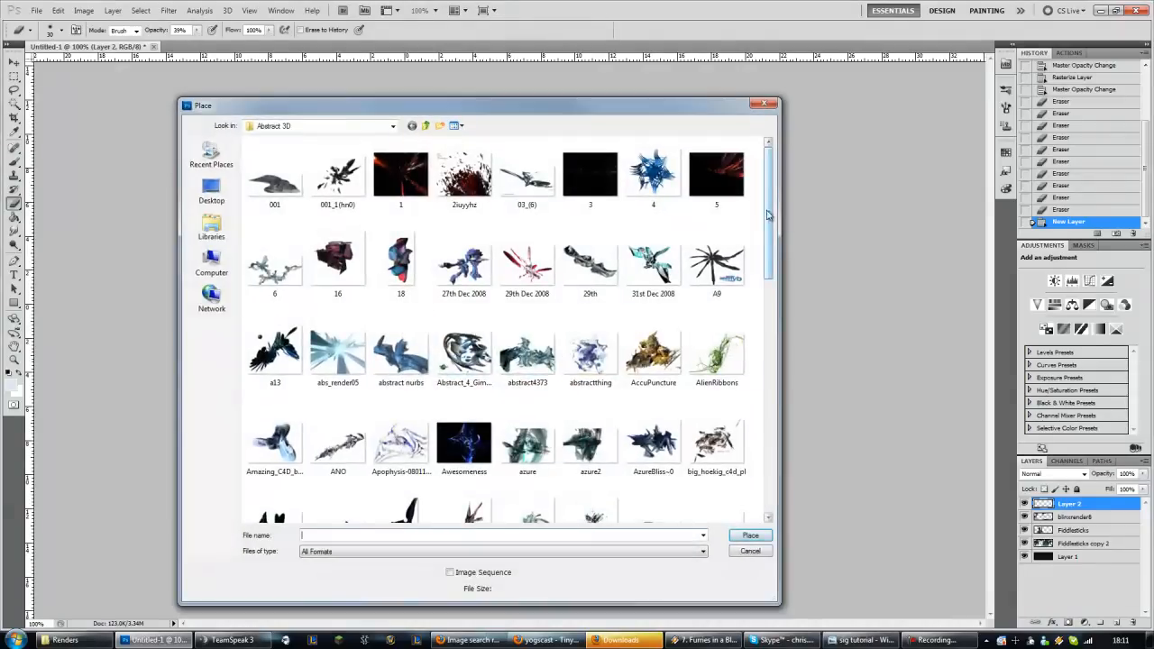
left_click_drag(769, 210, 765, 268)
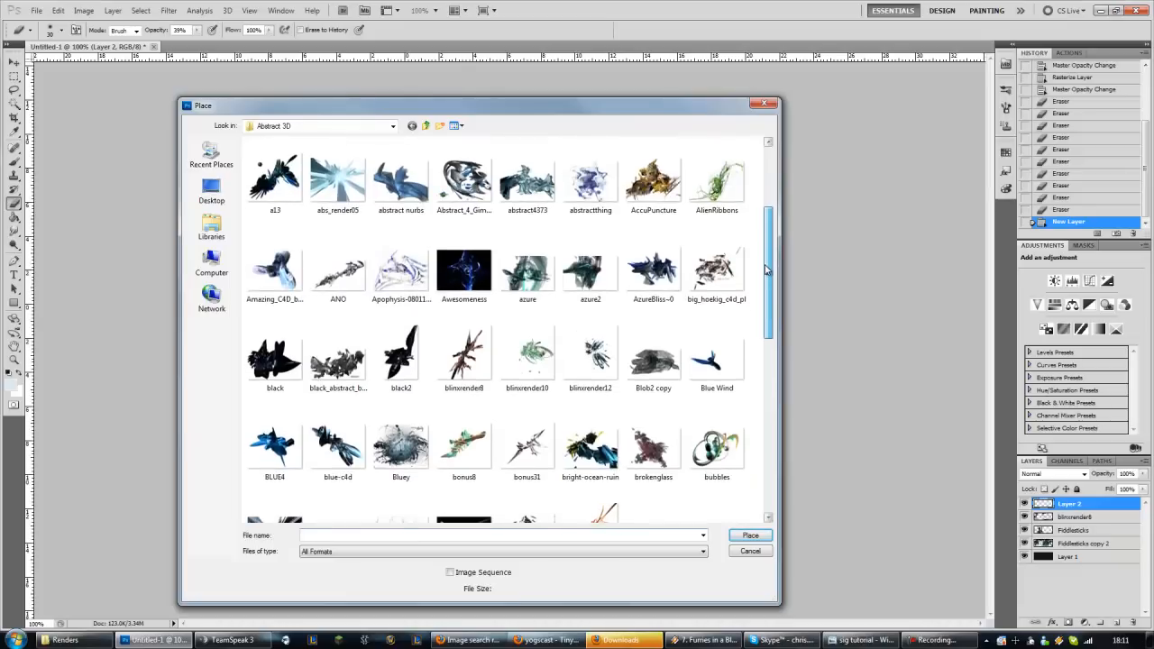
double_click(401, 186)
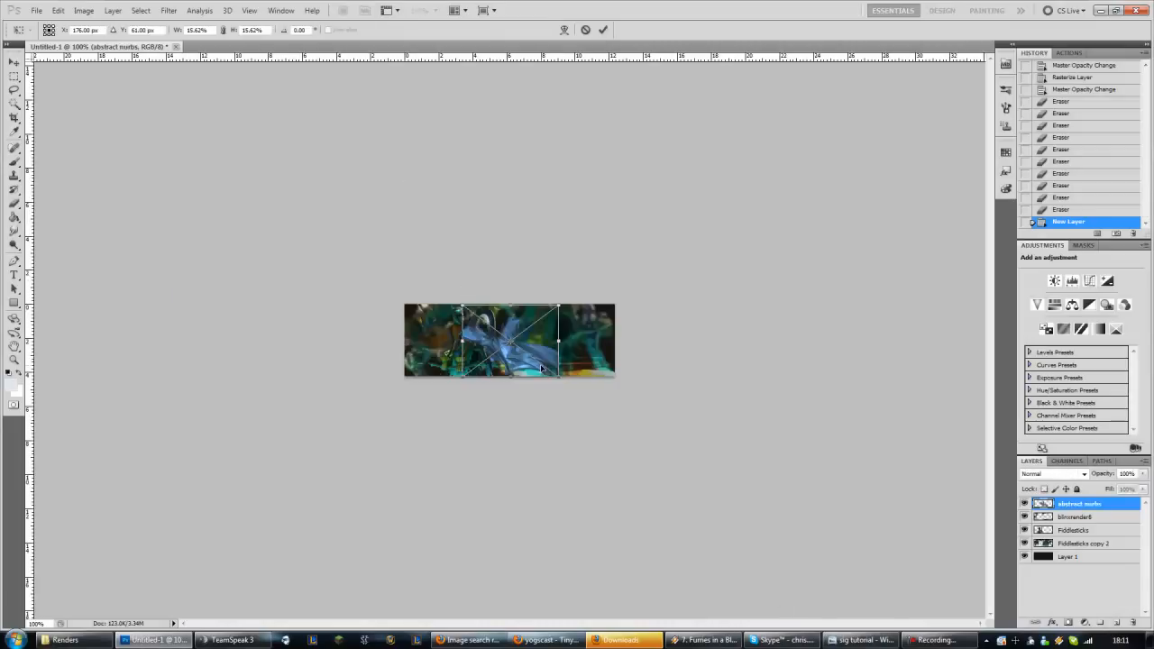
- Enlarge the abstract nurbs render to about 25.7%, rotate it to −45° and position it at about X 173 px, Y 72 px
left_click_drag(460, 305, 378, 285)
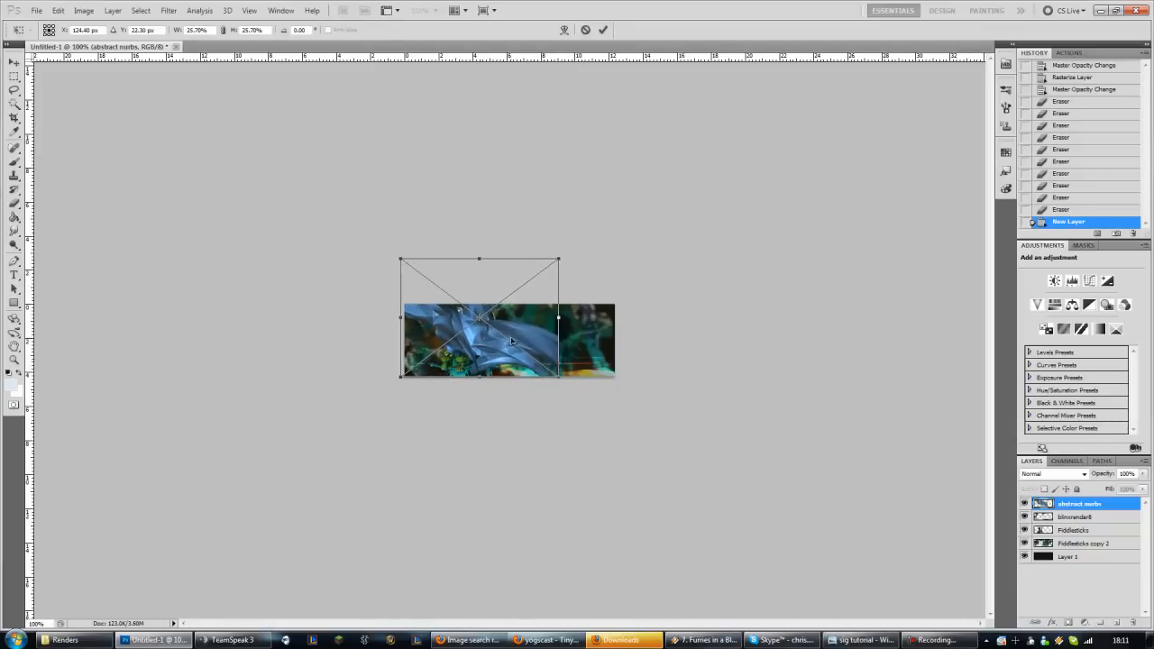
left_click_drag(514, 323, 519, 352)
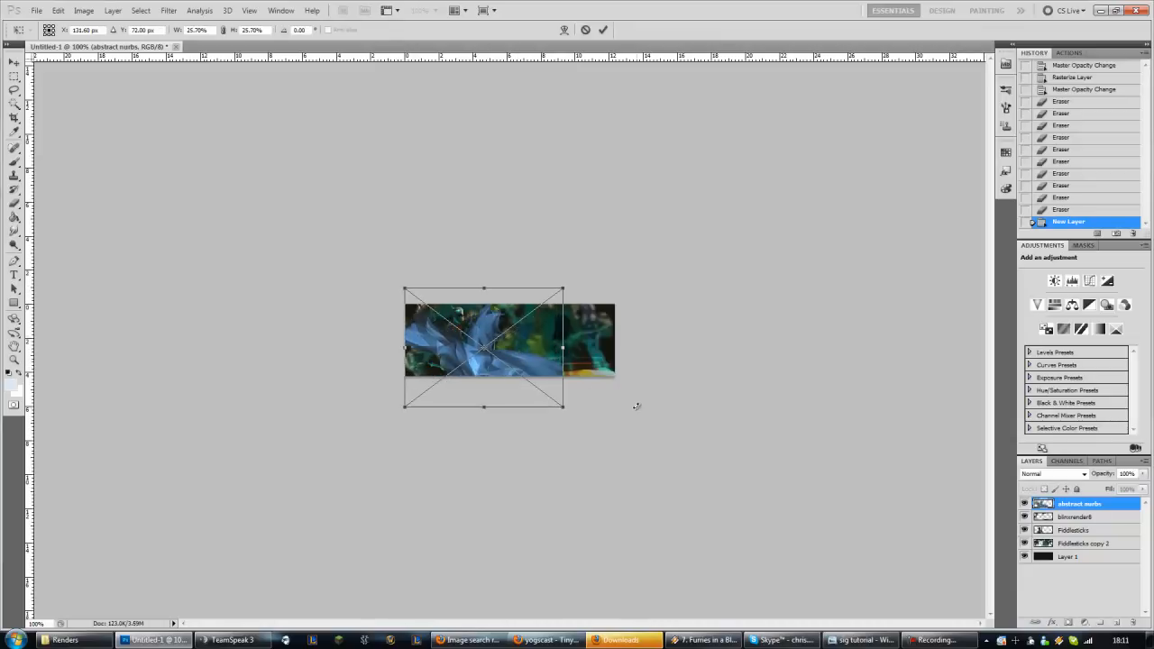
left_click_drag(637, 407, 623, 326)
left_click_drag(502, 377, 527, 377)
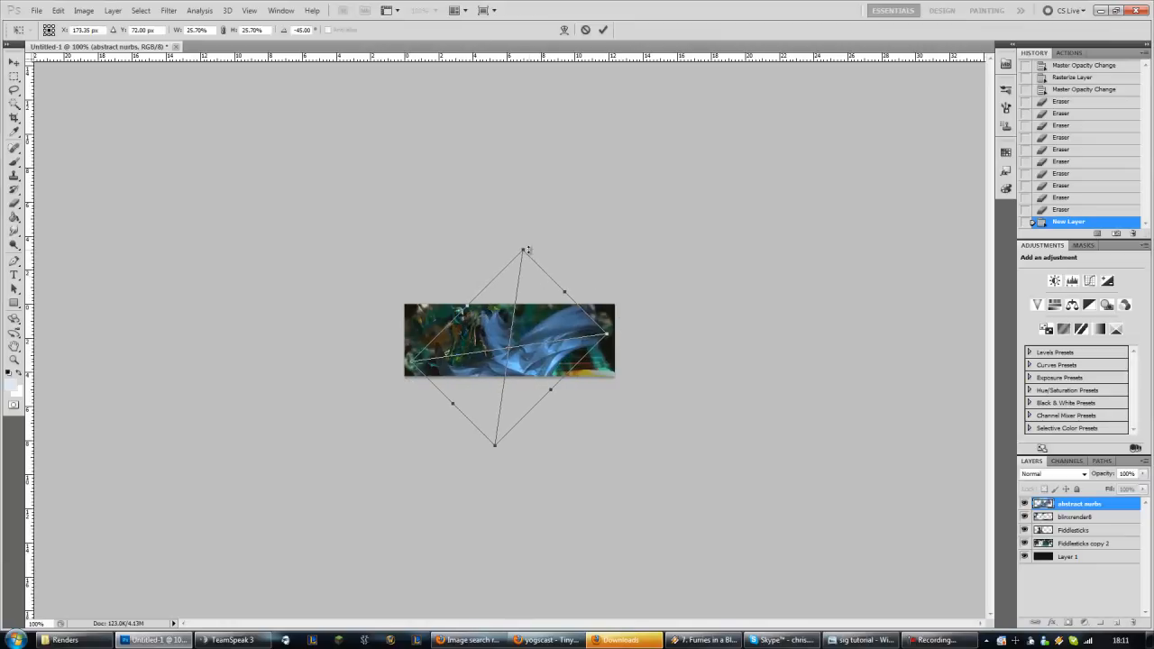
- Enlarge the abstract nurbs render to about 35.1%, turn it to about −24.8° and position it at about X 130 px, Y 39 px
left_click_drag(524, 245, 533, 178)
left_click_drag(537, 330, 507, 339)
left_click_drag(672, 306, 660, 369)
left_click_drag(508, 363, 541, 377)
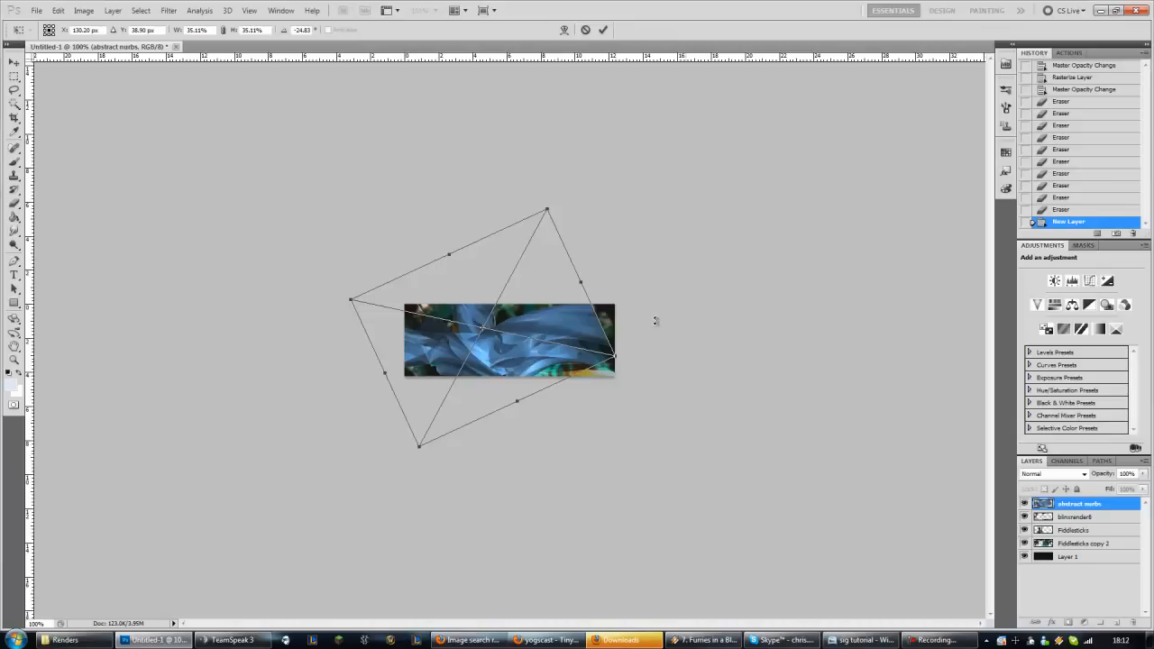
- Rotate the abstract nurbs render to about −39.8°, shift it slightly up and to the left, and commit the placement
mouse_move(656, 321)
left_mouse_down()
mouse_move(663, 297)
mouse_move(672, 356)
mouse_move(685, 342)
mouse_move(496, 429)
mouse_move(657, 335)
mouse_move(648, 322)
left_mouse_up()
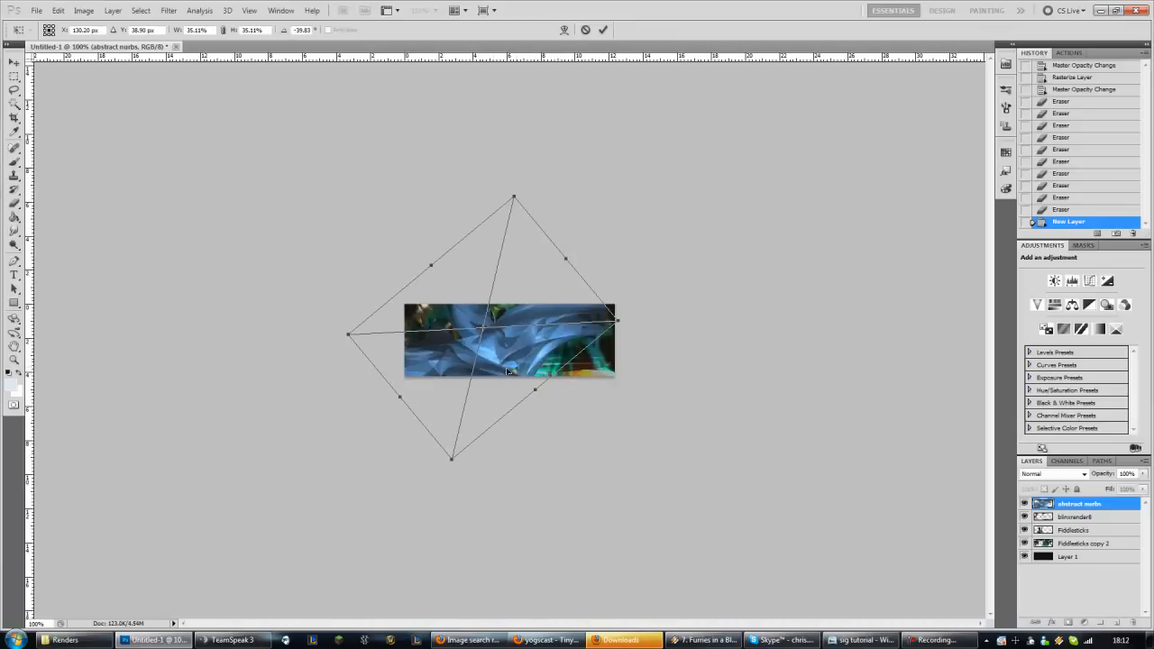
mouse_move(518, 371)
left_mouse_down()
mouse_move(462, 373)
mouse_move(505, 370)
mouse_move(485, 370)
mouse_move(506, 368)
mouse_move(483, 363)
mouse_move(495, 354)
left_mouse_up()
left_click(605, 31)
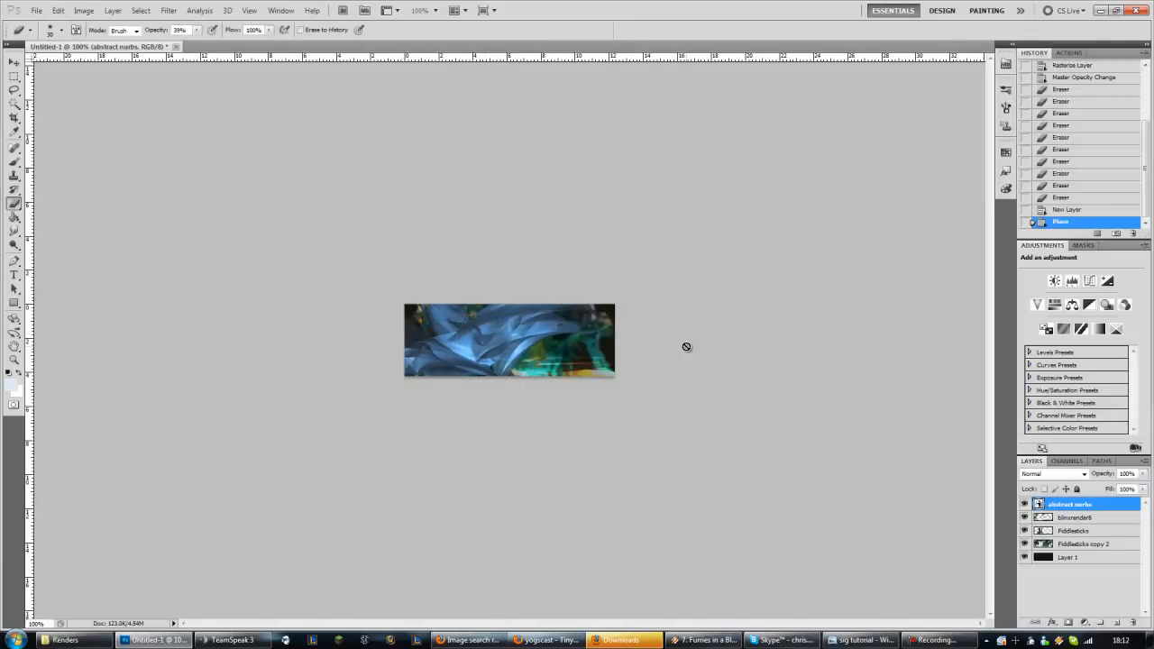
- Try successive blending modes on the abstract nurbs layer, from Darken through to Color Dodge
left_click(1079, 478)
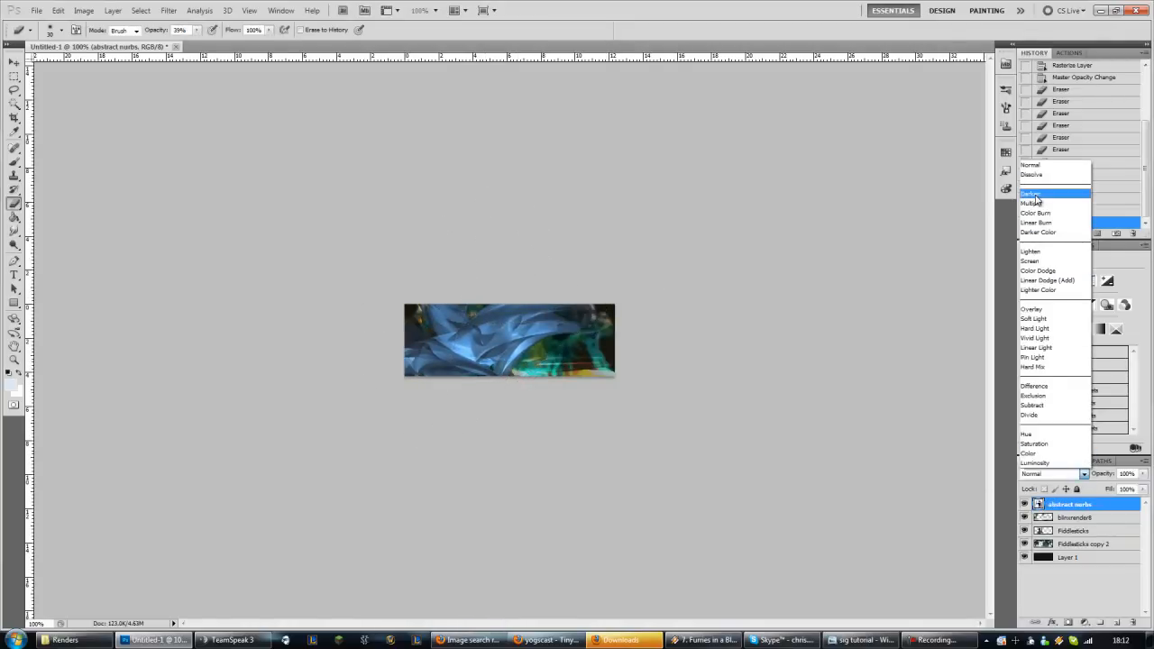
left_click(1051, 194)
key("Down")
key("Down")
key("Down")
key("Down")
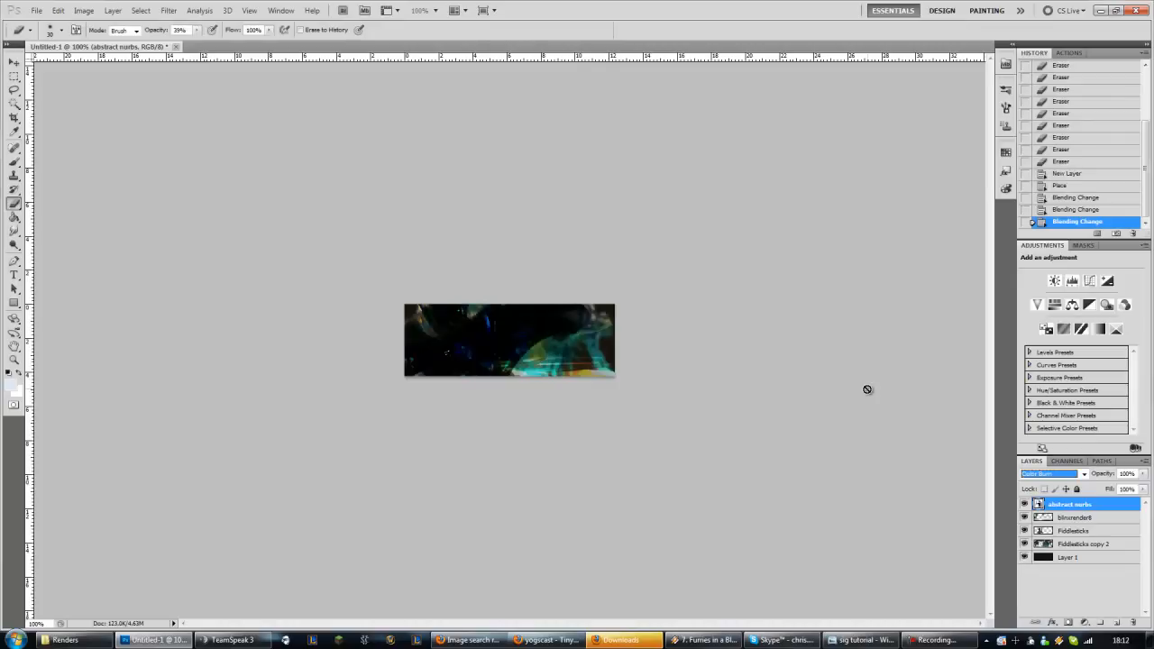
key("Down")
key("Down")
key("Down")
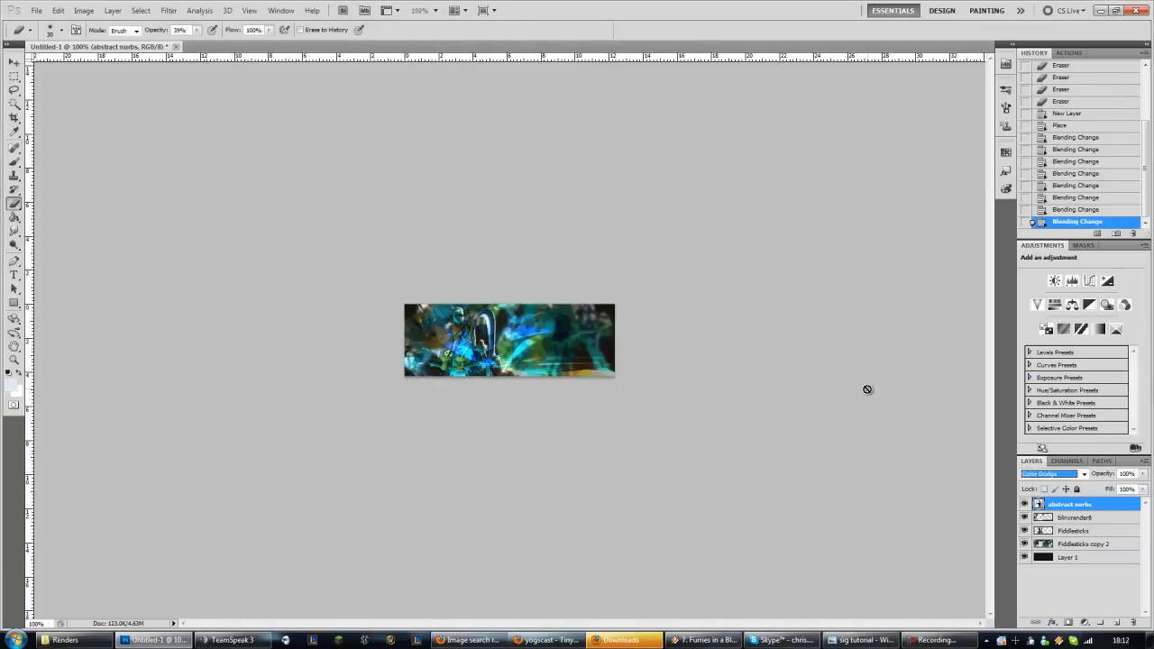
- Try the remaining blending modes on the abstract nurbs layer, from Linear Dodge (Add) through to Luminosity
key("Down")
key("Down")
key("Down")
key("Down")
key("Down")
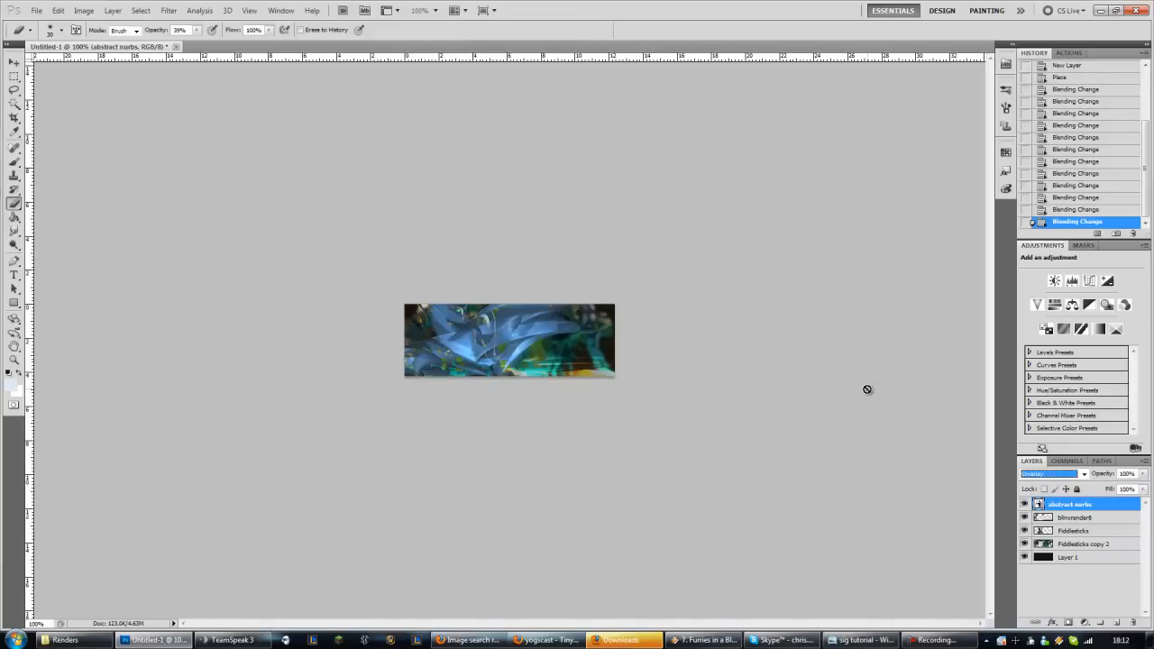
key("Down")
key("Down")
key("Down")
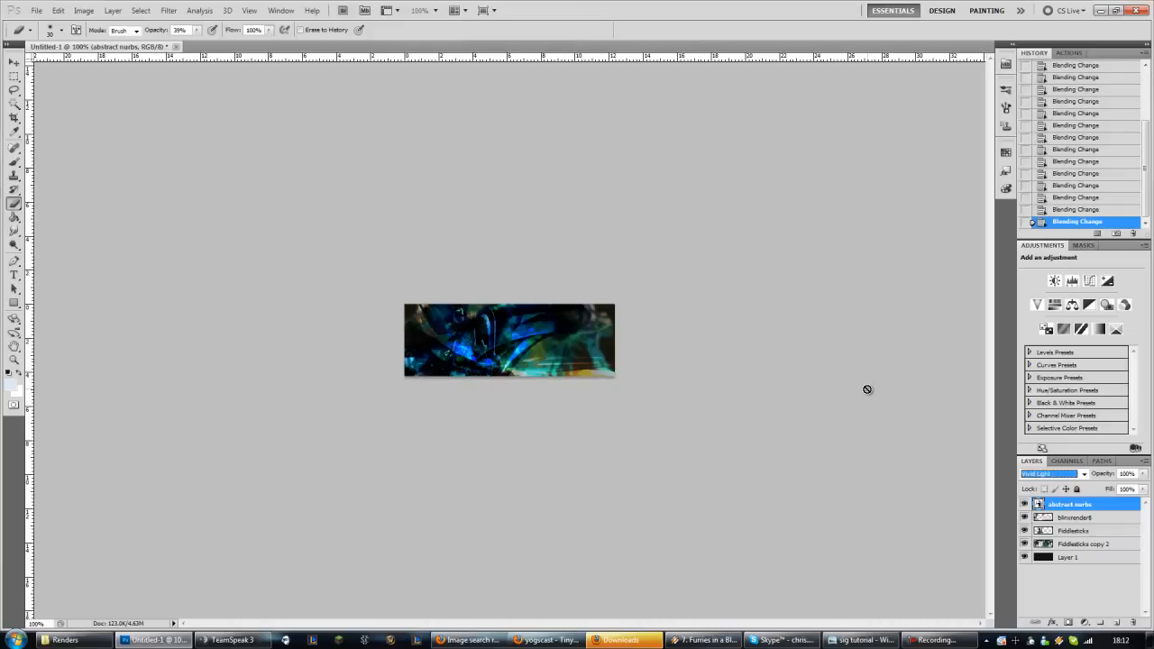
key("Down")
key("Down")
key("Down")
key("Down")
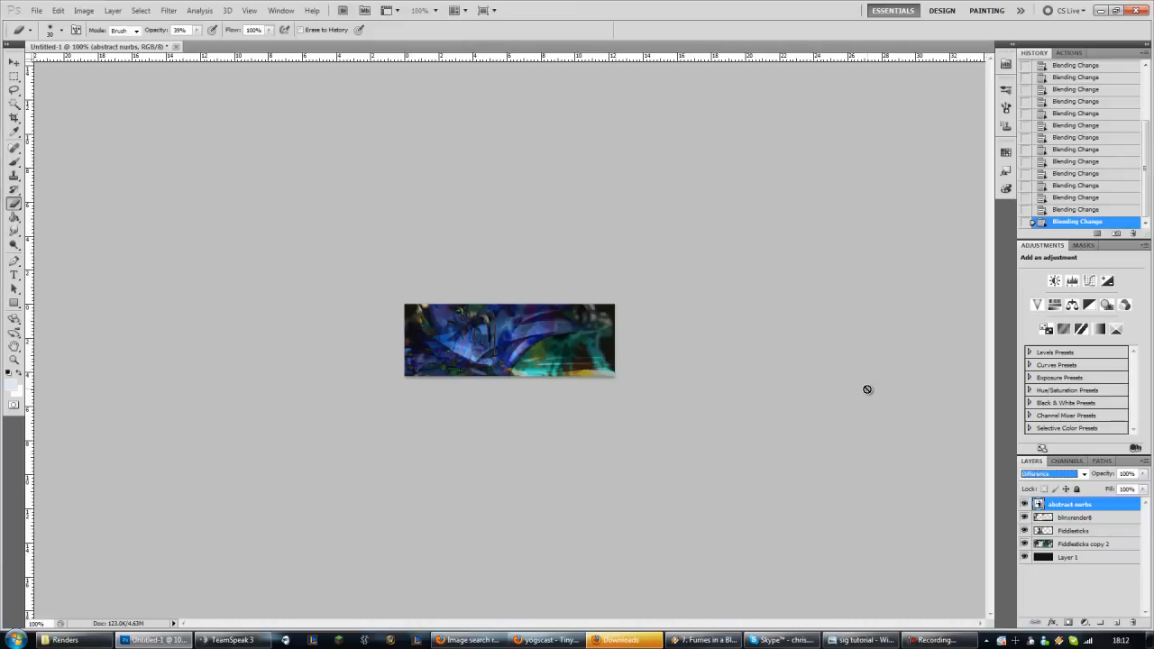
key("Down")
key("Down")
key("Down")
key("Down")
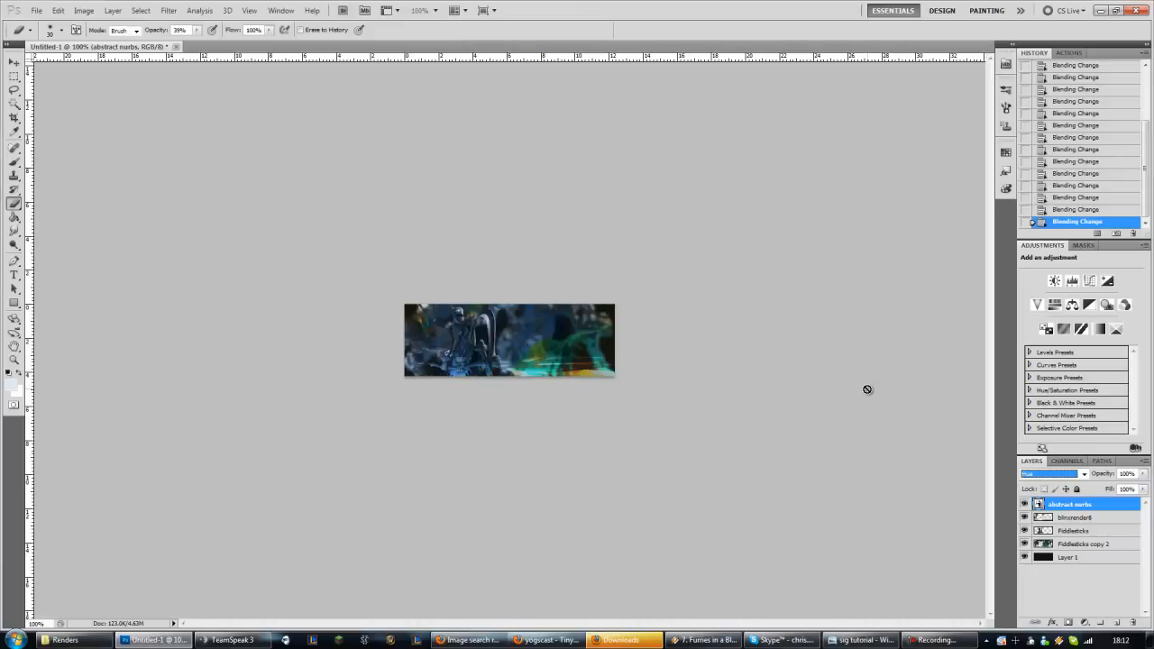
key("Down")
key("Down")
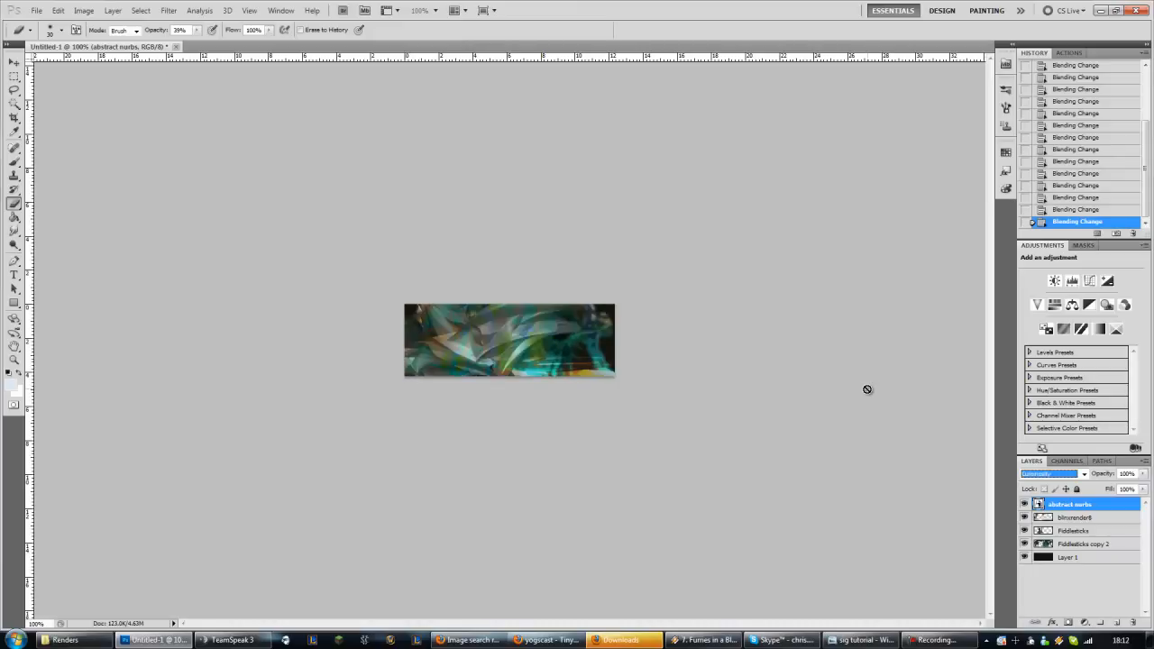
- Set the abstract nurbs layer's blending mode to Color Dodge and shift the render slightly within the signature
left_click(1052, 475)
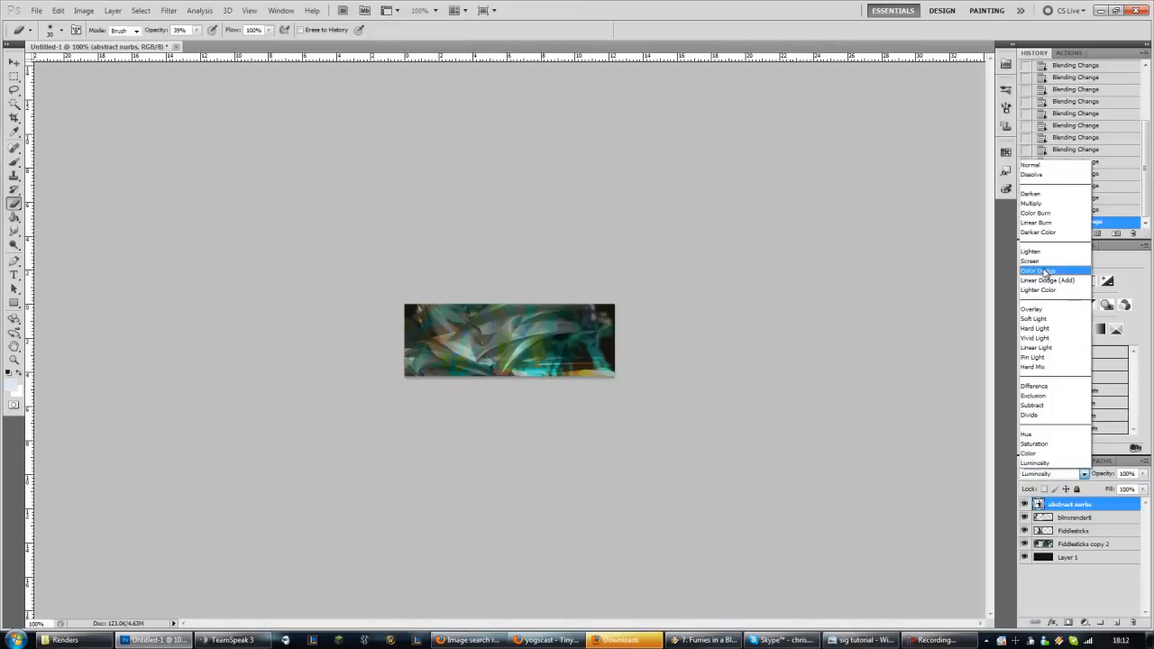
left_click(1046, 273)
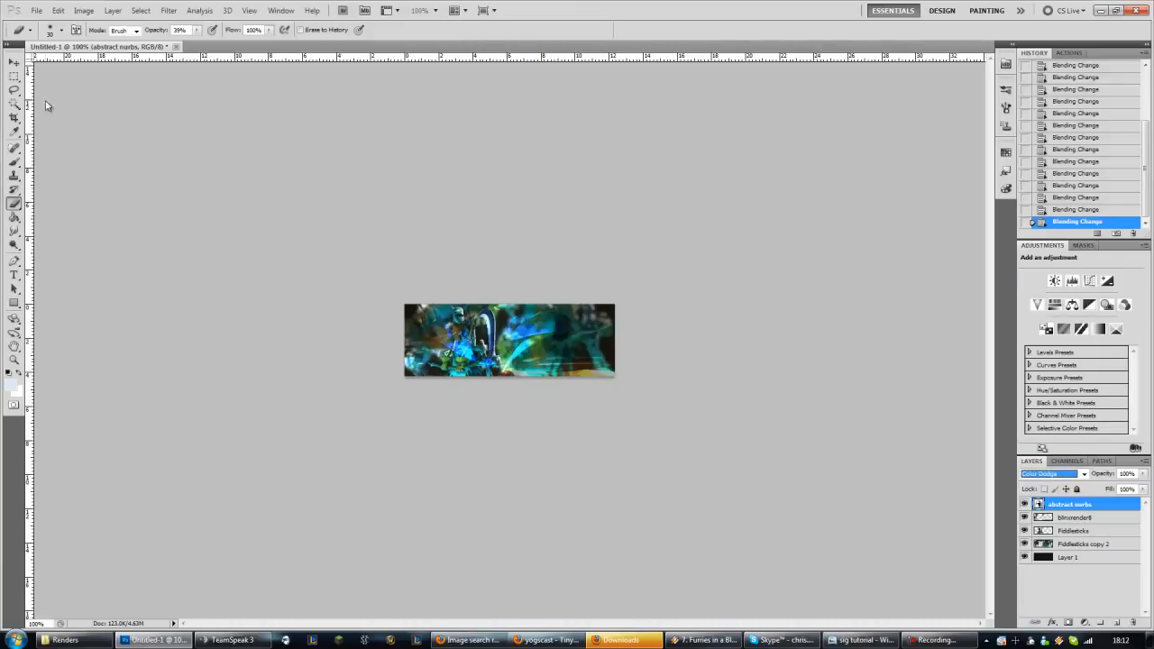
left_click(15, 61)
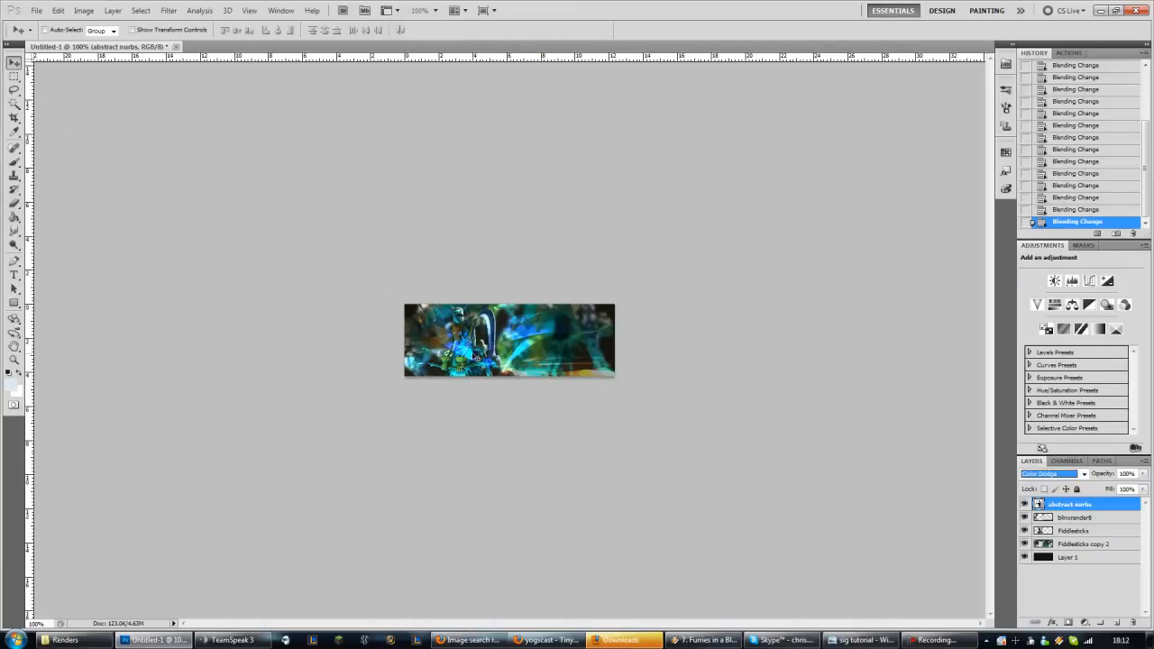
left_click_drag(477, 359, 475, 359)
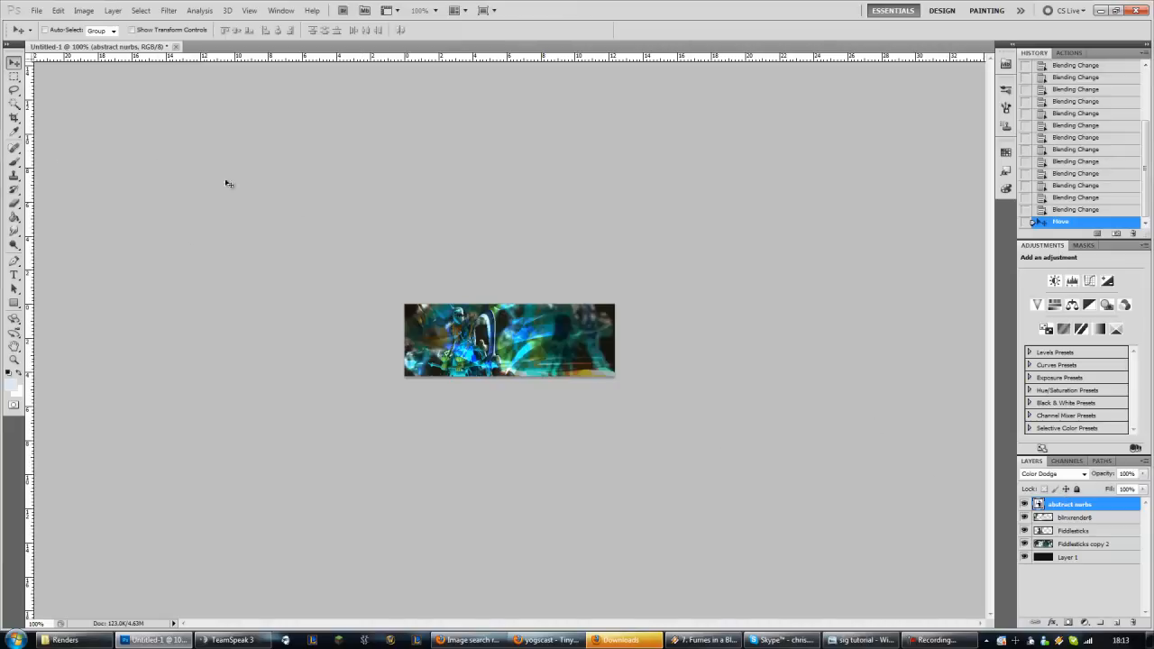
- Rasterize the abstract nurbs layer and prepare the Eraser at 28% opacity
left_click(15, 204)
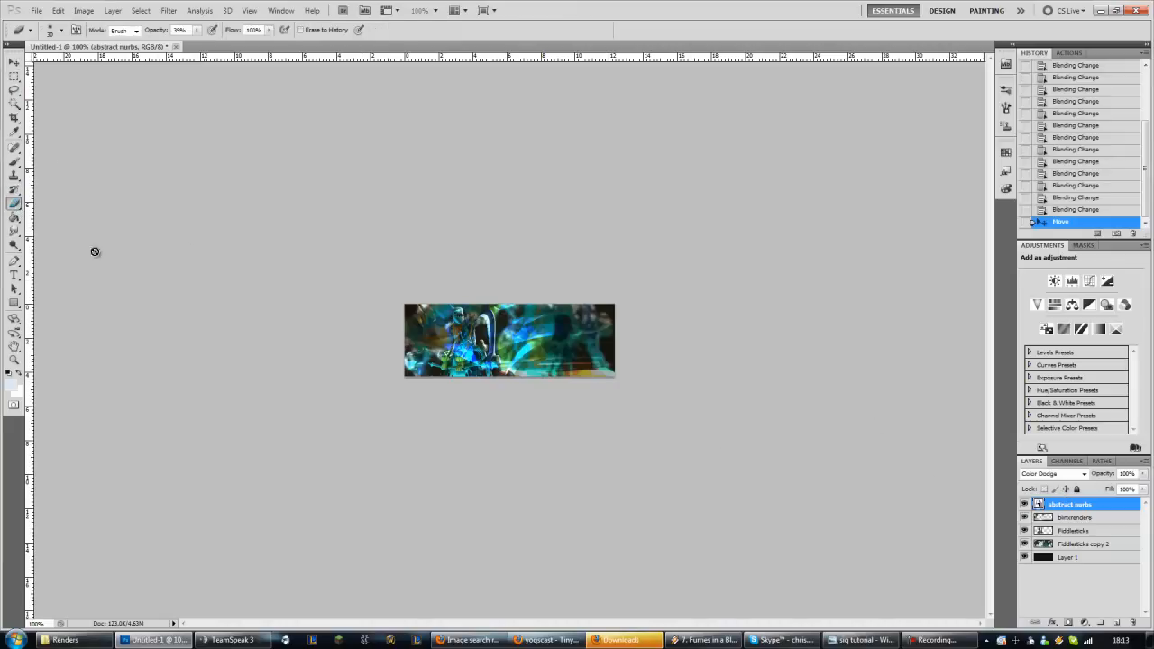
right_click(1079, 511)
left_click(1046, 379)
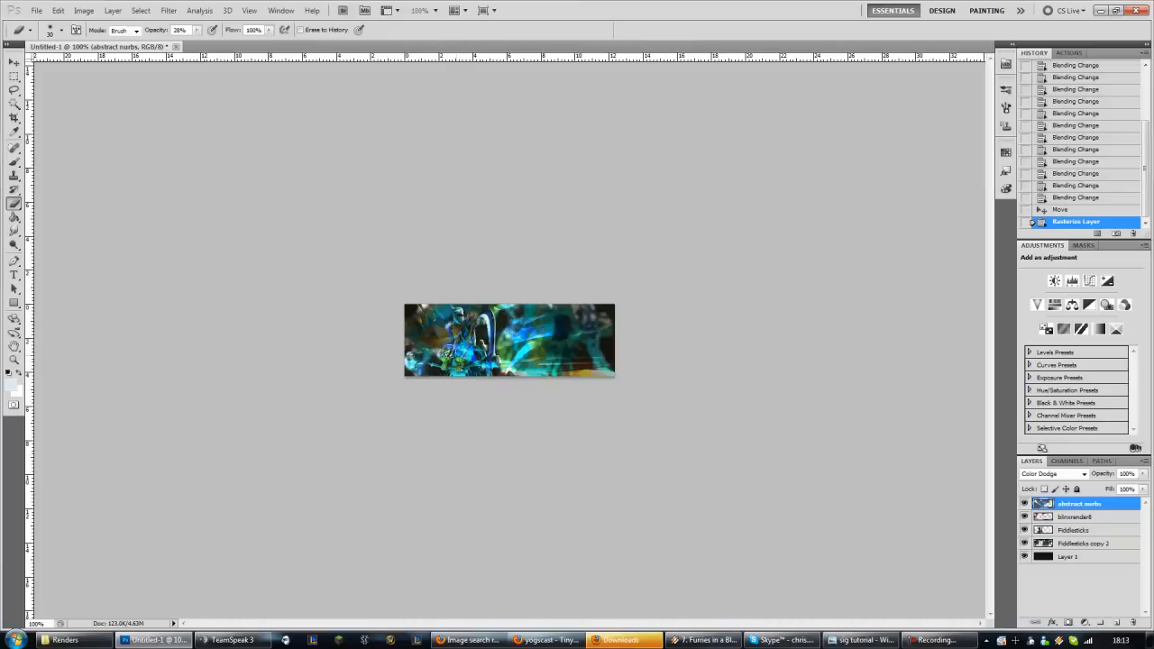
- Softly erase the abstract nurbs render over the Fiddlesticks figure and the background beside it, undoing the last stroke
left_click_drag(442, 351, 475, 368)
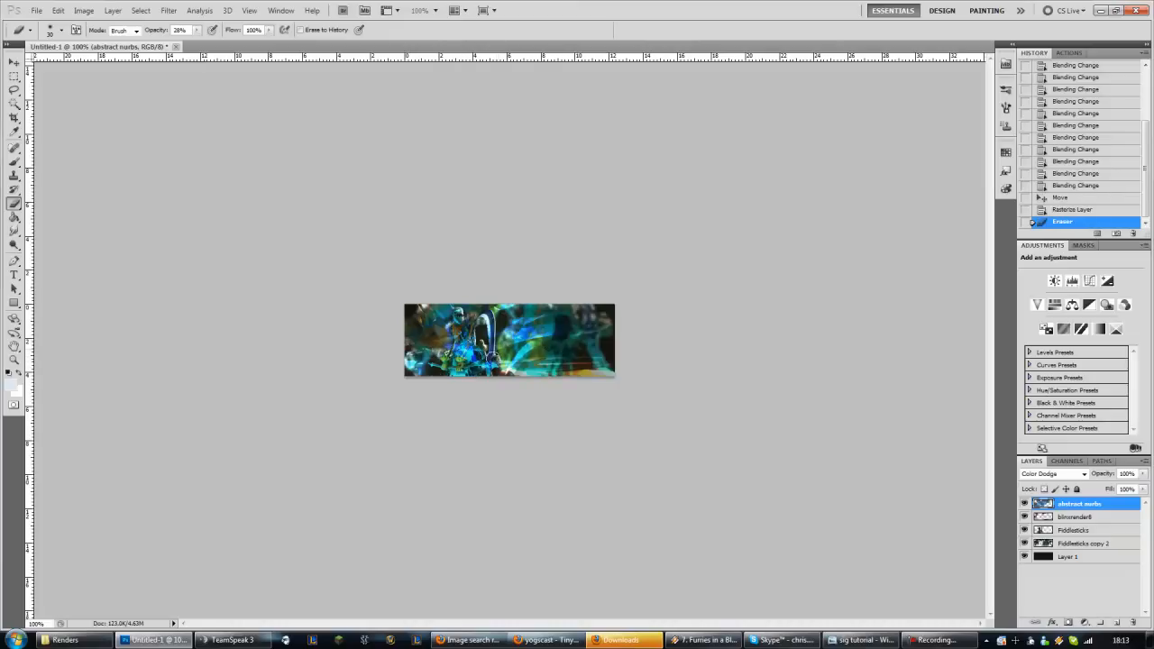
left_click_drag(547, 343, 550, 340)
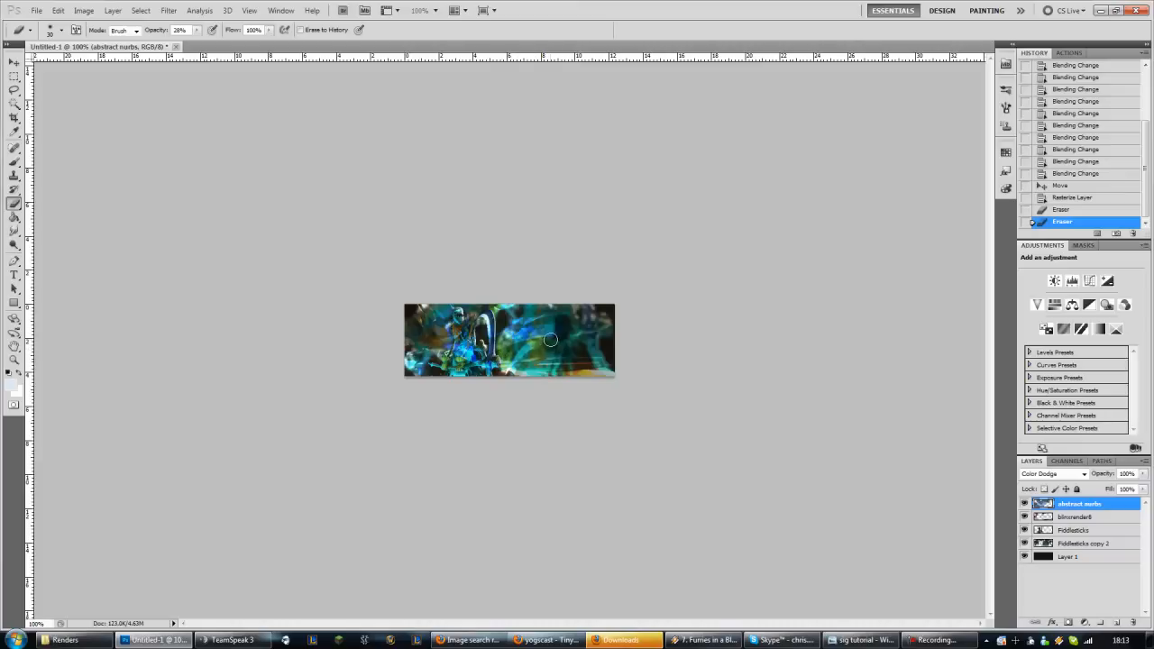
mouse_move(554, 342)
left_mouse_down()
mouse_move(552, 319)
mouse_move(503, 340)
mouse_move(525, 314)
mouse_move(495, 315)
left_mouse_up()
mouse_move(447, 358)
left_mouse_down()
mouse_move(414, 366)
mouse_move(491, 368)
mouse_move(565, 335)
mouse_move(434, 383)
mouse_move(514, 401)
left_mouse_up()
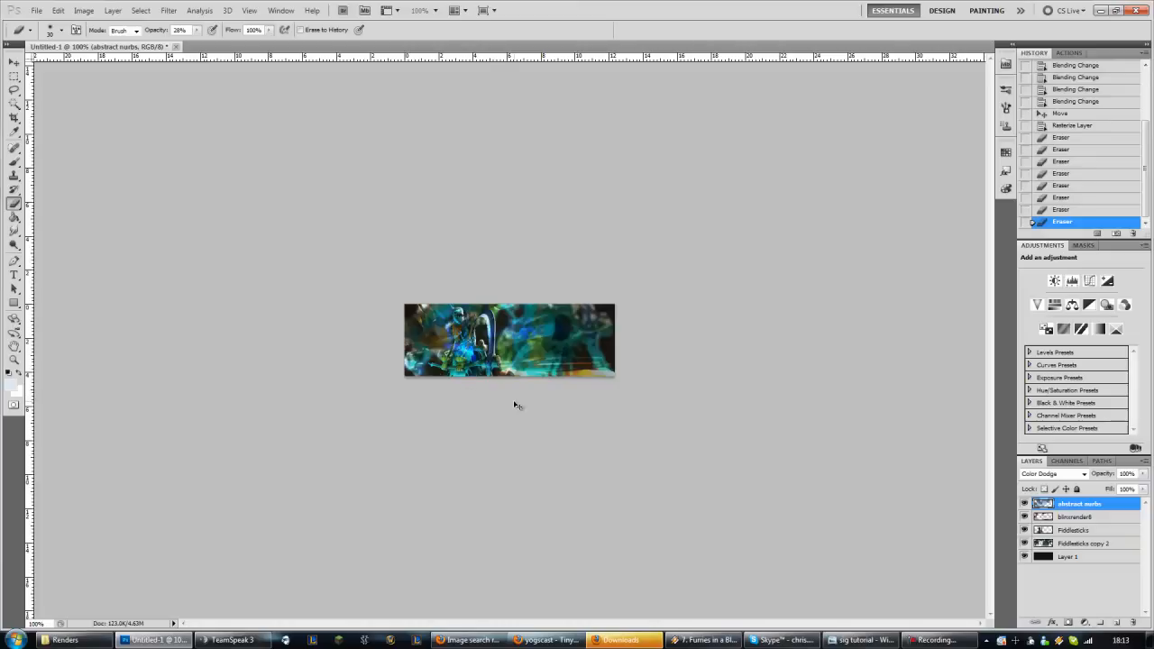
key("ctrl+z")
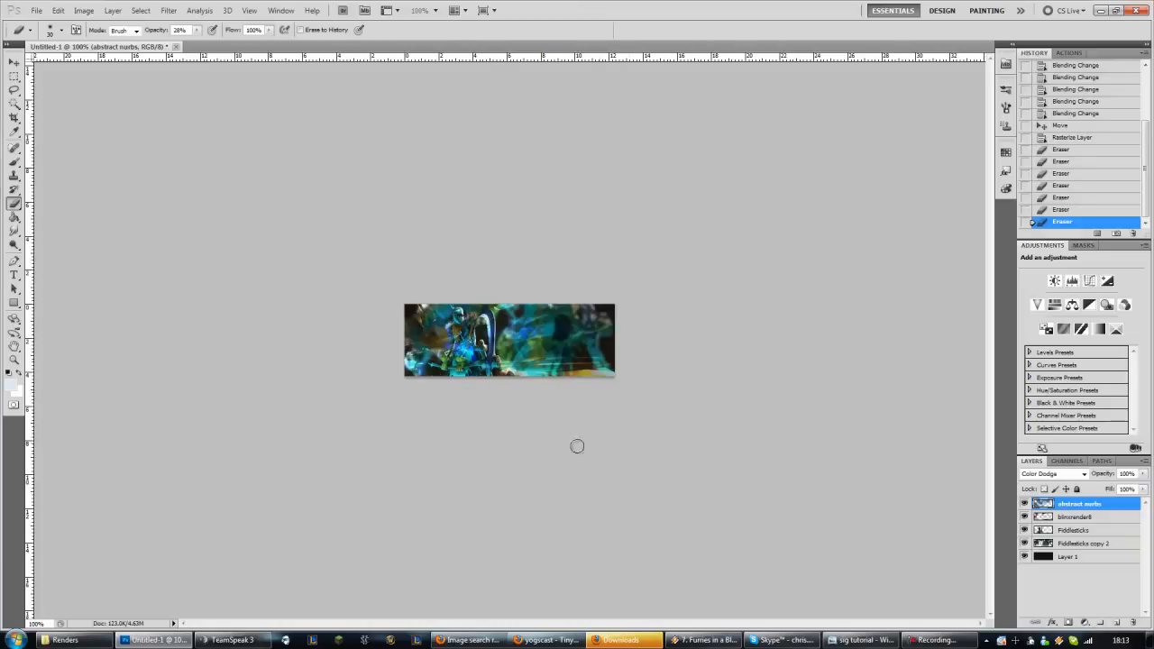
- Softly erase the blinxrender8 layer along the lower-right edge of the signature with the 30 px eraser
left_click(1068, 517)
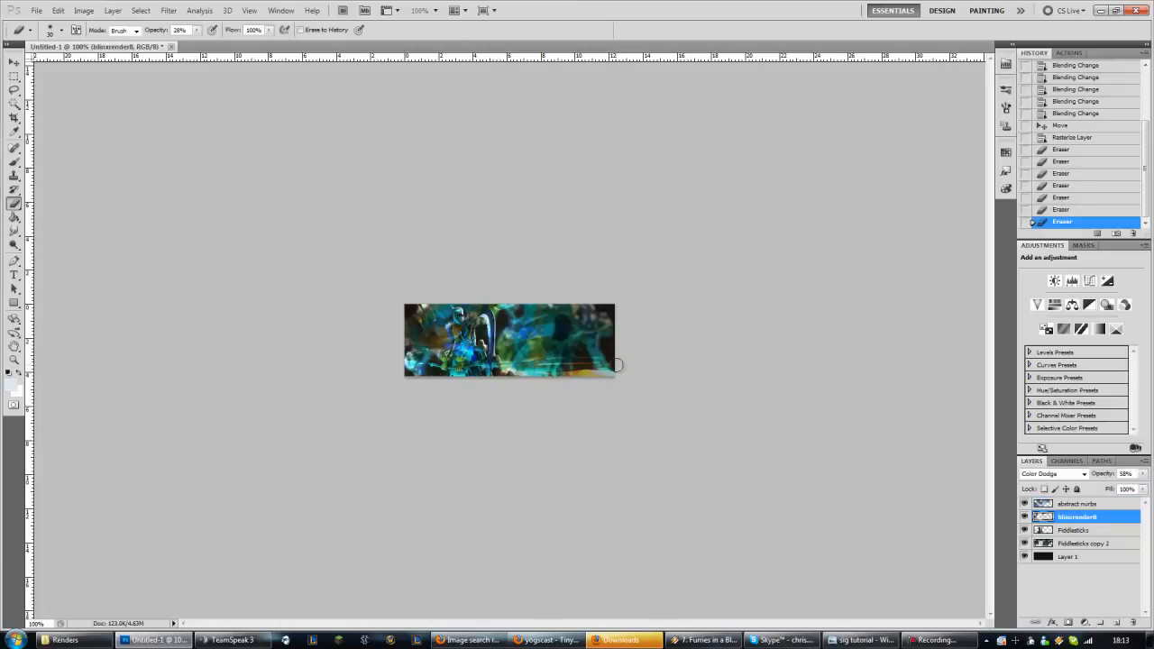
mouse_move(529, 365)
left_mouse_down()
mouse_move(613, 366)
mouse_move(579, 370)
left_mouse_up()
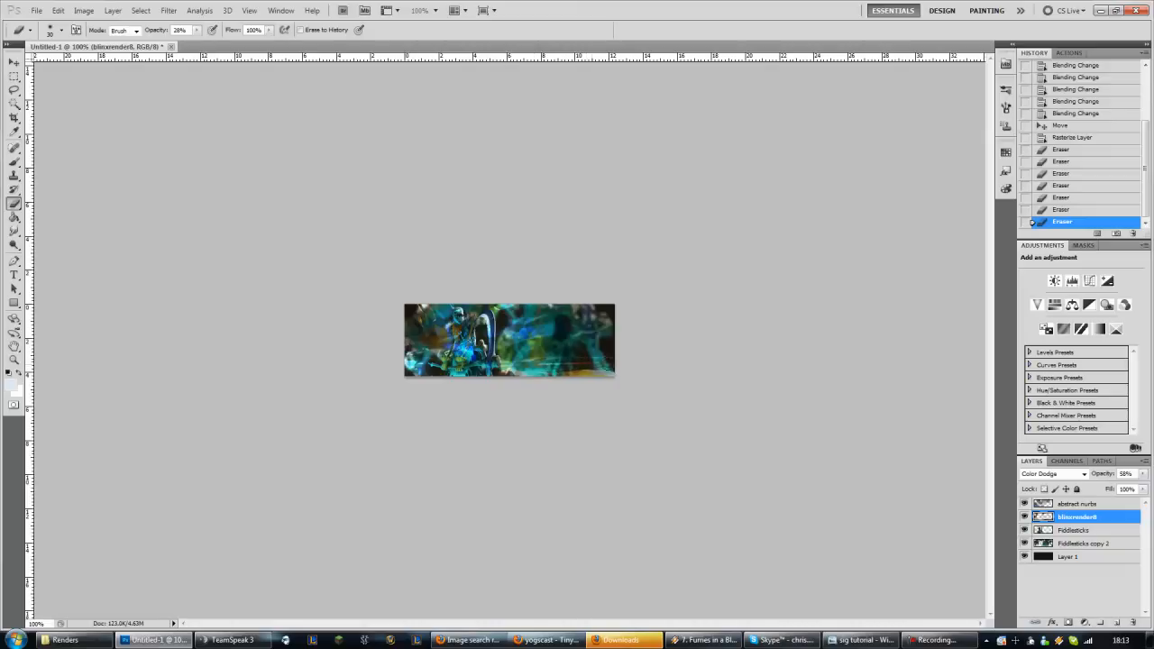
left_click_drag(604, 367, 579, 380)
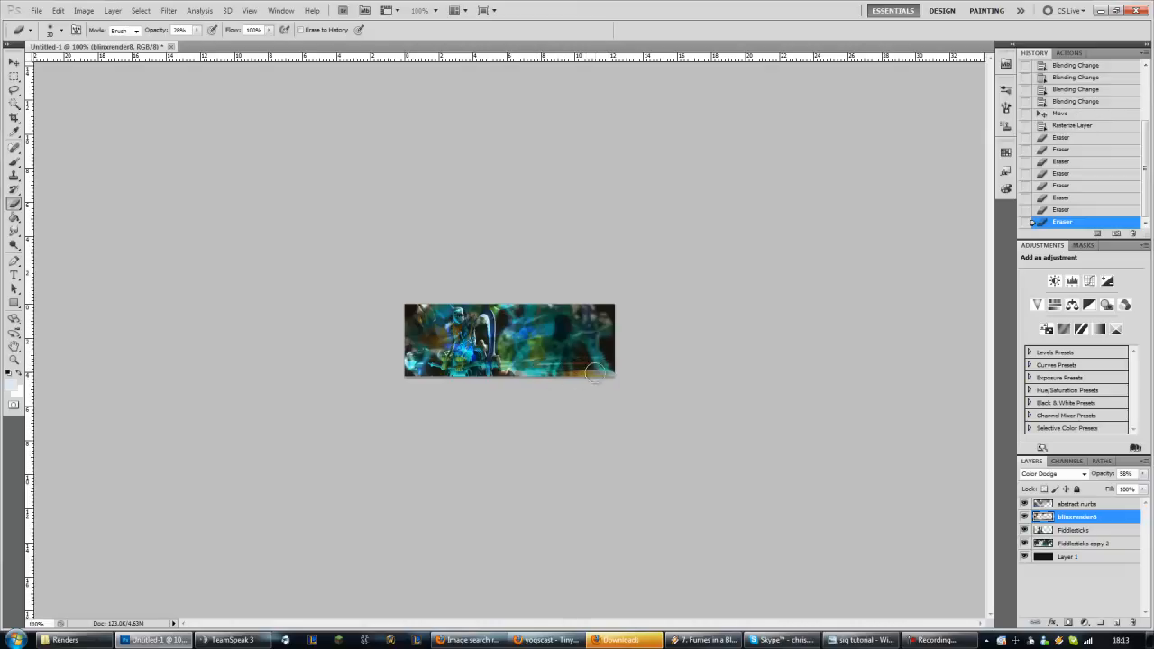
- Erase more of blinxrender8's bright patch in the signature's lower-right corner with a smaller eraser, toggling the layer's visibility to compare
scroll(595, 373, "up", 15)
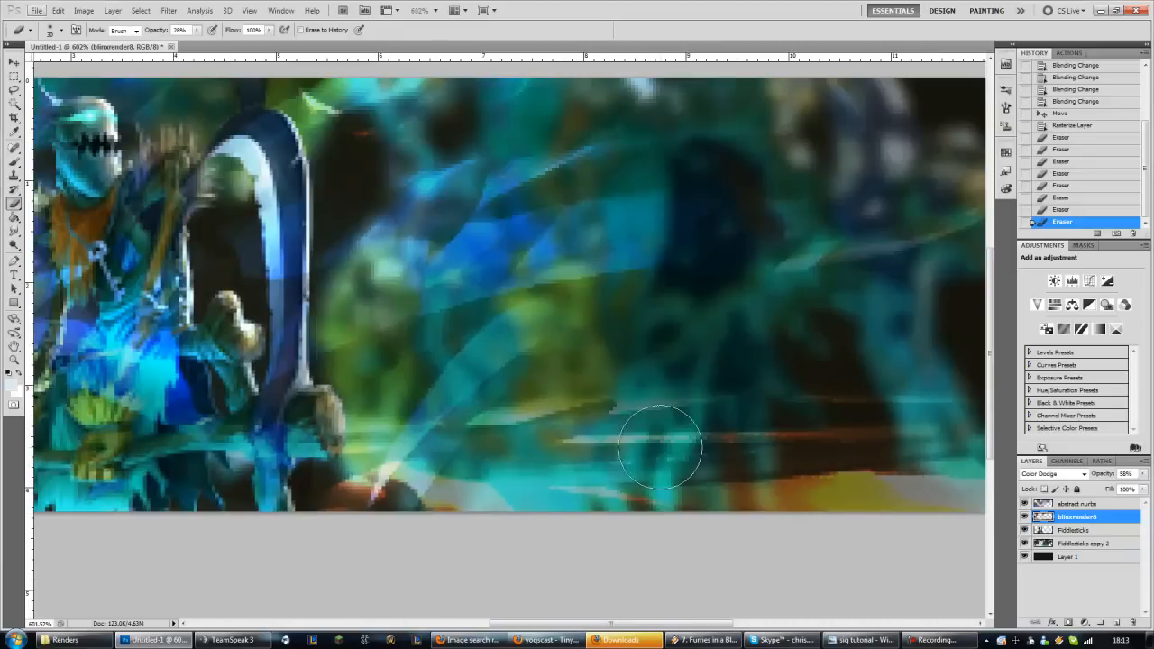
left_click(909, 482)
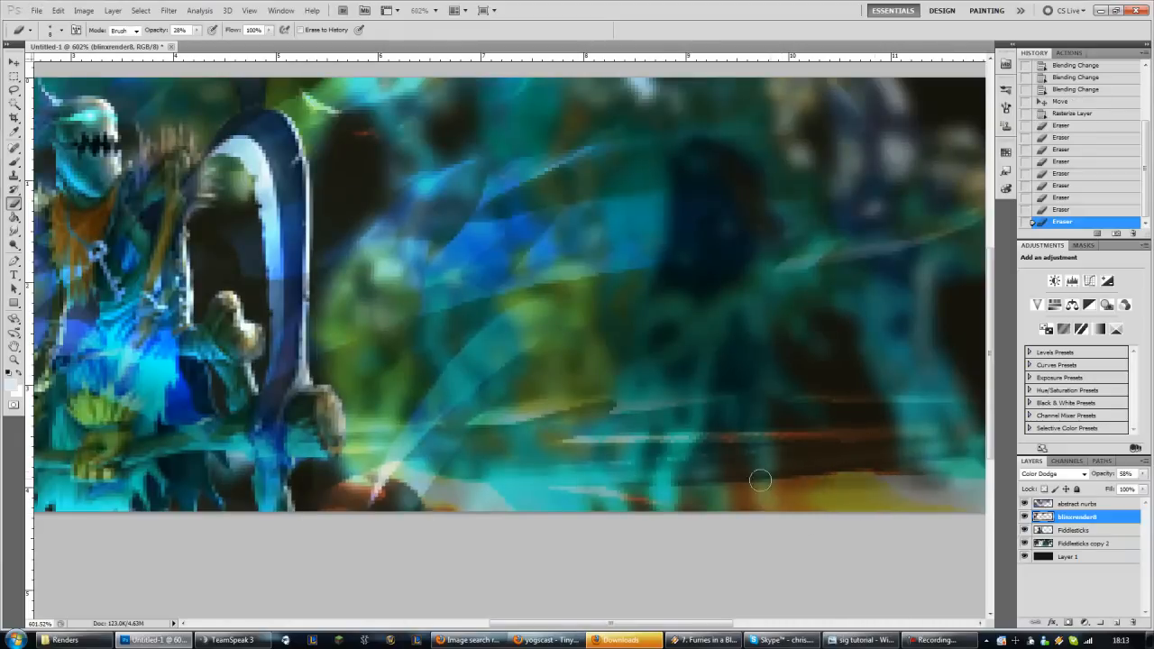
left_click_drag(876, 470, 954, 495)
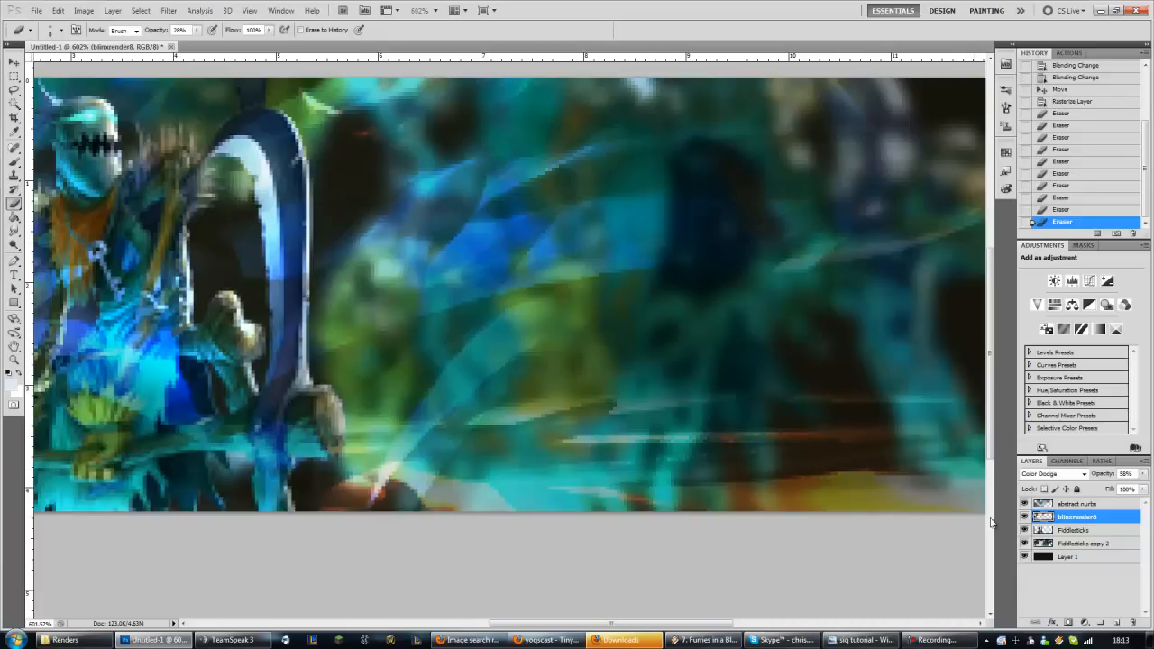
left_click(1025, 516)
left_click(1025, 517)
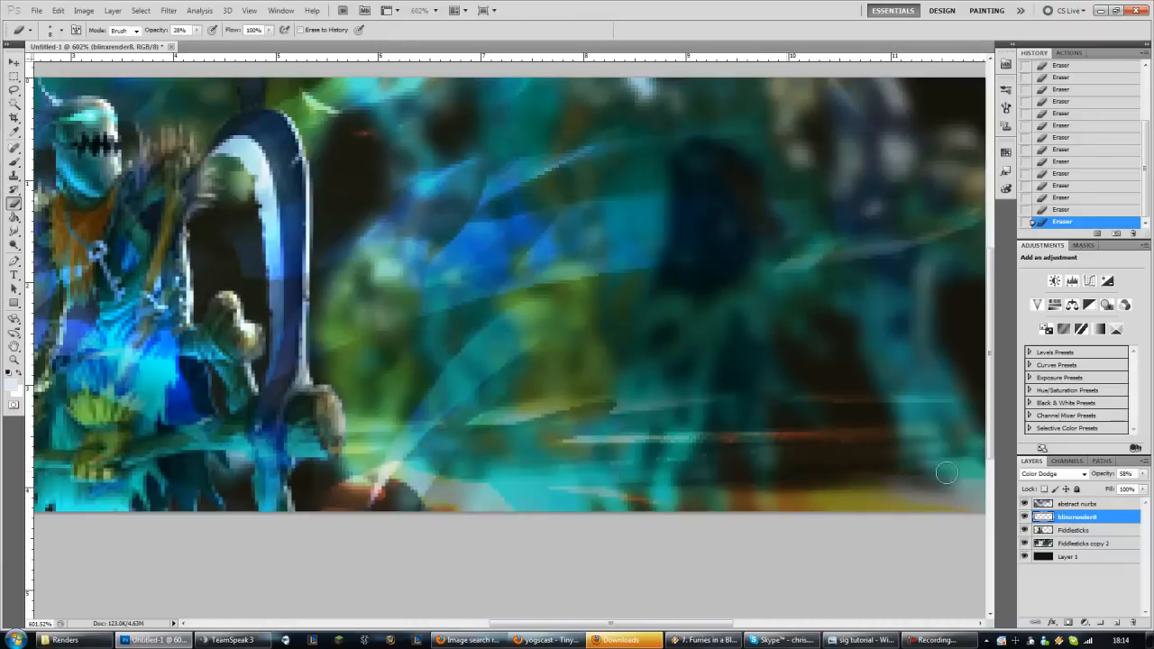
- Add a new empty layer above the abstract nurbs layer
scroll(633, 397, "down", 6)
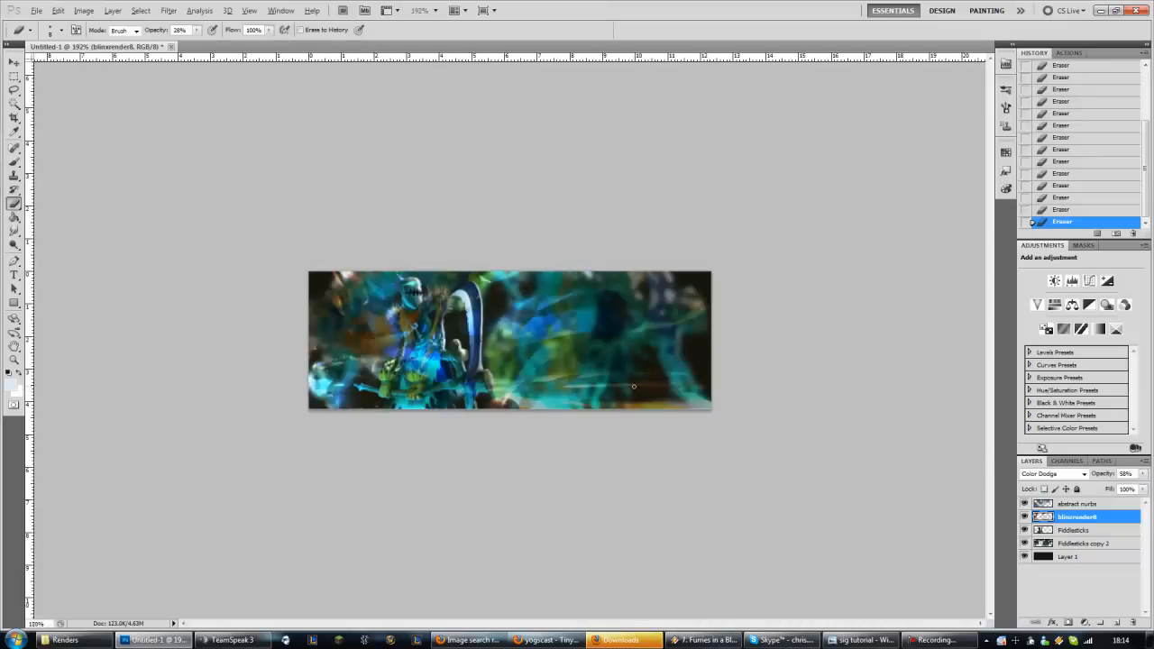
scroll(425, 325, "up", 1)
scroll(426, 325, "down", 3)
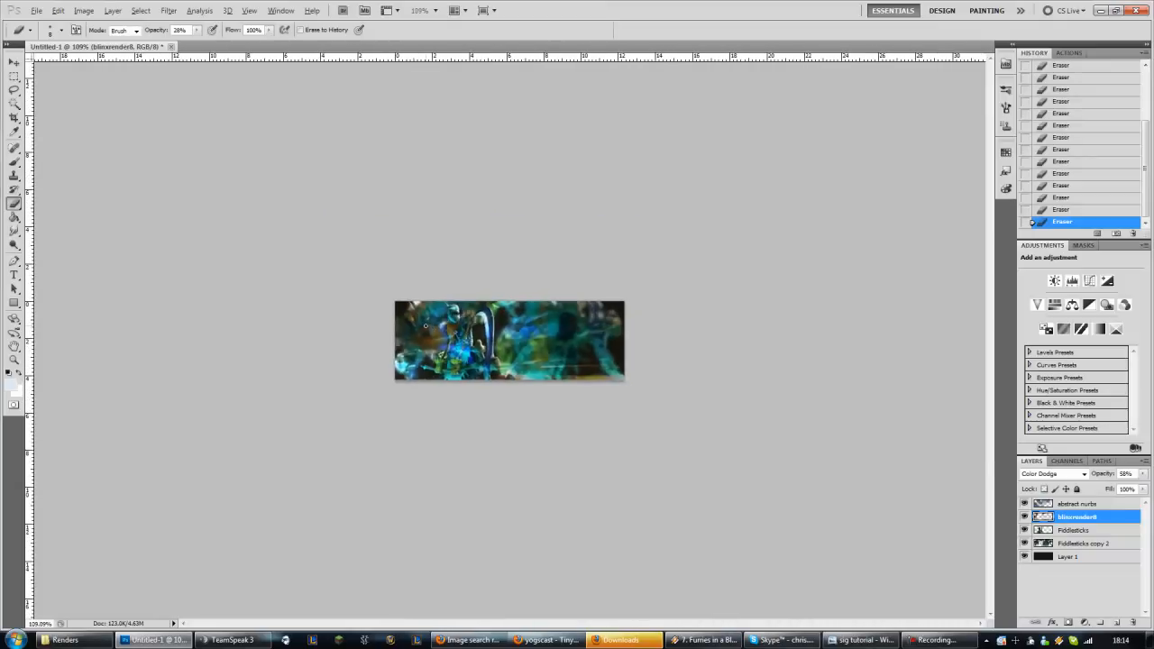
scroll(426, 325, "up", 2)
left_click(1073, 504)
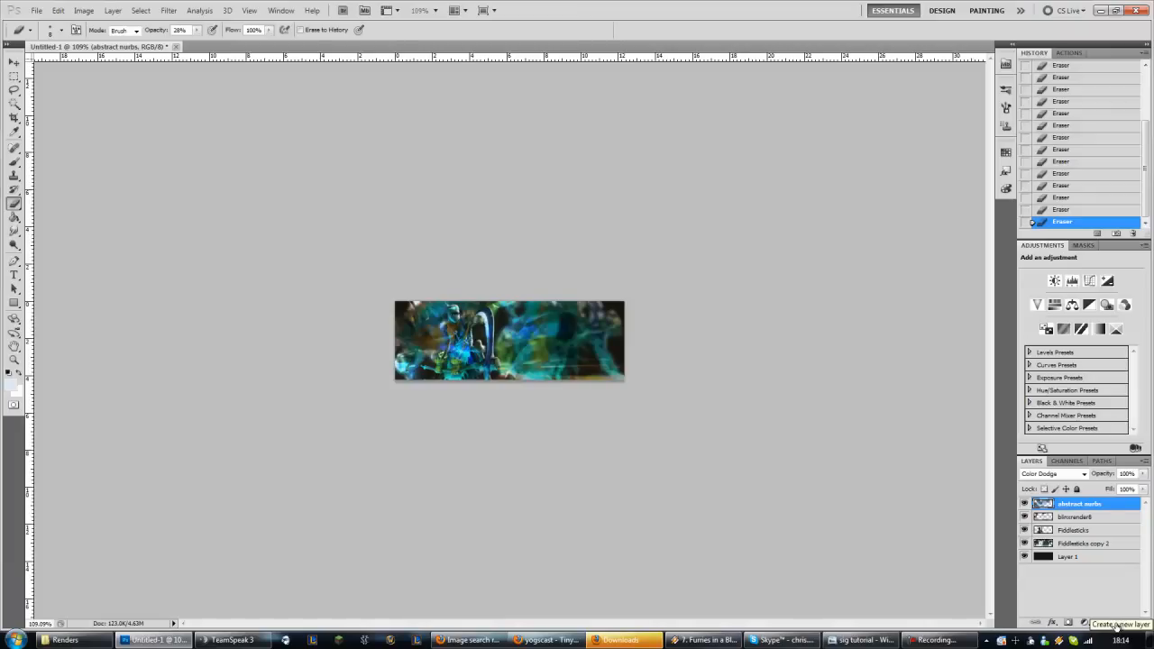
left_click(1119, 623)
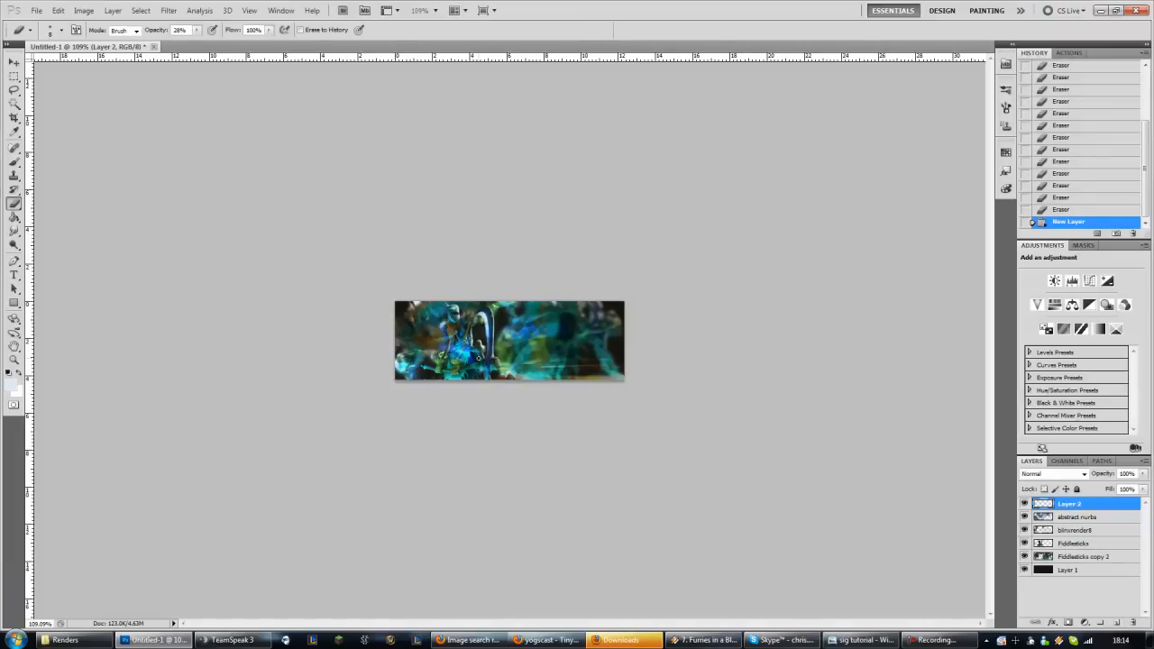
- Set up the Brush tool with a size of 65 px and minimum hardness
left_click(14, 163)
right_click(481, 354)
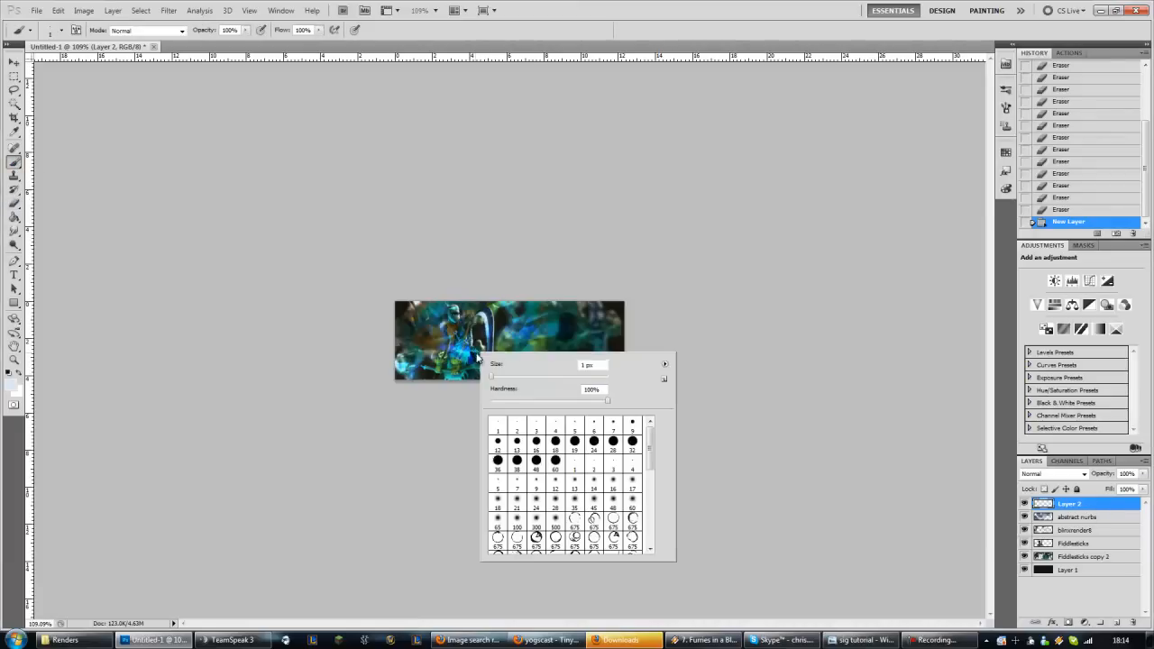
left_click(597, 366)
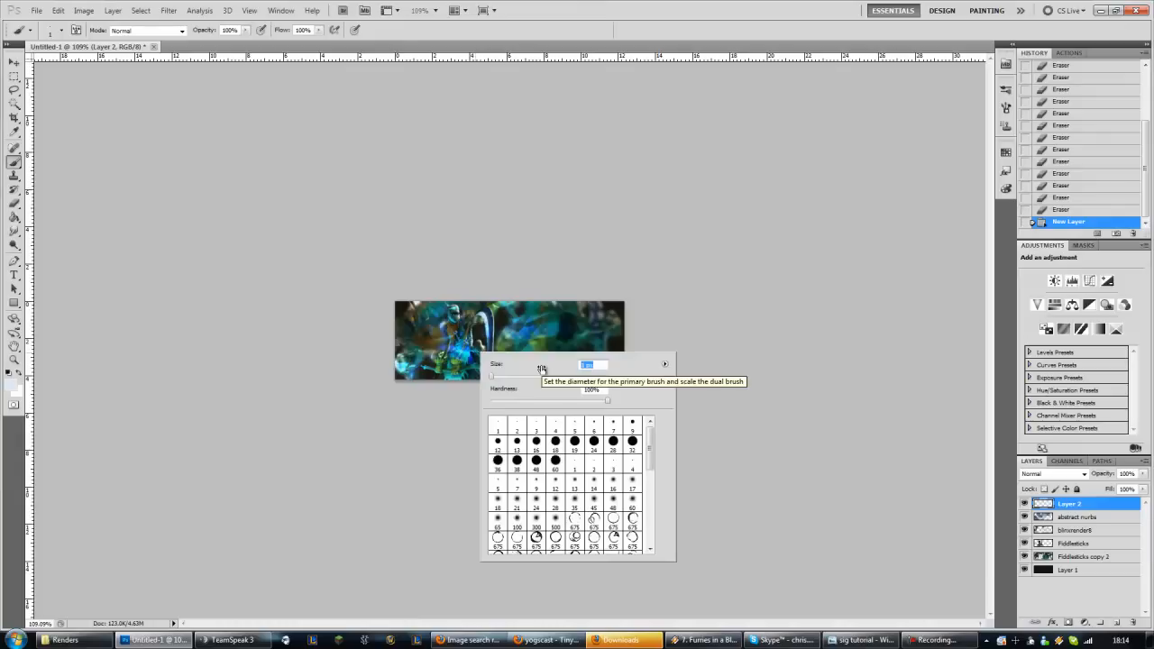
type("65")
key("Return")
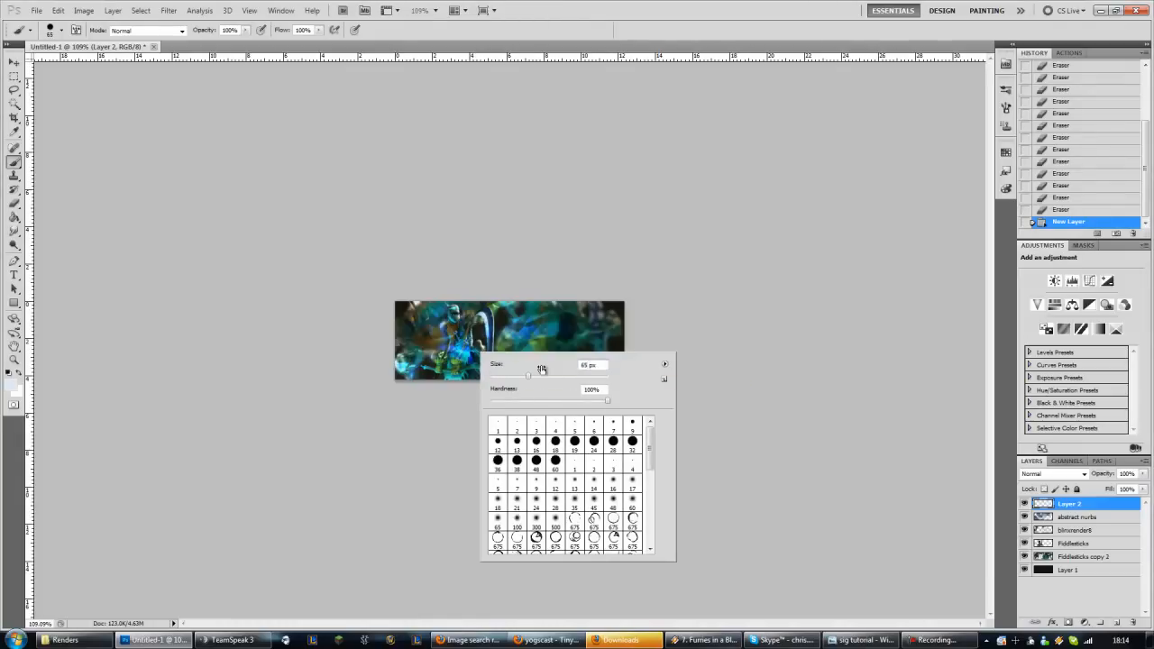
left_click_drag(539, 402, 437, 401)
left_click(423, 69)
- Sample a blue from the signature and brighten it to RGB 61, 157, 241 as the foreground colour
left_click(13, 380)
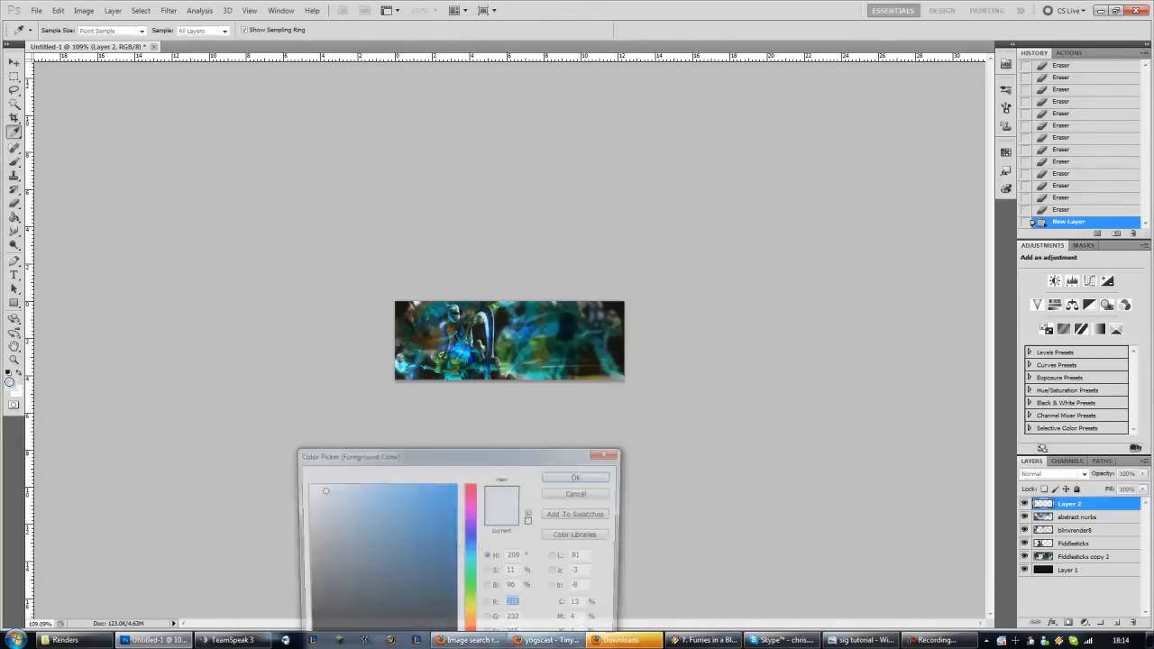
left_click_drag(428, 464, 431, 454)
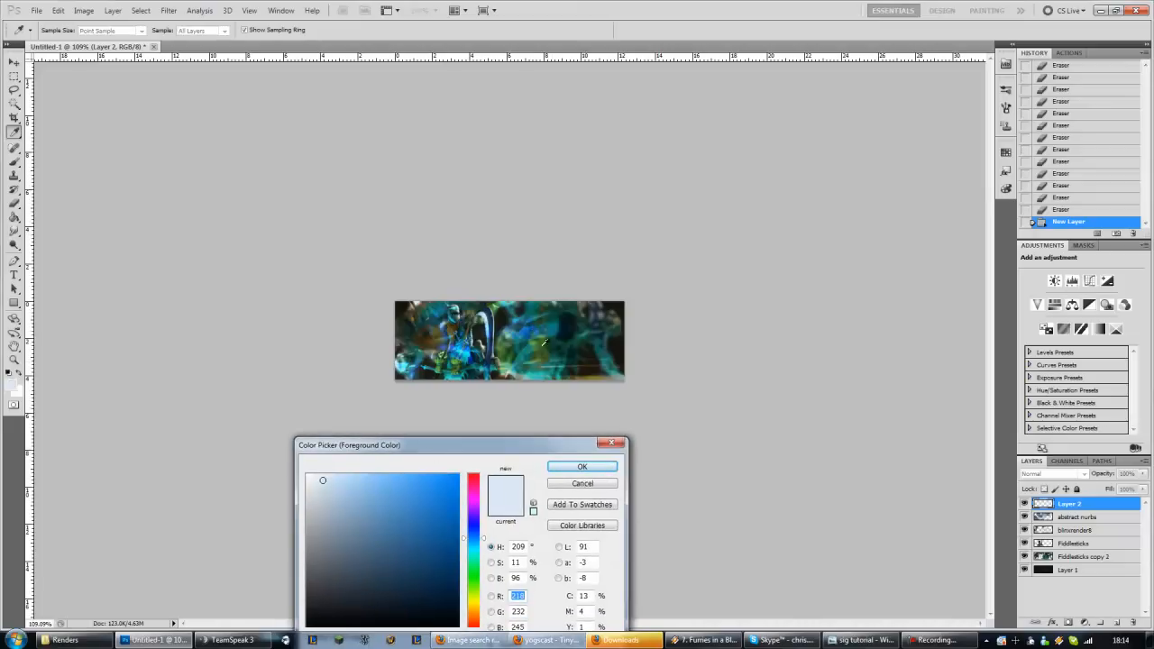
left_click(466, 355)
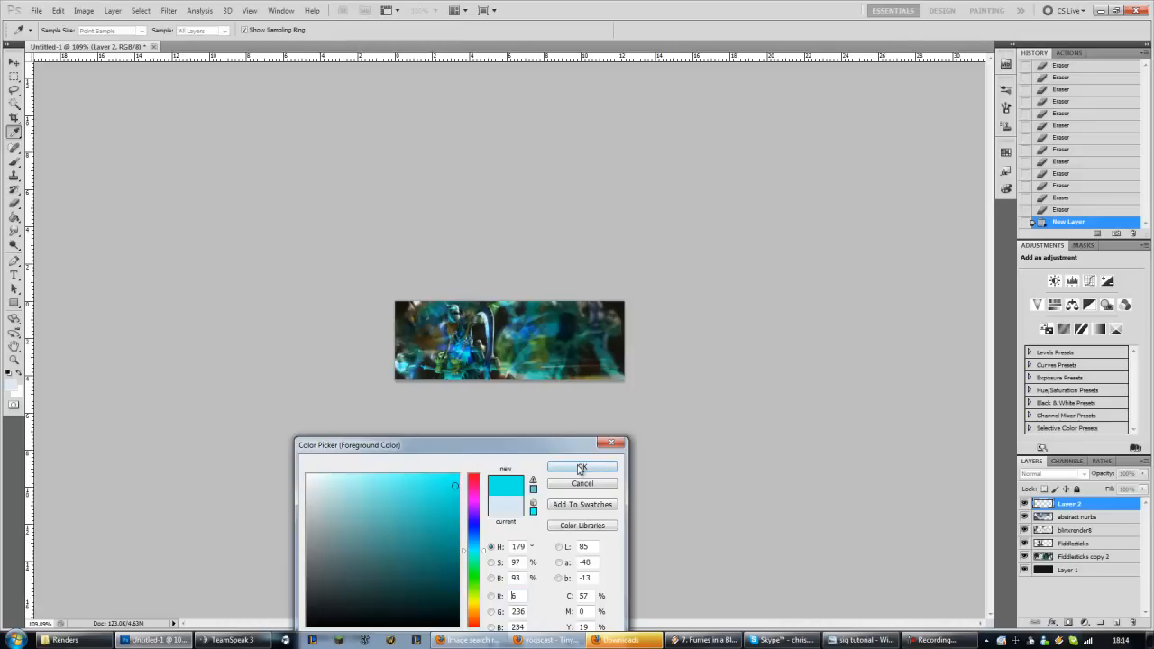
left_click(530, 329)
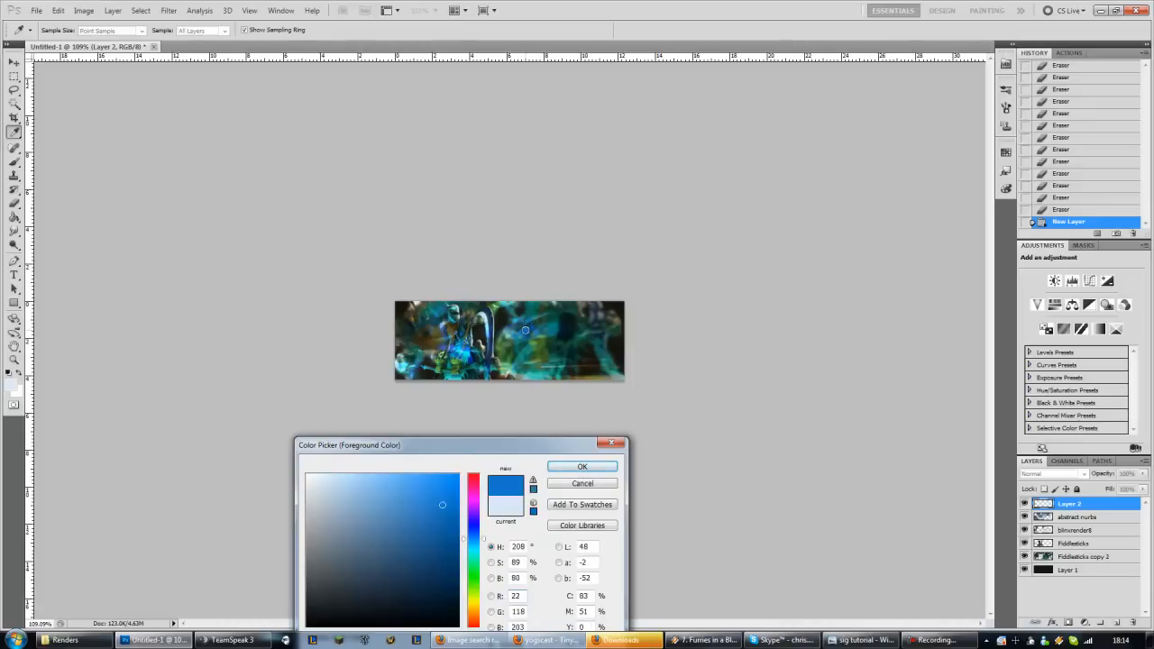
left_click_drag(428, 498, 420, 482)
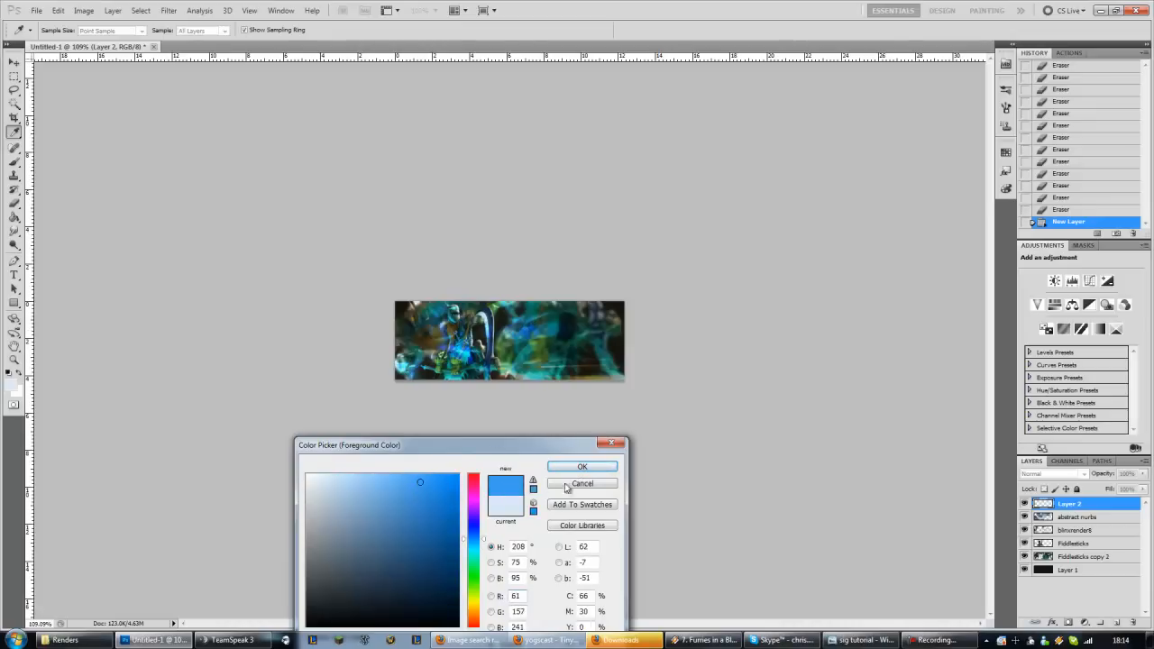
key("b")
left_click(582, 467)
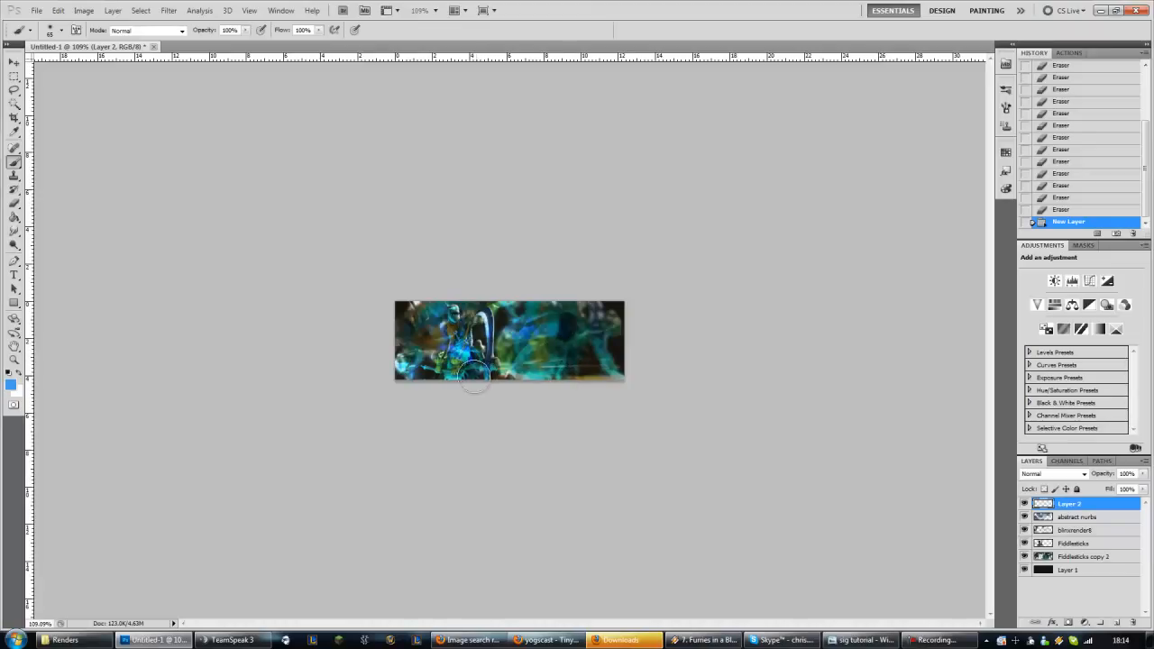
- Try soft blue dabs at different spots around the signature, undoing each of them
left_click(433, 332)
left_click(568, 360)
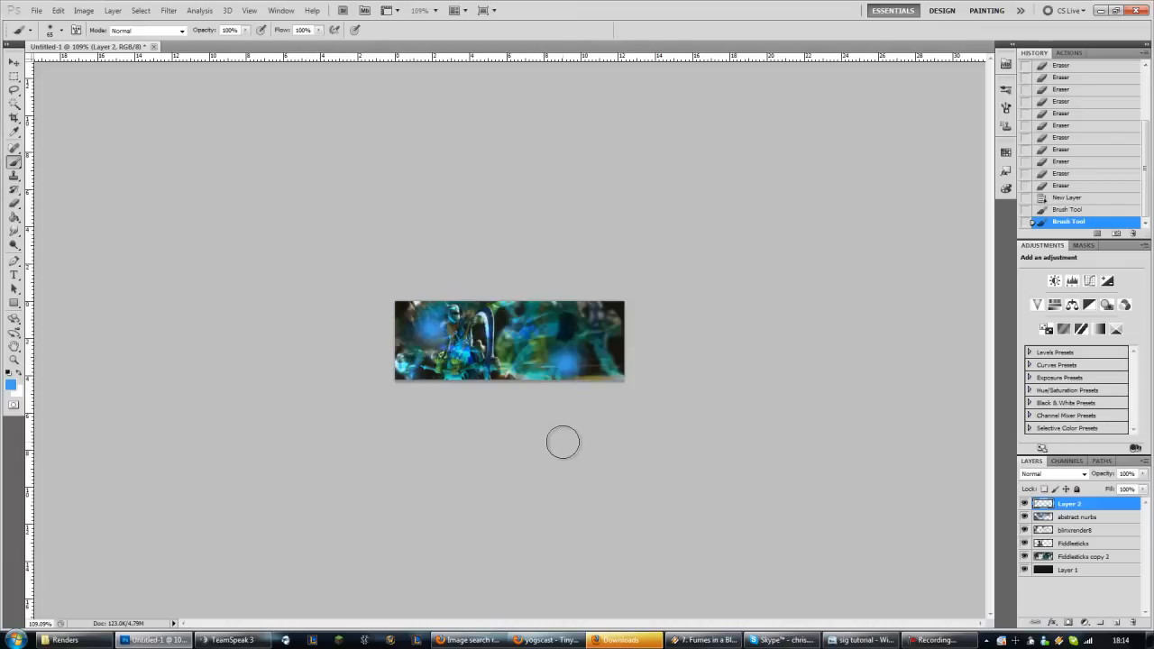
key("ctrl+alt+z")
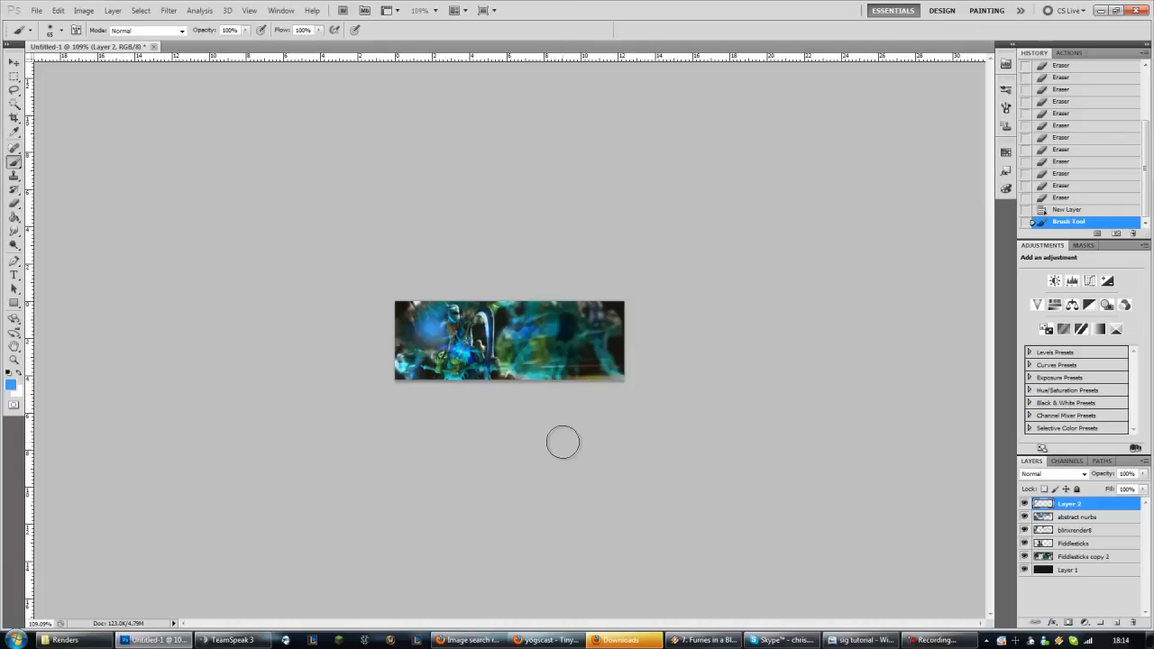
key("ctrl+alt+z")
left_click(578, 363)
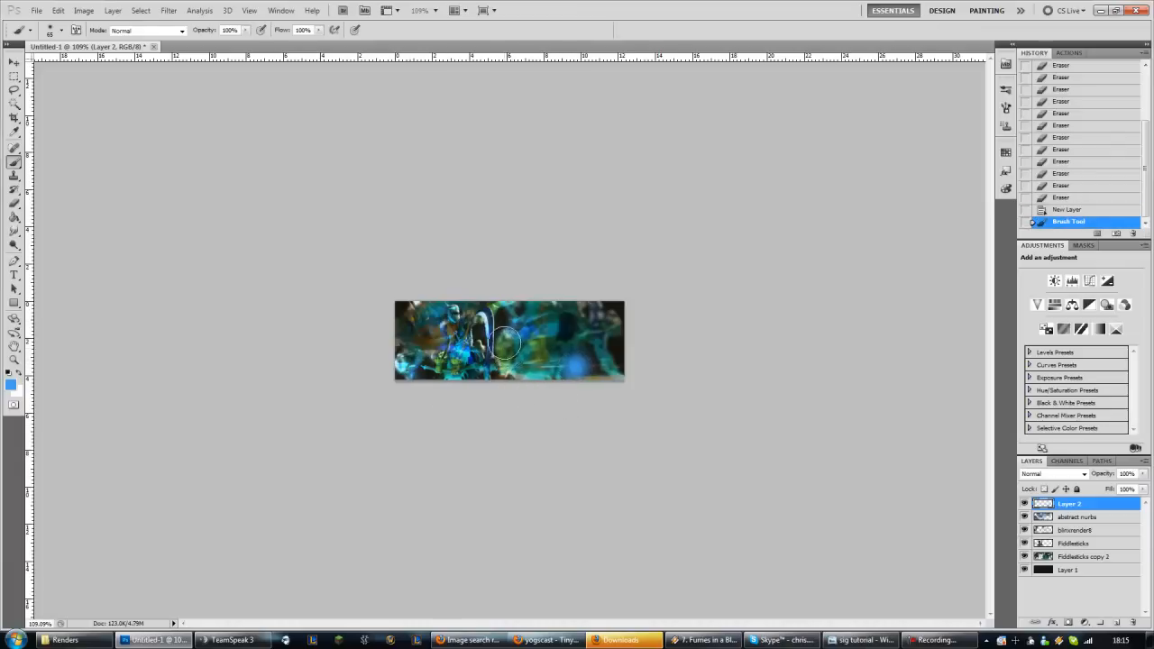
left_click(511, 335)
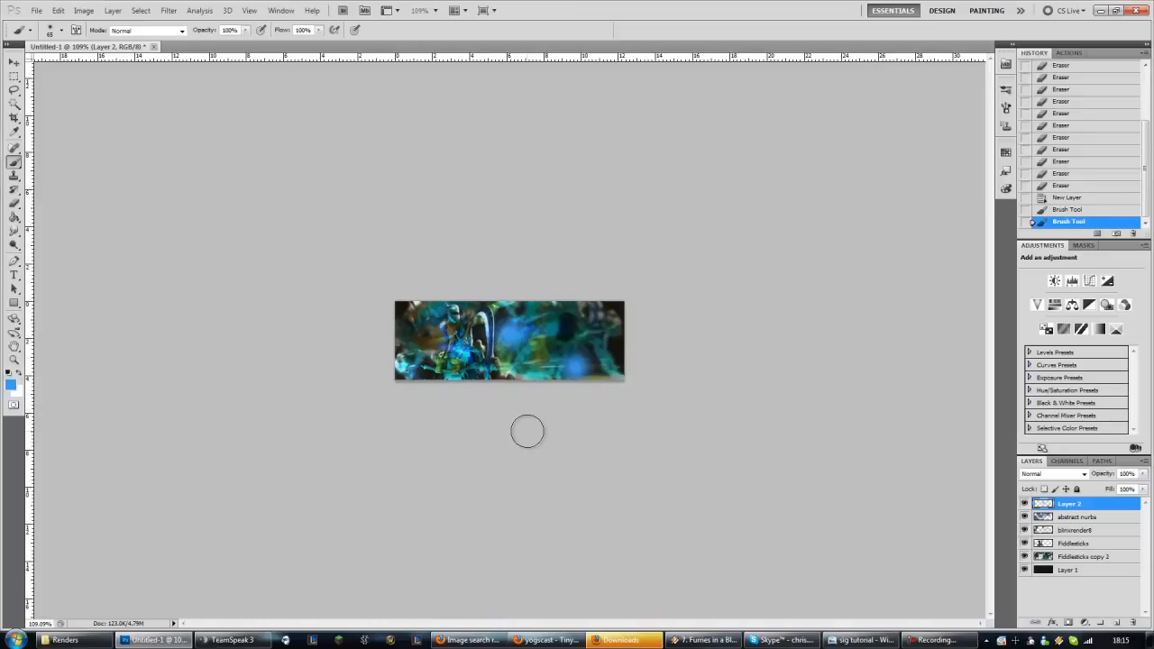
key("ctrl+z")
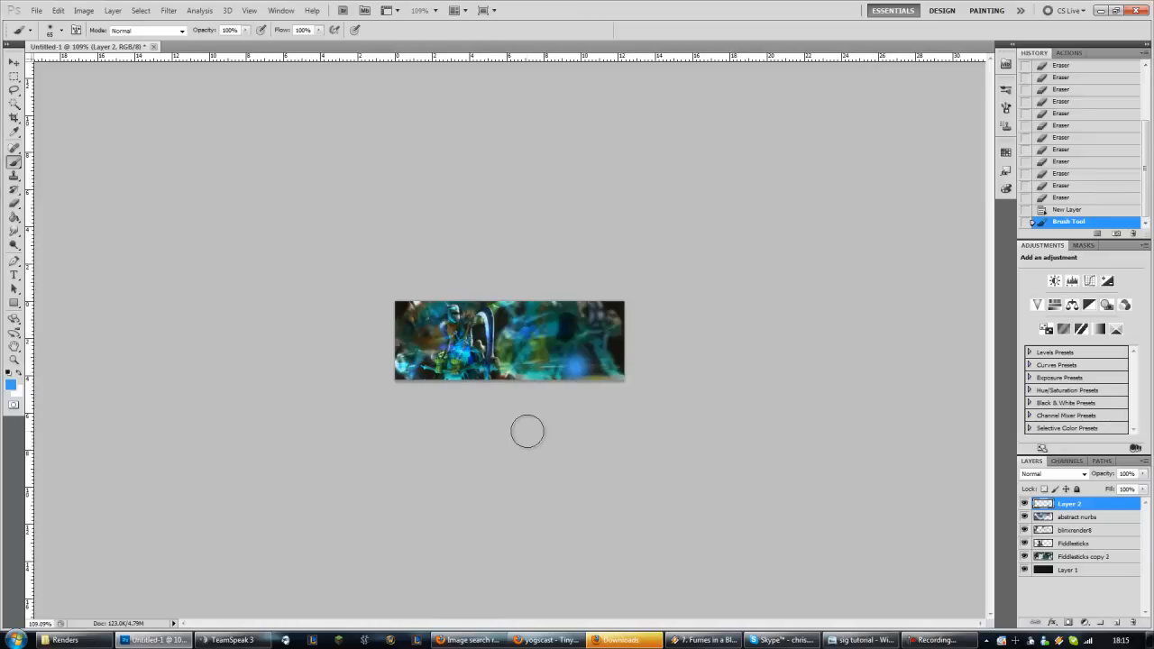
left_click(410, 331)
key("ctrl+z")
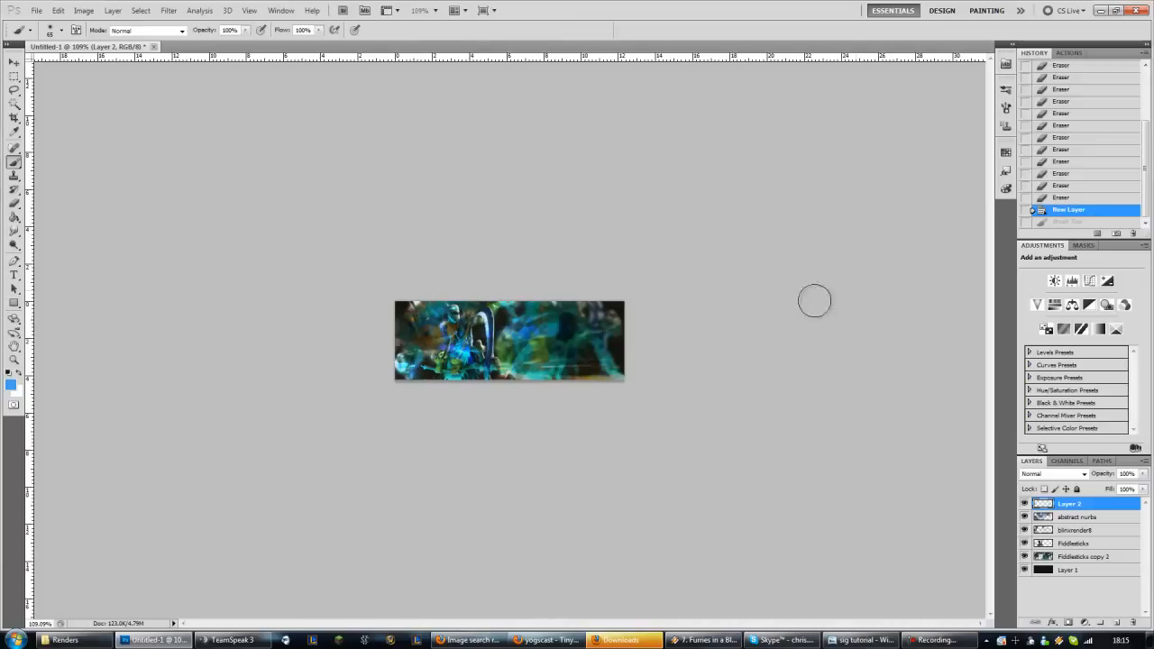
mouse_move(539, 368)
left_mouse_down()
mouse_move(559, 363)
mouse_move(525, 364)
left_mouse_up()
left_click(594, 317)
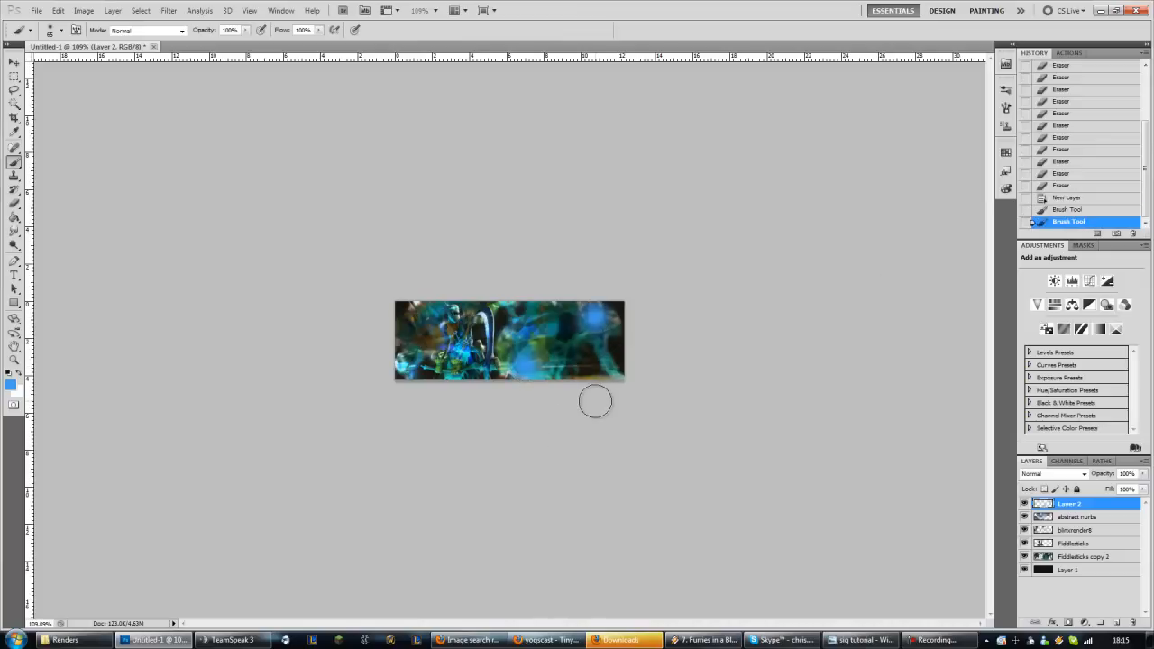
key("ctrl+alt+z")
key("ctrl+alt+z")
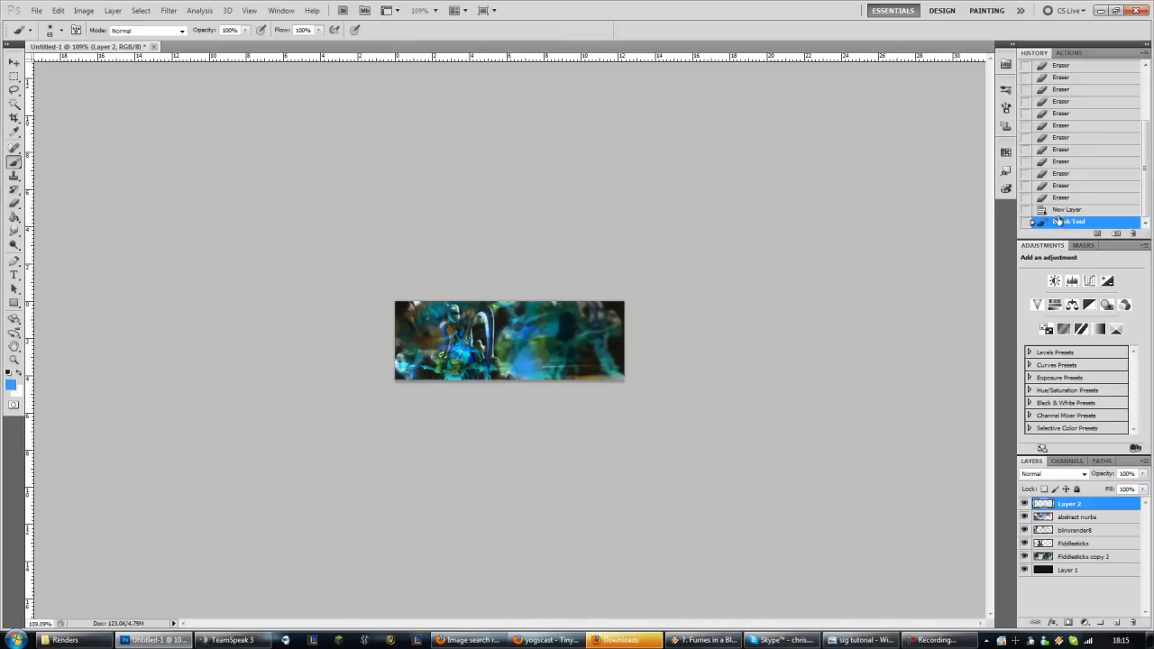
- Paint one soft blue dab in the signature's lower-right area and another beside the figure on the left, redoing the second one slightly lower
left_click(569, 367)
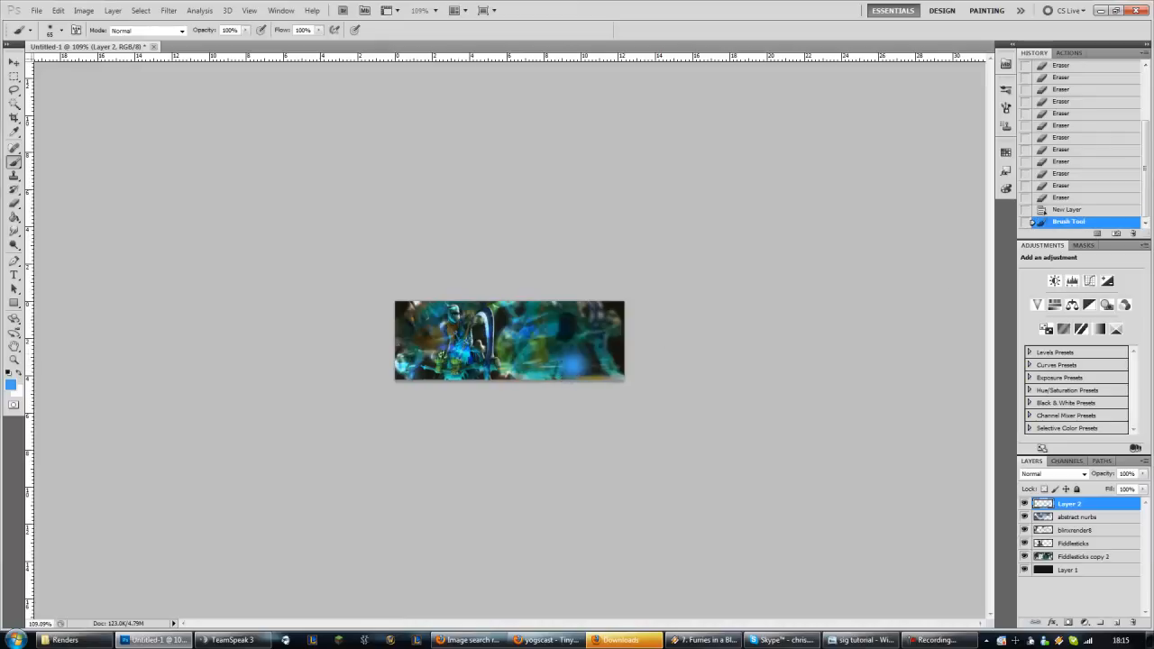
left_click(435, 330)
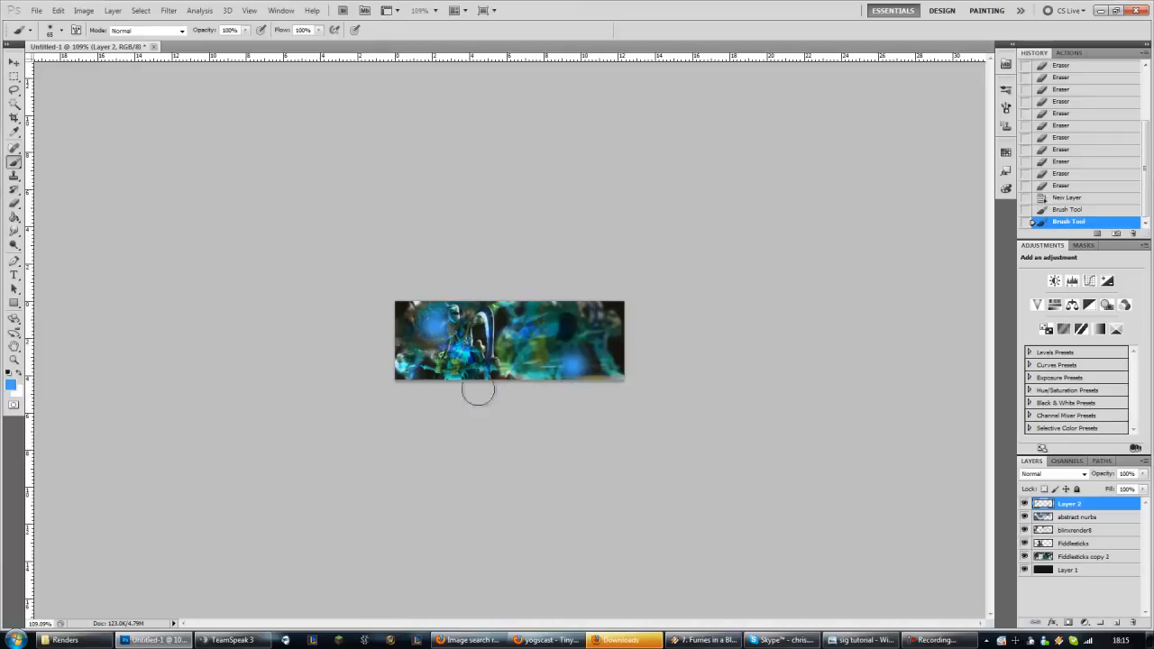
key("ctrl+alt+z")
left_click(430, 340)
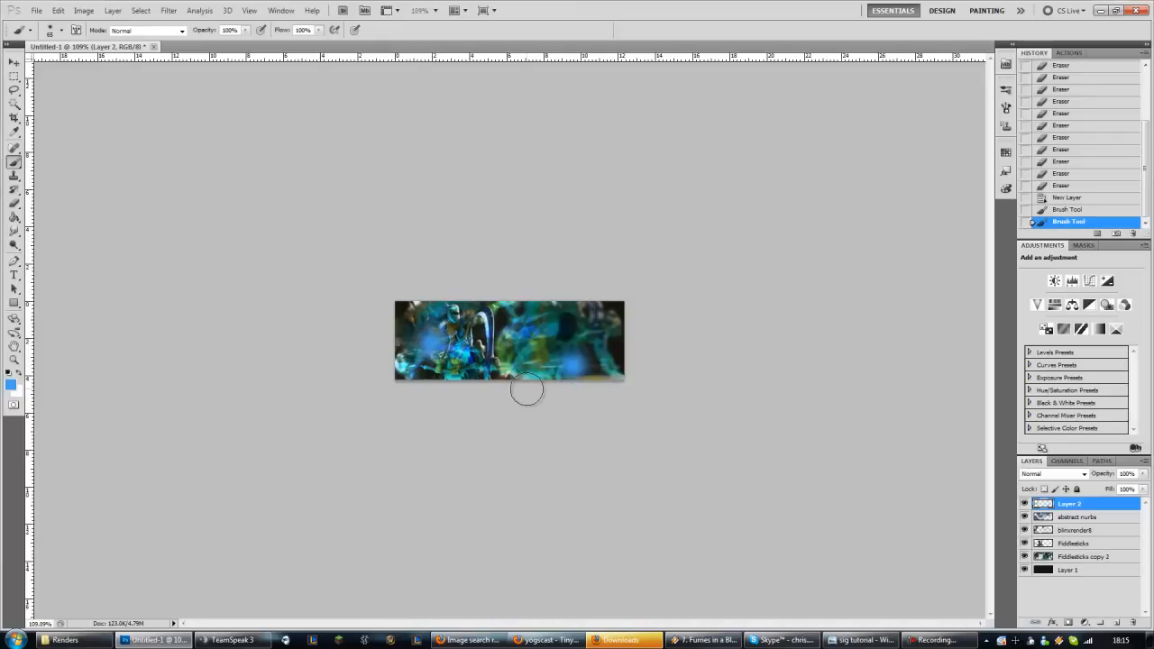
- Compare Overlay, Lighten, Screen, Color Dodge and Lighter Color blending on the blue dab layer, and settle on Linear Dodge (Add)
left_click(14, 62)
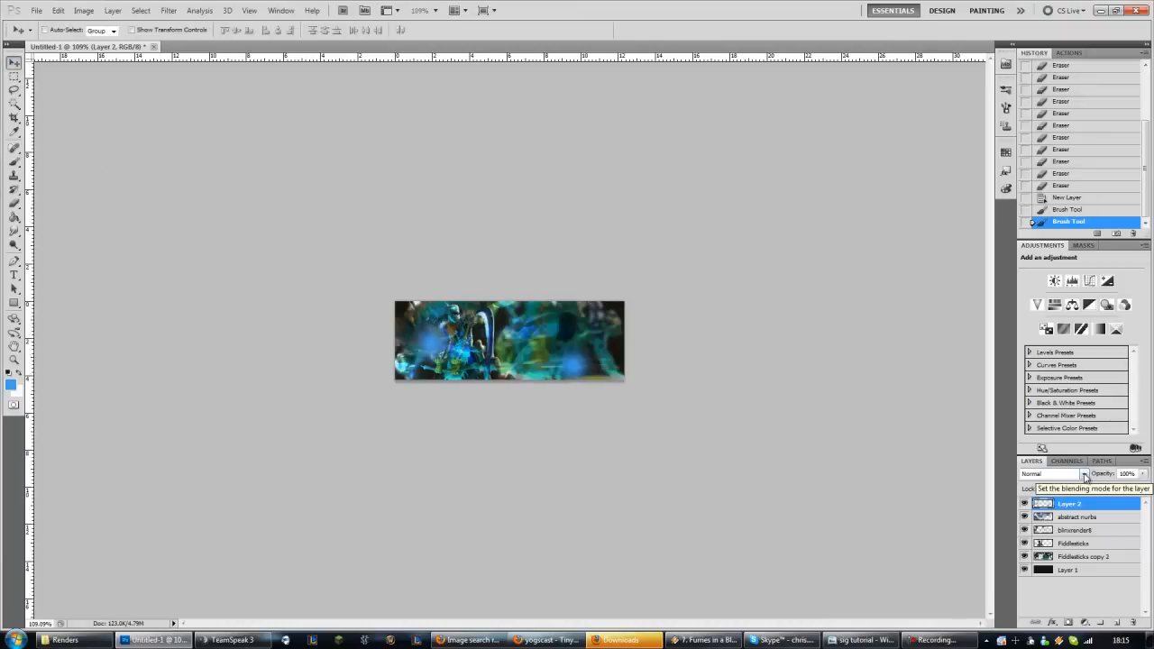
left_click(1086, 475)
left_click(1057, 316)
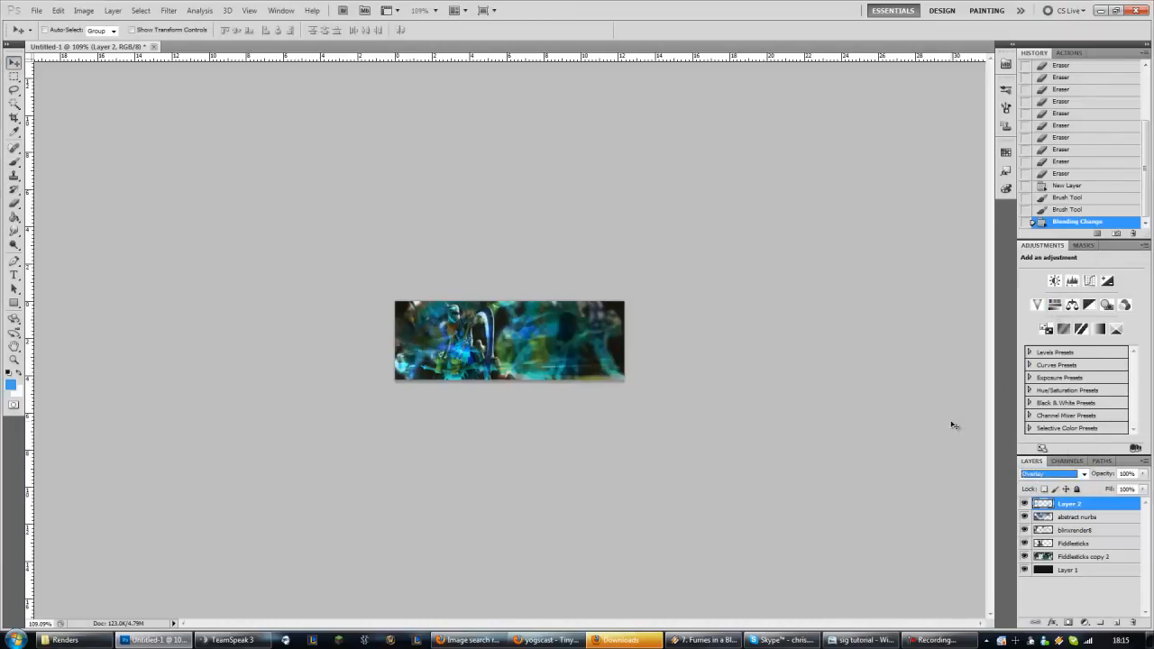
left_click(1077, 475)
left_click(1050, 256)
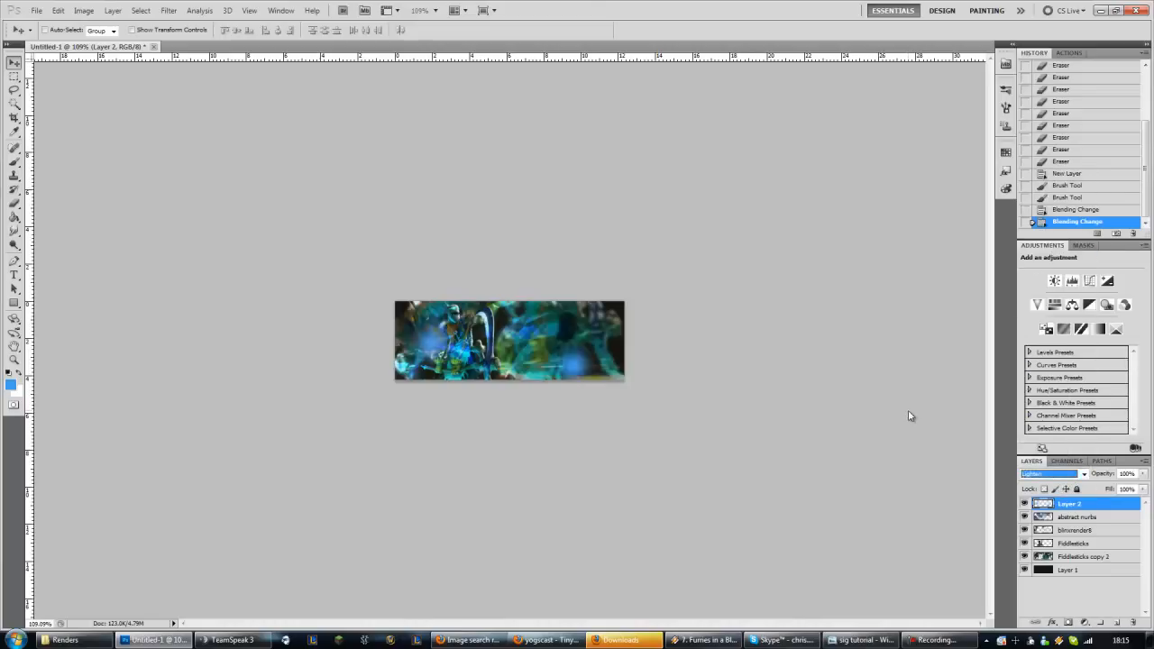
key("Down")
key("Down")
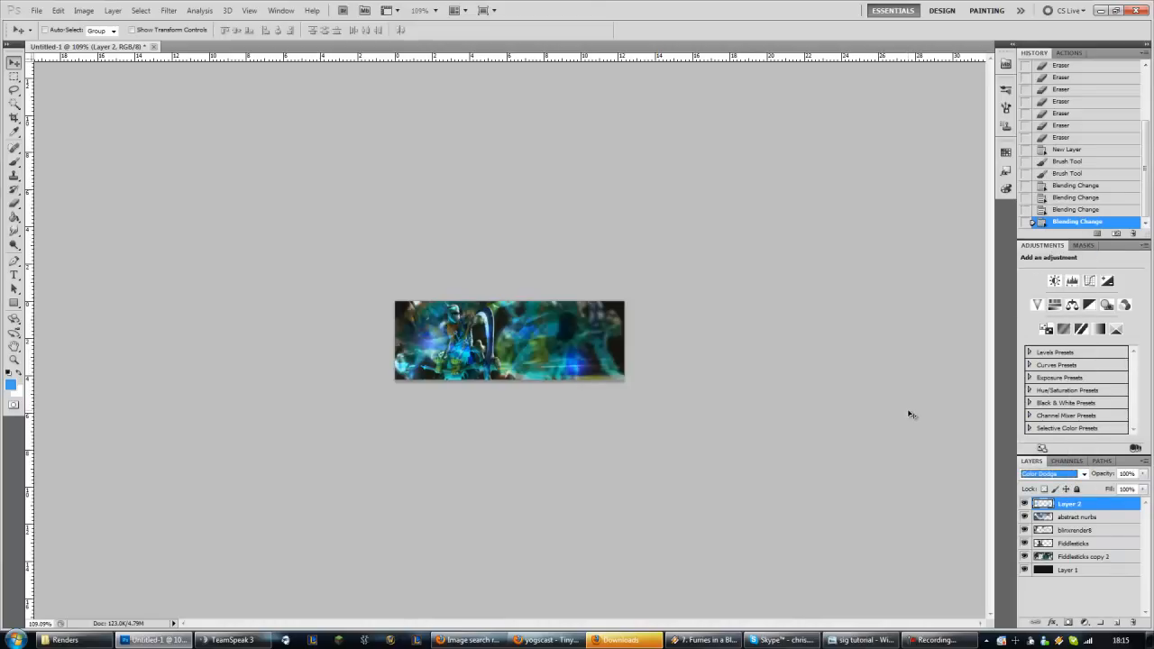
key("Up")
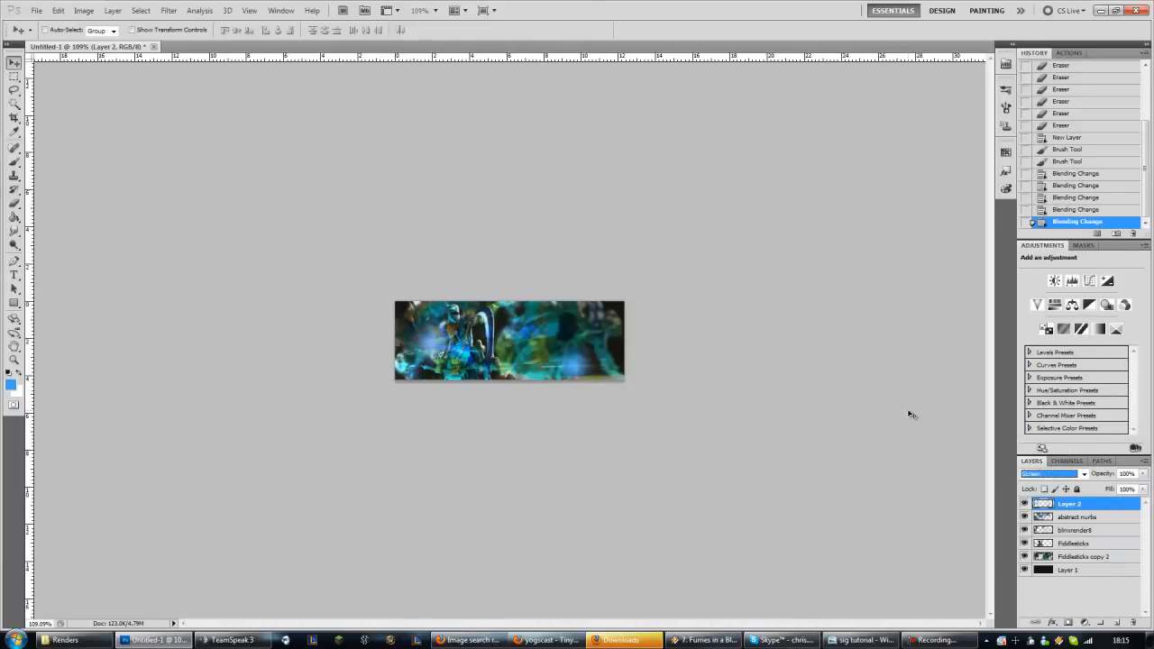
key("Down")
key("Down")
key("Up")
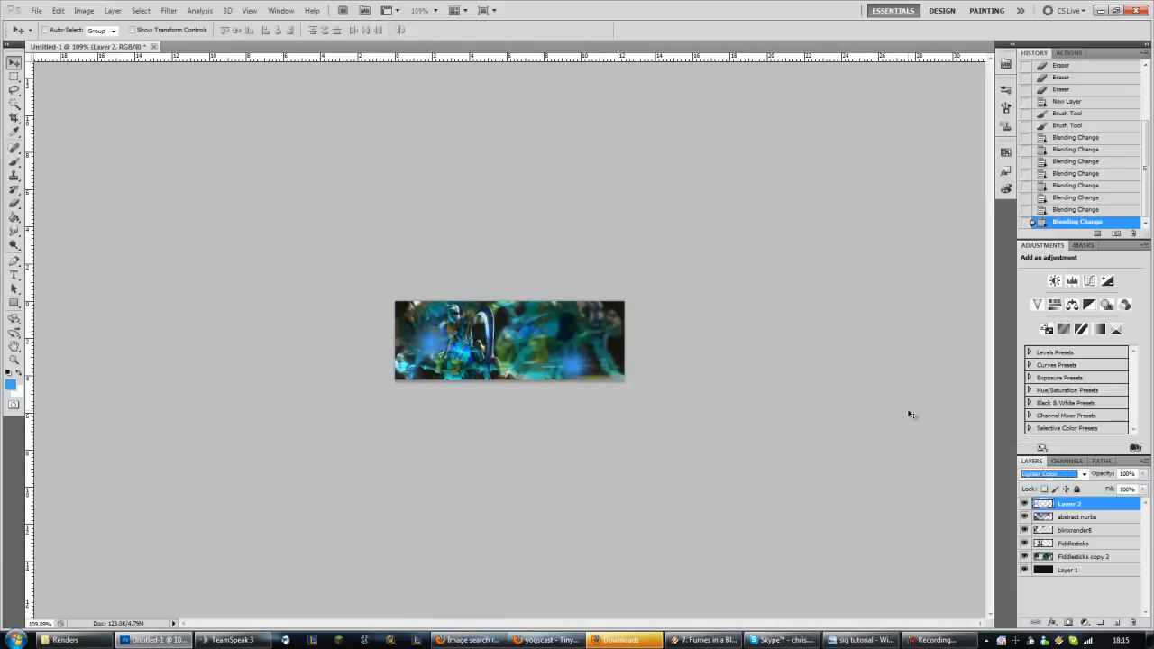
key("Down")
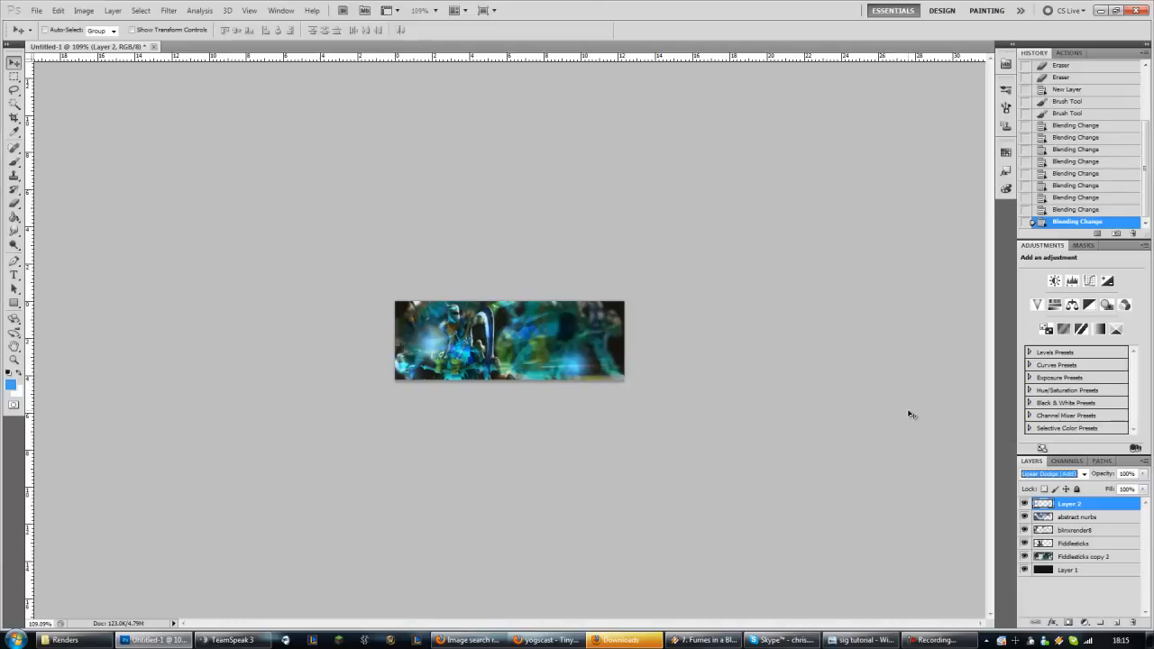
- Lower the opacity of the blue dab layer to 80%
left_click(1106, 476)
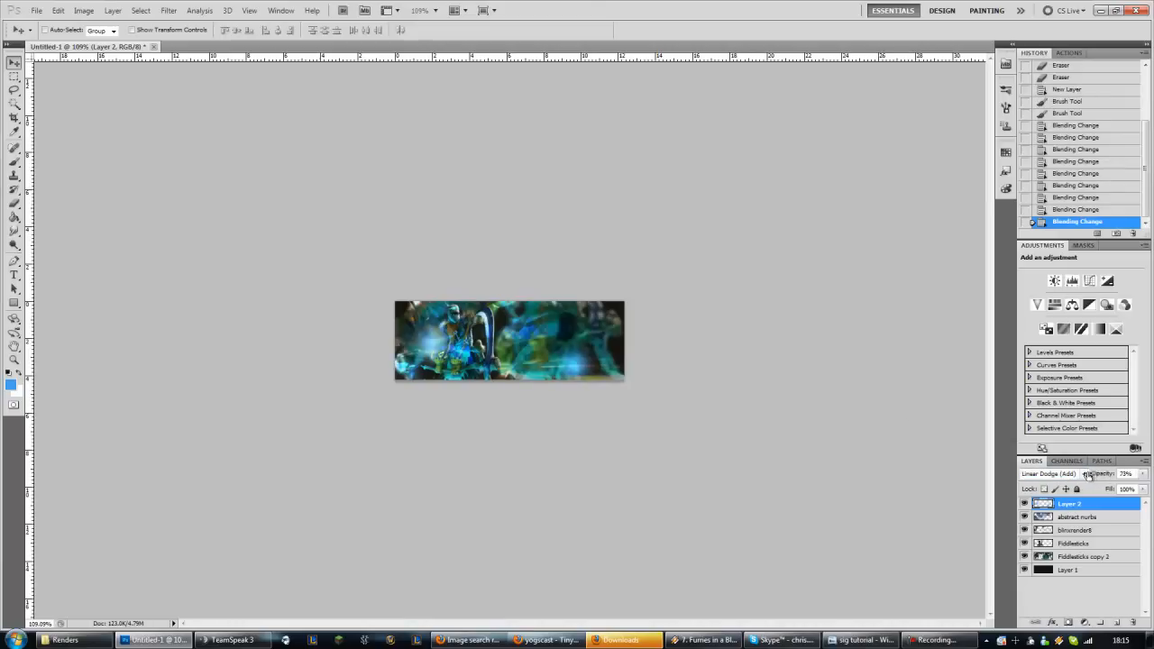
left_click_drag(1089, 475, 1092, 476)
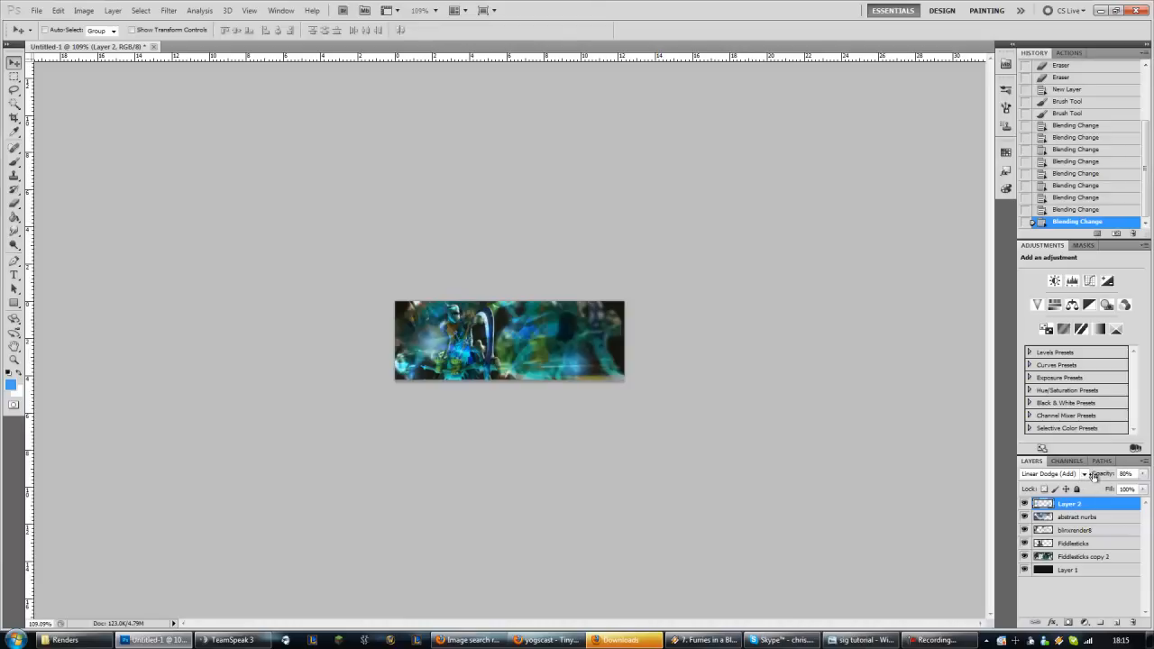
left_click_drag(1094, 476, 1095, 476)
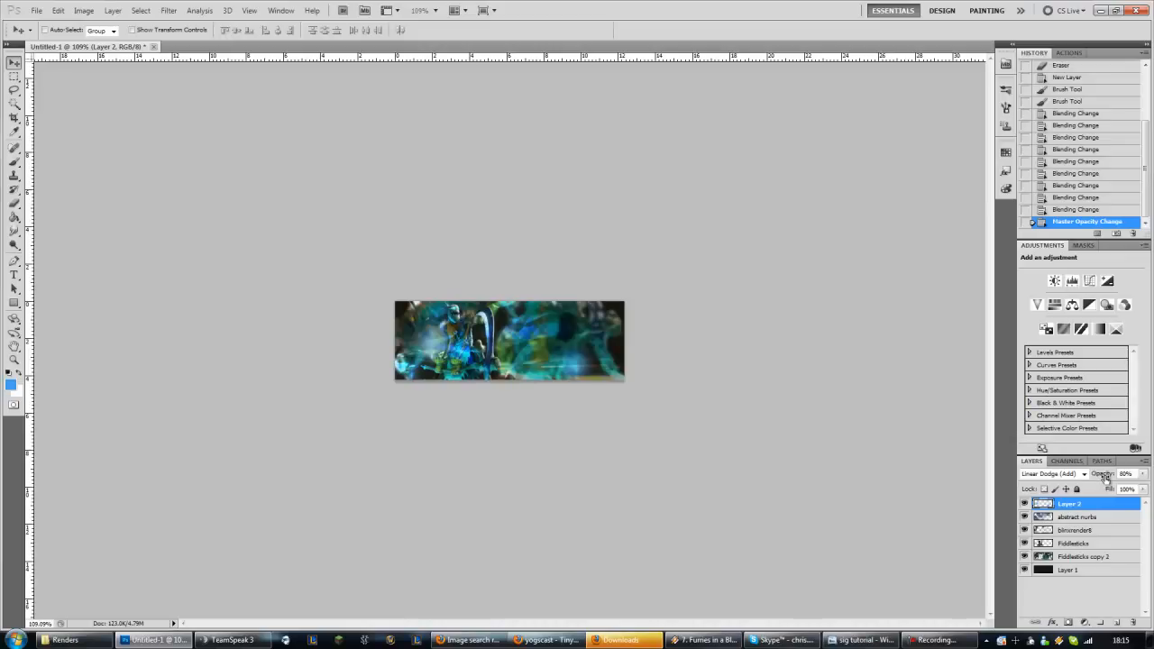
- Add a new top layer and fill it using Apply Image with the Merged layer, RGB channel, Multiply blending and 100% opacity
left_click(1117, 623)
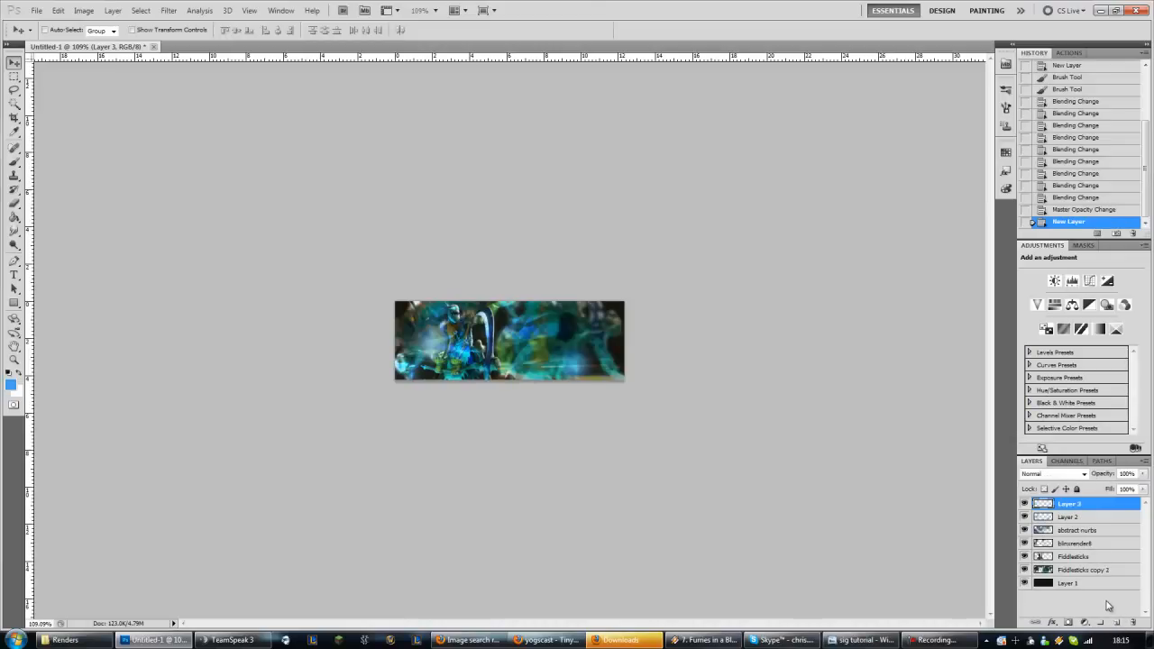
left_click(83, 10)
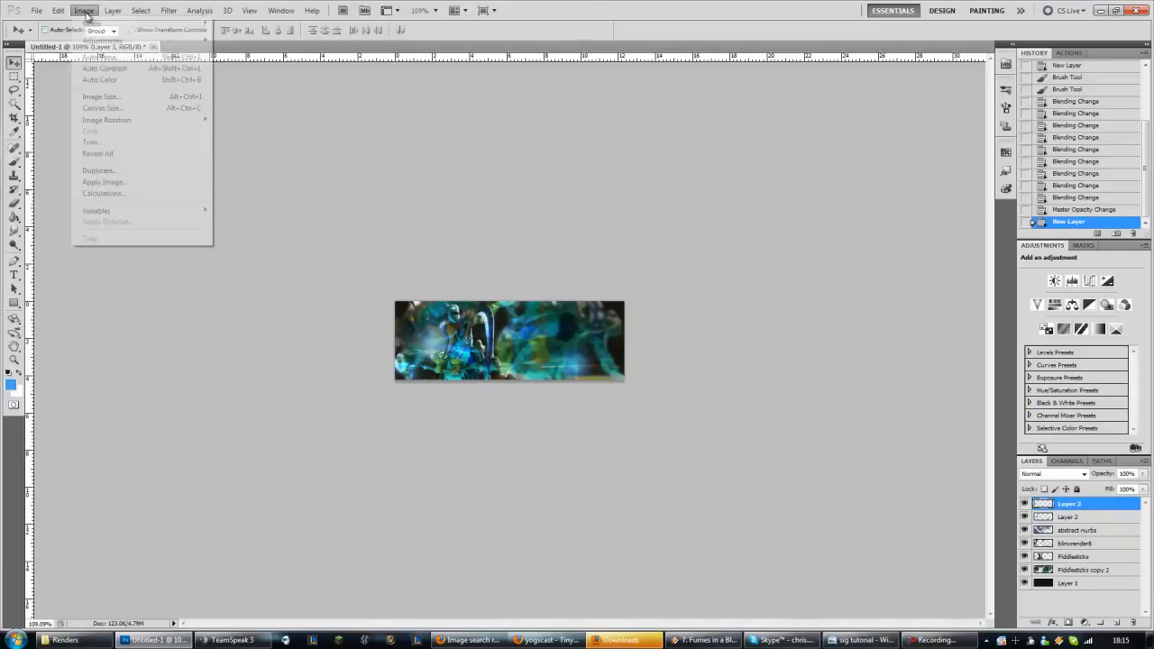
left_click(114, 186)
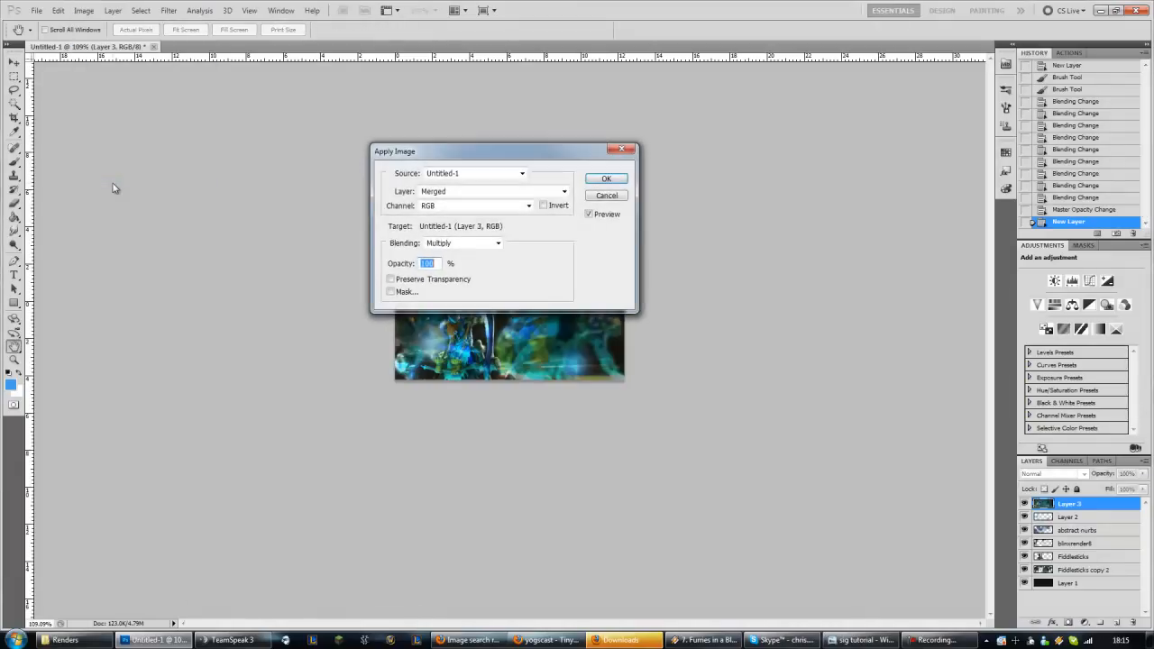
left_click(599, 179)
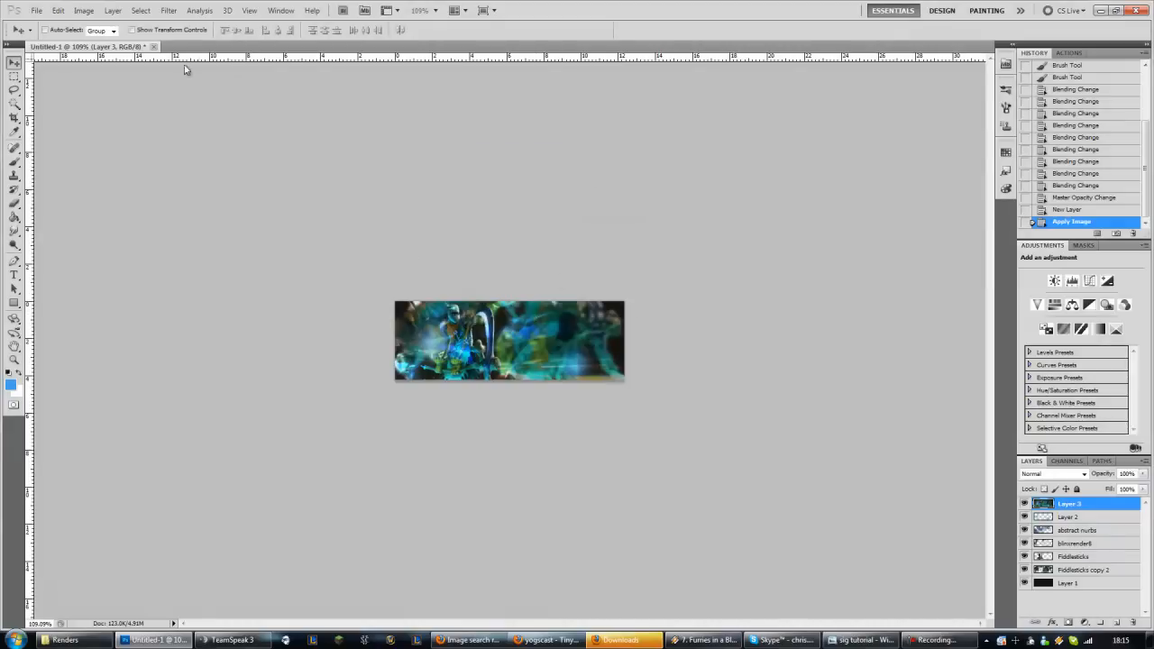
- Try a 2-pixel Gaussian Blur on the merged top layer twice, reverting to the Apply Image state each time
left_click(113, 11)
mouse_move(173, 14)
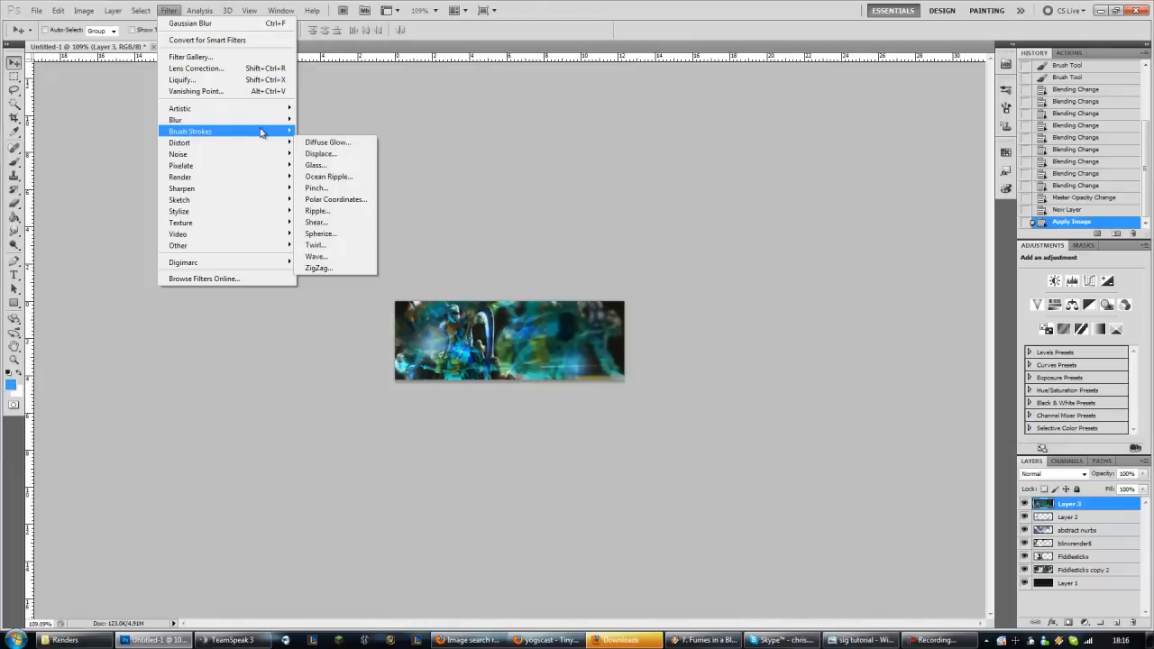
mouse_move(262, 125)
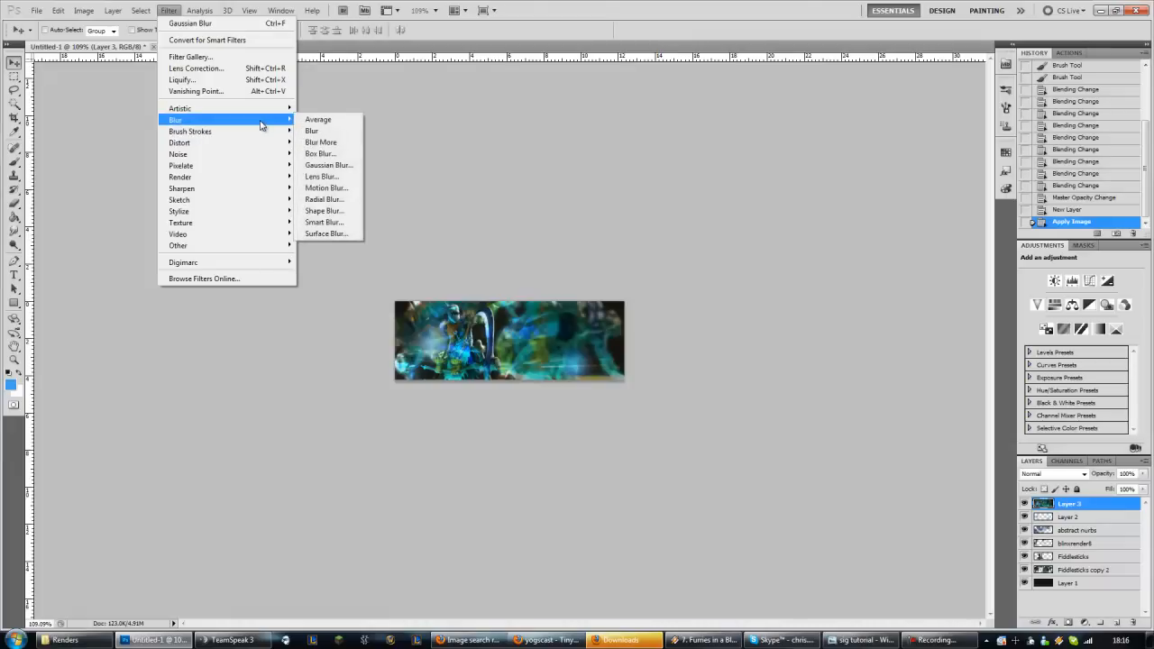
left_click(328, 165)
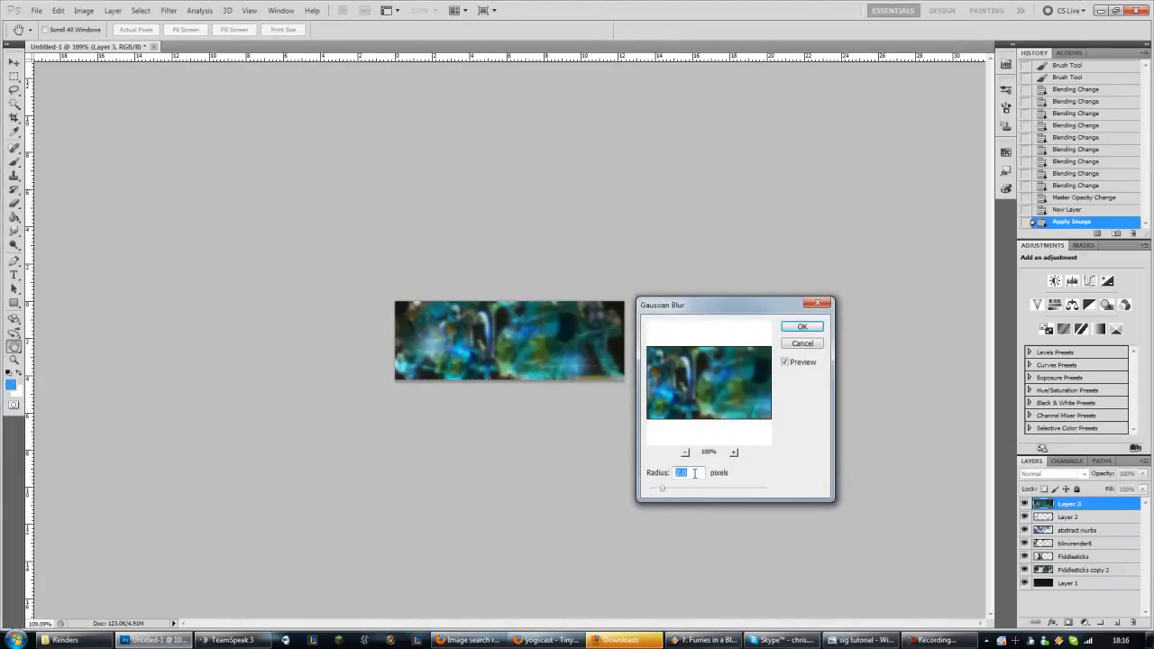
key("Return")
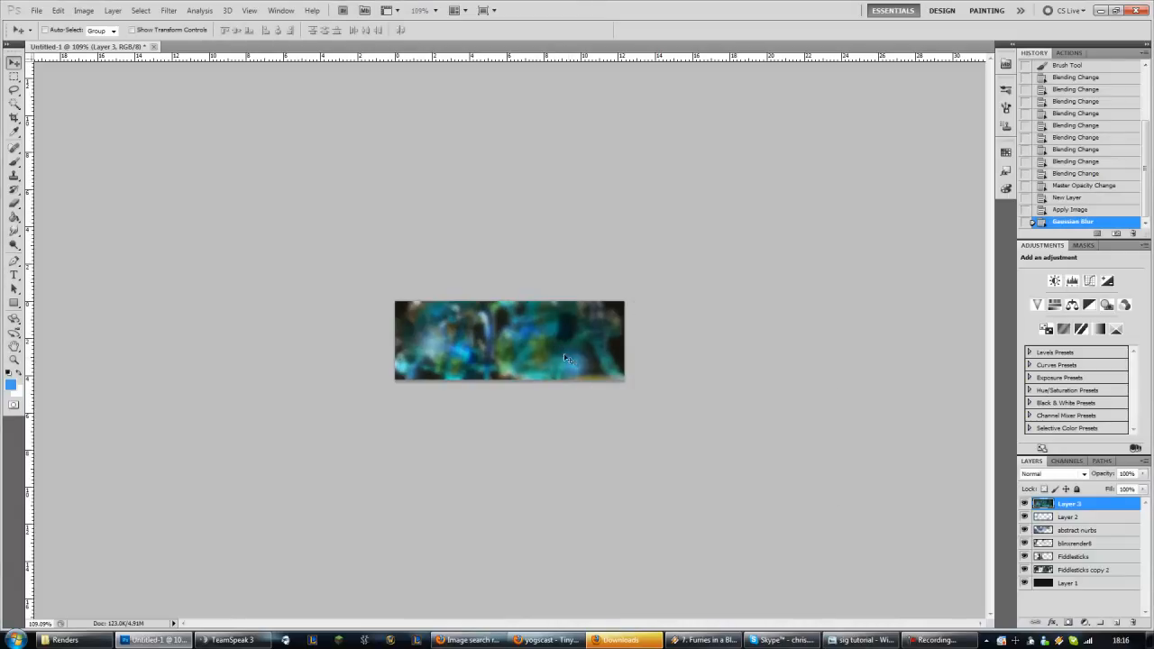
left_click(1090, 211)
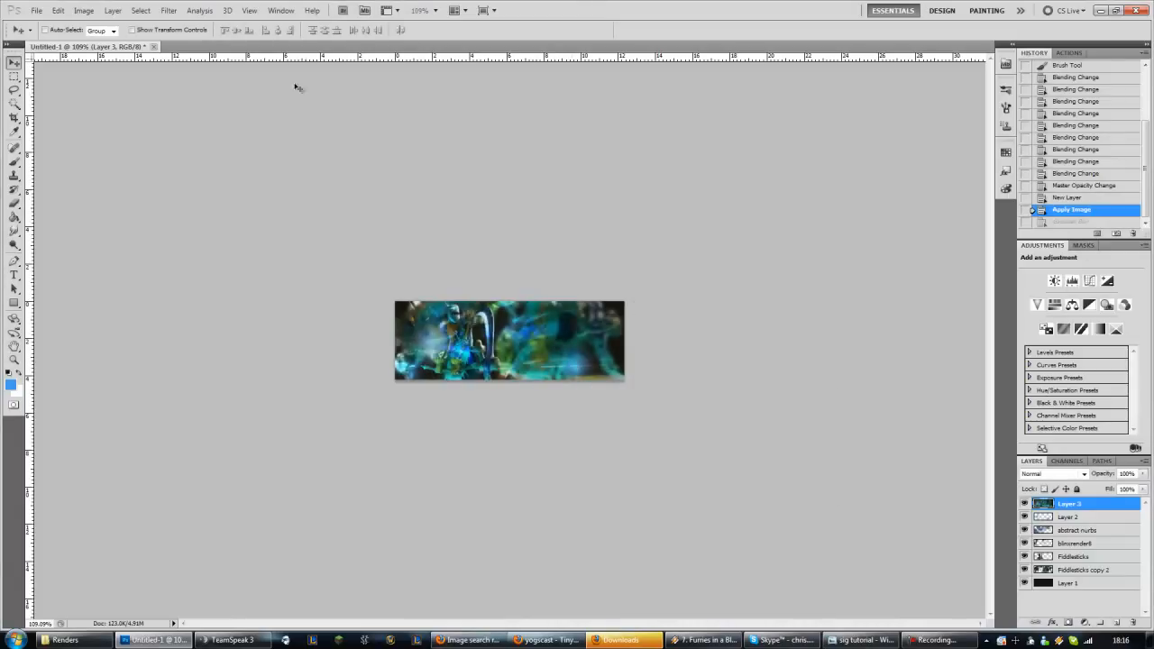
left_click(169, 11)
left_click(182, 24)
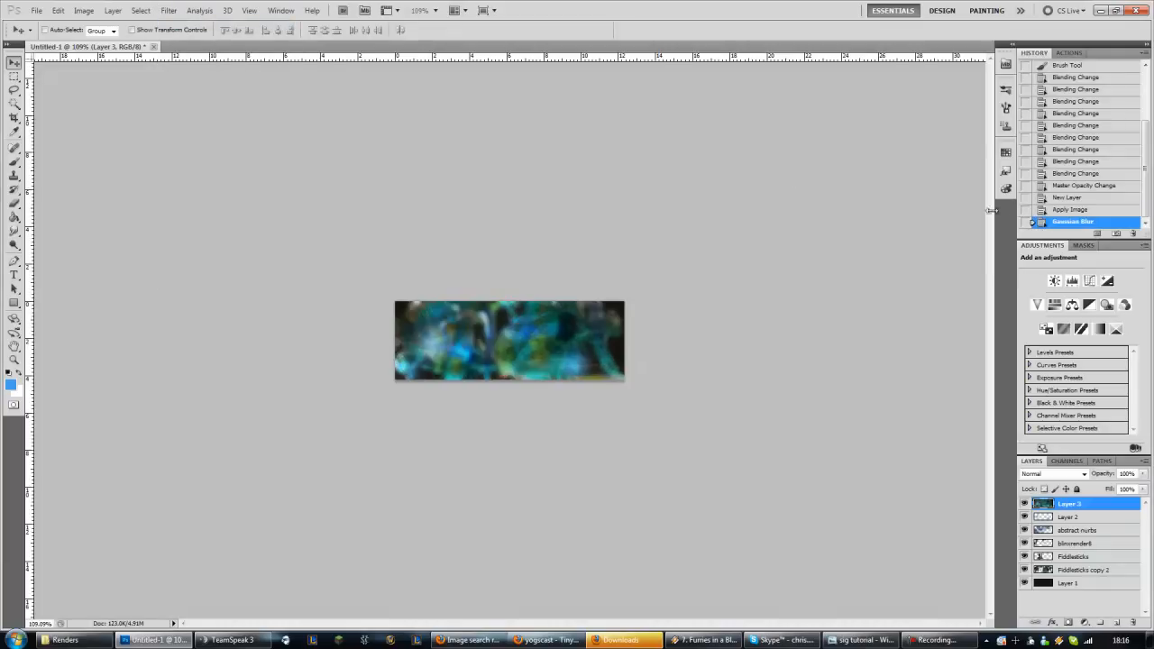
left_click(1065, 210)
- Apply a slightly weaker Gaussian Blur to the merged top layer
left_click(169, 11)
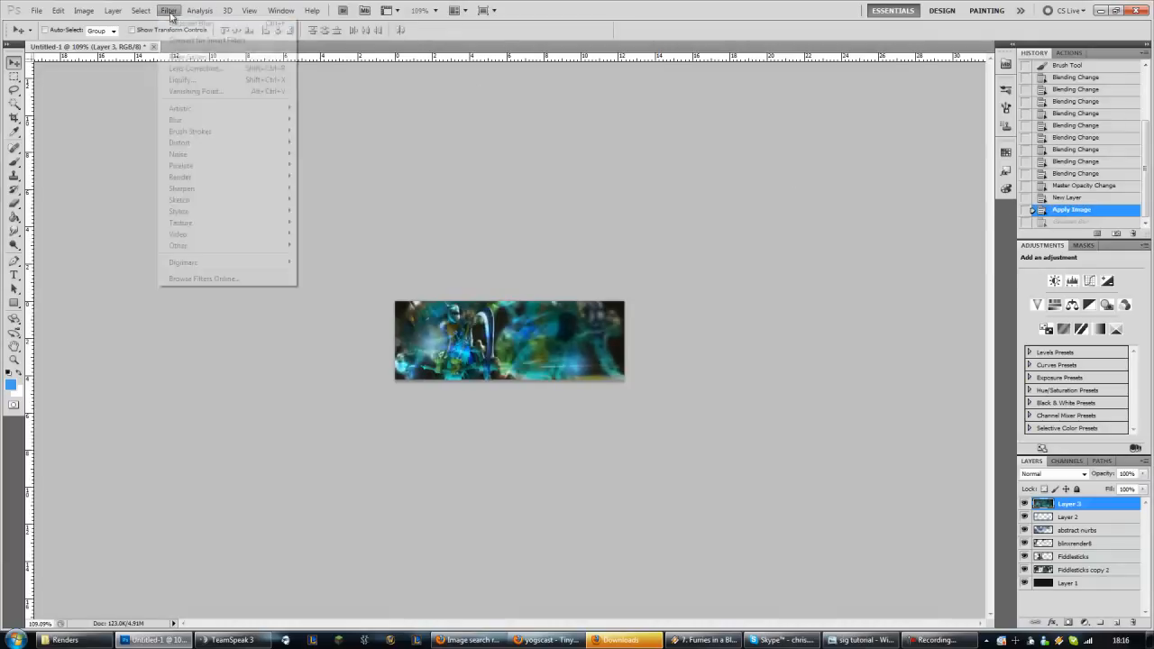
mouse_move(251, 126)
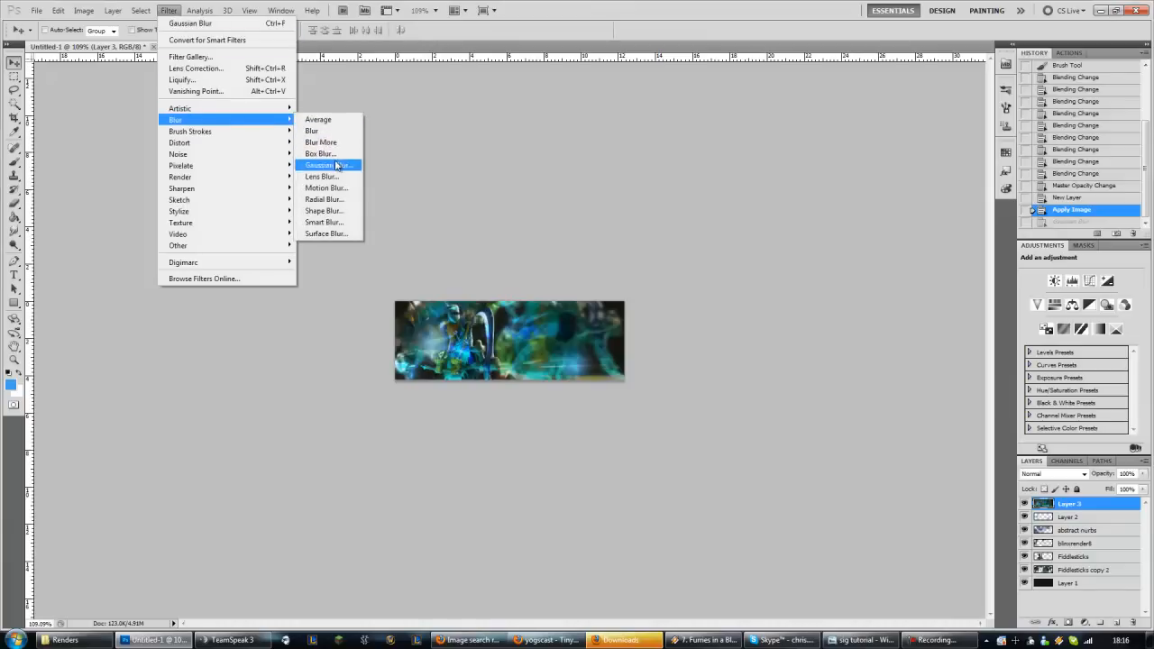
left_click(330, 166)
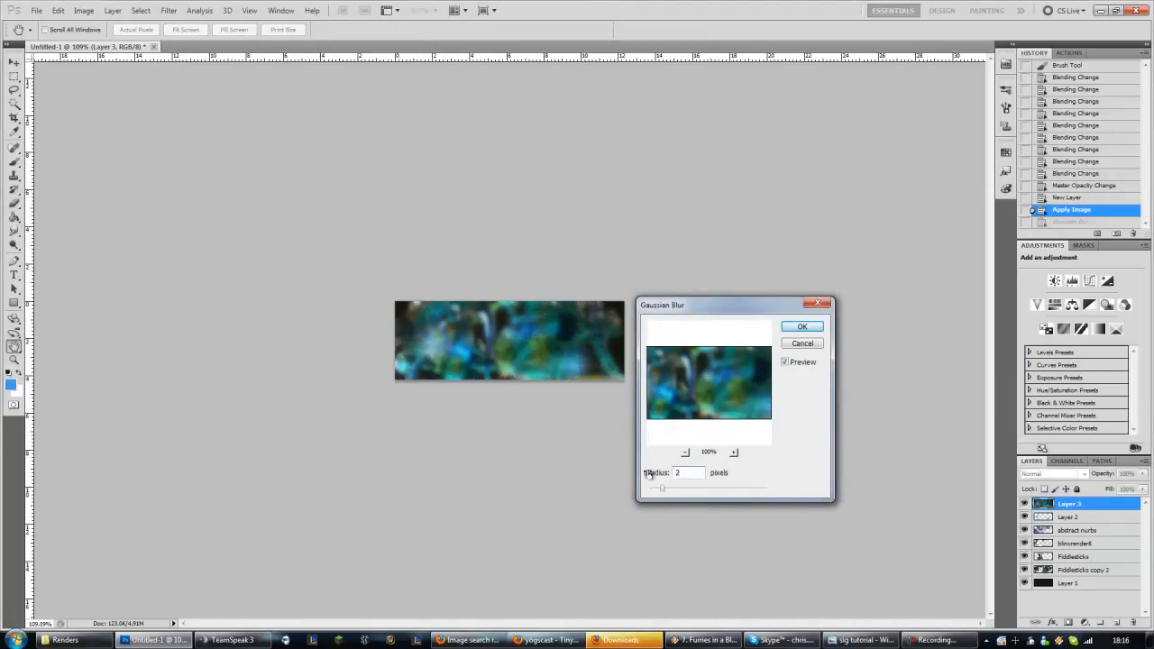
key("Return")
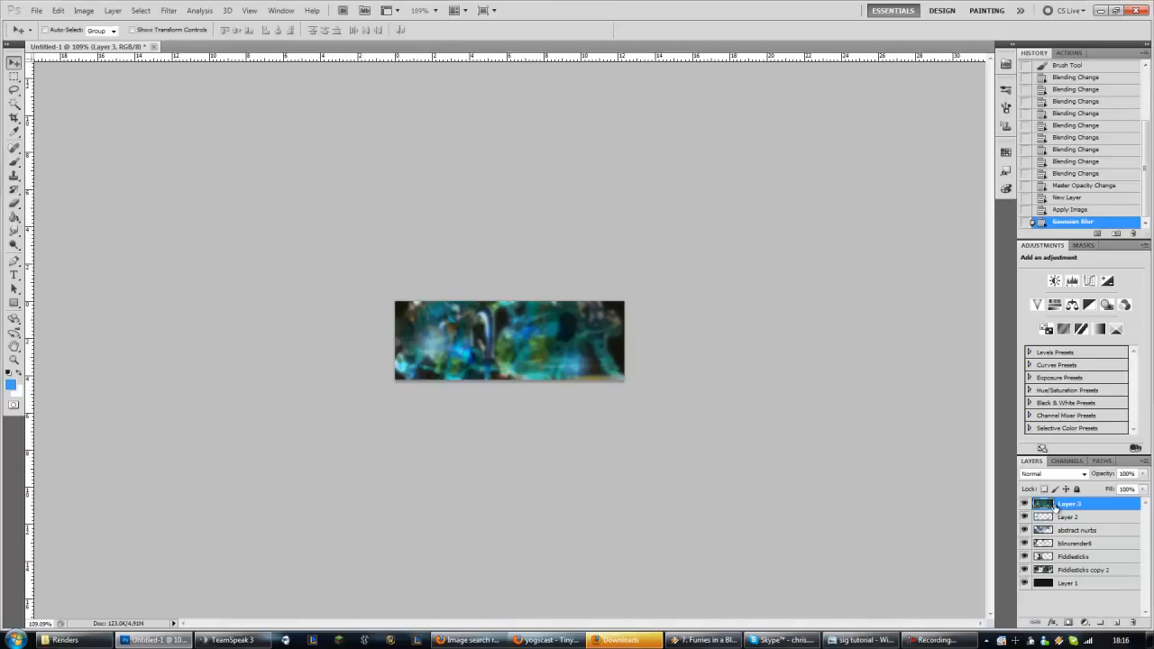
- Erase the blurred top layer over Fiddlesticks' head using a soft 20 px Eraser with 0% hardness at 100% opacity
left_click(14, 204)
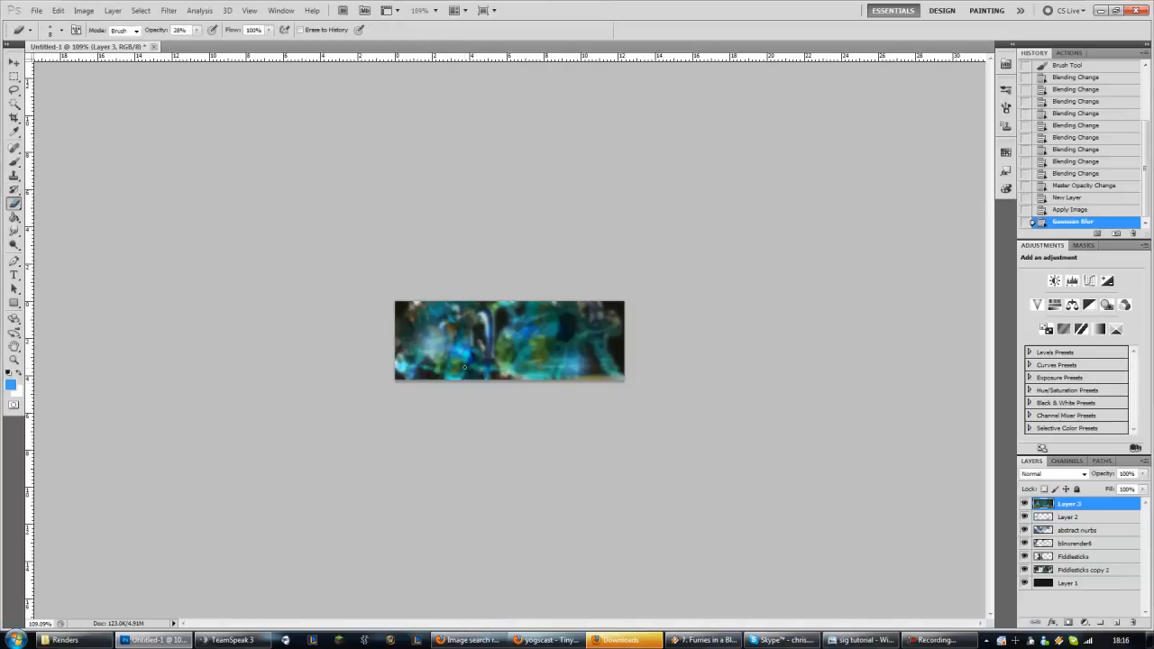
right_click(484, 345)
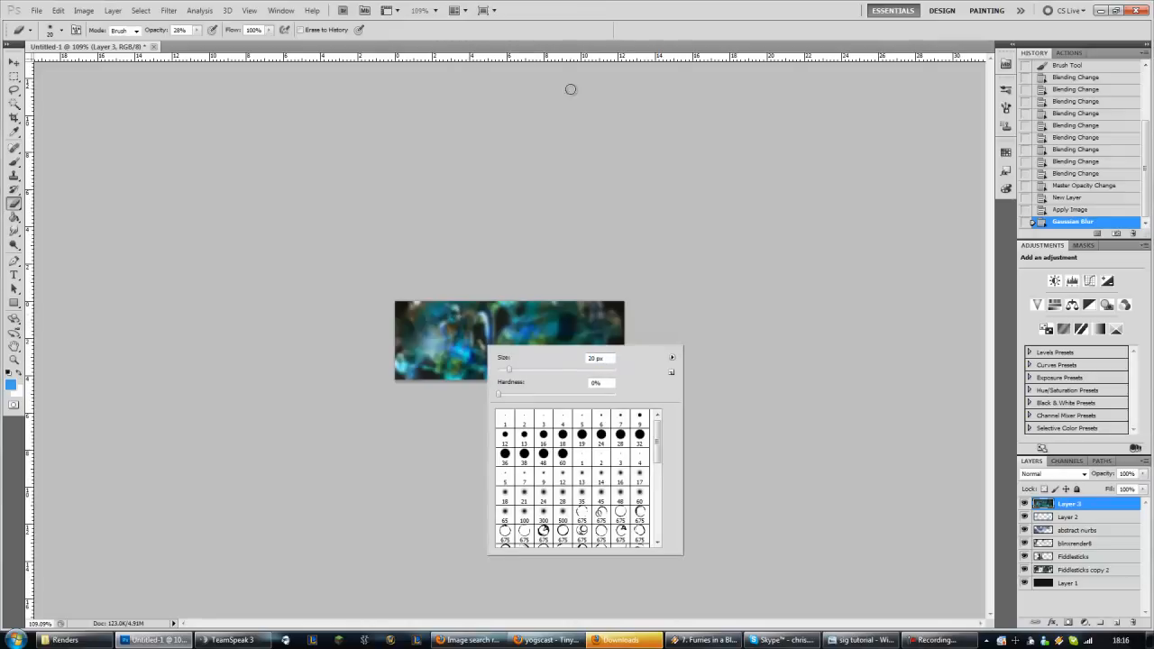
left_click(577, 38)
scroll(434, 332, "up", 5)
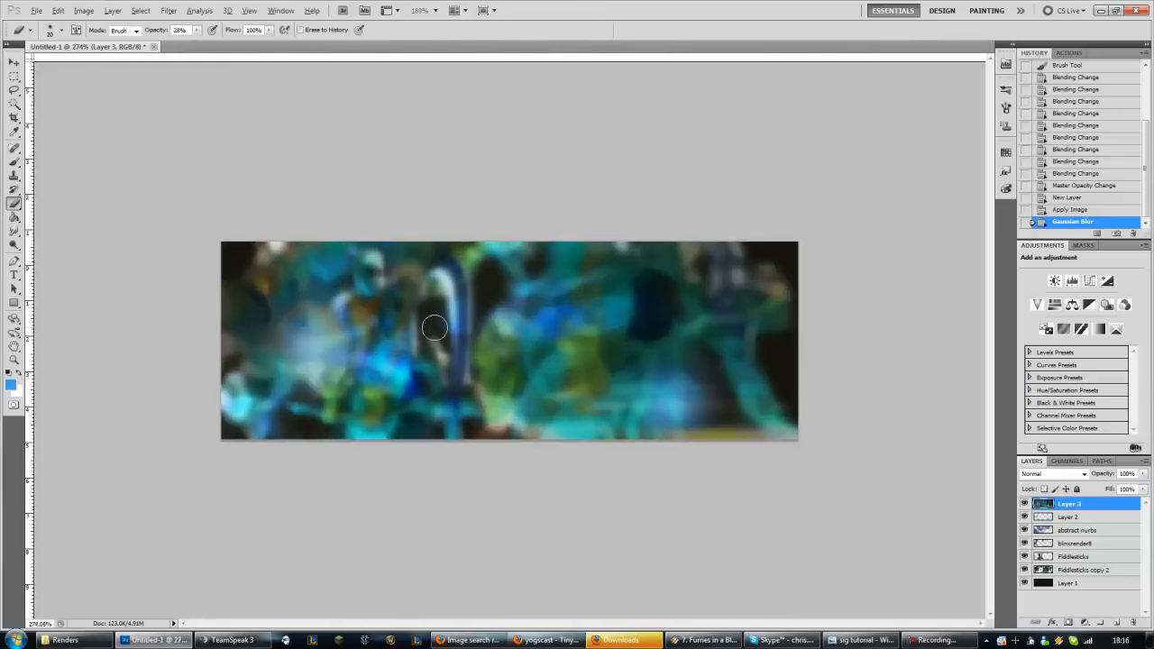
scroll(240, 307, "up", 2)
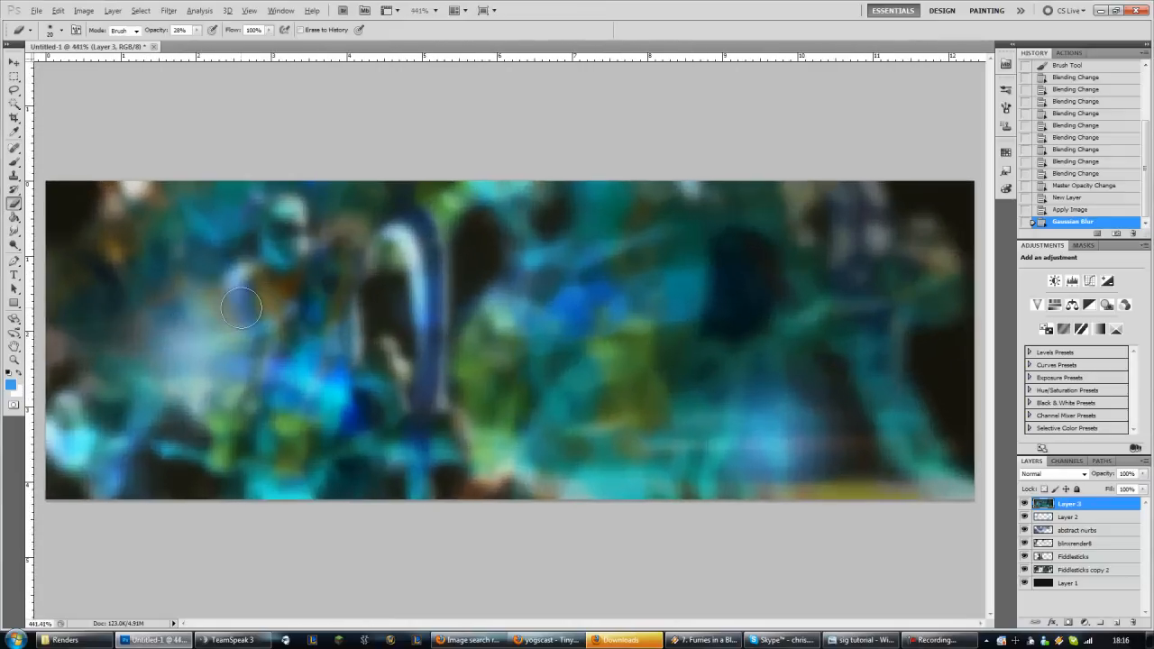
scroll(243, 306, "down", 2)
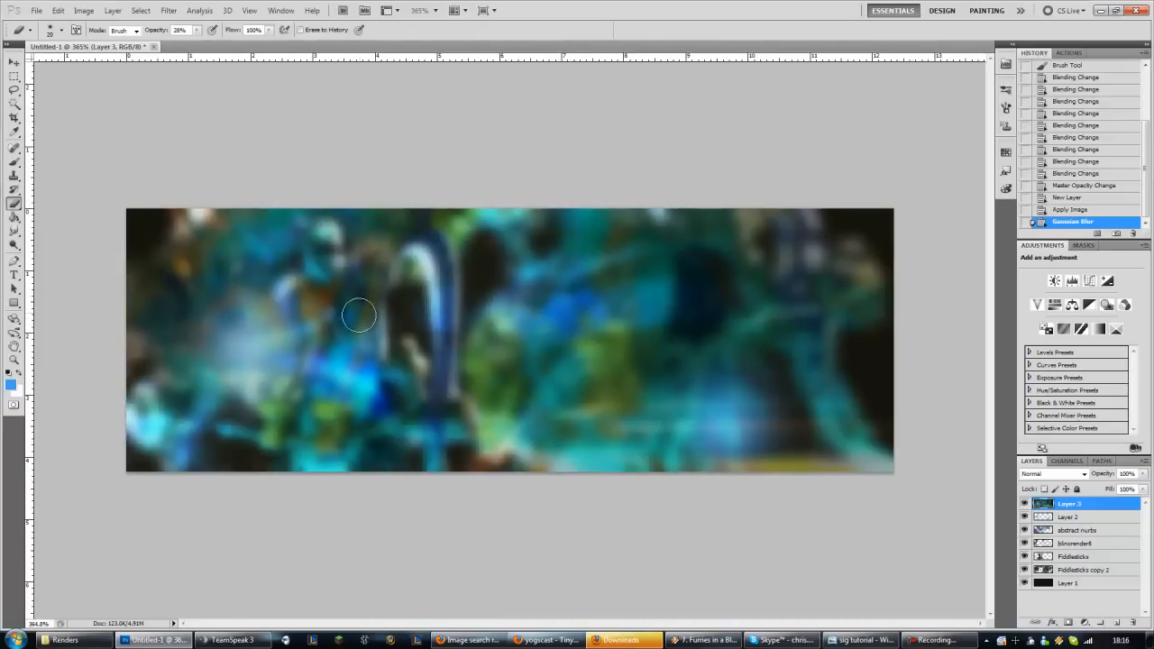
left_click_drag(334, 282, 322, 237)
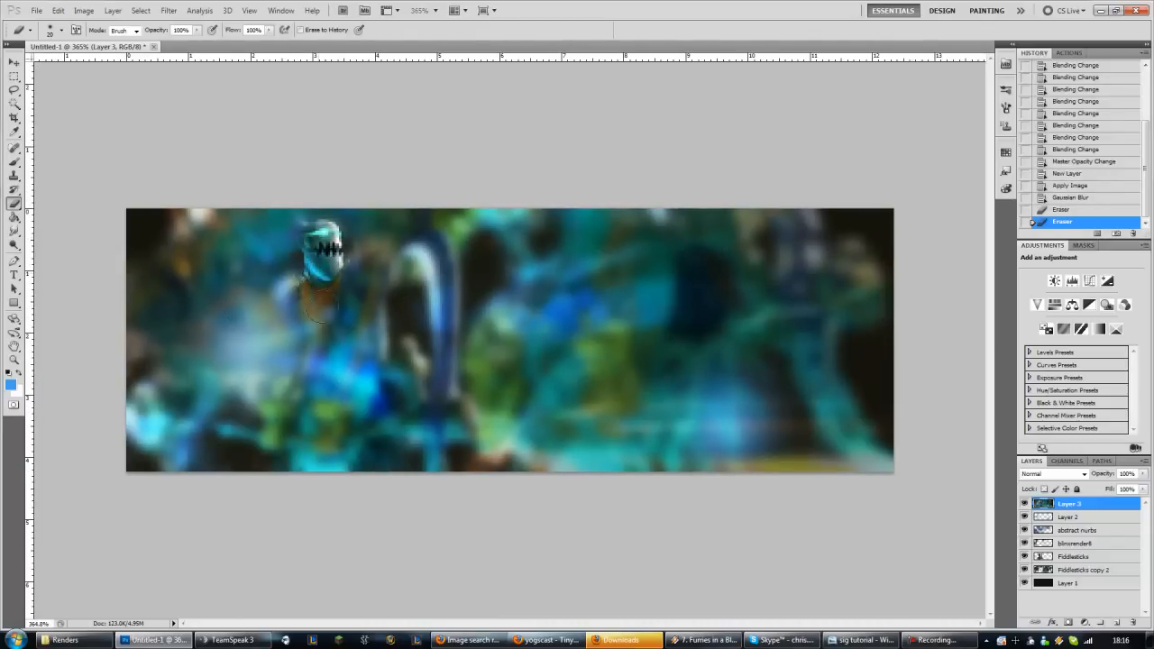
- Erase the blurred top layer over Fiddlesticks' torso, arms, hands, lower body and scythe
mouse_move(320, 306)
left_mouse_down()
mouse_move(297, 320)
mouse_move(289, 288)
mouse_move(343, 347)
mouse_move(361, 298)
mouse_move(411, 260)
mouse_move(424, 257)
mouse_move(431, 293)
mouse_move(447, 239)
mouse_move(446, 365)
mouse_move(427, 436)
mouse_move(446, 466)
left_mouse_up()
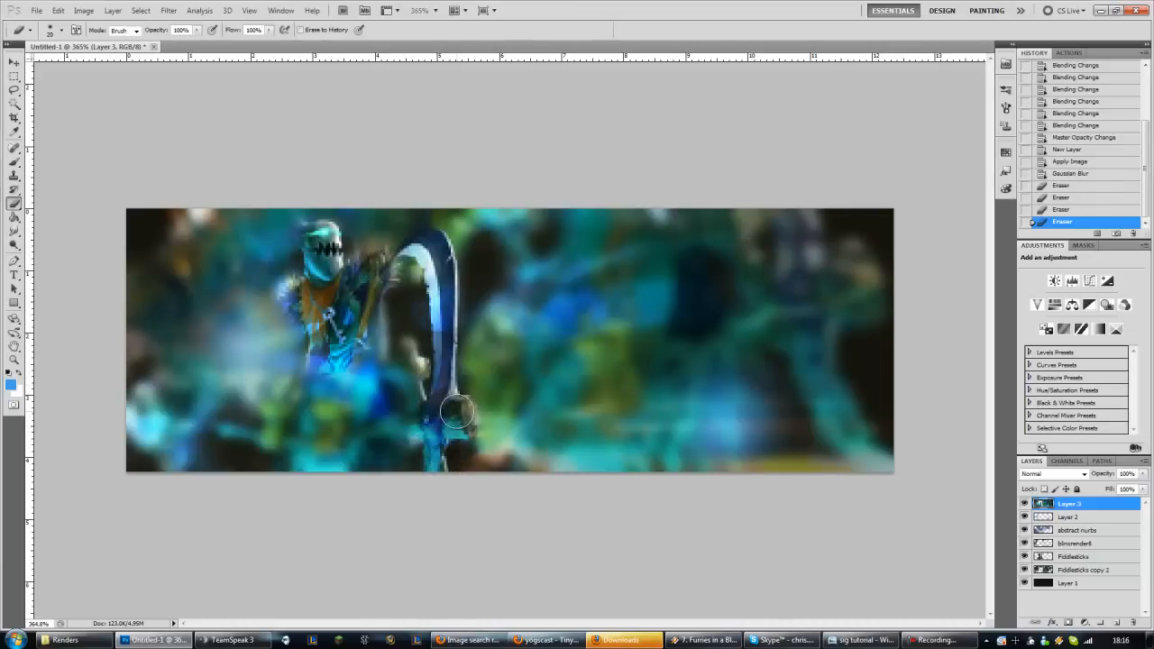
mouse_move(432, 428)
left_mouse_down()
mouse_move(373, 435)
mouse_move(416, 408)
mouse_move(359, 314)
mouse_move(360, 384)
mouse_move(377, 272)
left_mouse_up()
left_click_drag(378, 272, 364, 289)
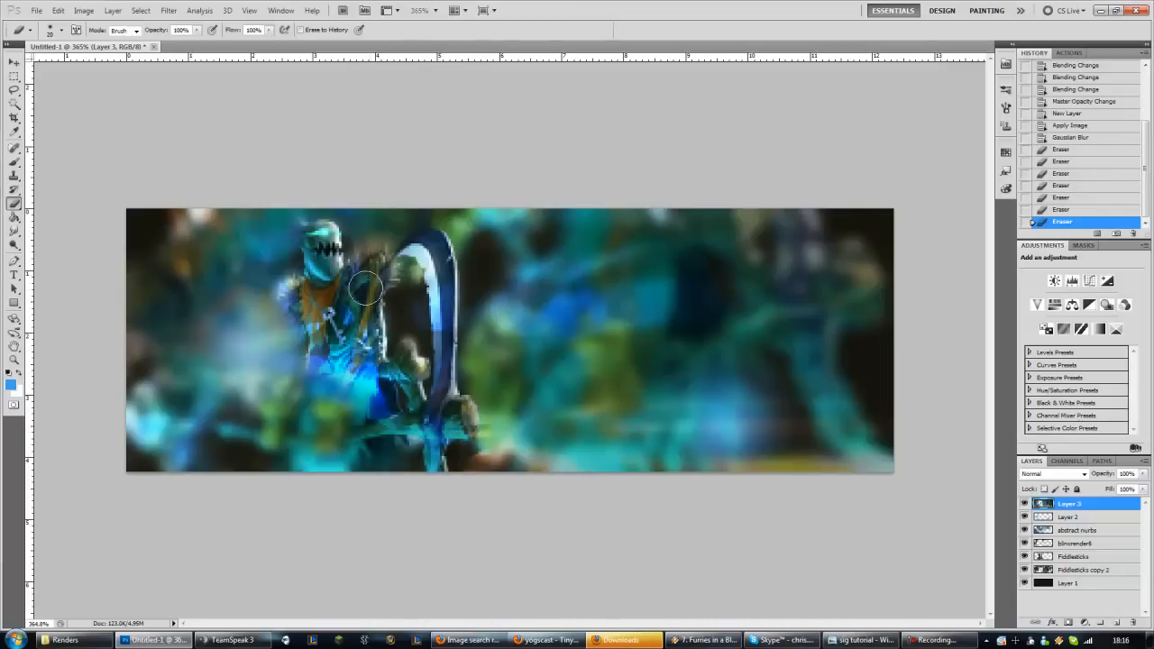
mouse_move(312, 320)
left_mouse_down()
mouse_move(322, 314)
mouse_move(286, 293)
mouse_move(319, 287)
mouse_move(317, 249)
left_mouse_up()
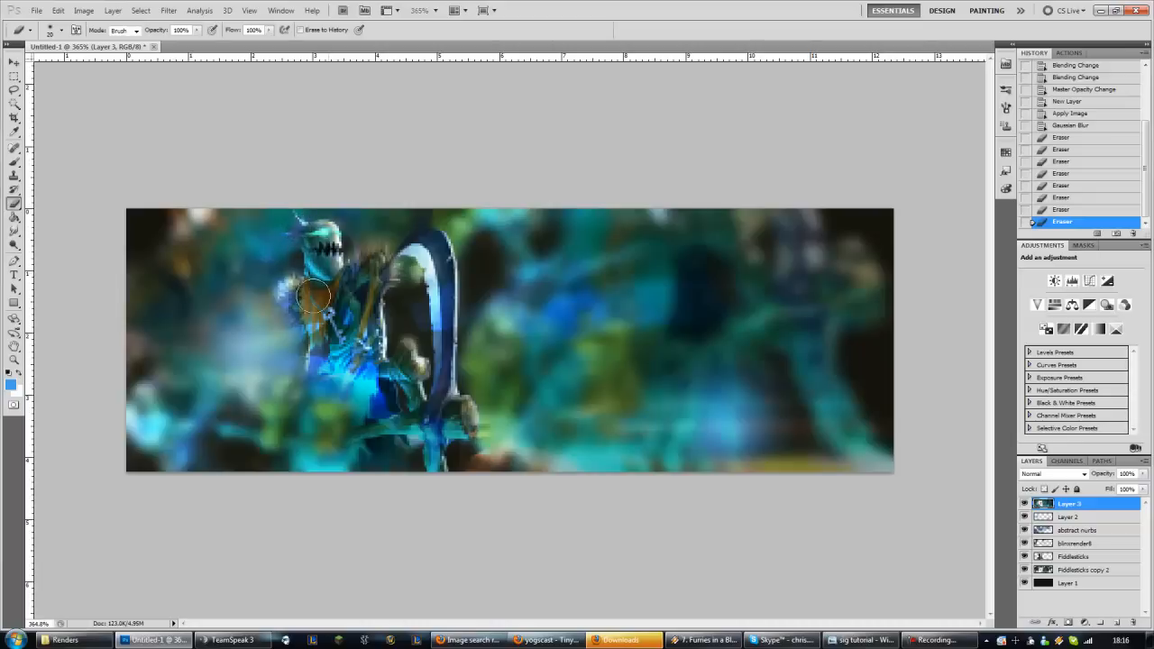
mouse_move(322, 394)
left_mouse_down()
mouse_move(318, 436)
mouse_move(281, 439)
mouse_move(320, 457)
mouse_move(258, 437)
mouse_move(282, 406)
mouse_move(295, 311)
mouse_move(281, 432)
mouse_move(322, 427)
mouse_move(356, 453)
mouse_move(370, 438)
mouse_move(396, 467)
mouse_move(369, 357)
mouse_move(343, 395)
mouse_move(305, 359)
mouse_move(379, 433)
mouse_move(384, 461)
mouse_move(354, 380)
left_mouse_up()
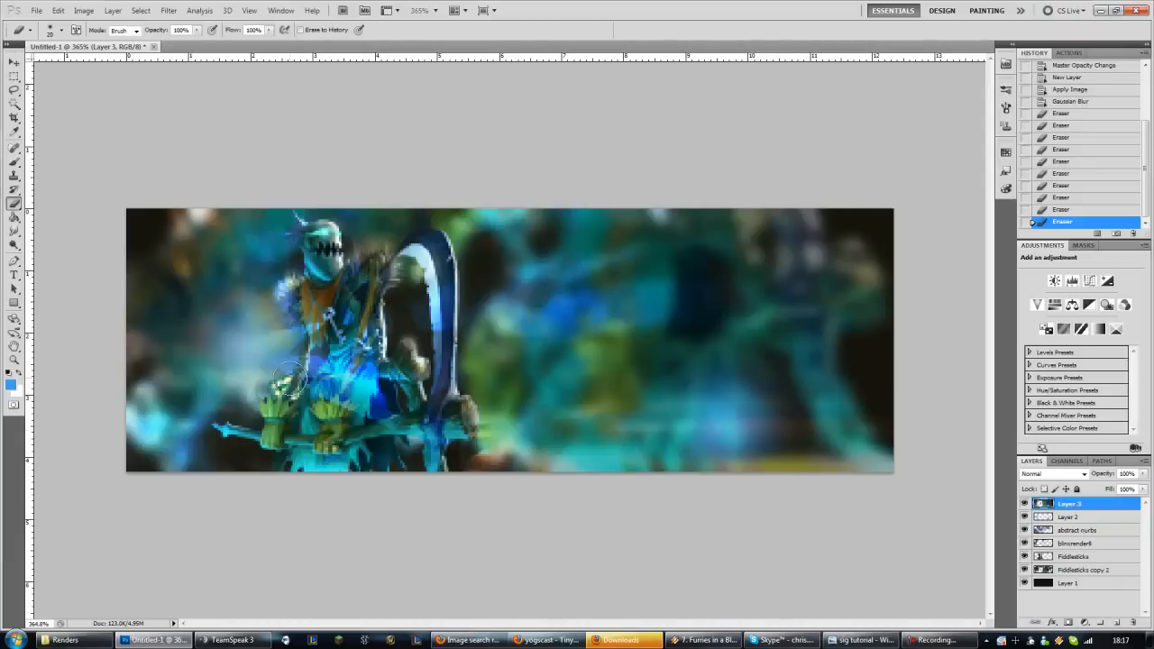
mouse_move(317, 386)
left_mouse_down()
mouse_move(336, 324)
mouse_move(295, 289)
mouse_move(299, 392)
mouse_move(374, 375)
left_mouse_up()
scroll(373, 369, "down", 5)
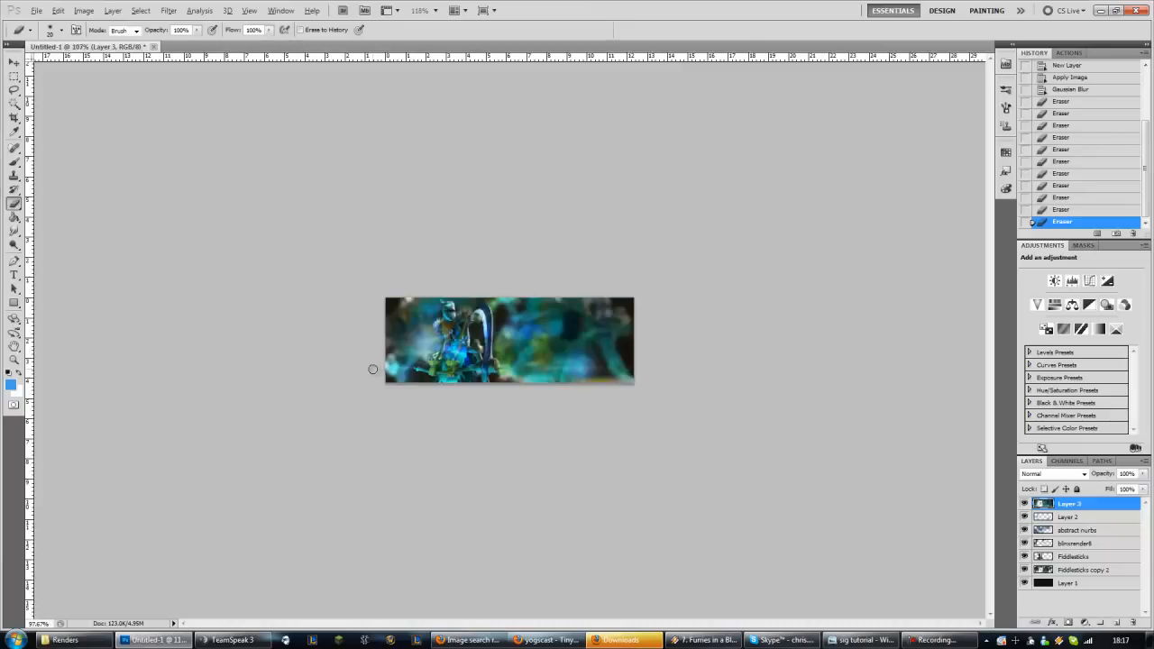
scroll(384, 361, "up", 3)
scroll(382, 361, "up", 1)
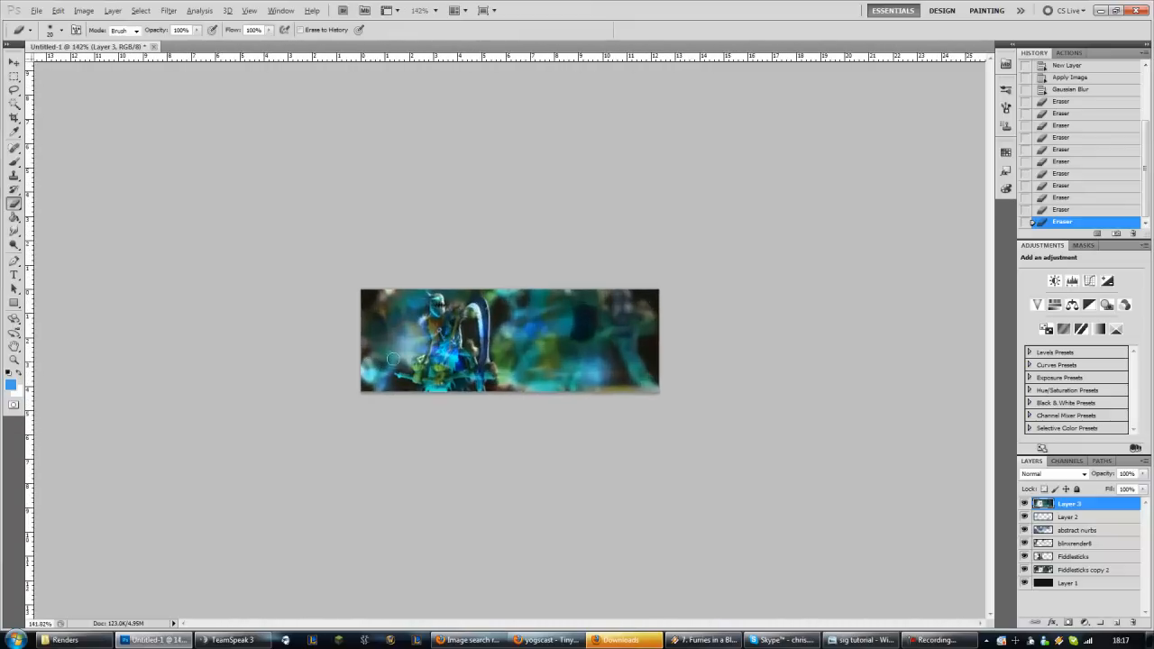
- Add a new top layer and place the GFX 058 render from the Abstract 3D folder
left_click(1116, 623)
left_click(36, 10)
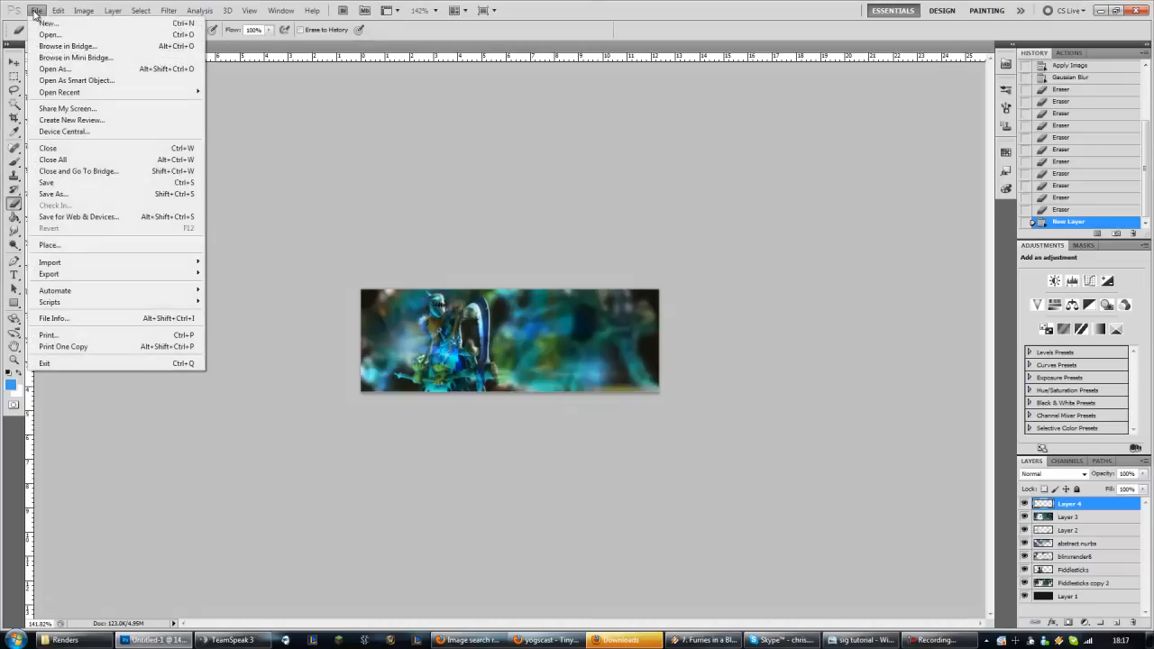
left_click(117, 246)
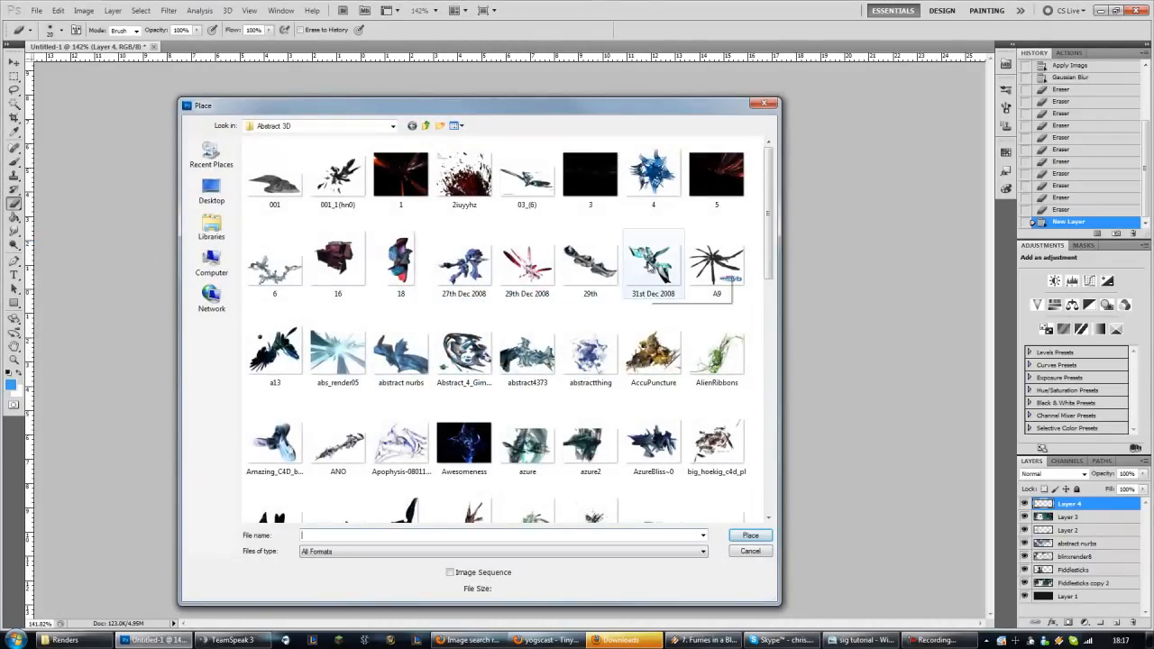
left_click_drag(674, 114, 672, 107)
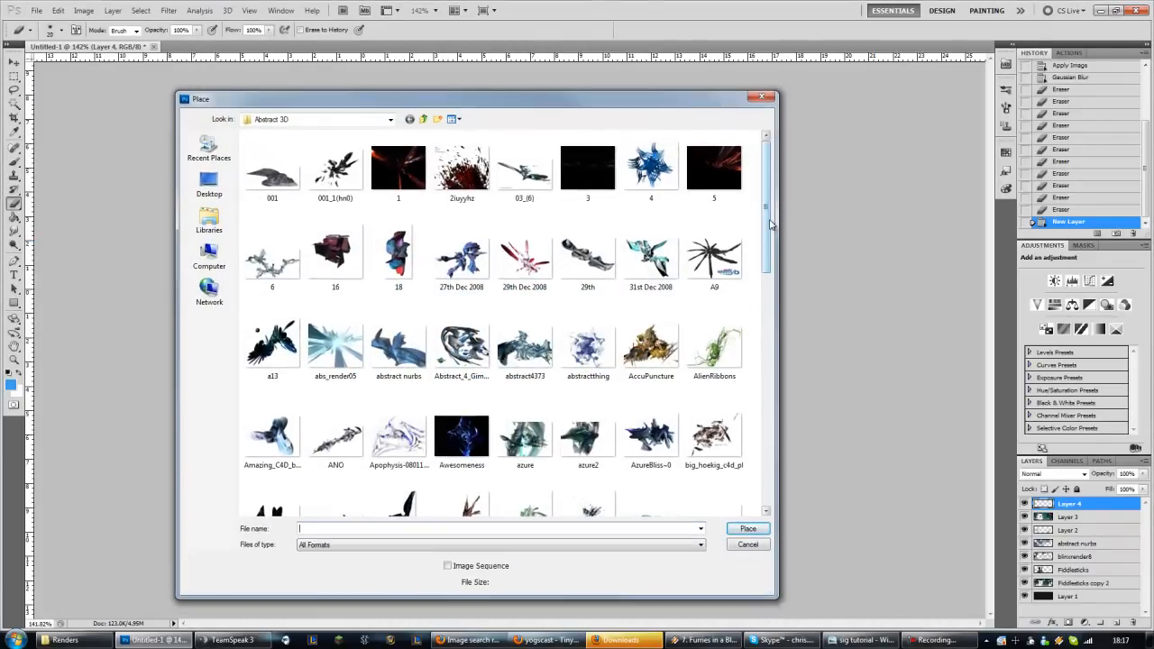
left_click_drag(769, 224, 770, 262)
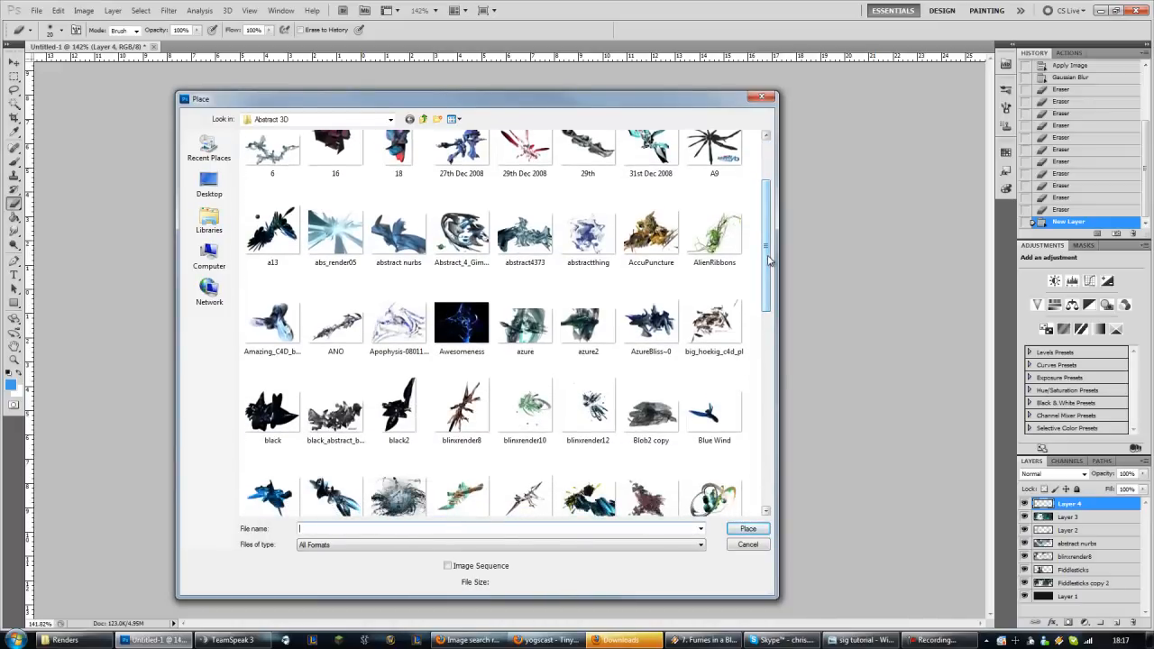
left_click_drag(598, 105, 561, 136)
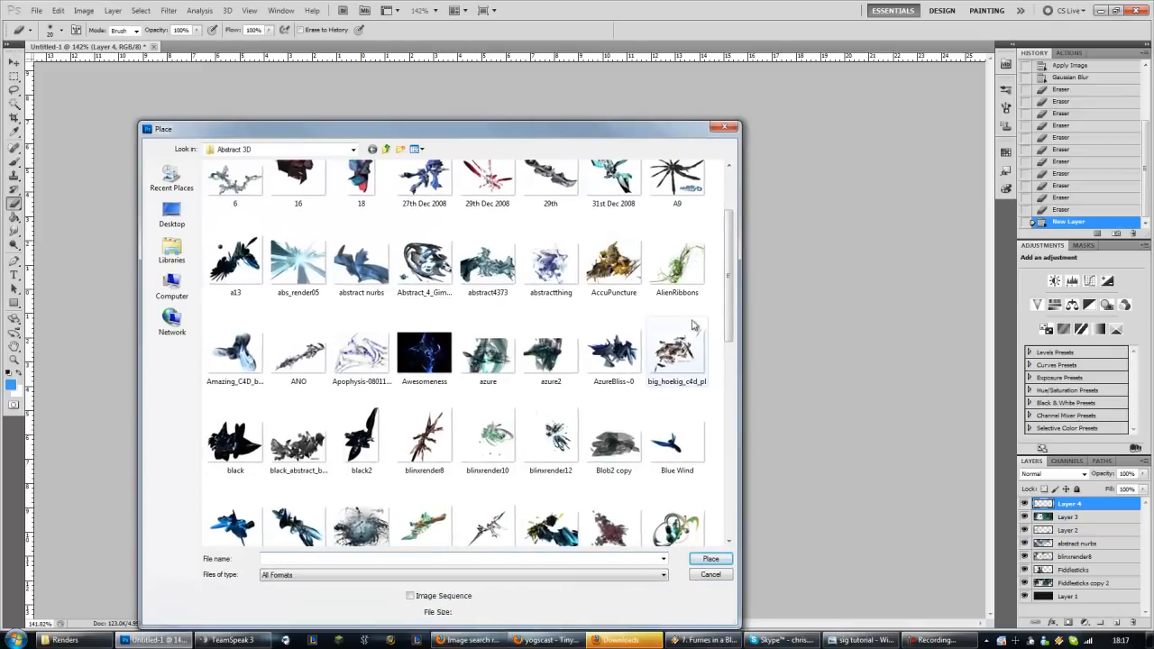
left_click_drag(732, 308, 729, 354)
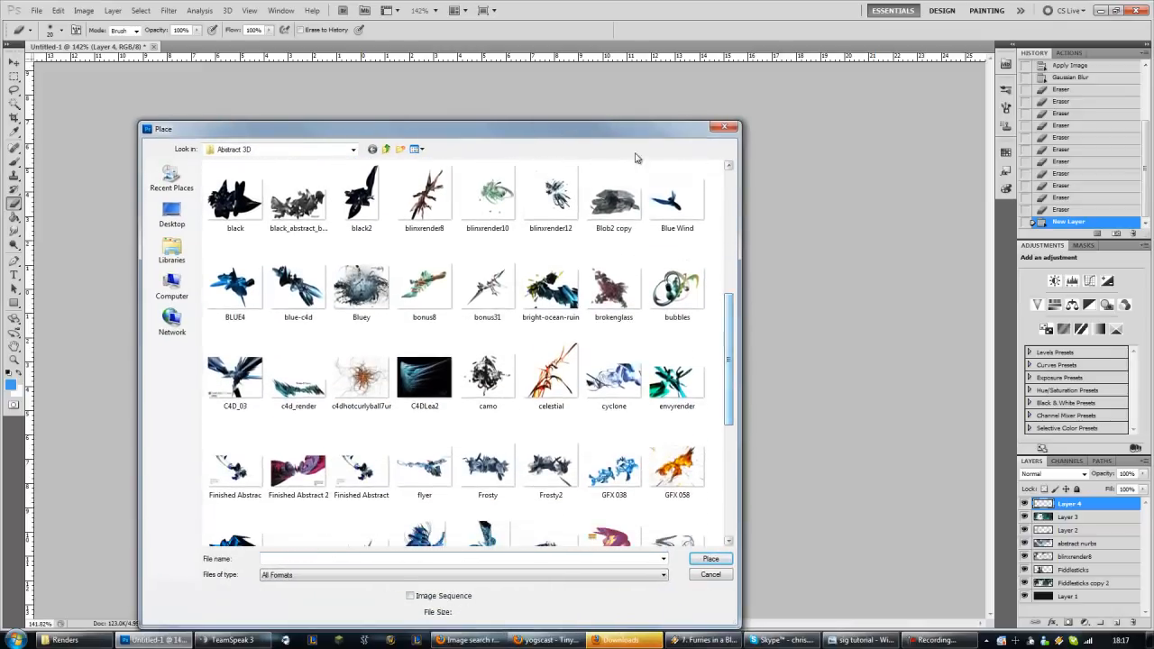
left_click_drag(629, 134, 657, 467)
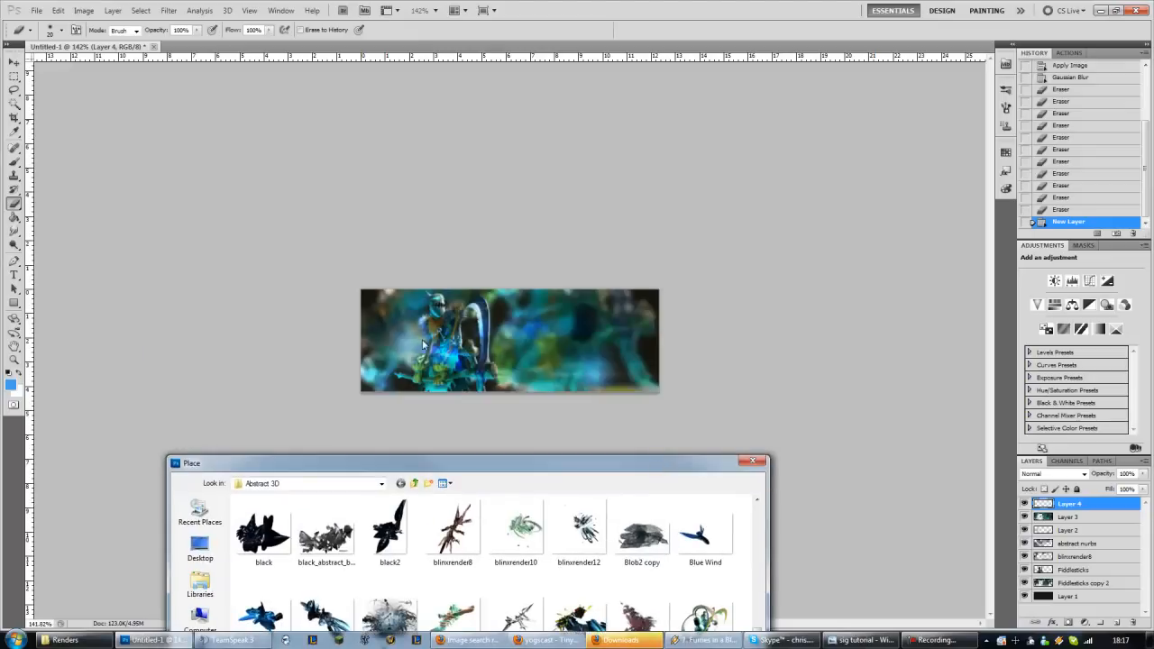
left_click_drag(583, 473, 554, 144)
left_click_drag(728, 387, 728, 465)
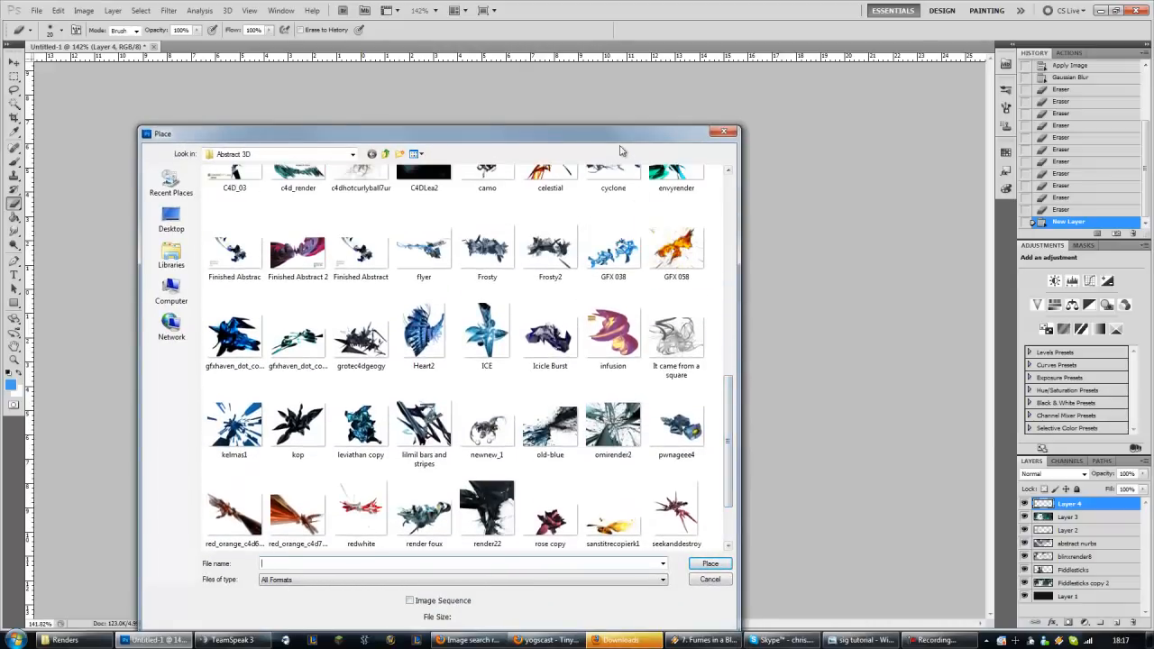
left_click_drag(620, 143, 606, 112)
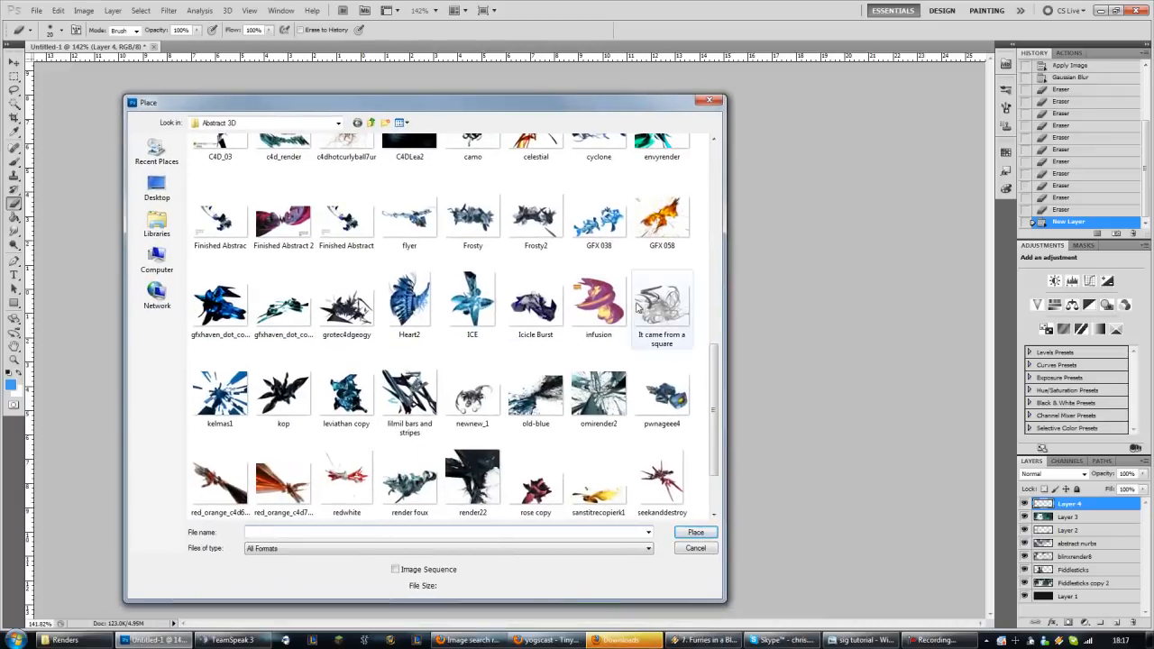
left_click(683, 217)
double_click(683, 216)
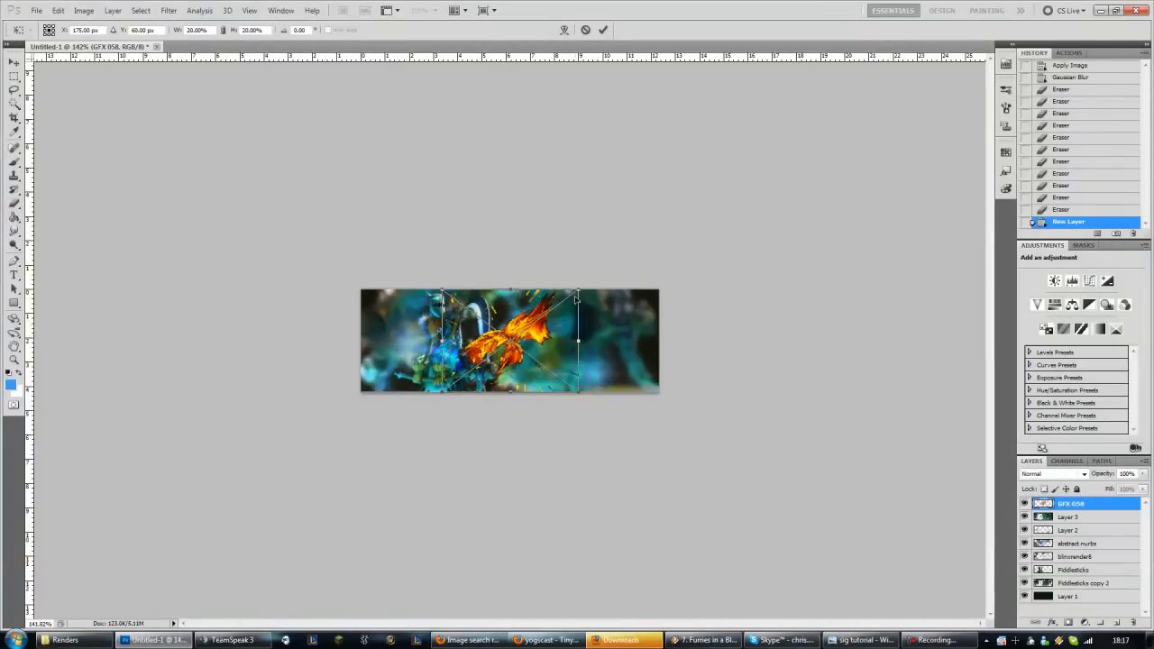
- Scale the placed GFX 058 render to 56.71%, rotate it to -145° and position it across the whole signature
left_click_drag(577, 298, 831, 180)
left_click_drag(719, 273, 600, 388)
left_click_drag(794, 384, 658, 527)
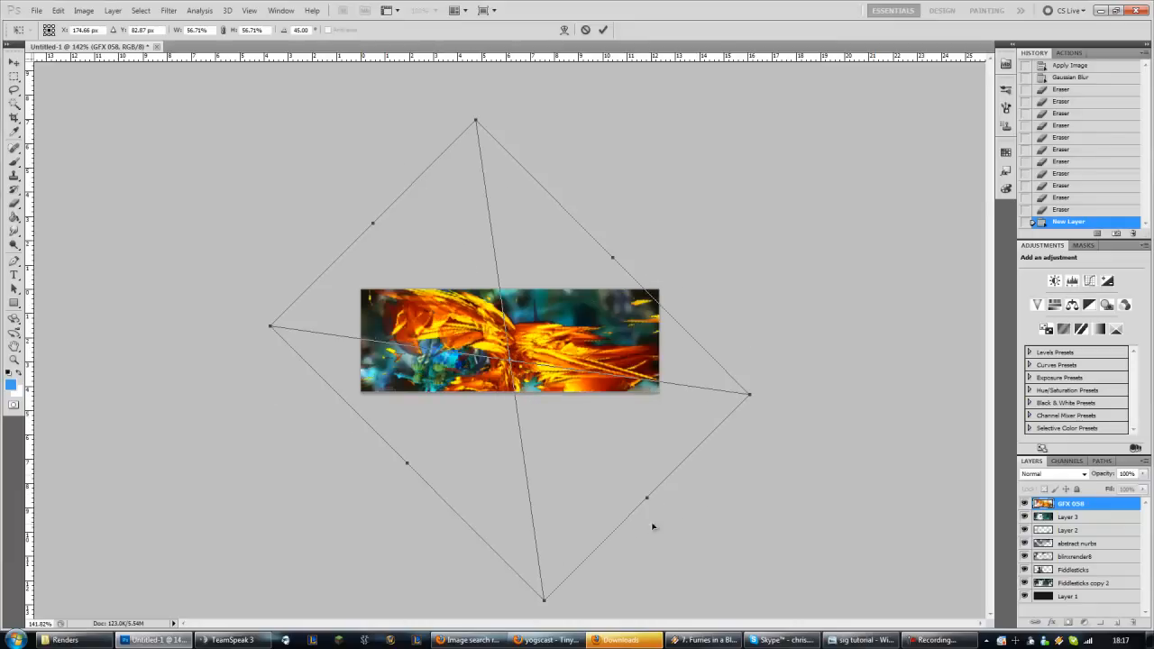
left_click_drag(277, 293, 286, 316)
mouse_move(485, 420)
left_mouse_down()
mouse_move(512, 384)
mouse_move(498, 400)
mouse_move(505, 415)
left_mouse_up()
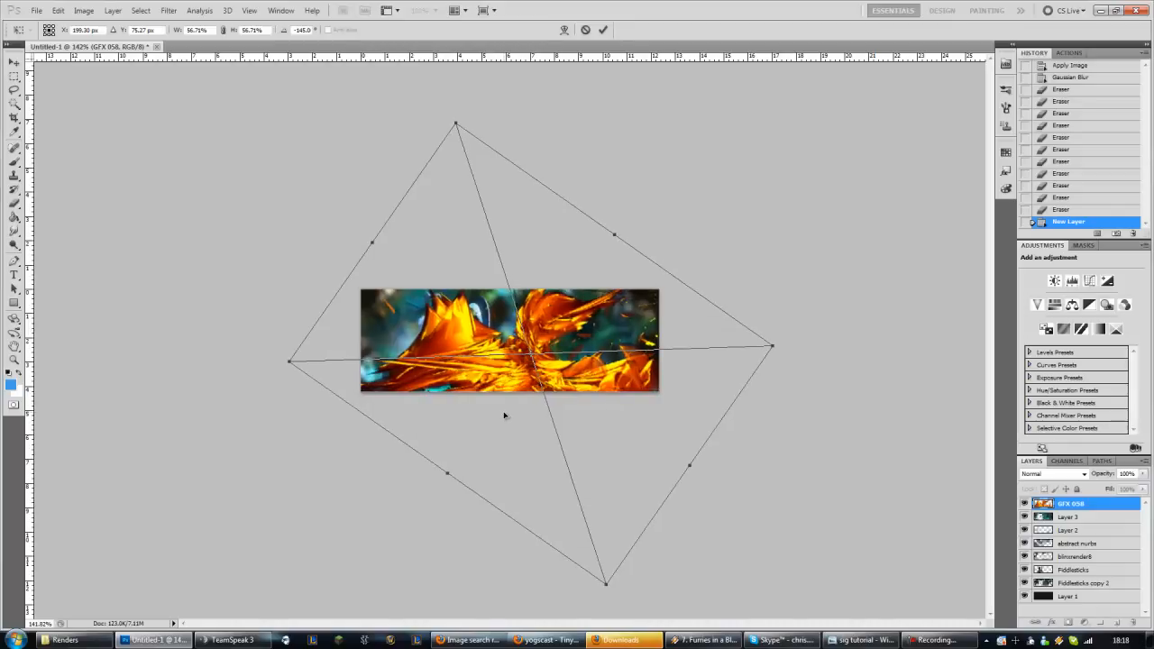
left_click(603, 29)
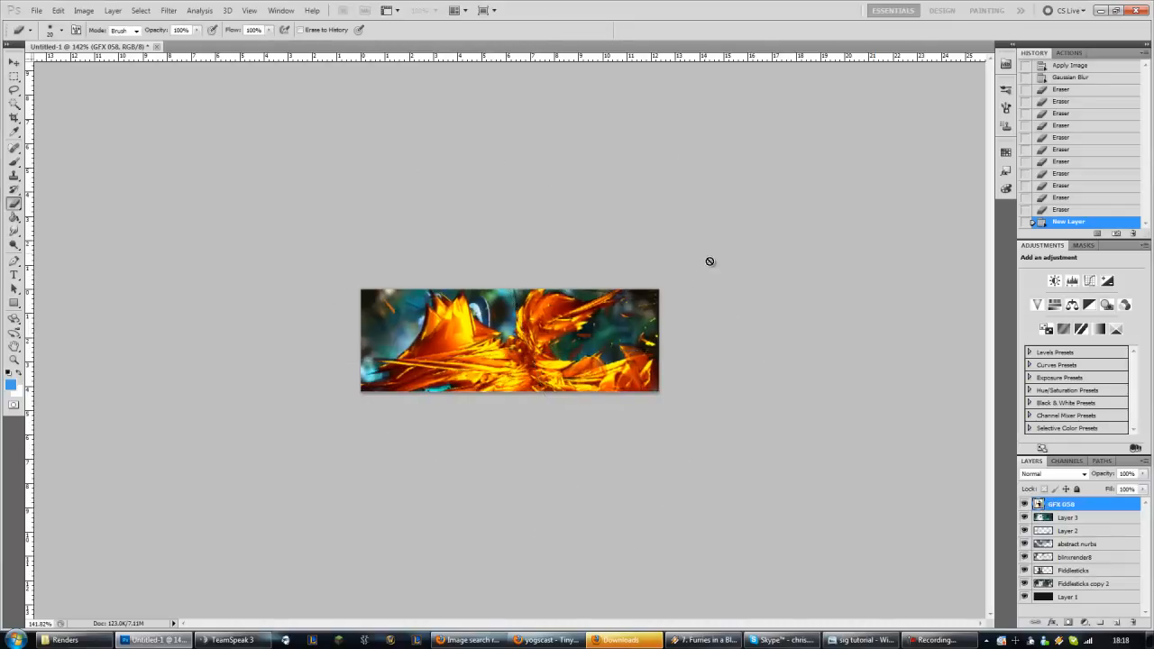
- Try successive blending modes on the GFX 058 layer, starting from Darken, and settle on Luminosity
left_click(1085, 476)
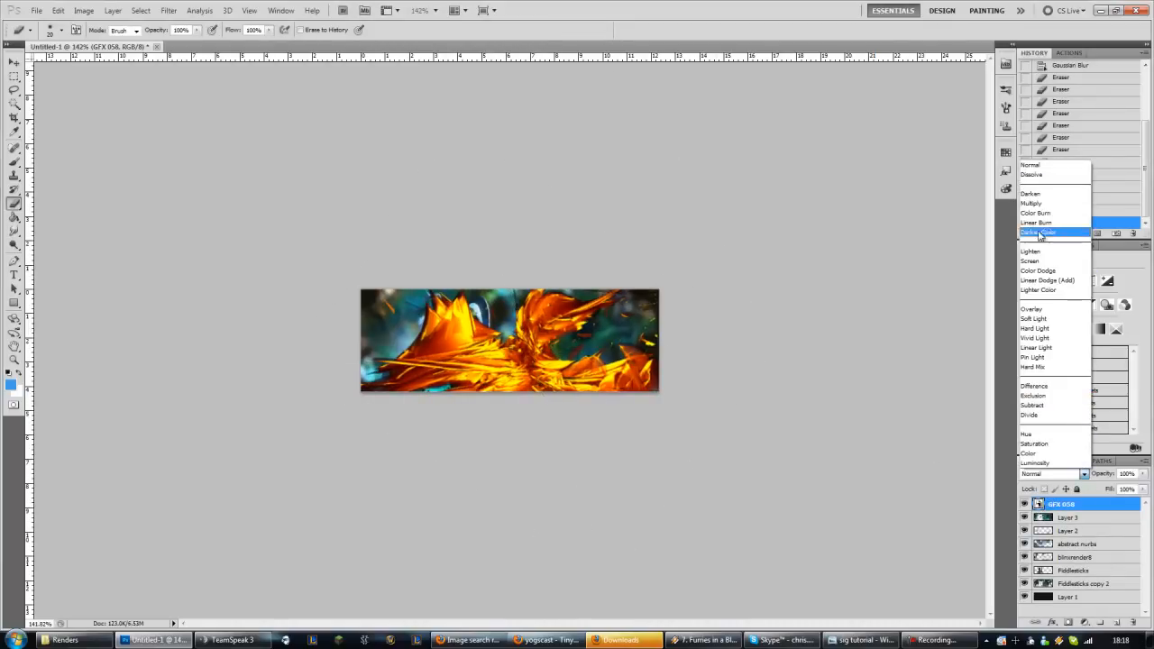
left_click(1035, 195)
key("Down")
key("Down")
key("Down")
key("Down")
key("Down")
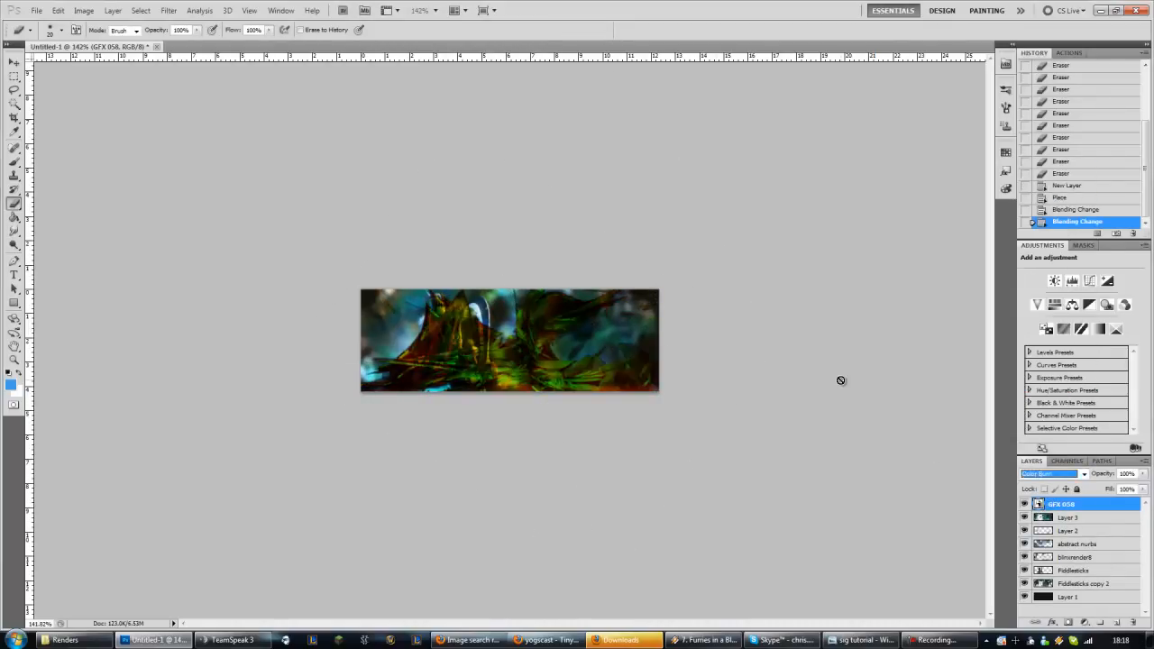
key("Down")
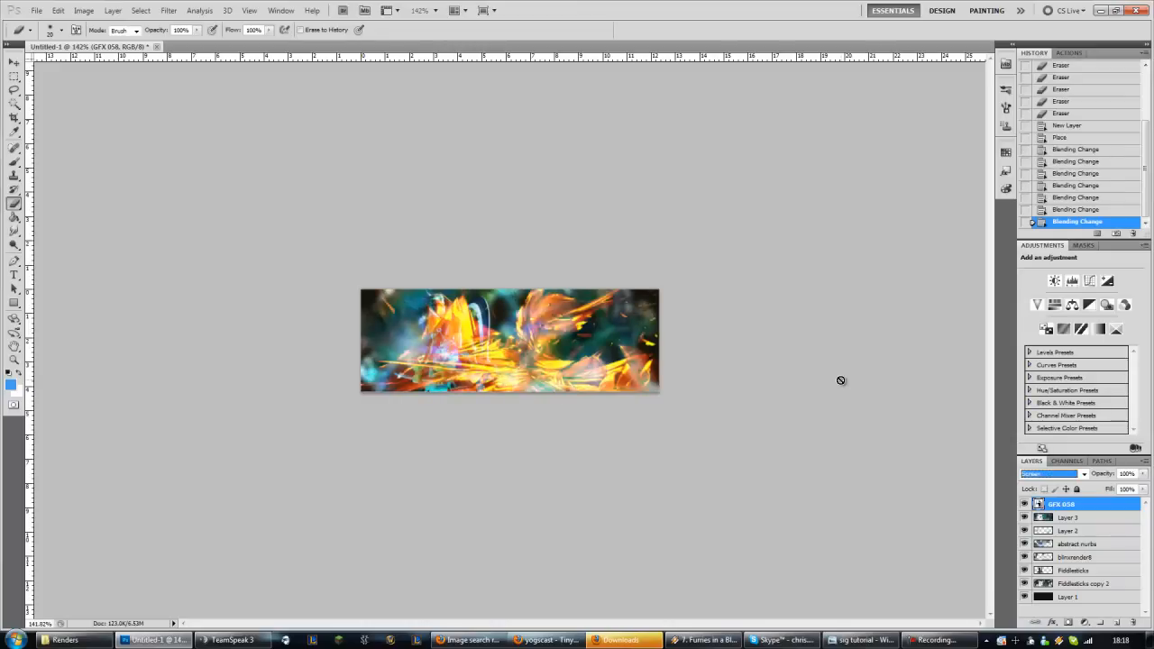
key("Down")
key("Down")
key("Down")
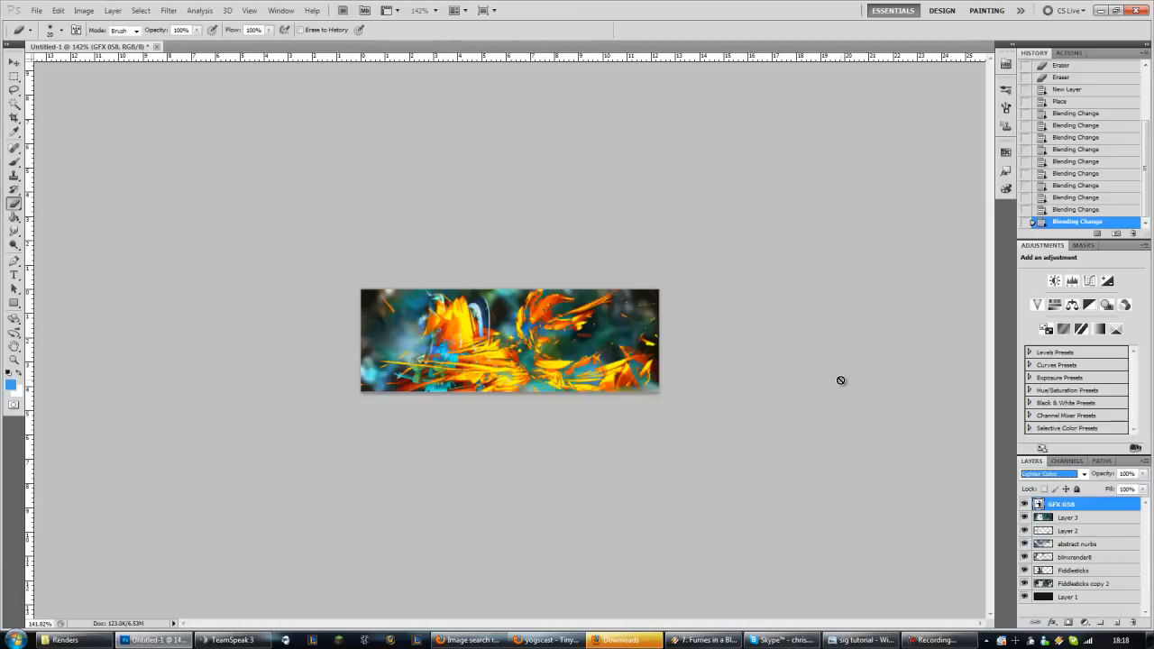
key("Down")
key("Down")
key("Down")
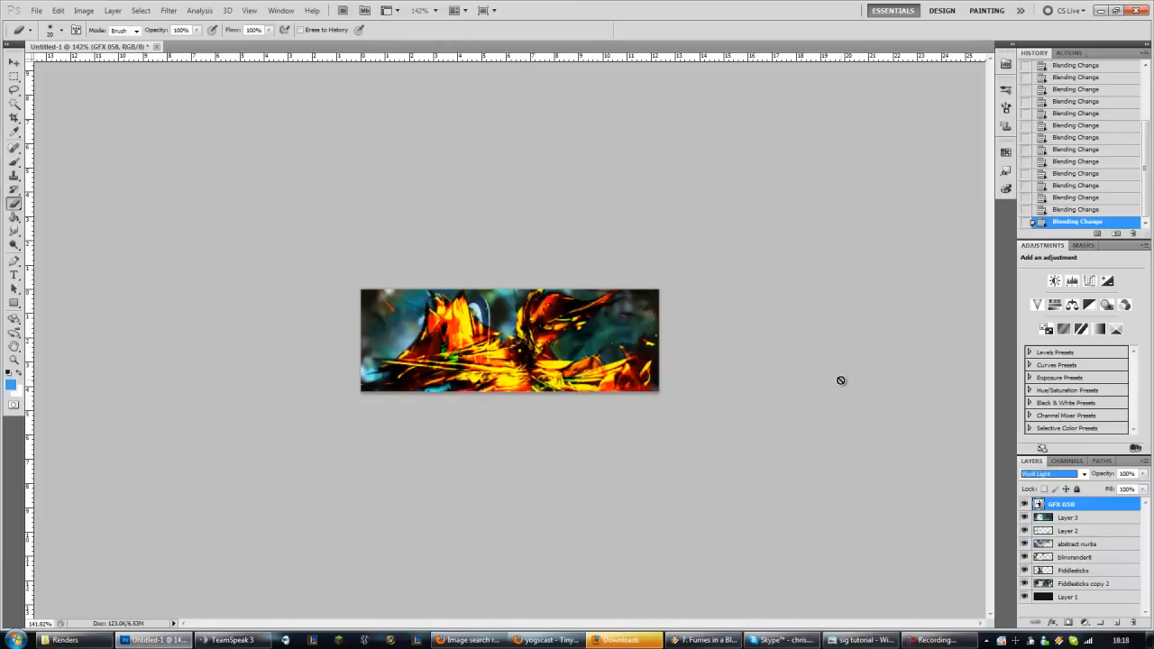
key("Down")
key("Down")
key("Down")
key("Down")
key("Down")
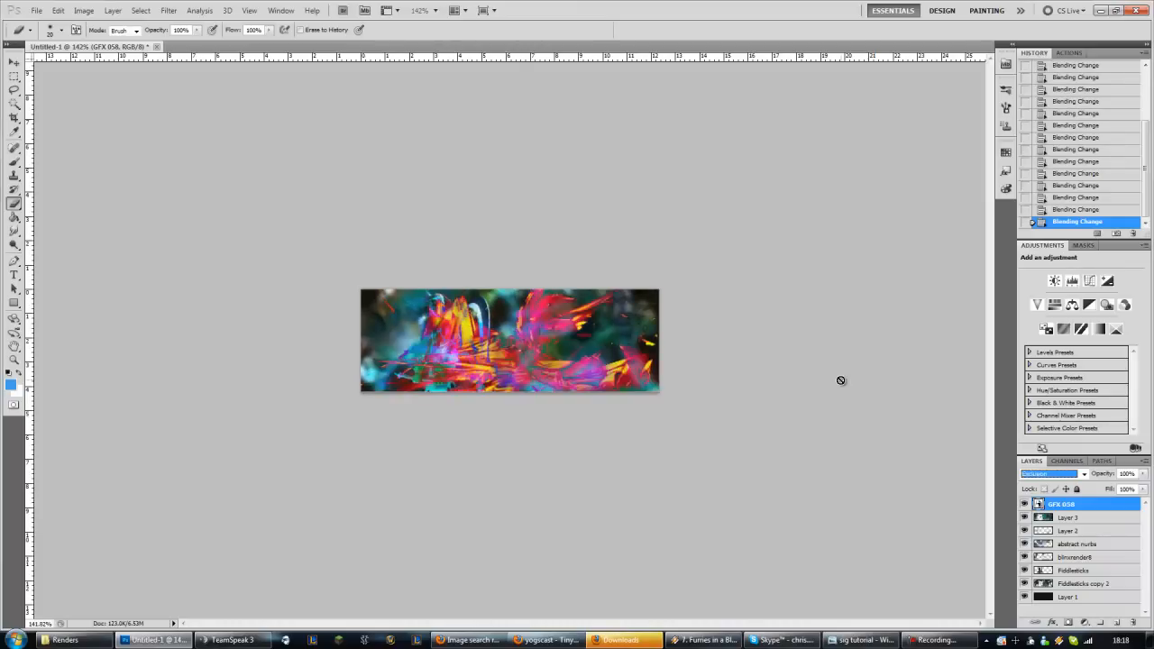
key("Down")
key("Down")
key("Down")
key("Down")
key("Down")
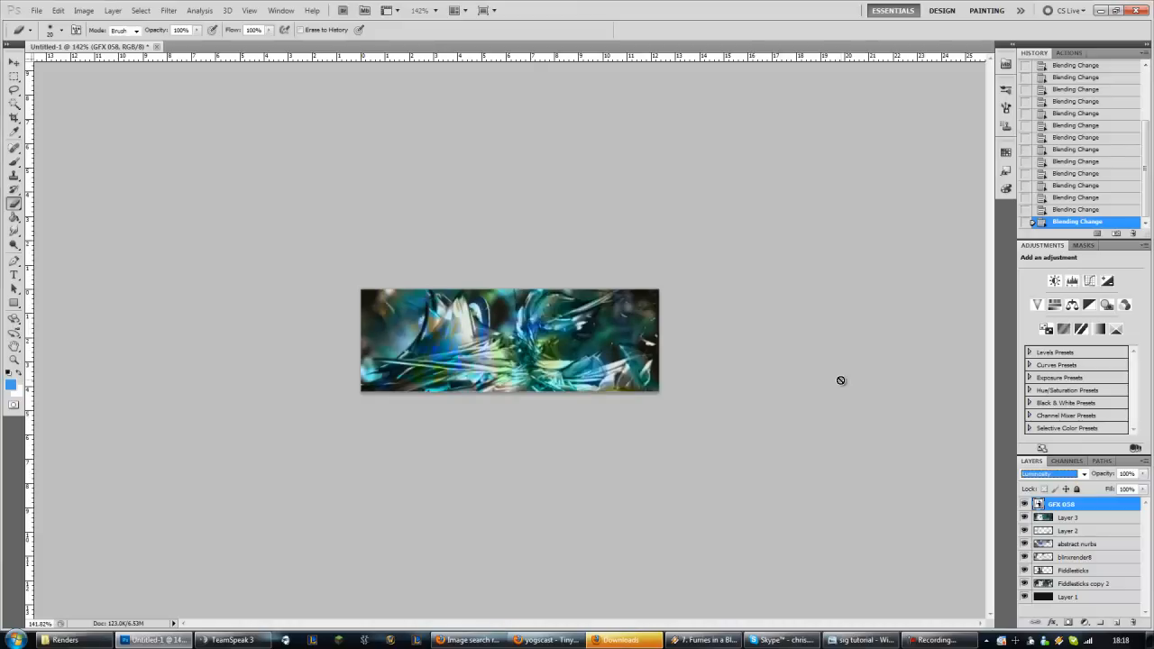
key("Up")
key("Down")
- Rasterize the GFX 058 layer and activate the Eraser tool
left_click(15, 62)
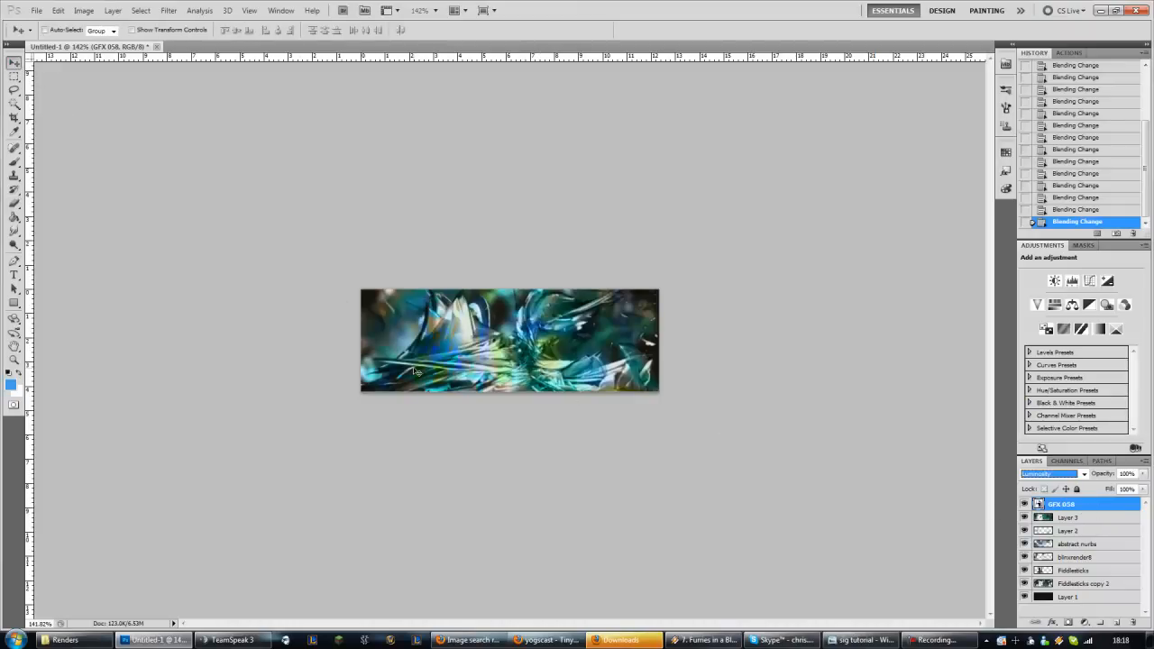
right_click(1080, 504)
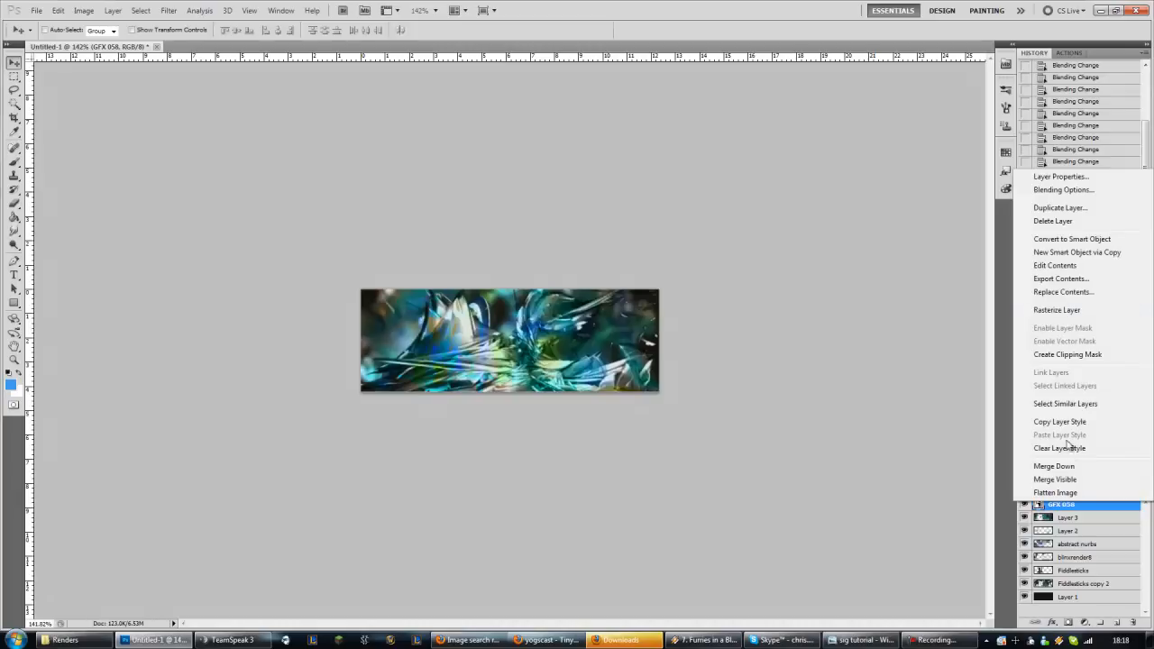
left_click(1060, 308)
left_click(13, 205)
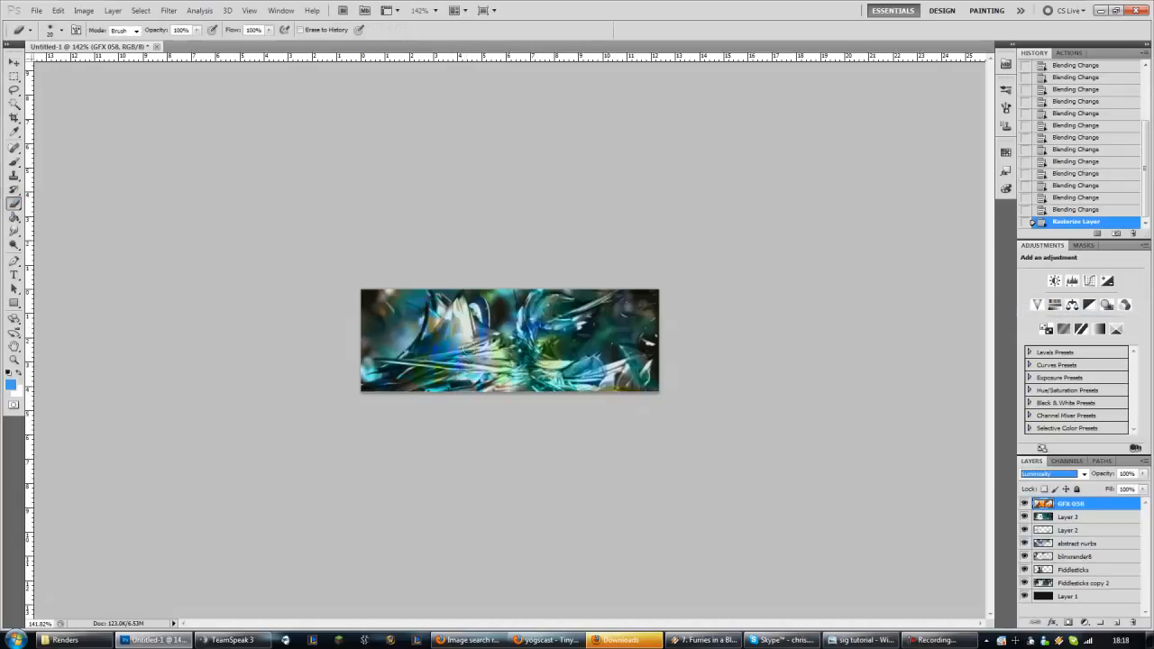
- Try erasing the GFX 058 render over the character and scythe, and undo the eraser strokes
mouse_move(450, 315)
left_mouse_down()
mouse_move(437, 327)
mouse_move(460, 307)
mouse_move(473, 311)
mouse_move(486, 384)
mouse_move(493, 371)
mouse_move(424, 356)
mouse_move(446, 393)
mouse_move(395, 375)
left_mouse_up()
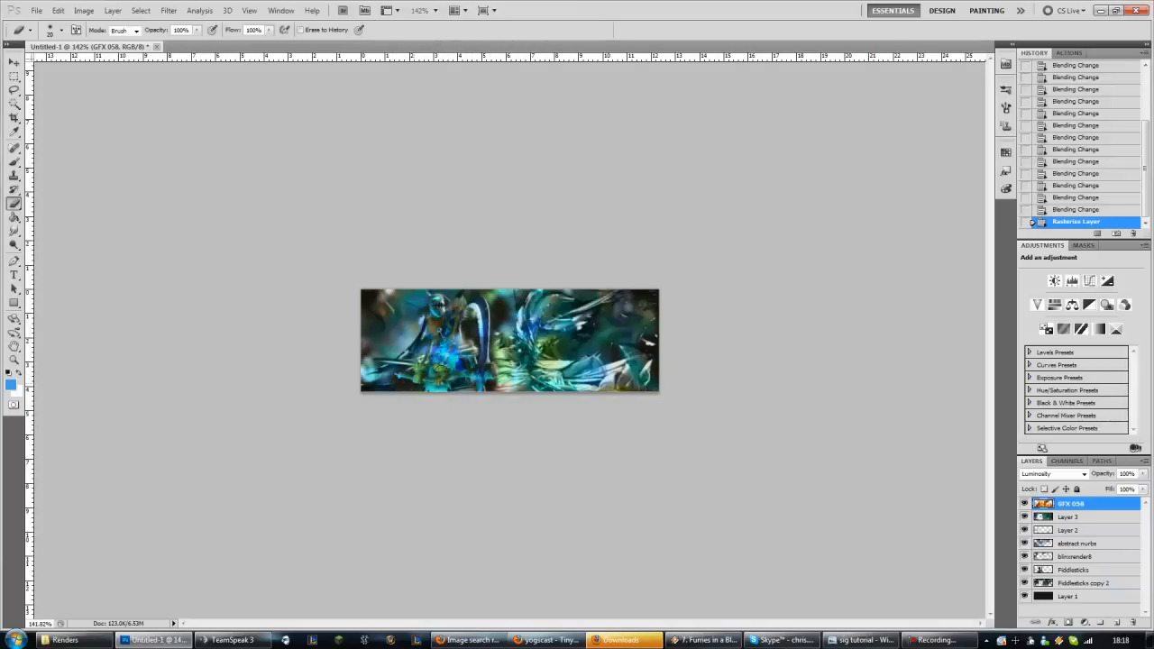
mouse_move(451, 350)
left_mouse_down()
mouse_move(473, 353)
mouse_move(544, 410)
left_mouse_up()
left_click(1033, 209)
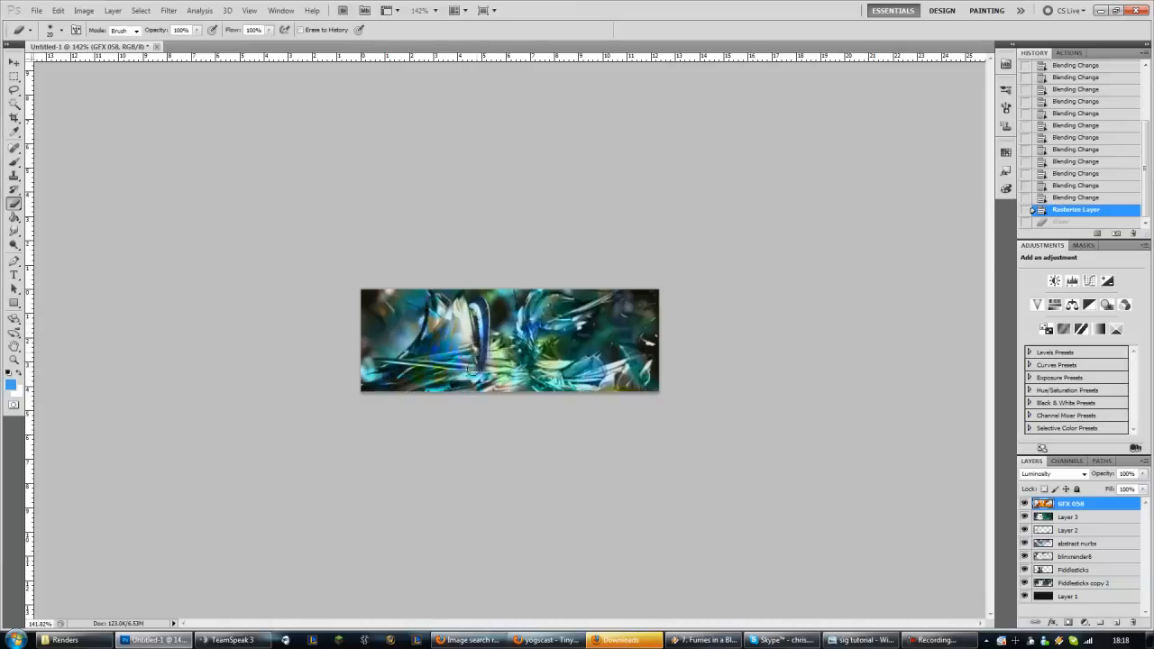
key("ctrl+z")
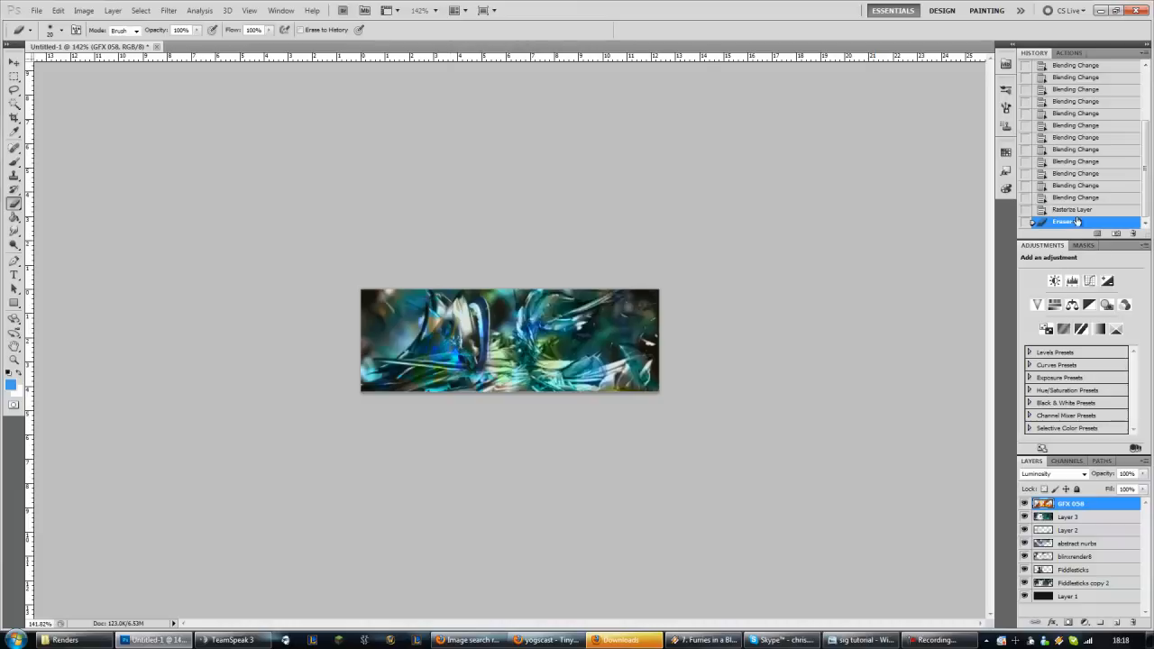
key("ctrl+z")
- Lower the GFX 058 layer's opacity to 50% and erase the render over the character's head, body, hands and scythe
scroll(438, 344, "up", 14)
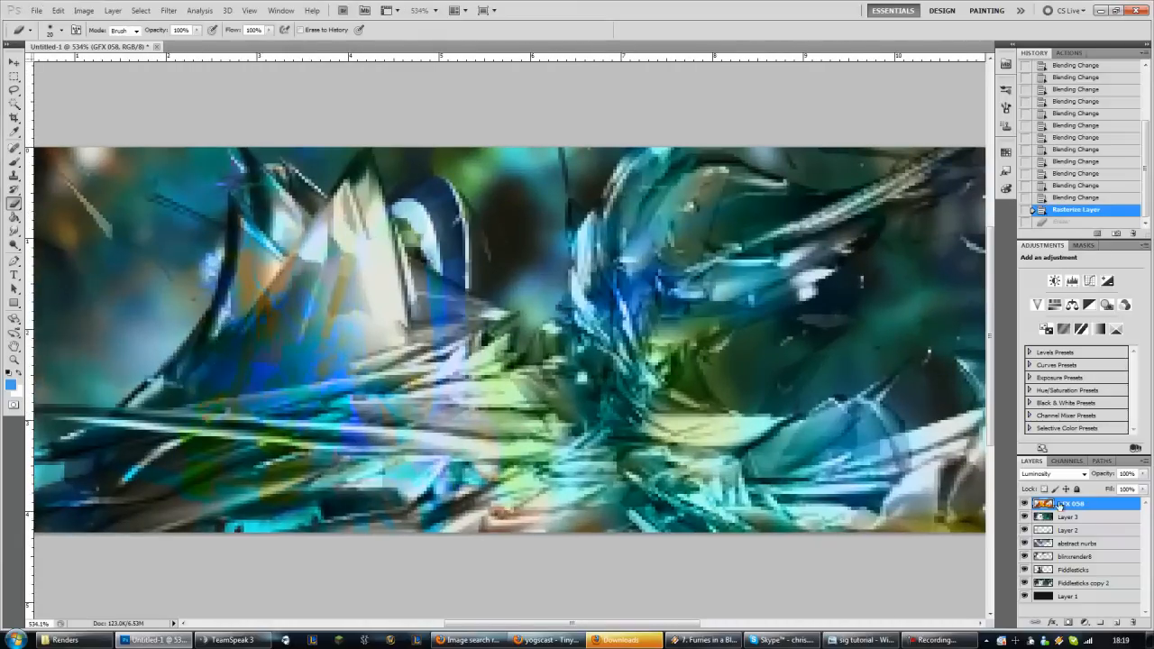
left_click_drag(1109, 480, 1079, 487)
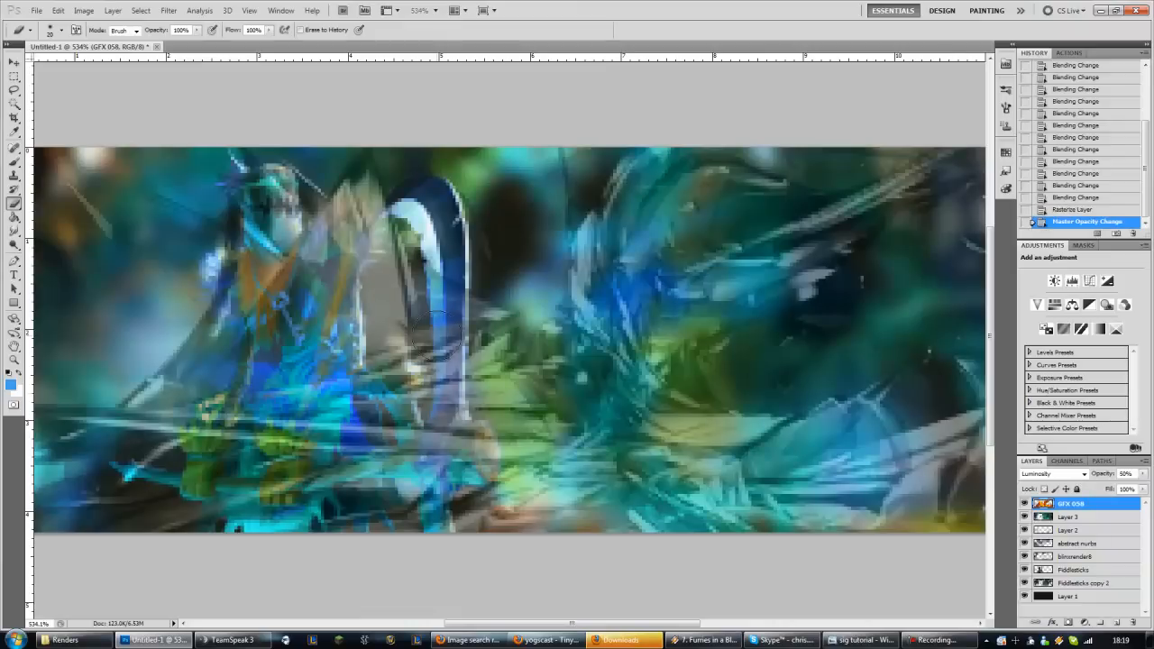
mouse_move(455, 358)
left_mouse_down()
mouse_move(449, 299)
mouse_move(453, 370)
mouse_move(442, 216)
mouse_move(394, 196)
mouse_move(404, 199)
left_mouse_up()
mouse_move(312, 253)
left_mouse_down()
mouse_move(282, 270)
mouse_move(338, 266)
mouse_move(234, 163)
mouse_move(262, 248)
mouse_move(255, 275)
mouse_move(229, 266)
mouse_move(247, 335)
mouse_move(270, 311)
mouse_move(322, 309)
mouse_move(345, 293)
mouse_move(352, 343)
mouse_move(334, 410)
mouse_move(356, 402)
left_mouse_up()
mouse_move(442, 461)
left_mouse_down()
mouse_move(449, 374)
mouse_move(436, 300)
mouse_move(428, 322)
mouse_move(469, 465)
mouse_move(470, 432)
mouse_move(488, 465)
mouse_move(480, 477)
mouse_move(432, 471)
mouse_move(432, 459)
mouse_move(428, 509)
mouse_move(439, 504)
mouse_move(428, 469)
mouse_move(302, 478)
mouse_move(429, 461)
mouse_move(317, 472)
mouse_move(348, 432)
mouse_move(320, 360)
mouse_move(297, 376)
mouse_move(283, 326)
left_mouse_up()
mouse_move(257, 240)
left_mouse_down()
mouse_move(225, 451)
mouse_move(213, 437)
mouse_move(192, 485)
mouse_move(238, 461)
mouse_move(224, 481)
mouse_move(261, 391)
mouse_move(226, 420)
mouse_move(317, 436)
left_mouse_up()
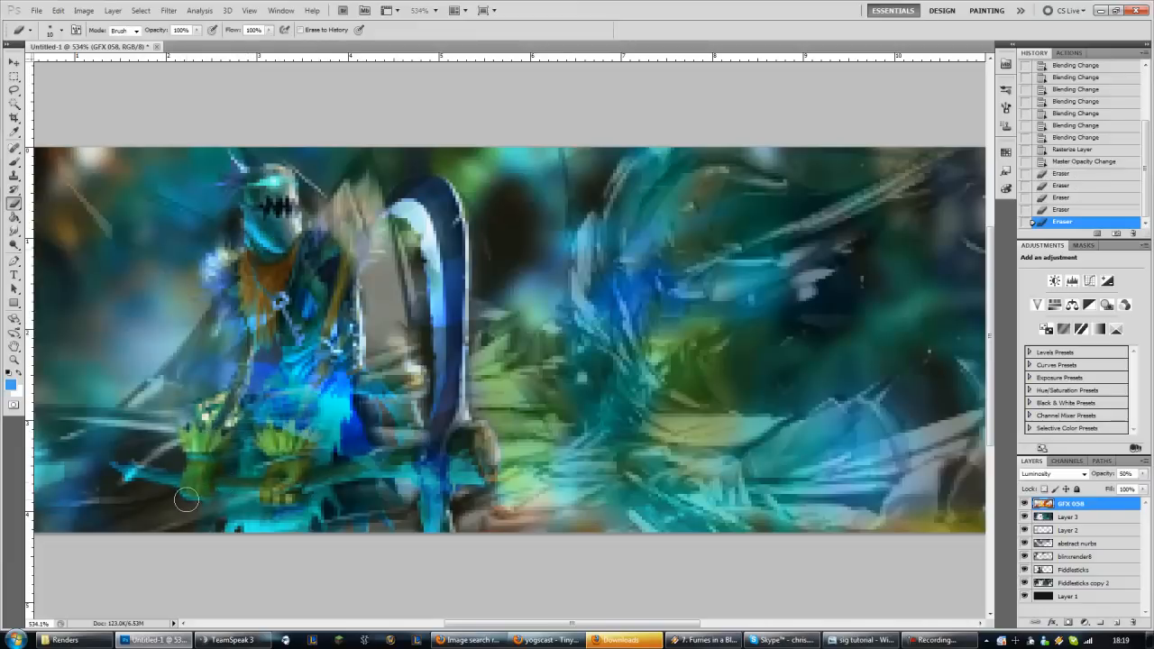
mouse_move(274, 505)
left_mouse_down()
mouse_move(307, 484)
mouse_move(234, 383)
mouse_move(302, 401)
mouse_move(284, 384)
left_mouse_up()
left_click_drag(291, 327, 302, 360)
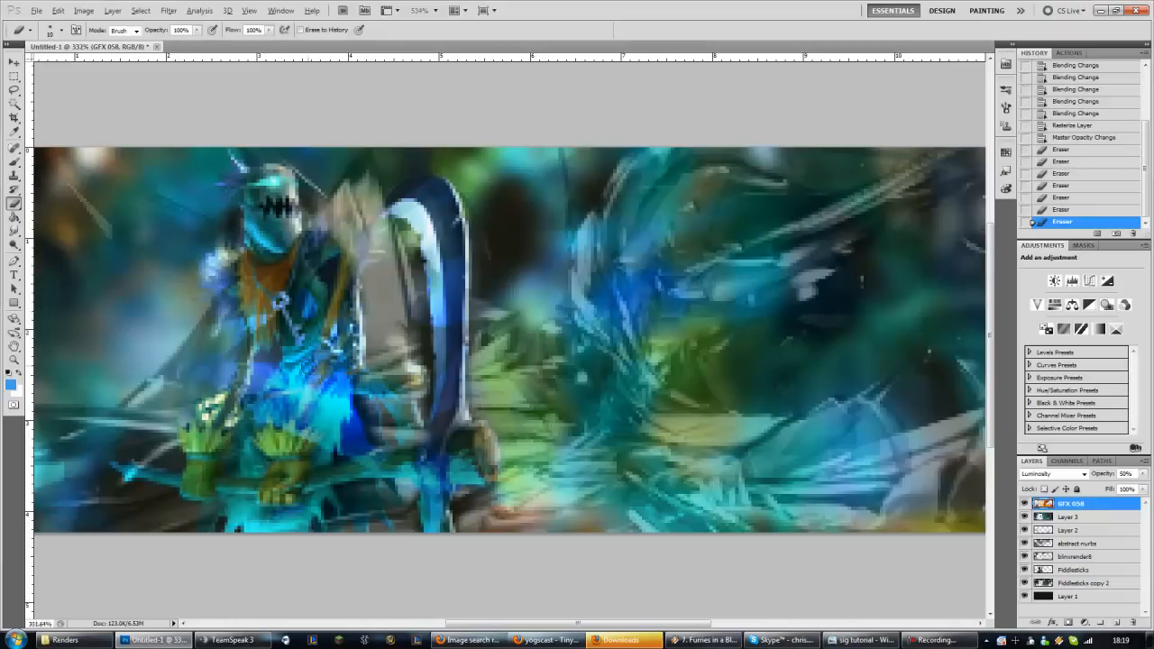
scroll(307, 365, "down", 7)
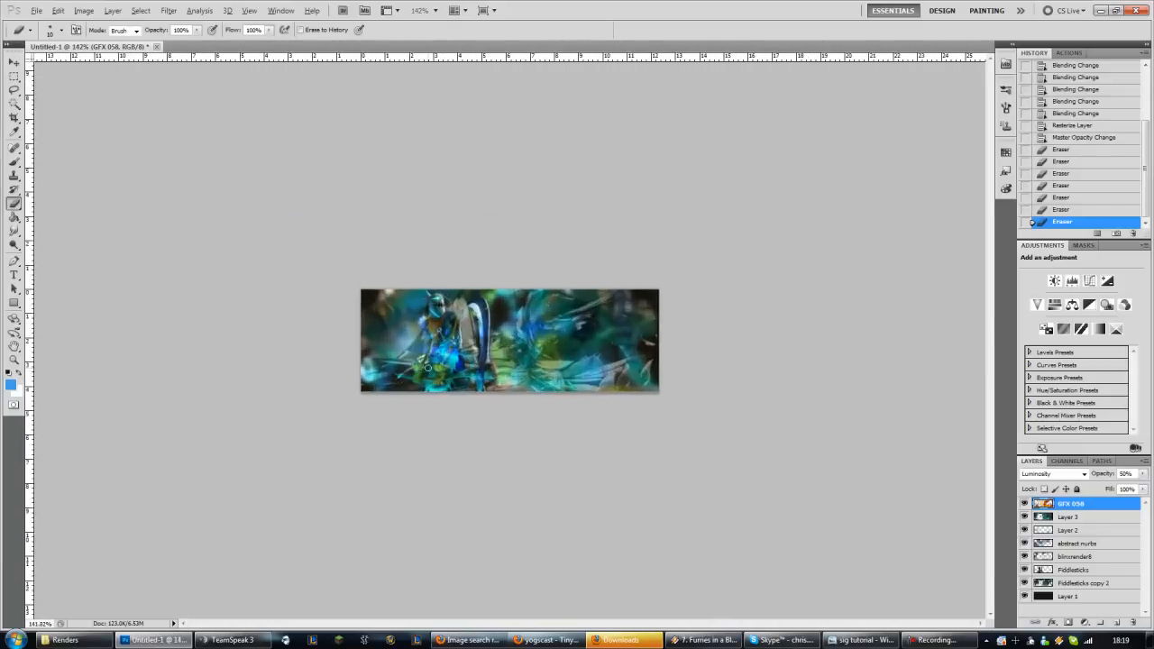
- Erase more of the GFX 058 render between the character and the scythe with a 25-pixel eraser, and set the layer's opacity to 26%
scroll(428, 368, "down", 3)
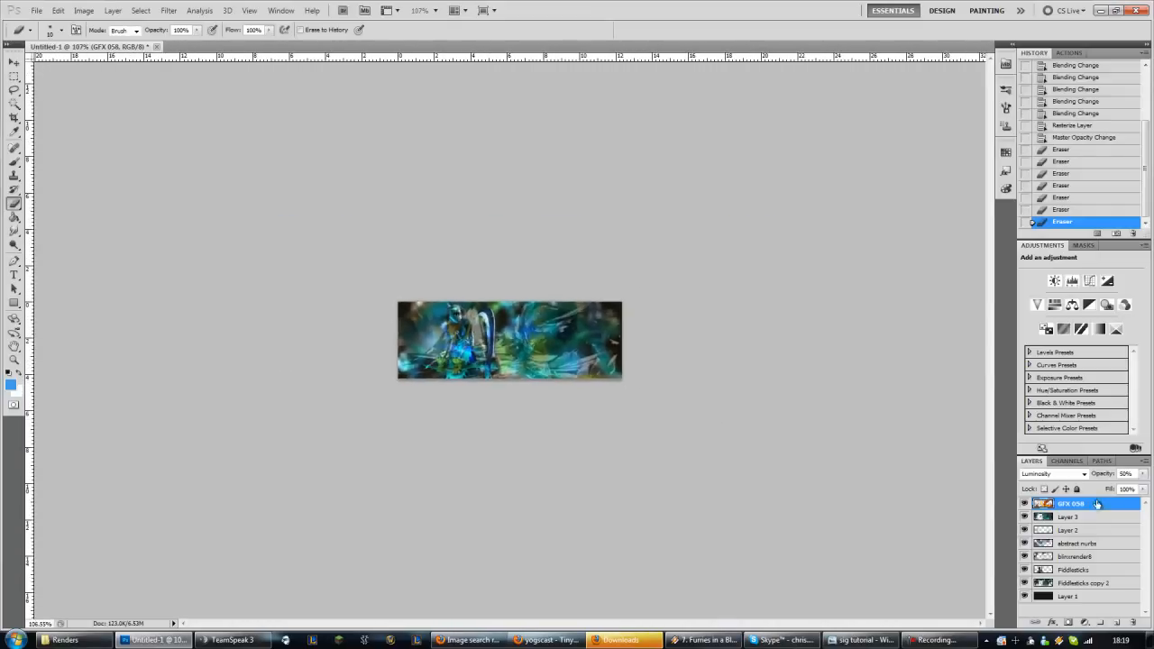
mouse_move(1102, 475)
left_mouse_down()
mouse_move(1082, 476)
mouse_move(1095, 480)
left_mouse_up()
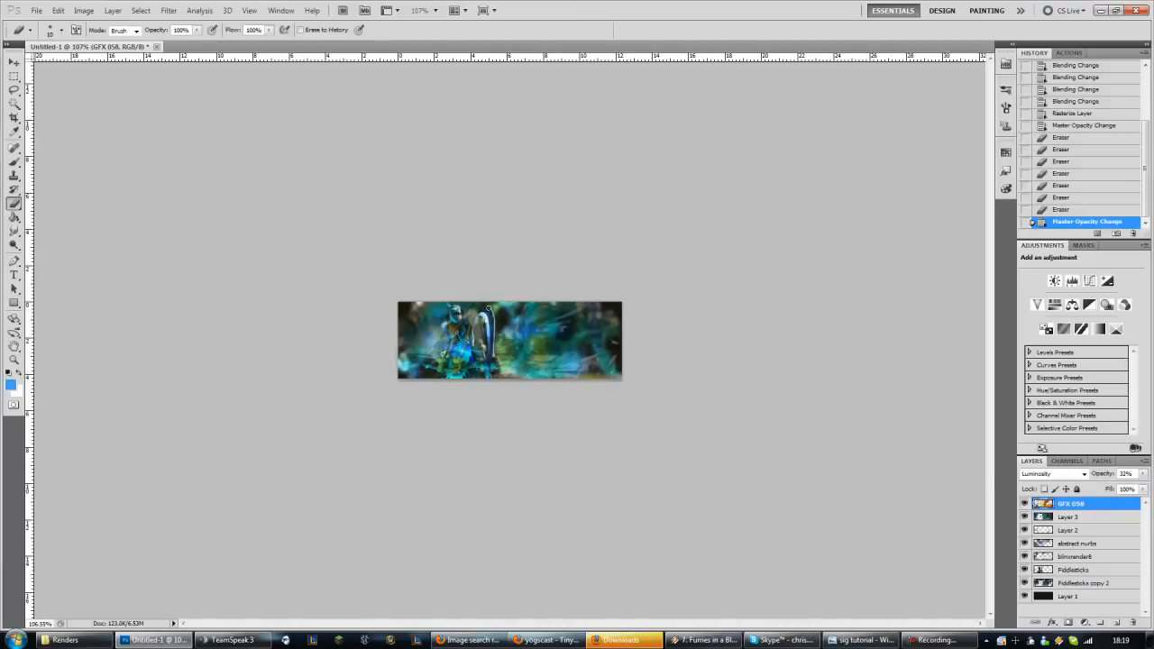
key("]")
key("]")
key("]")
mouse_move(484, 337)
left_mouse_down()
mouse_move(475, 307)
mouse_move(476, 327)
left_mouse_up()
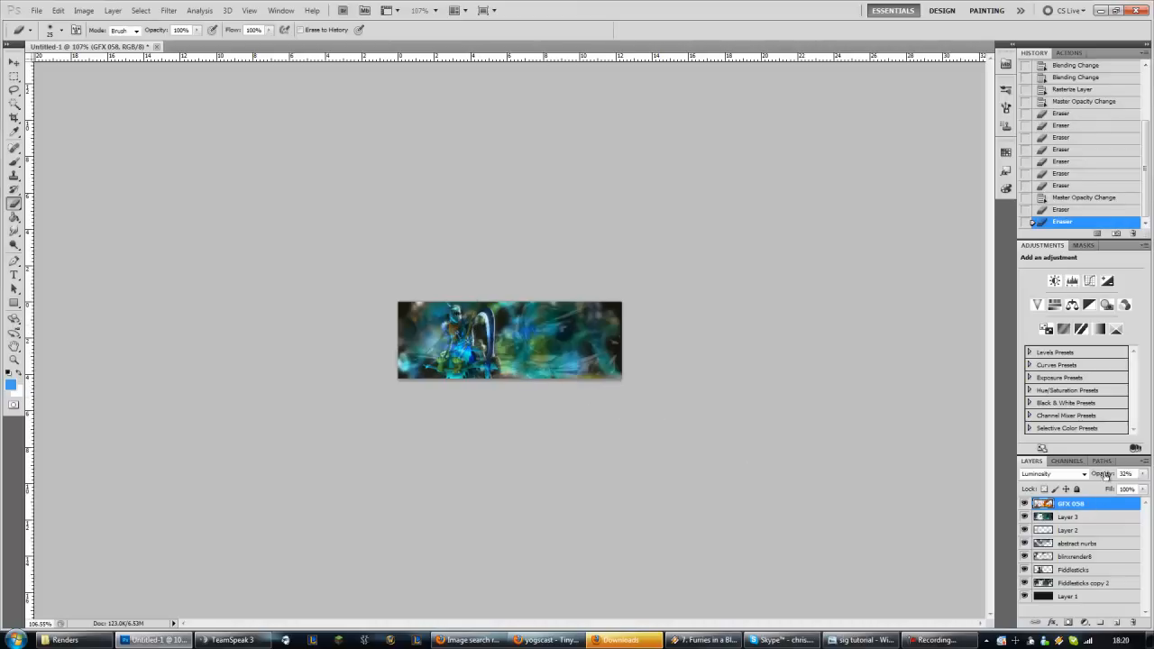
left_click_drag(1106, 475, 1100, 477)
left_click_drag(1101, 478, 1100, 478)
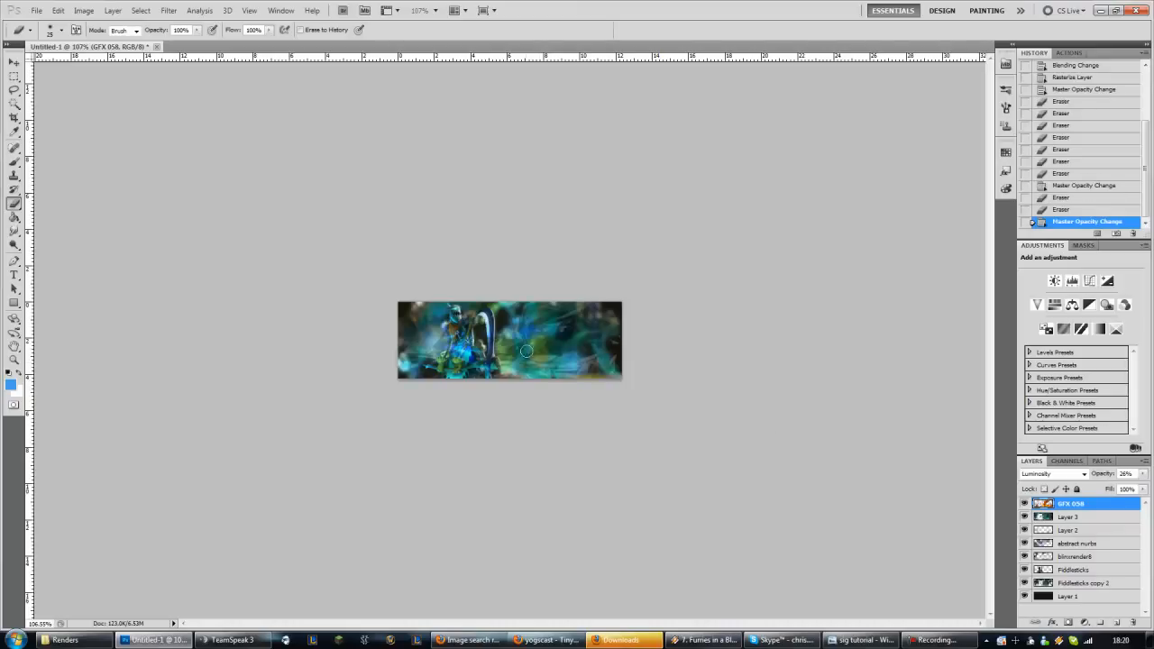
- Add a new layer above GFX 058 and a Gradient Map adjustment layer using the Black, White preset
left_click(1116, 622)
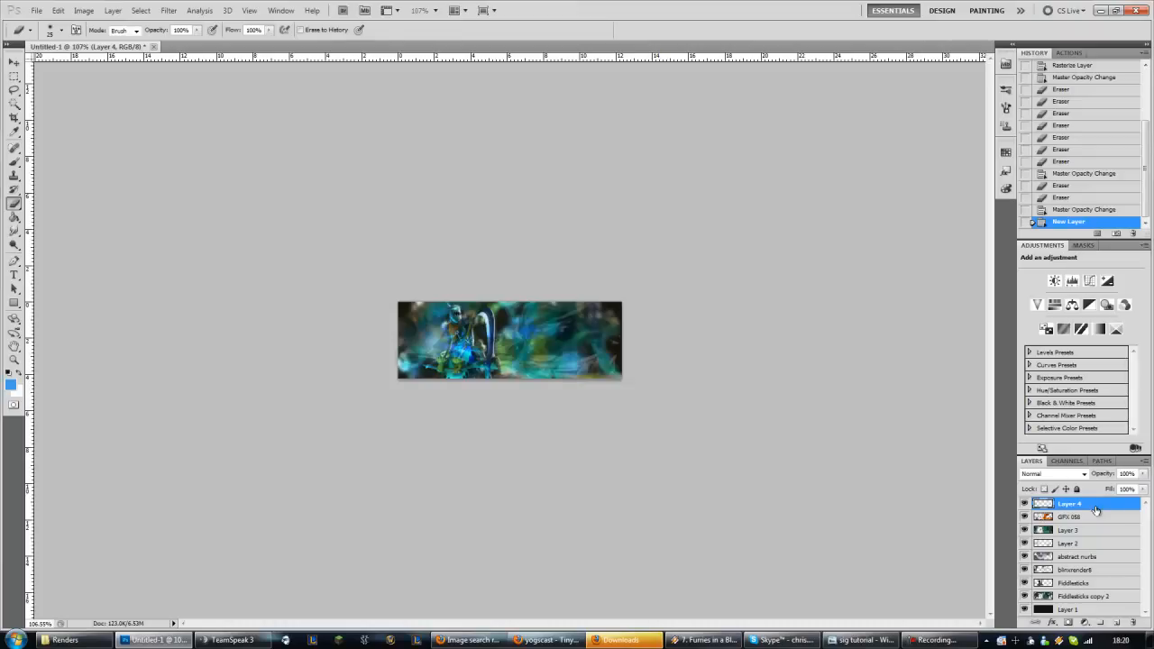
left_click(1086, 623)
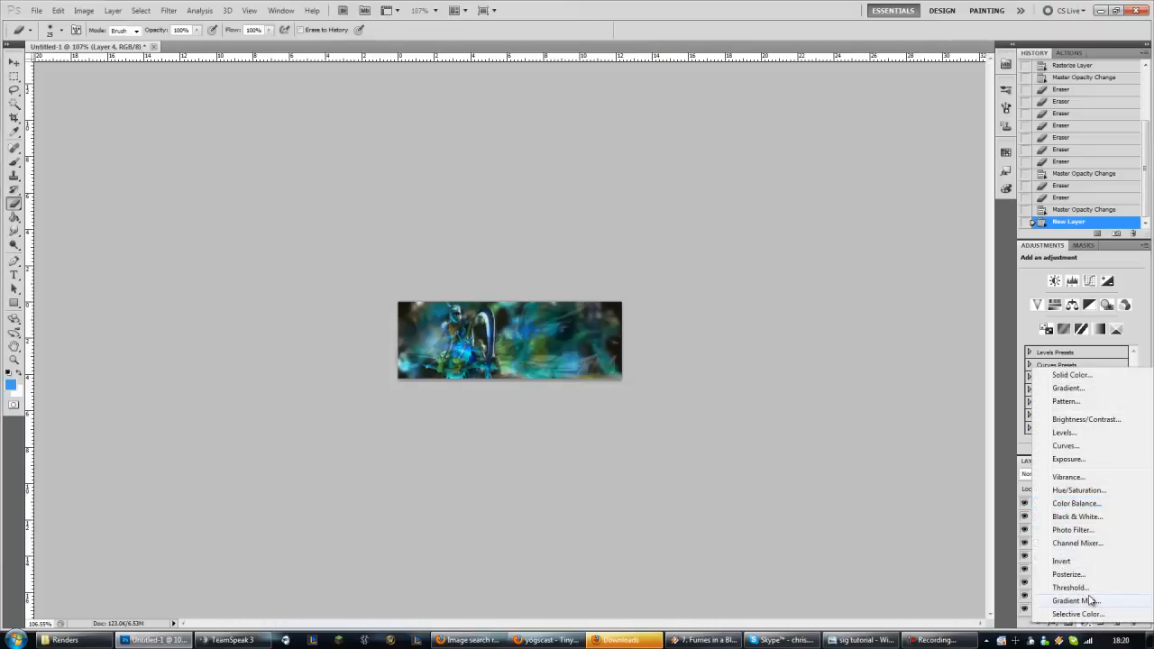
left_click(1092, 601)
left_click(1077, 285)
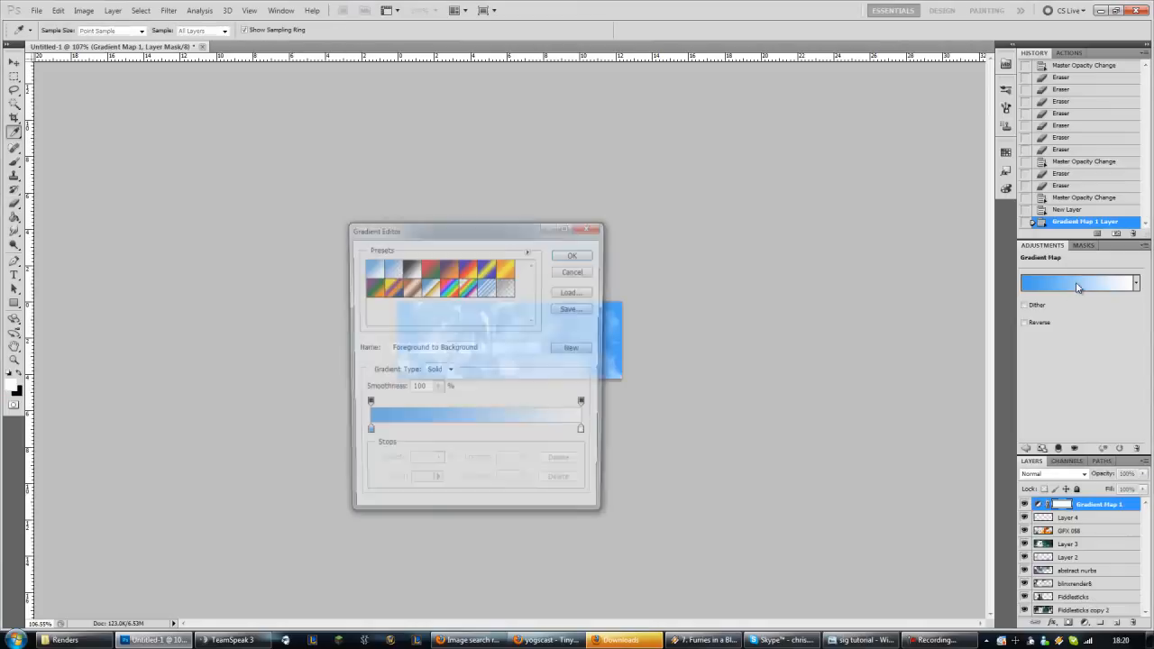
left_click(410, 267)
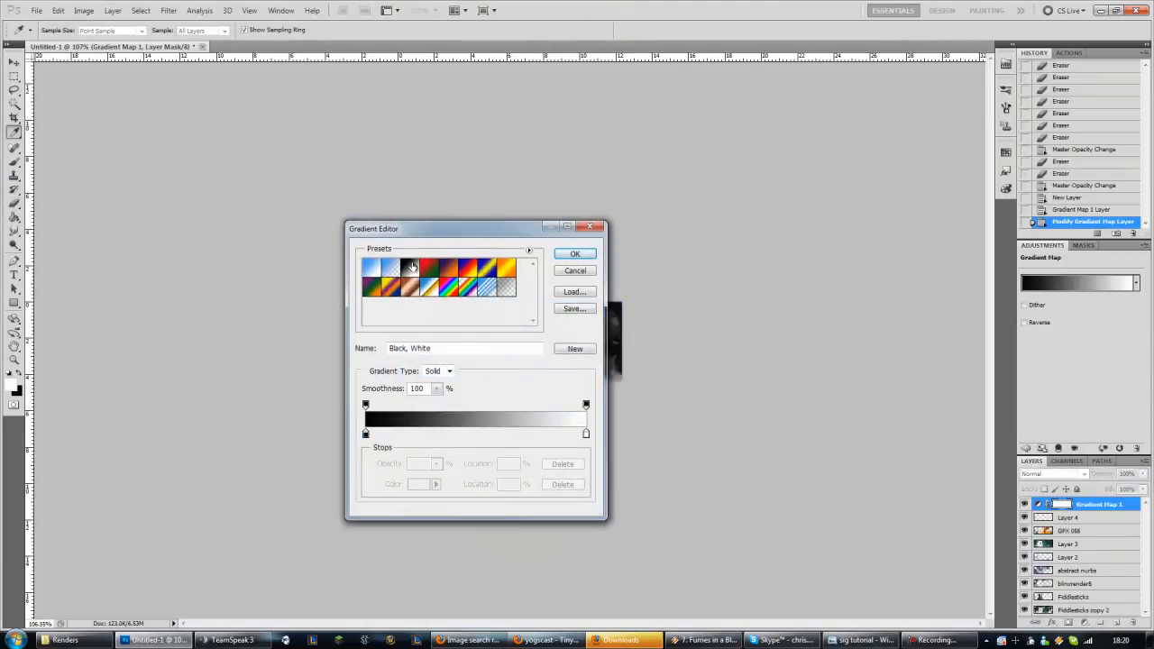
left_click(578, 253)
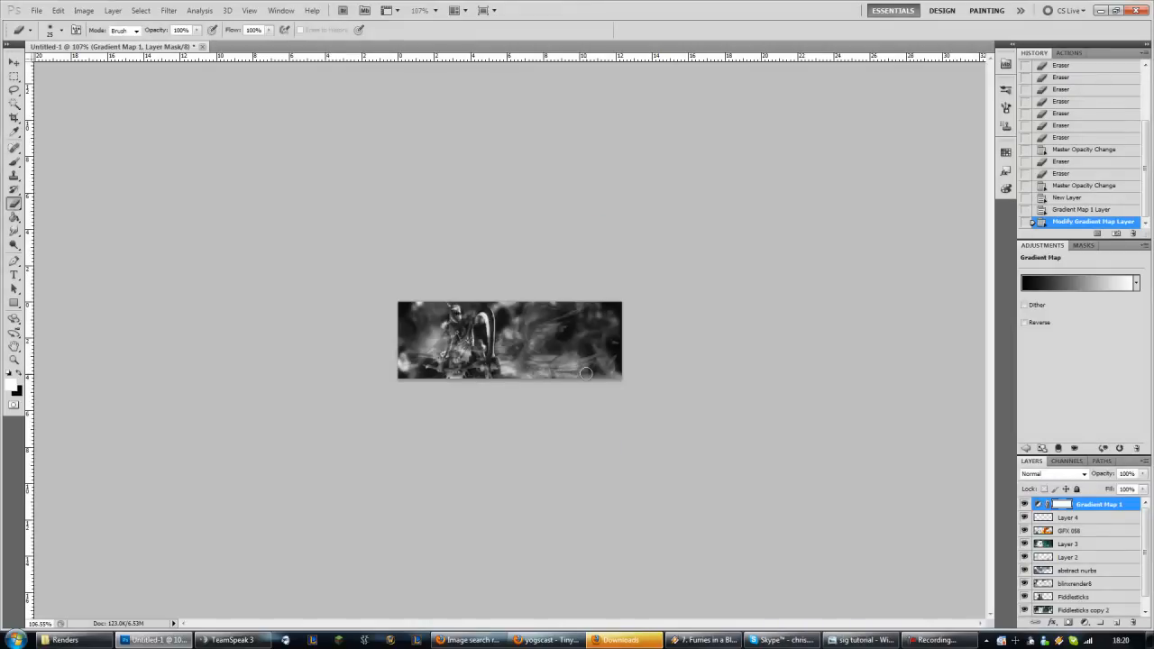
- Set the Gradient Map layer's blending mode to Luminosity and toggle its visibility to compare the effect
left_click(1082, 473)
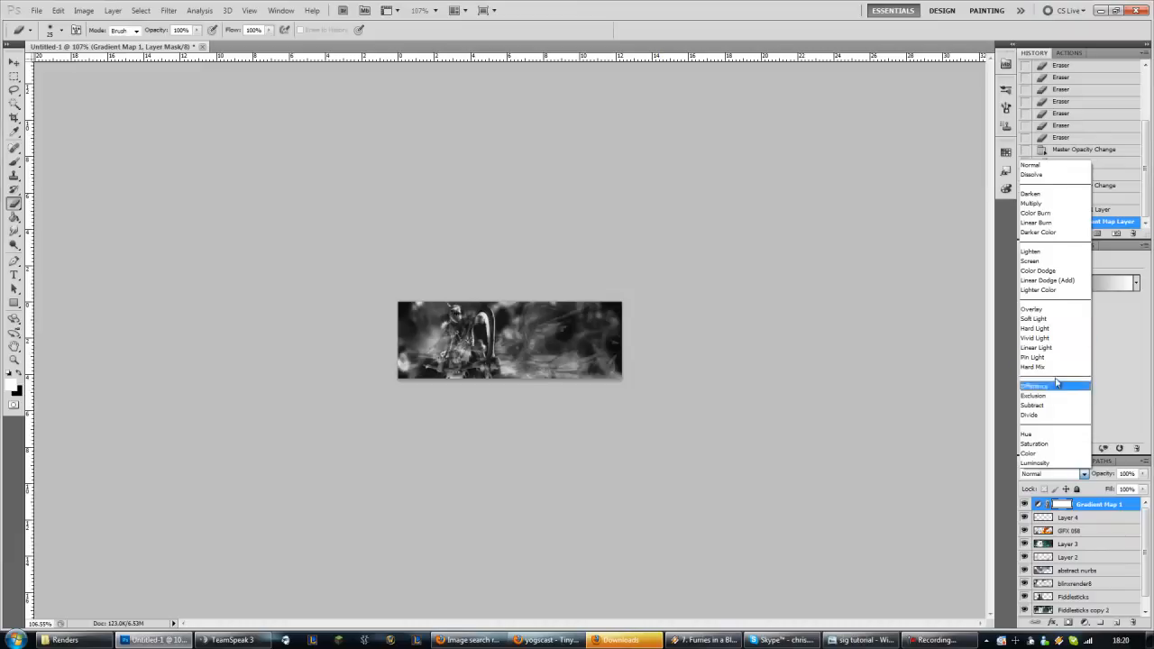
left_click(1063, 464)
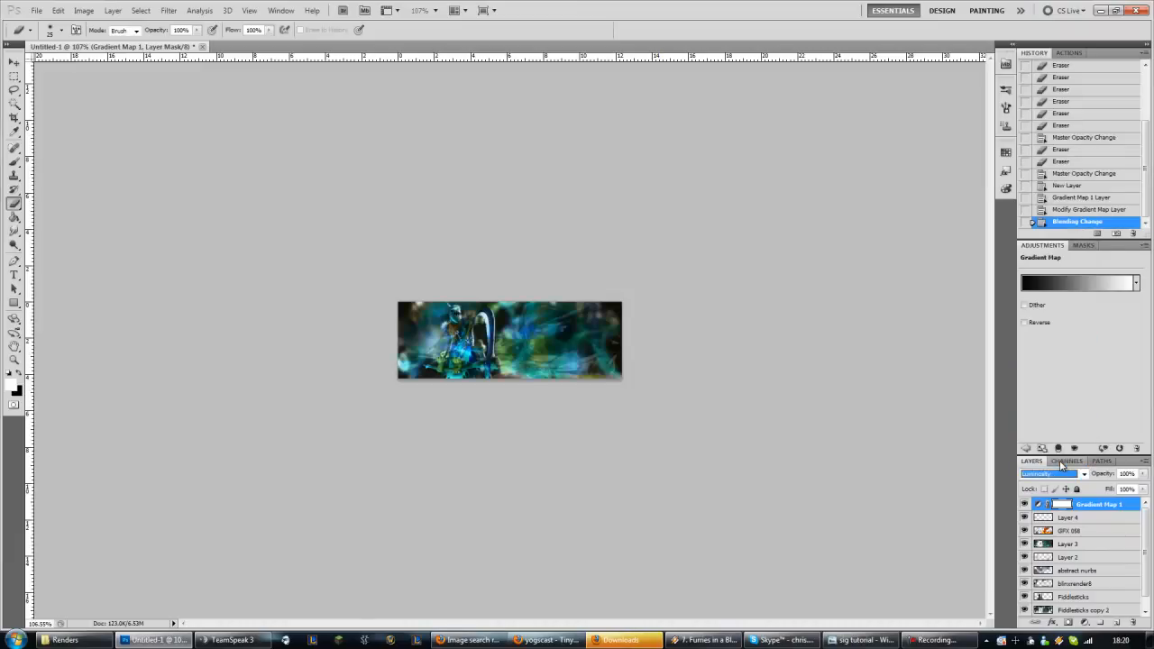
left_click(1025, 505)
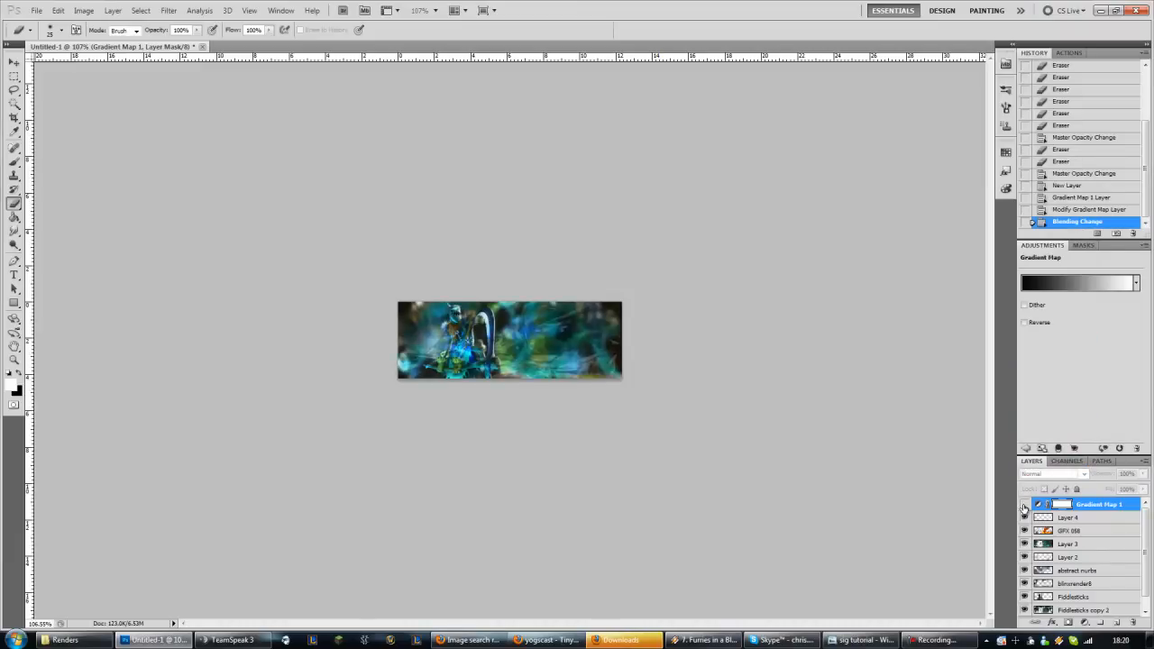
left_click(1024, 505)
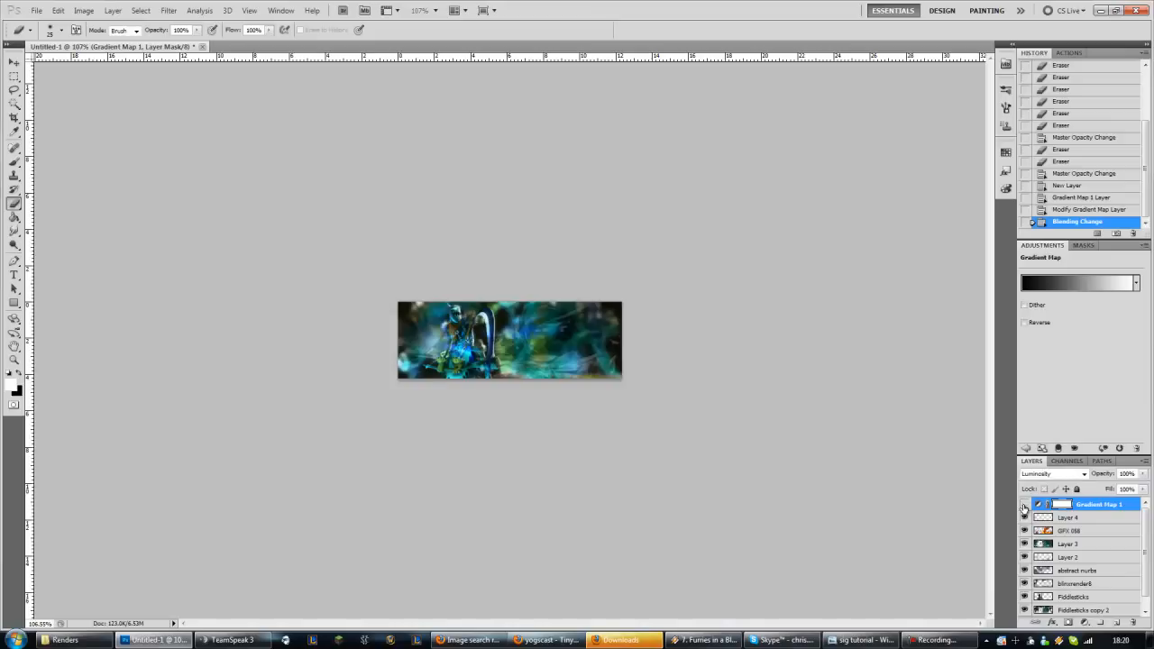
left_click(1024, 505)
left_click(1025, 505)
- Compare the signature with and without the GFX 058 layer, and apply the Ripple filter with Medium size to it
left_click(1089, 533)
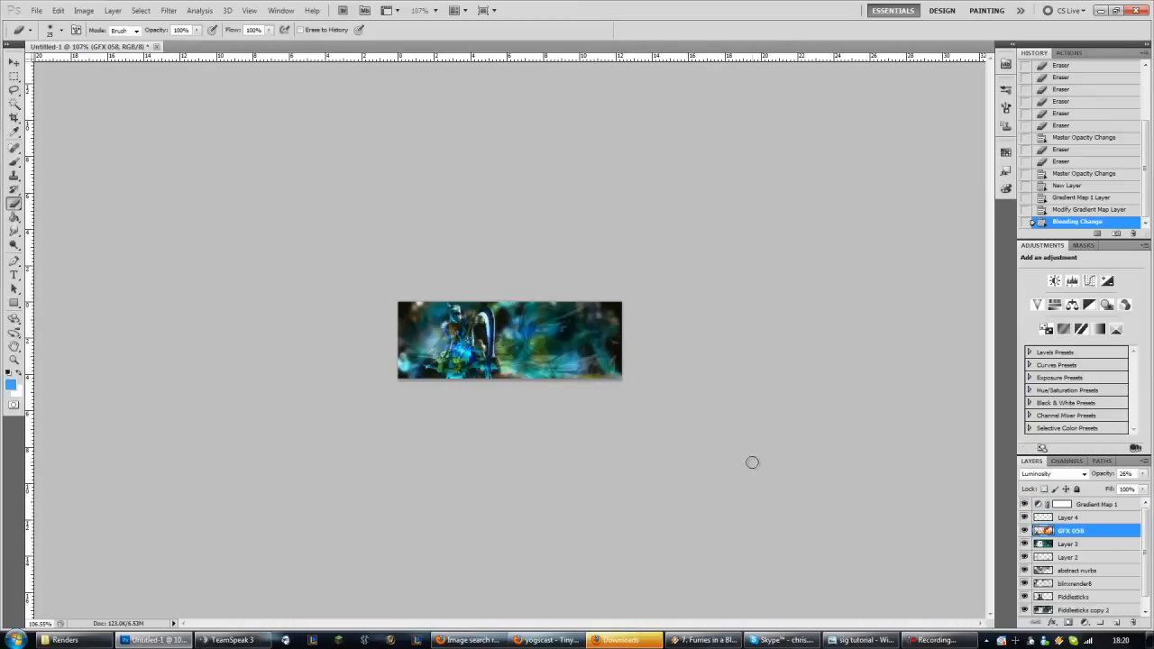
left_click(1024, 531)
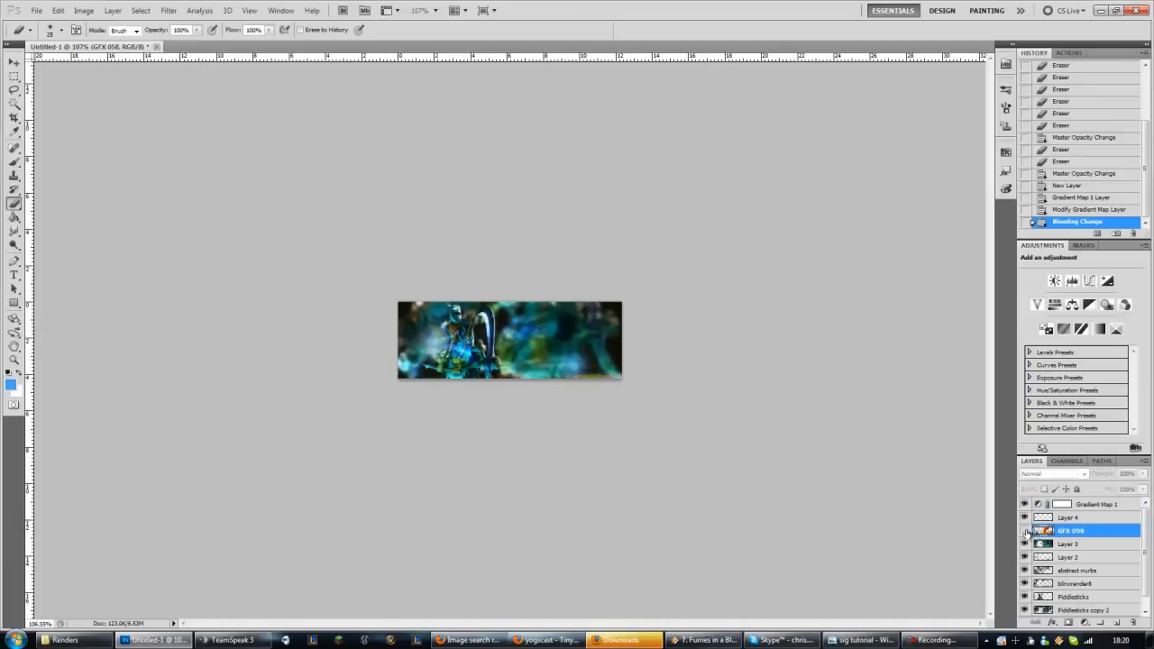
left_click(1024, 532)
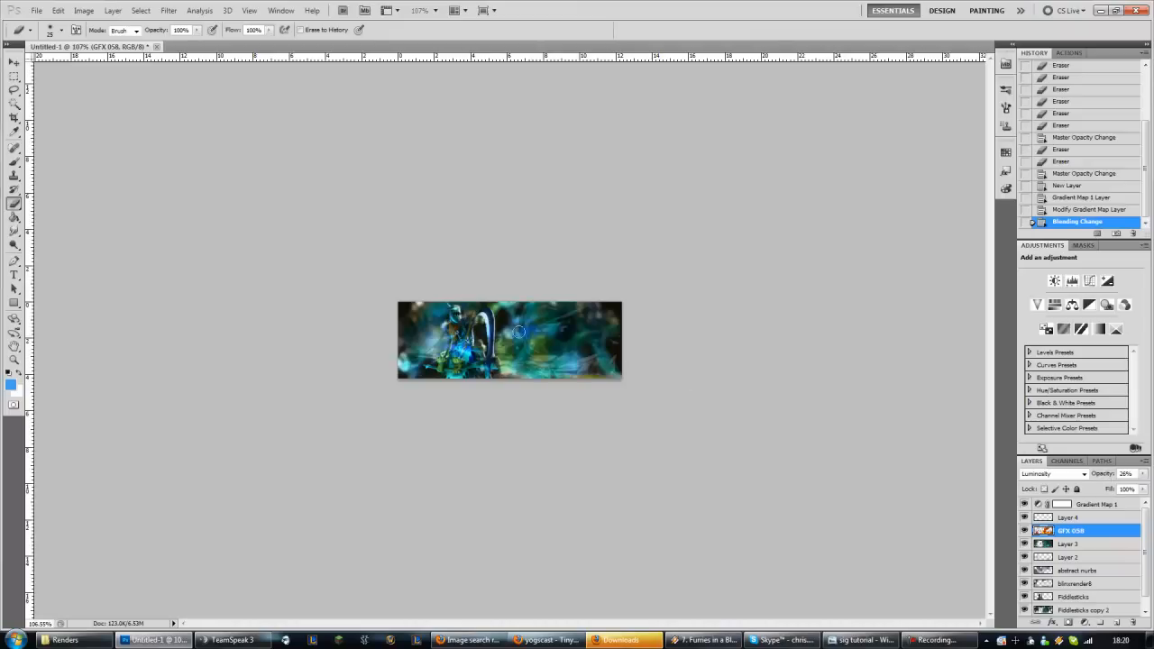
left_click(168, 9)
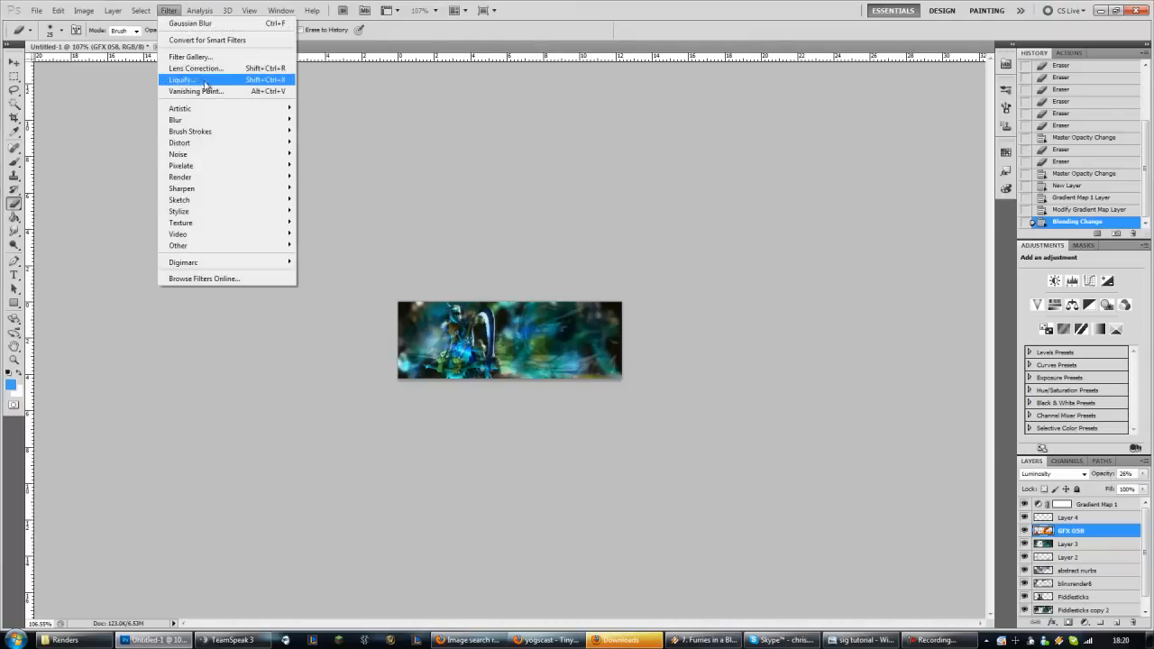
mouse_move(262, 143)
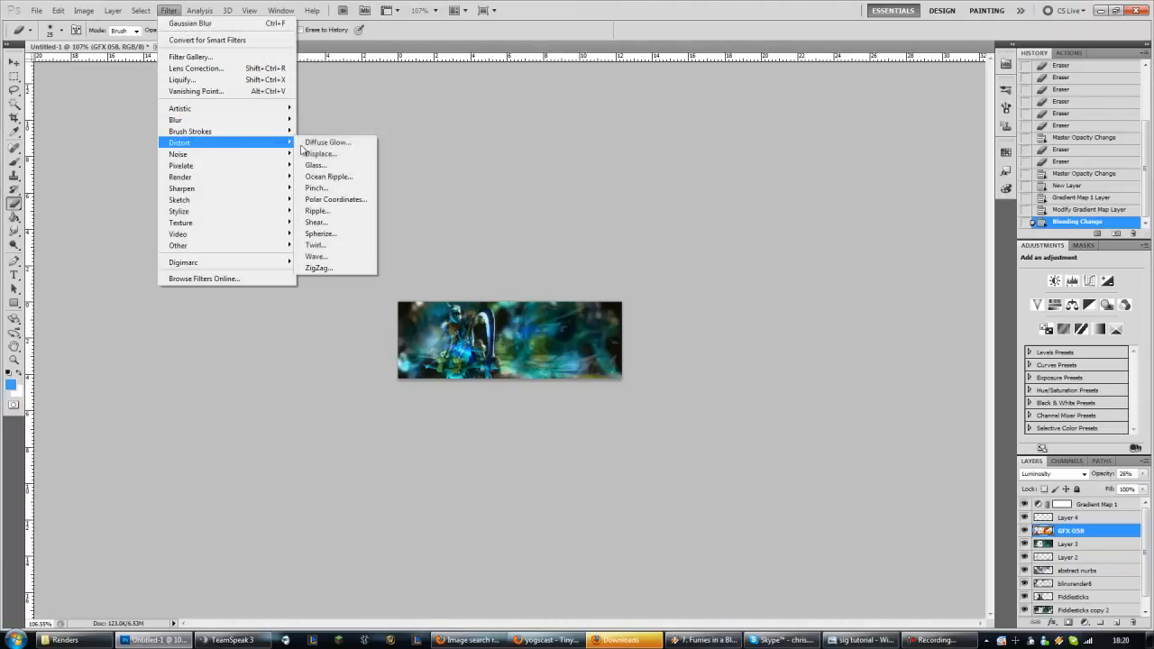
left_click(345, 215)
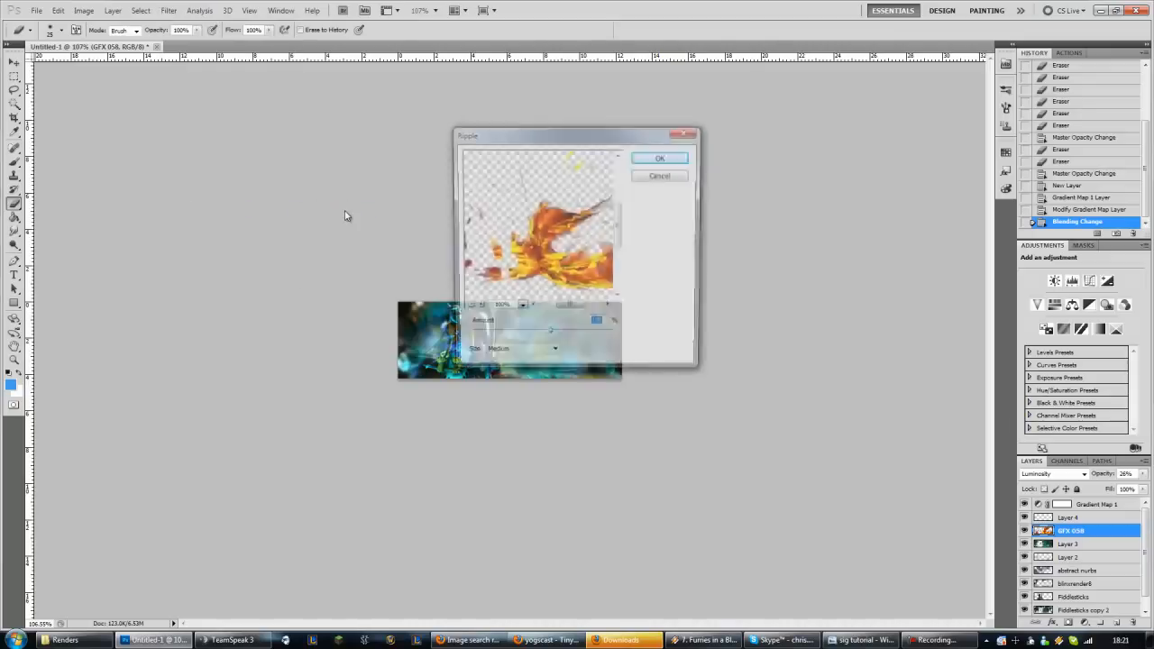
left_click(659, 158)
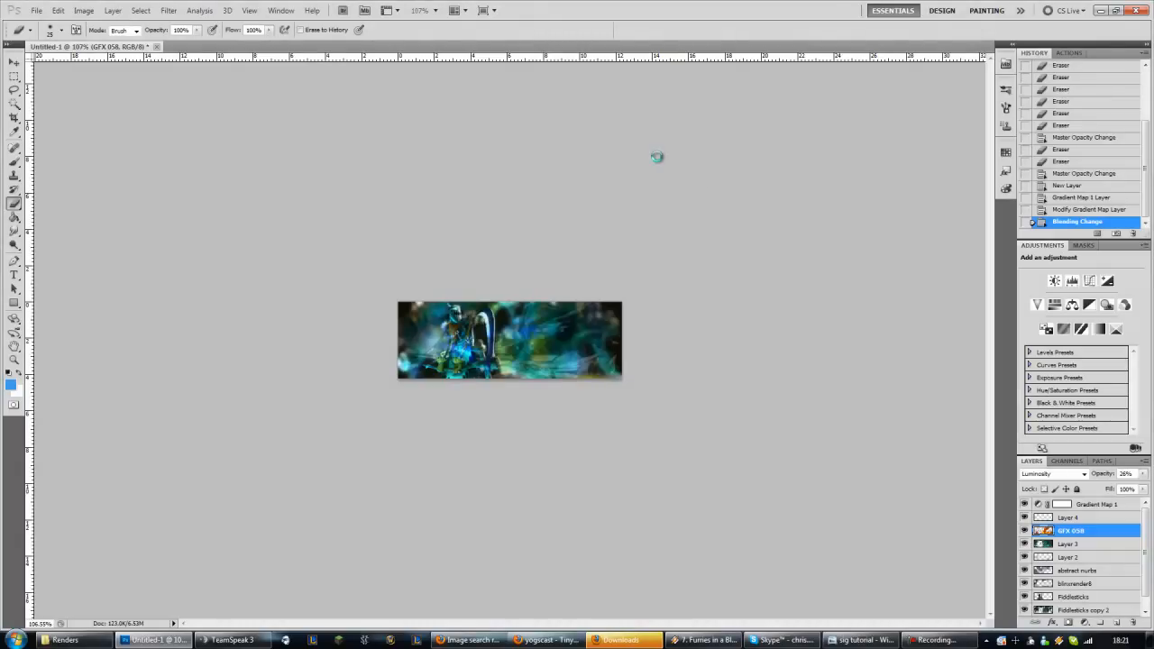
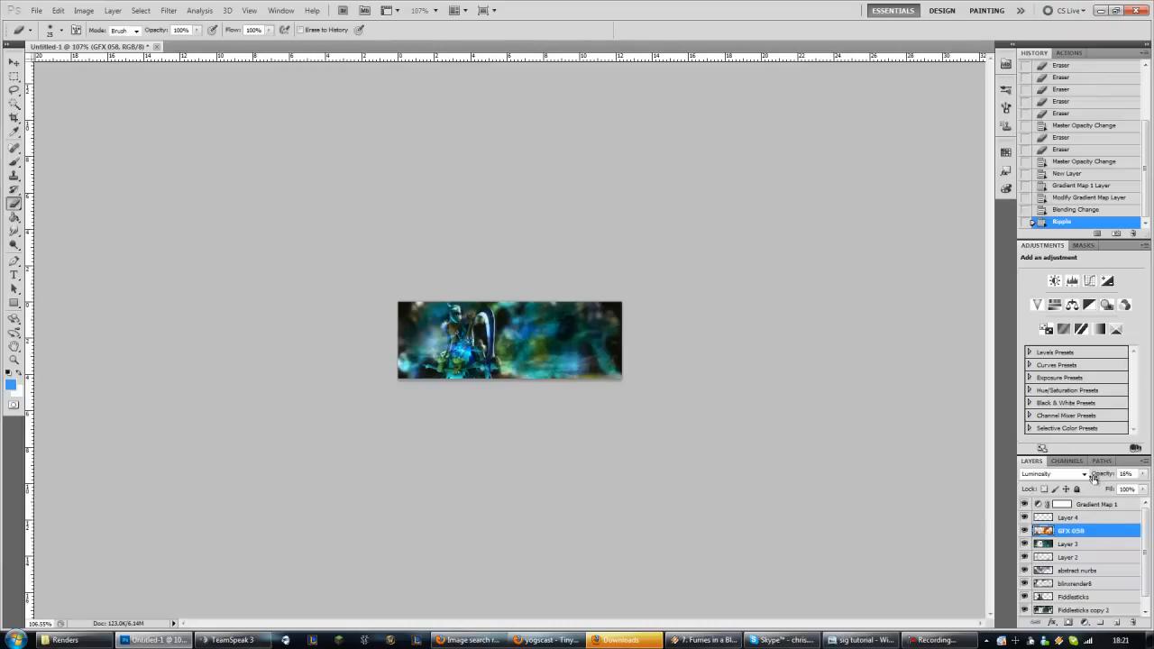
- Try several opacity levels up to 100% on the rippled GFX 058 layer and settle on 20%
left_click_drag(1092, 478, 1095, 478)
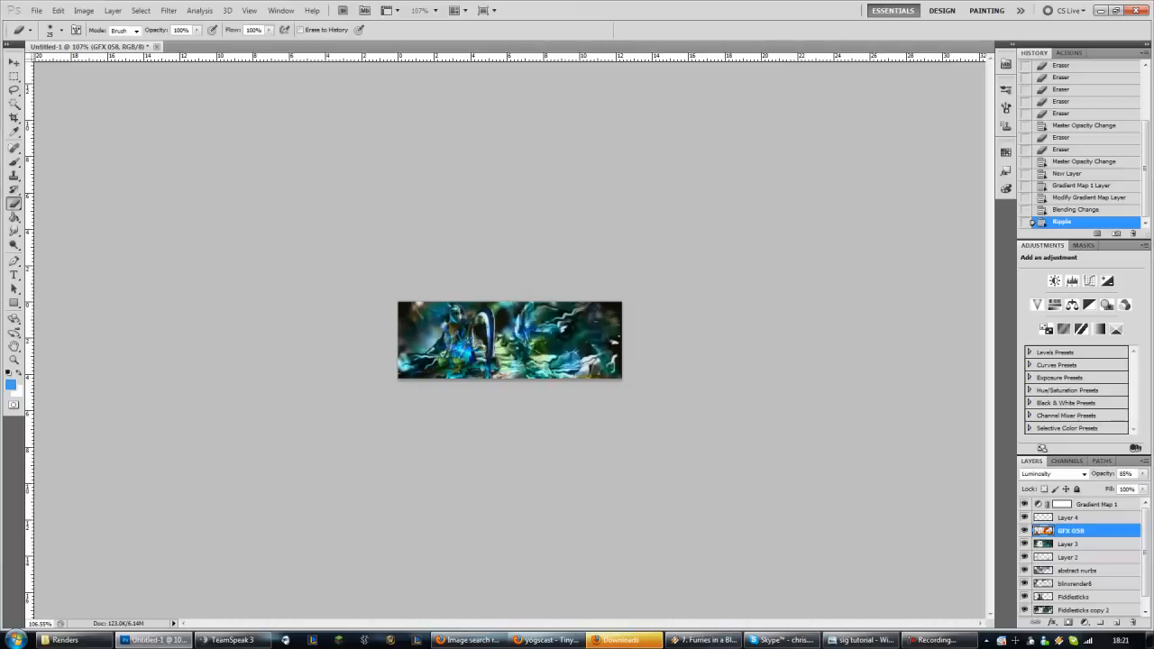
left_click_drag(1102, 474, 1112, 475)
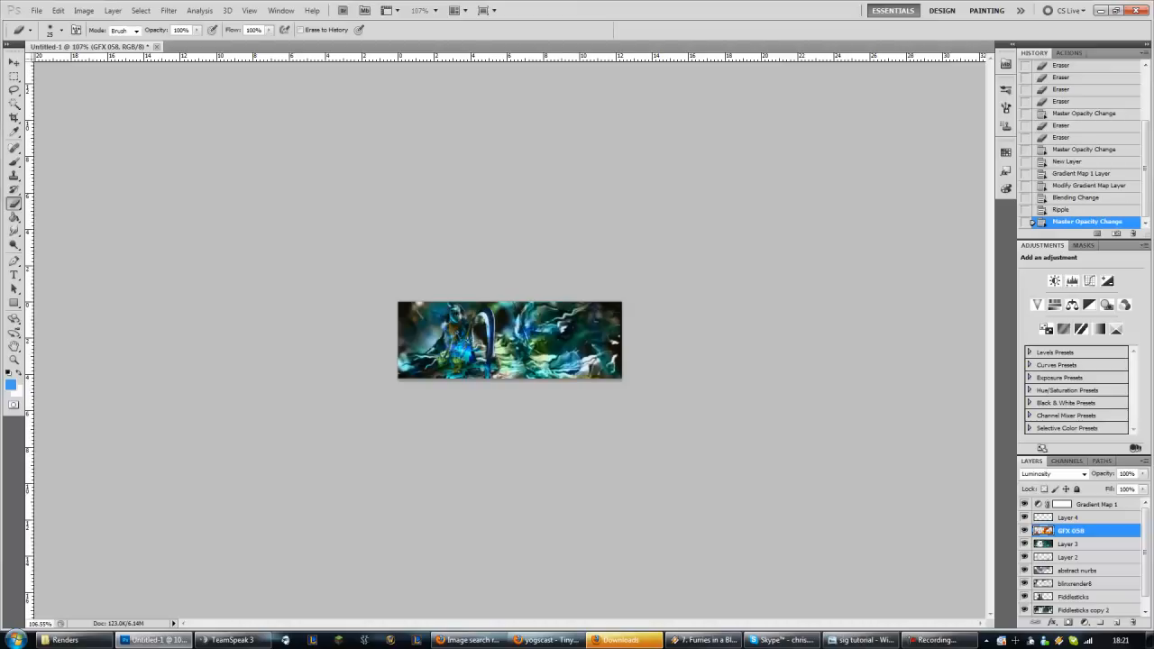
mouse_move(1105, 476)
left_mouse_down()
mouse_move(1093, 478)
mouse_move(1115, 483)
left_mouse_up()
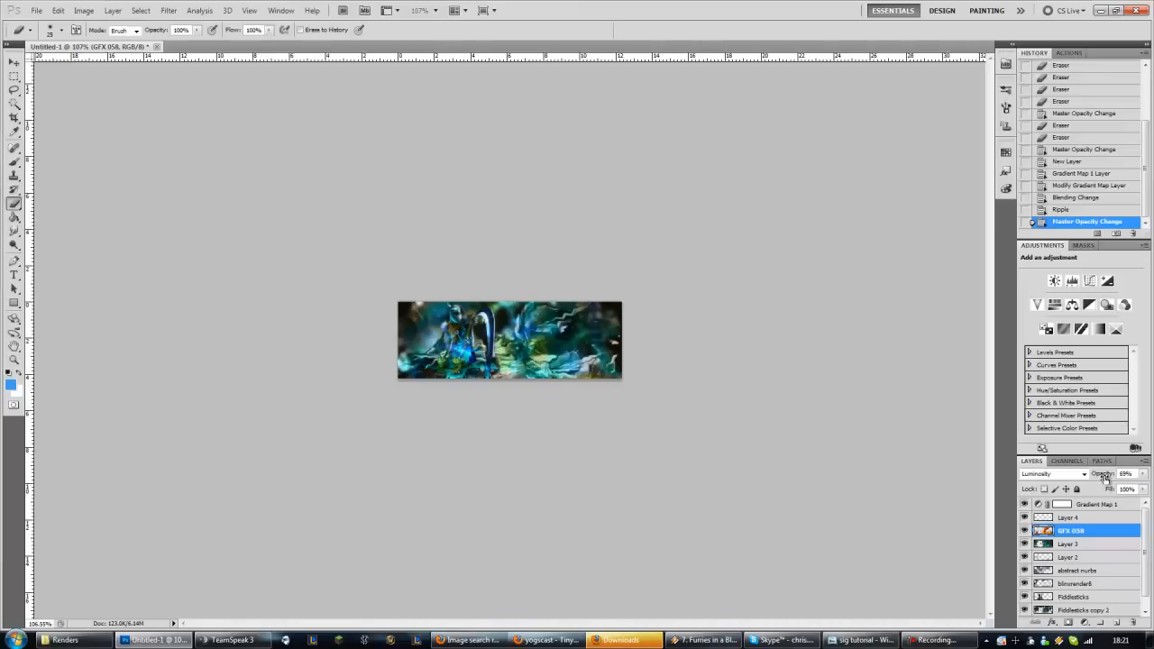
left_click_drag(1106, 478, 1079, 480)
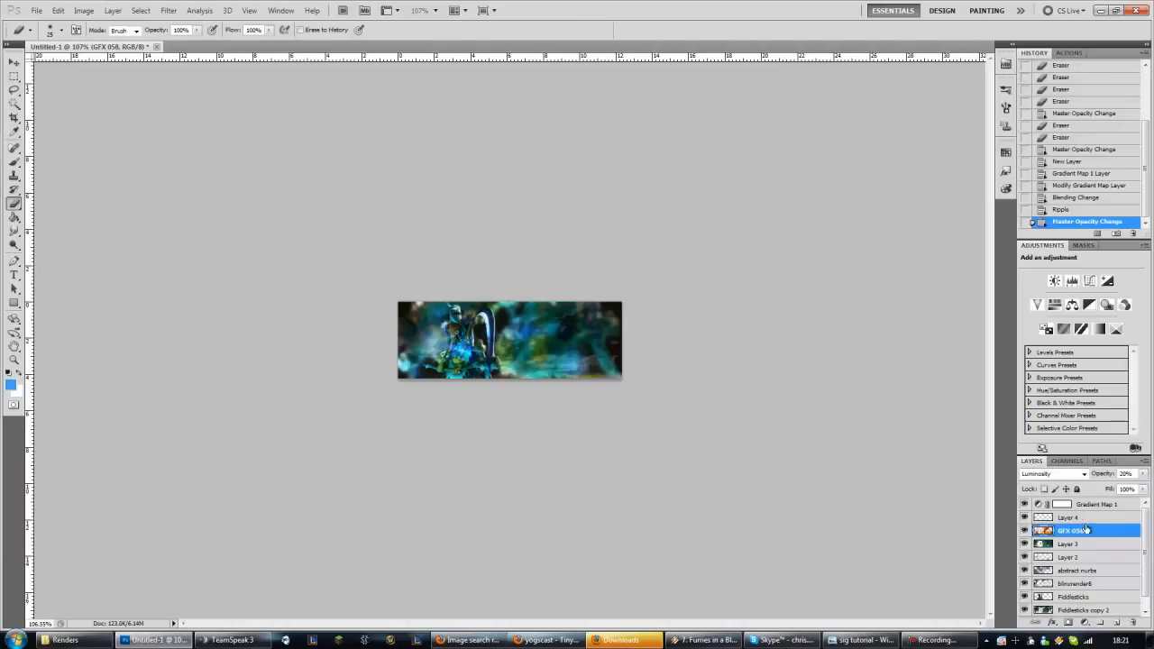
- Delete the empty Layer 4 and add a new layer above the Gradient Map 1 adjustment layer
left_click(1090, 519)
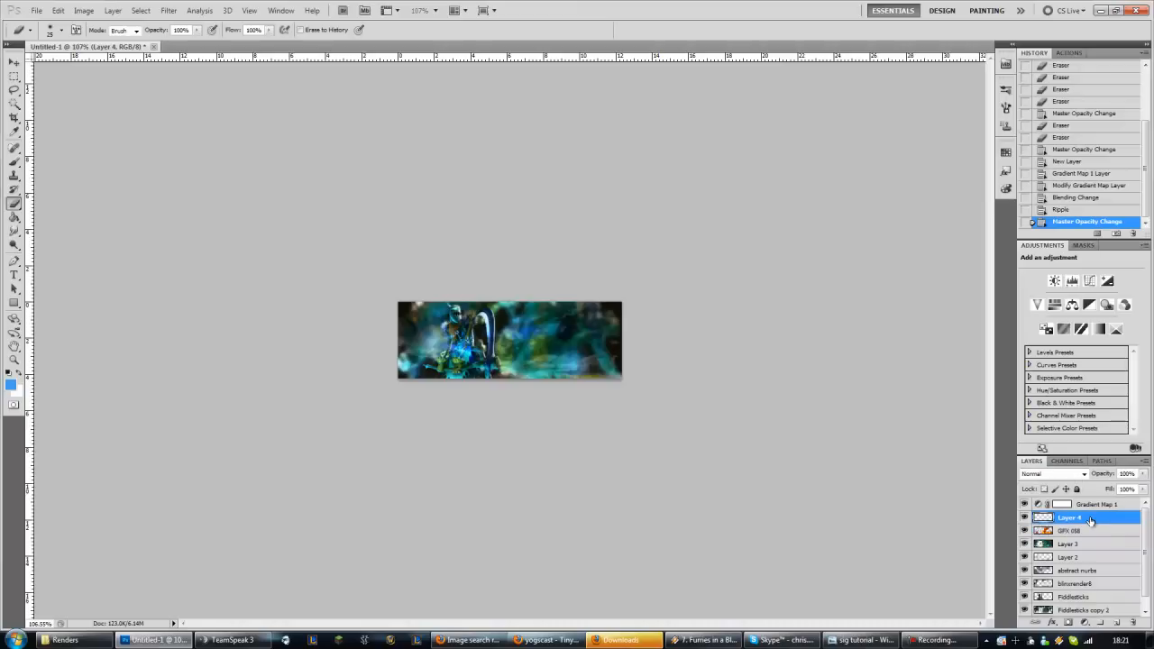
left_click(1025, 506)
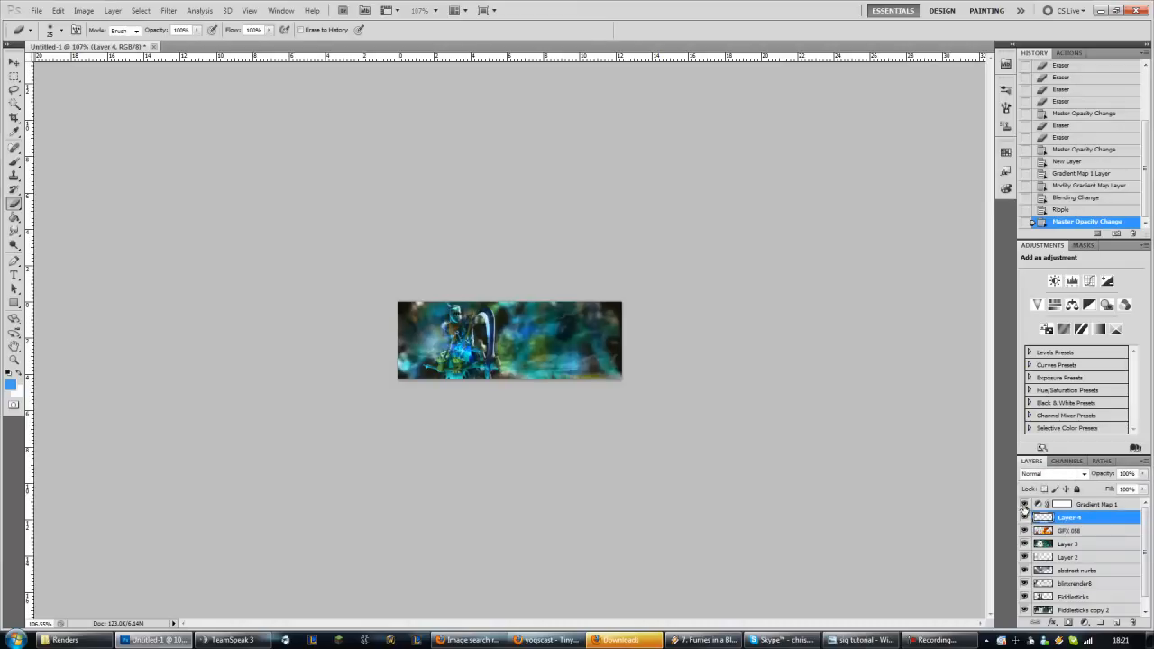
left_click(1024, 506)
left_click_drag(1097, 523, 1134, 624)
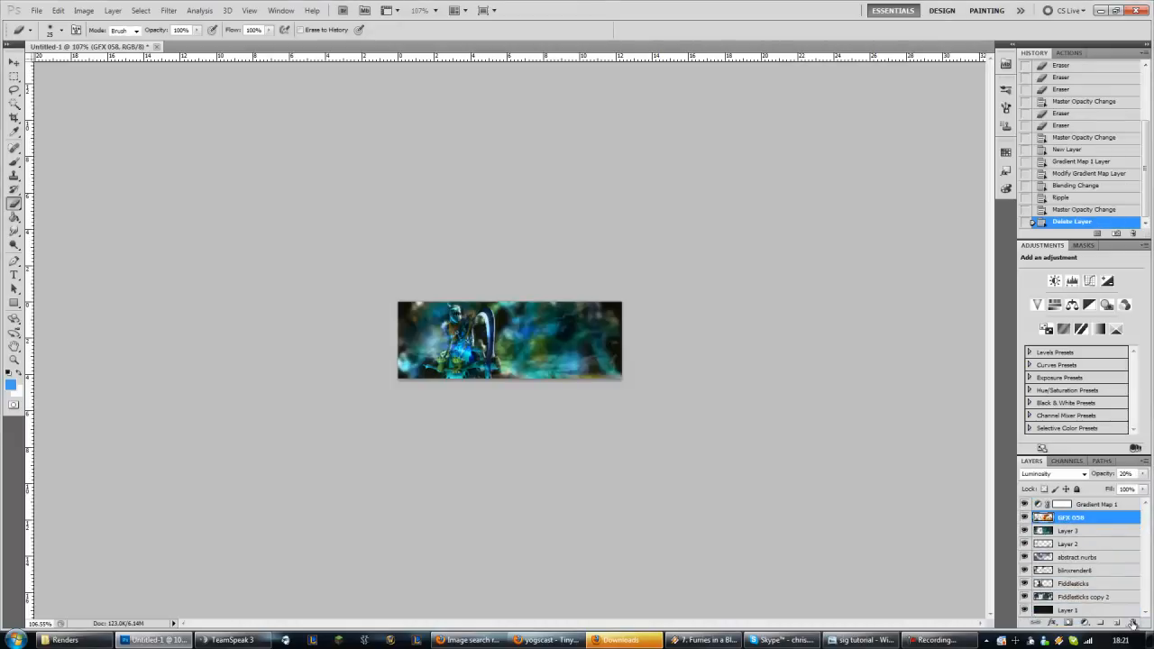
left_click(1136, 507)
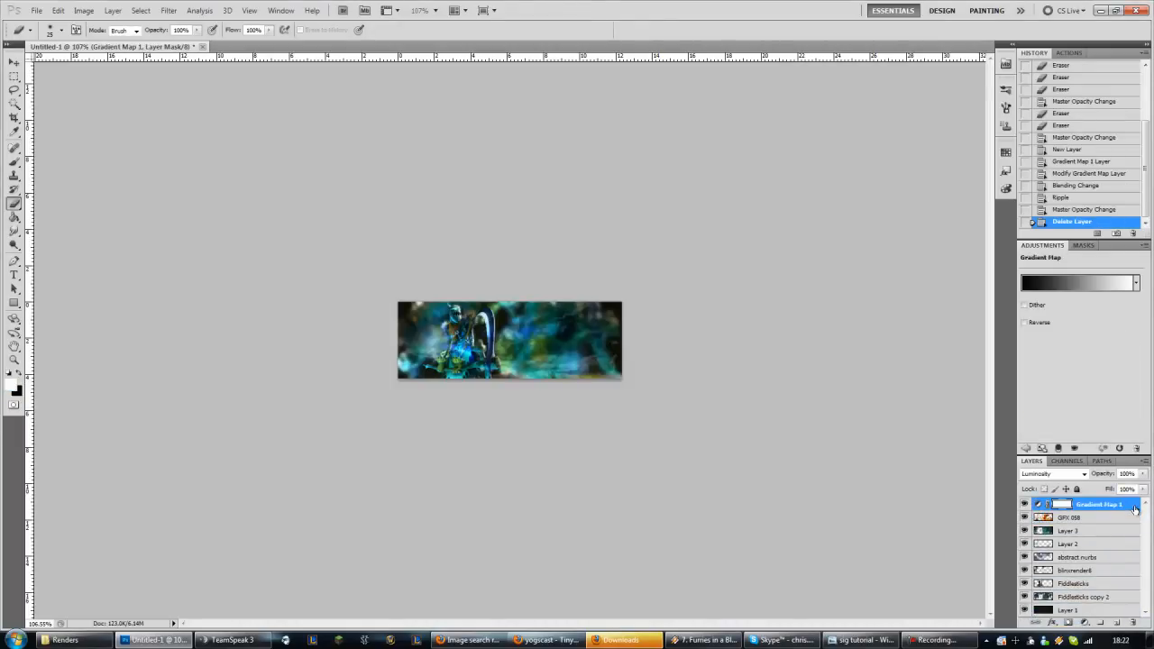
left_click(1117, 623)
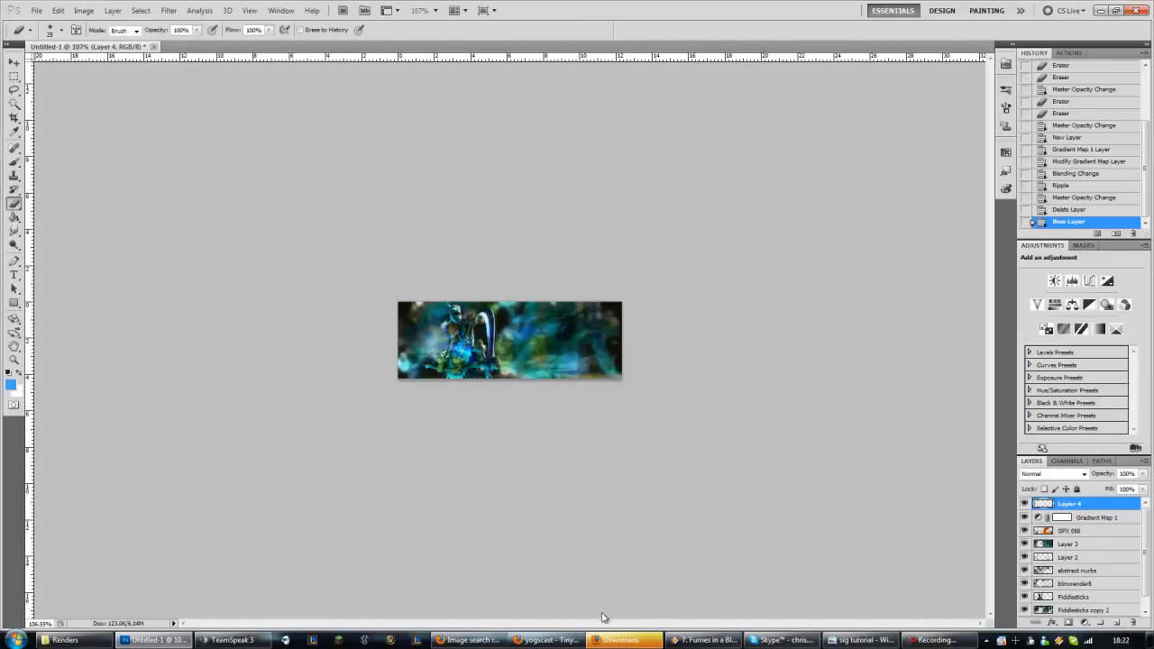
left_click(597, 640)
left_click(402, 437)
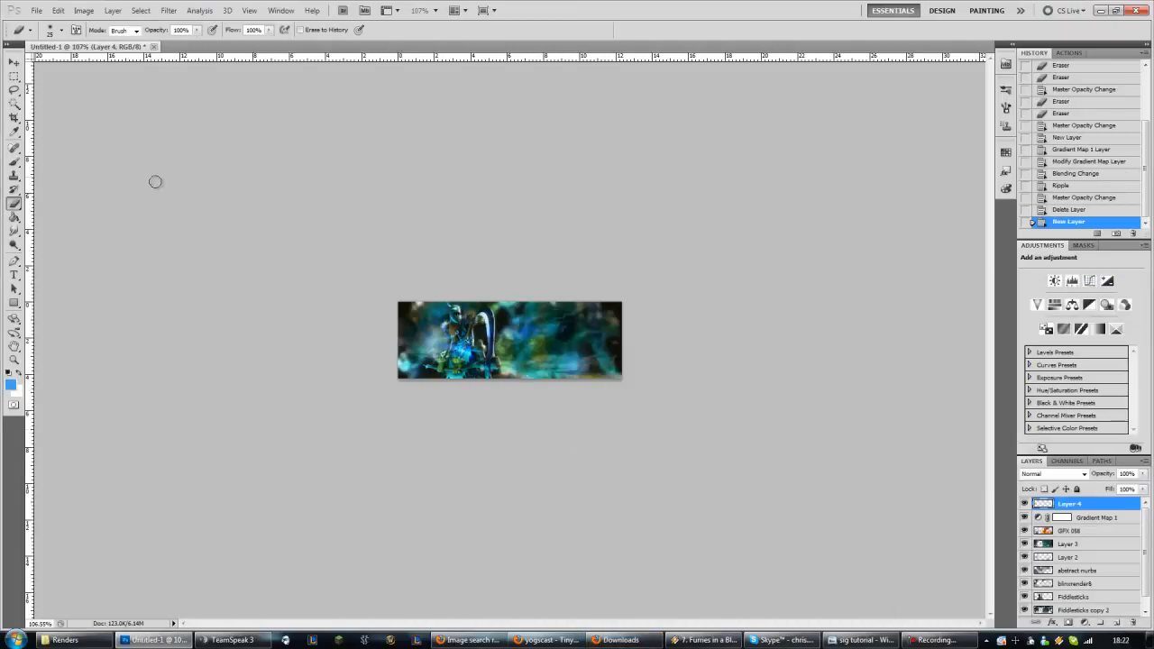
left_click(38, 14)
left_click(38, 14)
- Set up a soft round Brush with a size of 267 px and 0% hardness
left_click(13, 161)
right_click(502, 336)
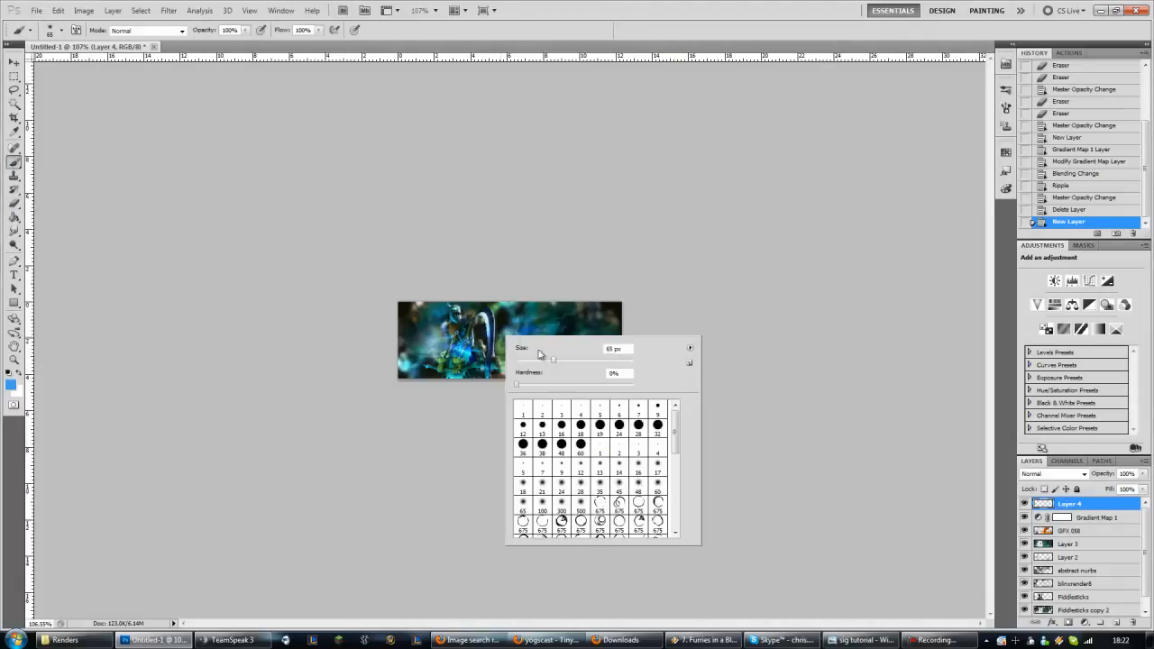
left_click(626, 349)
left_click_drag(547, 361, 585, 364)
left_click(595, 362)
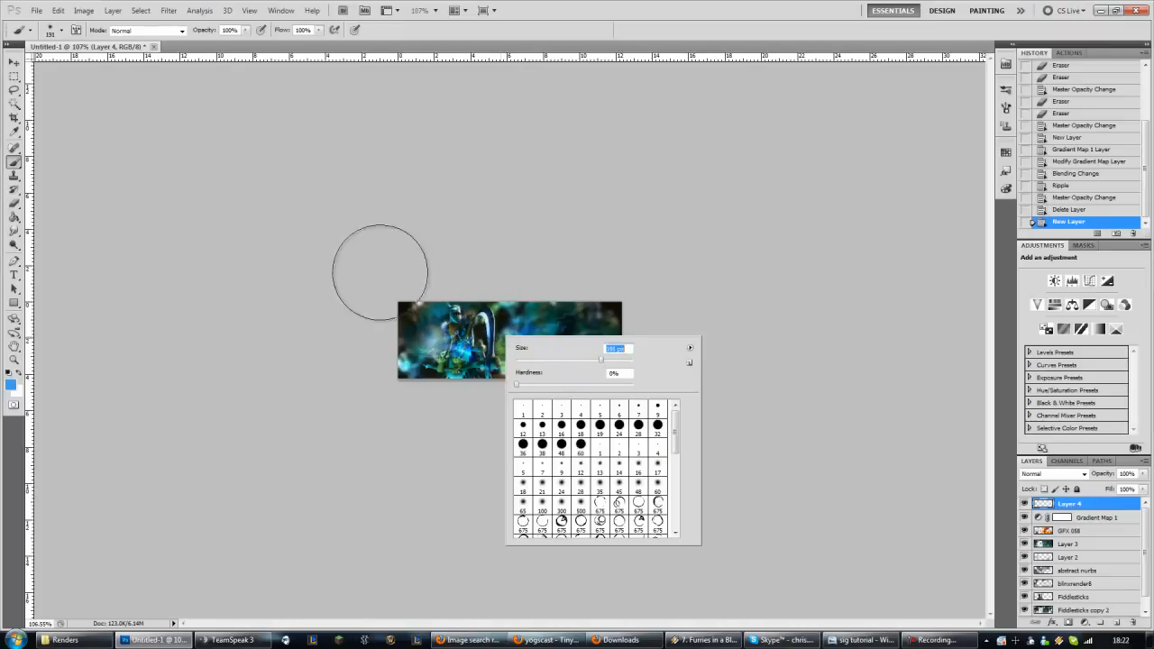
left_click_drag(600, 361, 607, 362)
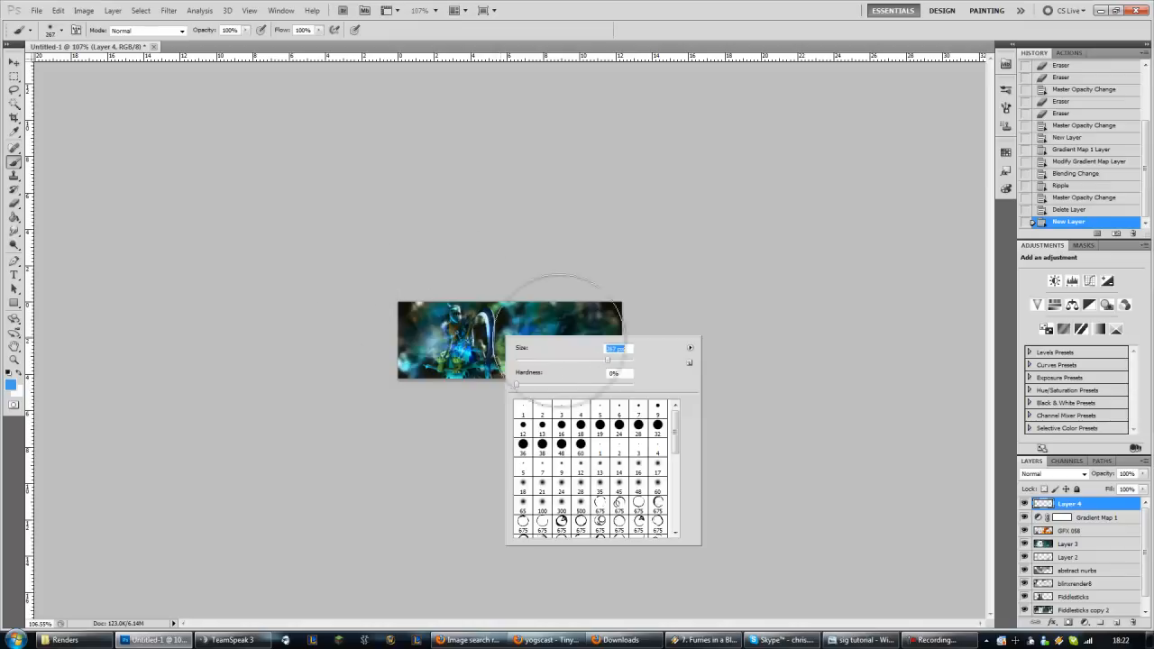
left_click(547, 35)
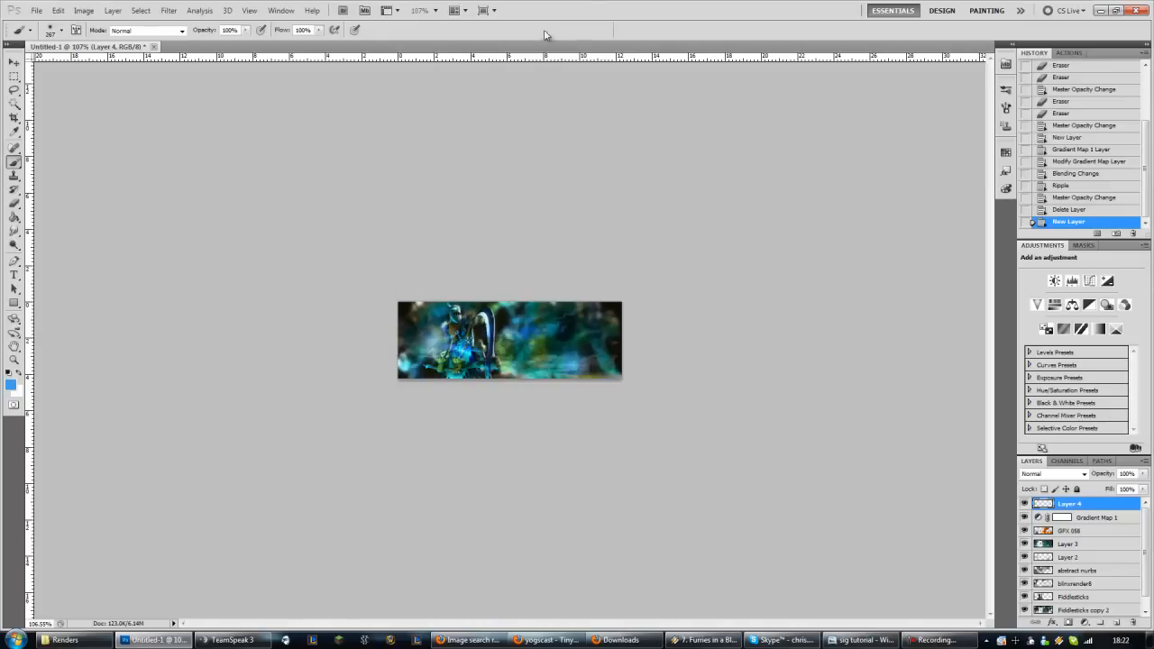
- Try a pale yellow foreground colour and settle on pale cyan #e8feff
left_click(12, 386)
left_click_drag(440, 448, 471, 391)
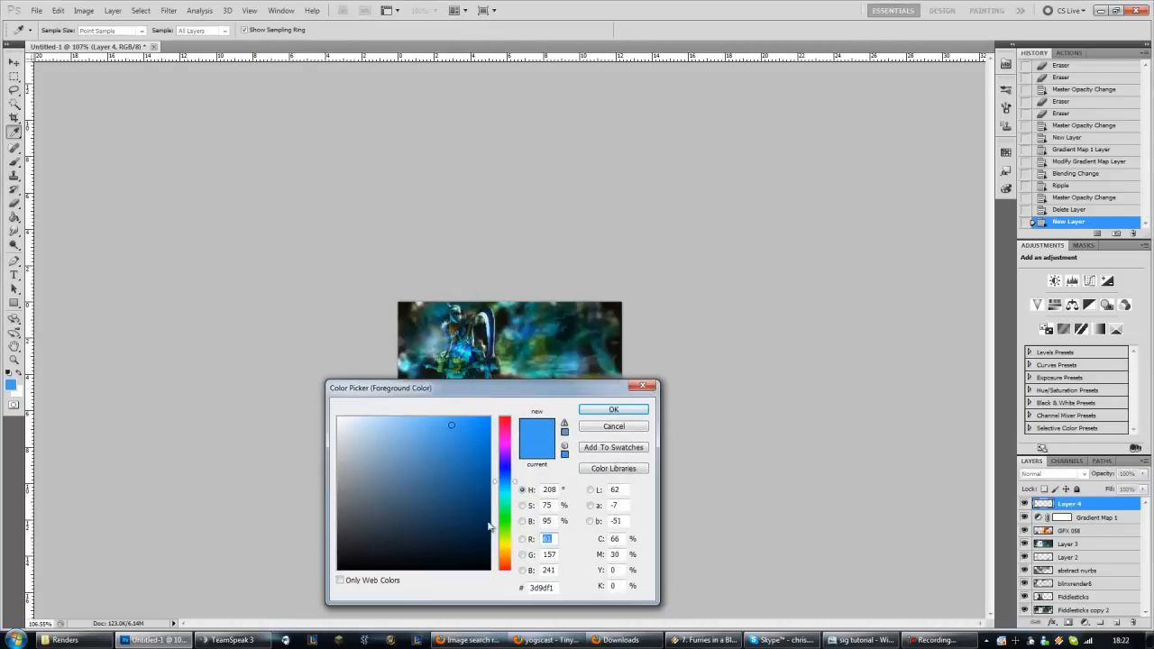
left_click(504, 542)
left_click_drag(388, 419, 351, 407)
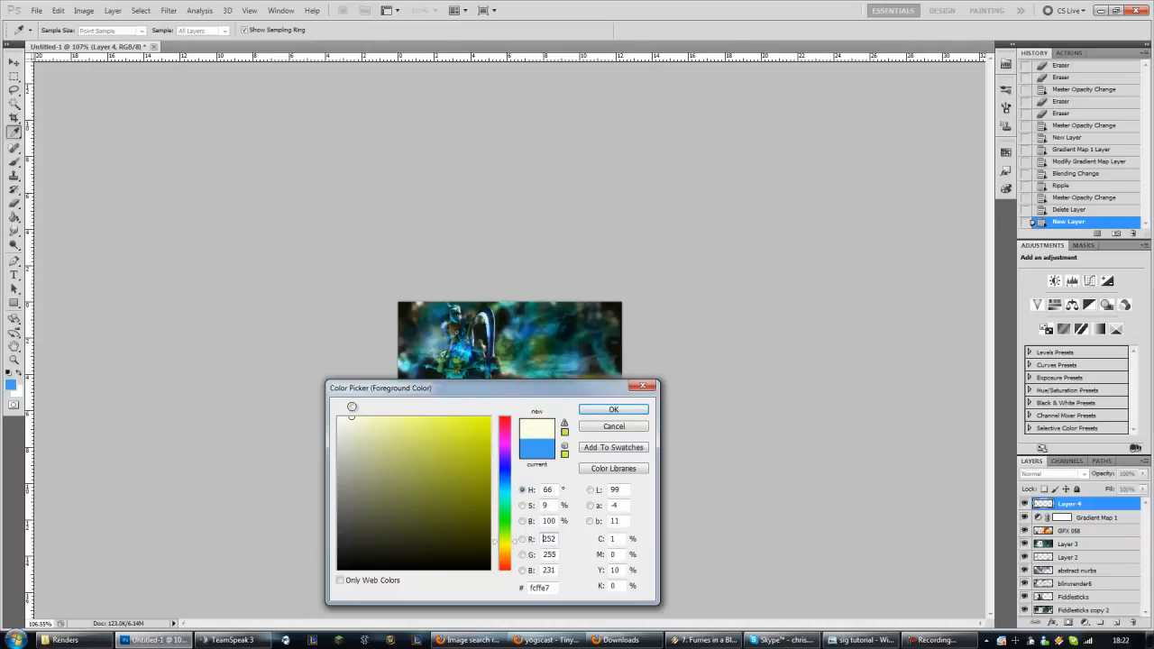
left_click(612, 409)
key("b")
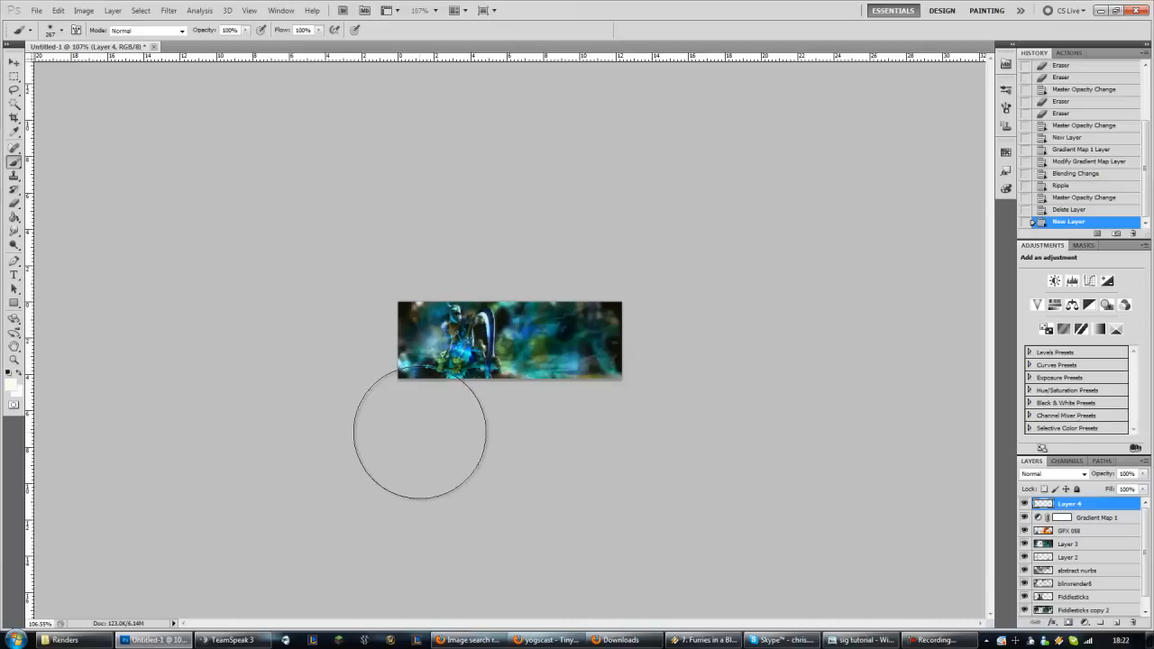
left_click(13, 386)
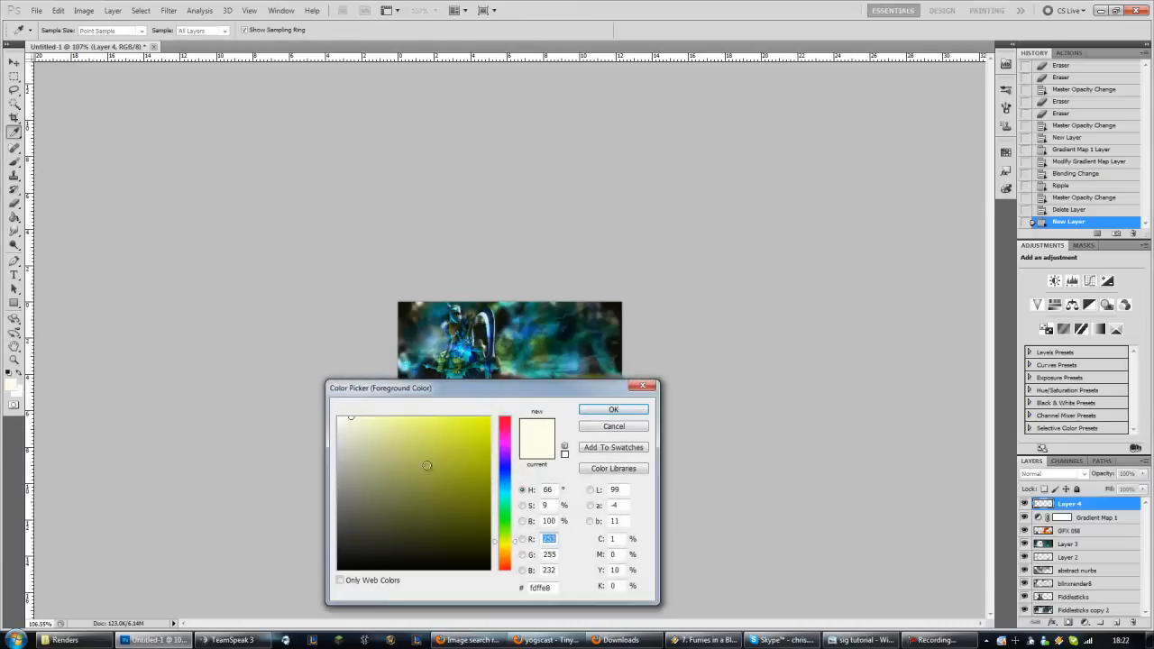
left_click(505, 495)
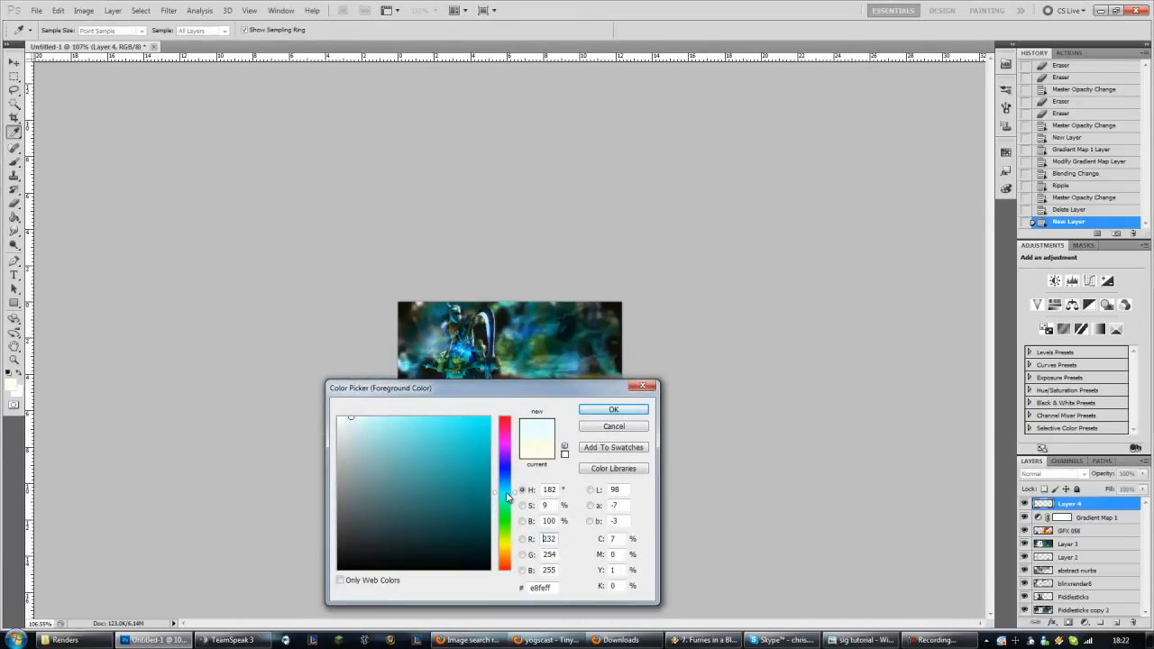
left_click(613, 411)
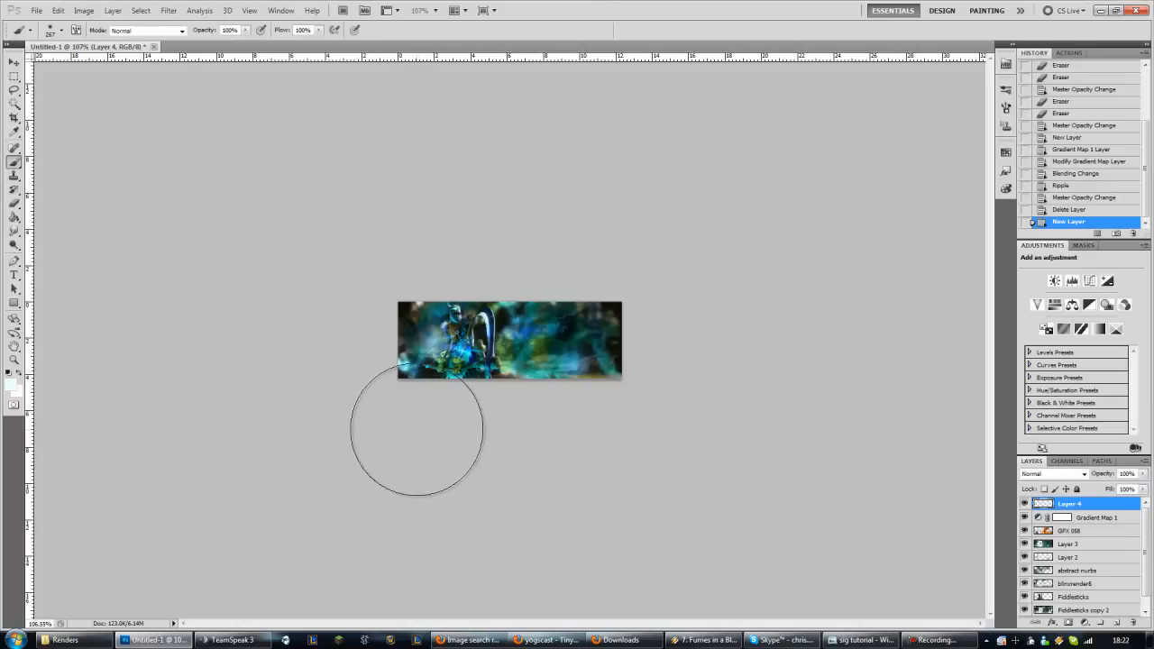
- Paint three soft pale cyan dabs over the lower-left corner of the signature on the new layer
left_click(415, 431)
left_click(416, 430)
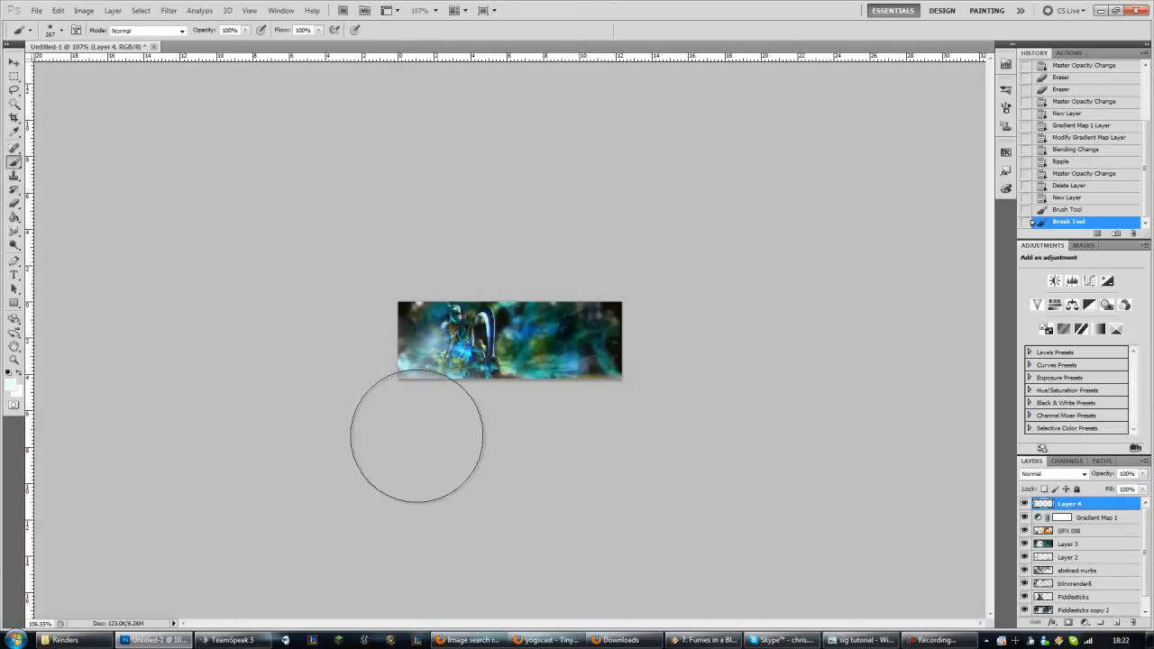
right_click(496, 359)
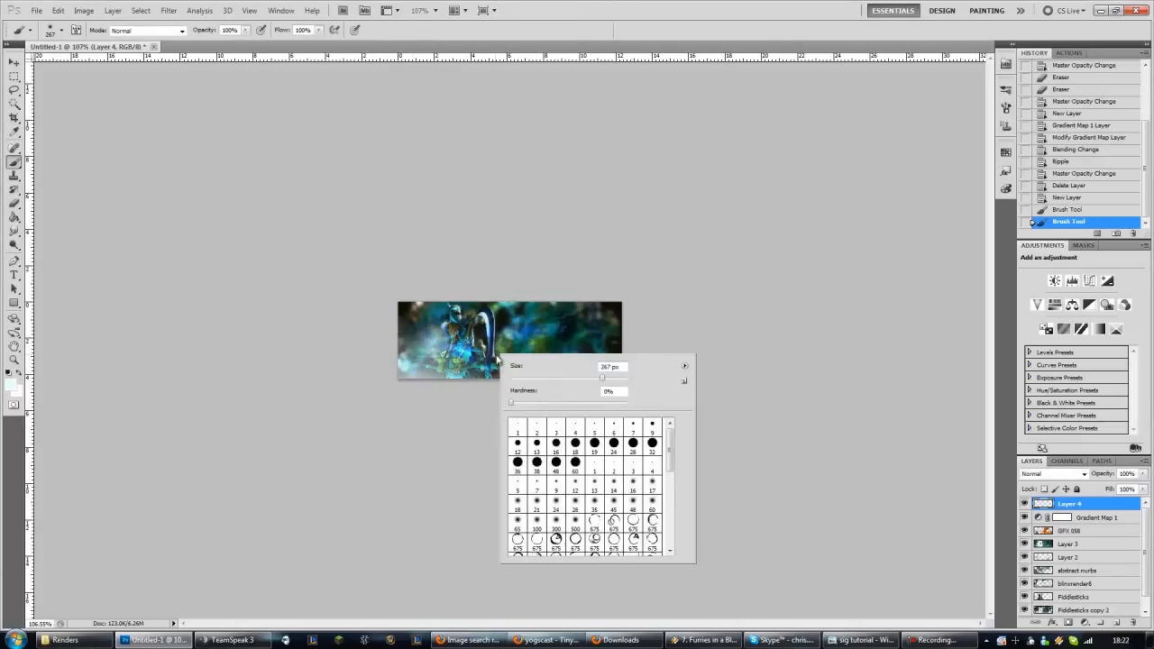
left_click(641, 37)
left_click(413, 430)
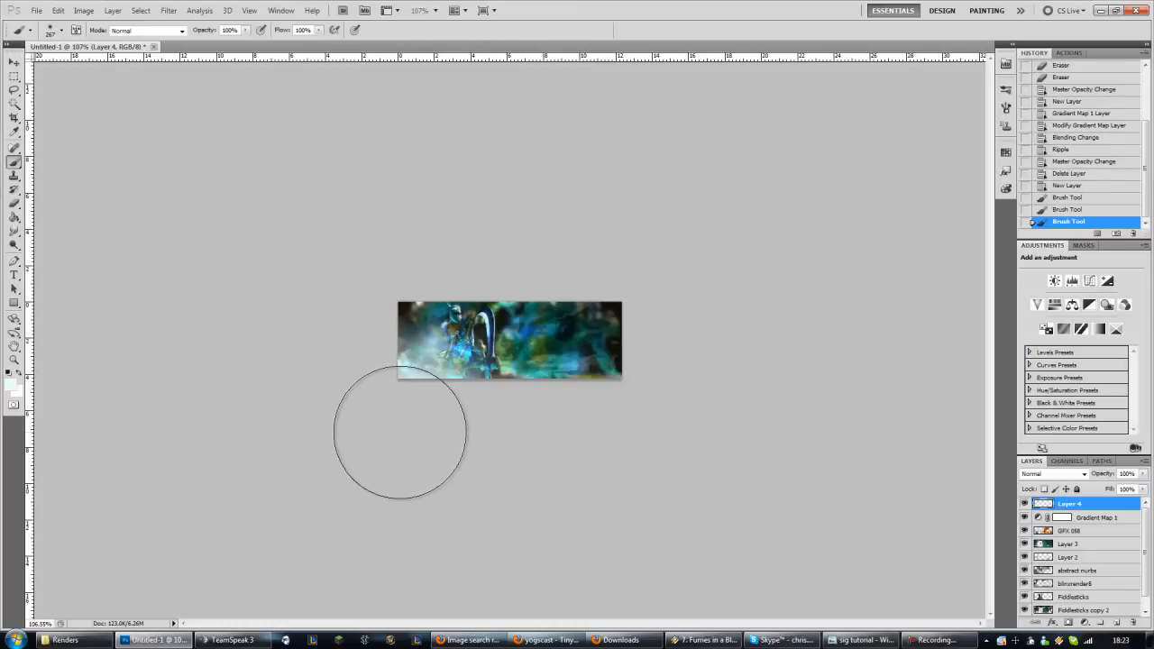
- Change the foreground colour to pale yellow and brush soft light along the upper-right edge of the signature, redoing the last stroke
left_click(11, 389)
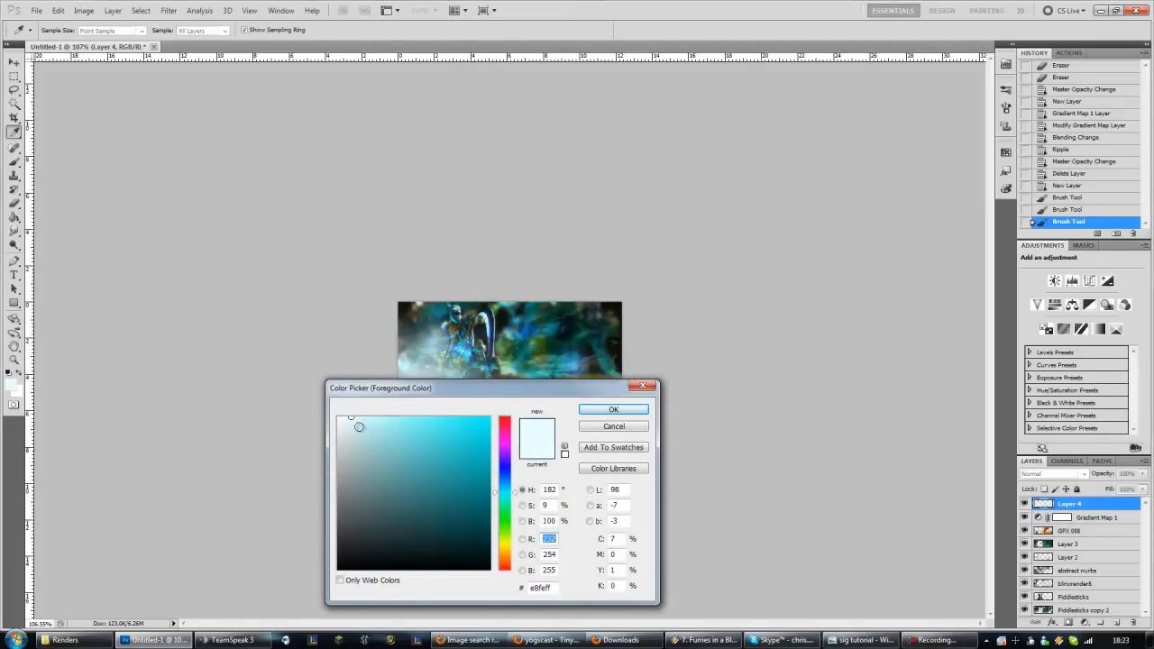
left_click(509, 544)
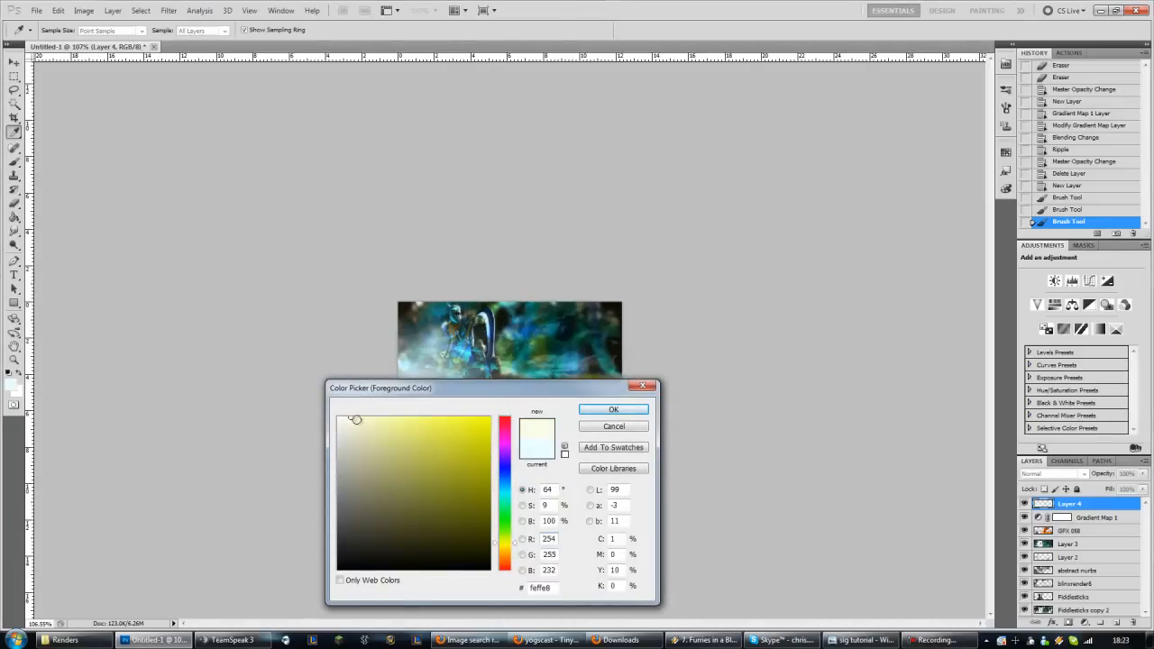
left_click(614, 426)
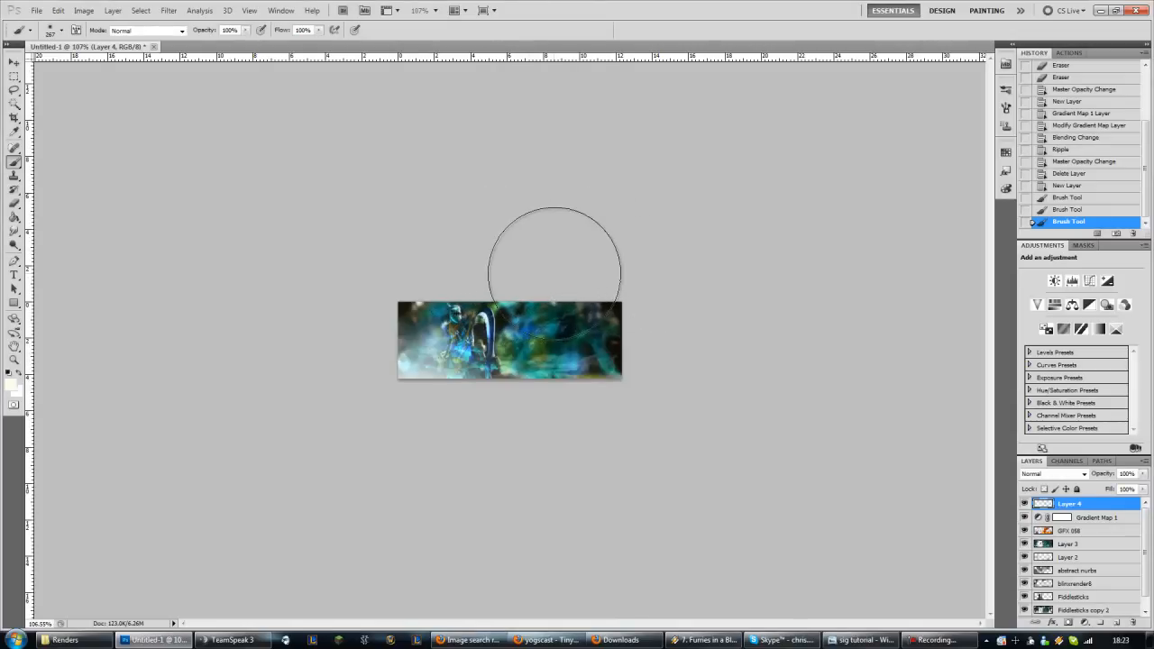
left_click(621, 254)
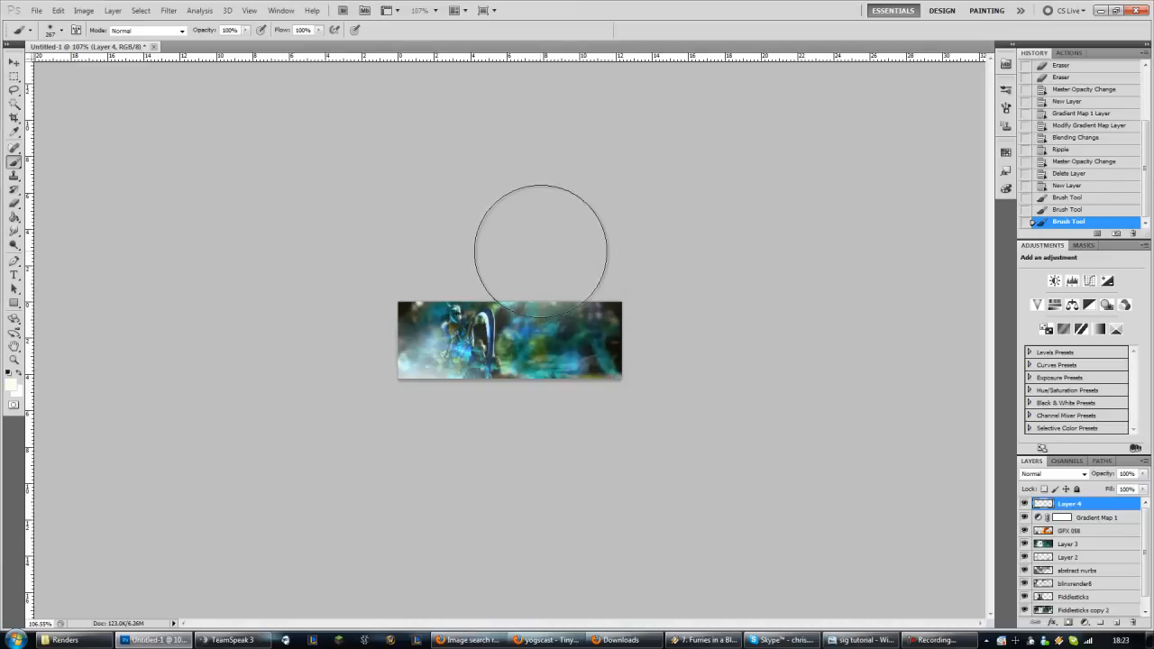
left_click_drag(570, 253, 579, 261)
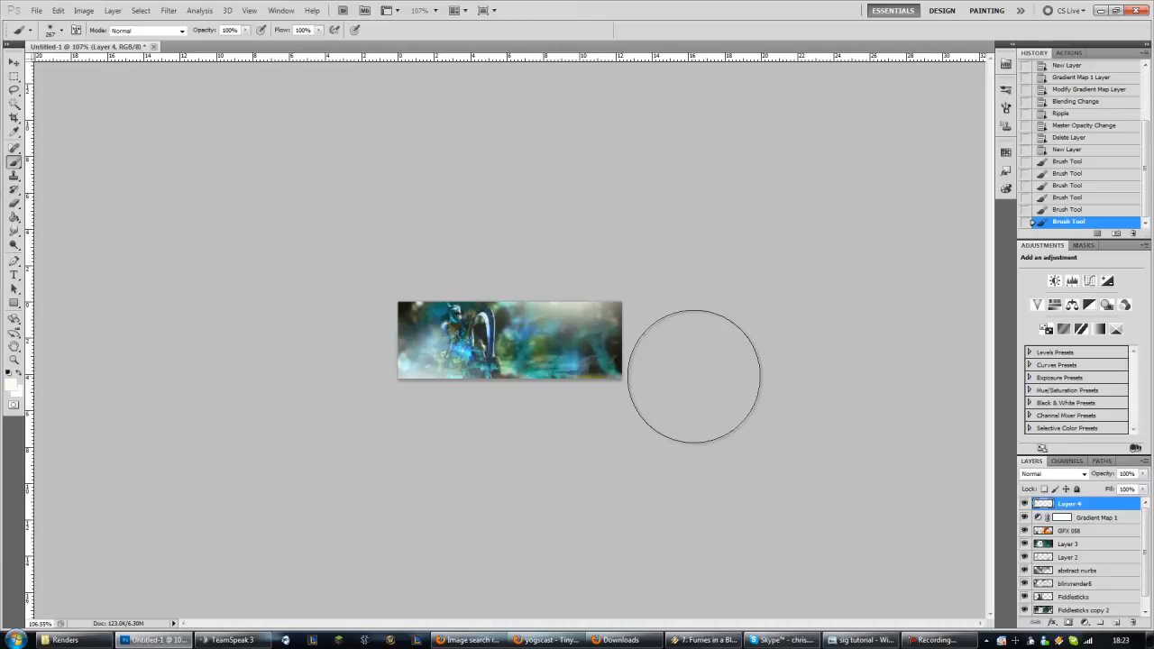
key("ctrl+z")
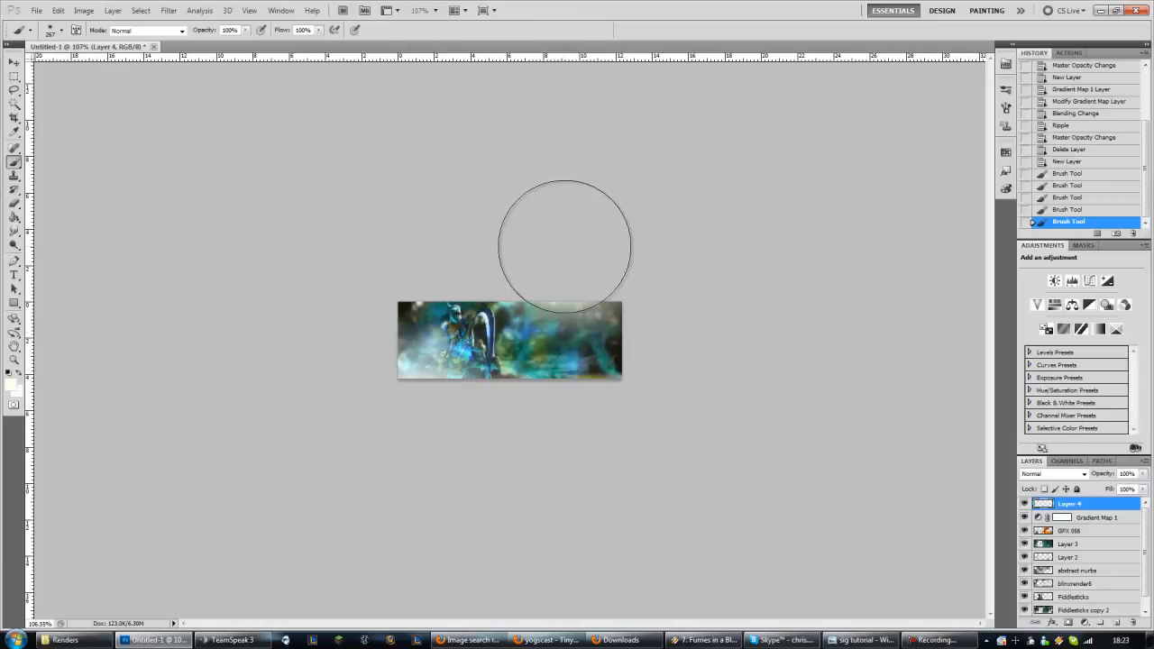
left_click_drag(567, 232, 563, 248)
- Try the Screen, Color Dodge, Linear Dodge (Add) and Lighten blending modes on the painted light layer and return it to Normal
left_click(1068, 474)
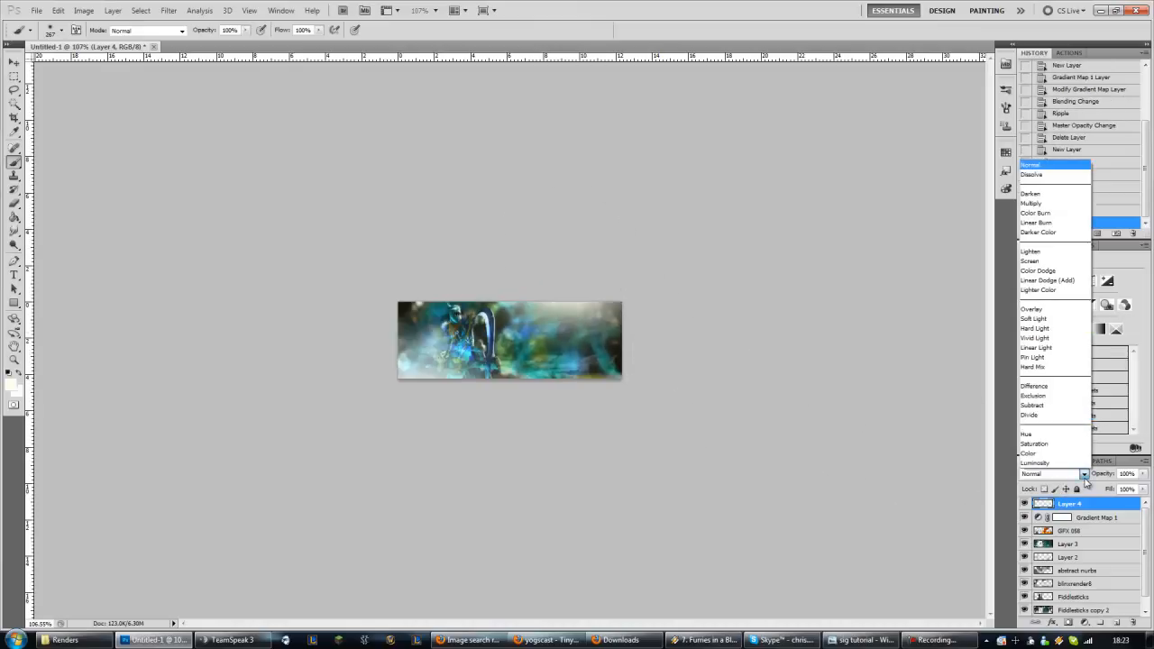
left_click(1043, 260)
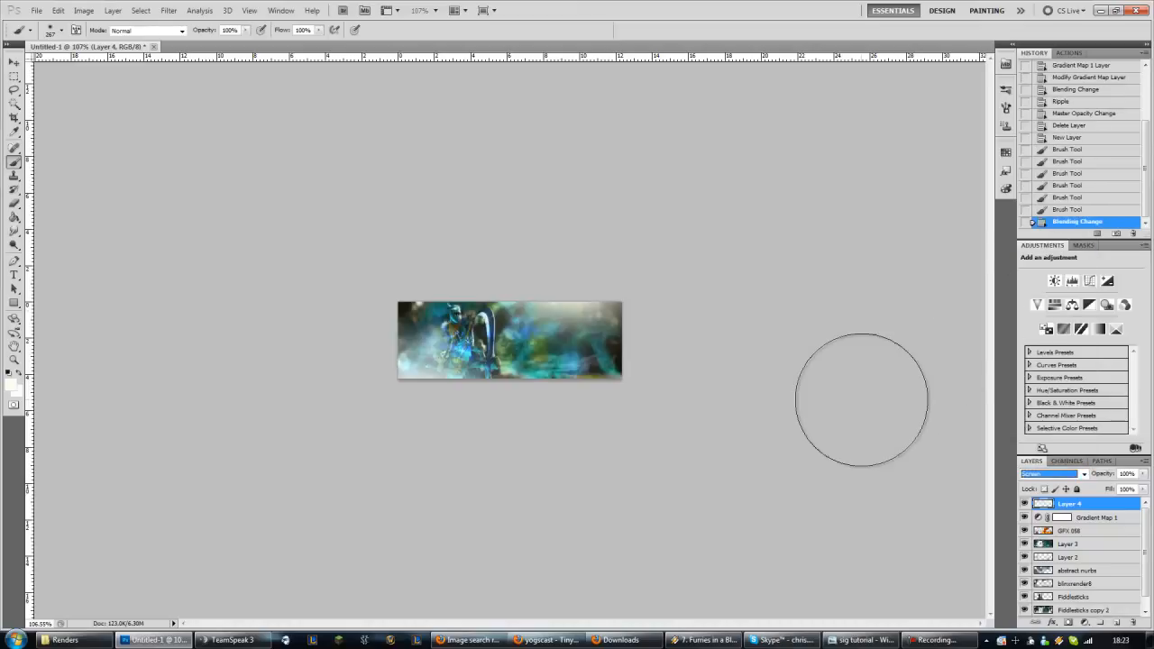
key("Down")
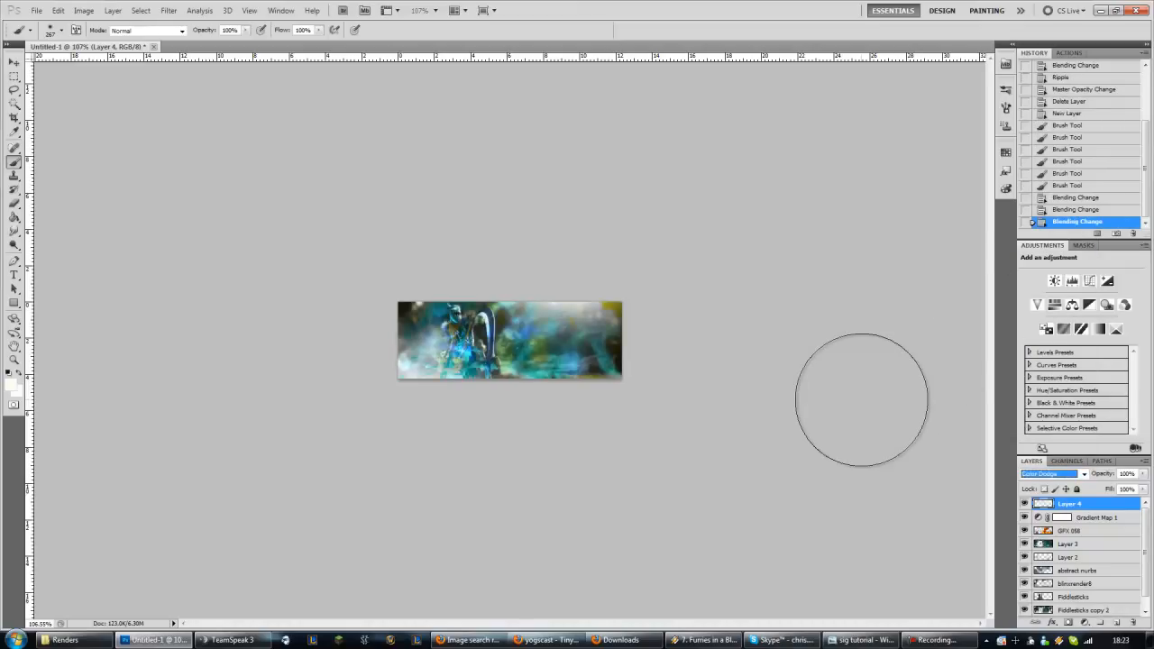
key("Down")
key("Up")
key("Down")
key("Up")
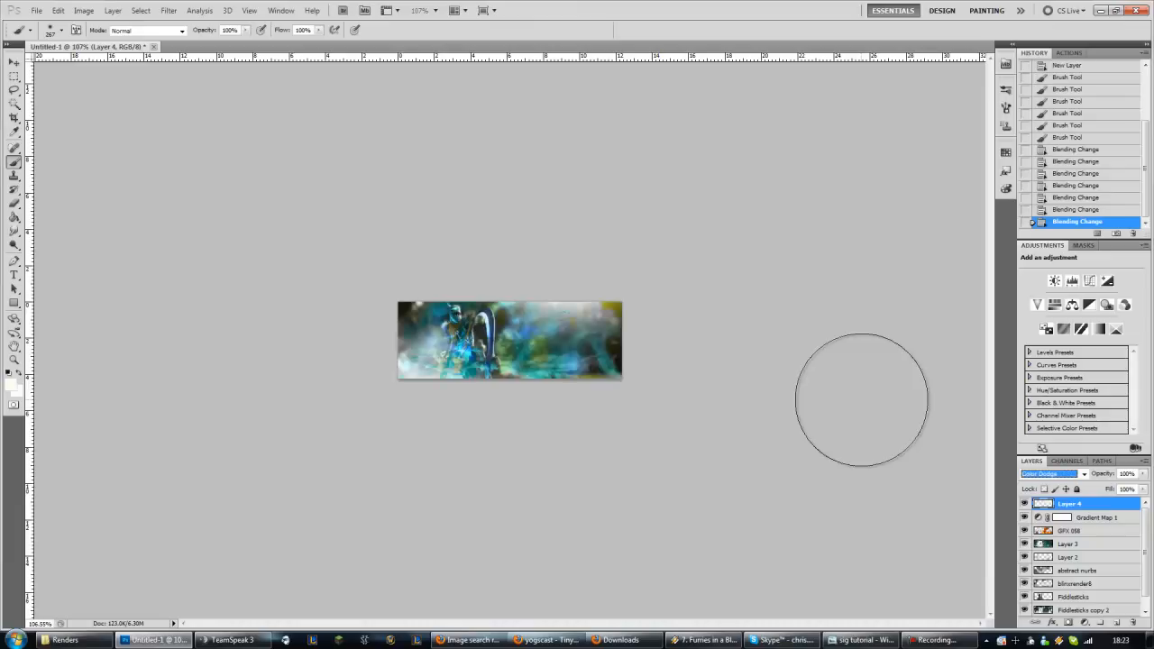
key("Down")
key("Up")
key("Down")
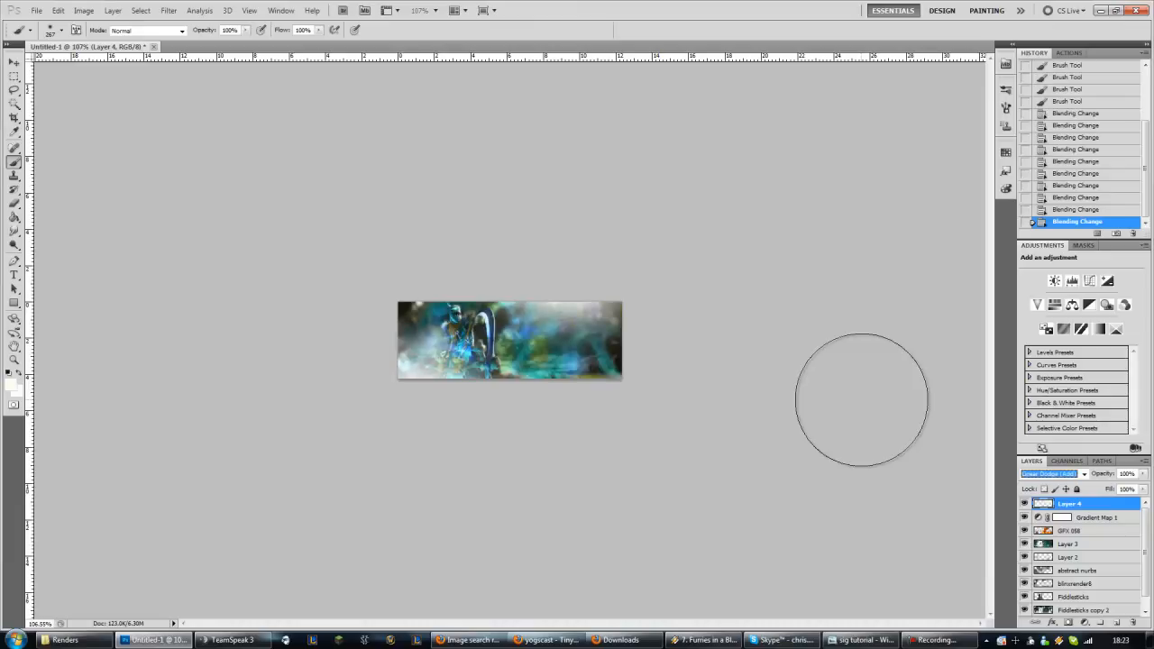
key("Down")
key("Up")
key("Up")
key("Up")
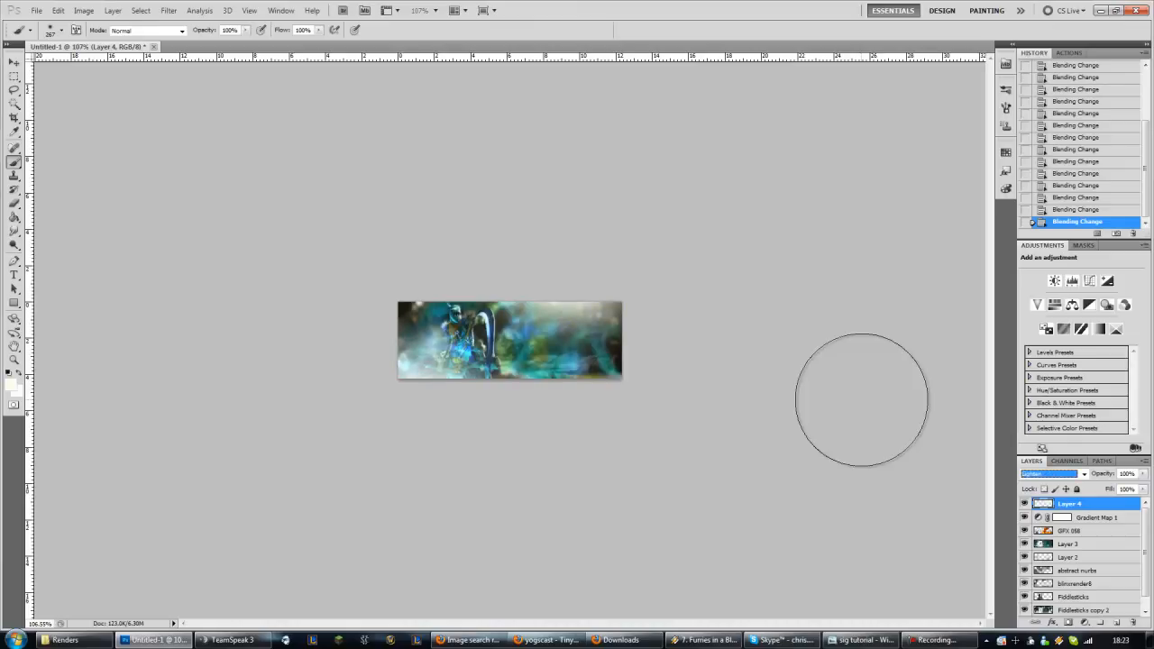
key("Up")
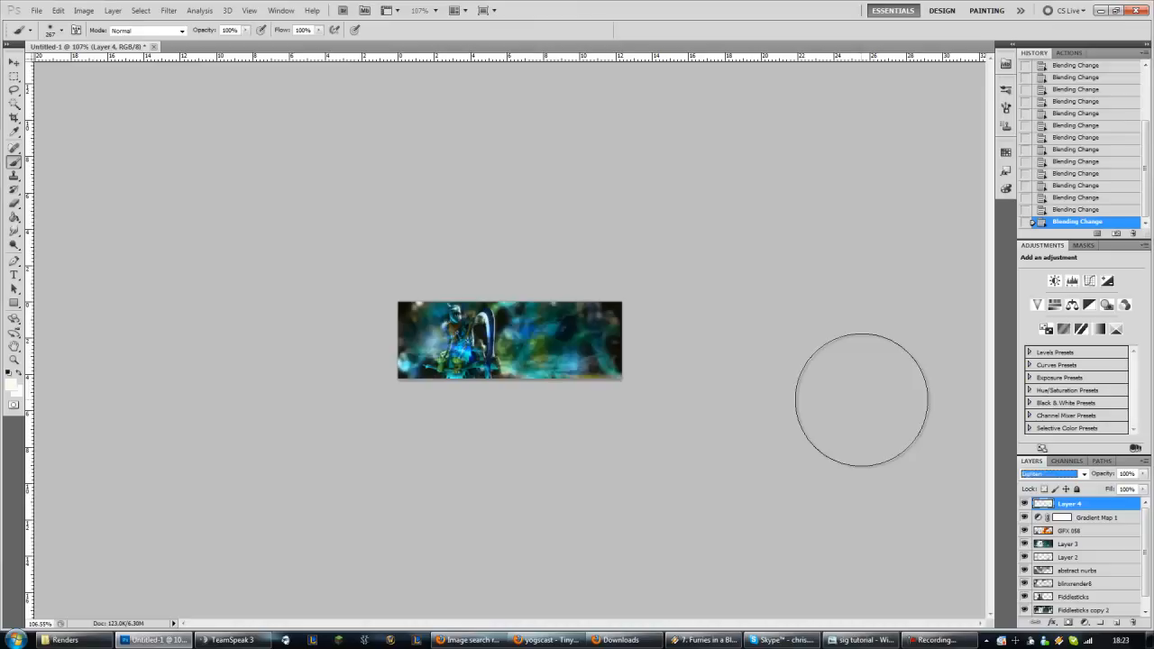
key("Down")
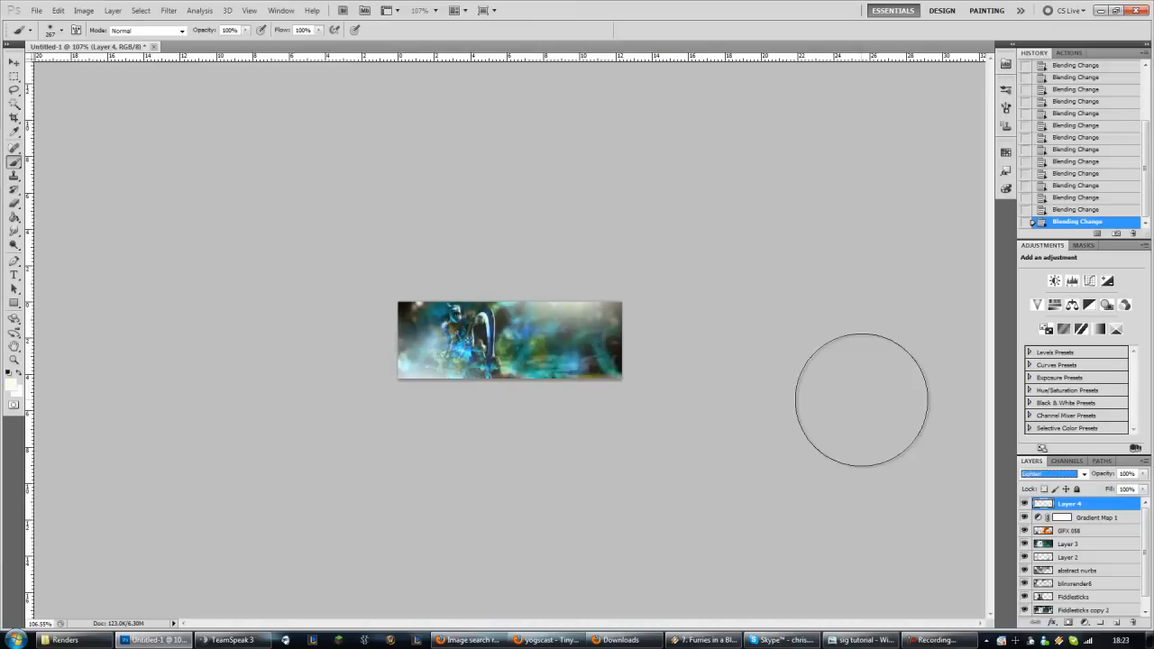
left_click(1082, 475)
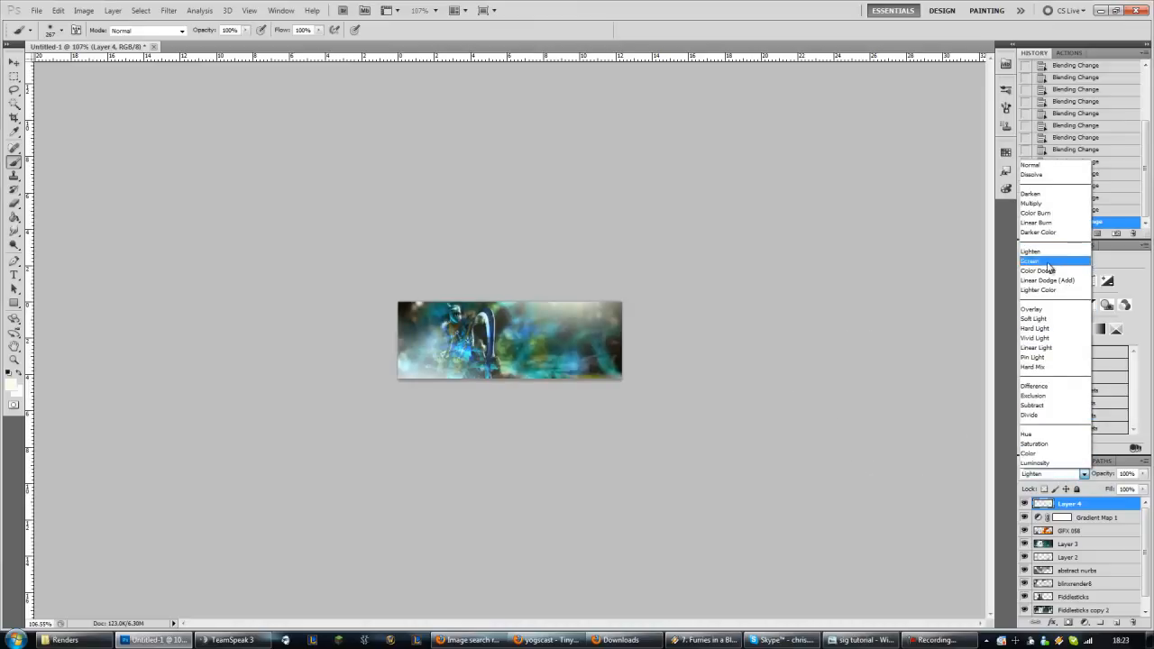
left_click(1030, 165)
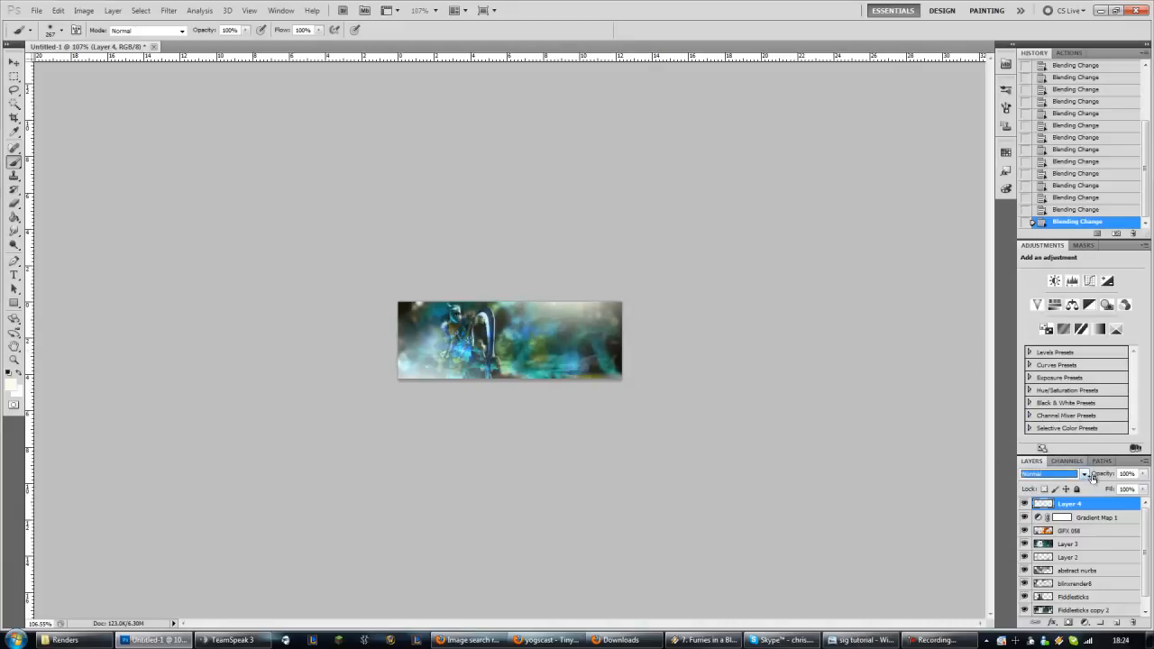
- Lower the painted light layer's opacity to 42% and compare the signature with the layer hidden and shown
left_click_drag(1093, 476, 1071, 483)
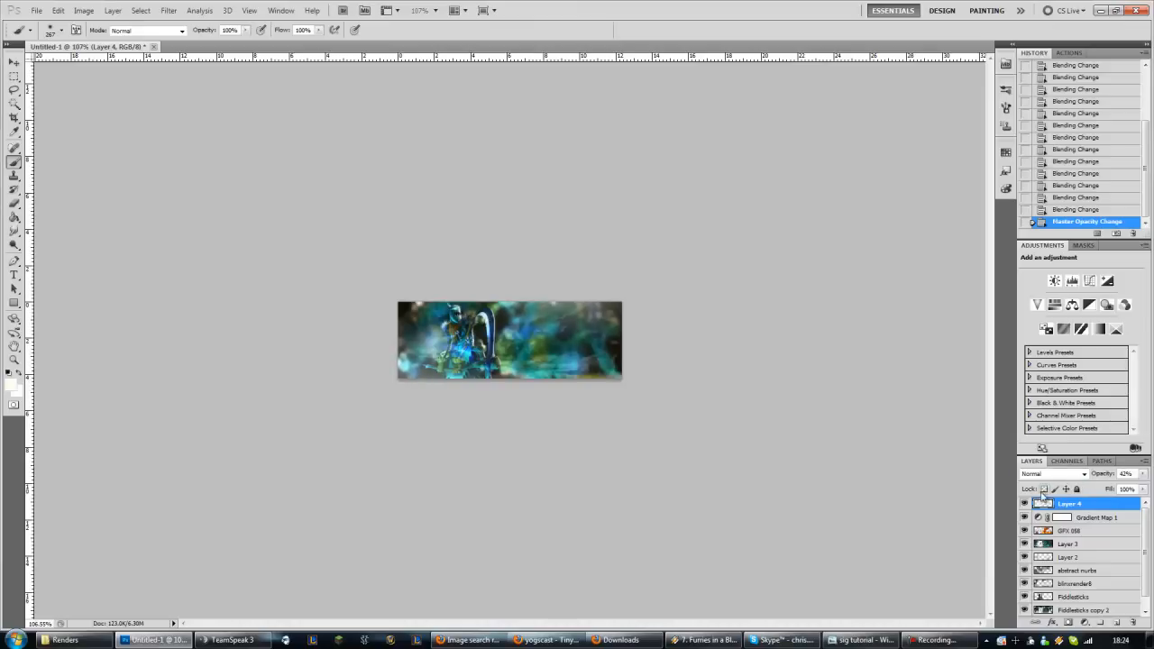
left_click(1024, 504)
left_click(1025, 504)
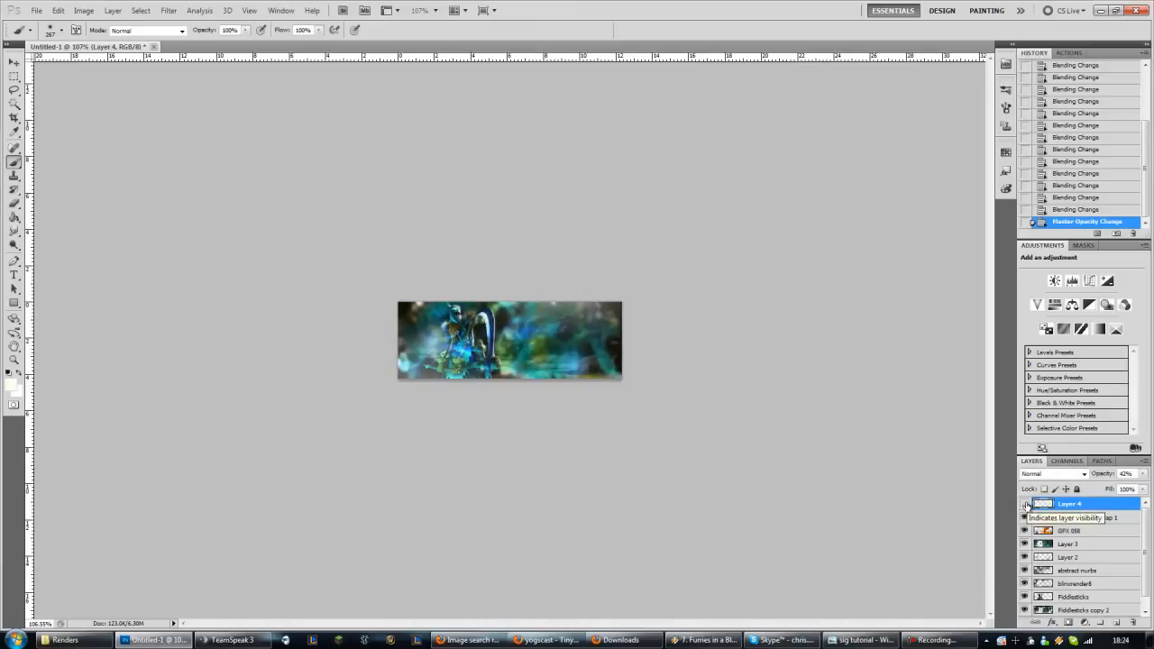
left_click(1024, 504)
left_click(1025, 504)
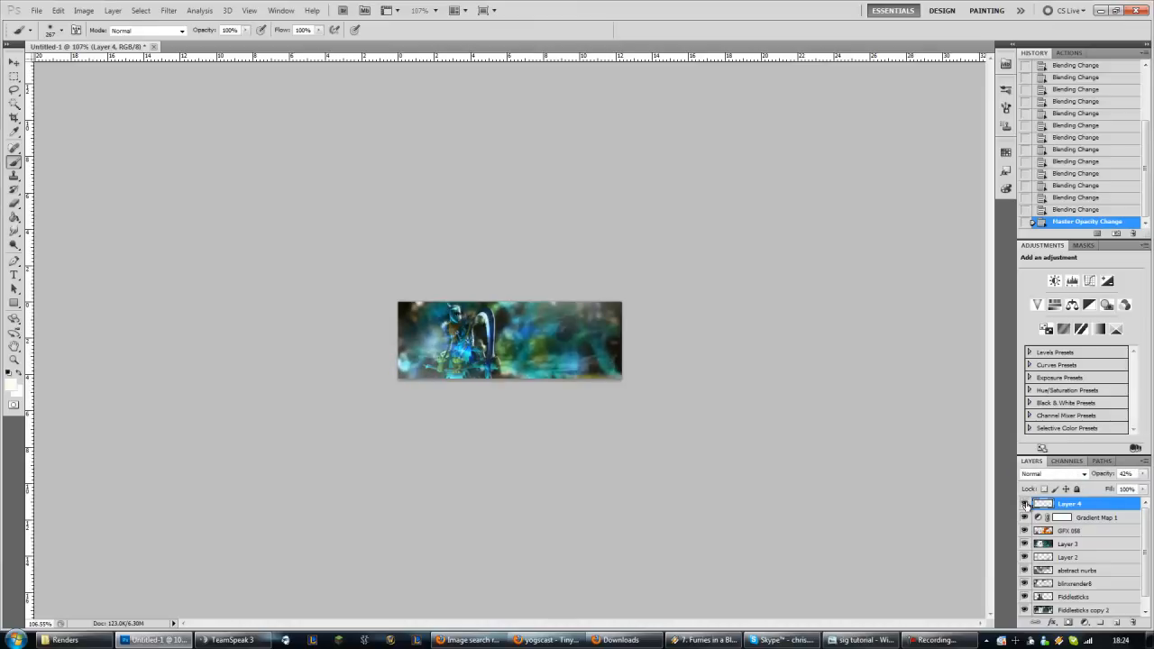
- Reduce the painted light layer's opacity to 30%, compare the signature with it hidden and shown, and readjust the opacity slightly
left_click_drag(1098, 475, 1088, 475)
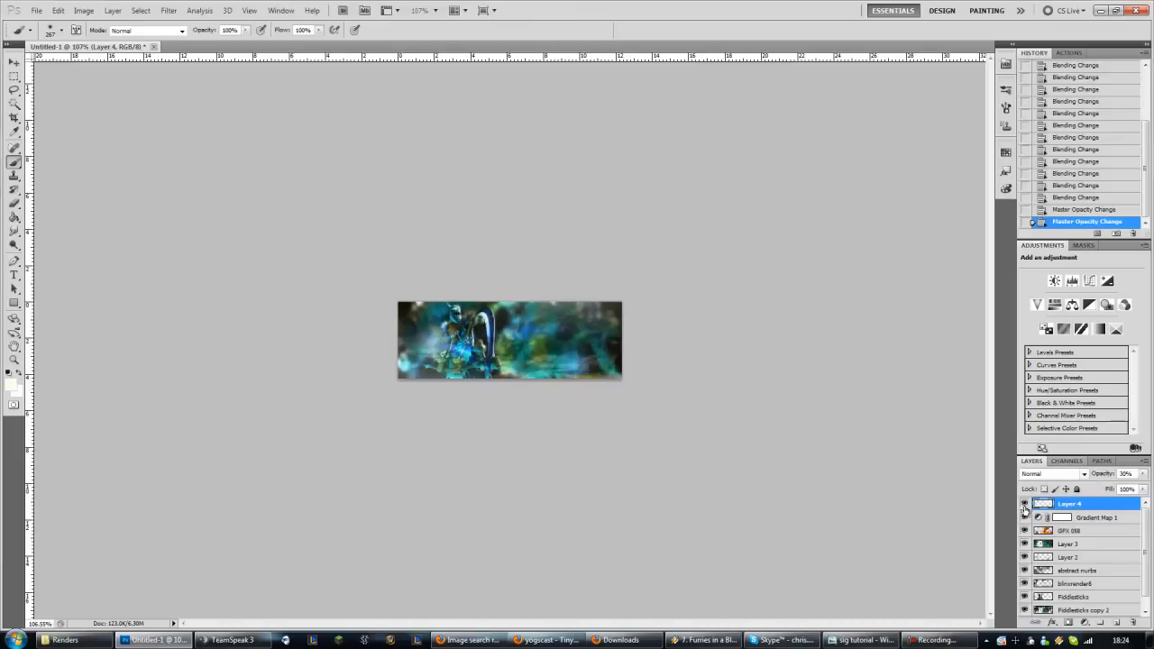
left_click(1025, 505)
left_click(1024, 504)
left_click(1025, 505)
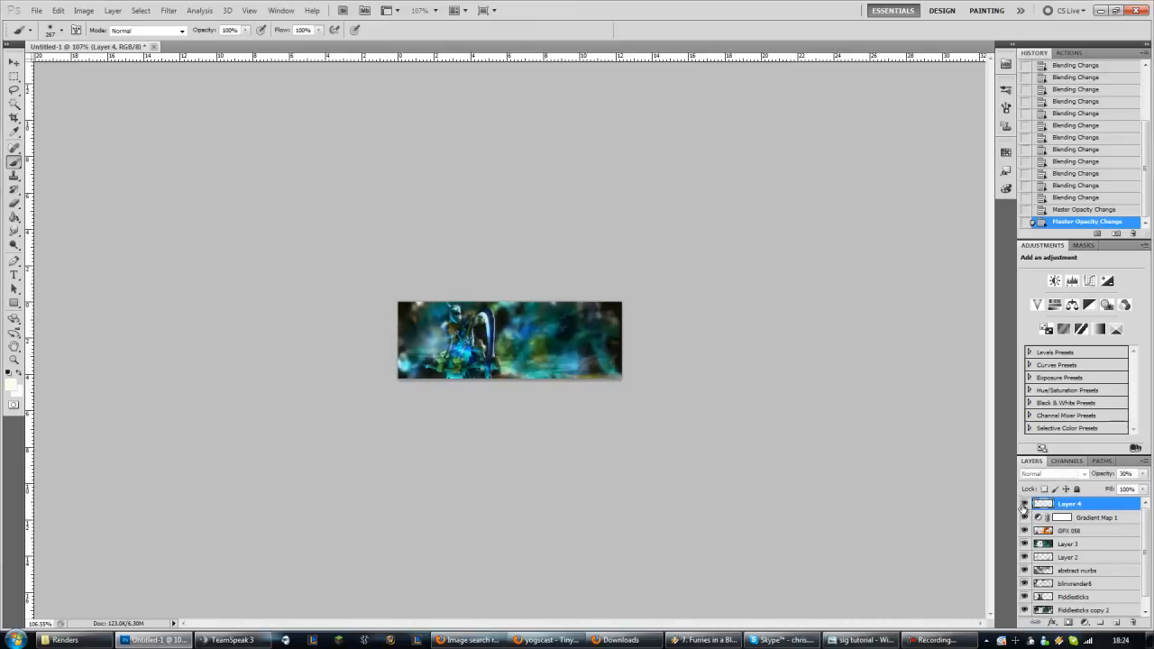
left_click(1025, 505)
left_click(1024, 505)
left_click(1024, 505)
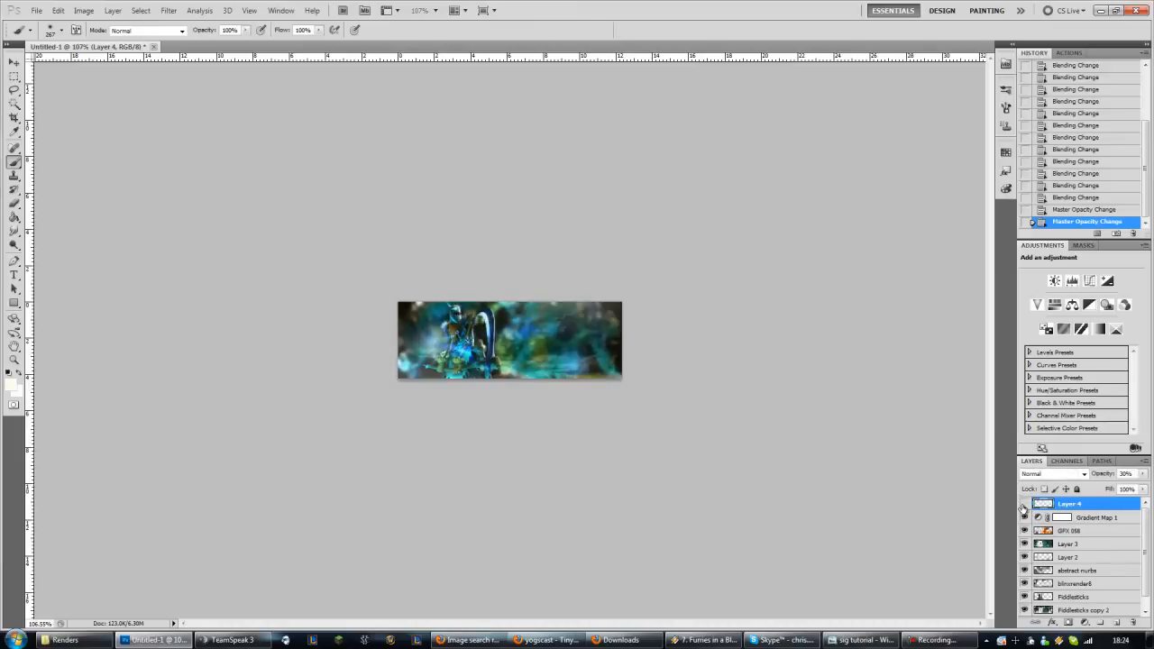
left_click(1025, 505)
left_click(1024, 505)
left_click(1025, 505)
left_click(1024, 505)
left_click_drag(1098, 478, 1098, 478)
- Add a new layer, set the foreground colour to black #000000 and dab two soft shadows along the signature's lower-right edge
left_click(1118, 625)
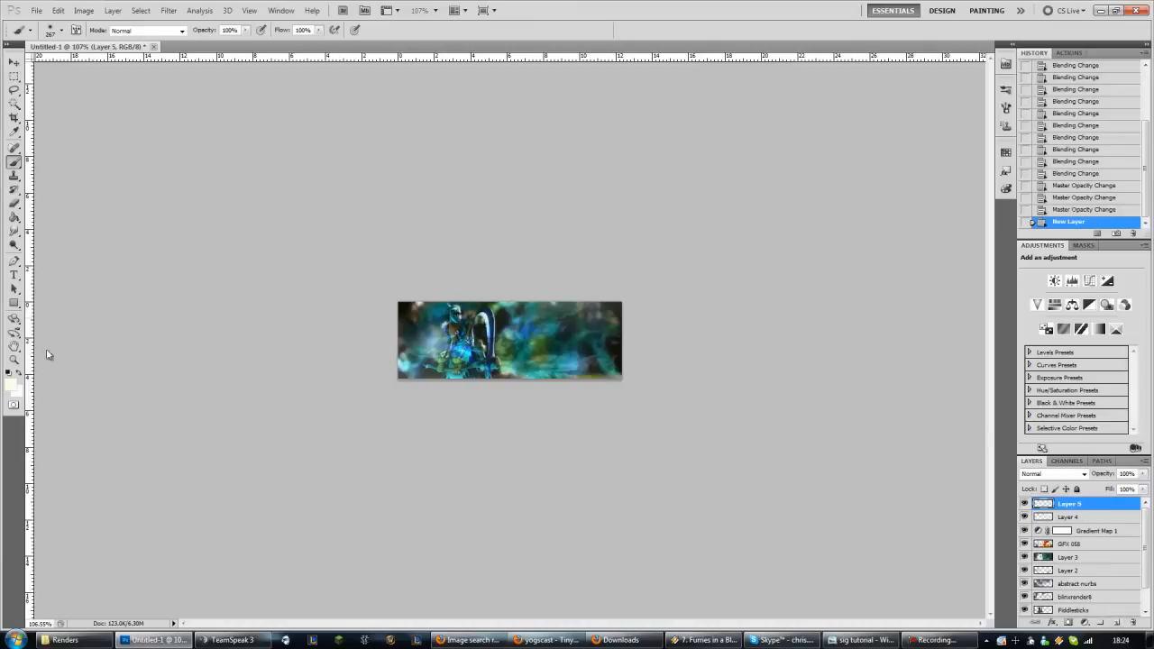
left_click(13, 386)
left_click_drag(446, 497, 515, 585)
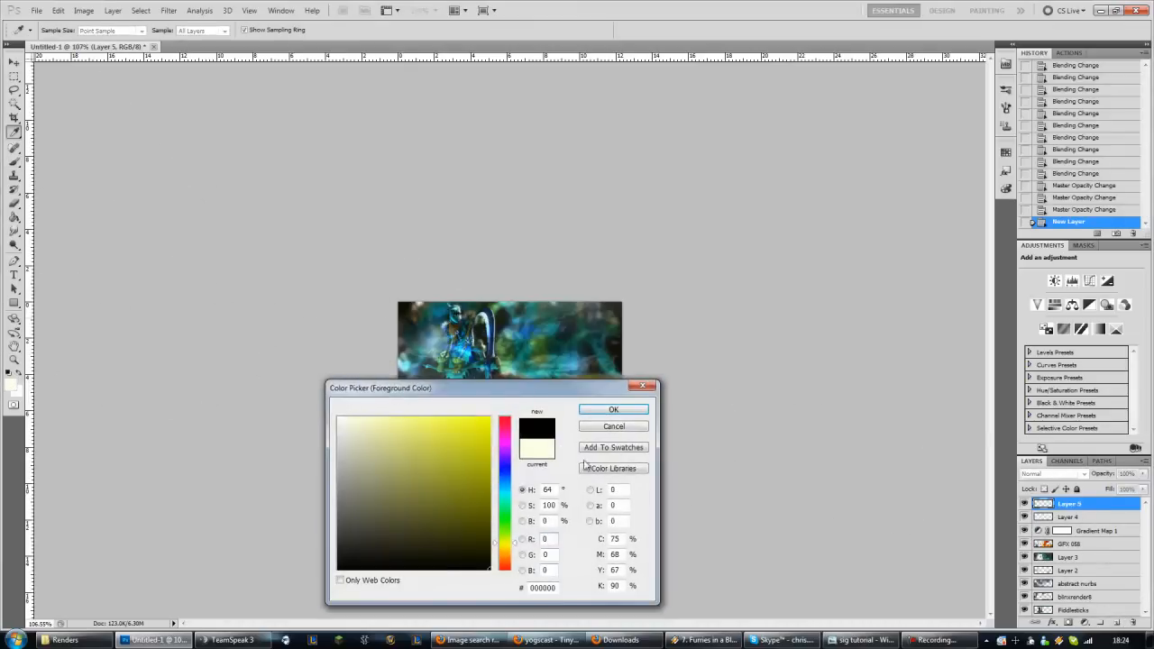
left_click(613, 411)
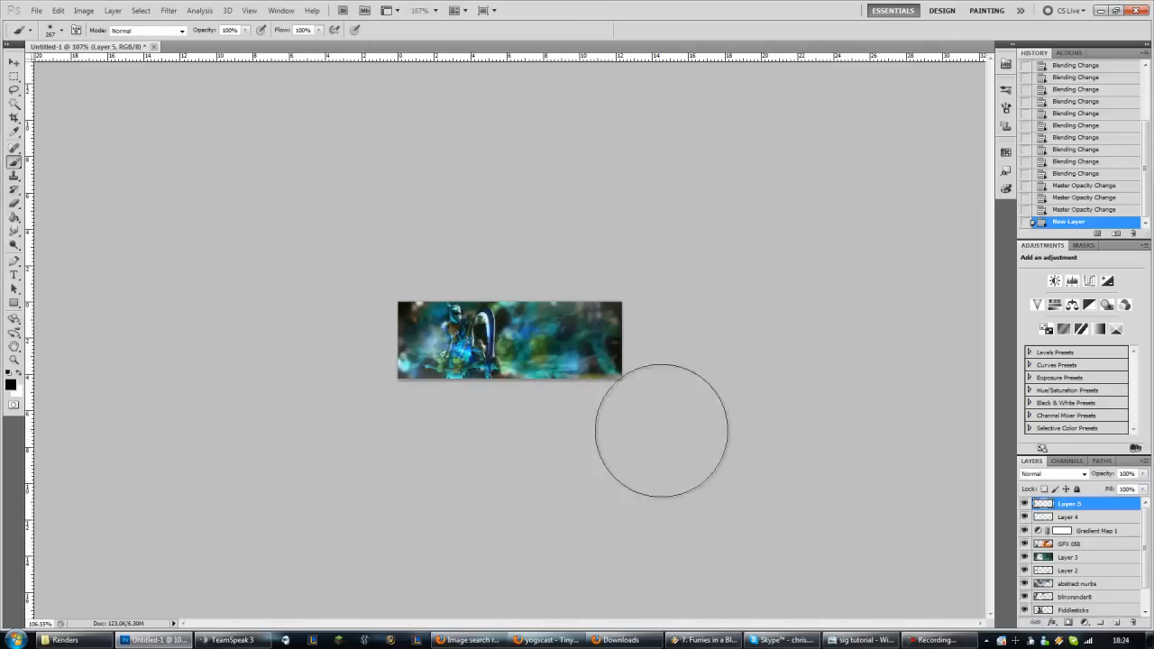
mouse_move(615, 427)
left_mouse_down()
mouse_move(547, 435)
mouse_move(613, 426)
left_mouse_up()
left_click(547, 438)
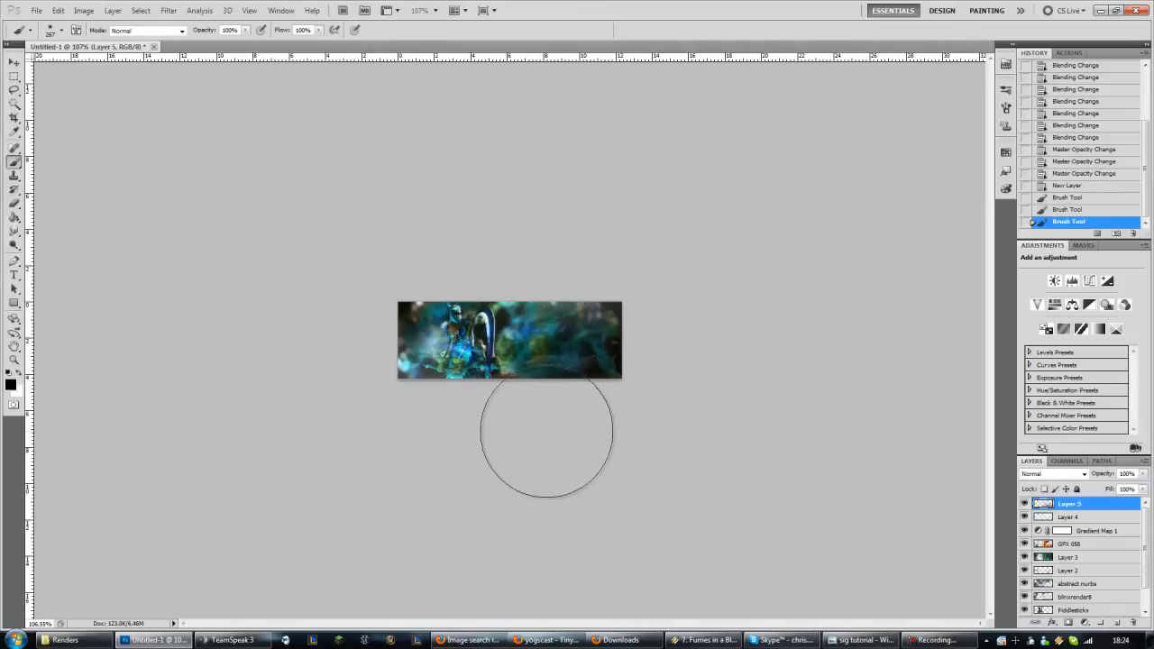
- Try heavier black shading along the lower-right edge and over the upper-left corner of the signature, redoing the last dab
left_click_drag(532, 434, 551, 423)
left_click(562, 416)
left_click(620, 417)
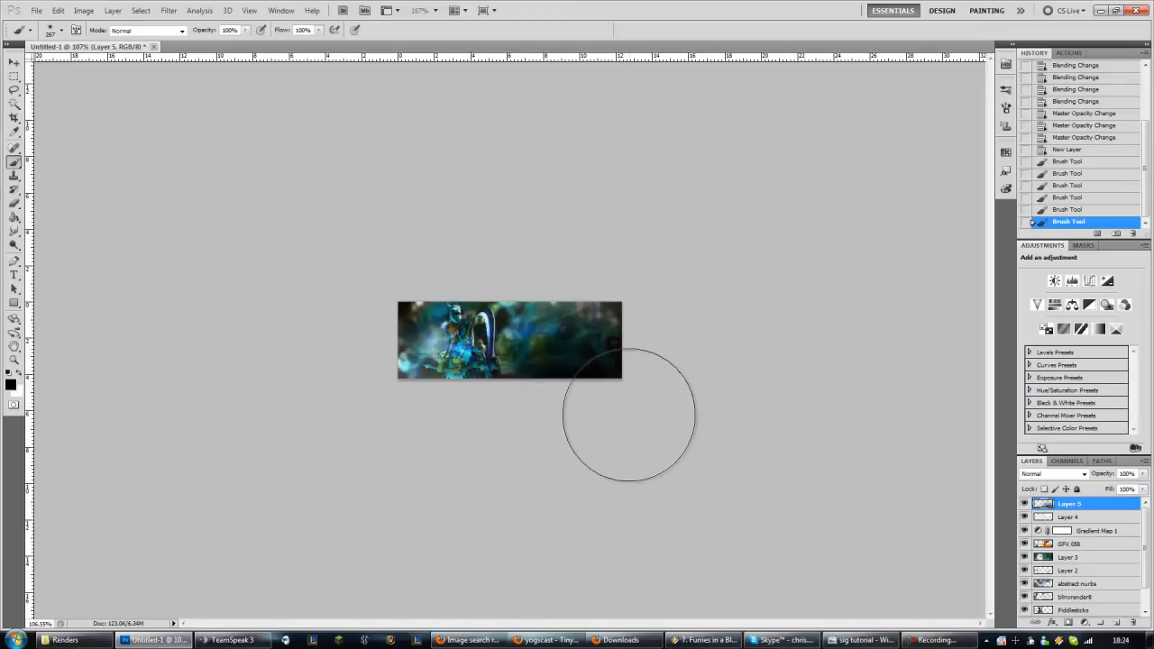
left_click(636, 410)
left_click_drag(536, 436, 514, 441)
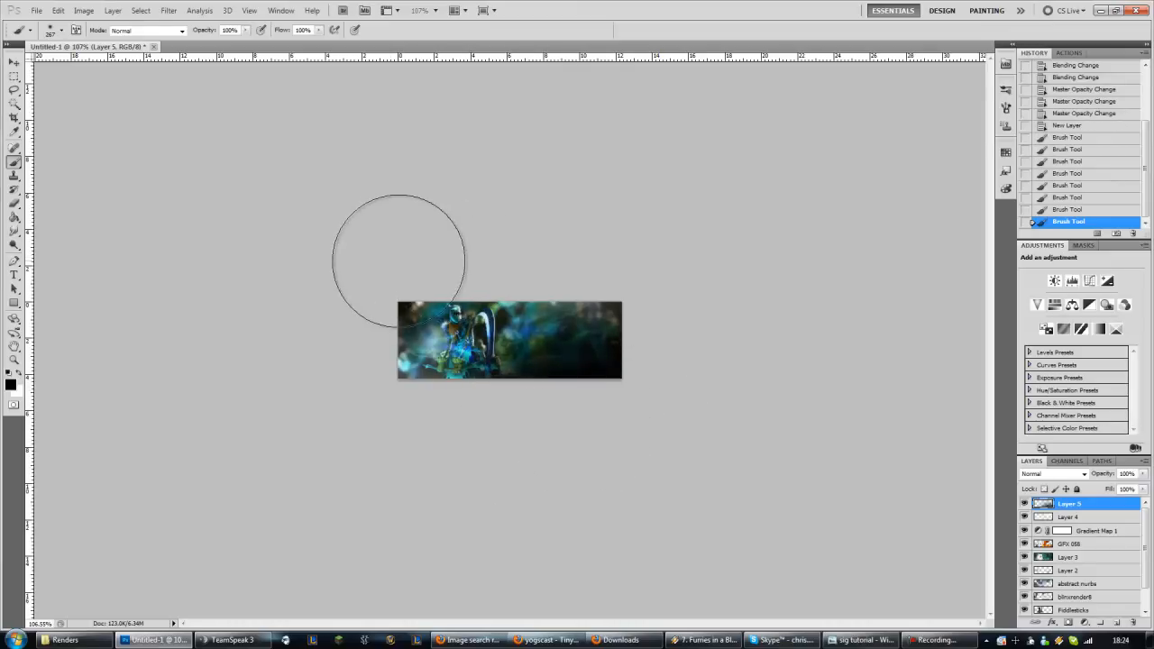
left_click(380, 260)
left_click(402, 246)
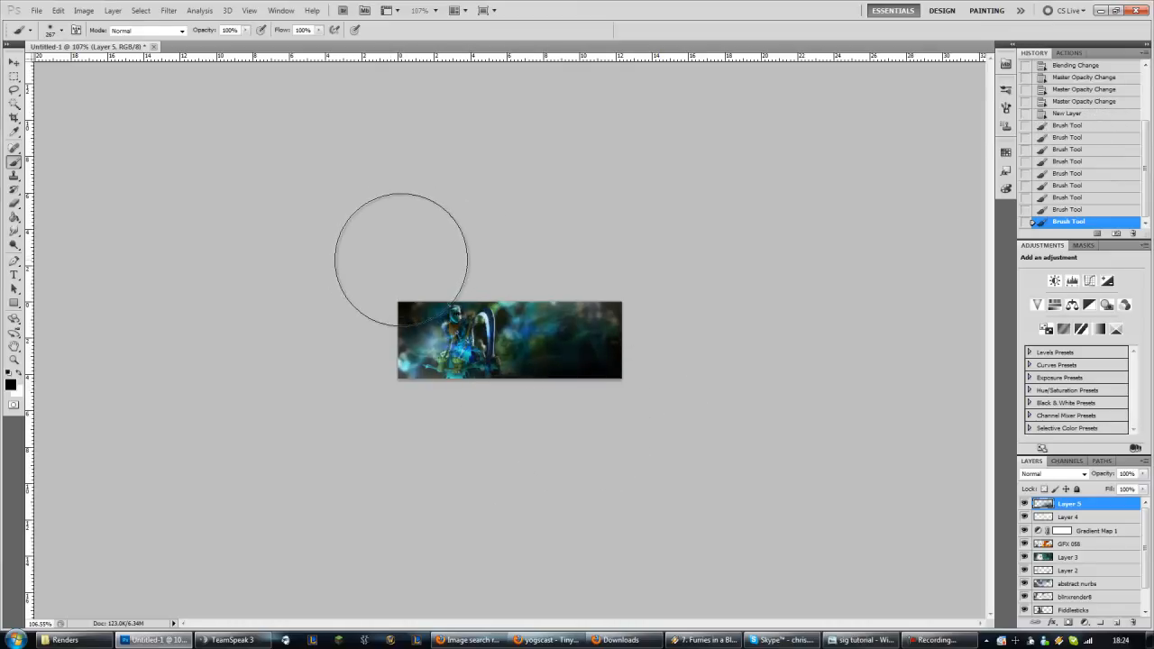
left_click(390, 268)
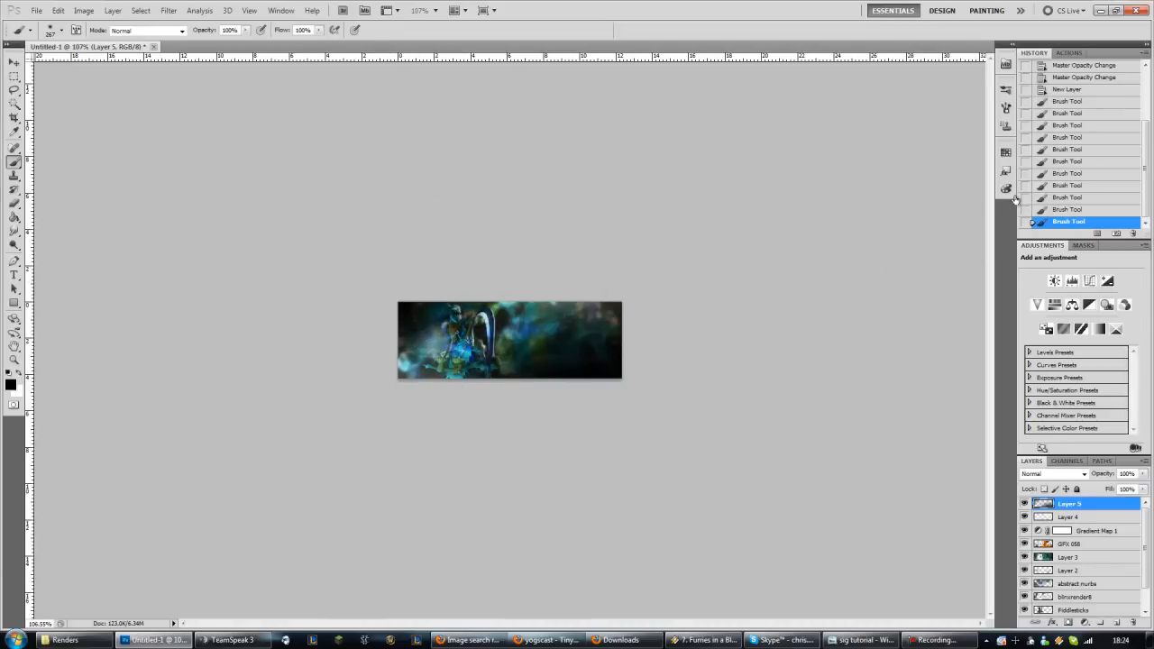
left_click(1067, 210)
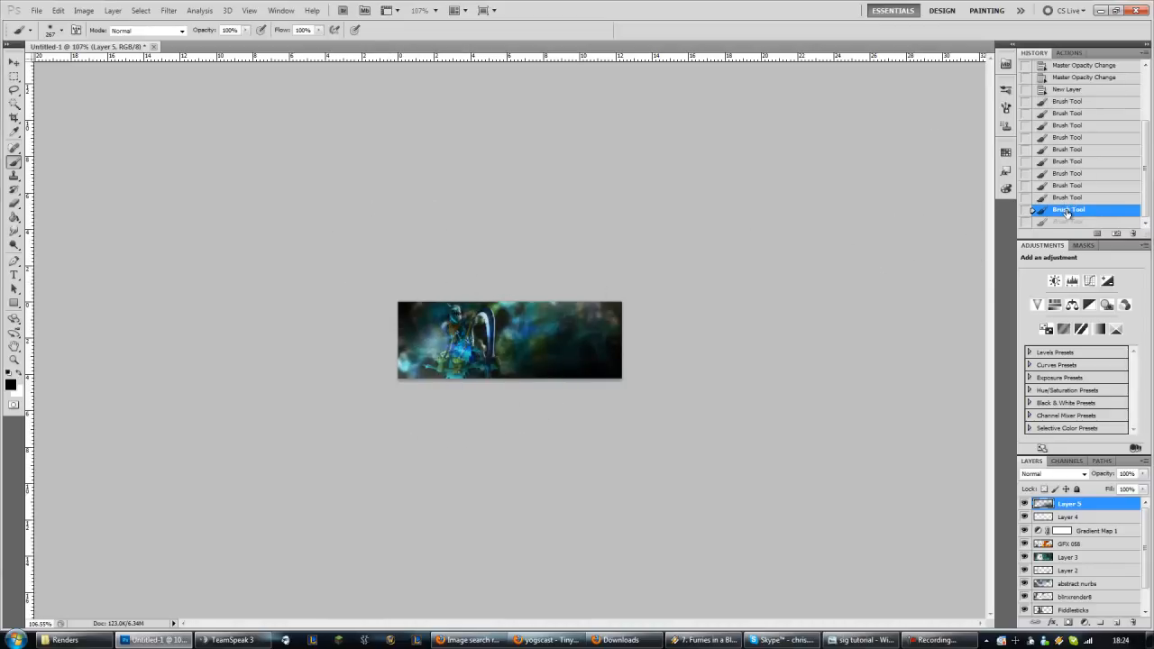
left_click(360, 281)
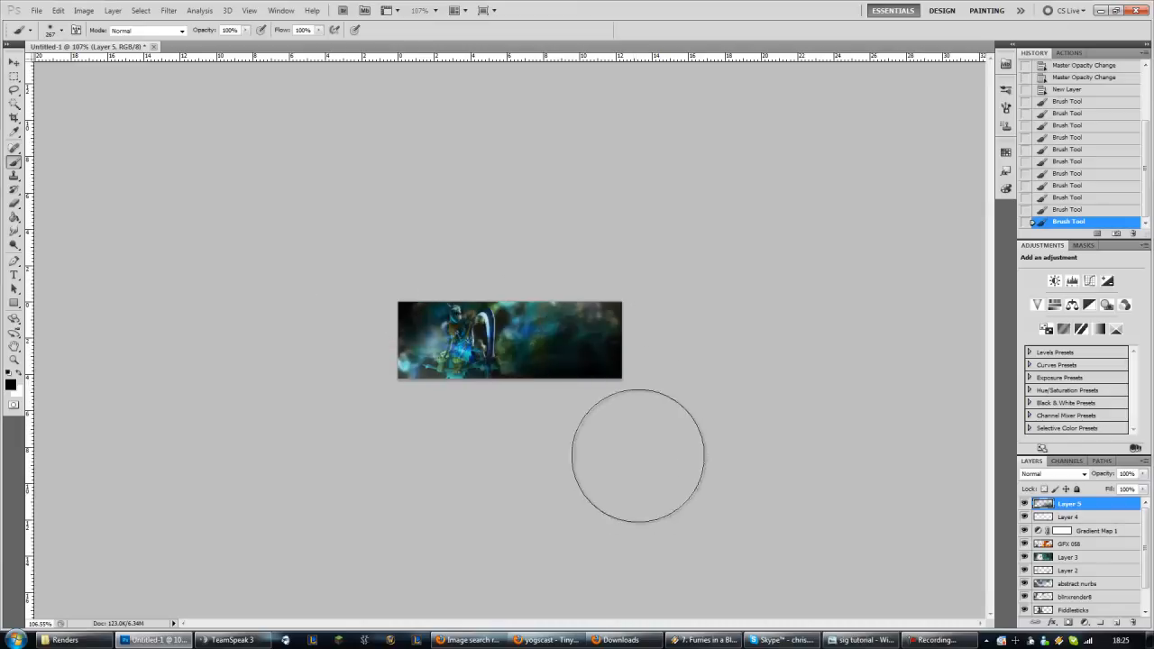
- Step back through the history to the second black brush stroke on the shading layer
left_click(1075, 137)
left_click(1077, 161)
left_click(1079, 185)
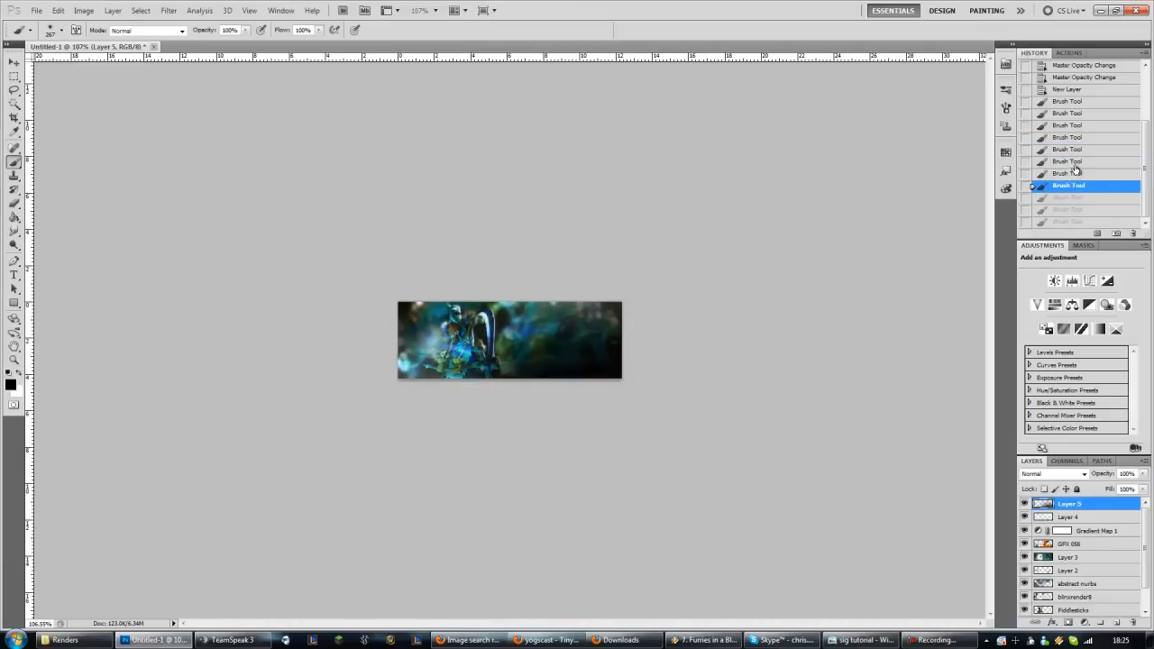
left_click(1077, 161)
left_click(1076, 149)
left_click(1075, 137)
left_click(1076, 126)
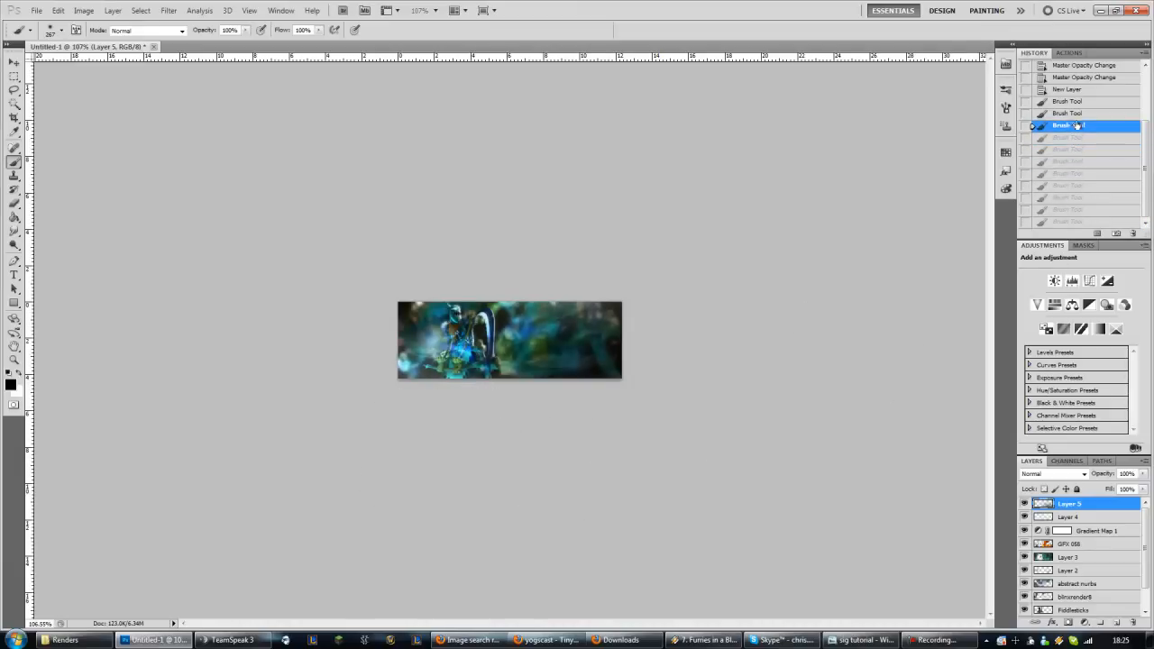
left_click(1079, 113)
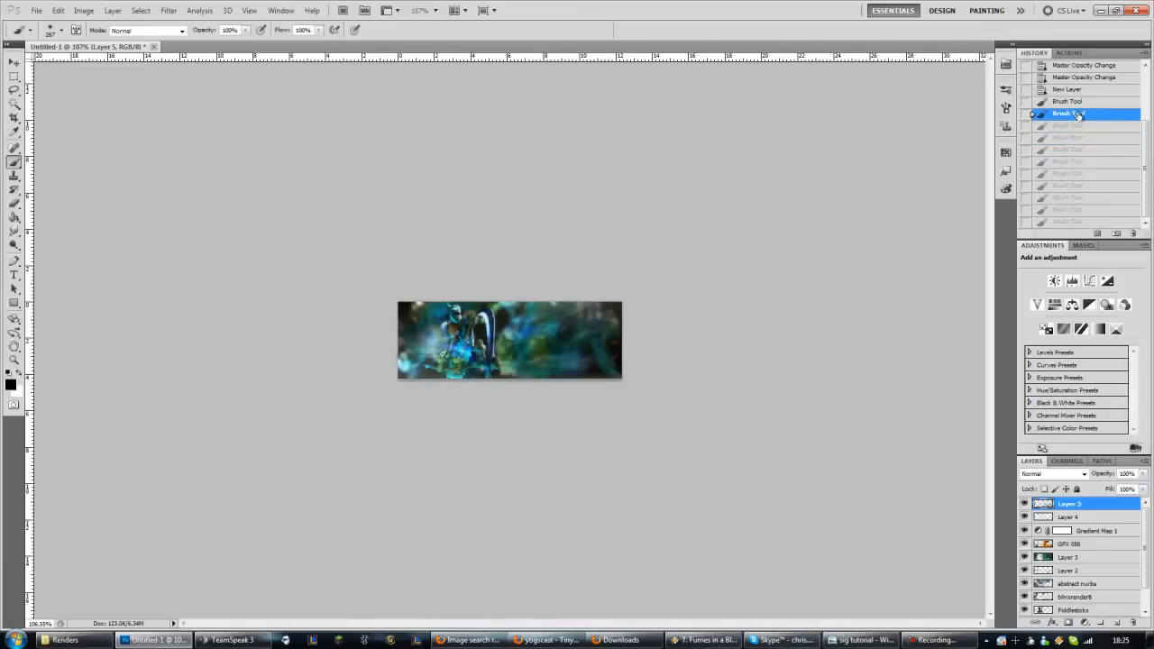
- Paint three soft black dabs over the lower-right corner of the signature
left_click(618, 406)
left_click(582, 413)
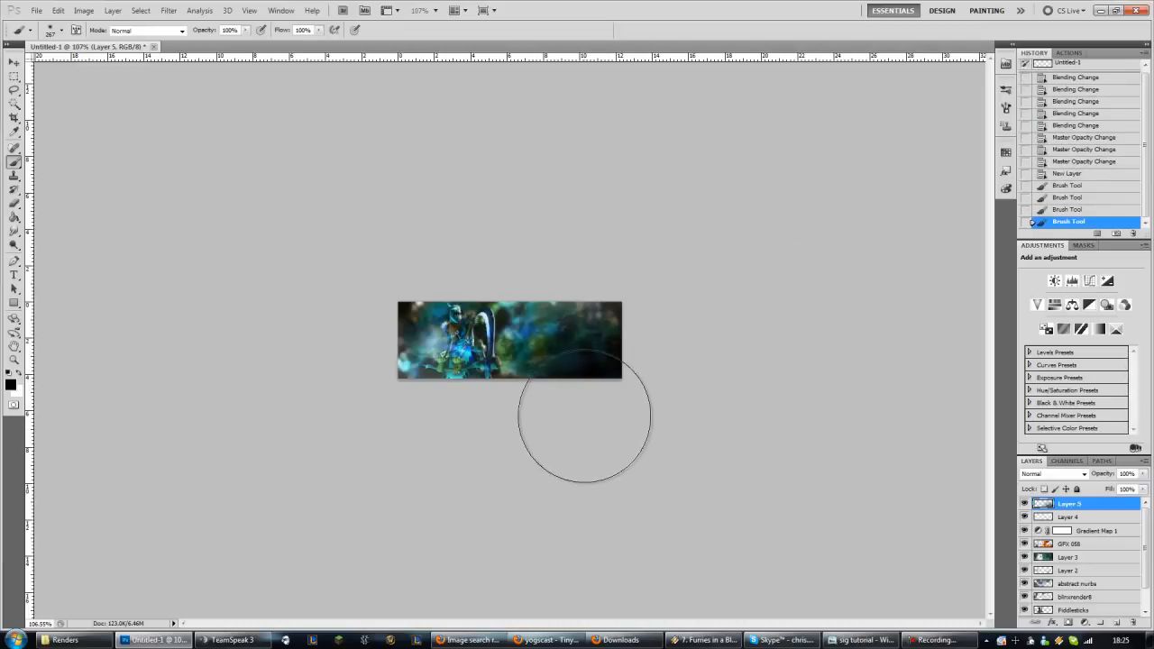
left_click(636, 383)
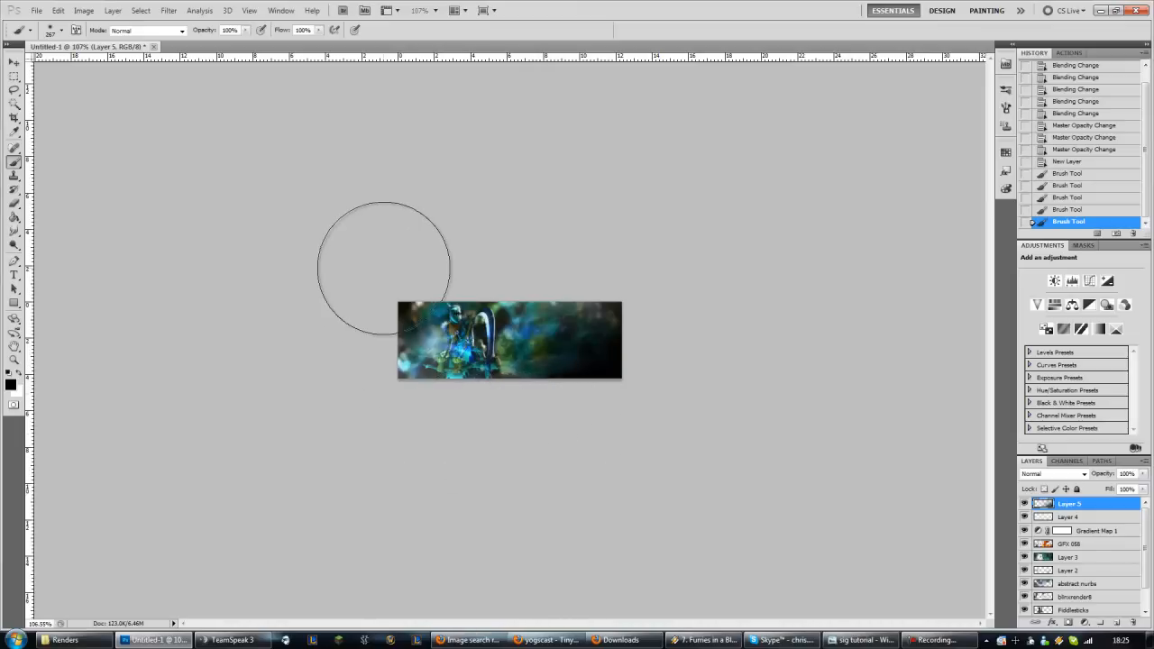
- Darken the upper-left corner of the signature with soft black dabs, undoing and repainting the last one until it suits
left_click(384, 277)
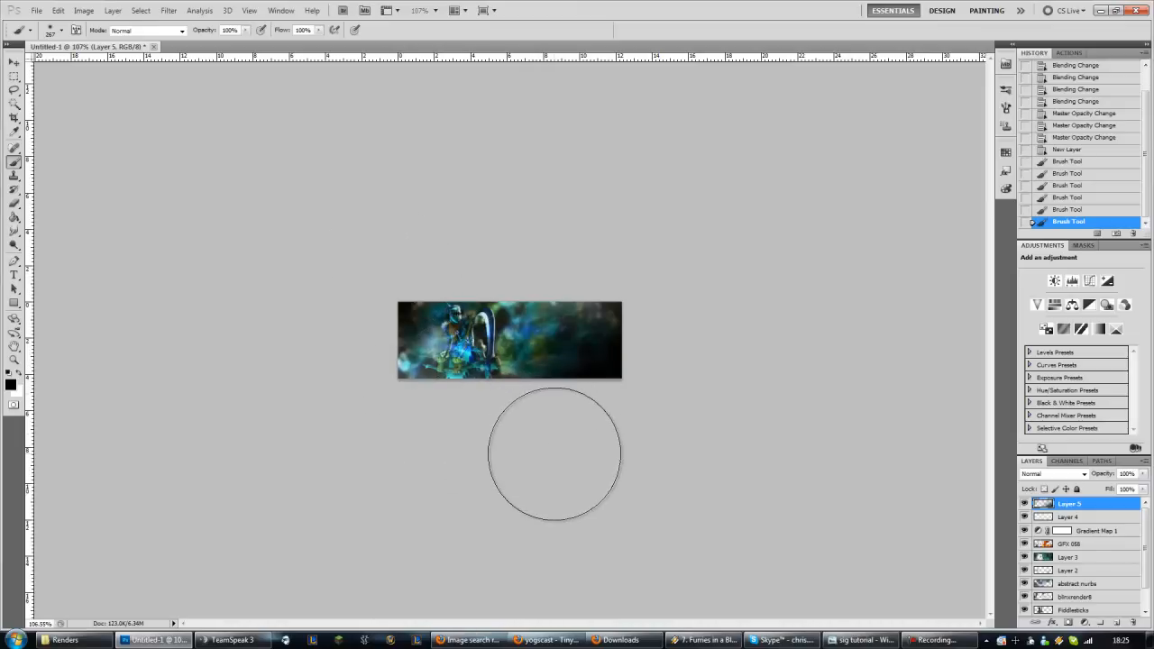
left_click(379, 282)
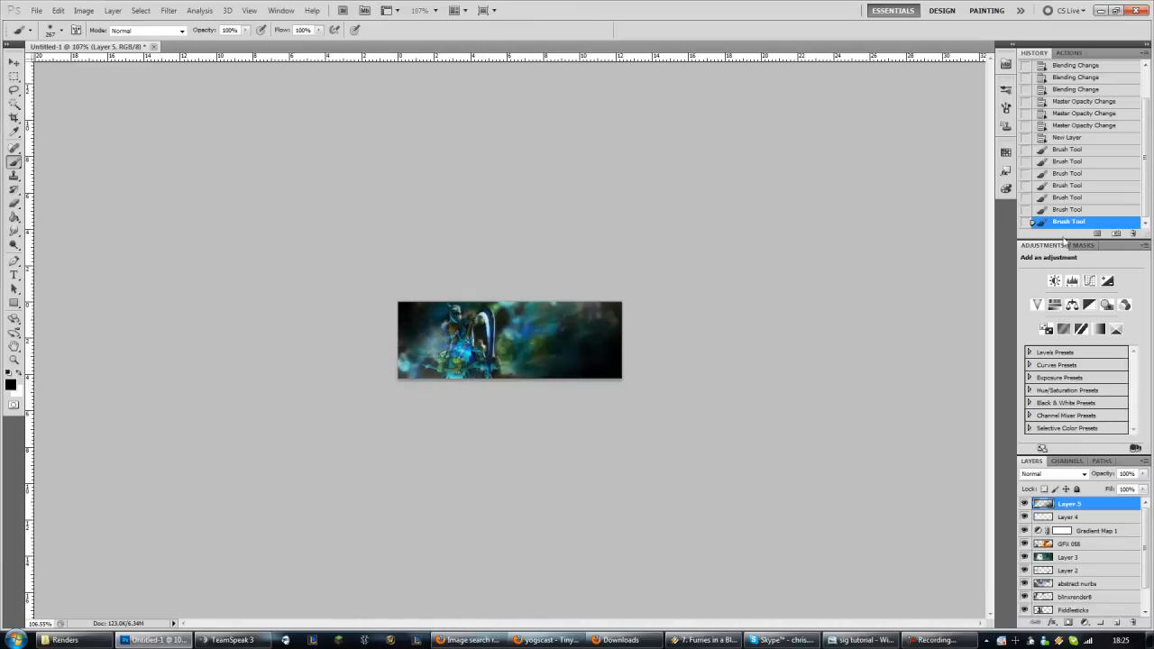
left_click(1081, 215)
left_click(358, 307)
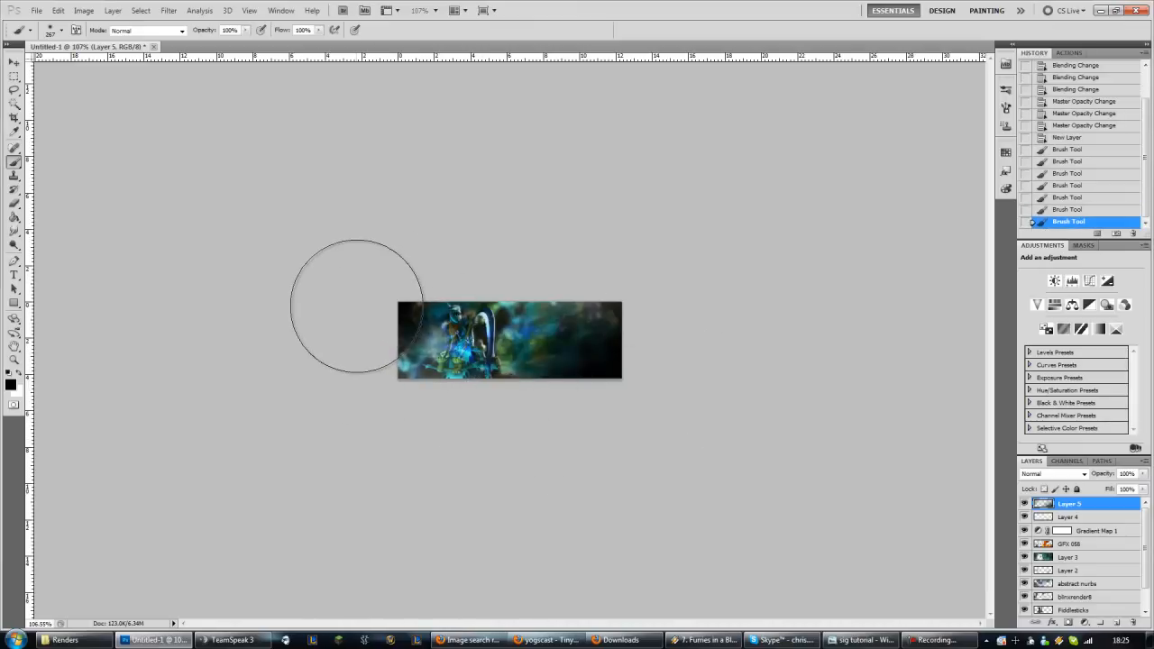
left_click(1063, 210)
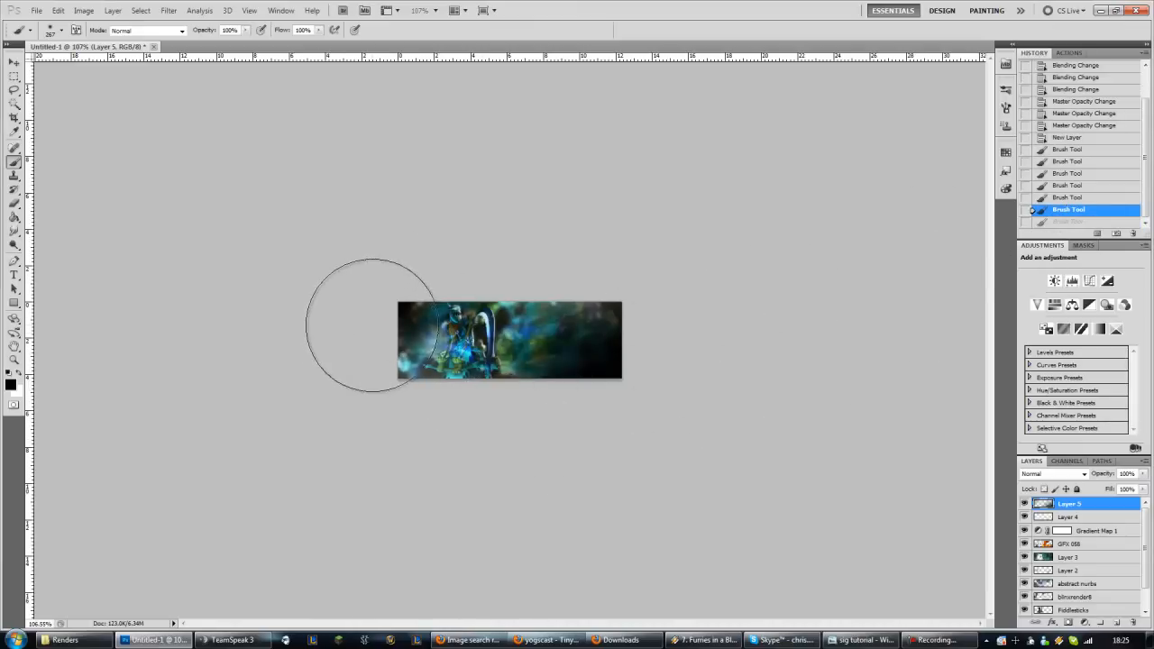
left_click(354, 294)
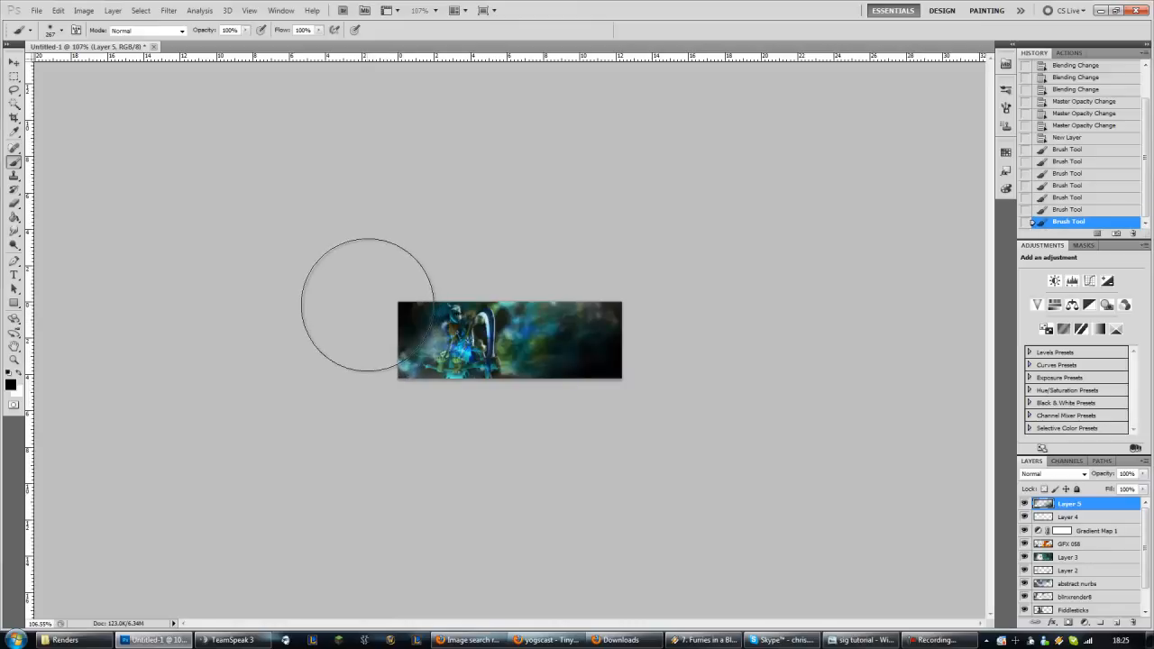
left_click(1071, 213)
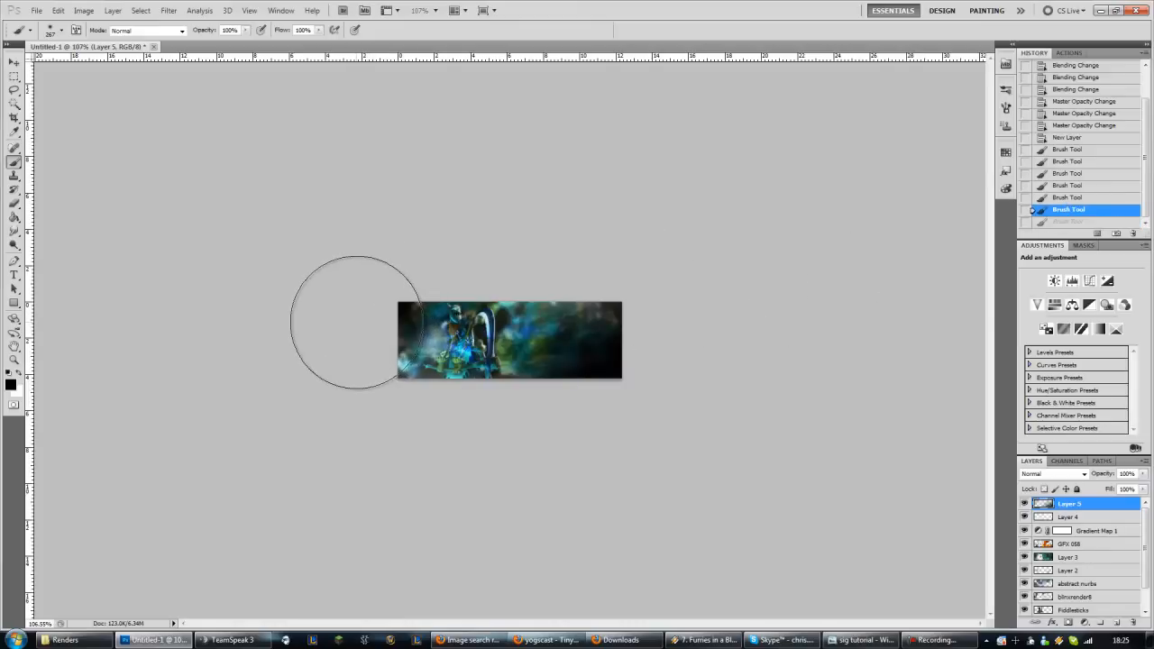
left_click(346, 313)
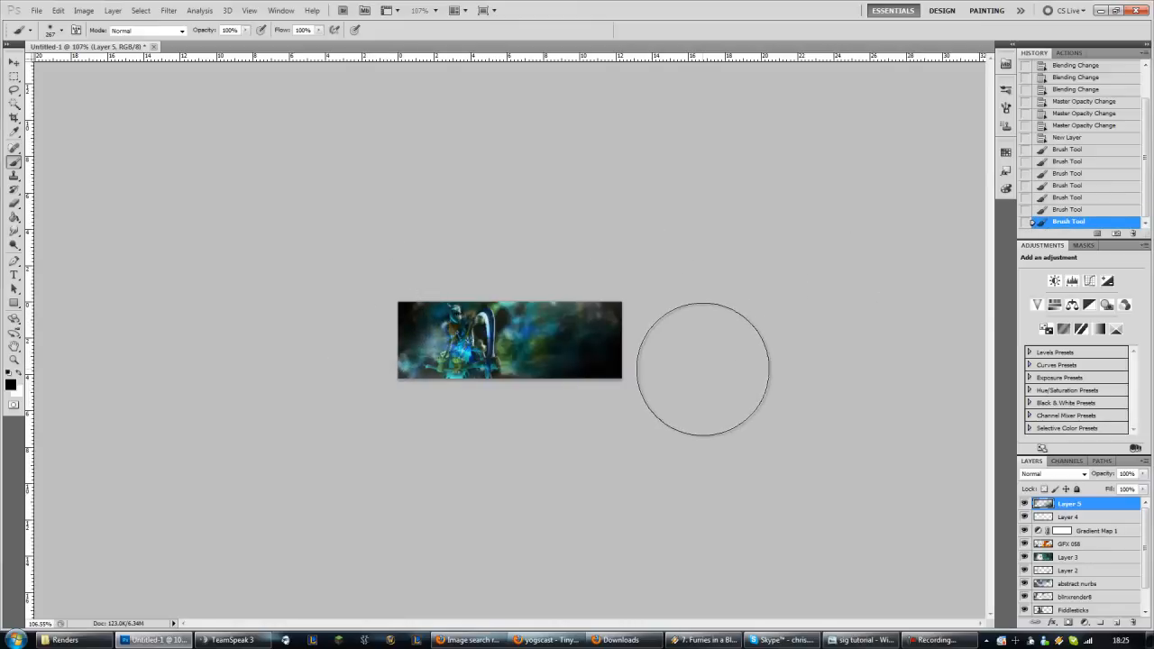
- Try Overlay, Linear Dodge (Add) and Darken as blend modes for the black shading layer, Layer 5
left_click(1053, 473)
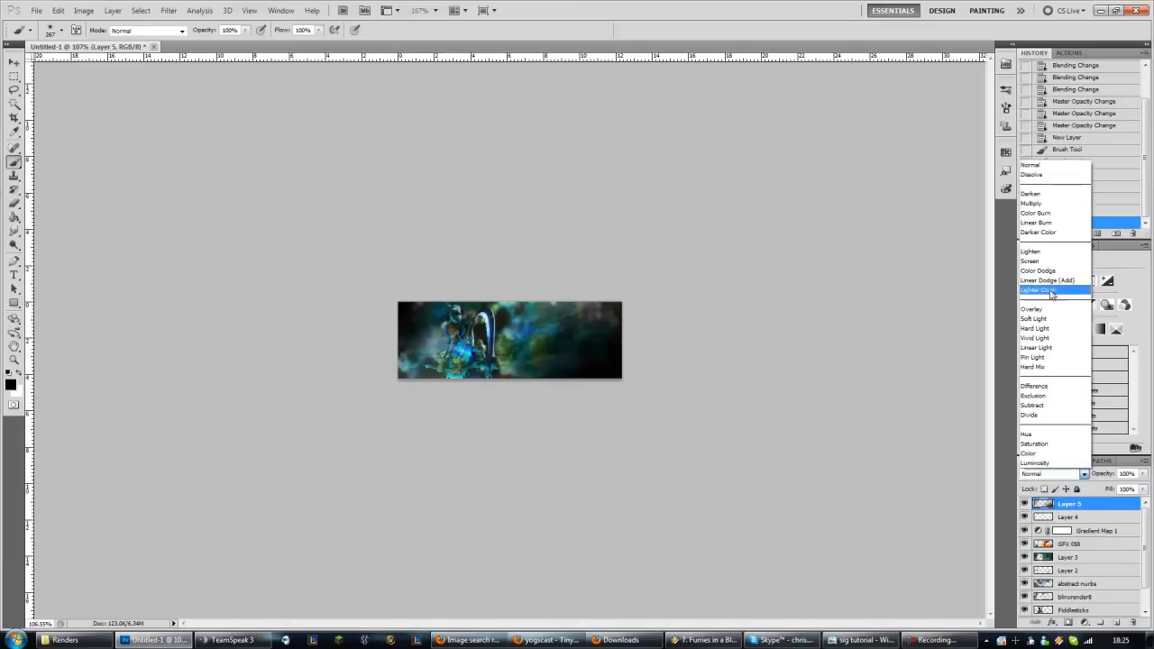
left_click(1046, 301)
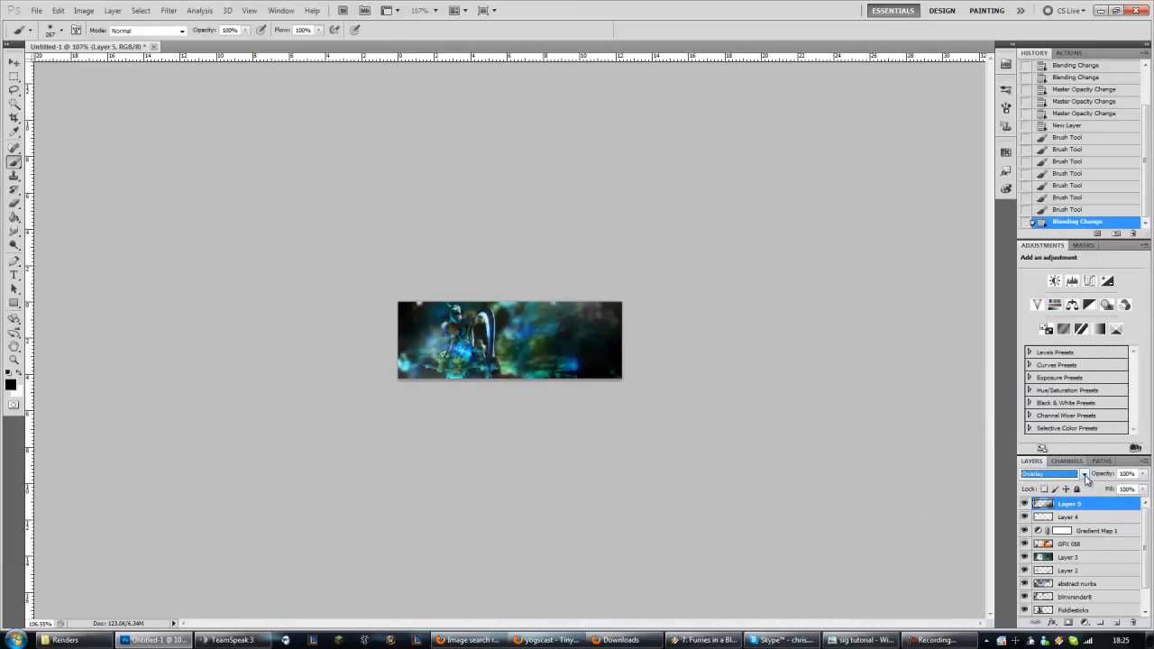
key("Up")
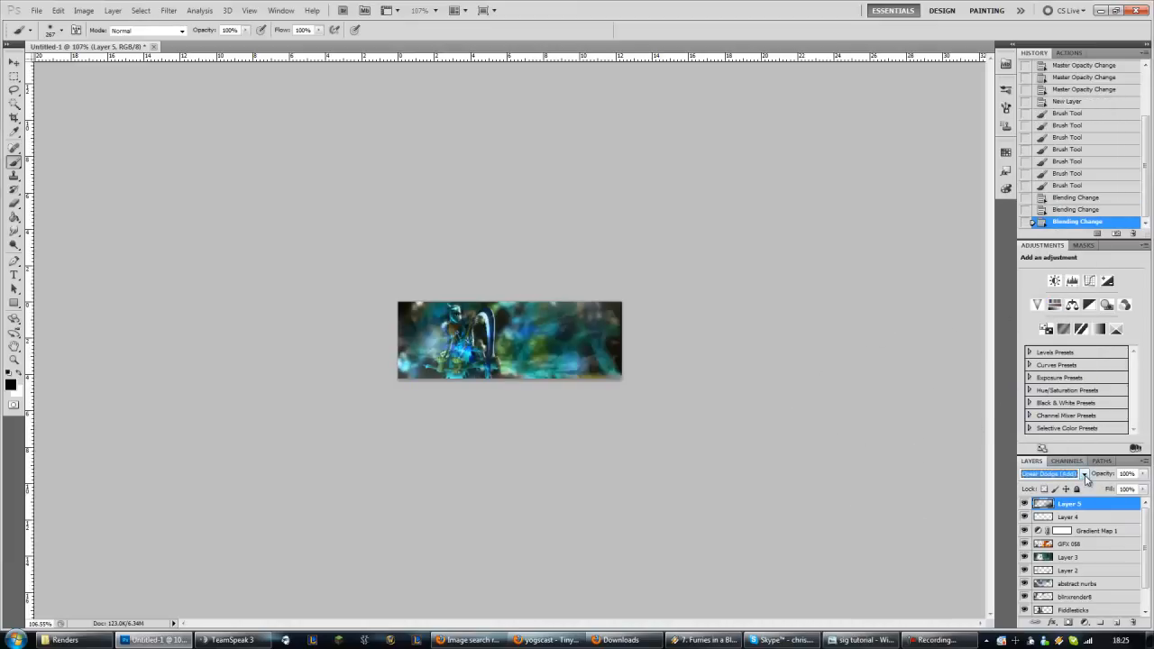
key("Up")
key("Up")
key("Up")
key("Up")
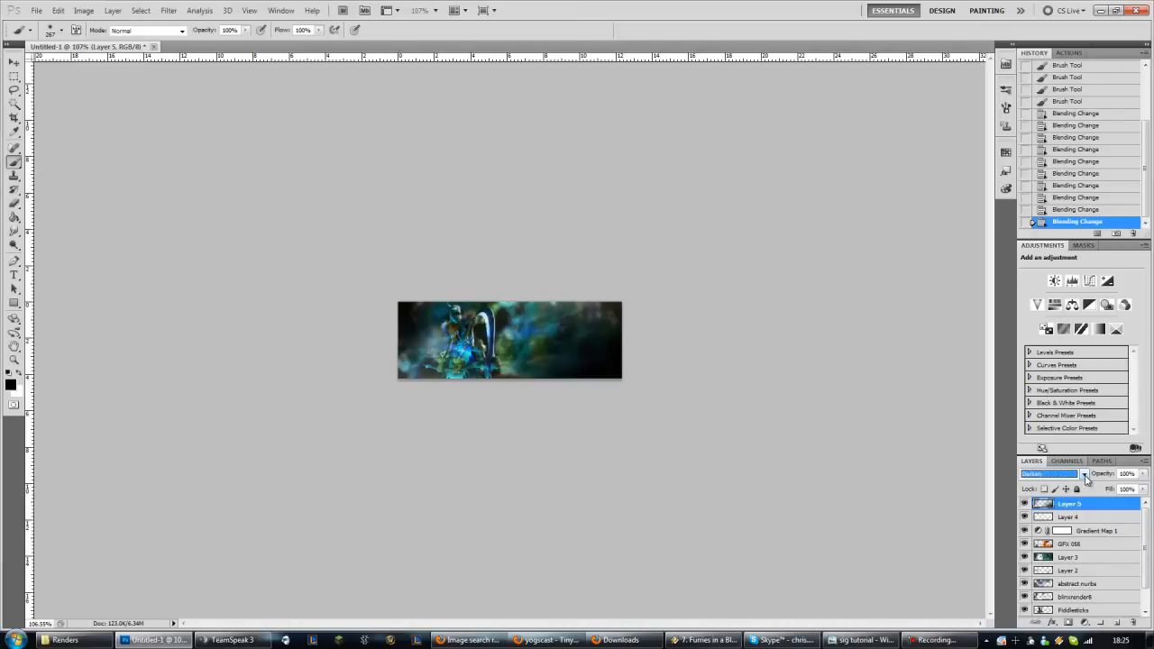
- Cycle Layer 5's blend mode through Dissolve and the darkening and lightening modes as far as Linear Dodge (Add)
key("Down")
key("Down")
key("Down")
key("Down")
key("Down")
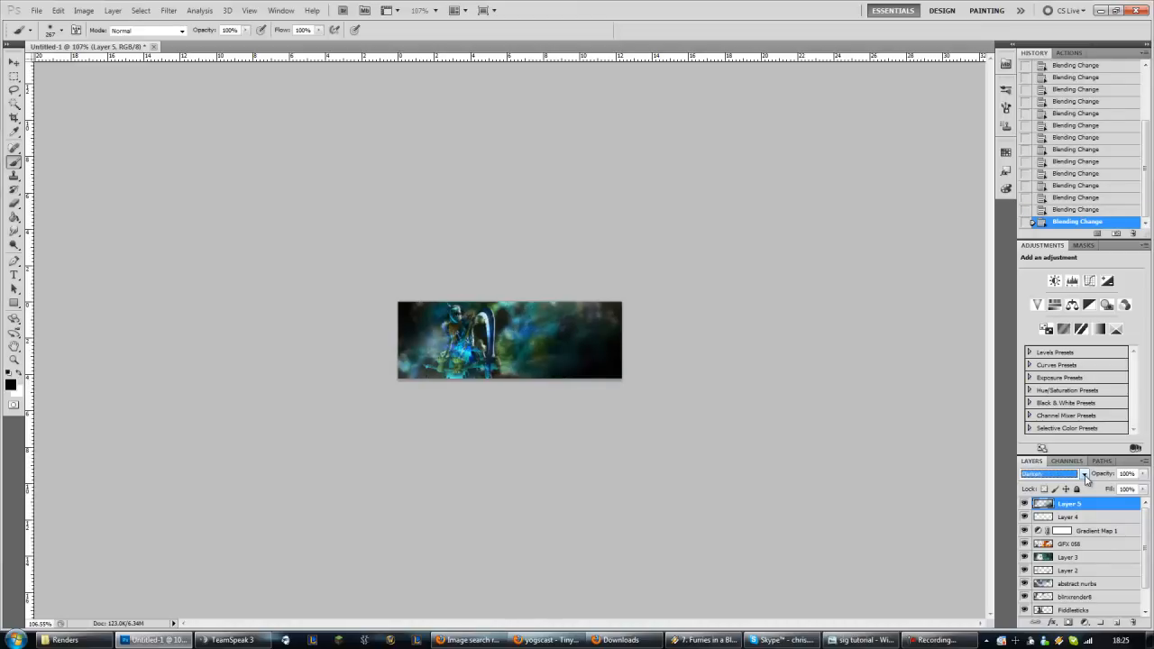
key("Up")
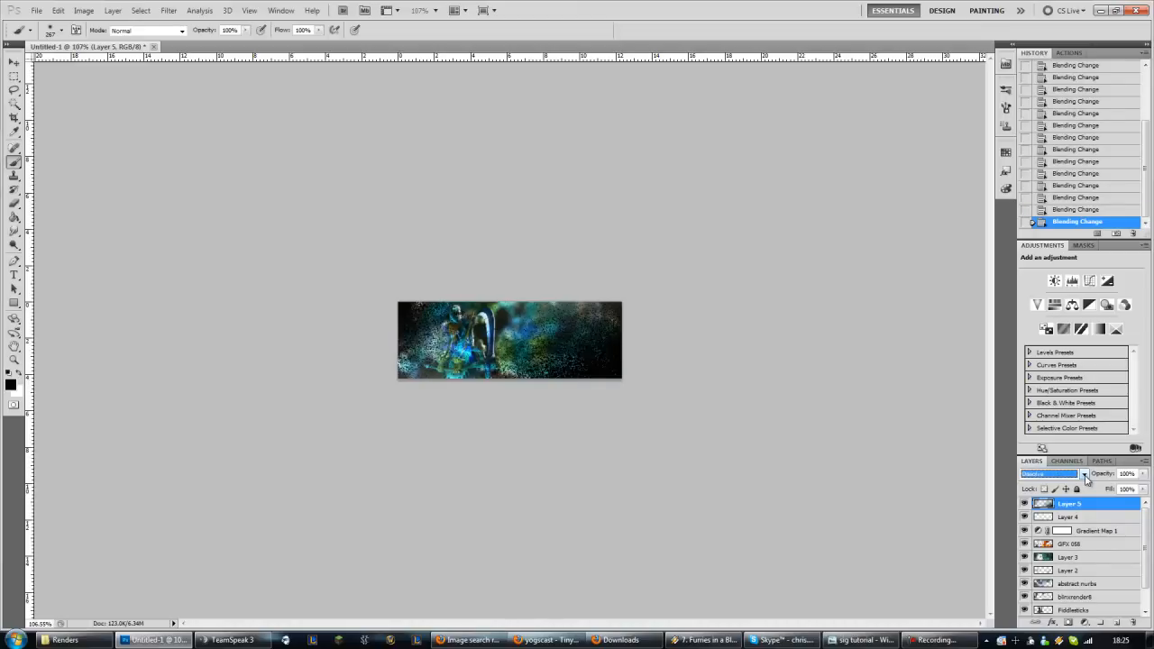
key("Down")
key("Down")
key("Down")
key("Down")
key("Down")
key("Down")
key("Down")
key("Down")
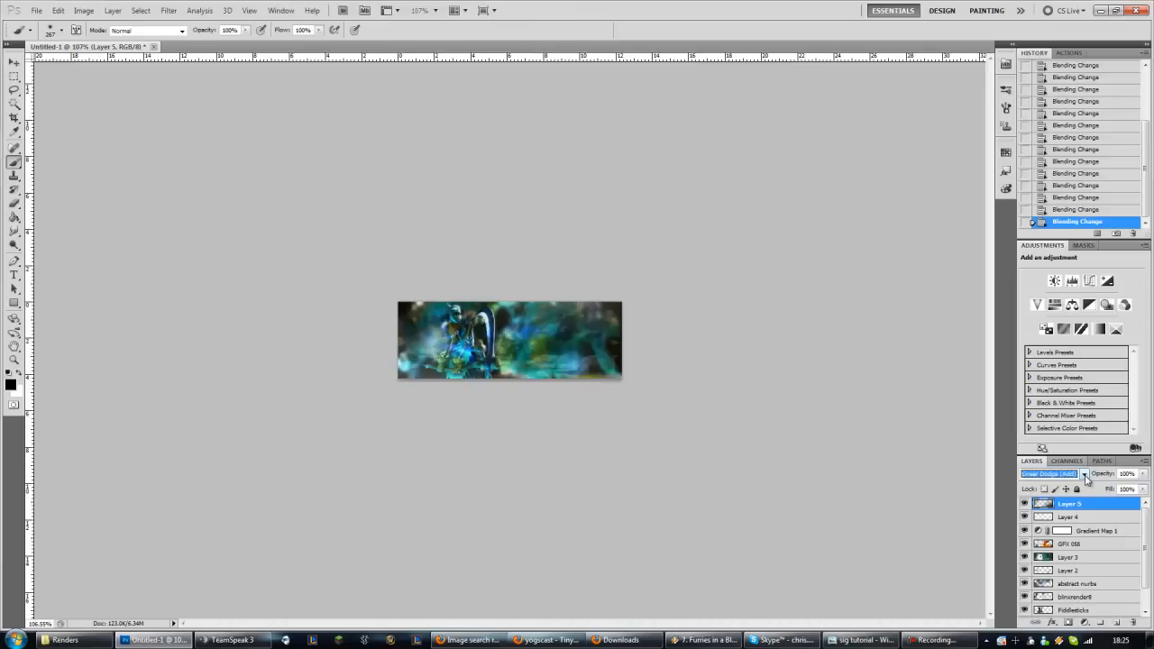
- Set Layer 5 to Soft Light after comparing Linear Burn and Overlay, and toggle its visibility to check the effect
key("Up")
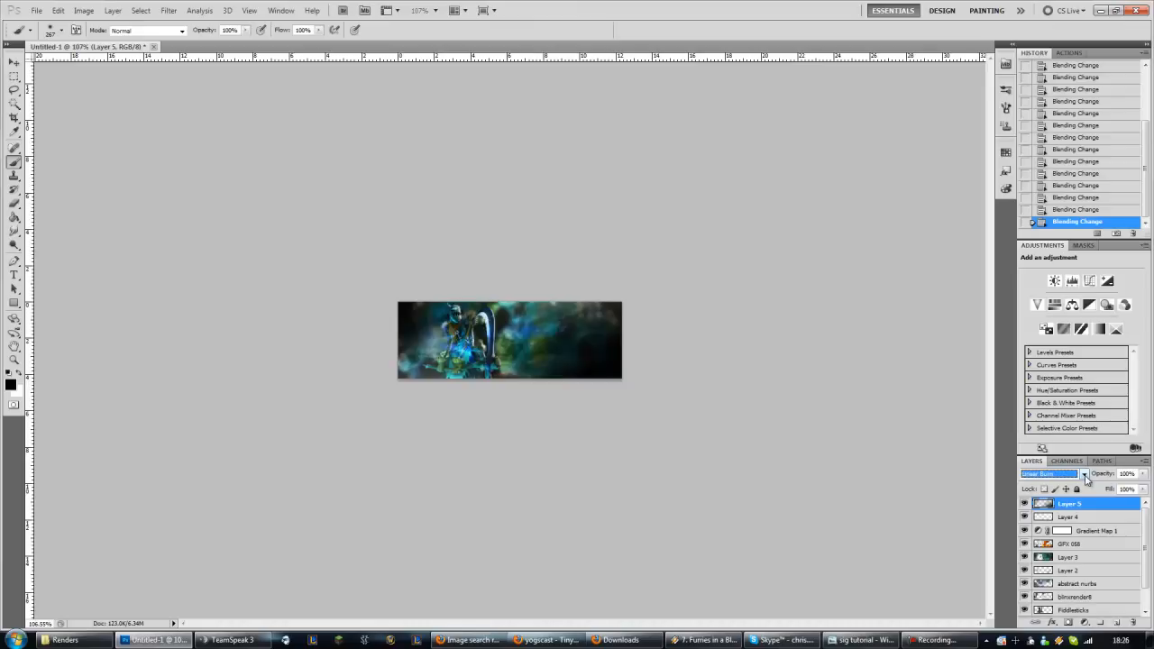
key("Down")
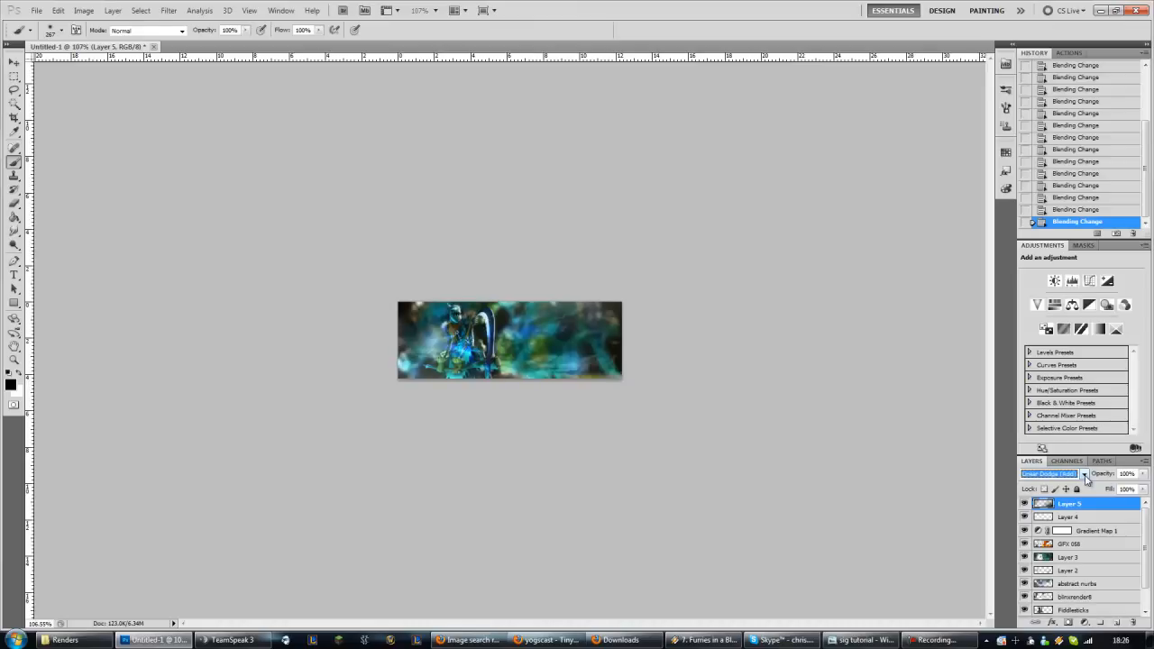
key("Down")
key("Down")
key("Up")
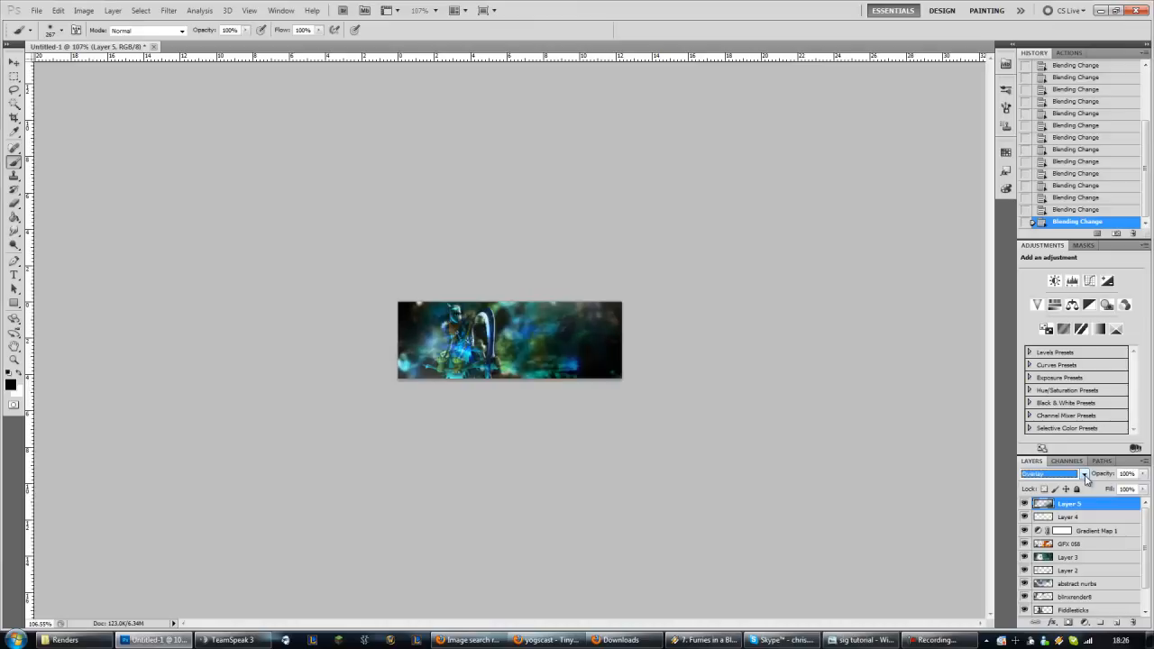
key("Down")
key("Down")
key("Up")
key("Up")
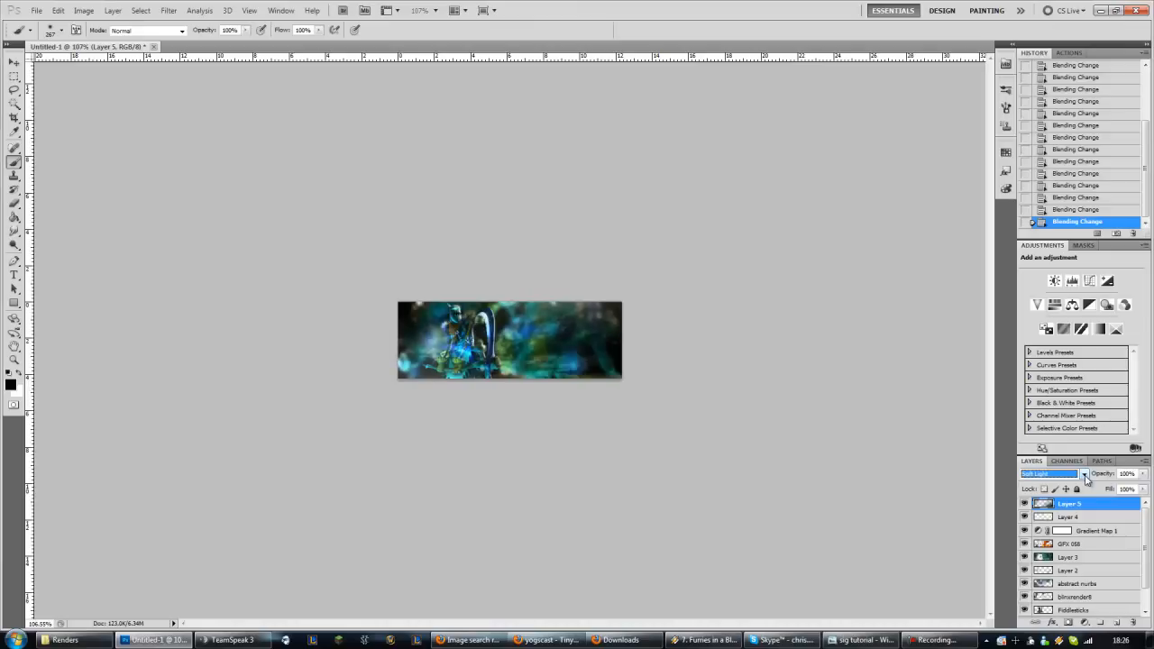
key("Down")
key("Up")
key("Return")
left_click(1024, 506)
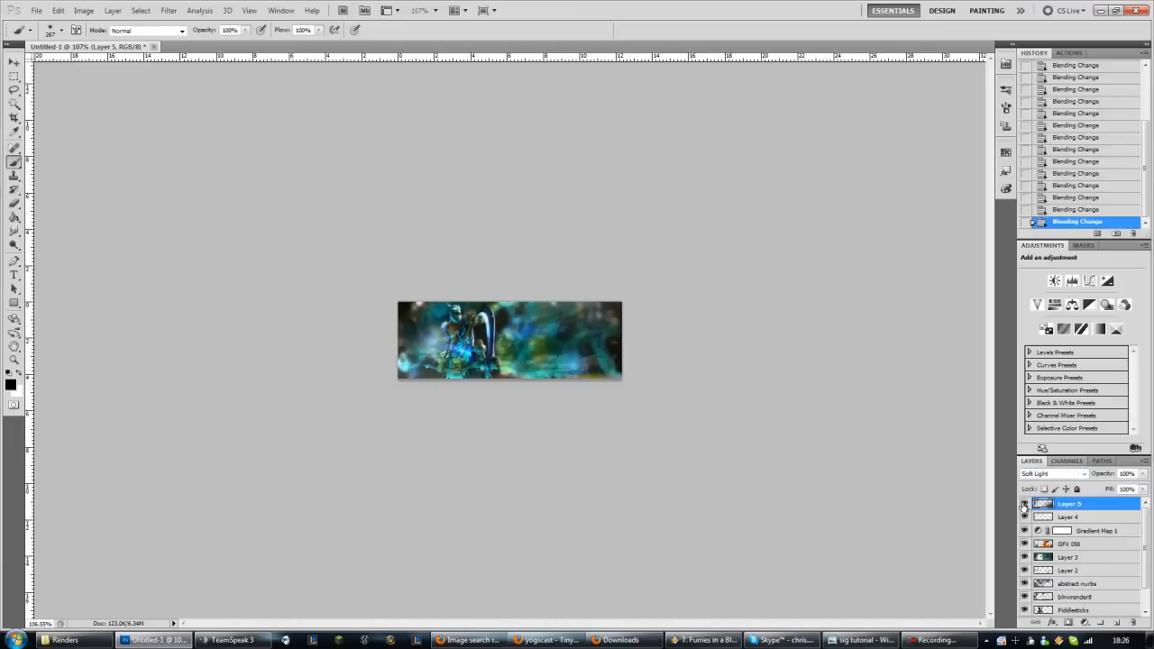
left_click(1023, 506)
- Try Linear Light and Overlay on Layer 5, and return its blend mode to Soft Light
left_click(1086, 478)
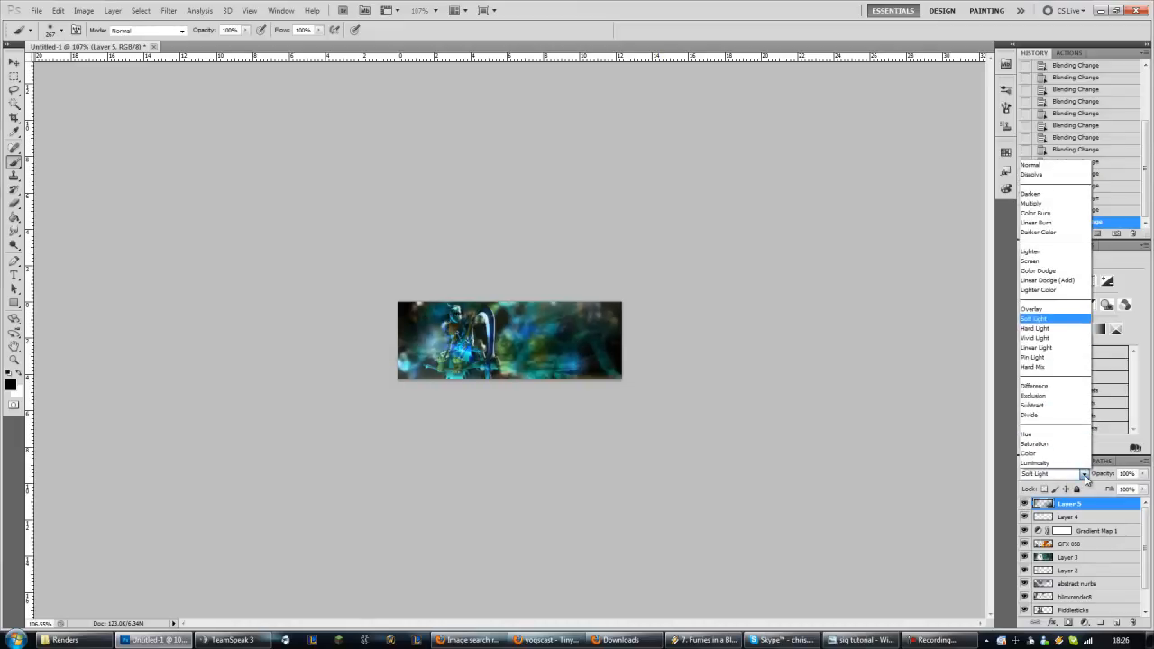
left_click(1059, 347)
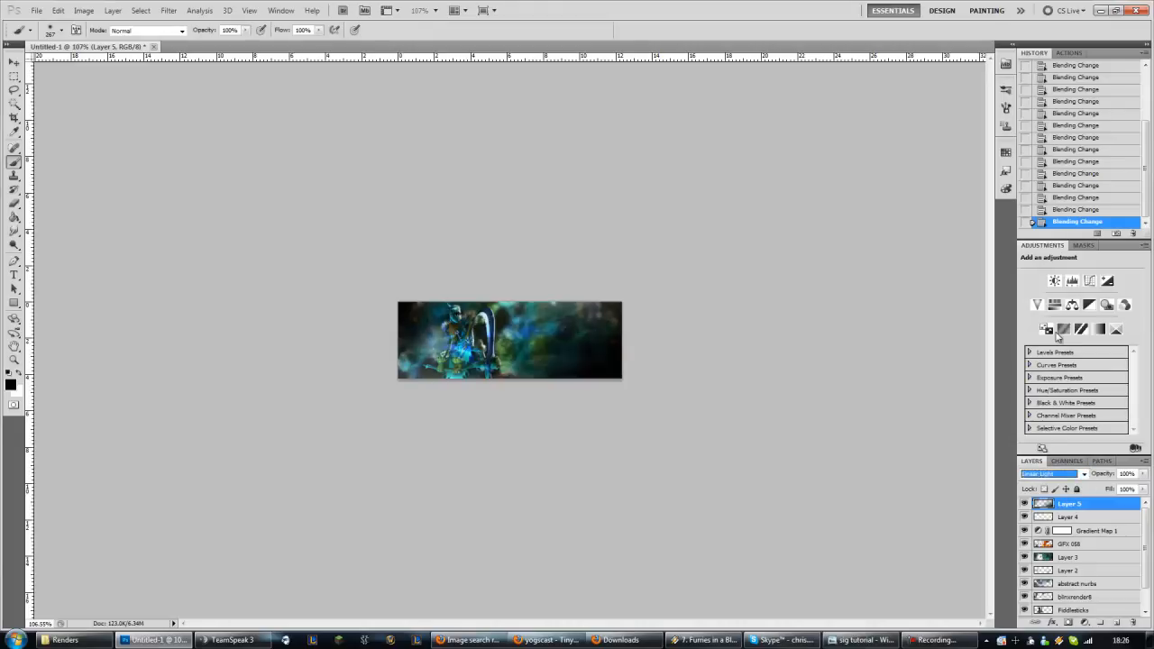
key("Down")
key("Up")
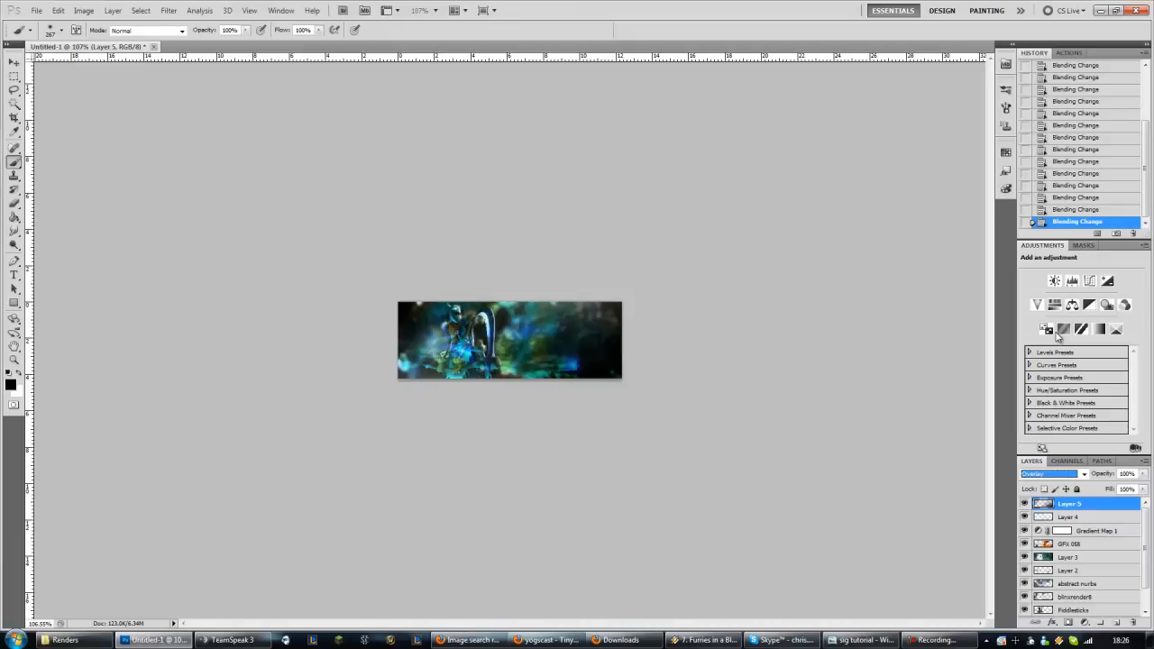
key("Down")
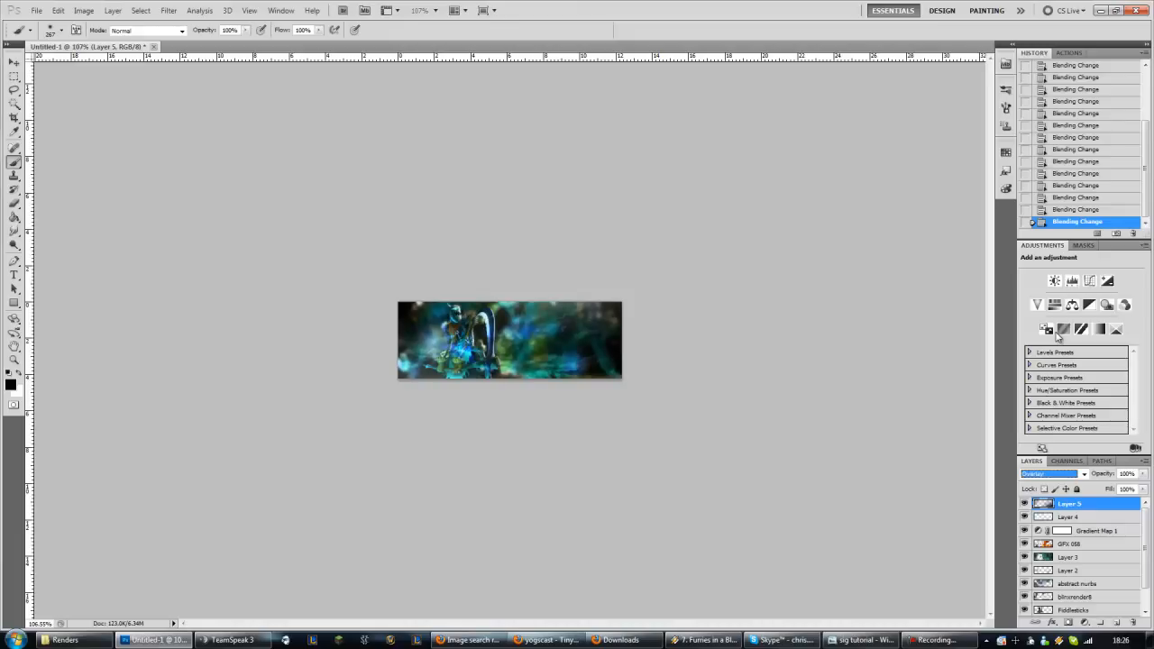
key("Down")
- Add a new layer and paint soft black dabs over the signature's lower-right, upper-left and upper-right corners
left_click(1115, 624)
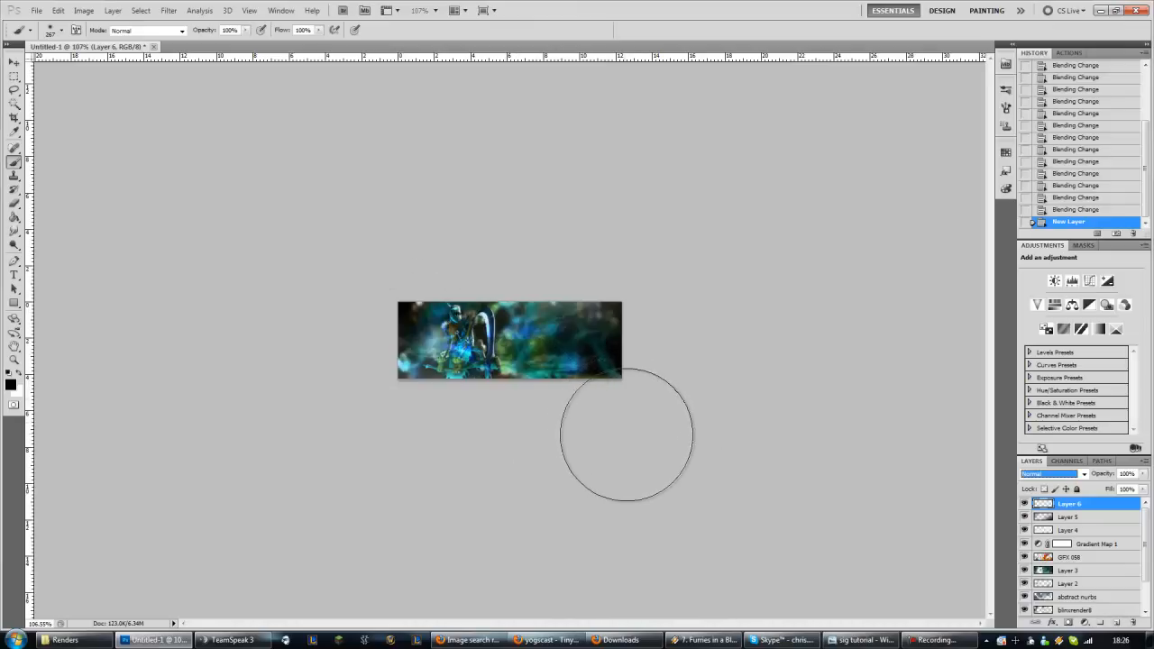
left_click(640, 423)
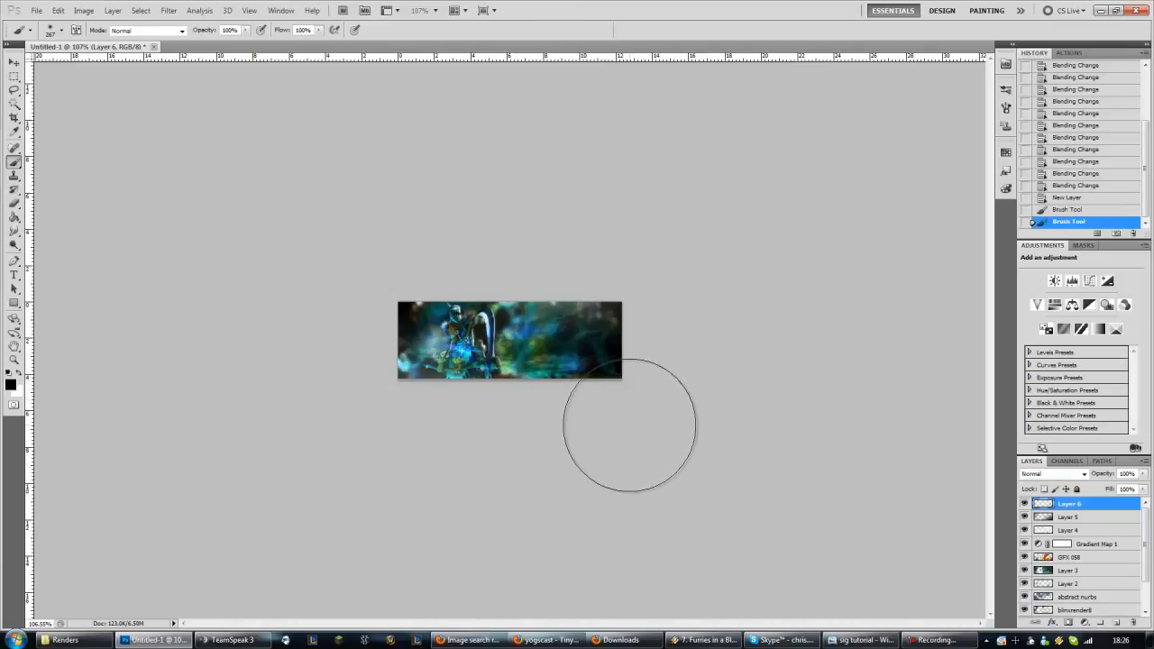
left_click(359, 275)
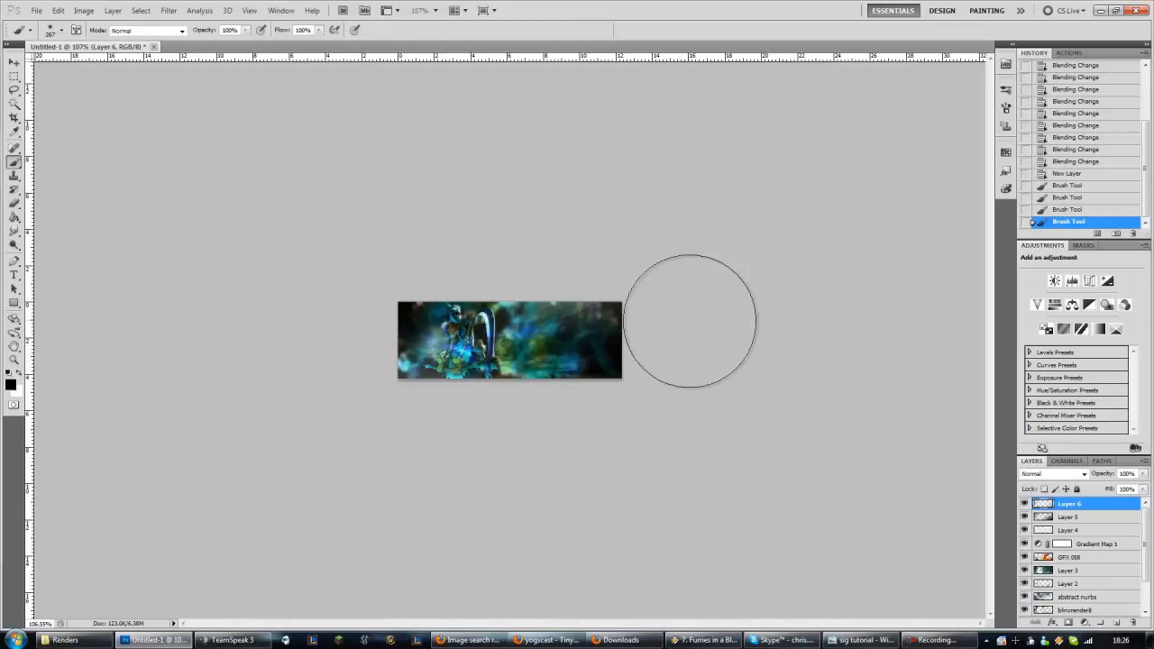
left_click(678, 293)
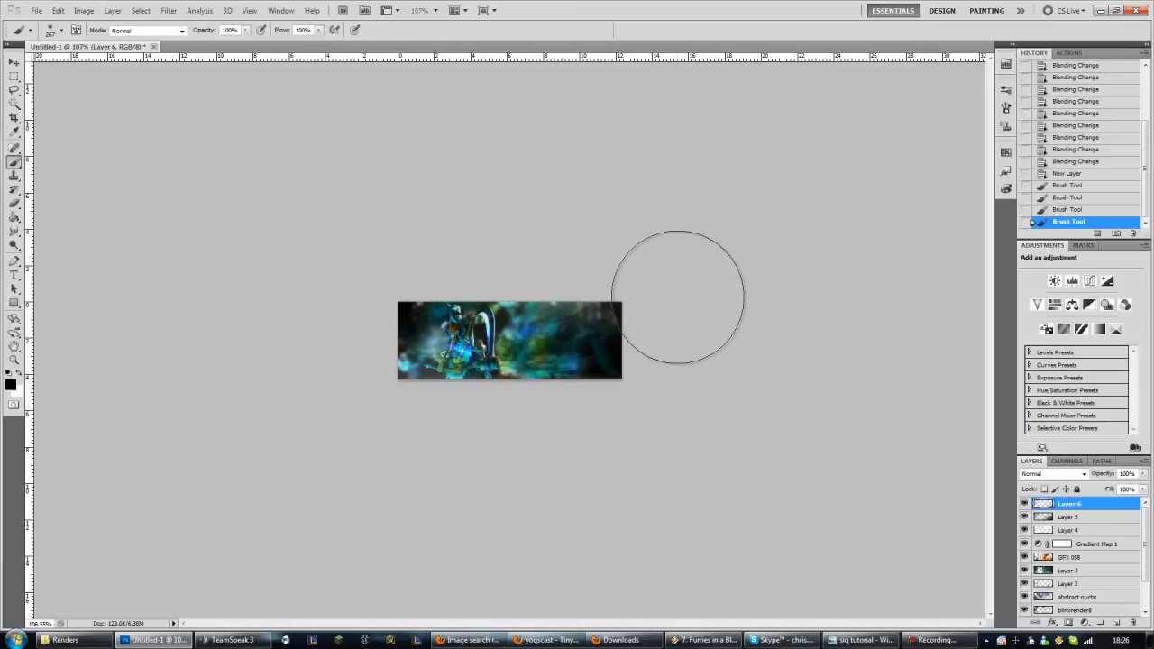
- Set Layer 6's blend mode to Overlay after comparing it with Normal and Soft Light and toggling the layer's visibility
left_click(1086, 473)
left_click(1042, 314)
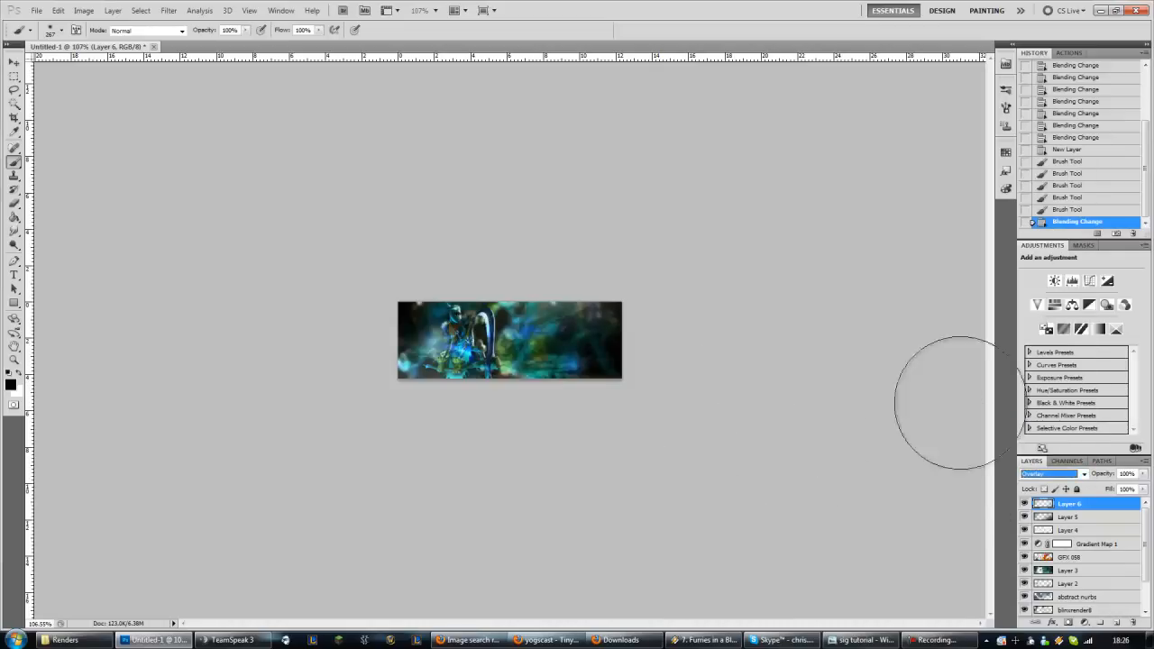
left_click(1023, 504)
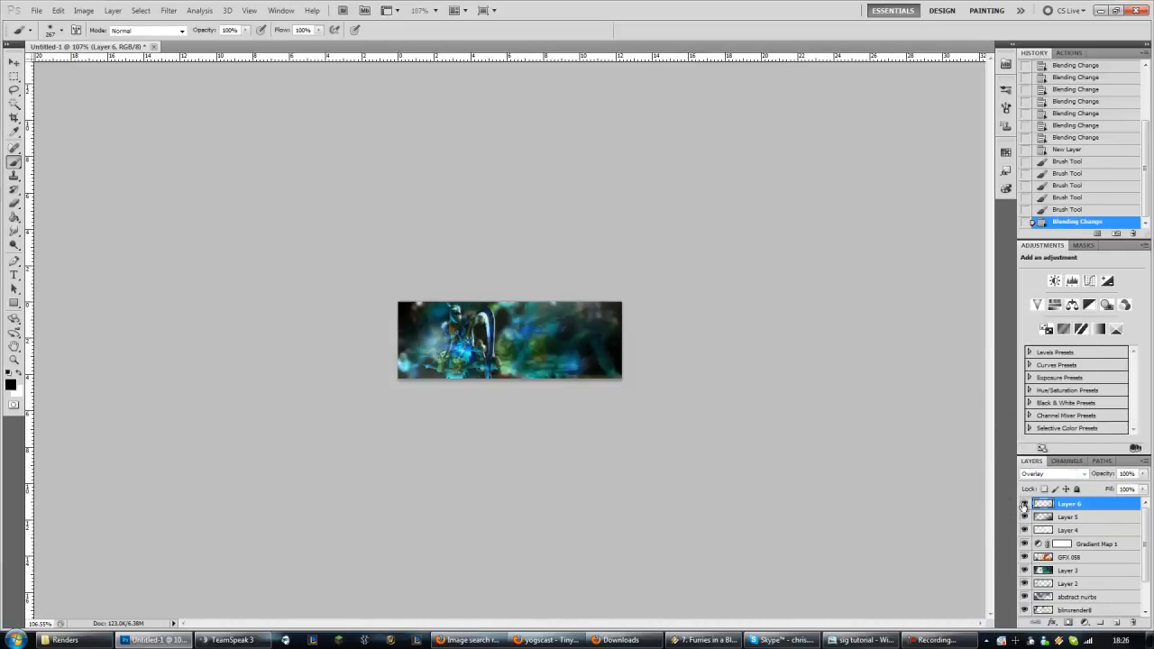
left_click(1023, 503)
left_click(1080, 475)
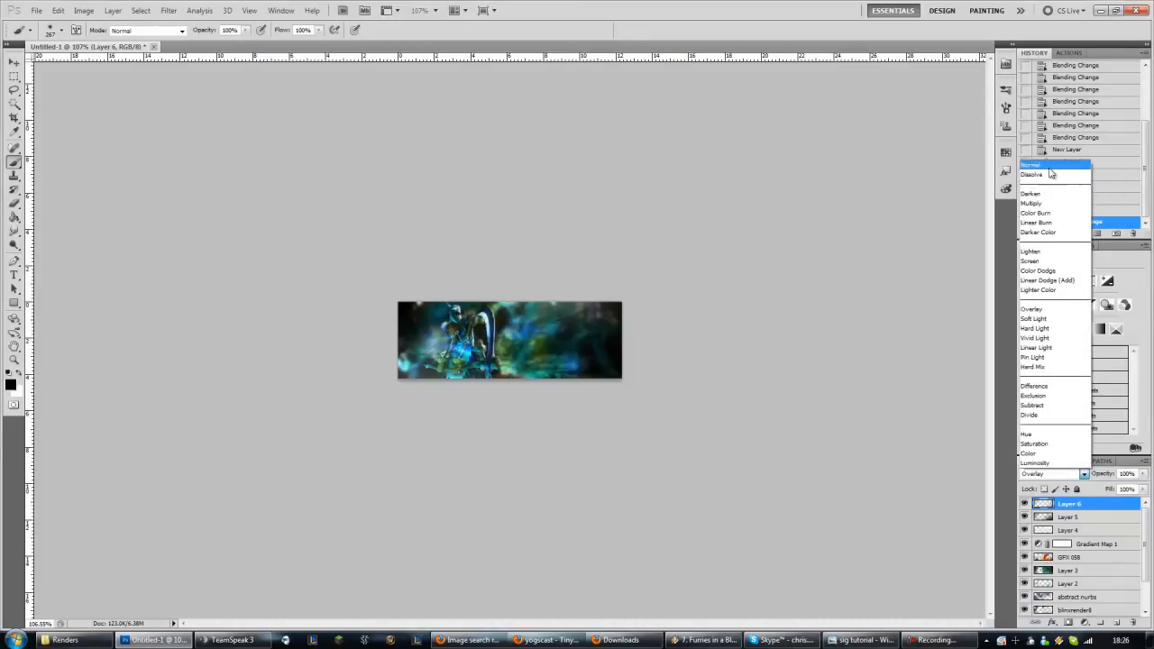
left_click(1050, 170)
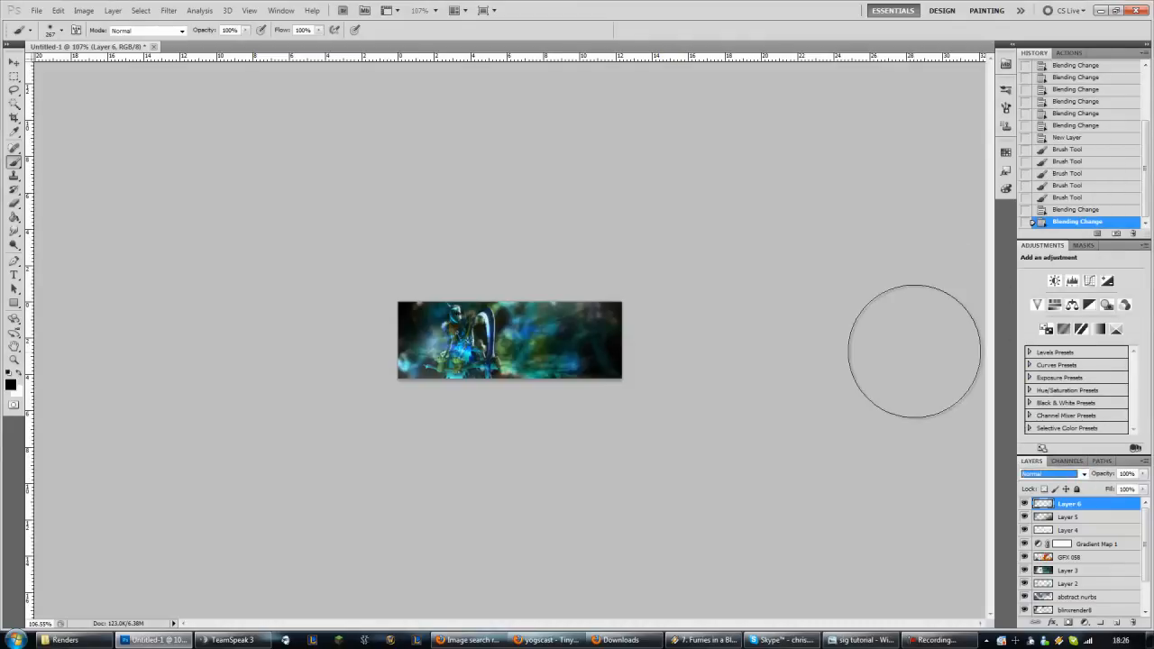
left_click(1081, 475)
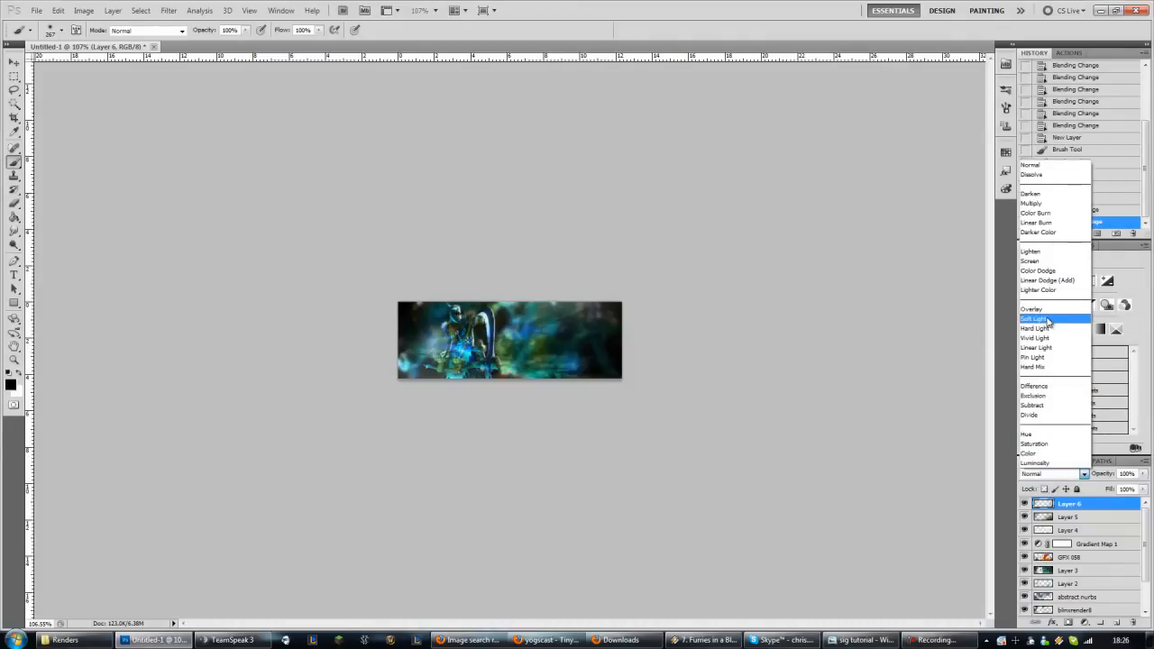
left_click(1048, 321)
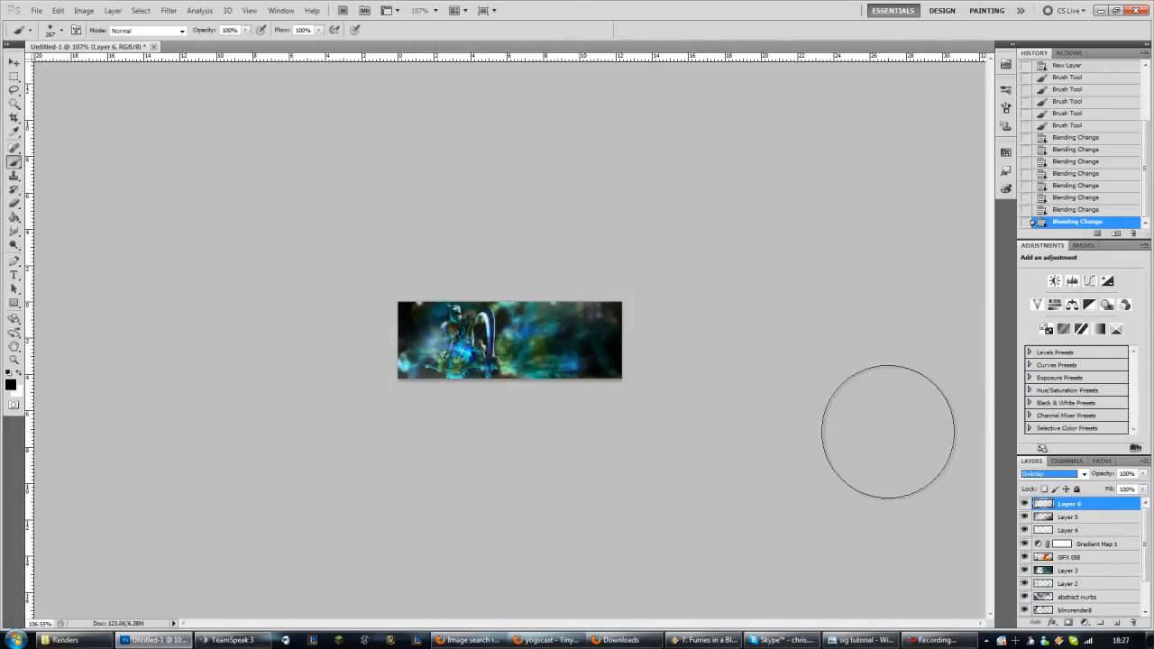
- Add another empty layer above Layer 6 and open the Place dialog on the Abstract 3D folder
left_click(1118, 624)
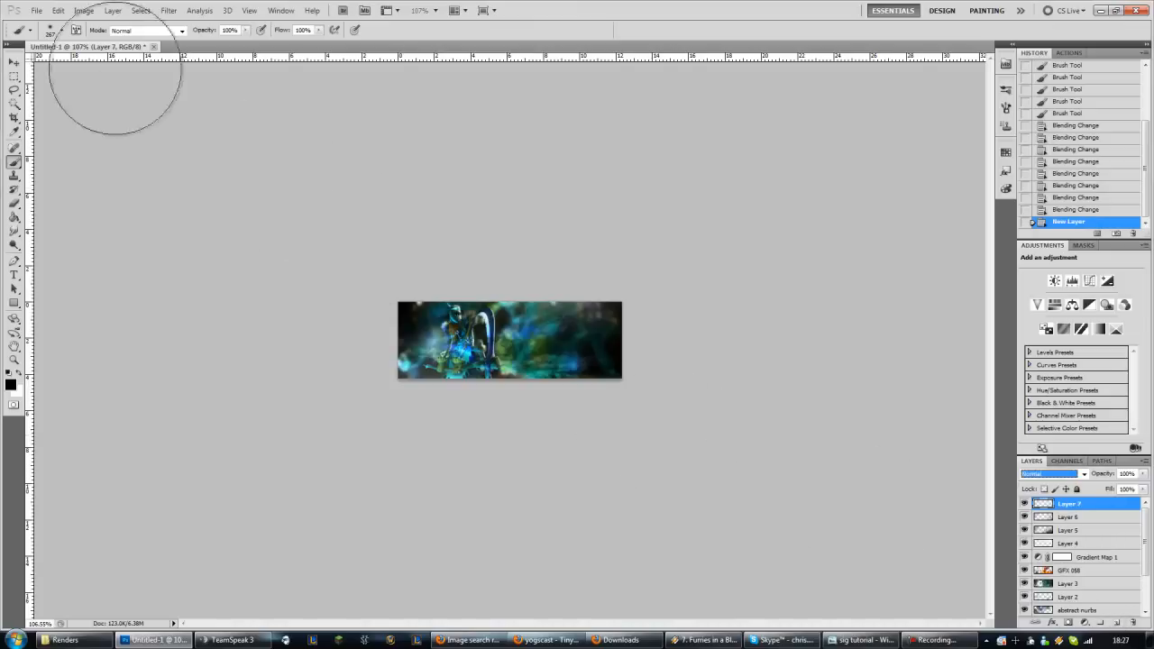
left_click(40, 12)
left_click(63, 245)
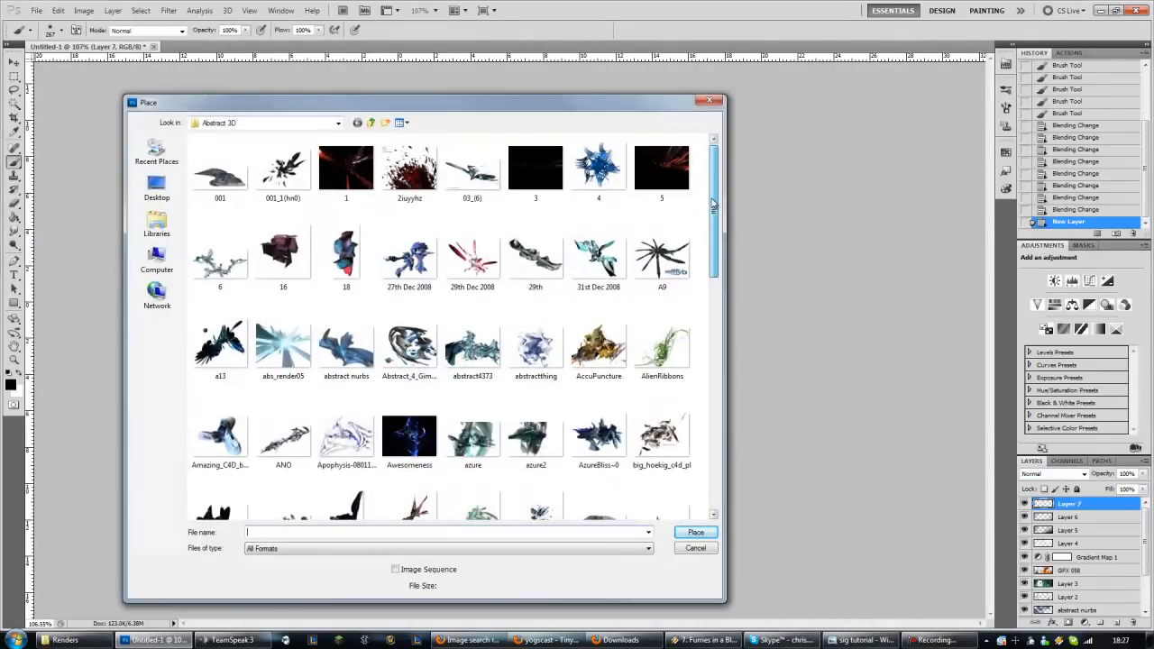
- Browse the Abstract 3D renders, moving the dialog aside to view the signature, and place the celestial render
scroll(712, 203, "down", 1)
double_click(617, 103)
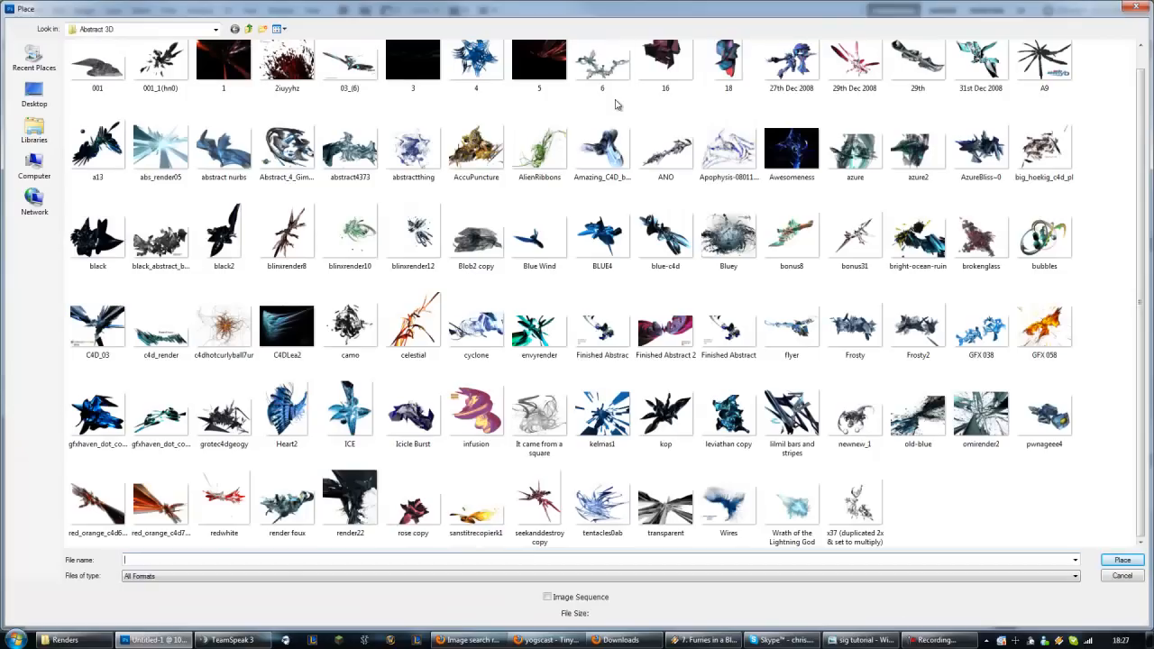
double_click(610, 11)
left_click_drag(591, 106, 683, 413)
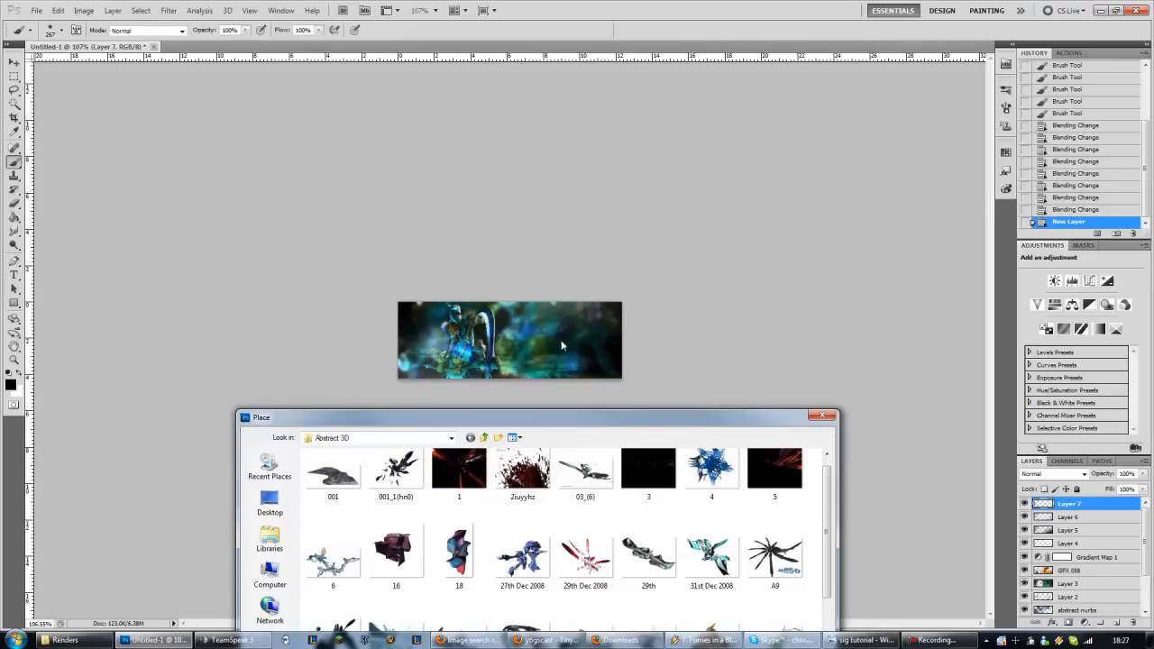
left_click_drag(553, 423, 524, 120)
left_click_drag(797, 236, 796, 259)
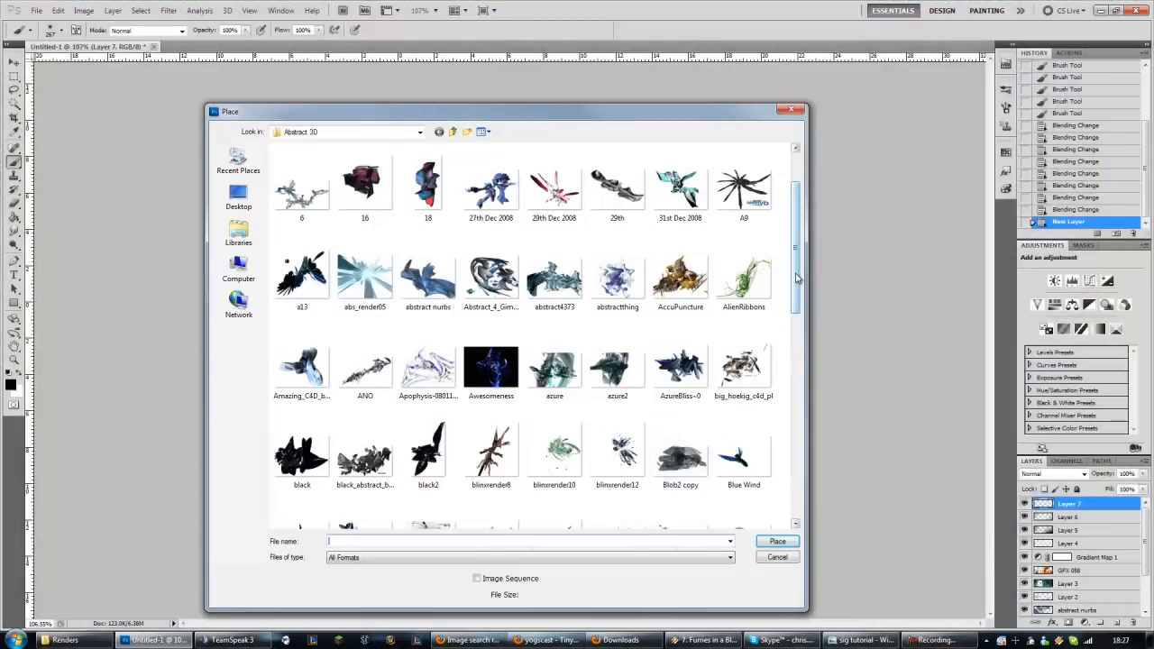
left_click_drag(796, 279, 796, 404)
left_click_drag(689, 104, 687, 321)
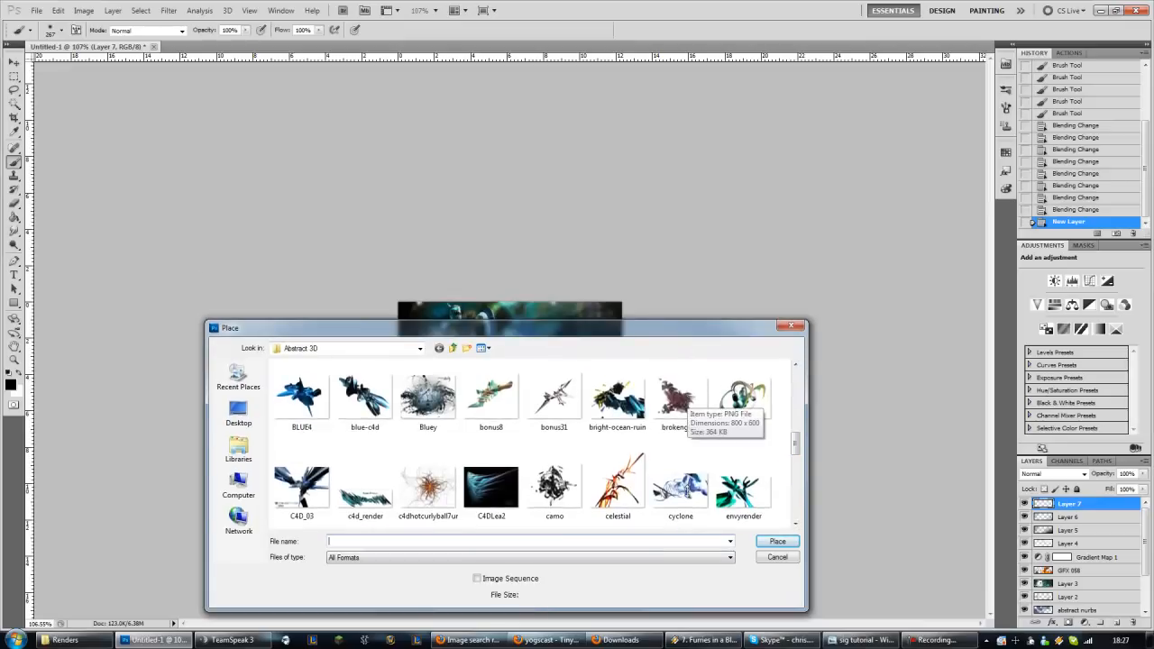
left_click_drag(681, 361, 696, 93)
double_click(629, 242)
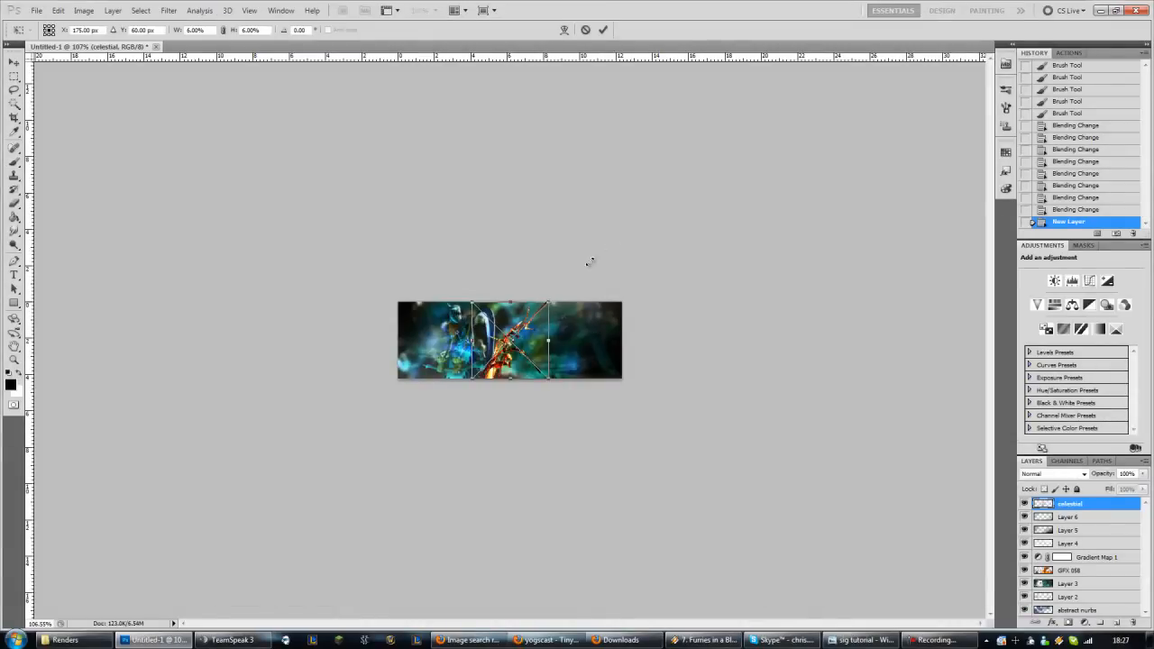
- Enlarge the placed celestial render to about 23.6% and rotate it to about -130° across the signature
left_click_drag(589, 261, 813, 115)
left_click_drag(644, 339, 523, 446)
left_click_drag(716, 354, 437, 262)
left_click_drag(494, 395, 455, 412)
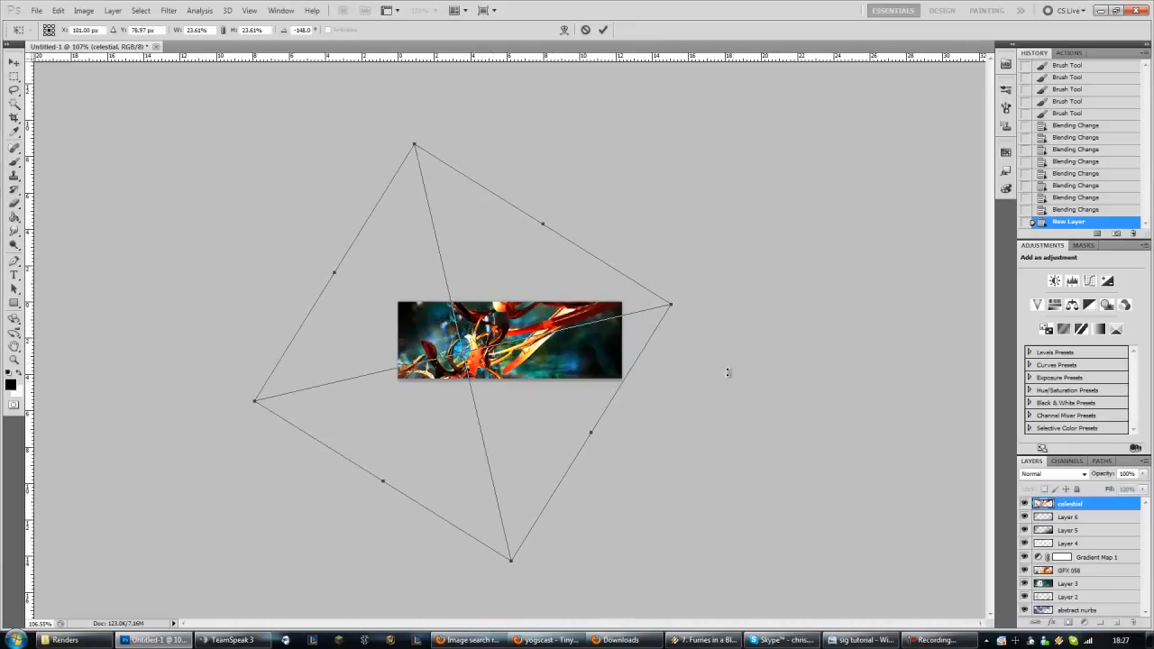
left_click_drag(729, 371, 673, 427)
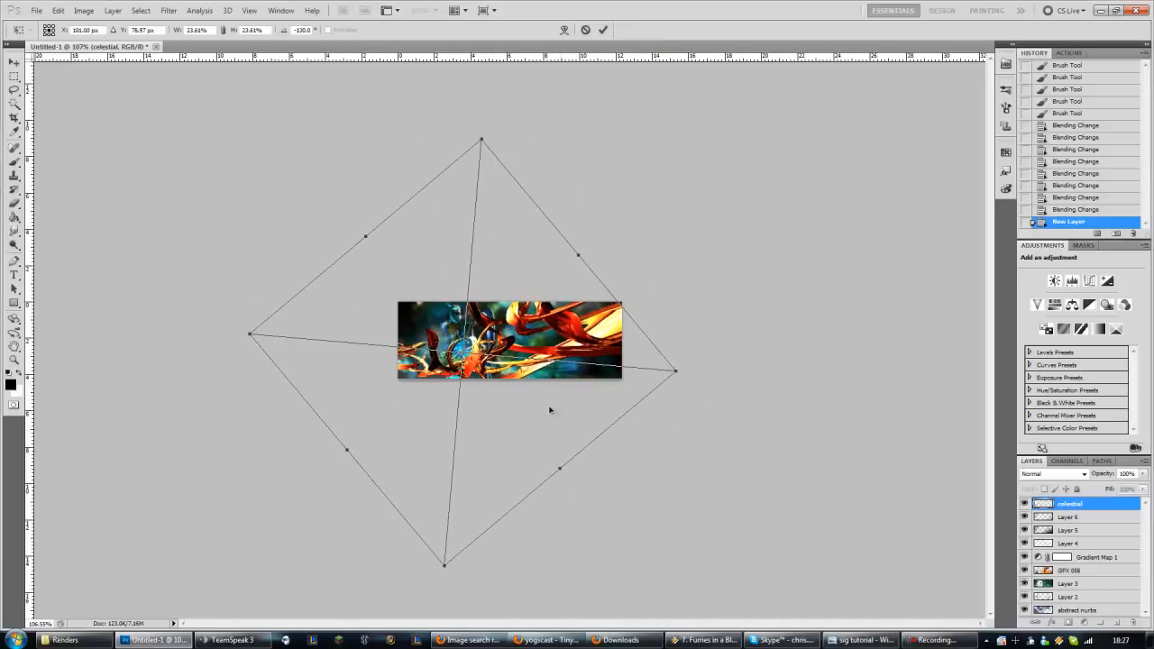
- Scale the celestial render down to about 21.3%, position it at about X 127 px, Y 98 px, and commit the placement
left_click_drag(551, 407, 502, 411)
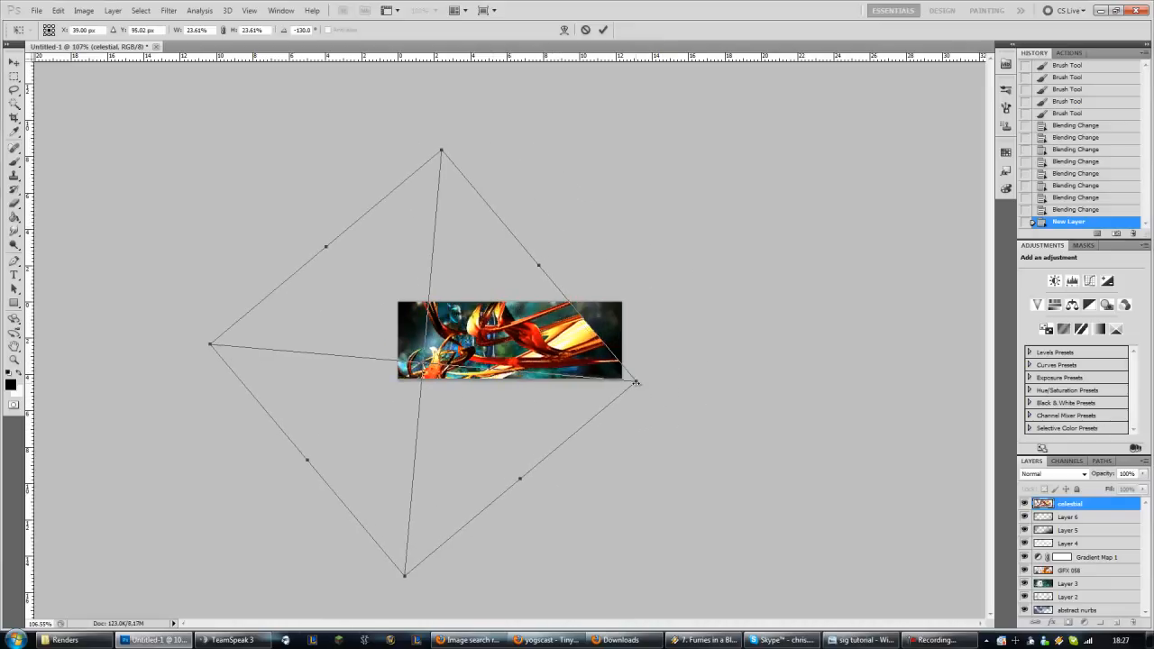
left_click_drag(636, 383, 563, 381)
left_click_drag(593, 384, 593, 383)
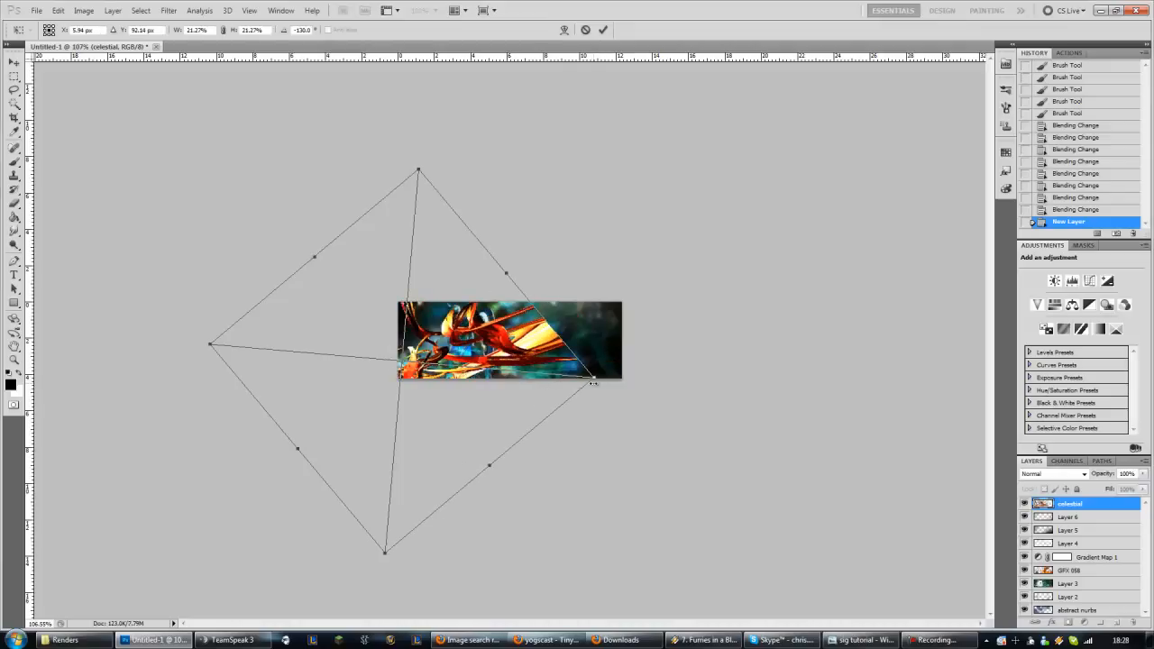
left_click_drag(439, 390, 517, 394)
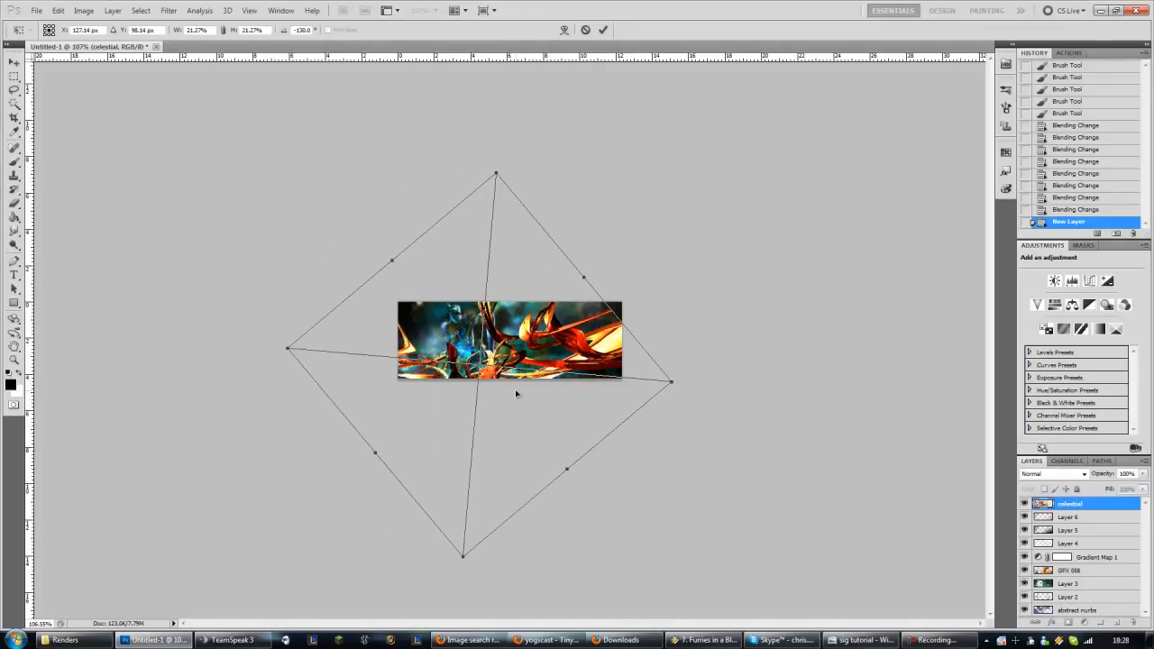
left_click(603, 30)
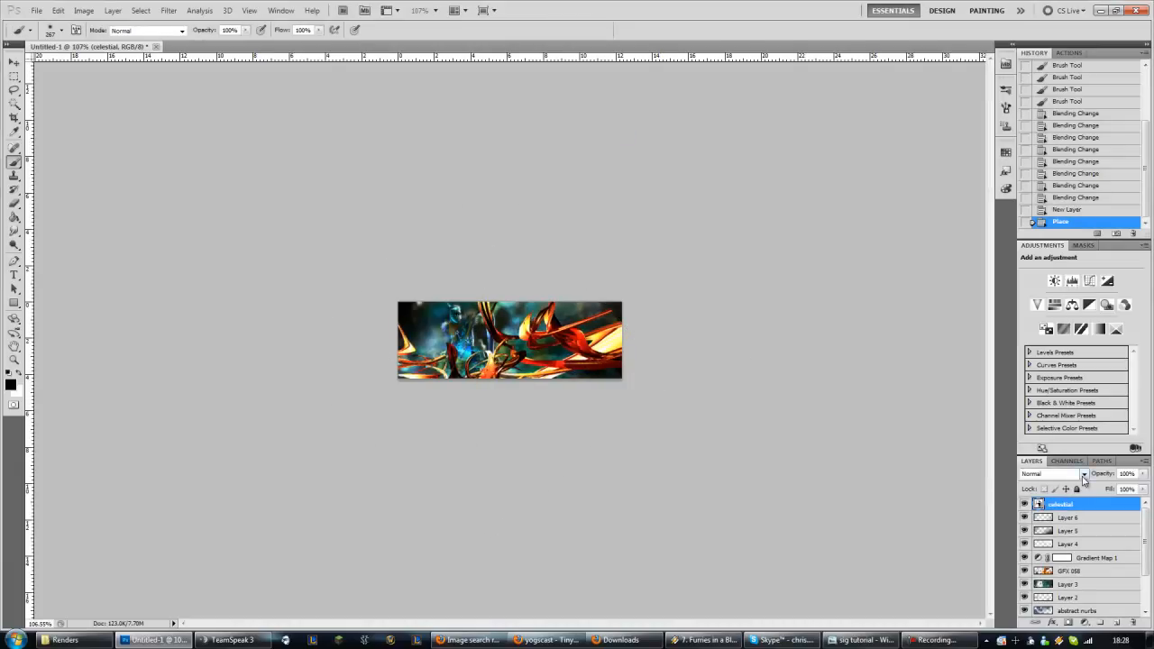
- Try the darkening and lightening blend modes on the celestial layer, including Multiply, Darker Color, Screen, Linear Dodge (Add) and Lighter Color
left_click(1084, 475)
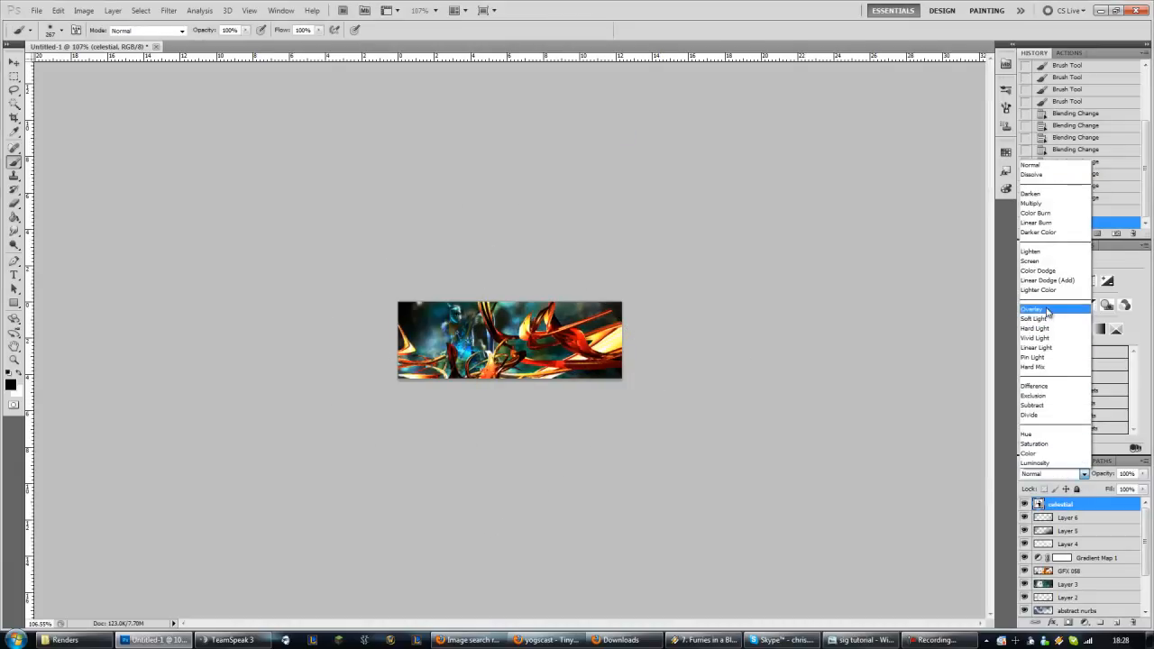
left_click(1039, 193)
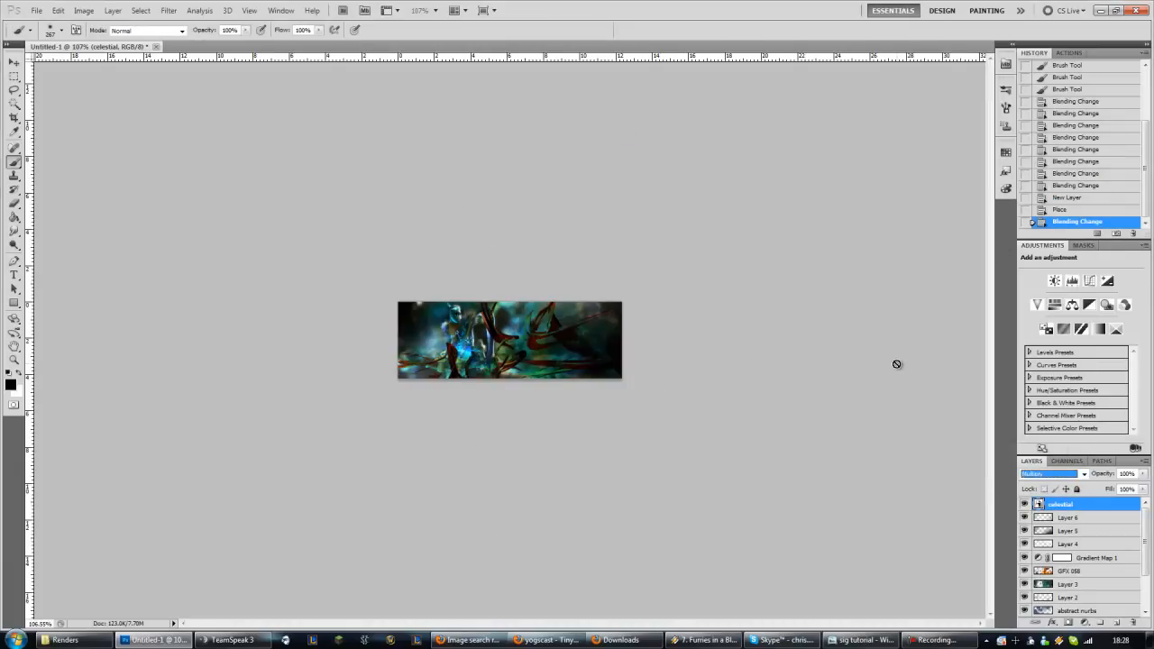
key("Down")
key("Down")
key("Down")
key("Down")
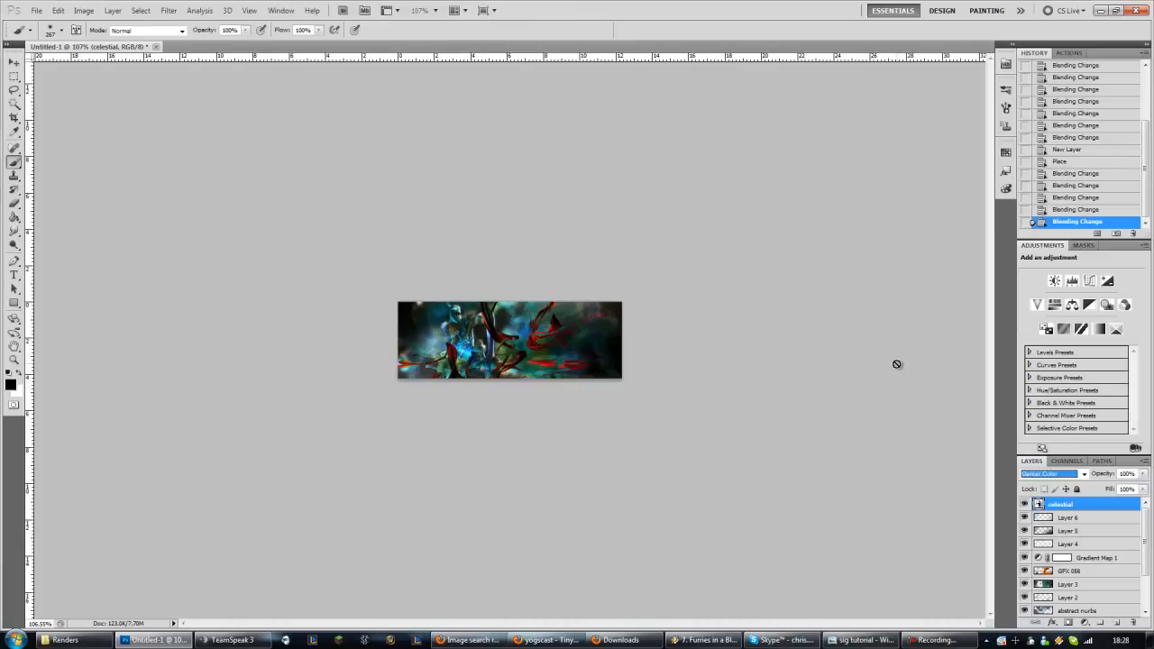
key("Down")
key("Down")
key("Down")
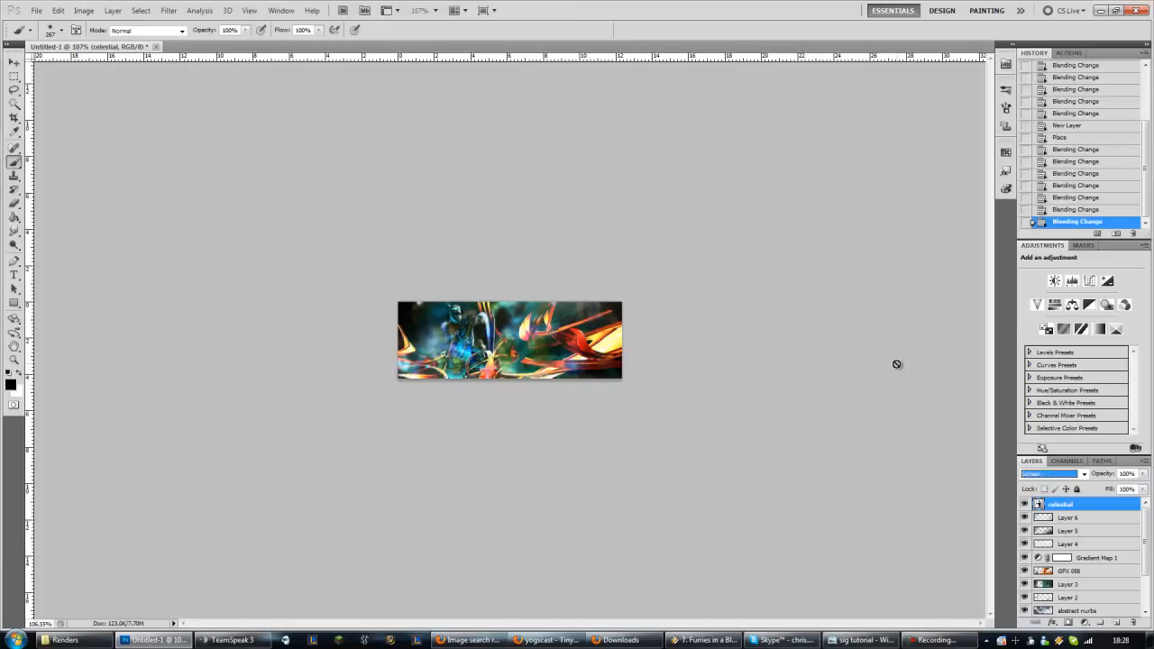
key("Down")
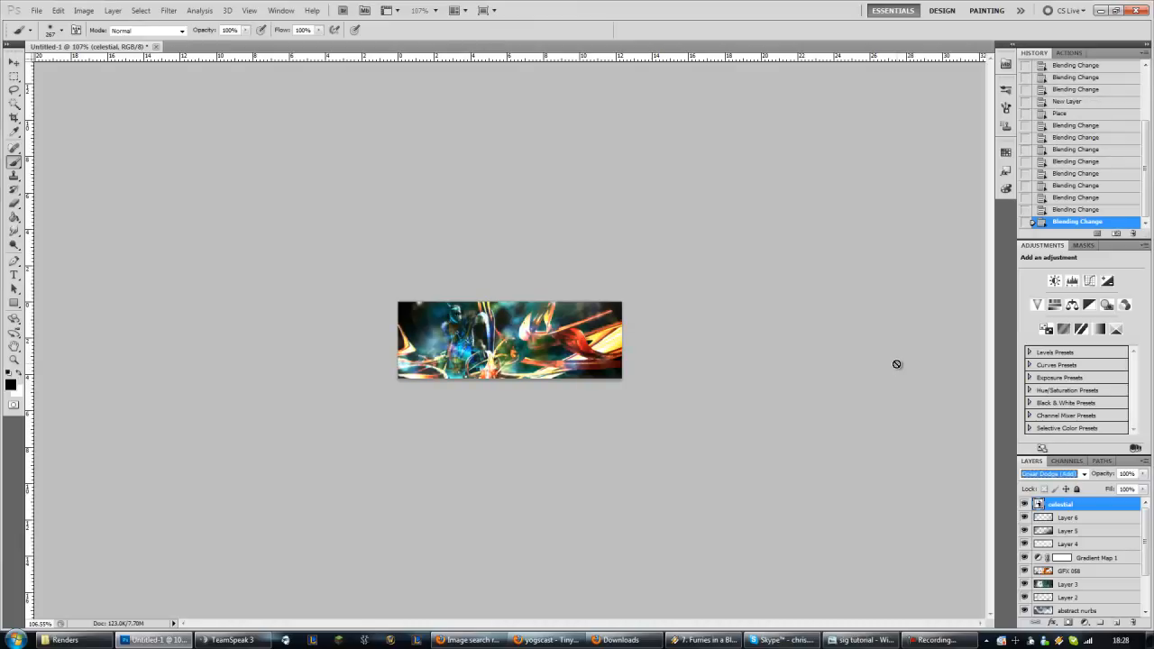
key("Down")
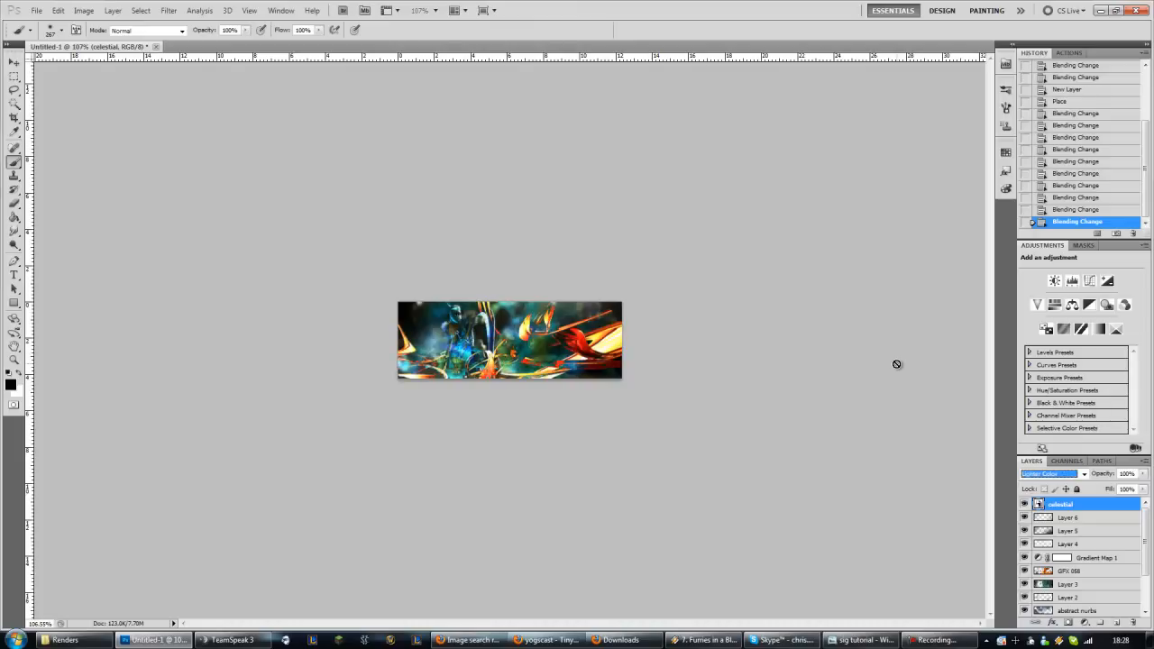
key("Up")
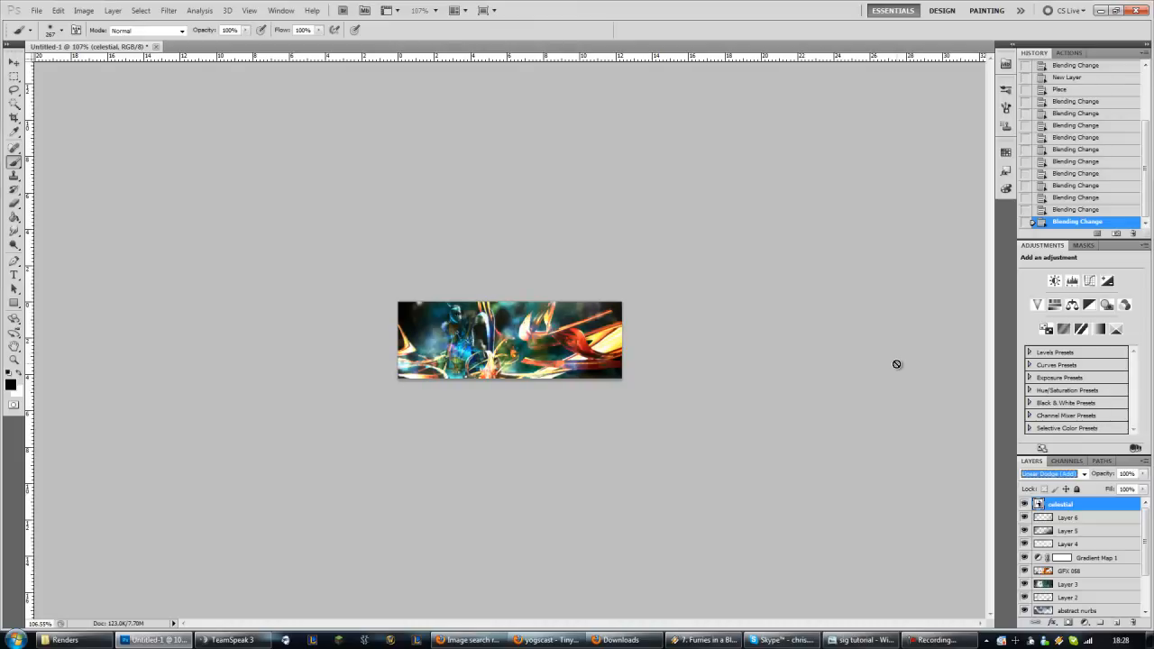
- Try the contrast and inversion blend modes on the celestial layer, including Soft Light, Pin Light and Subtract
key("Down")
key("Down")
key("Down")
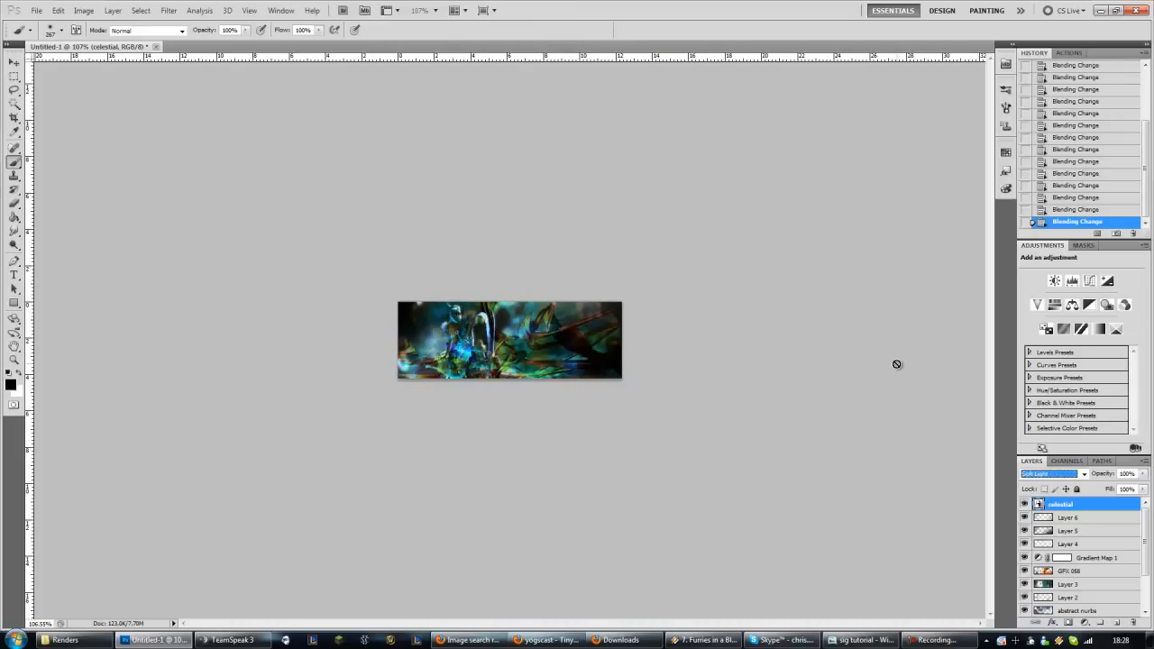
key("Down")
key("Down")
key("Down")
key("Down")
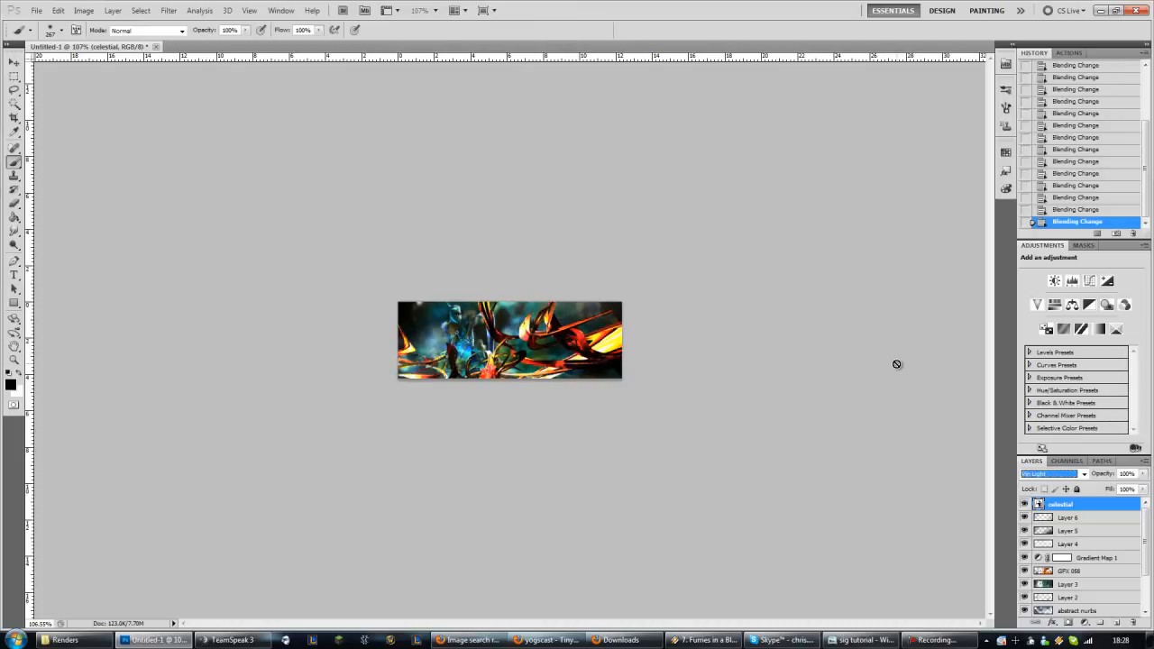
key("Down")
key("Down")
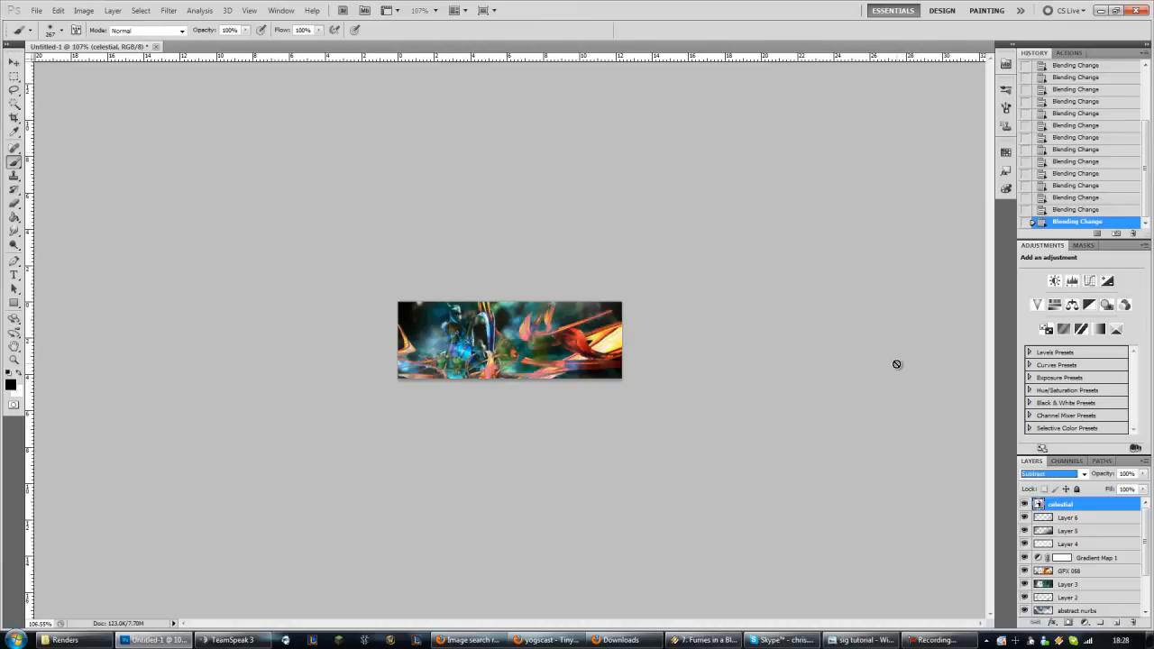
- Set the celestial layer's blend mode to Luminosity after comparing it with Color, Divide and Exclusion, and reopen the list of modes
key("Down")
key("Down")
key("Down")
key("Down")
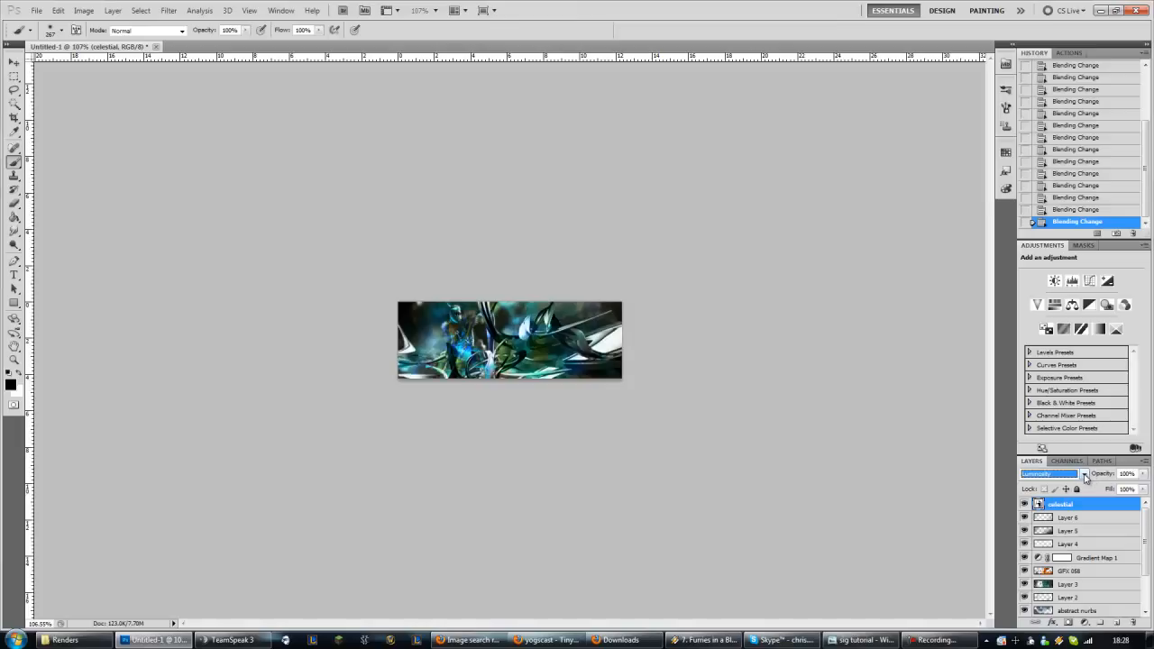
key("Up")
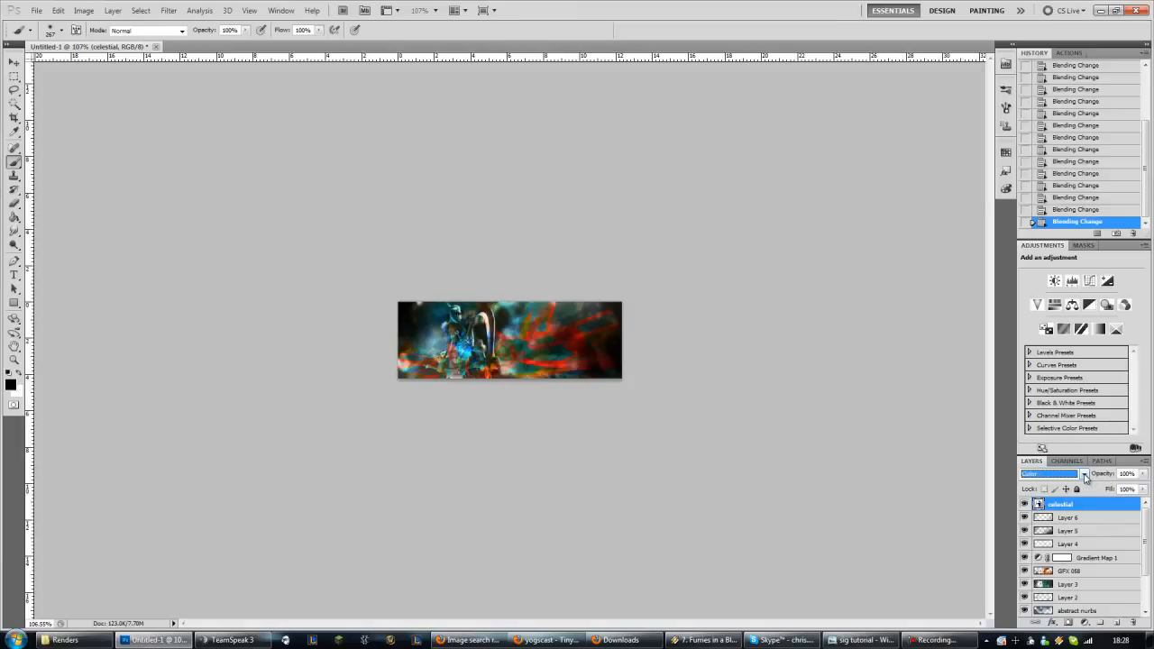
key("Up")
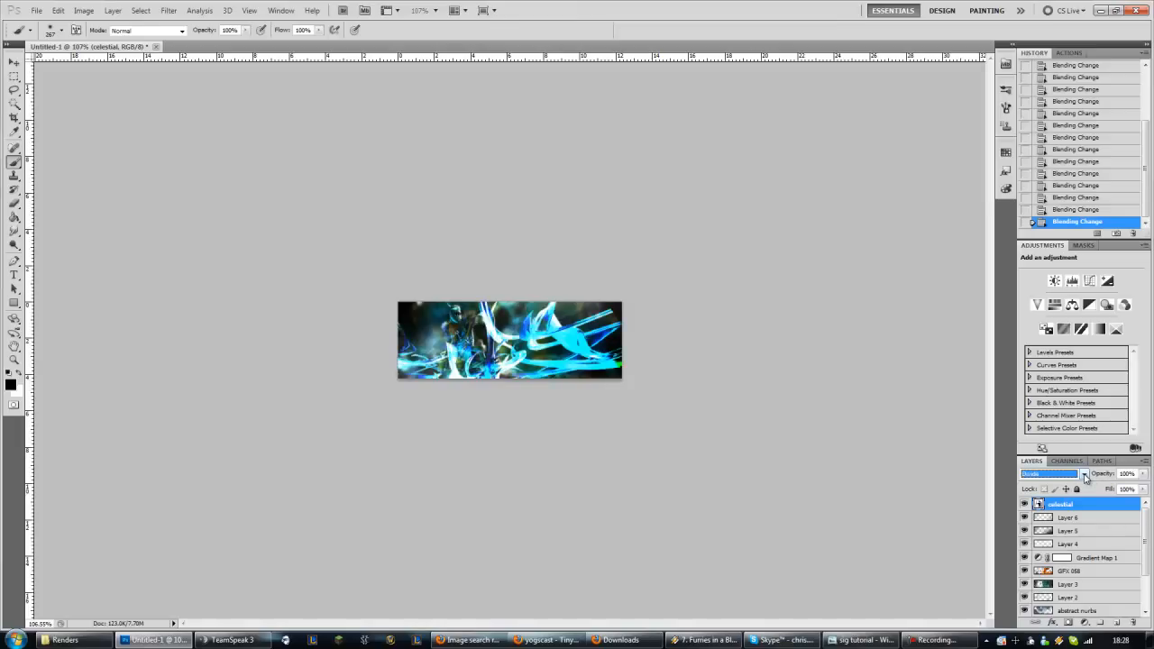
key("Up")
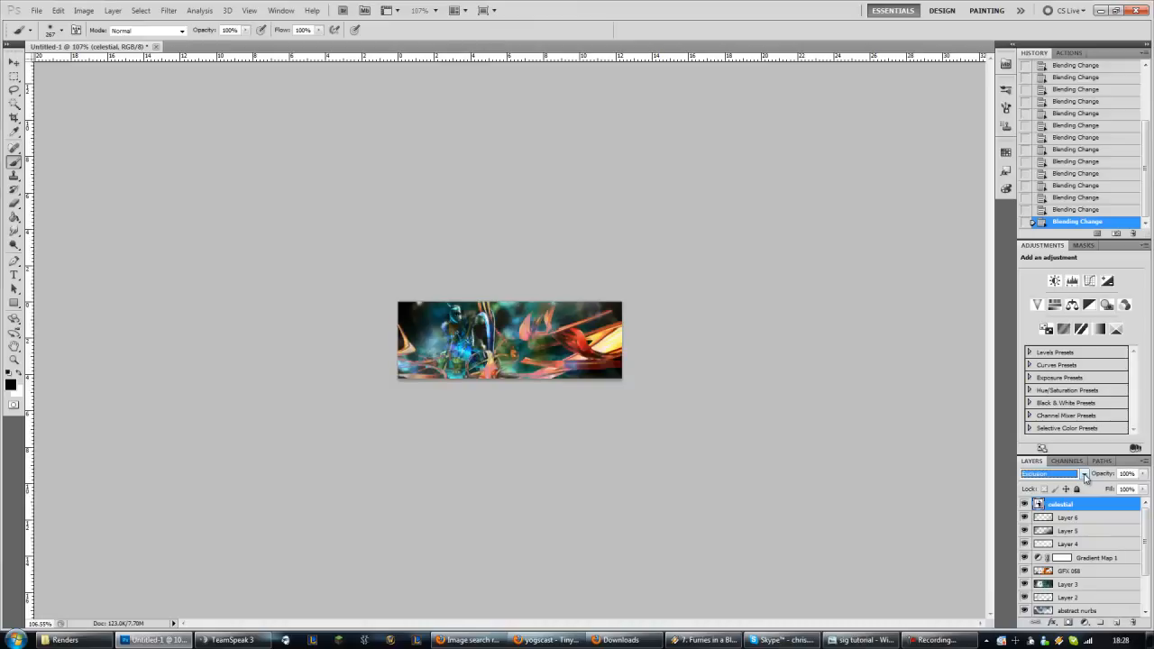
key("Up")
key("Up")
key("Up")
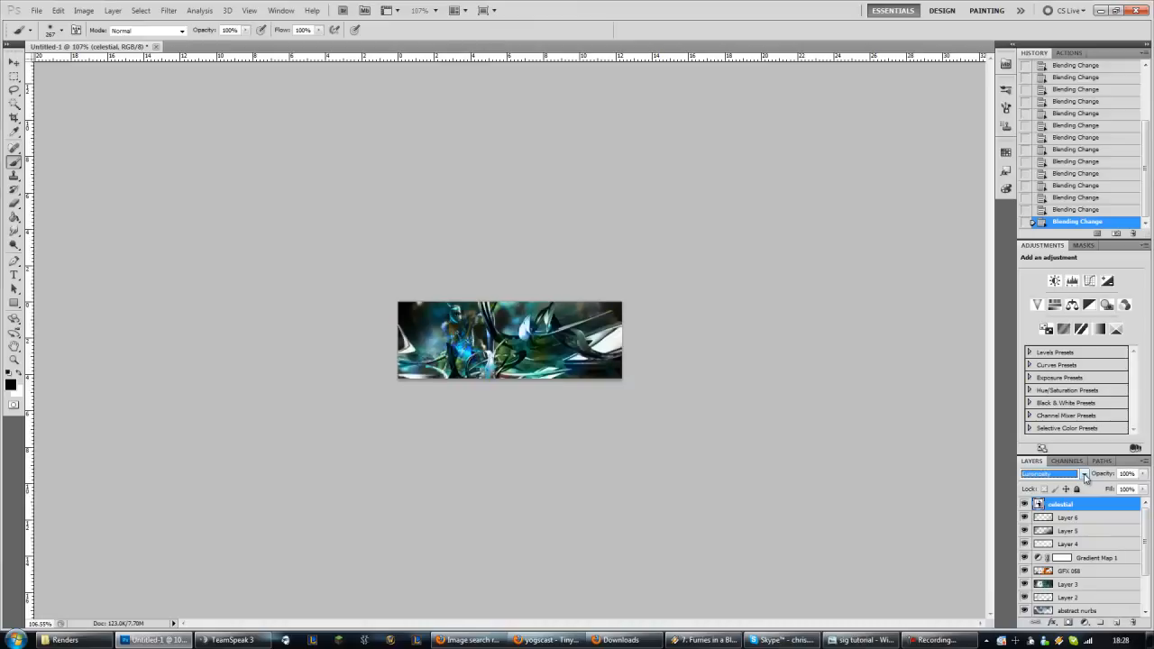
left_click(1086, 475)
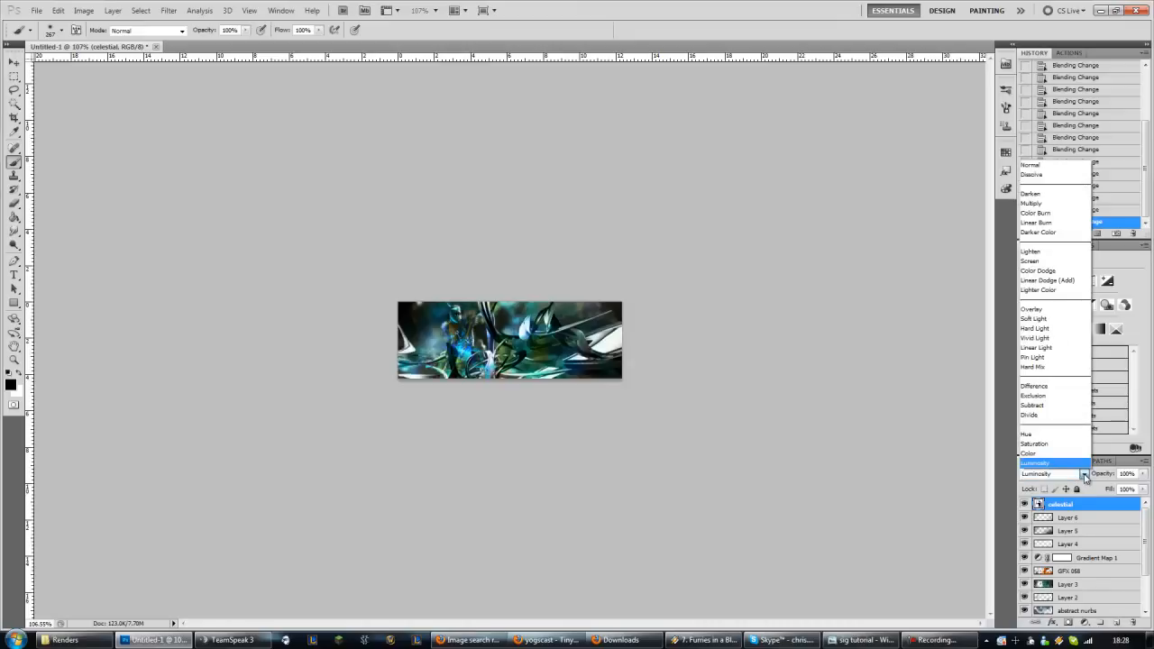
- Compare blending modes for the celestial layer, including Overlay, Linear Dodge (Add) and Color Dodge, and settle on Lighten
left_click(1059, 313)
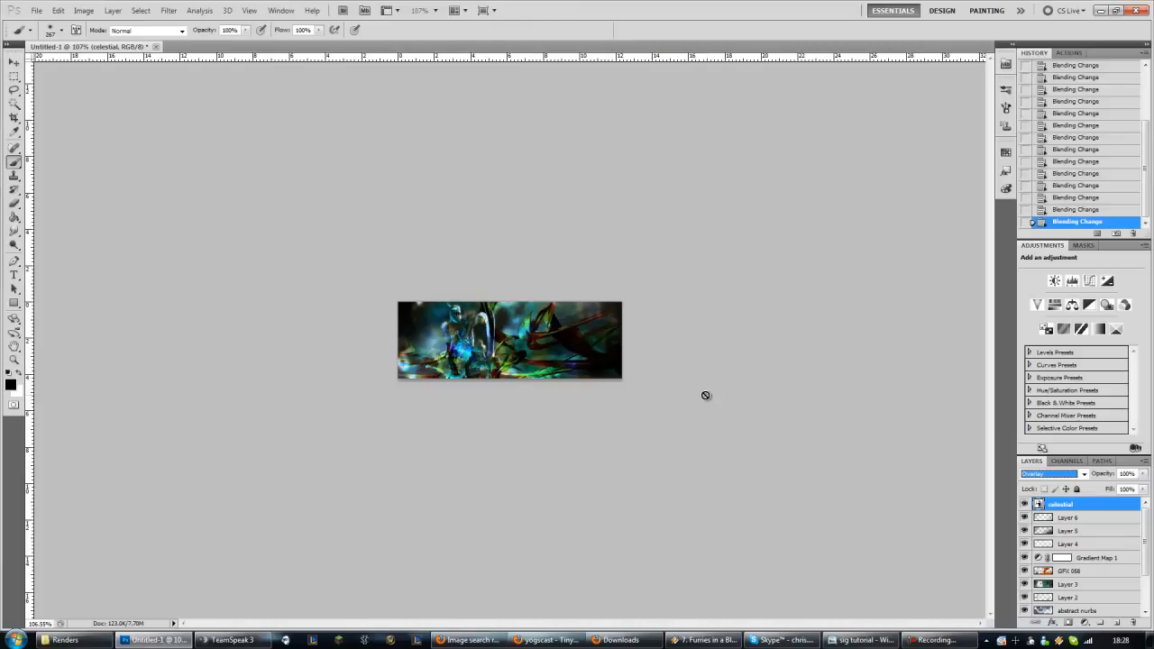
key("Up")
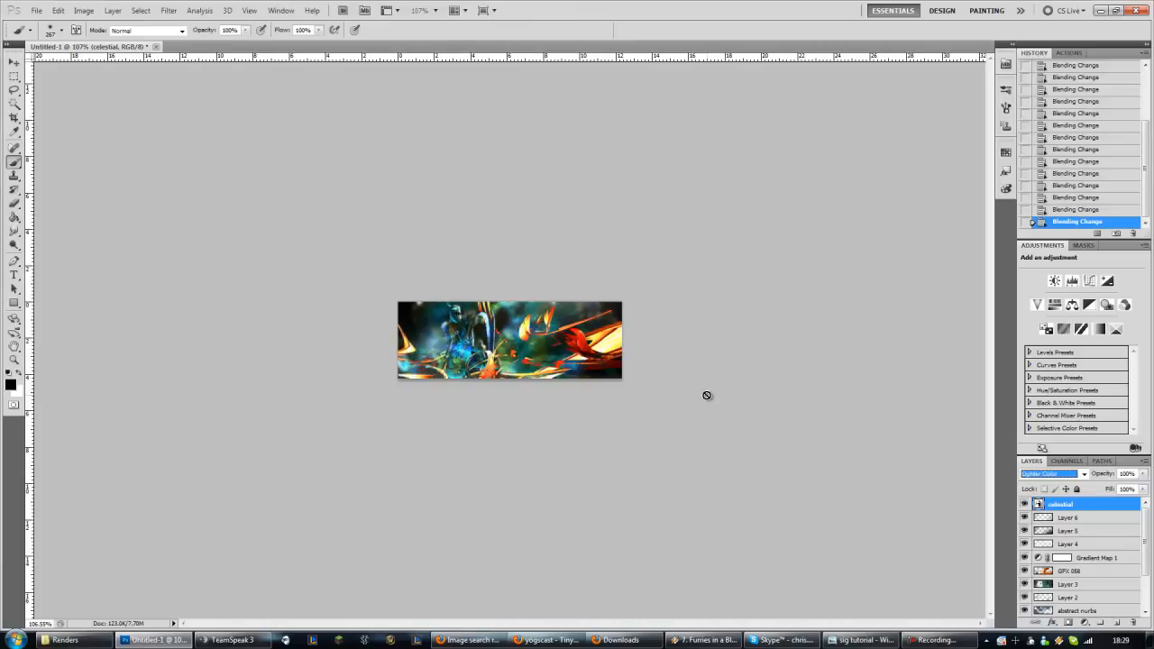
key("Up")
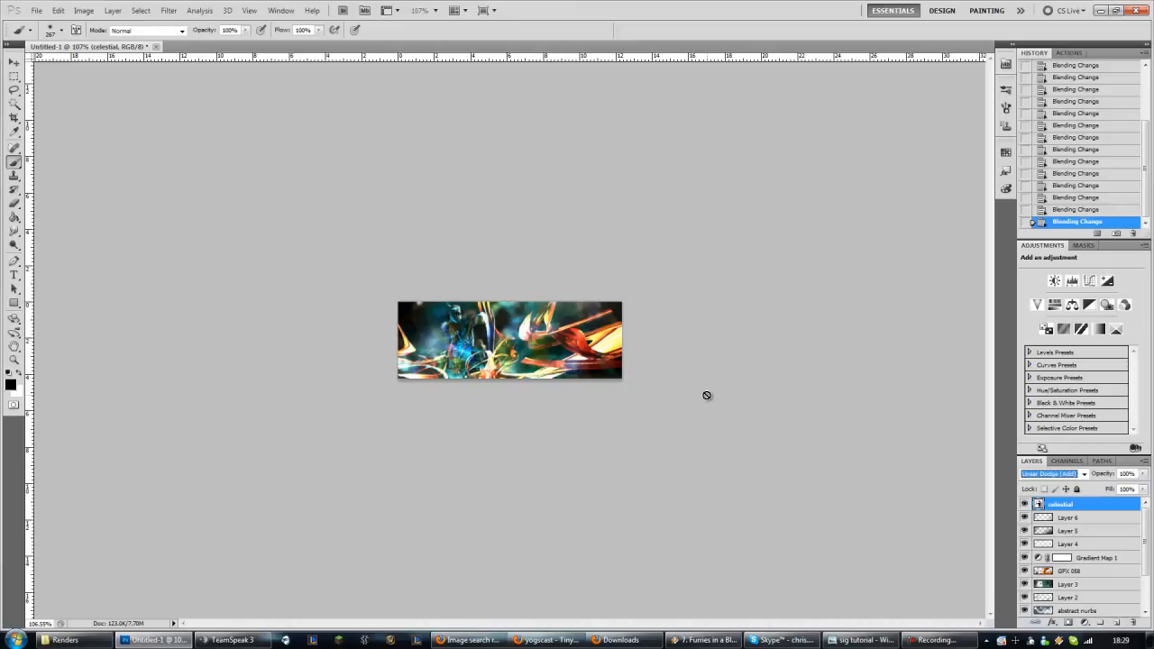
key("Up")
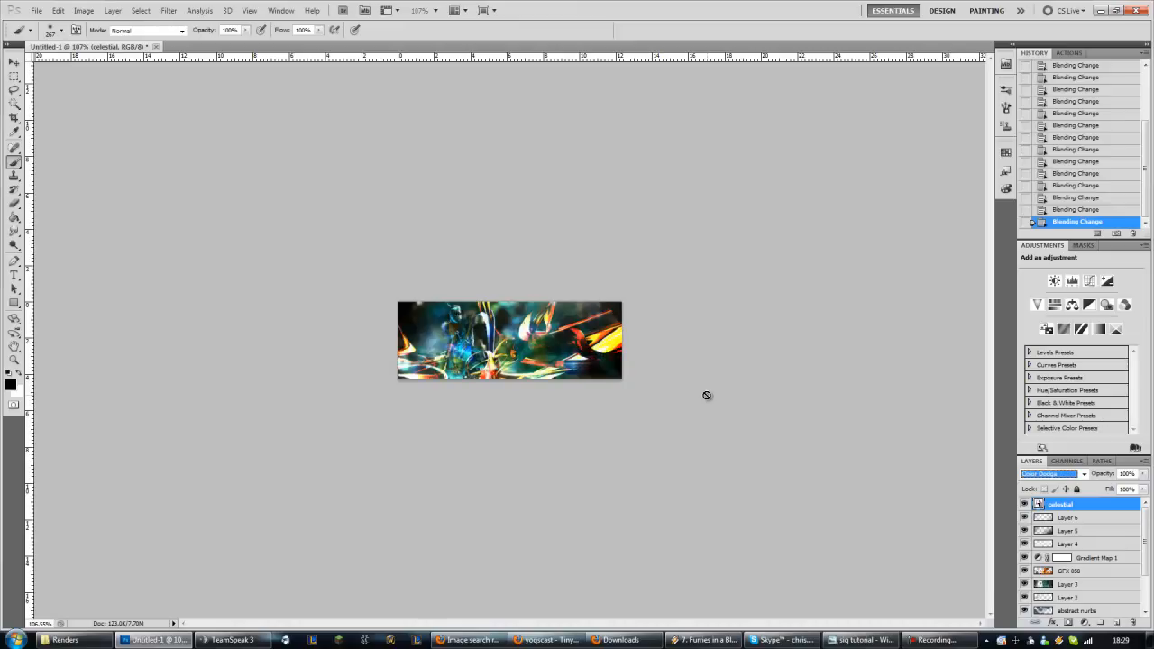
key("Down")
key("Up")
key("Up")
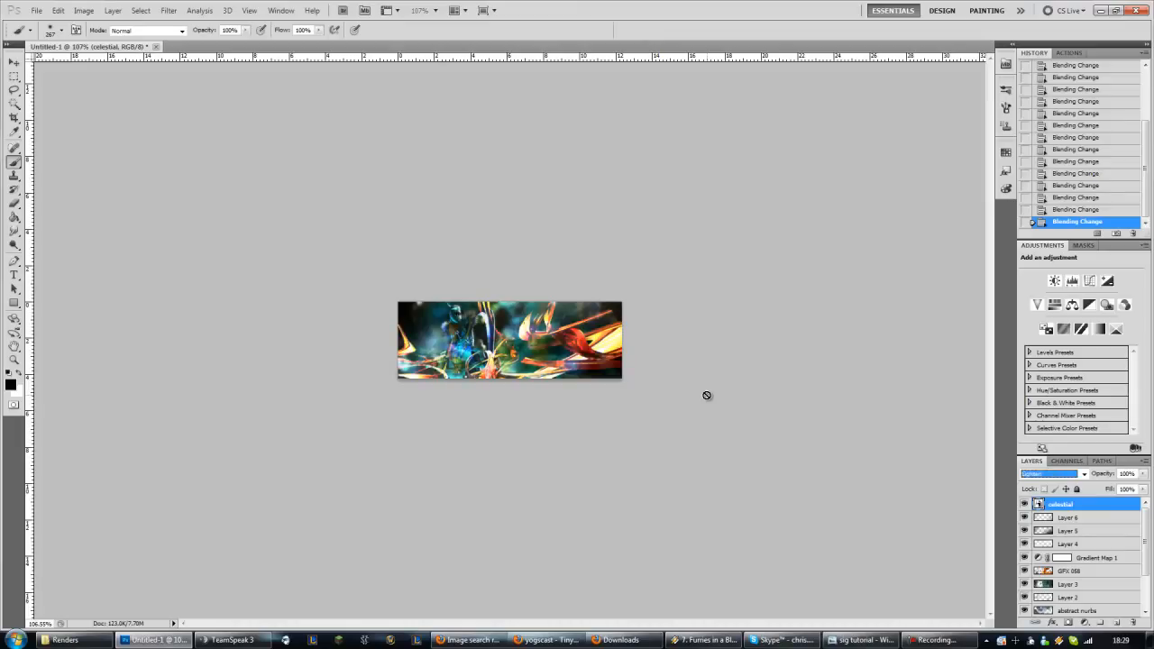
key("Up")
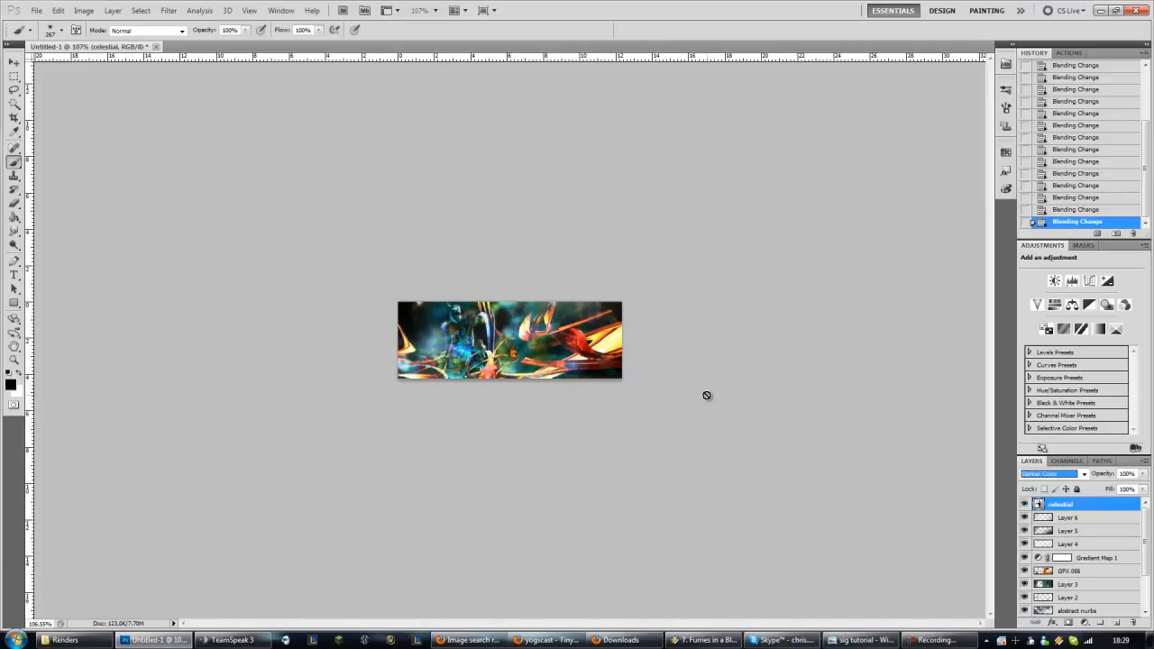
key("Down")
key("Down")
key("Up")
key("Down")
key("Up")
- Rasterize the celestial layer and apply the basic Blur filter to it
right_click(1090, 511)
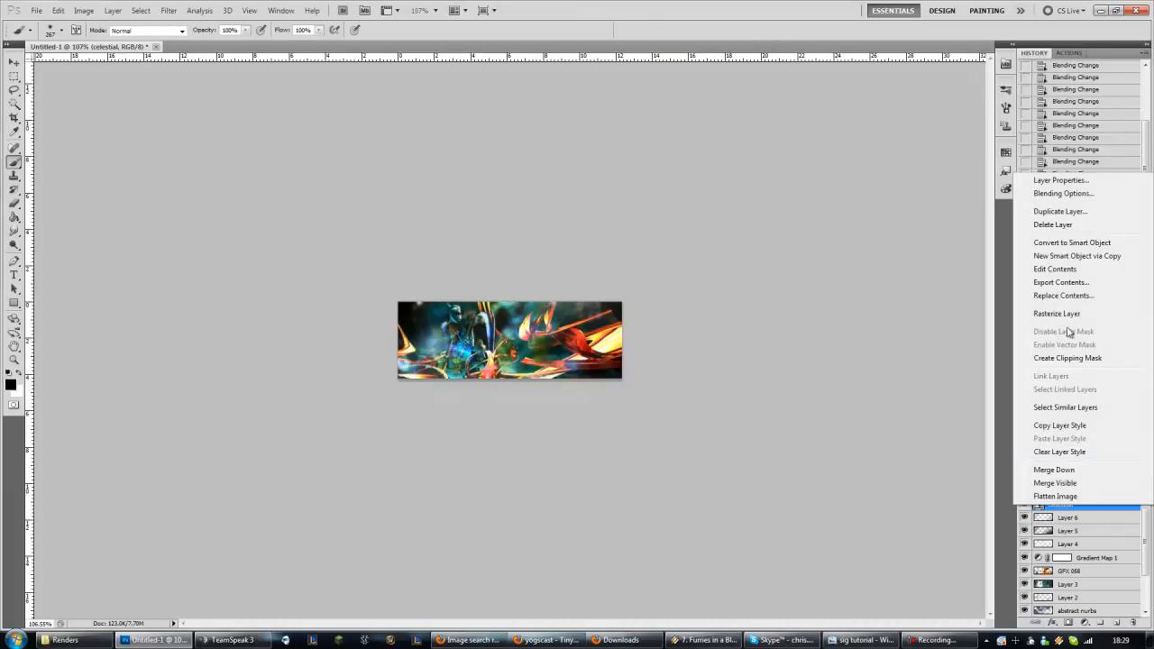
left_click(1067, 313)
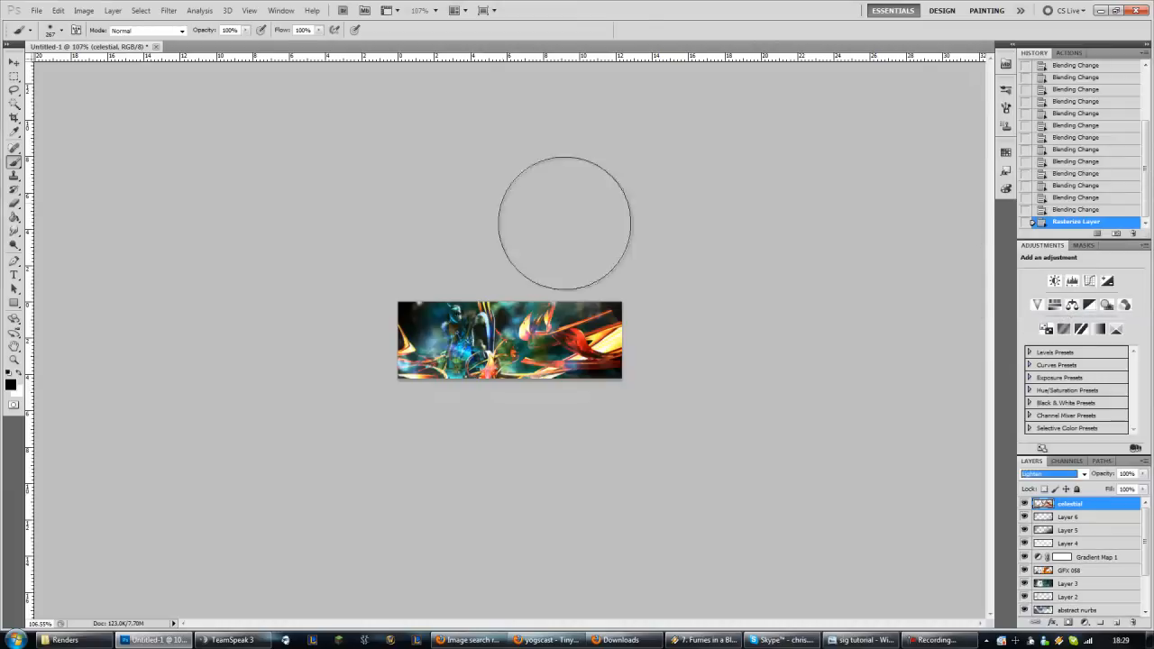
left_click(170, 11)
mouse_move(237, 121)
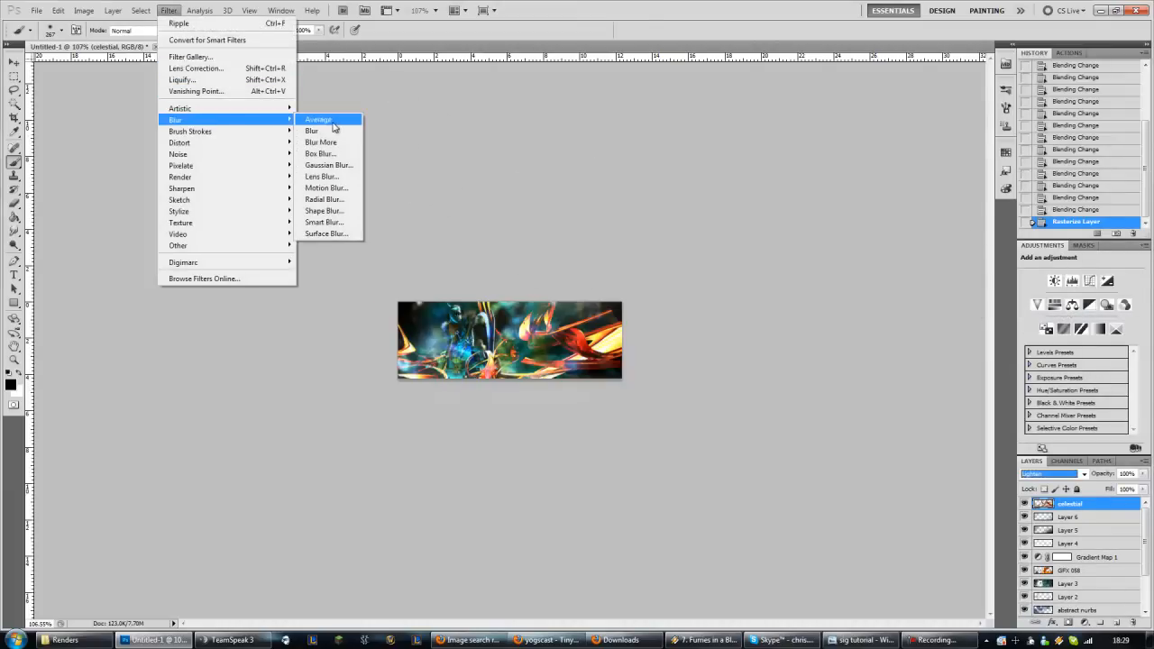
left_click(335, 132)
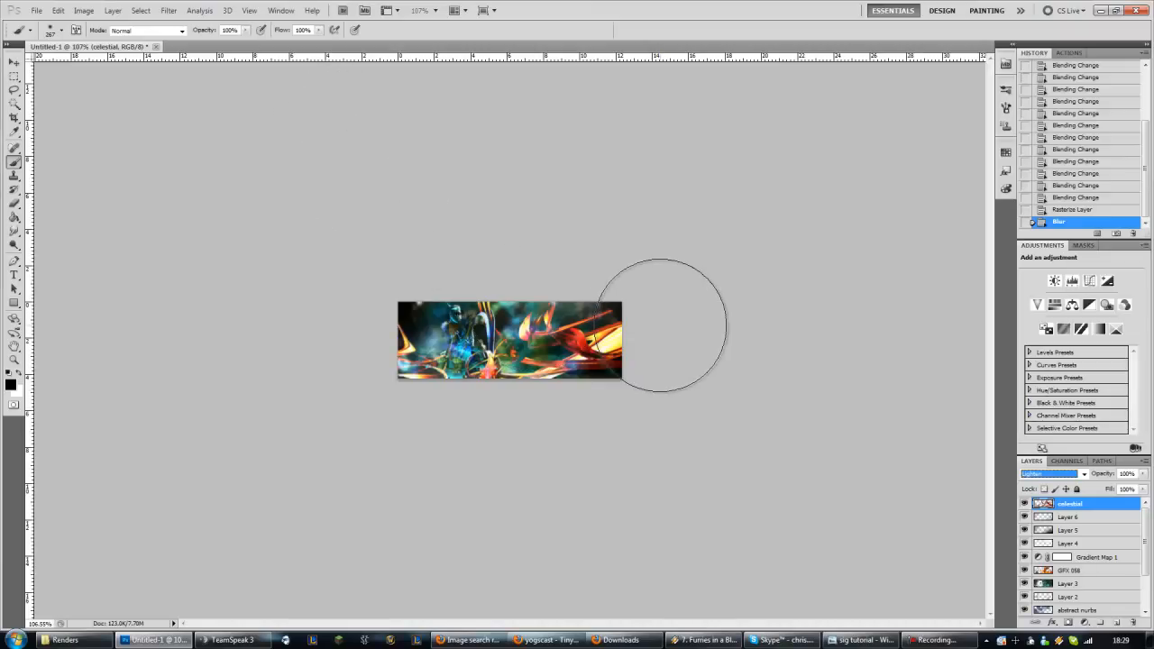
- Switch to the Eraser tool with 35% opacity, keeping the celestial layer at full opacity
left_click(20, 204)
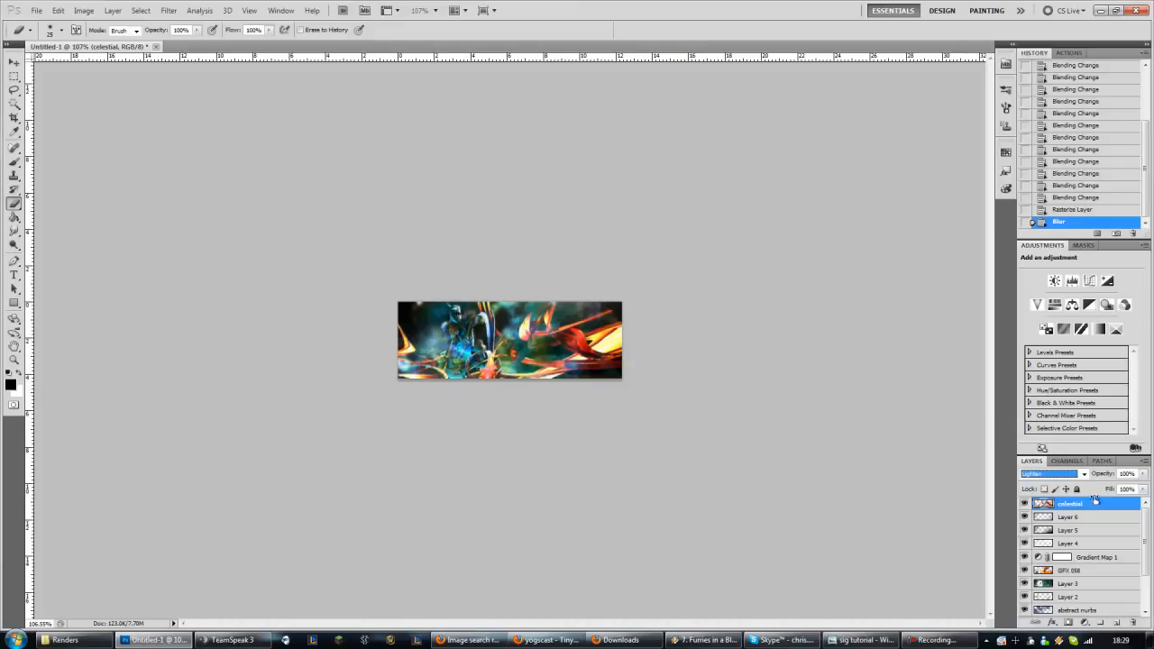
mouse_move(1111, 476)
left_mouse_down()
mouse_move(1077, 478)
mouse_move(1131, 478)
left_mouse_up()
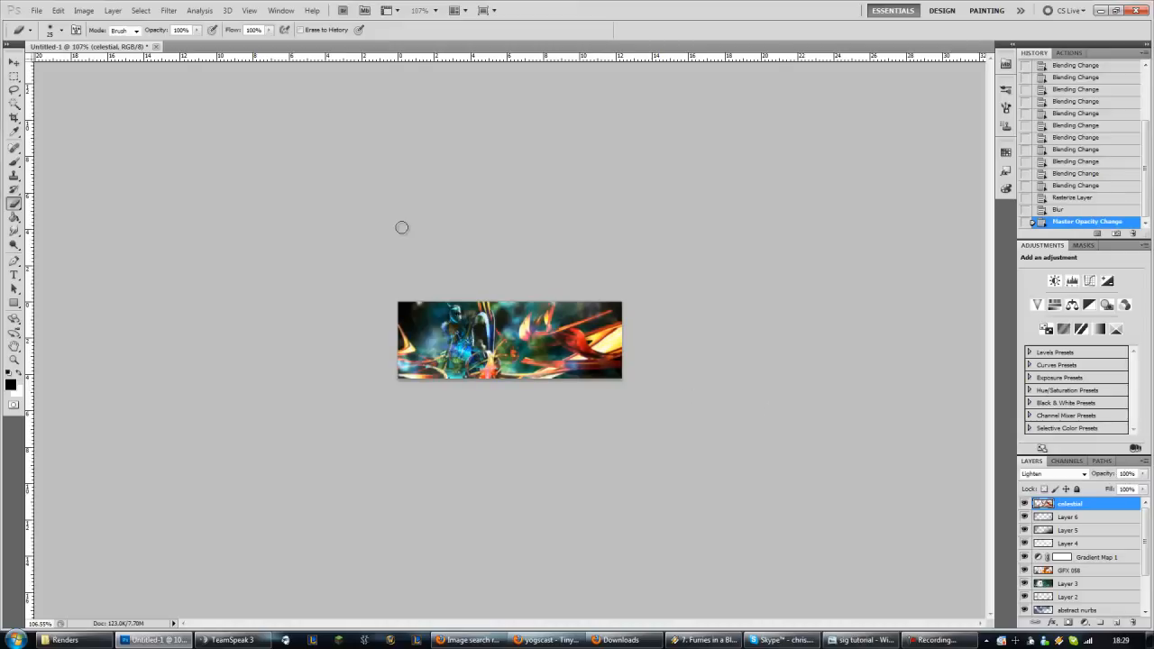
left_click_drag(155, 32, 151, 33)
- Try erasing the celestial layer over the figure, and revert both eraser strokes
left_click(457, 340)
left_click(460, 346)
left_click(1063, 210)
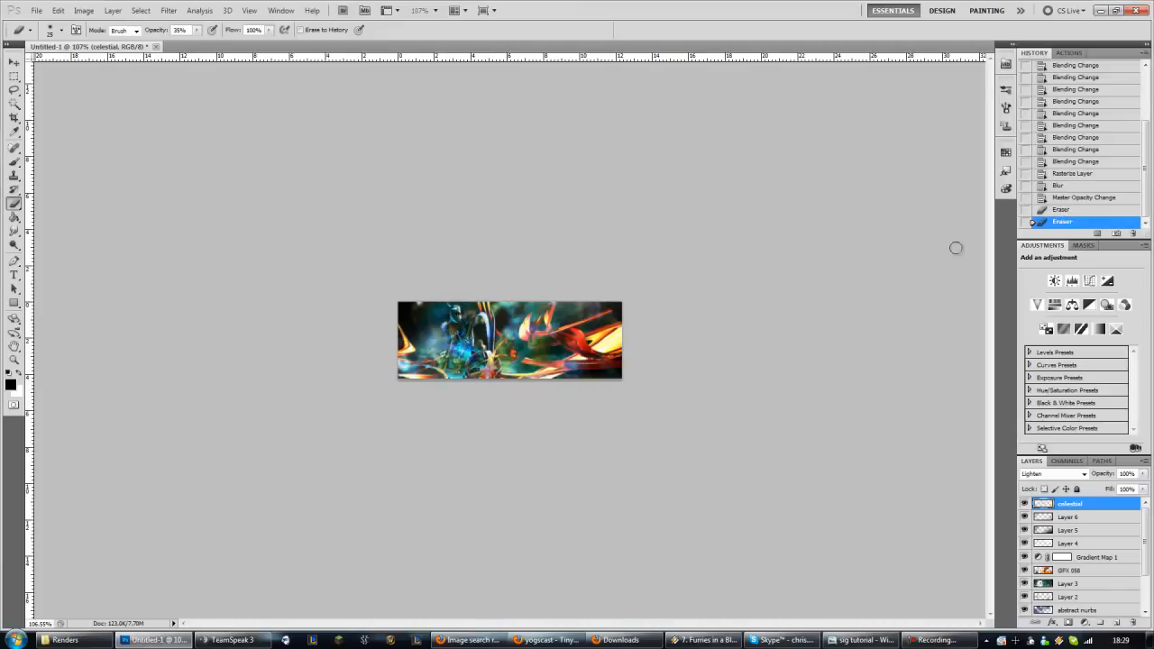
left_click(1082, 201)
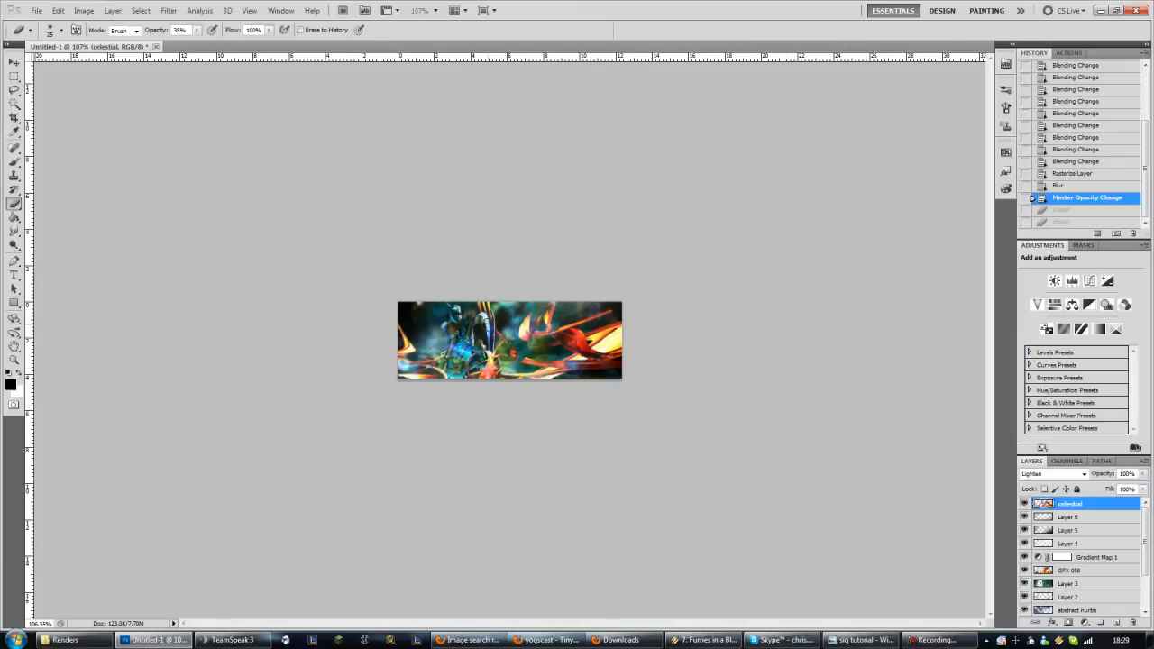
- Erase the celestial layer over the scythe blade and beside it, raising the eraser opacity to 100% and using a smaller brush
key("ctrl+0")
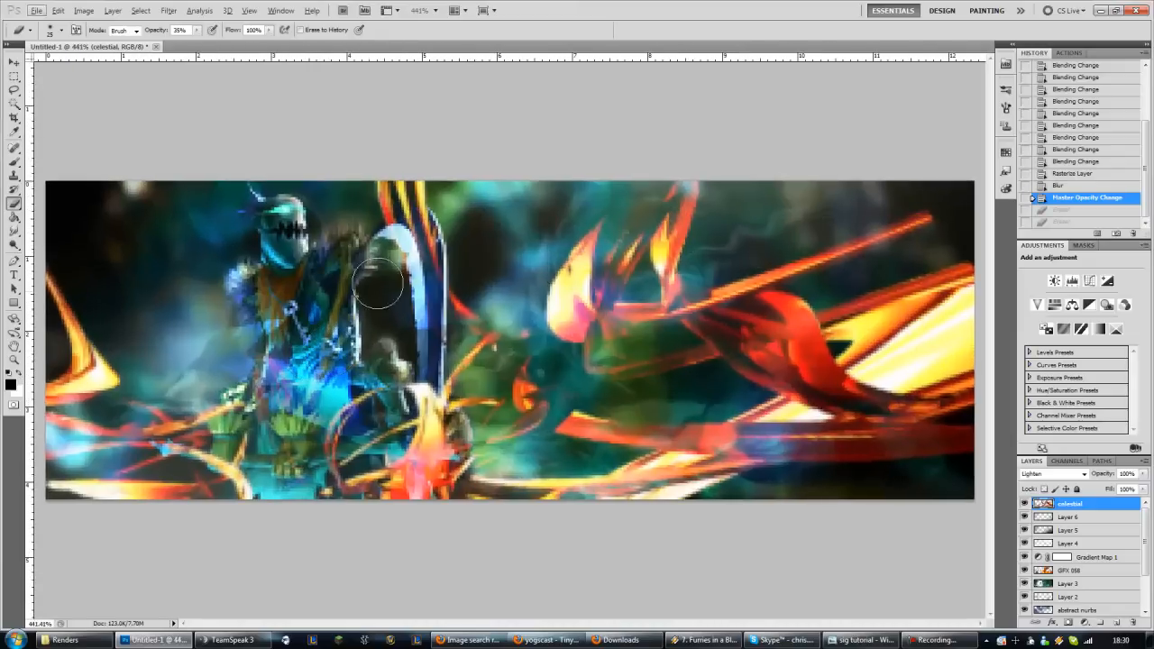
mouse_move(377, 283)
left_mouse_down()
mouse_move(397, 263)
mouse_move(427, 282)
mouse_move(419, 291)
mouse_move(423, 276)
mouse_move(409, 255)
mouse_move(417, 287)
mouse_move(386, 238)
left_mouse_up()
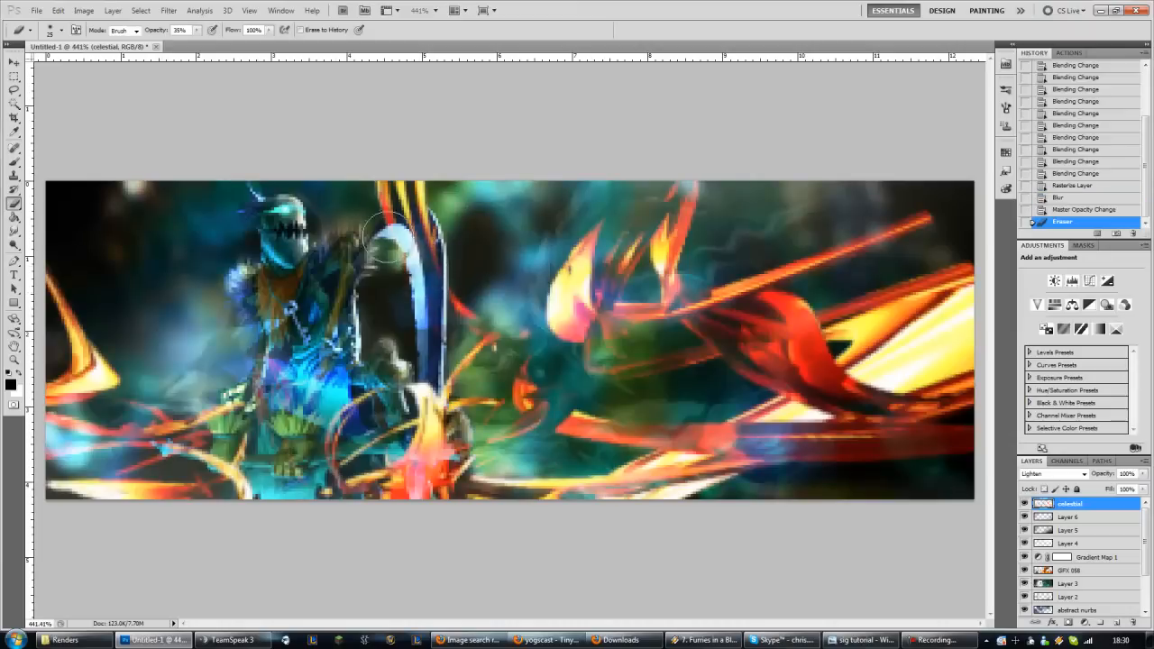
left_click_drag(164, 36, 297, 64)
key("bracketleft")
key("bracketleft")
mouse_move(425, 274)
left_mouse_down()
mouse_move(423, 228)
mouse_move(388, 234)
mouse_move(418, 219)
mouse_move(386, 232)
mouse_move(419, 218)
mouse_move(384, 236)
mouse_move(398, 218)
mouse_move(421, 221)
mouse_move(386, 223)
mouse_move(425, 222)
mouse_move(417, 216)
mouse_move(388, 225)
mouse_move(376, 265)
left_mouse_up()
mouse_move(406, 215)
left_mouse_down()
mouse_move(347, 190)
mouse_move(374, 175)
left_mouse_up()
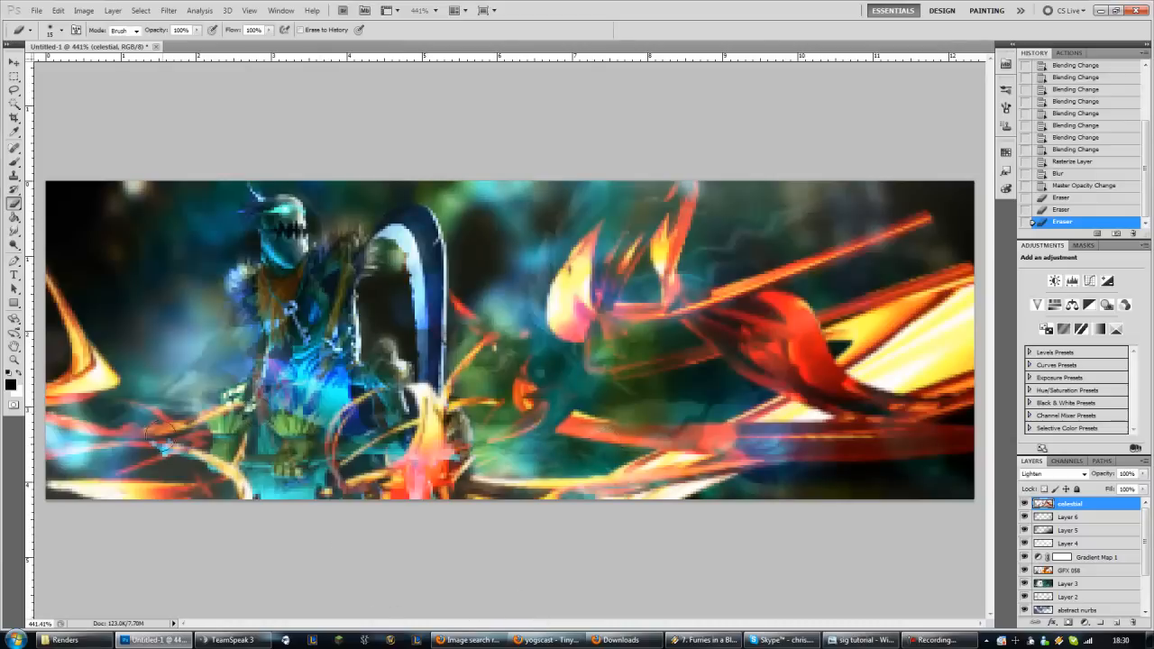
- Erase the celestial shapes covering the figure's lower body, hands and the base of the scythe at 100% opacity
mouse_move(257, 401)
left_mouse_down()
mouse_move(225, 406)
mouse_move(236, 440)
mouse_move(233, 467)
mouse_move(221, 464)
mouse_move(266, 503)
mouse_move(258, 510)
mouse_move(260, 457)
mouse_move(284, 466)
mouse_move(291, 486)
left_mouse_up()
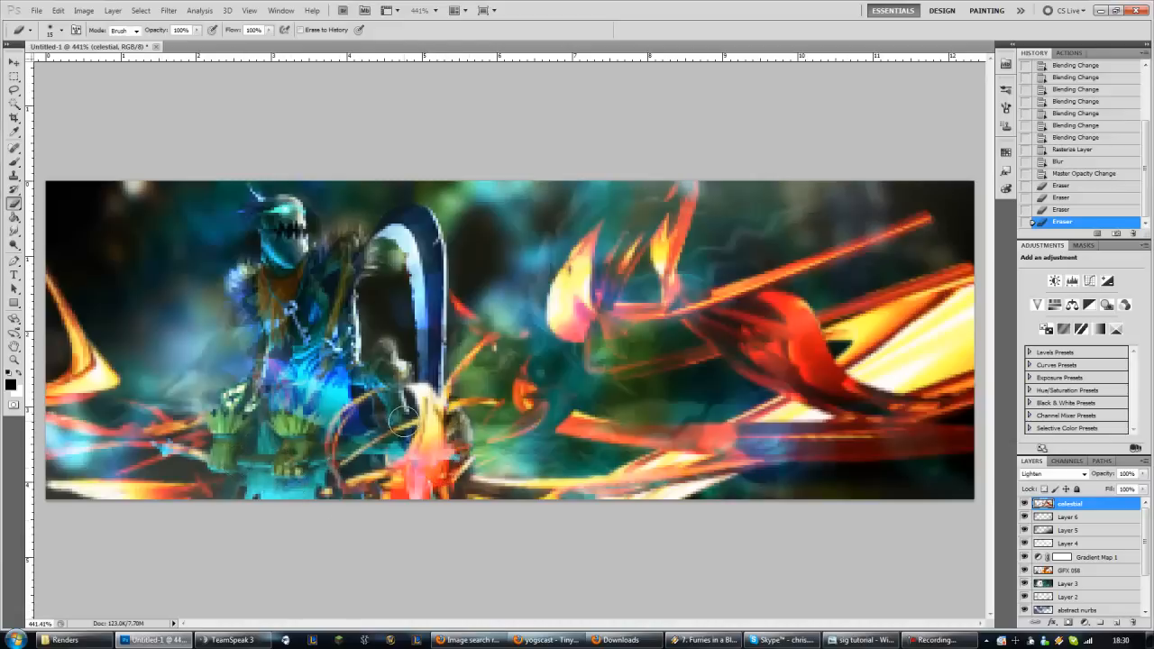
mouse_move(405, 425)
left_mouse_down()
mouse_move(352, 460)
mouse_move(390, 392)
mouse_move(343, 415)
mouse_move(340, 509)
left_mouse_up()
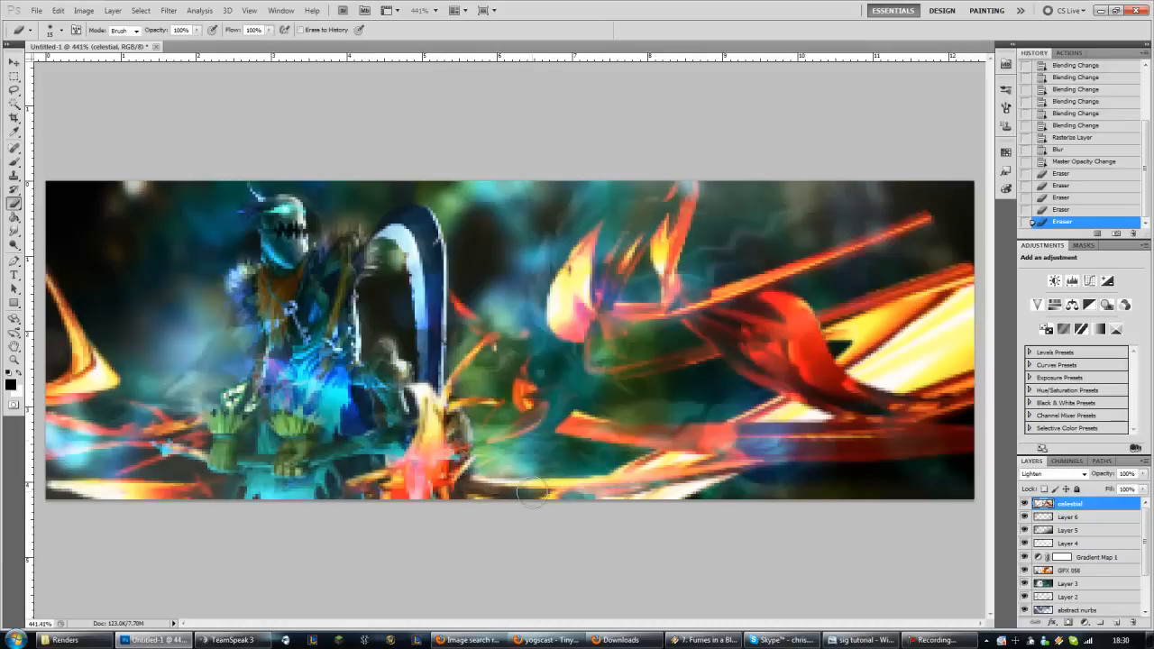
mouse_move(394, 370)
left_mouse_down()
mouse_move(427, 406)
mouse_move(430, 436)
mouse_move(374, 441)
mouse_move(451, 447)
mouse_move(403, 437)
mouse_move(432, 449)
mouse_move(408, 437)
mouse_move(418, 476)
mouse_move(426, 450)
mouse_move(403, 511)
mouse_move(423, 451)
mouse_move(409, 490)
mouse_move(413, 465)
mouse_move(370, 482)
left_mouse_up()
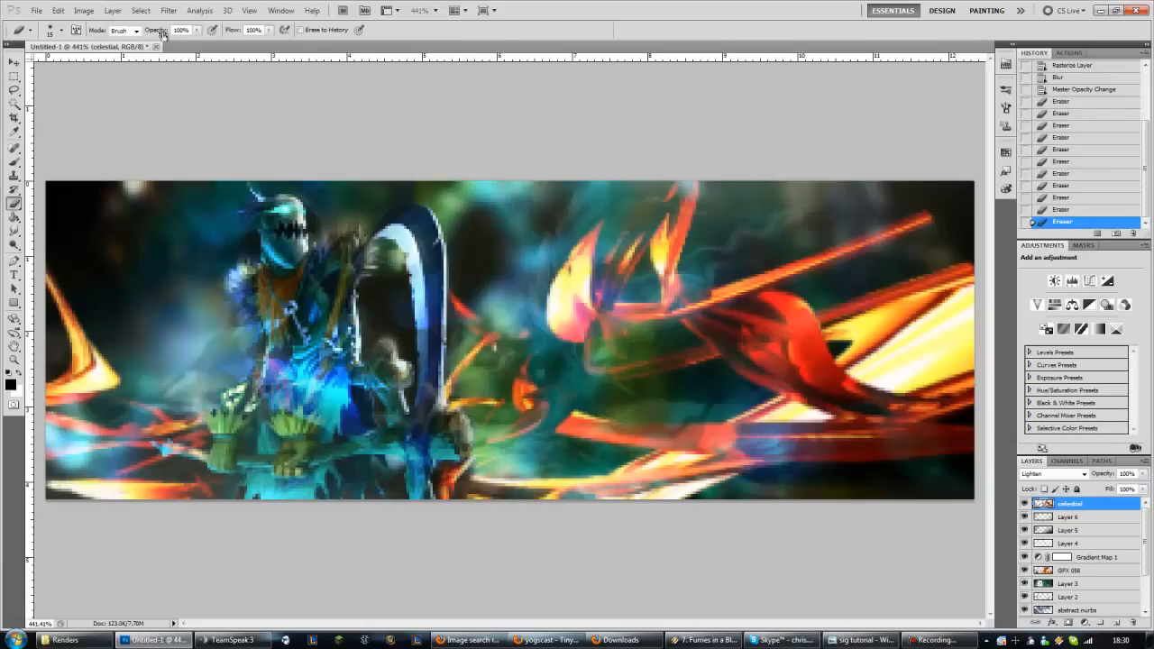
- Fade the celestial shapes left of the figure with a larger eraser, starting from 55% opacity and brush size 50
mouse_move(162, 34)
left_mouse_down()
mouse_move(123, 42)
mouse_move(160, 40)
left_mouse_up()
key("bracketright")
key("bracketright")
key("bracketright")
key("bracketright")
key("bracketright")
key("bracketright")
key("bracketright")
key("bracketright")
key("bracketright")
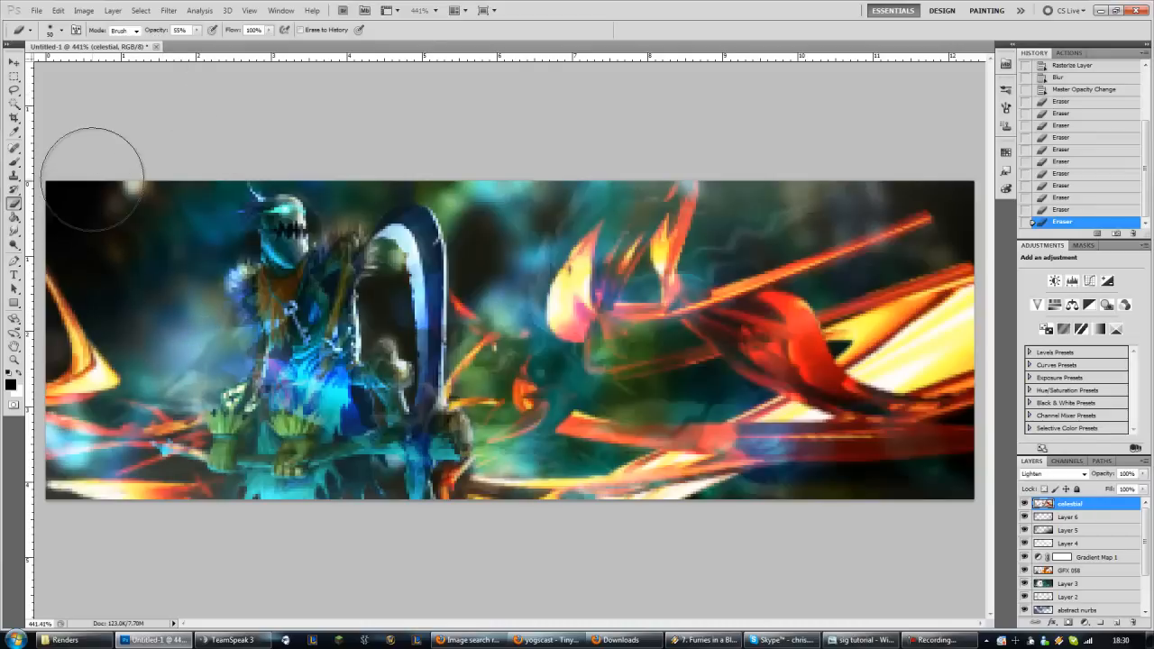
mouse_move(131, 203)
left_mouse_down()
mouse_move(124, 532)
mouse_move(106, 371)
left_mouse_up()
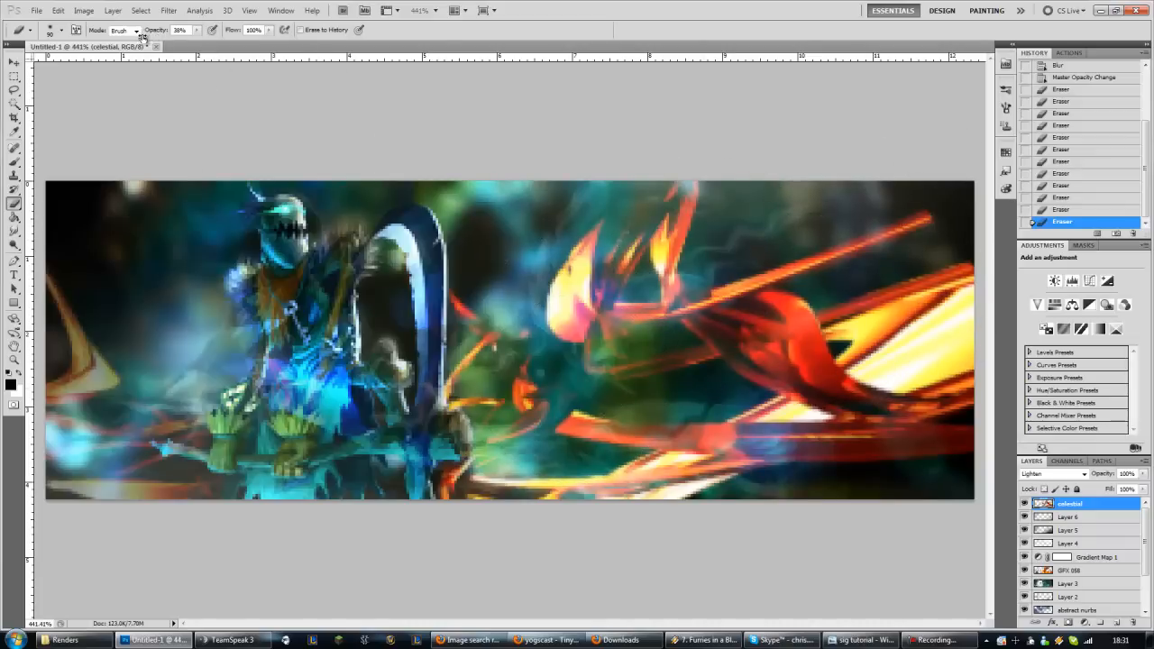
- Partly erase the celestial shapes just right of the scythe with a size 60 eraser at 35% opacity
left_click_drag(142, 37, 140, 38)
key("bracketleft")
key("bracketleft")
key("bracketleft")
key("bracketleft")
key("bracketright")
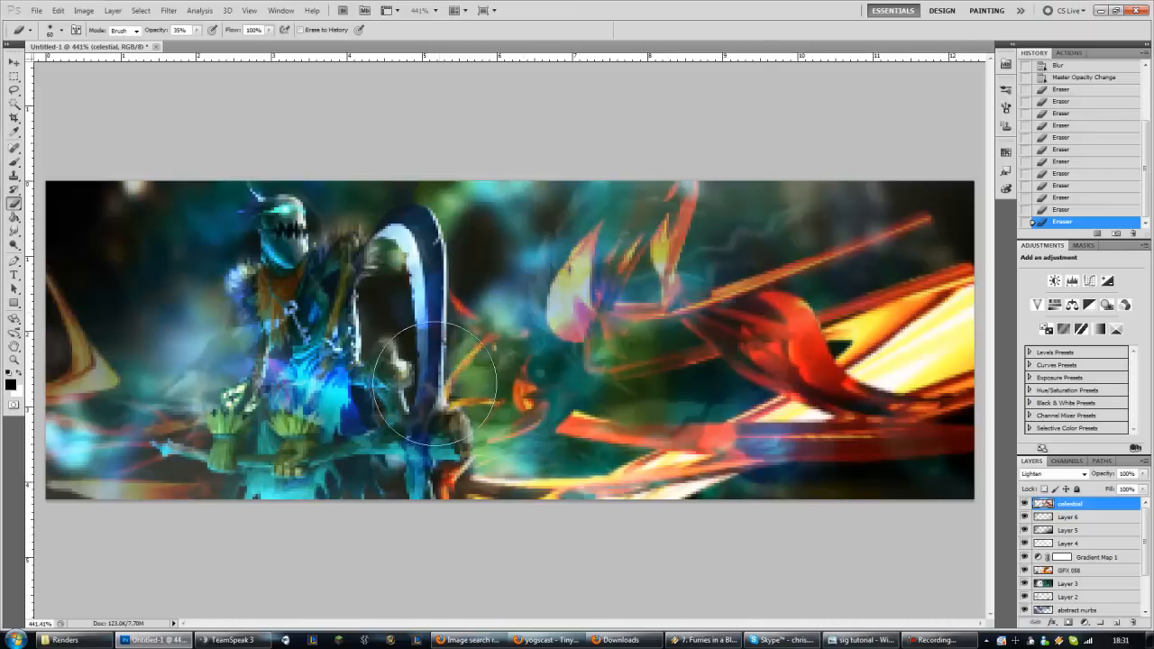
left_click_drag(433, 386, 419, 438)
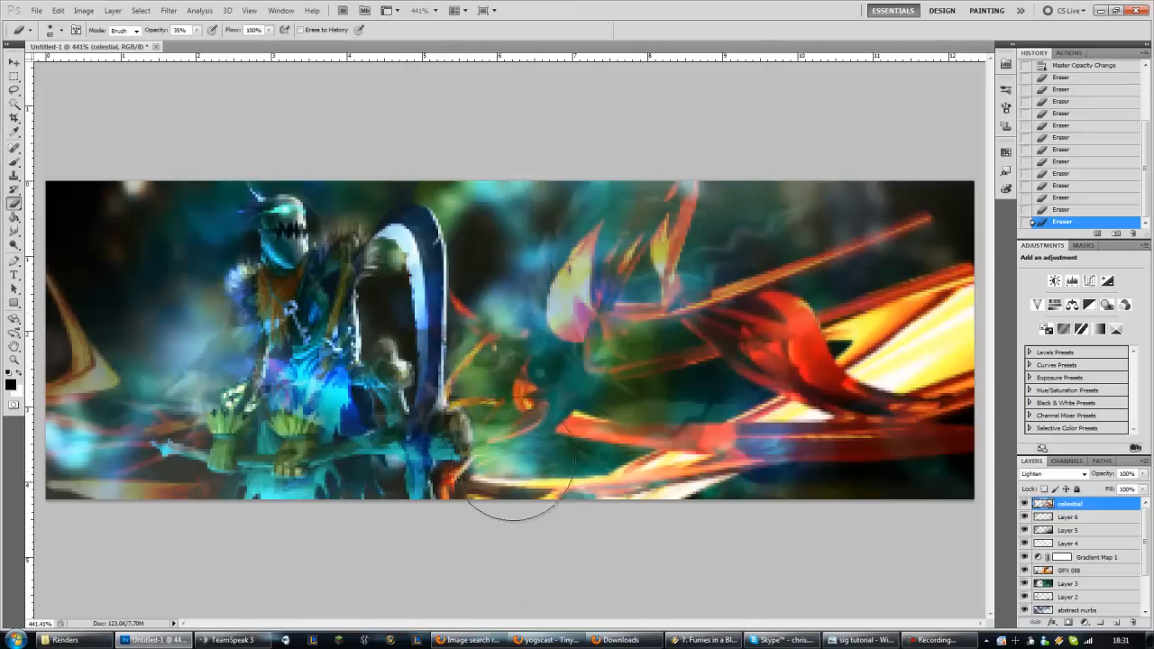
- Recolour the celestial layer to green using Hue/Saturation with hue +131 and saturation -44
scroll(514, 474, "down", 5)
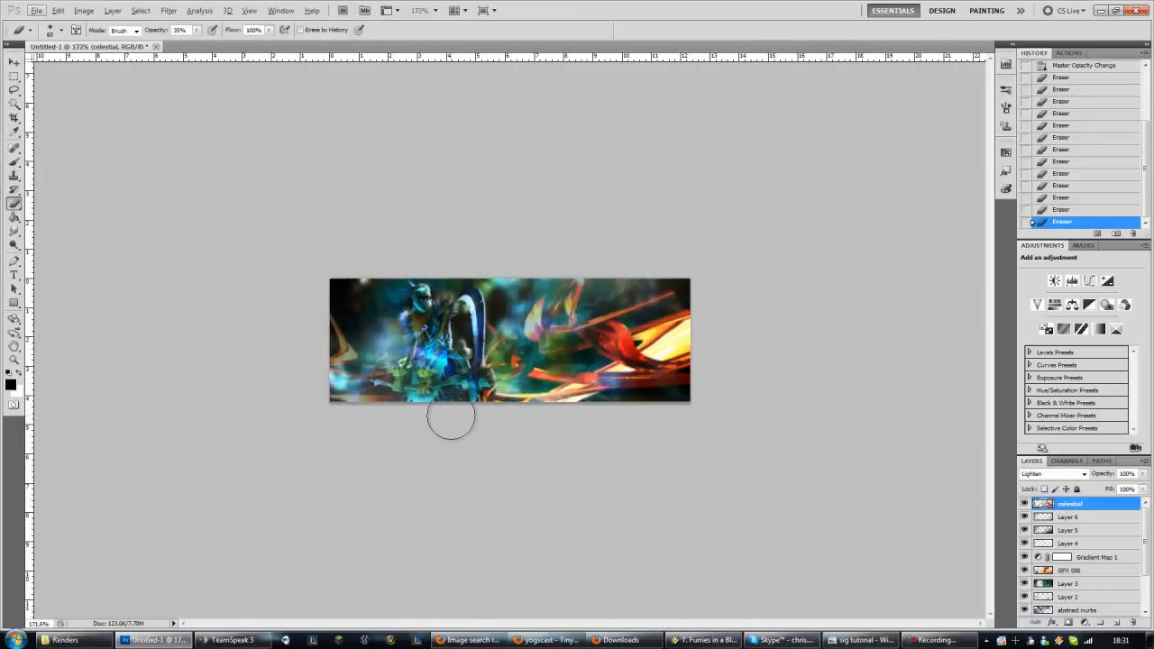
scroll(537, 379, "down", 3)
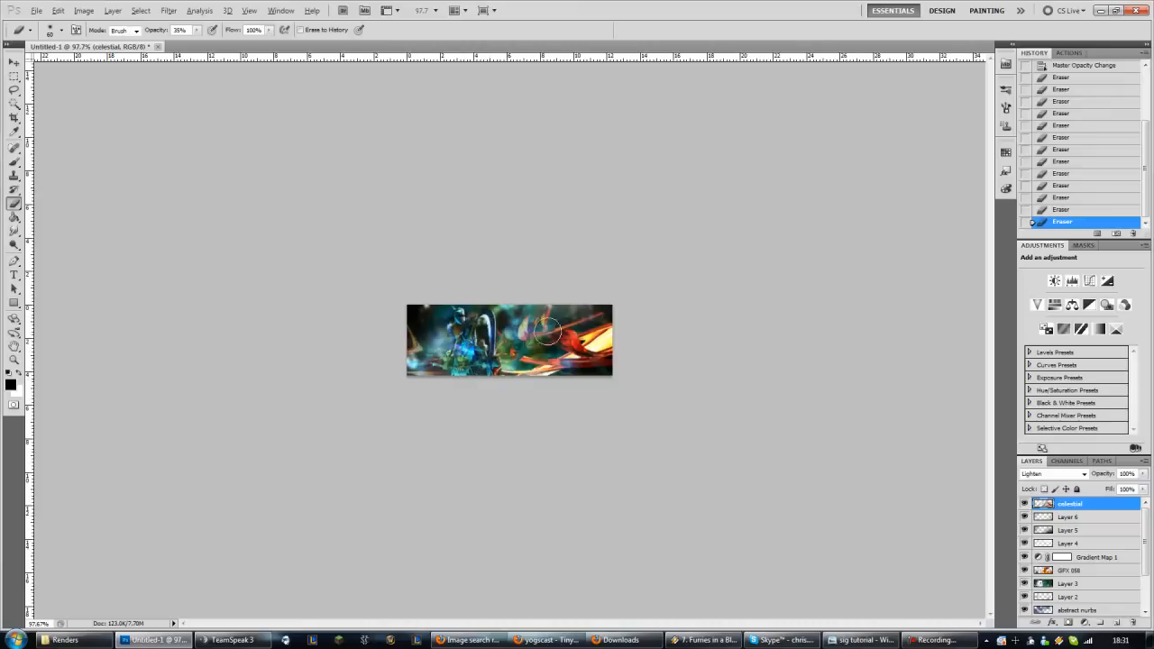
scroll(573, 338, "up", 2)
scroll(585, 338, "up", 1)
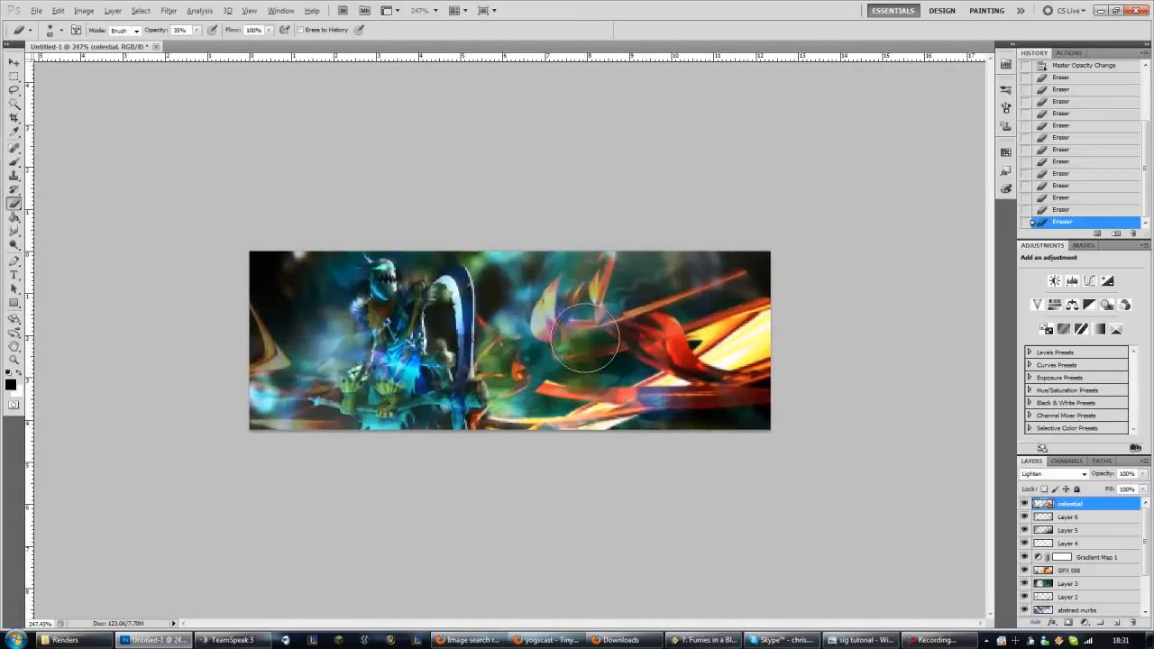
left_click(83, 10)
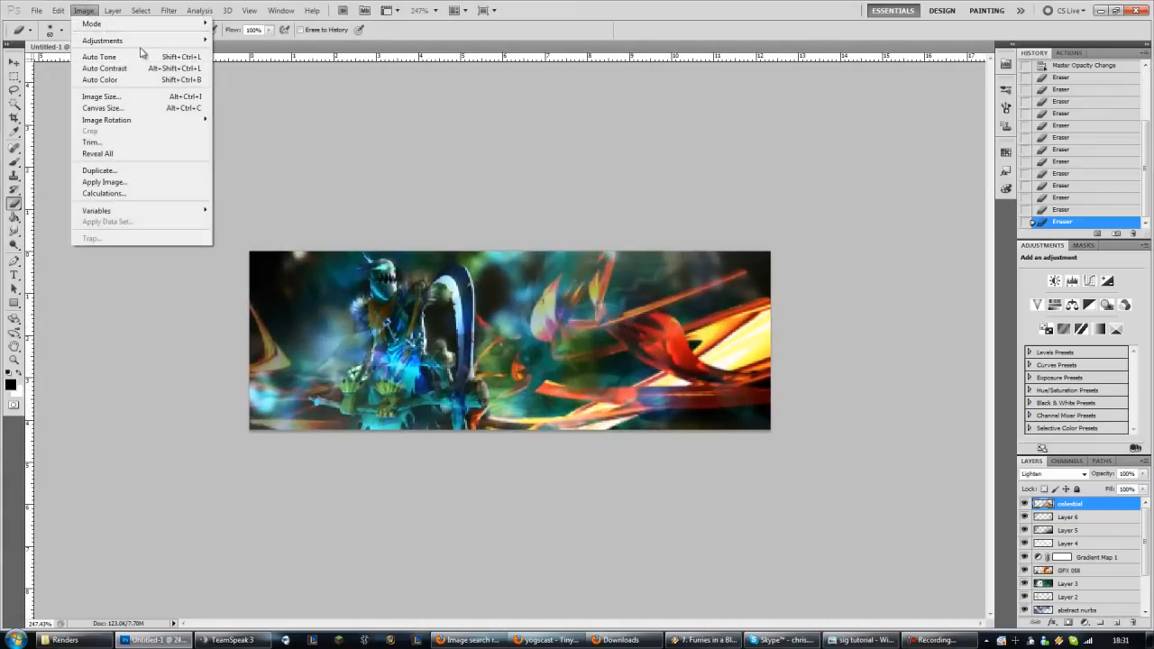
mouse_move(169, 46)
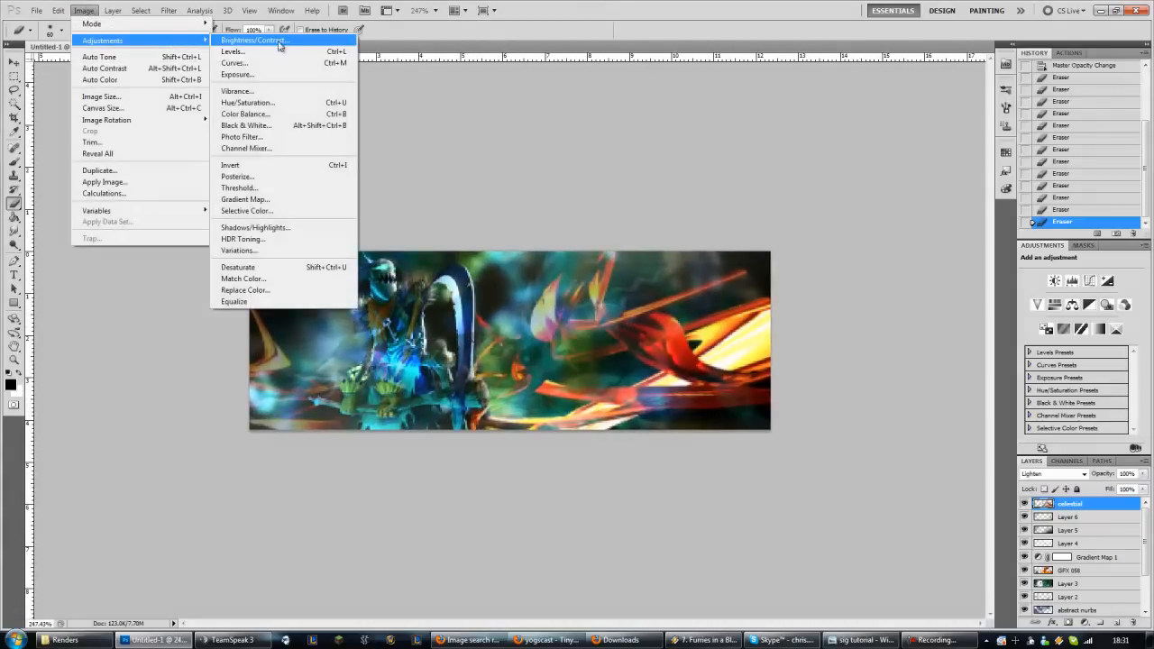
left_click(293, 101)
left_click_drag(731, 149, 876, 129)
left_click_drag(862, 209, 907, 213)
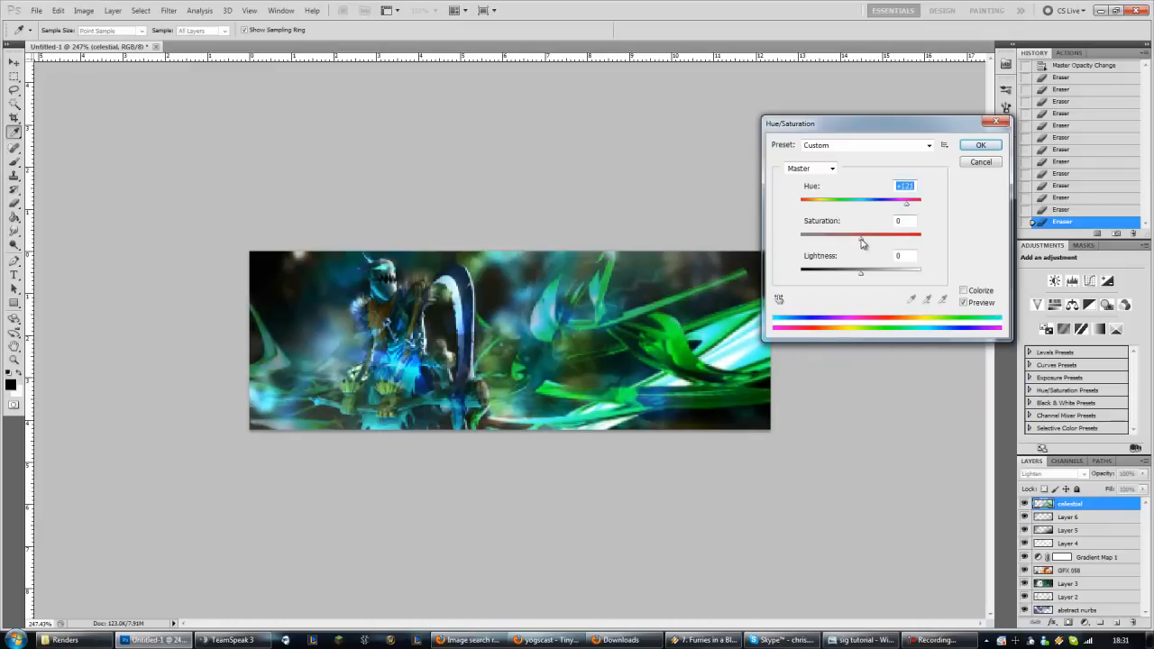
left_click_drag(862, 243, 832, 242)
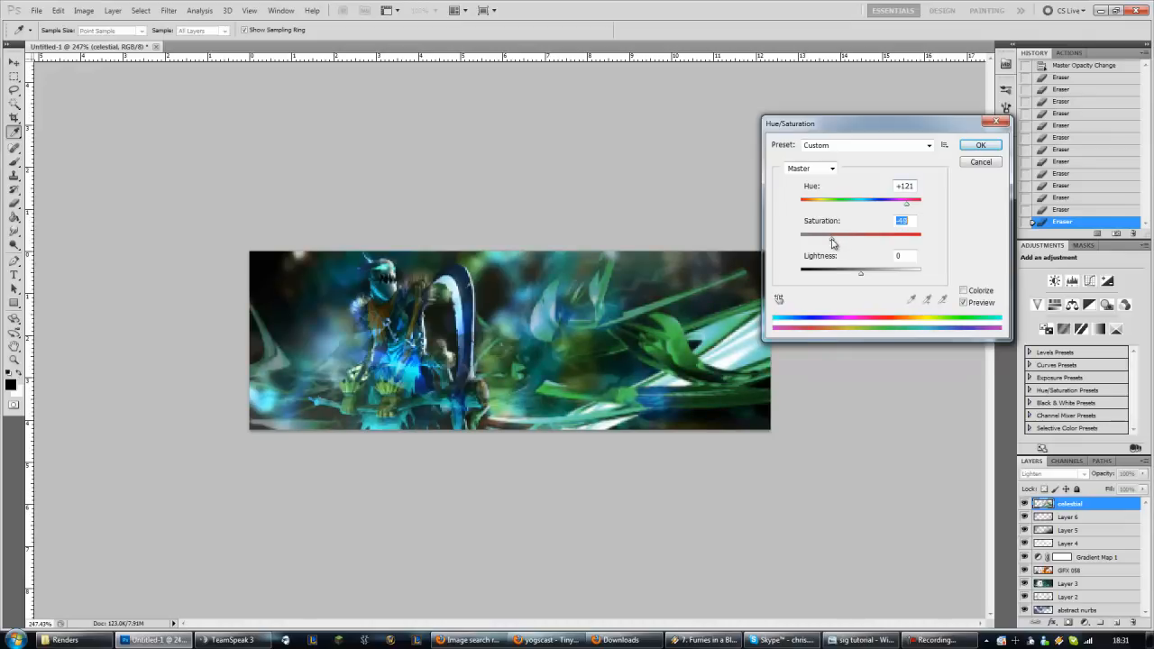
left_click_drag(909, 209, 909, 212)
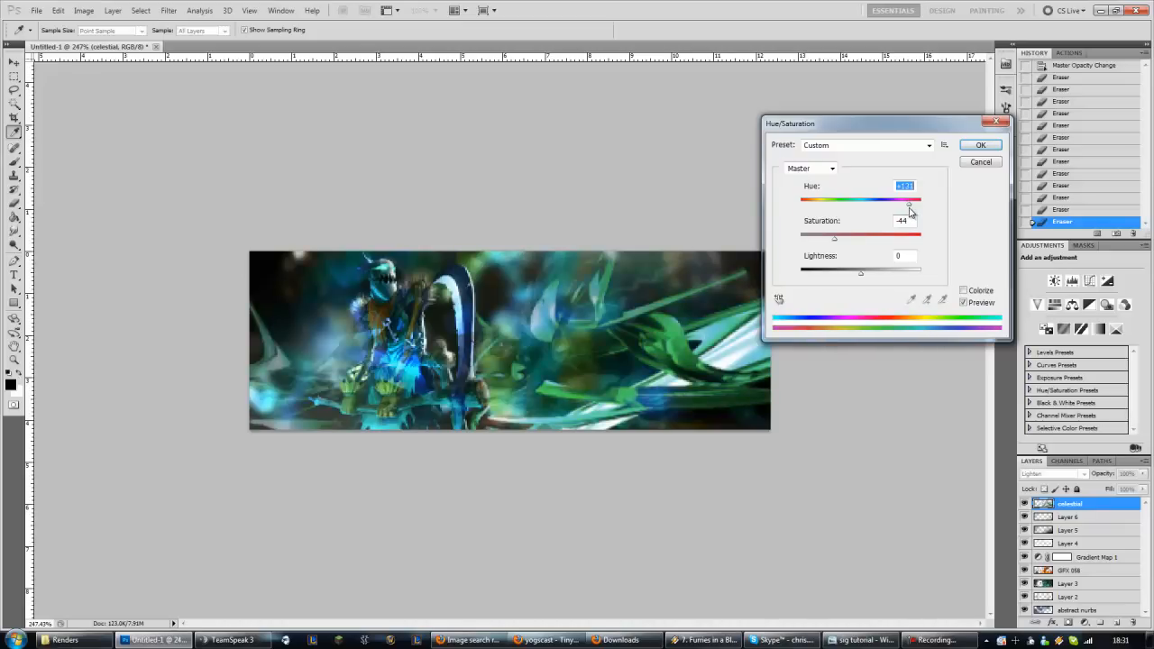
- Try a slight lightness change and the Colorize option on the celestial layer, and return to the uncolorized settings
mouse_move(866, 123)
left_mouse_down()
mouse_move(901, 117)
mouse_move(858, 116)
mouse_move(877, 122)
left_mouse_up()
mouse_move(873, 276)
left_mouse_down()
mouse_move(838, 276)
mouse_move(894, 278)
mouse_move(873, 277)
left_mouse_up()
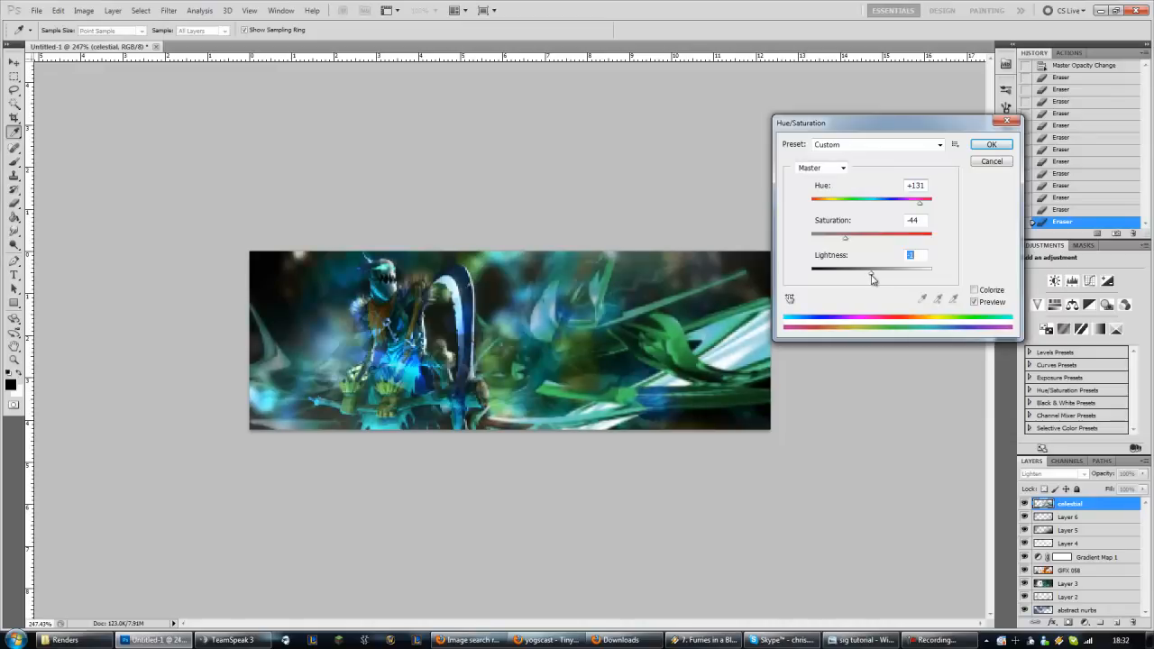
left_click(975, 291)
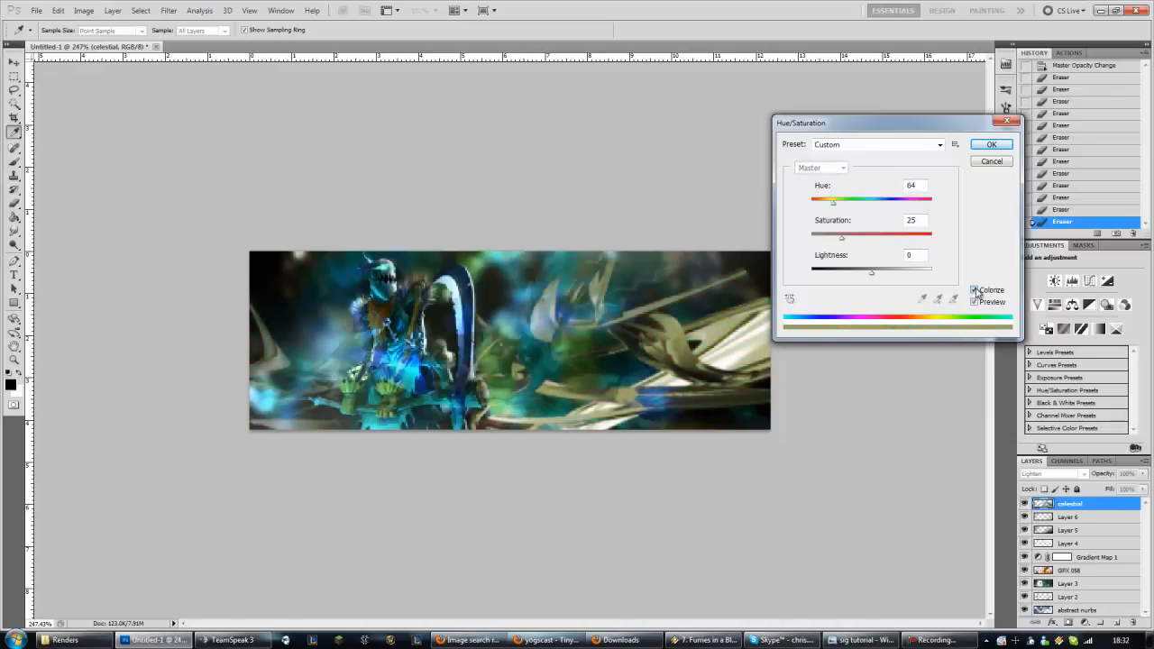
left_click(976, 291)
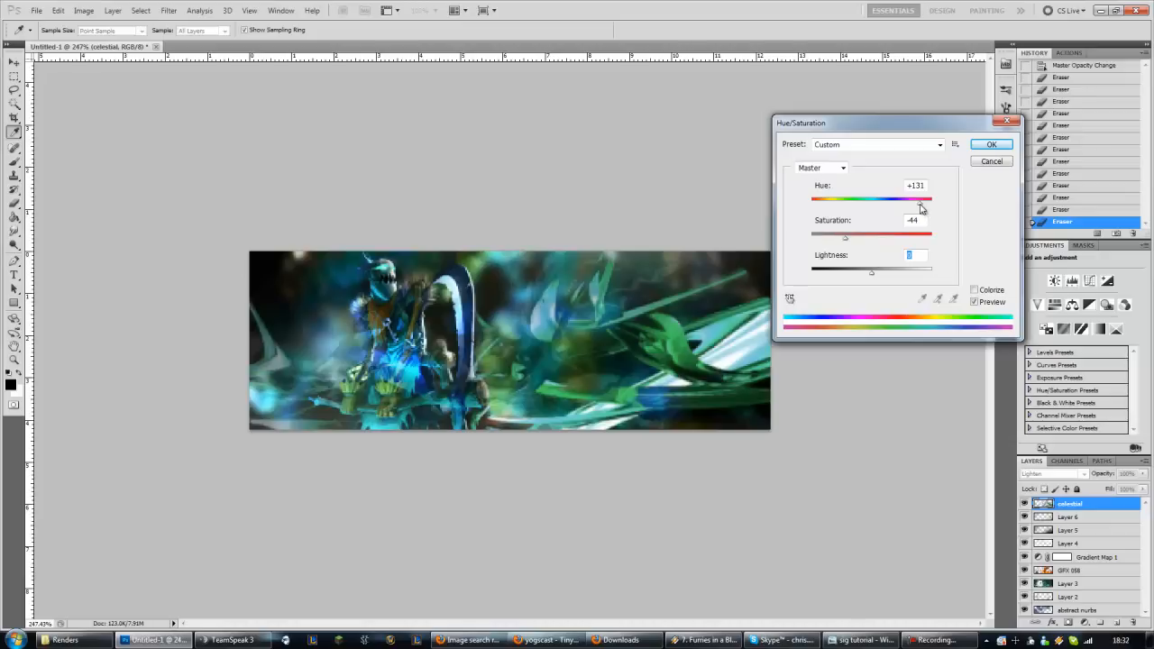
- Raise the celestial layer's hue to +160 in Hue/Saturation, keeping saturation at -44, and apply the adjustment
mouse_move(921, 206)
left_mouse_down()
mouse_move(809, 210)
mouse_move(842, 216)
mouse_move(922, 199)
mouse_move(928, 209)
left_mouse_up()
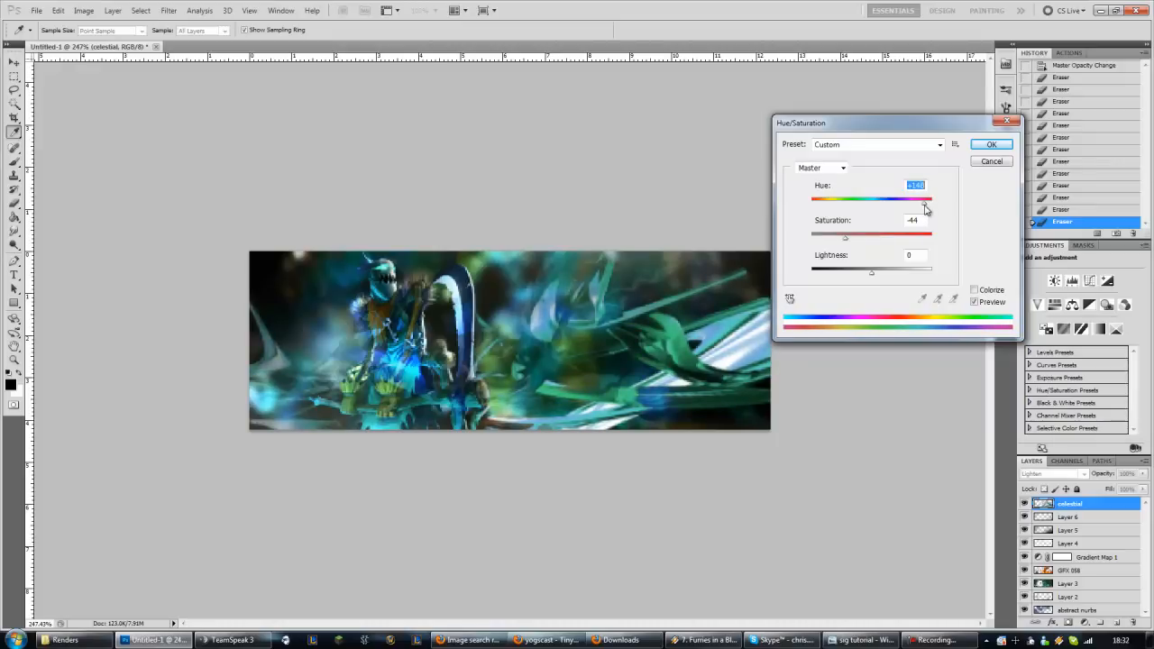
left_click_drag(926, 209, 929, 210)
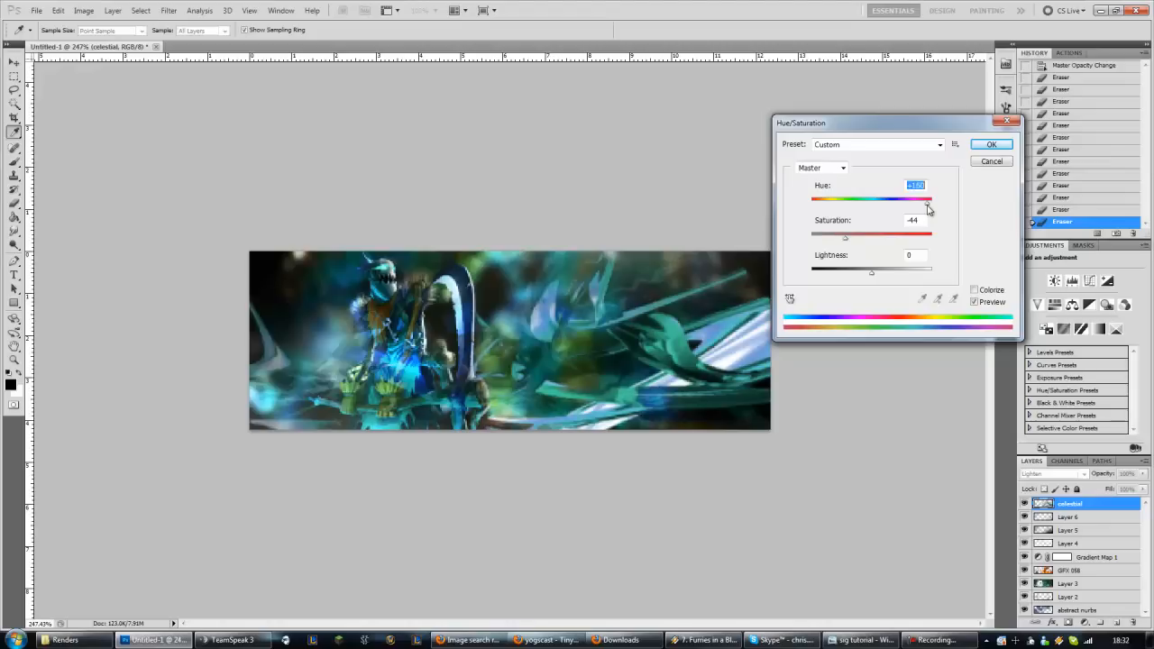
mouse_move(883, 130)
left_mouse_down()
mouse_move(941, 186)
mouse_move(889, 149)
left_mouse_up()
left_click(997, 164)
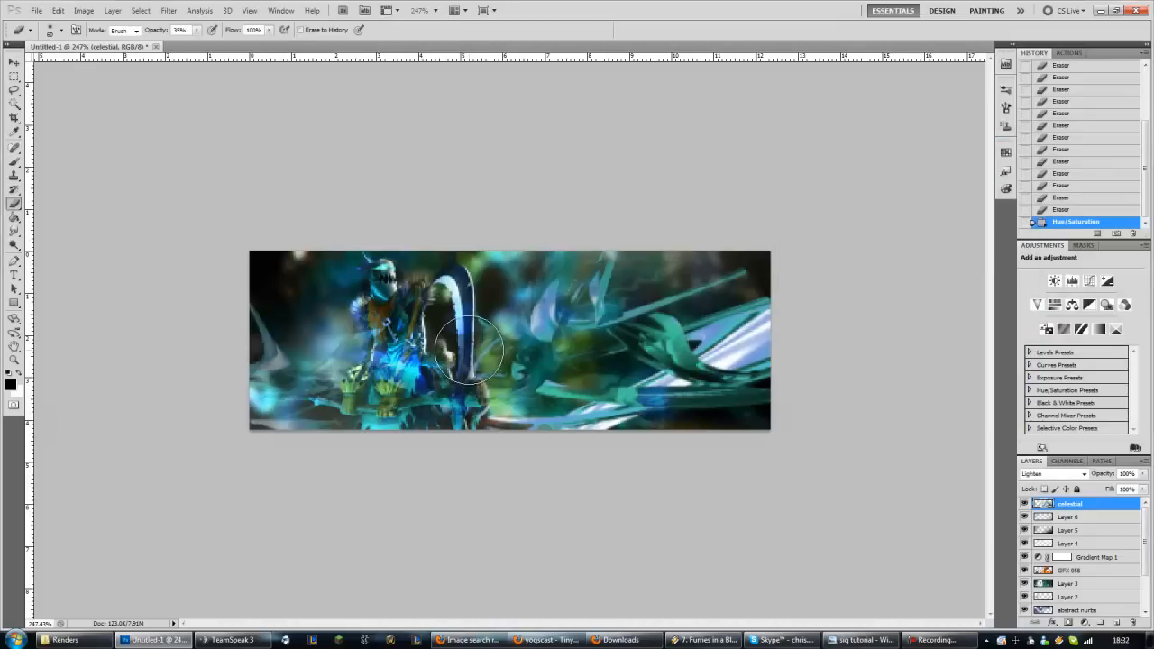
- Soften the bright celestial shapes along the banner's right side and lower-left edge with the size 60 eraser at 35% opacity
scroll(431, 317, "down", 4)
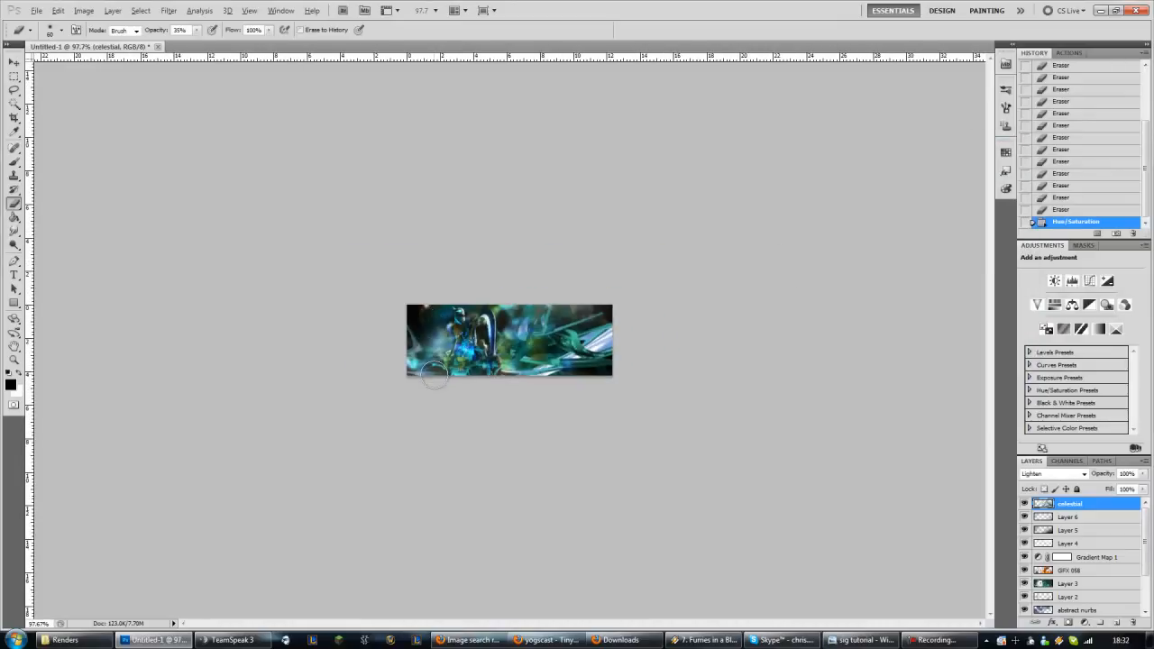
scroll(434, 371, "up", 2)
scroll(433, 371, "down", 1)
scroll(433, 372, "up", 1)
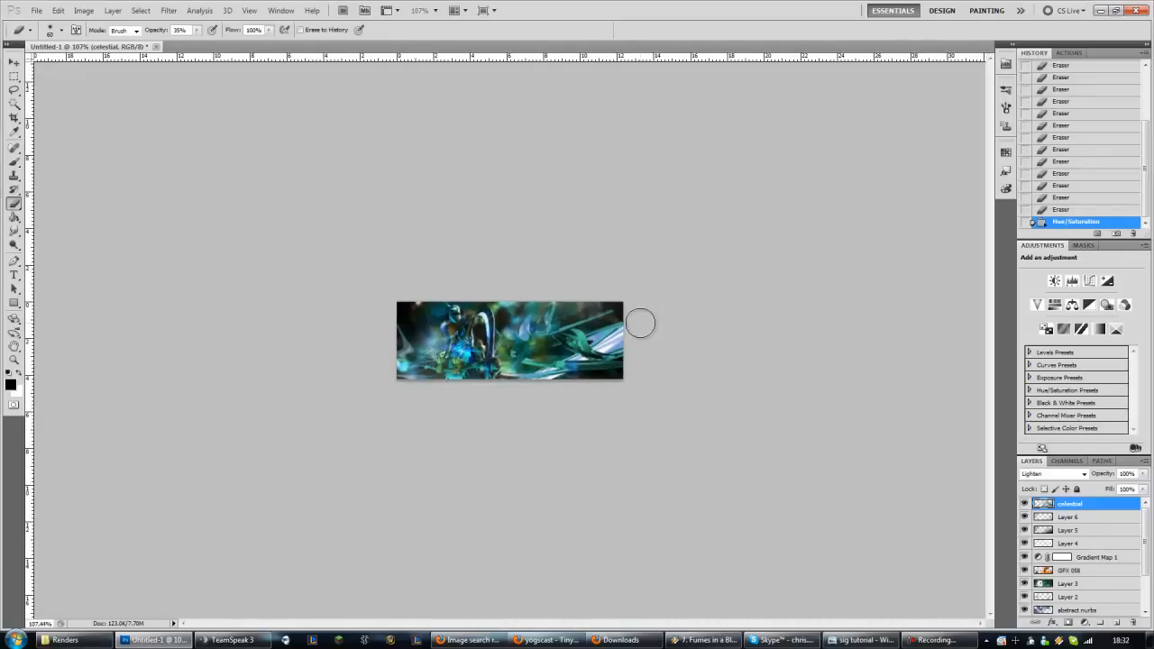
left_click_drag(640, 319, 517, 396)
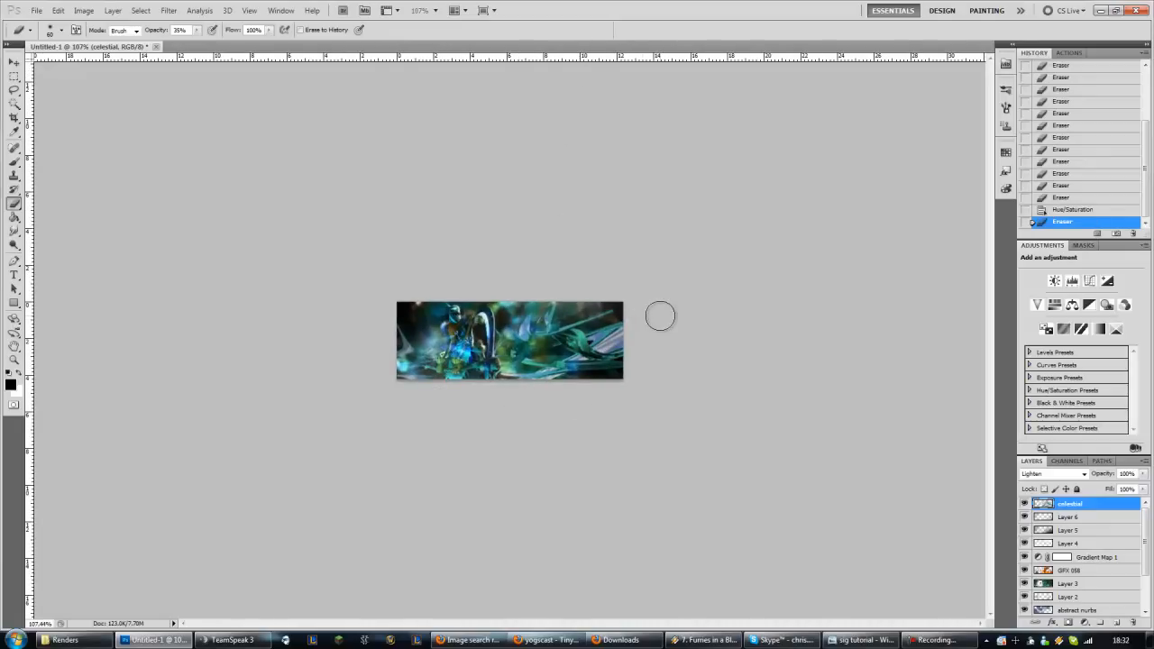
mouse_move(660, 316)
left_mouse_down()
mouse_move(550, 384)
mouse_move(504, 389)
mouse_move(546, 370)
mouse_move(489, 394)
mouse_move(556, 389)
mouse_move(560, 345)
mouse_move(577, 339)
mouse_move(640, 366)
mouse_move(563, 350)
mouse_move(533, 322)
mouse_move(505, 366)
mouse_move(505, 402)
left_mouse_up()
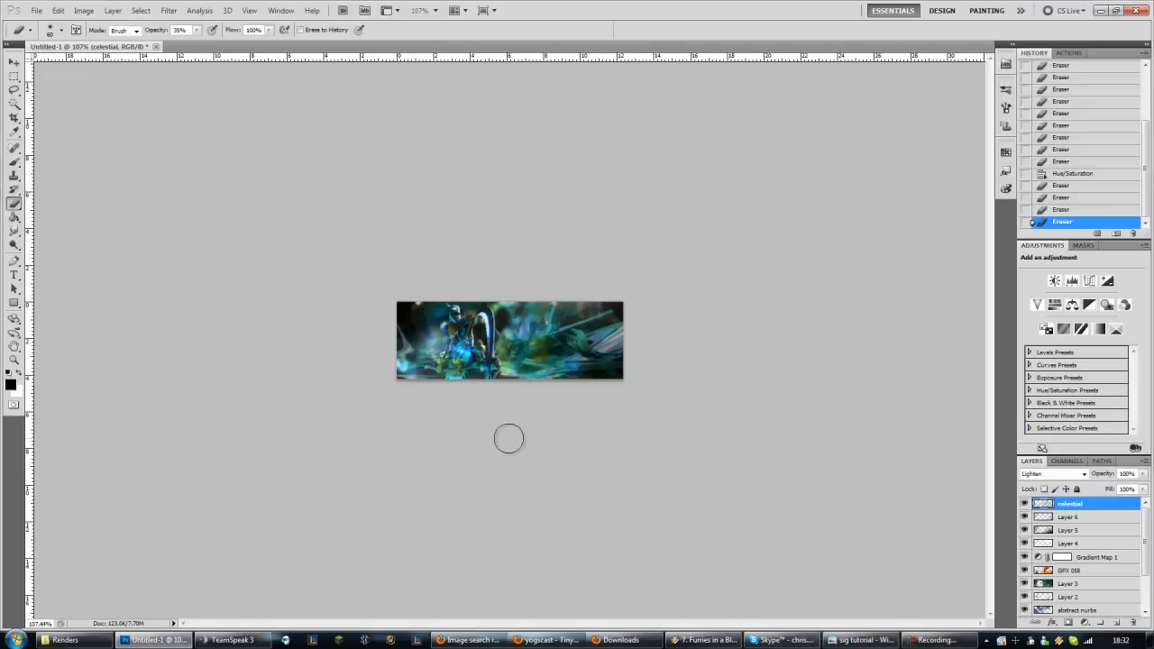
left_click_drag(399, 338, 410, 372)
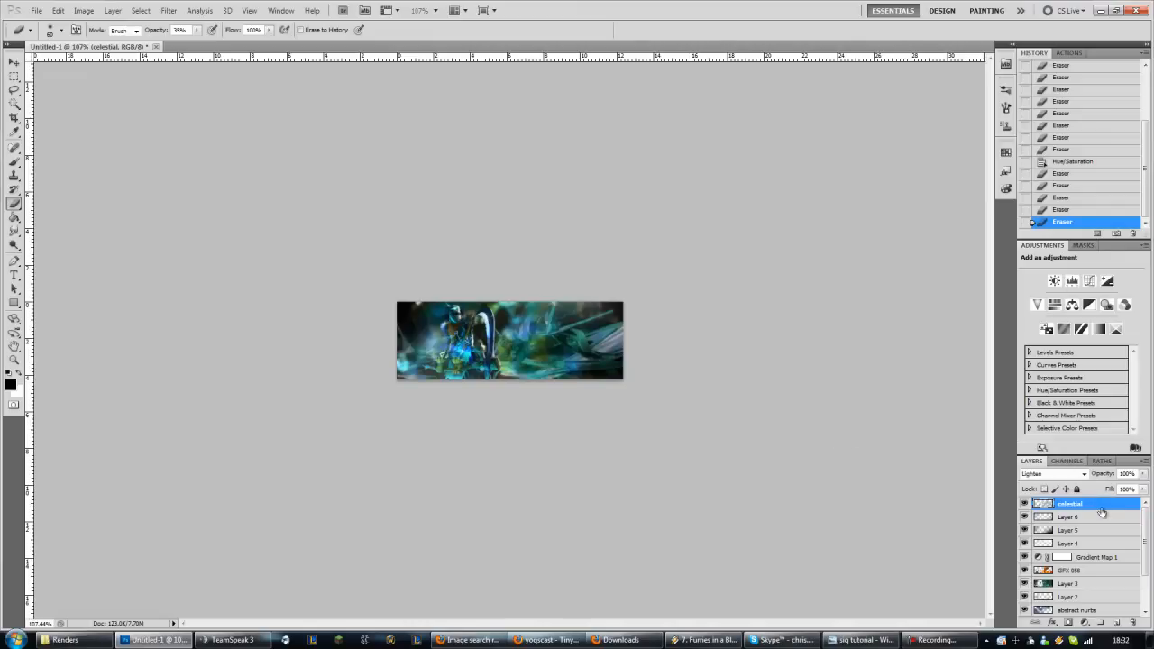
- Add a new layer above the celestial layer and fill it with black
left_click(1117, 622)
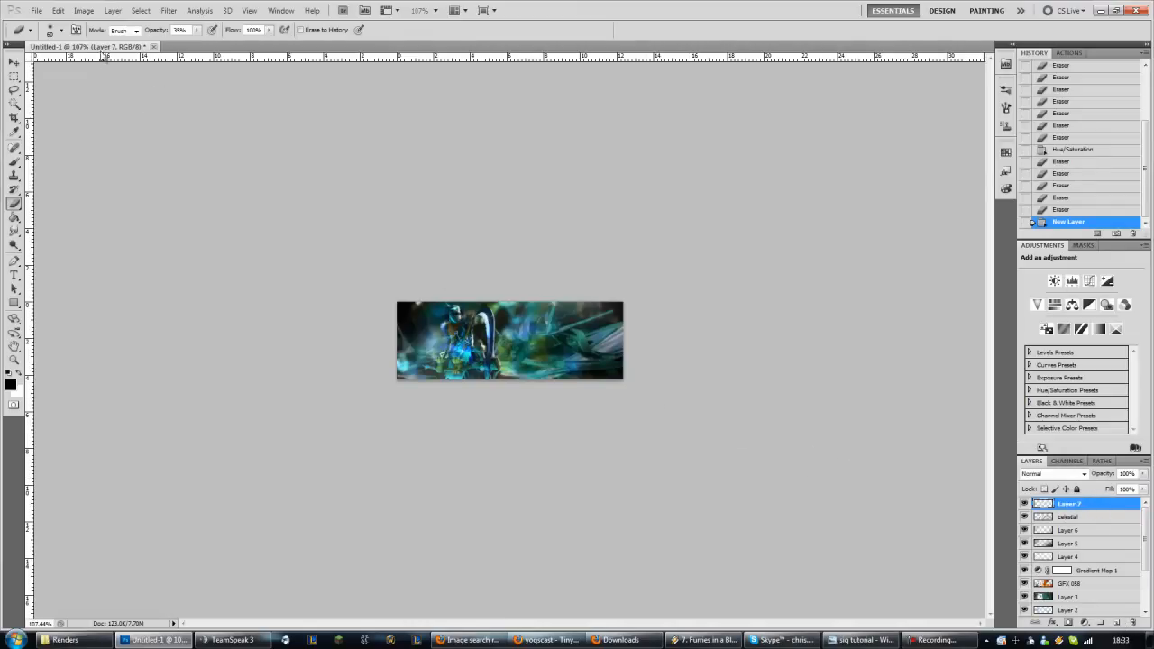
left_click(58, 10)
left_click(66, 182)
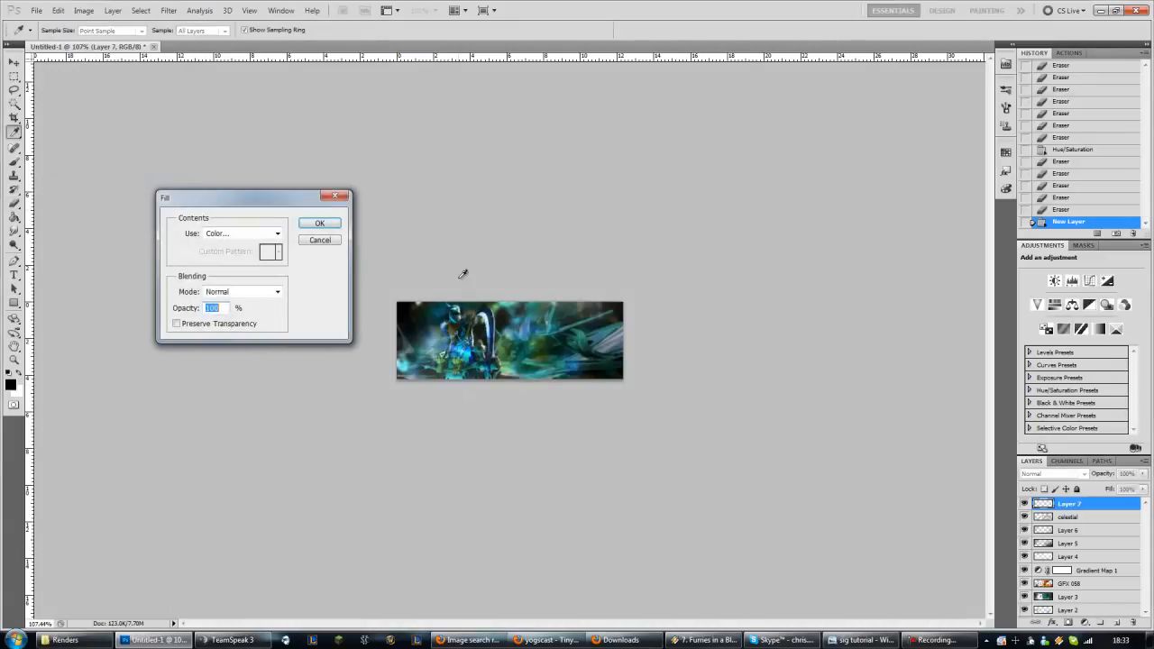
left_click(277, 234)
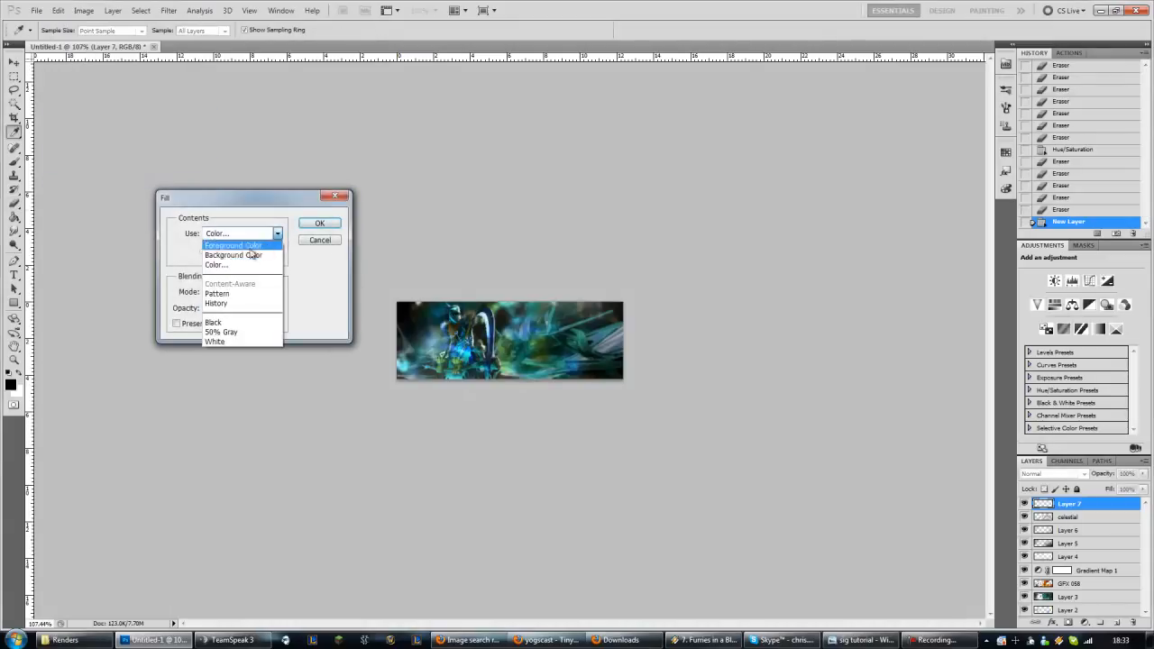
left_click(229, 324)
left_click(319, 223)
key("e")
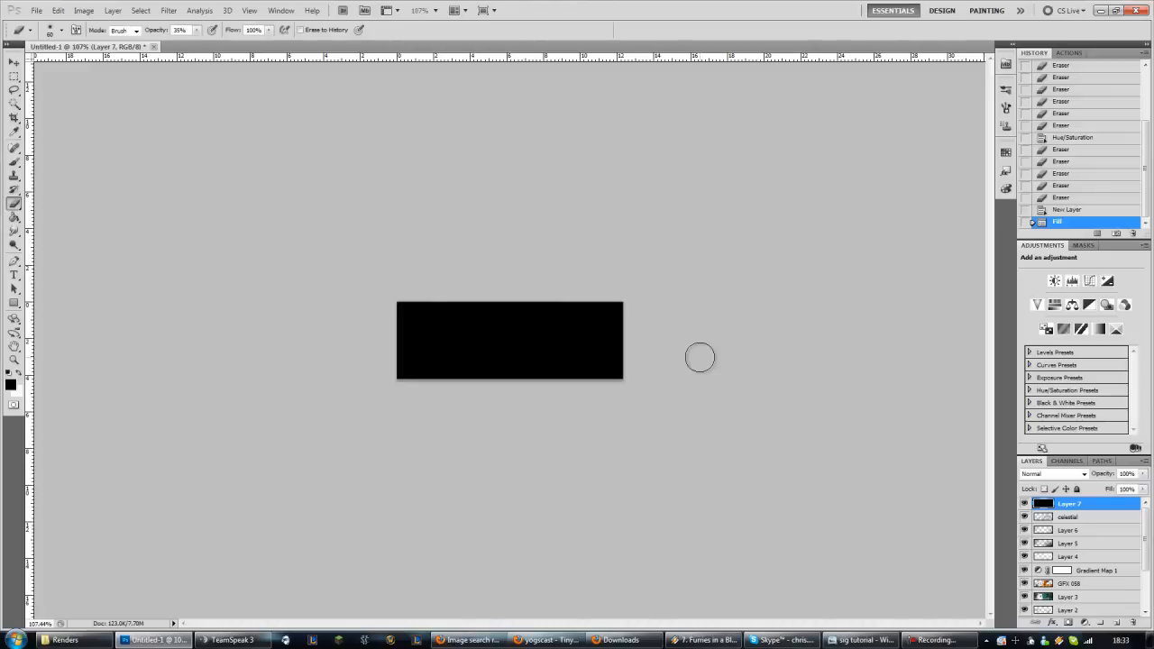
- Set up a soft 9 px brush with a pale cream foreground colour, feffe7
left_click(14, 162)
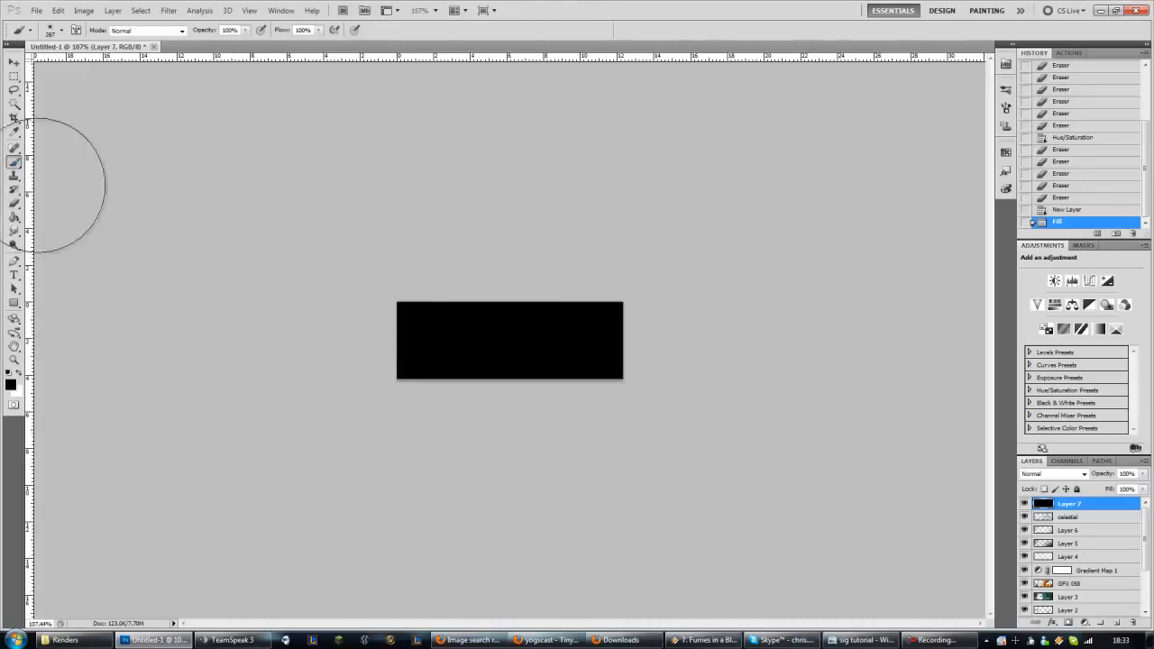
right_click(517, 353)
double_click(654, 350)
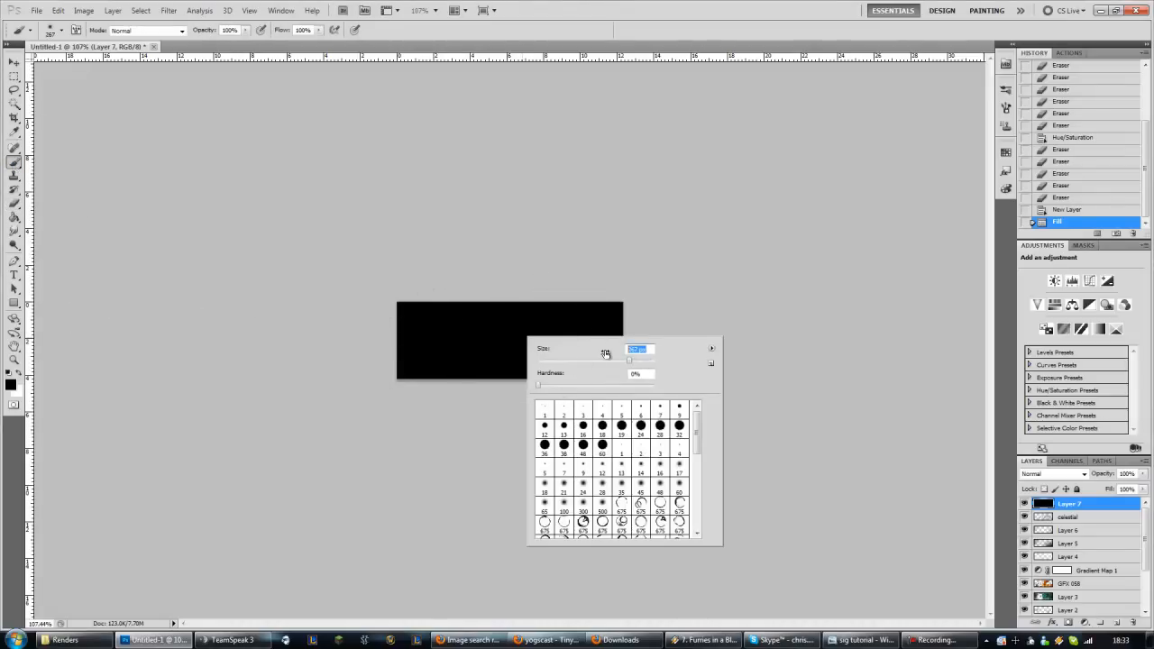
type("9")
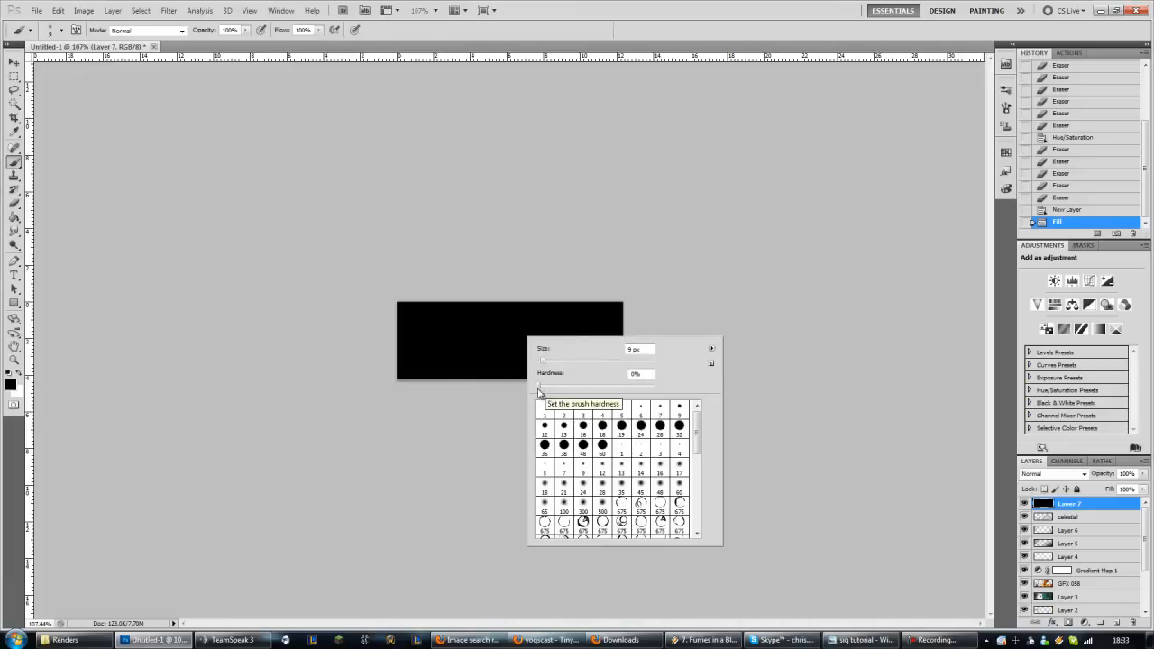
left_click(606, 43)
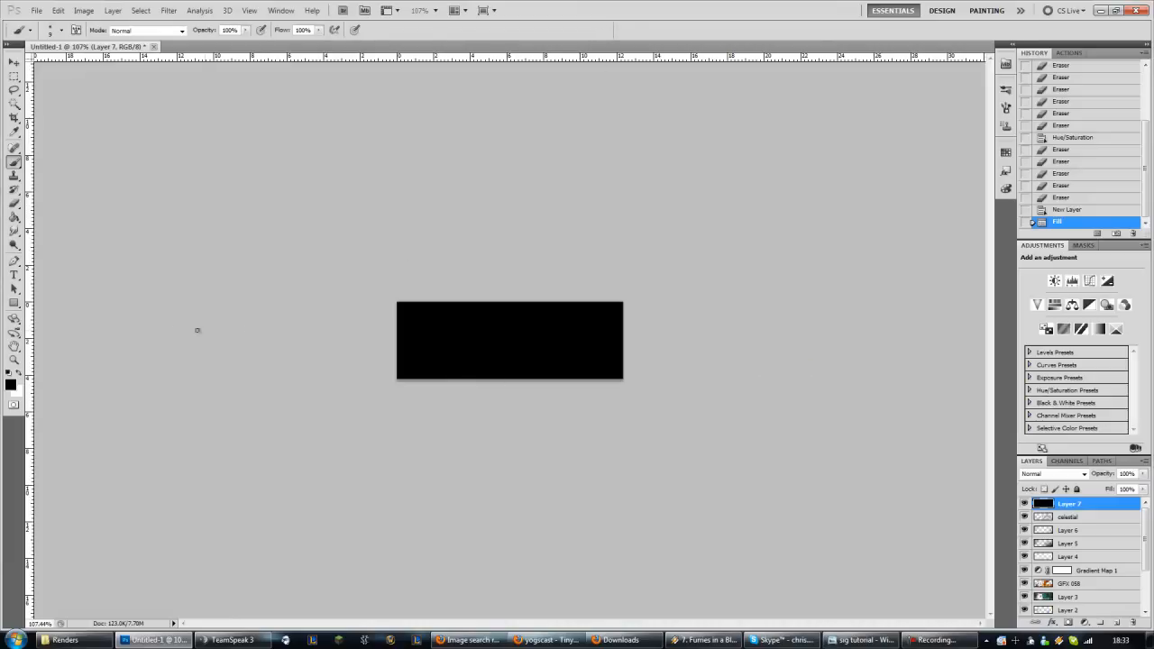
left_click(12, 384)
left_click_drag(357, 422, 353, 415)
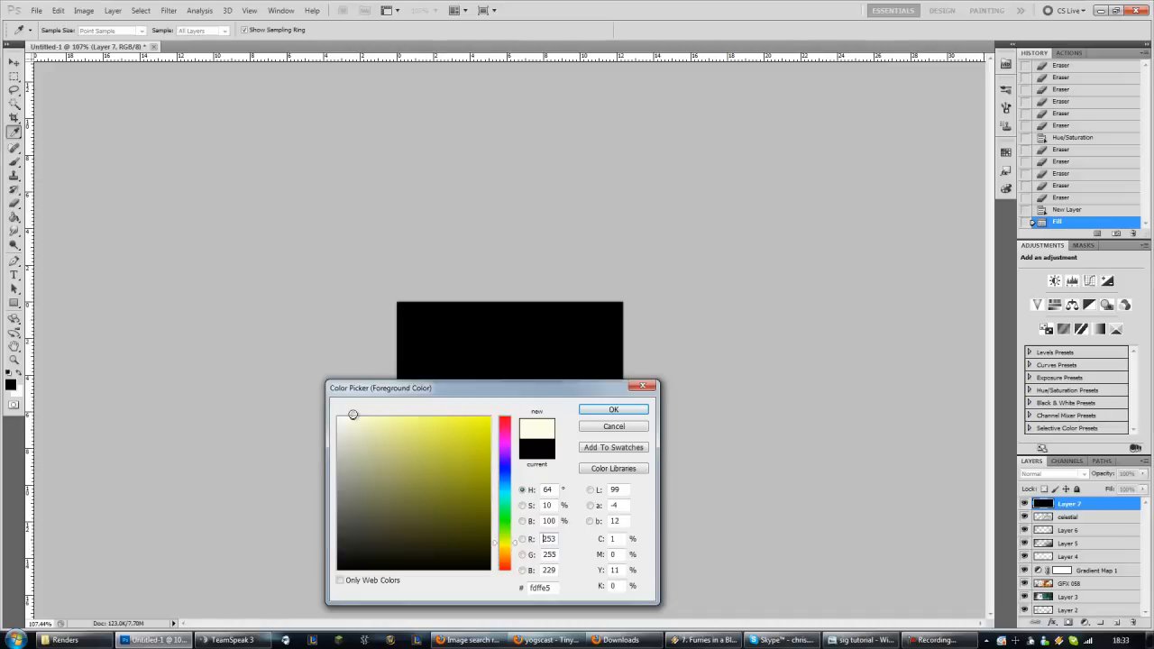
left_click_drag(352, 415, 351, 417)
left_click(611, 410)
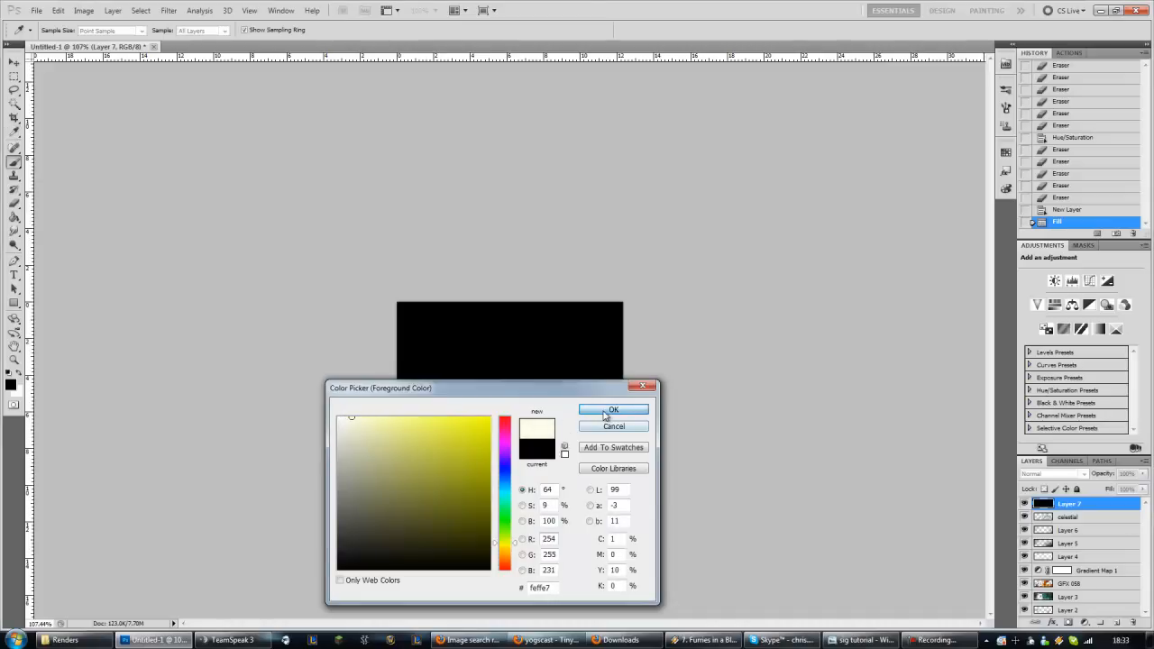
- Paint nine small cream dots scattered across the black layer
key("b")
left_click(427, 354)
left_click(430, 320)
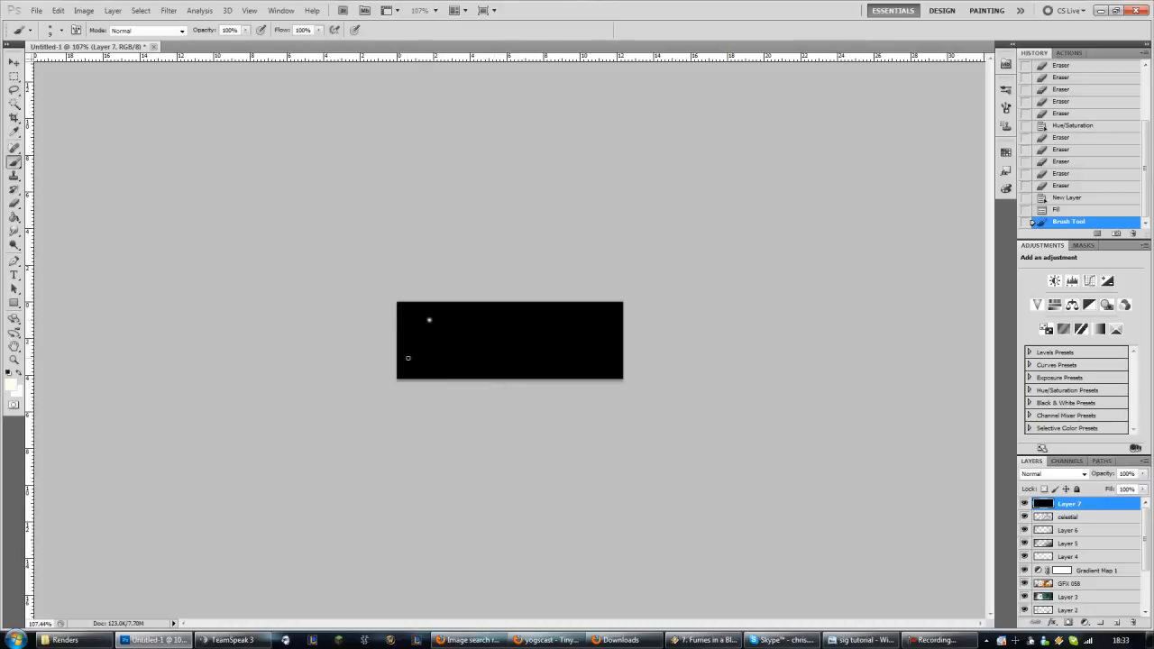
left_click(491, 329)
left_click(540, 329)
left_click(528, 361)
left_click(575, 338)
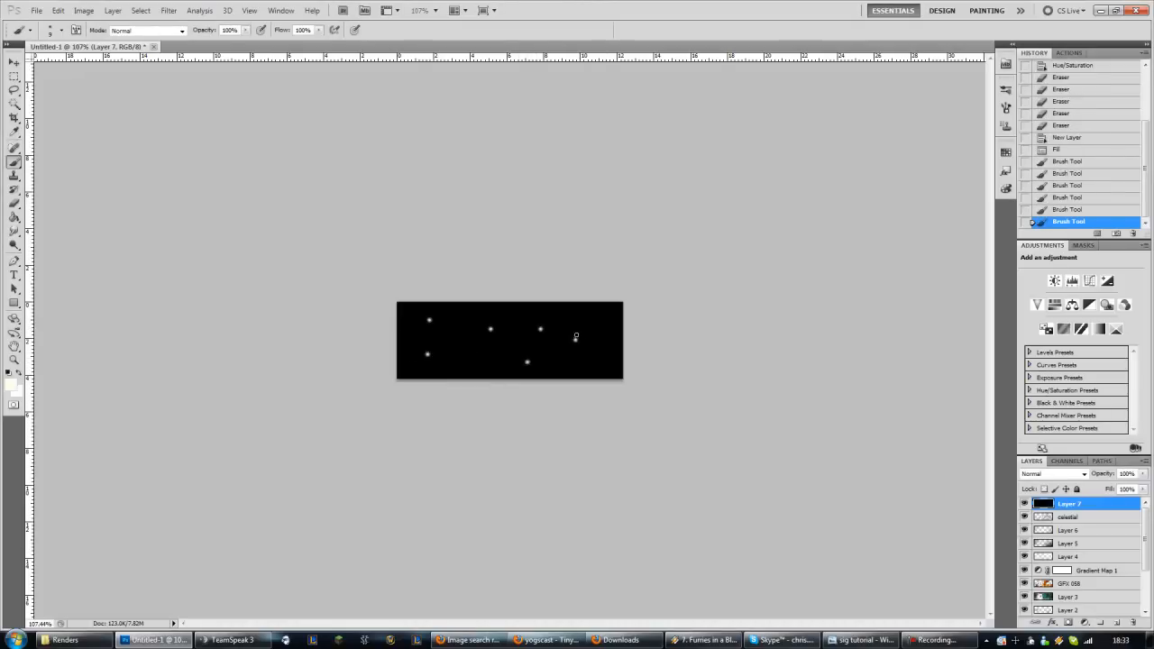
left_click(496, 351)
left_click(504, 322)
left_click(411, 368)
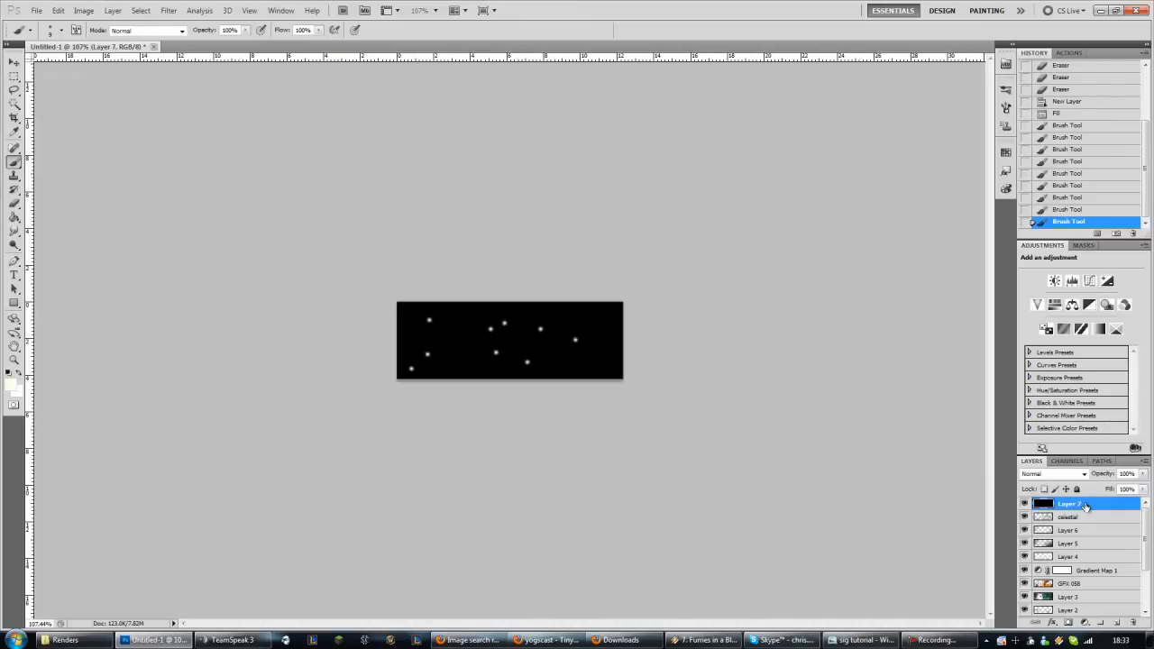
- Set the dotted black layer's blend mode to Linear Dodge (Add) and switch to the Eraser
left_click(1079, 476)
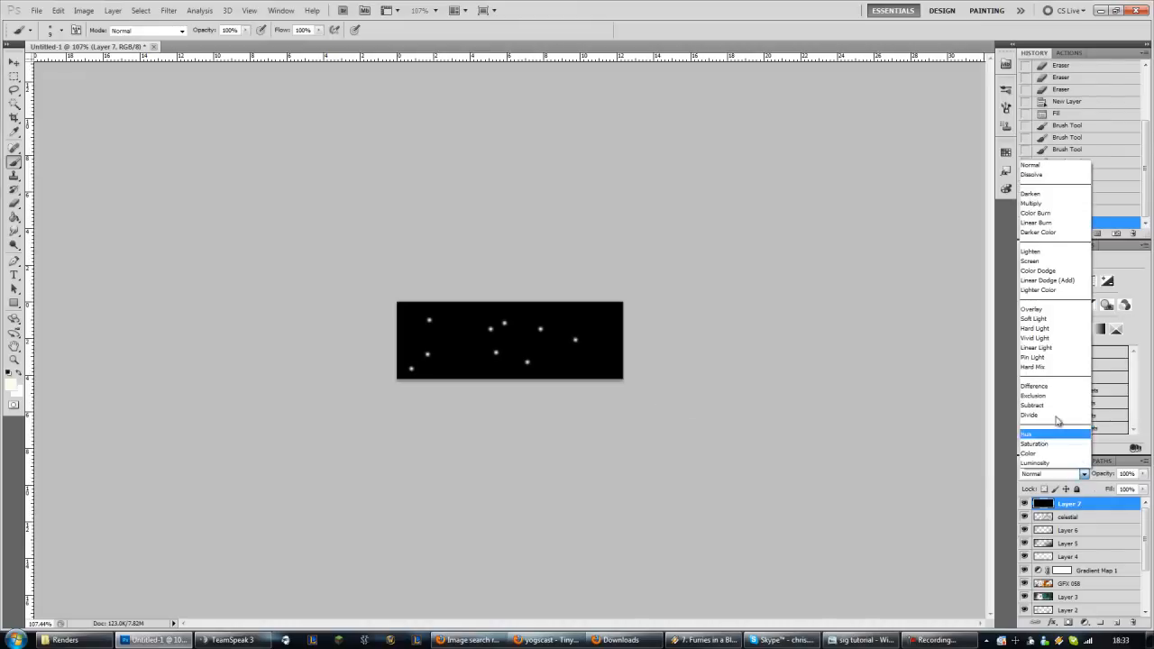
left_click(1055, 280)
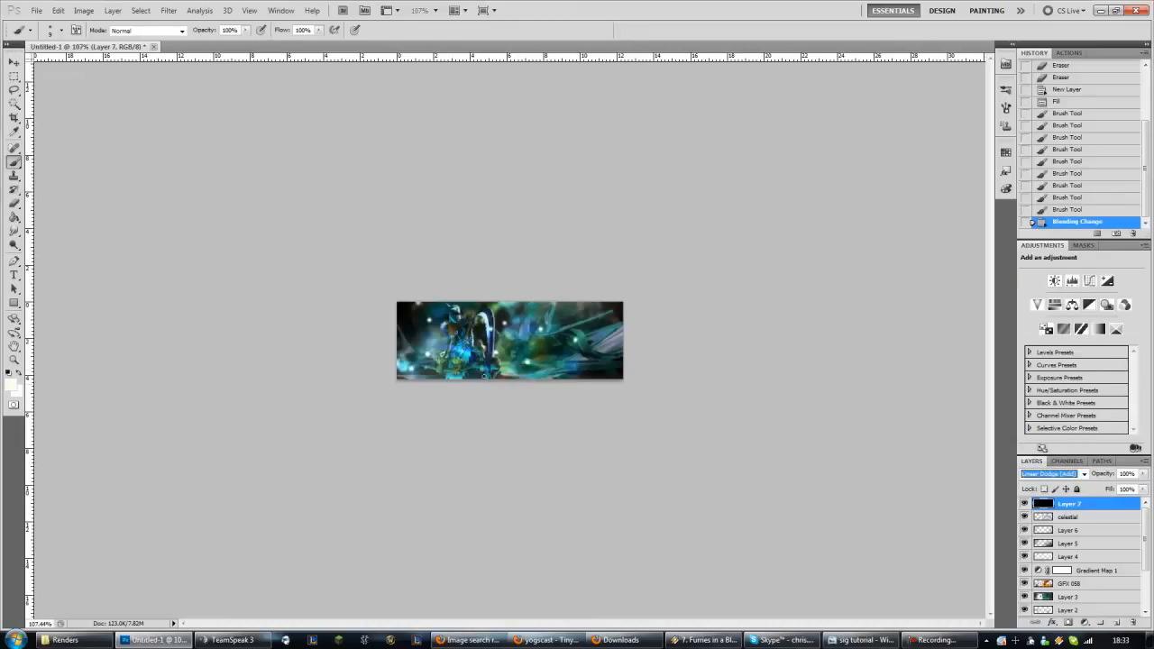
left_click(14, 202)
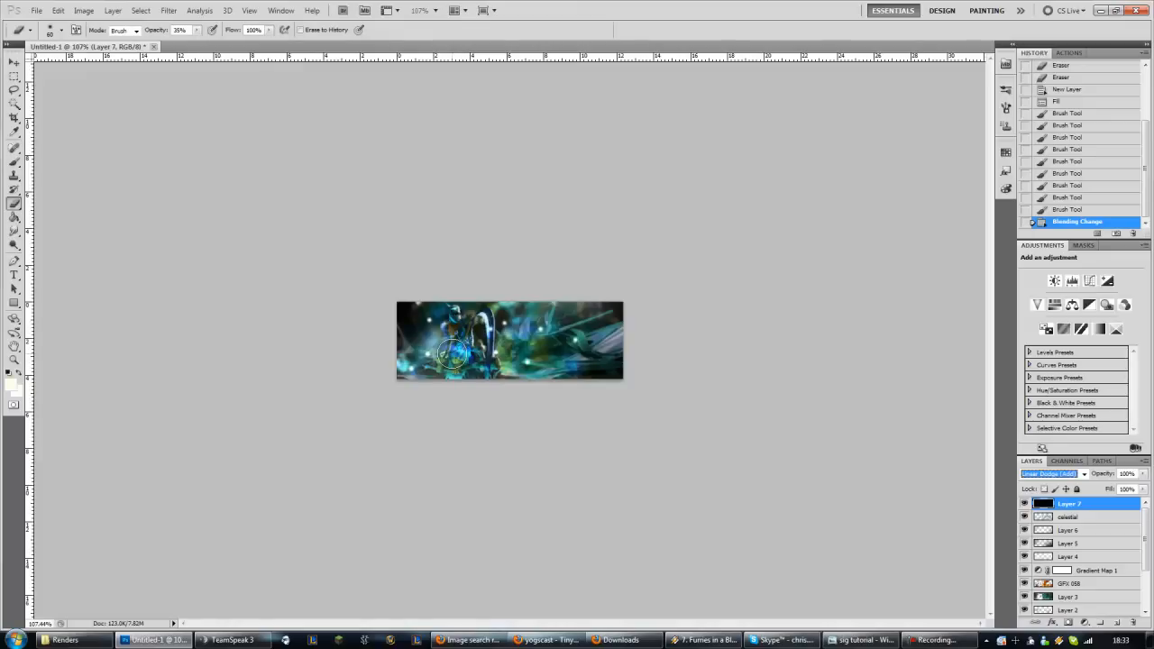
- Try other blend modes such as Color Burn and Linear Burn on the dotted layer, and return to Linear Dodge (Add)
key("Up")
key("Up")
key("Up")
key("Up")
key("Up")
key("Up")
key("Up")
key("Up")
key("Up")
key("Up")
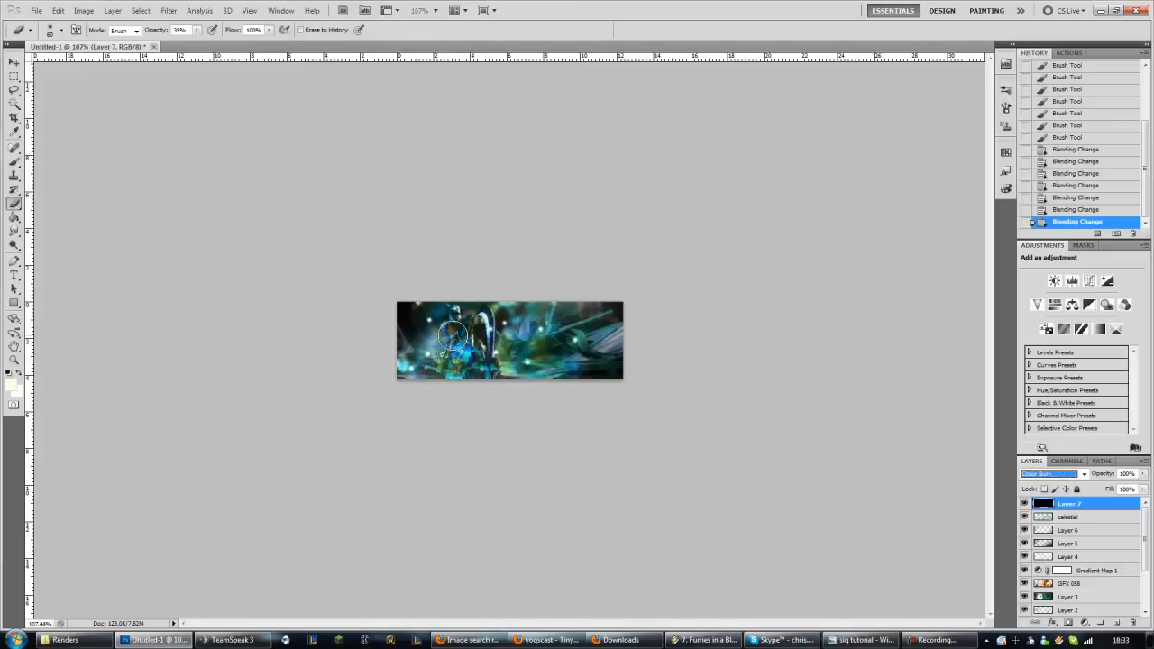
key("Down")
key("Down")
key("Down")
key("Down")
key("Down")
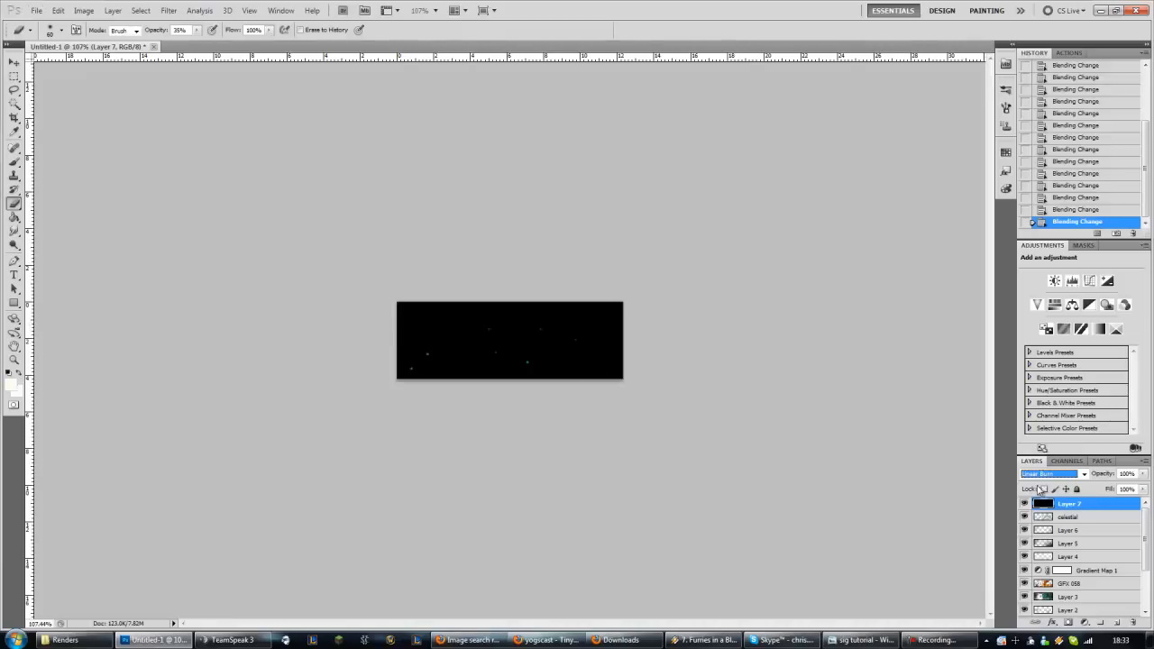
left_click(1078, 475)
left_click(1046, 281)
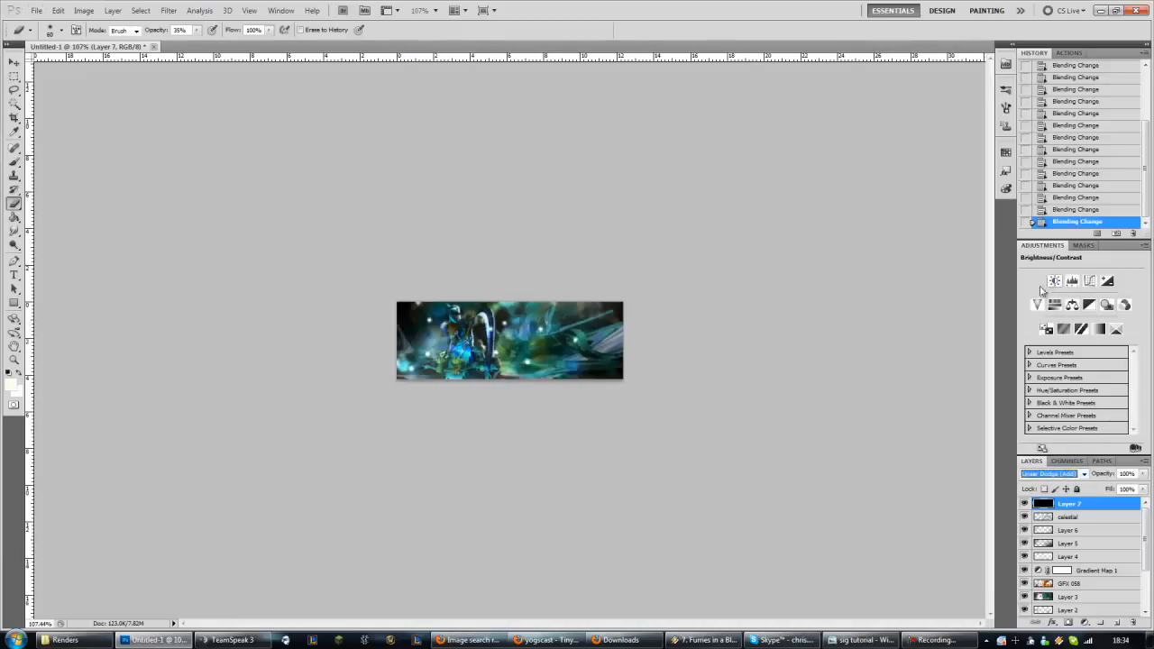
- Erase part of the dotted layer over the figure's lower body with a size 25 eraser at 35% opacity
left_click(15, 62)
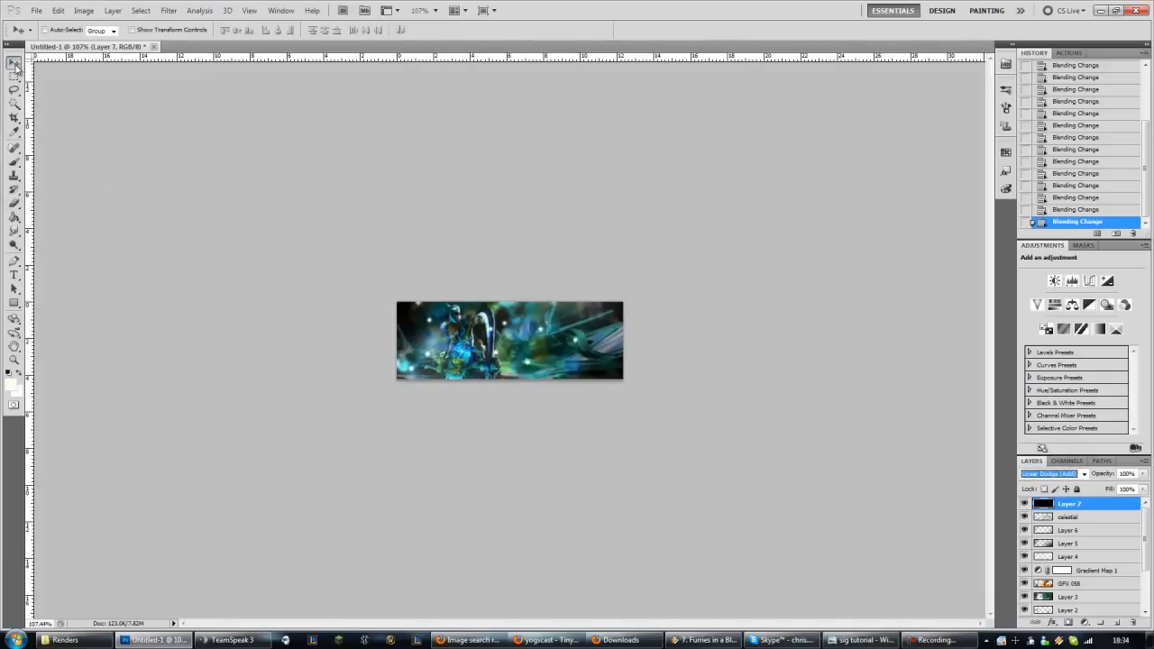
key("ctrl+plus")
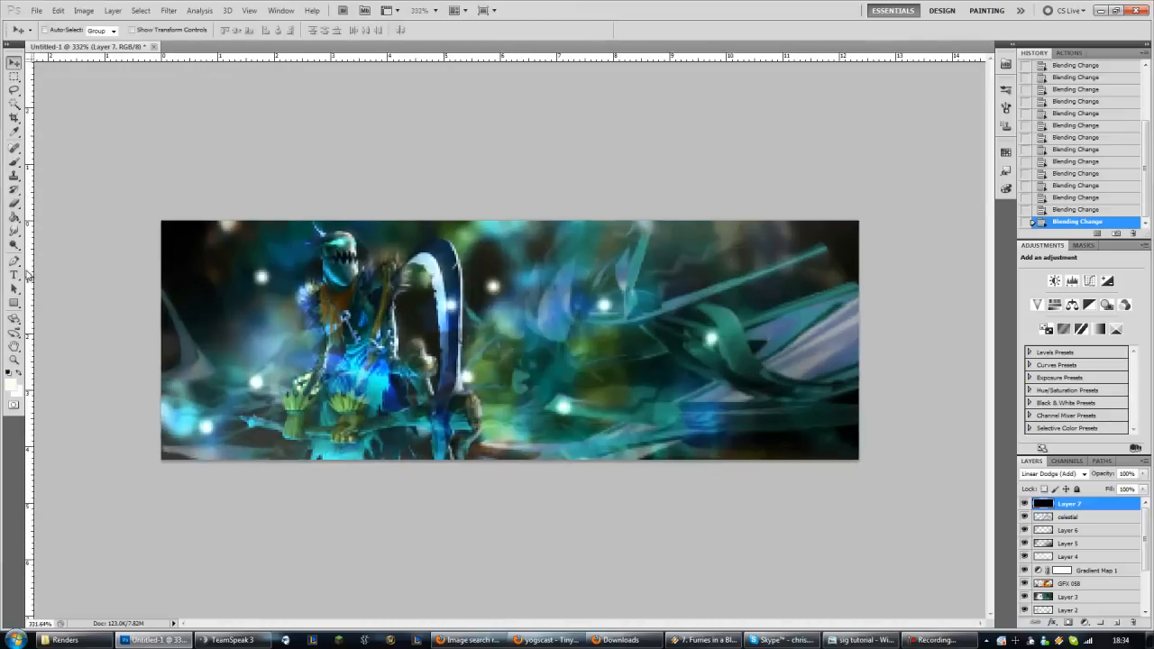
left_click(14, 203)
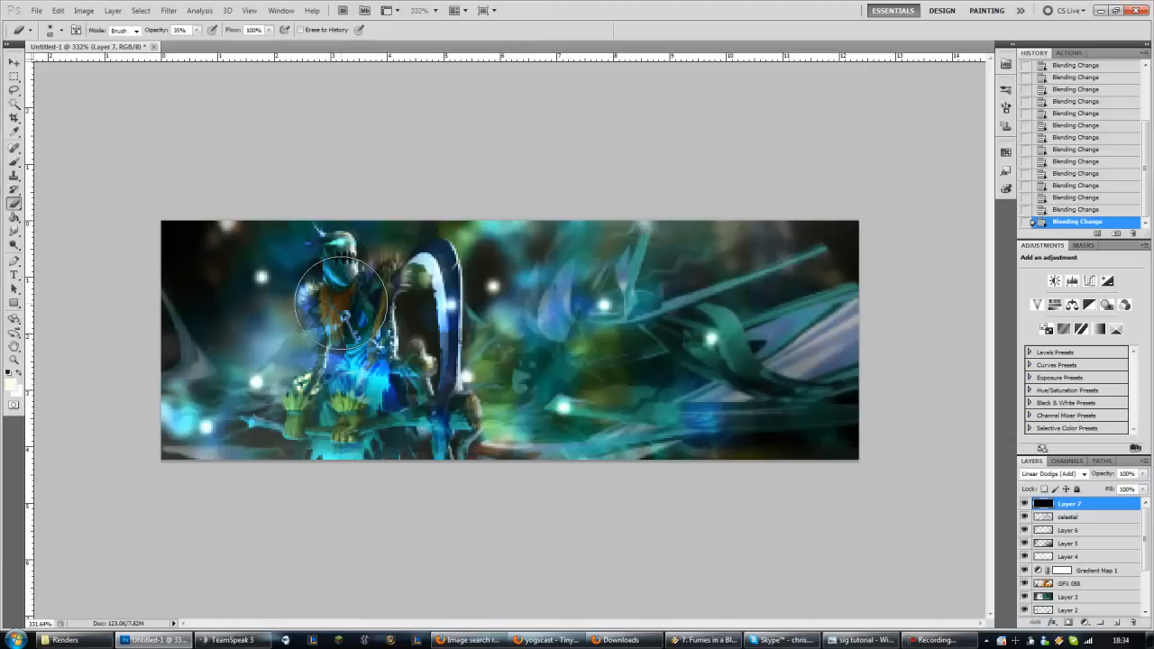
key("bracketleft")
key("bracketleft")
key("bracketleft")
key("bracketleft")
key("bracketleft")
key("bracketleft")
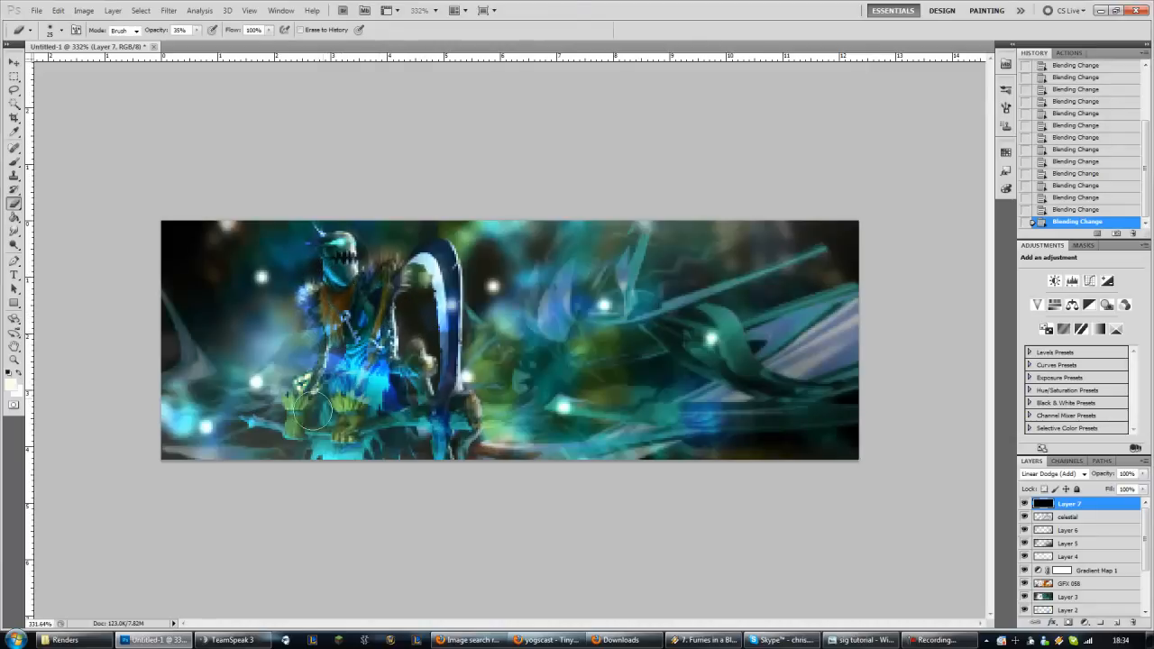
mouse_move(313, 411)
left_mouse_down()
mouse_move(286, 426)
mouse_move(349, 433)
left_mouse_up()
scroll(378, 321, "down", 10)
scroll(379, 322, "up", 2)
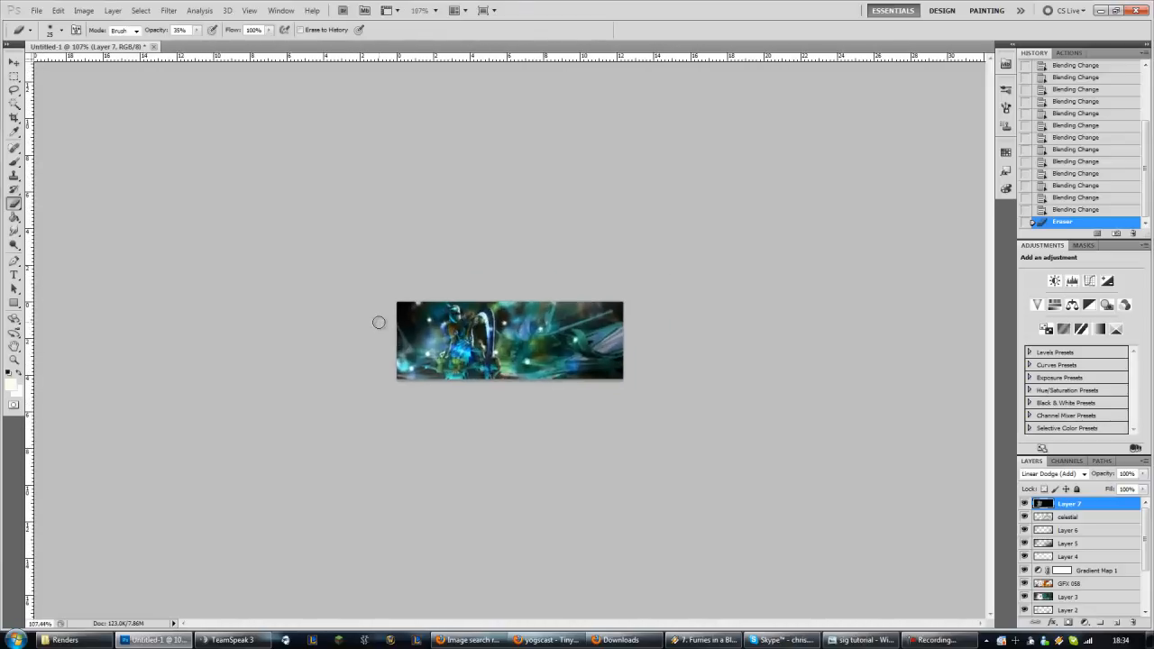
- Reapply the last-used Blur filter to the dotted layer and add a new empty layer above it
key("alt")
key("t")
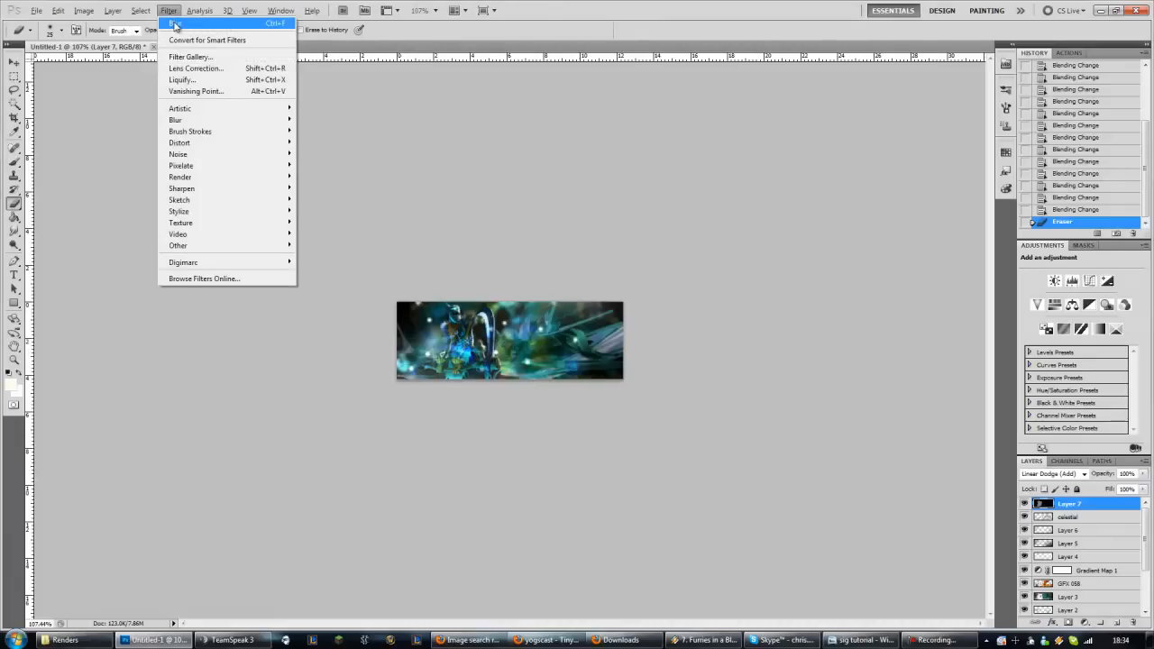
left_click(176, 23)
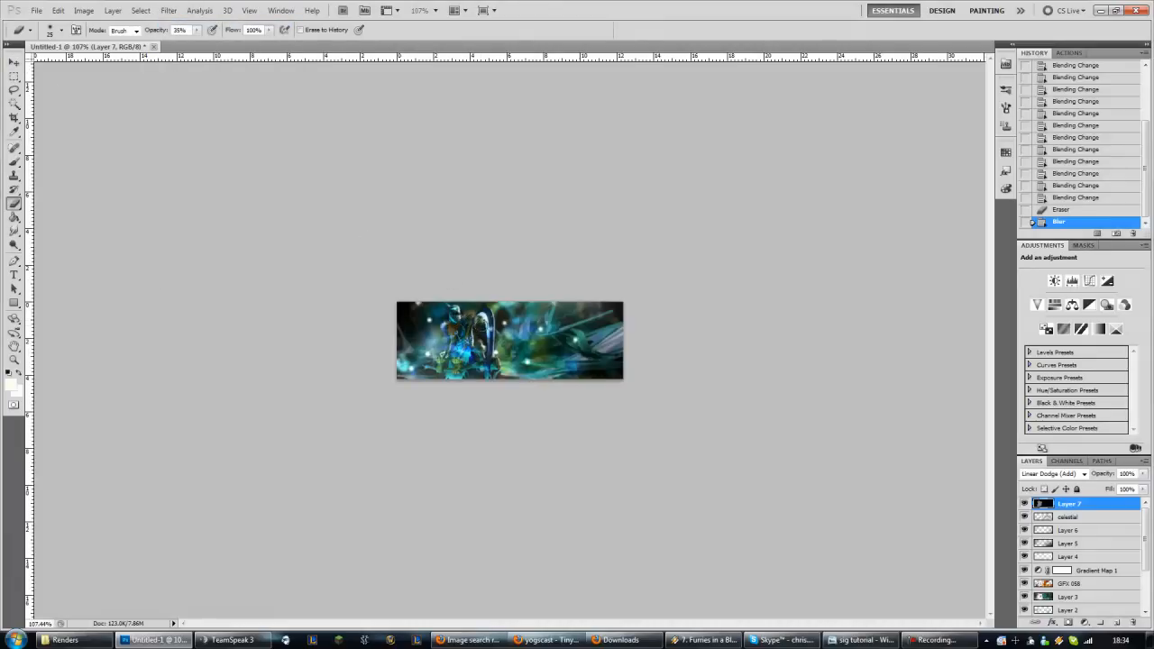
left_click(1117, 623)
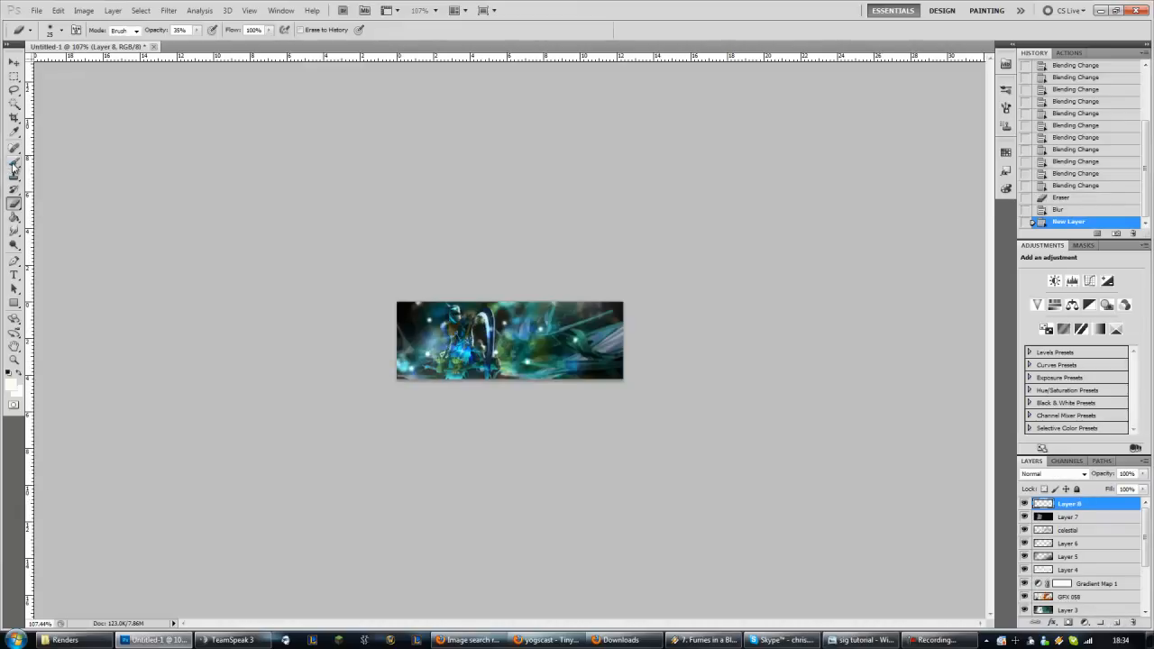
- Dot small white marks around the figure's upper body on the new empty layer with the Pencil tool at 1 px
left_click(14, 216)
left_click(14, 161)
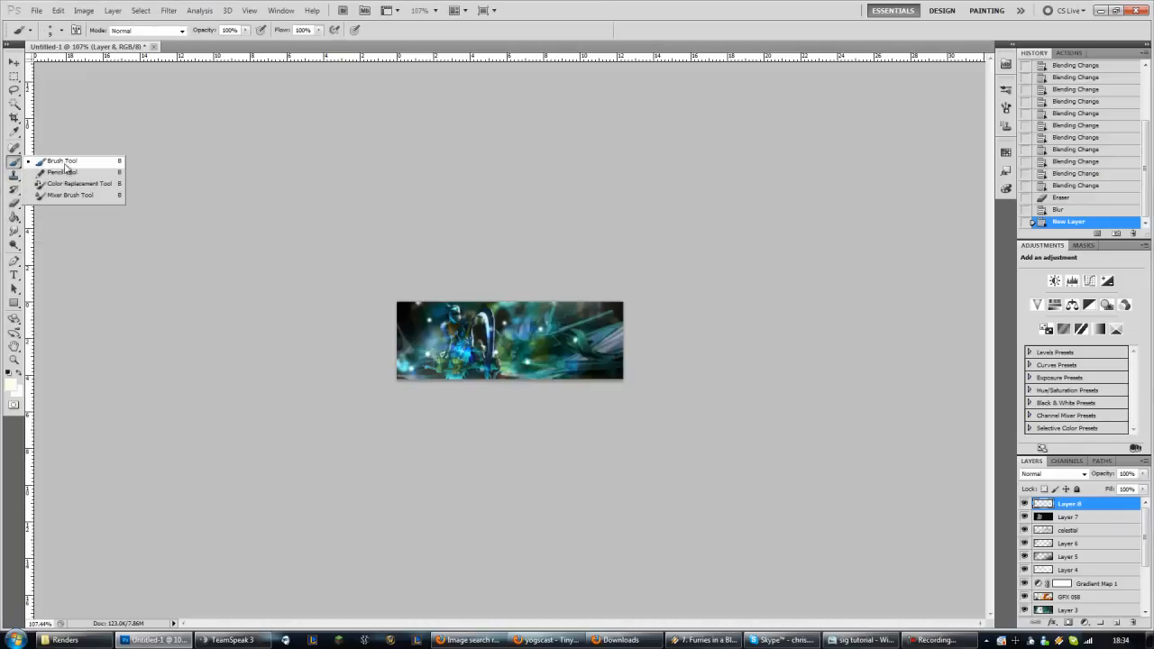
left_click(61, 172)
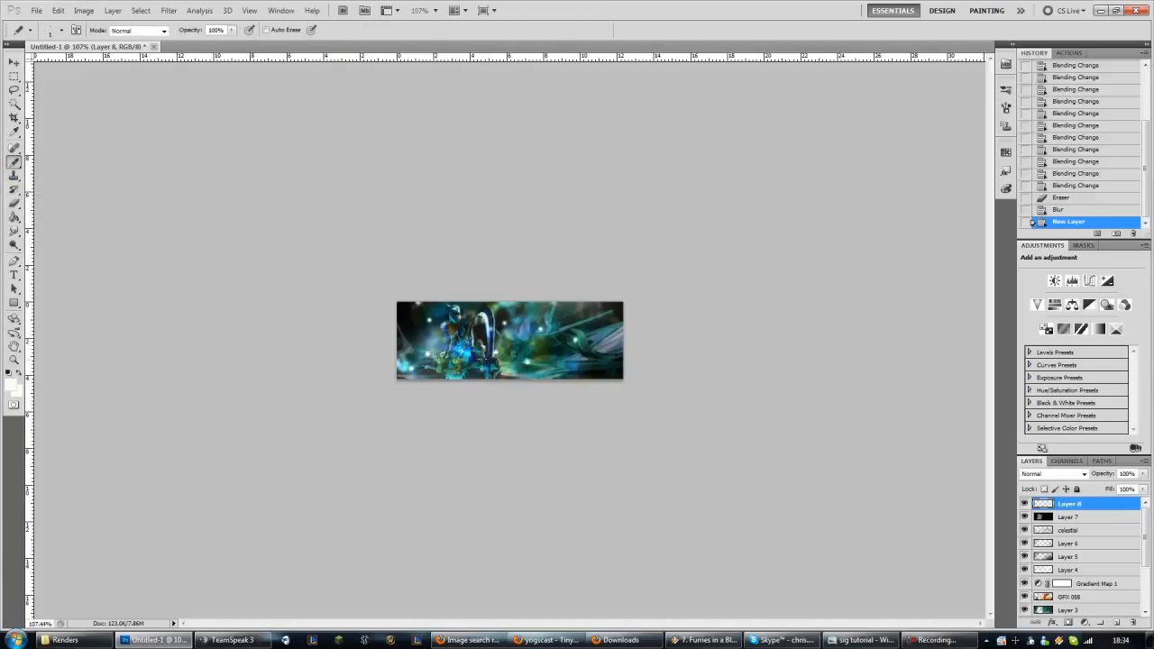
left_click(462, 324)
left_click(458, 319)
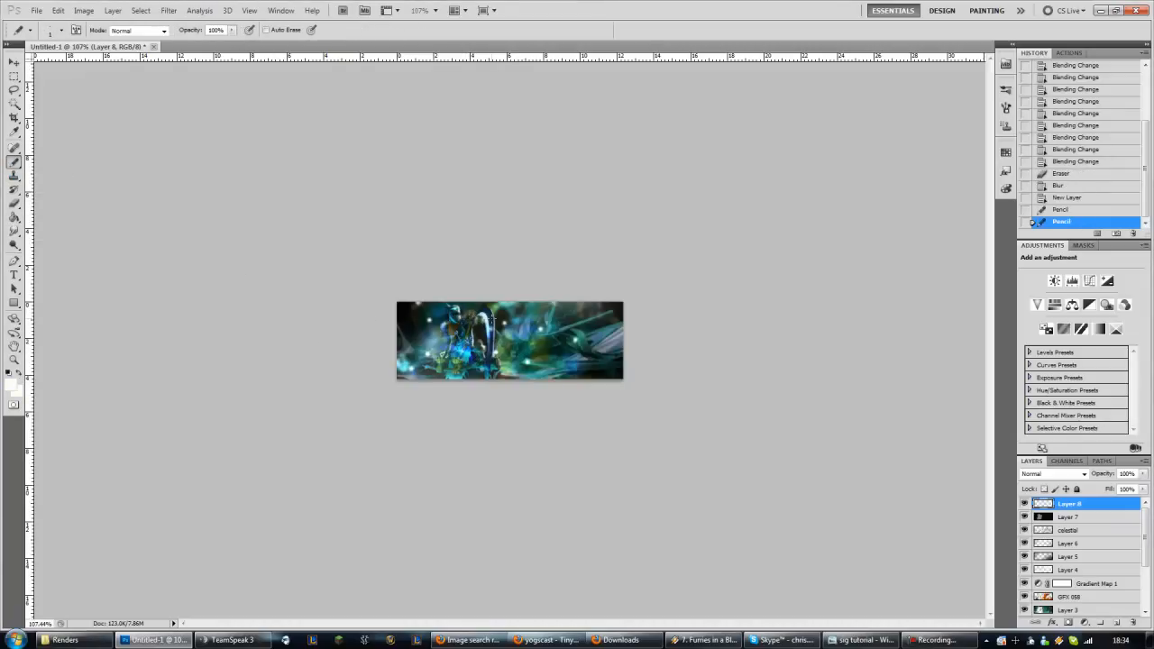
left_click(450, 318)
left_click(440, 318)
left_click(434, 319)
left_click(423, 343)
left_click(425, 342)
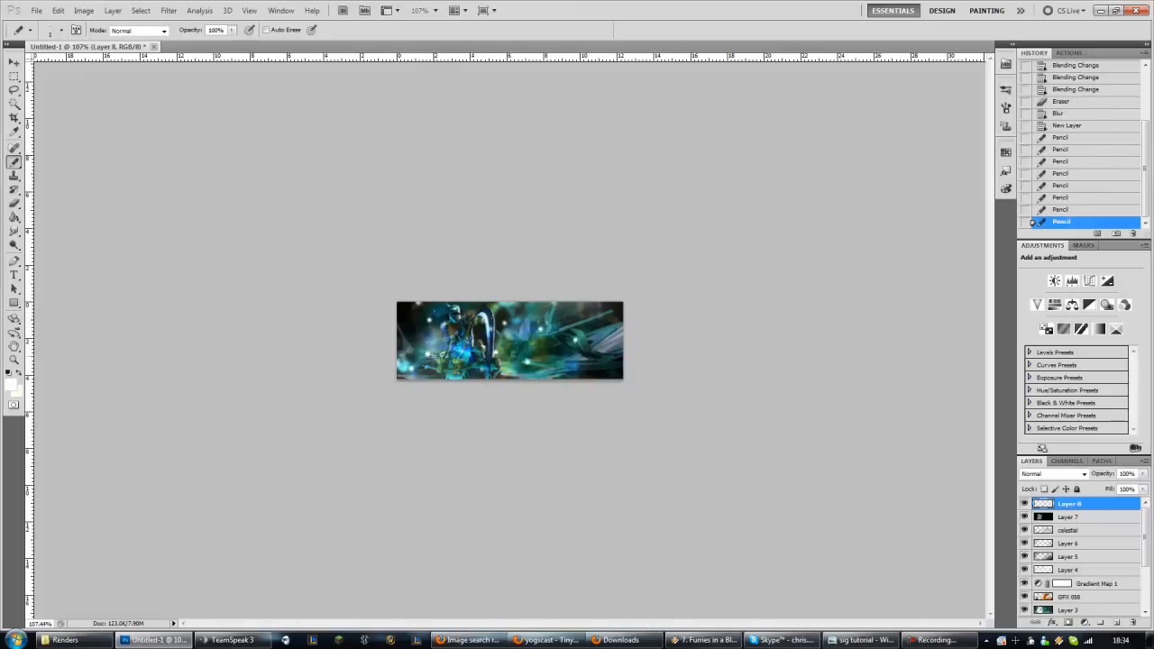
left_click(426, 340)
left_click(429, 339)
left_click(432, 338)
left_click(434, 335)
left_click(438, 334)
left_click(440, 334)
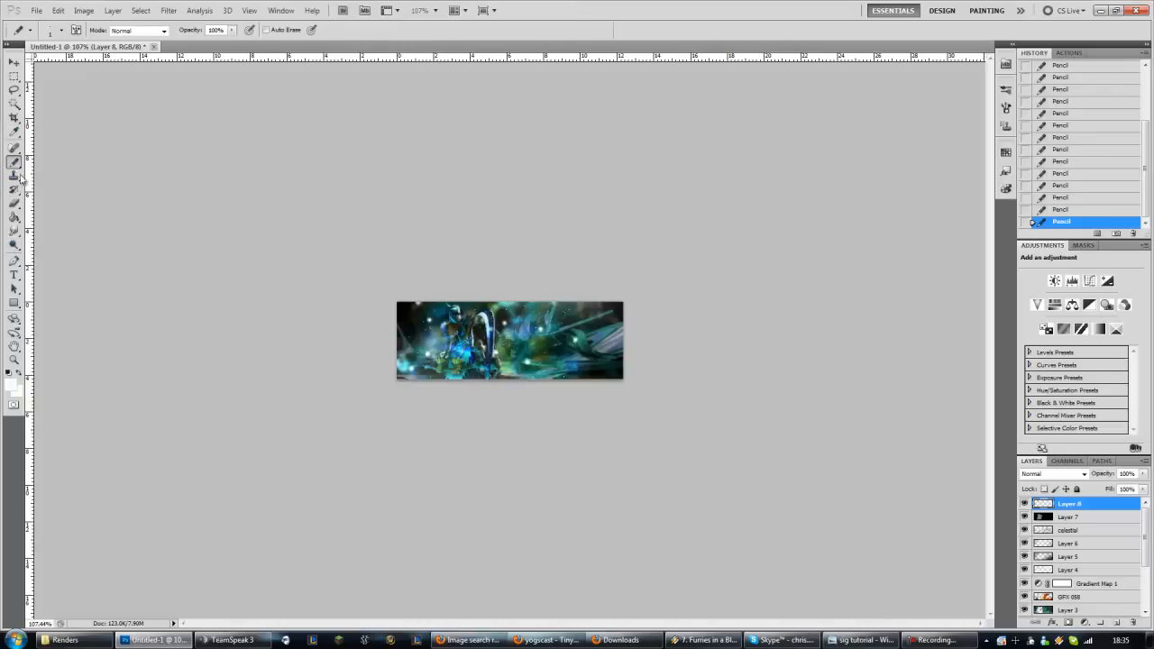
- Erase part of the pencil marks near the banner's lower-left area with the size 25 Eraser at 75% opacity
left_click(14, 202)
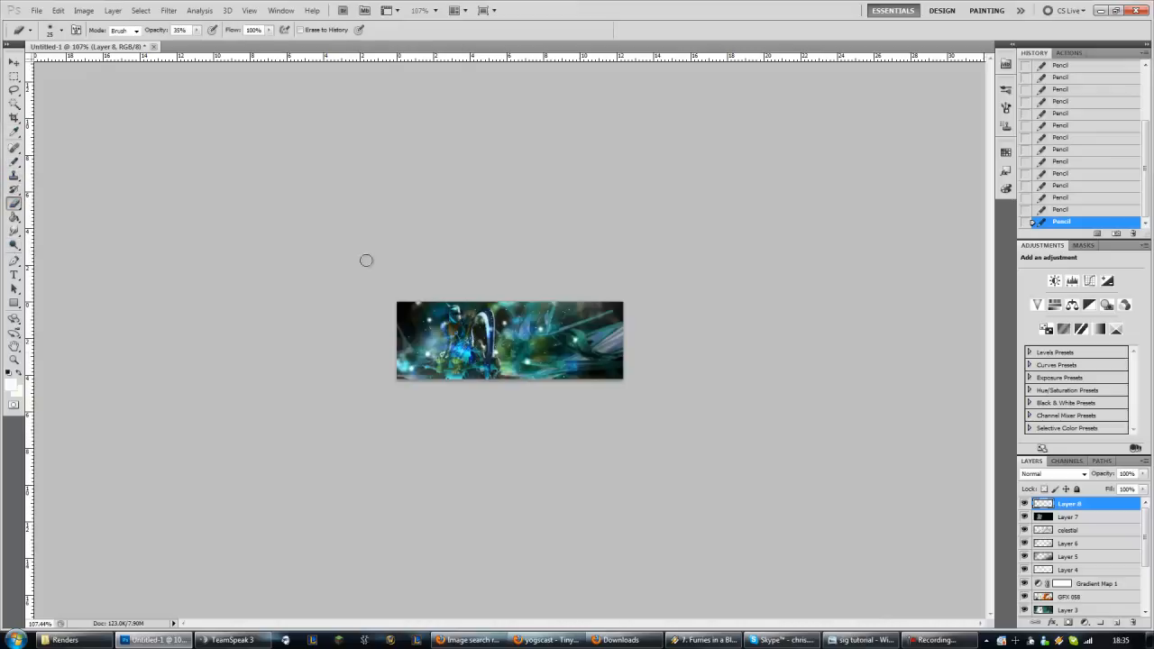
right_click(516, 366)
left_click(553, 38)
left_click_drag(159, 33, 183, 39)
mouse_move(400, 340)
left_mouse_down()
mouse_move(569, 315)
mouse_move(605, 321)
mouse_move(443, 306)
mouse_move(598, 323)
mouse_move(450, 294)
mouse_move(493, 407)
left_mouse_up()
- Apply the last-used Blur filter to the pencil mark layer
left_click(169, 11)
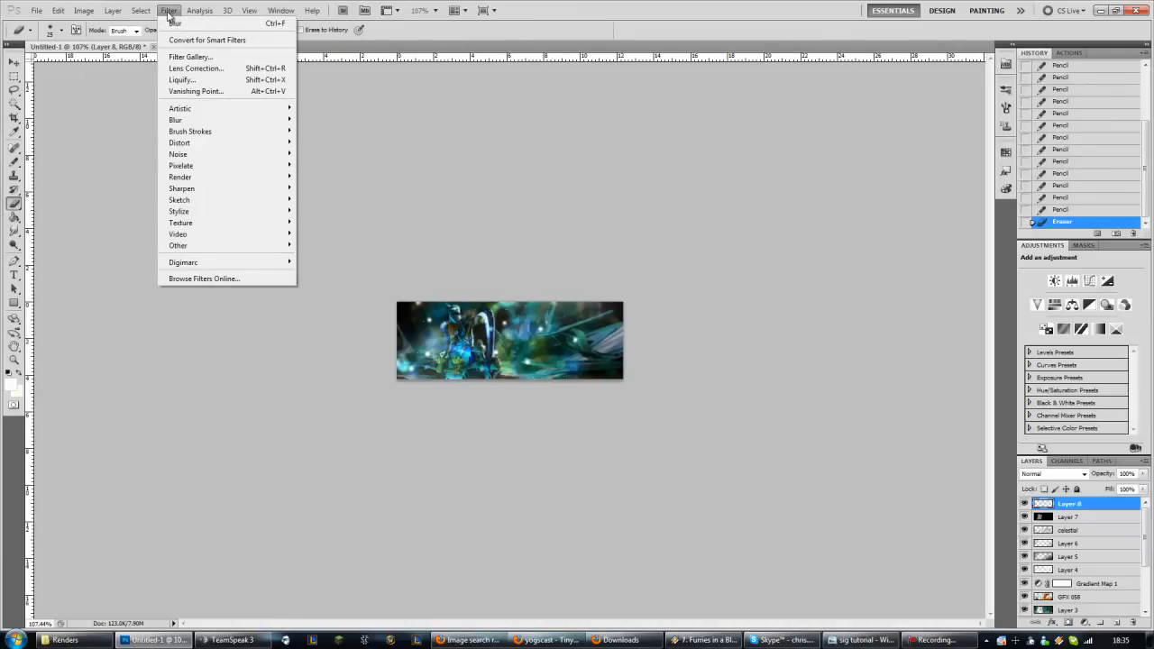
mouse_move(235, 121)
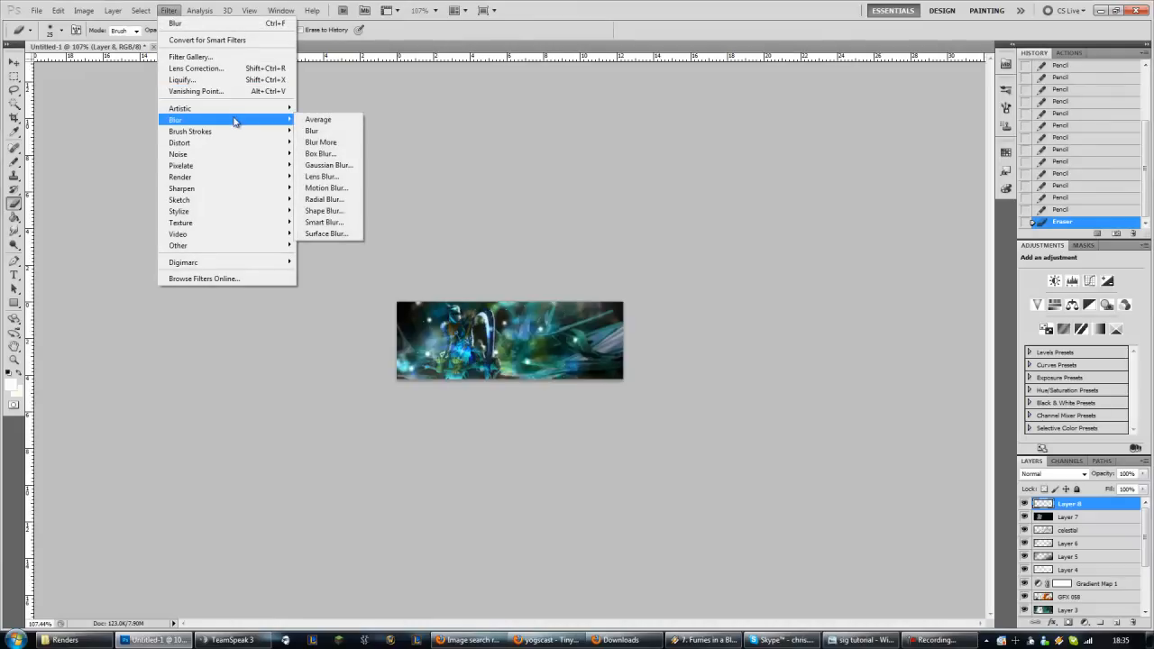
left_click(176, 23)
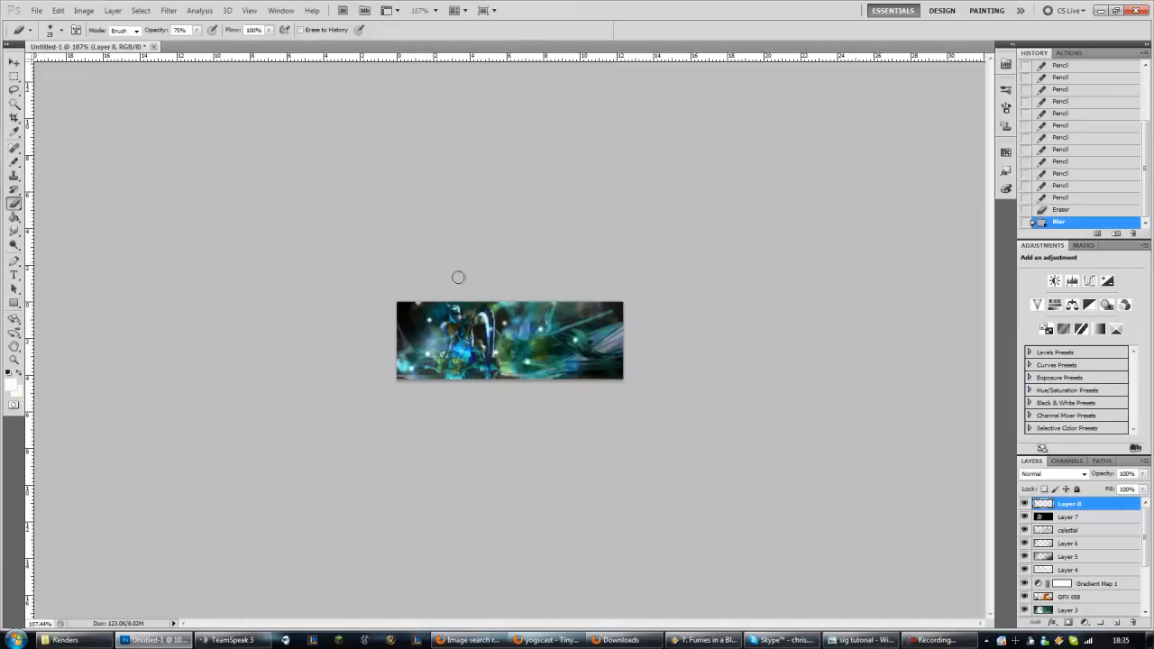
- Select Layer 7 and switch to the Brush tool with a size of 5 px
left_click(1099, 517)
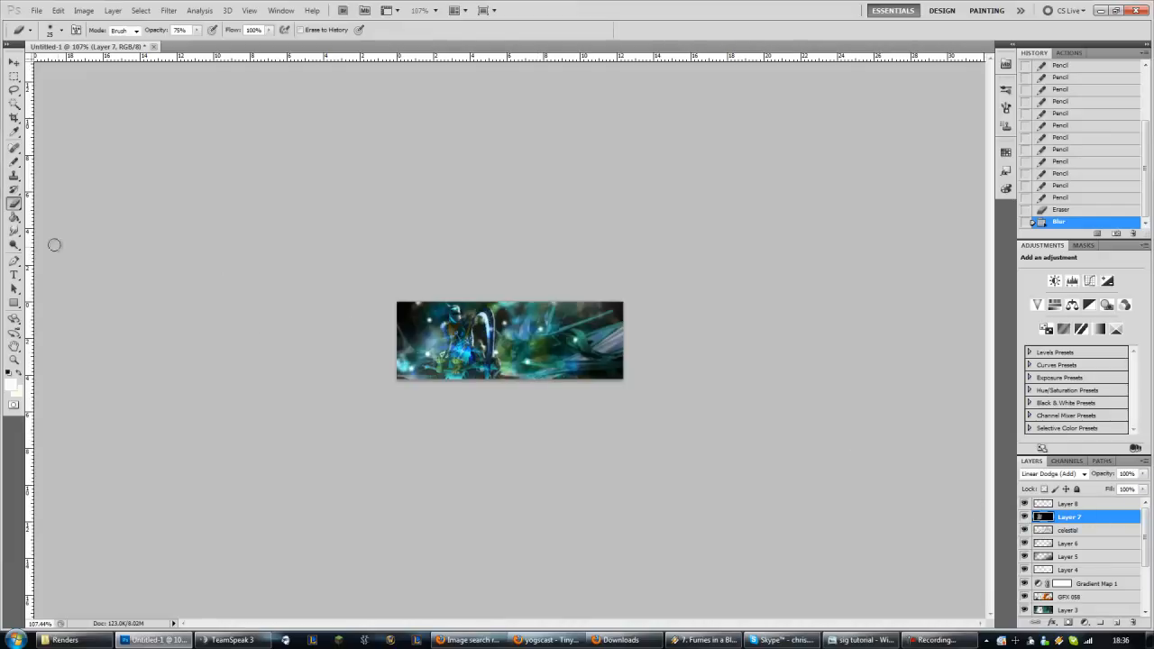
left_click(14, 162)
right_click(14, 161)
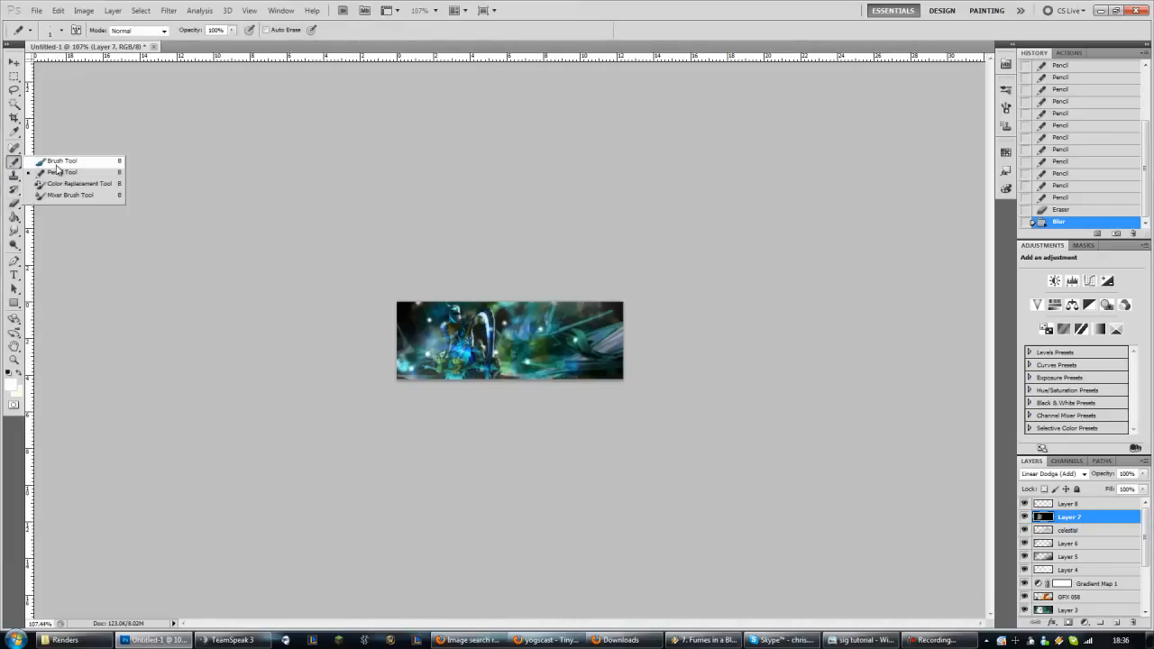
left_click(56, 163)
right_click(527, 338)
left_click_drag(638, 354, 597, 353)
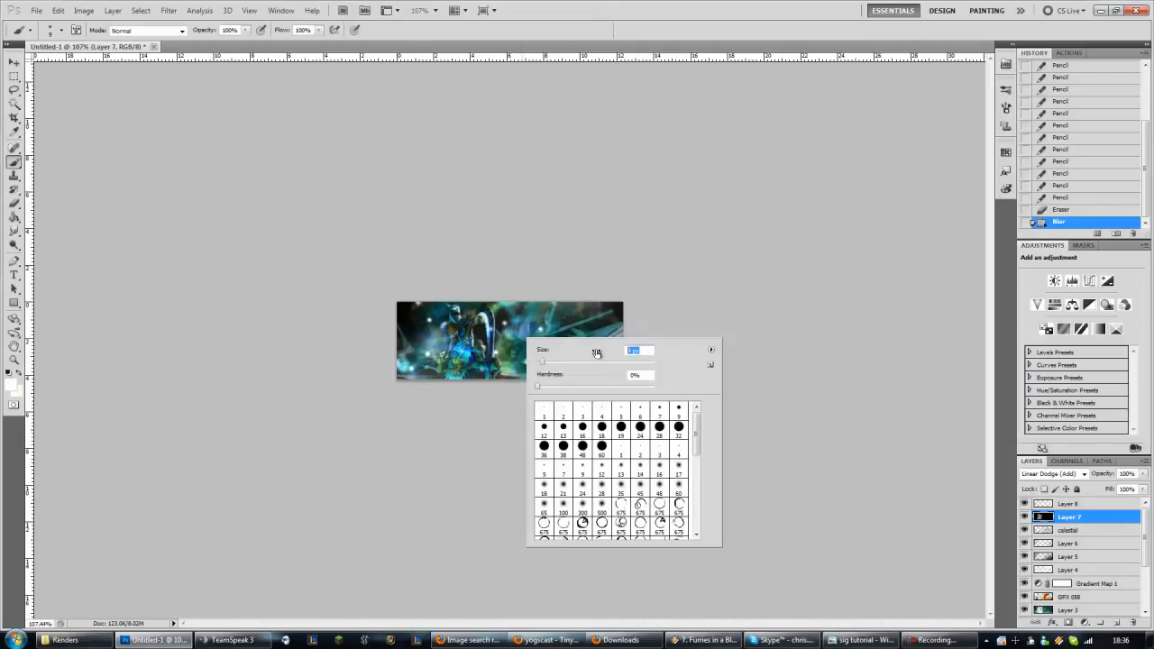
type("5")
key("Return")
left_click(592, 38)
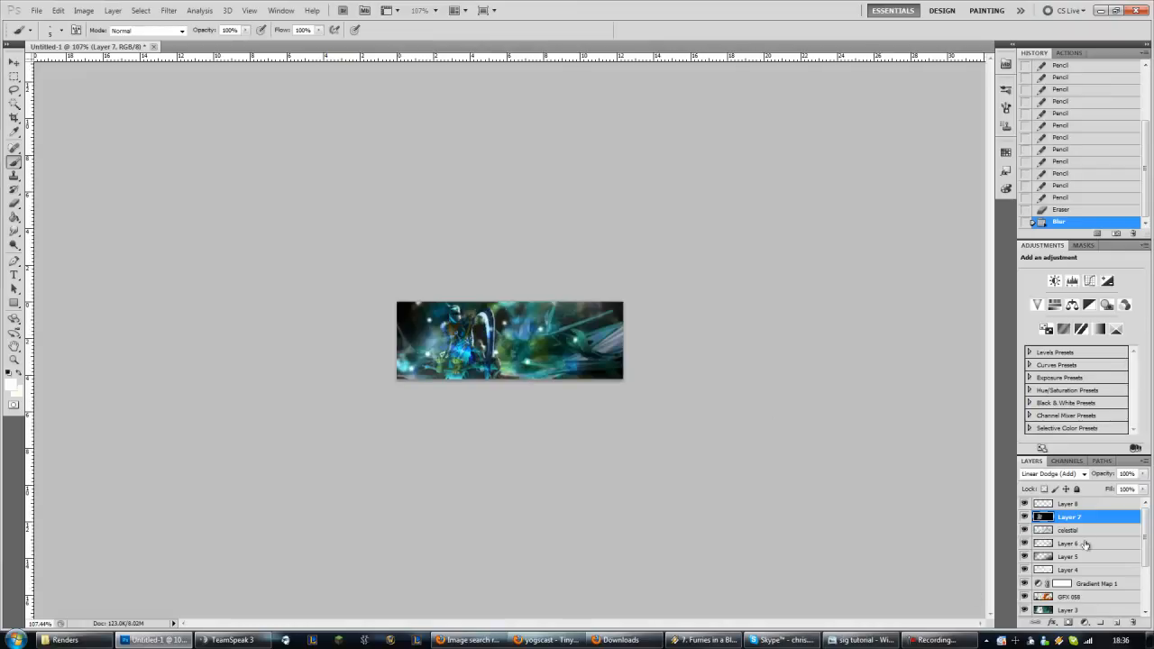
- Hide Layer 7 and Layer 8, try deleting Layer 7, and undo the deletion
left_click(1025, 517)
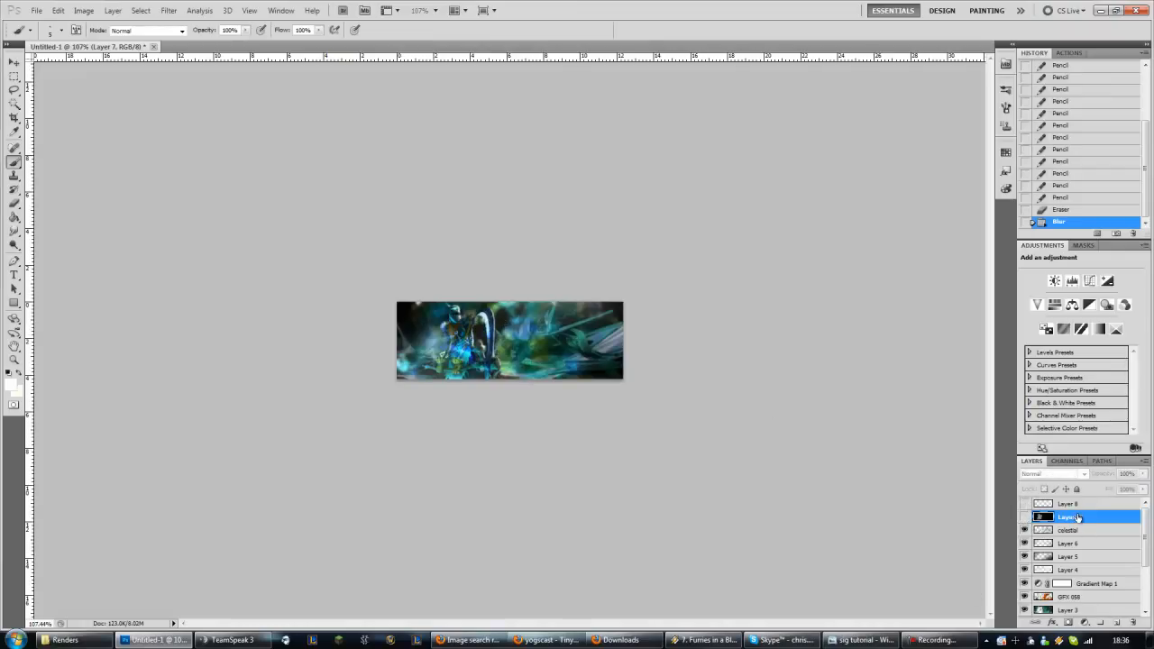
left_click_drag(1107, 521, 1134, 623)
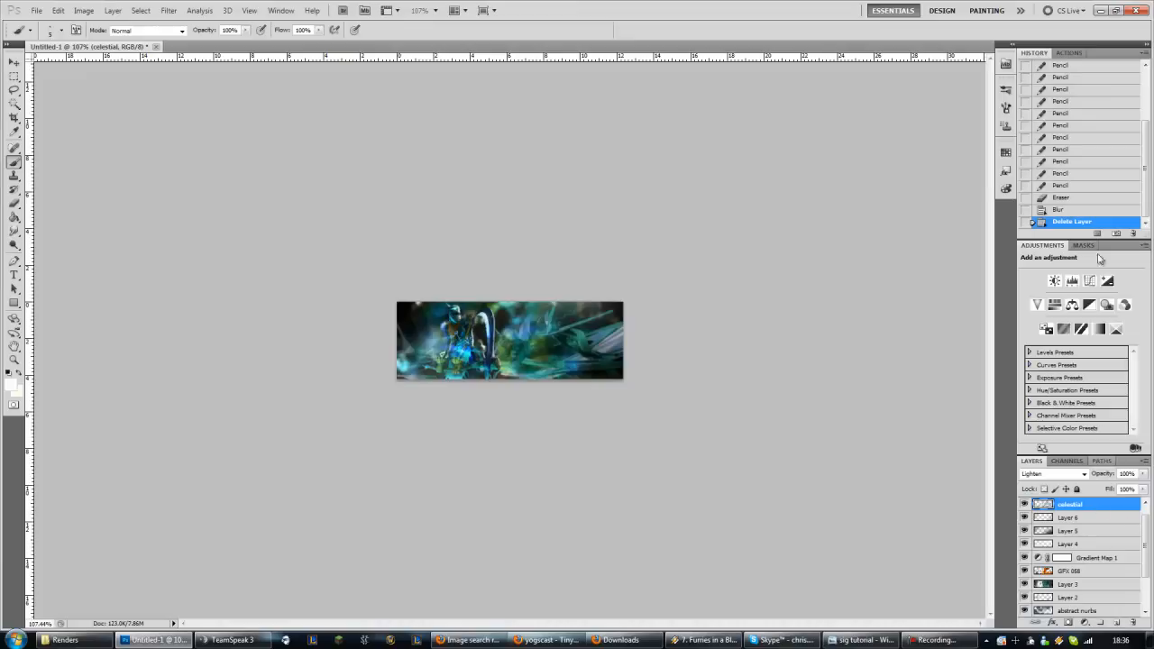
key("ctrl+z")
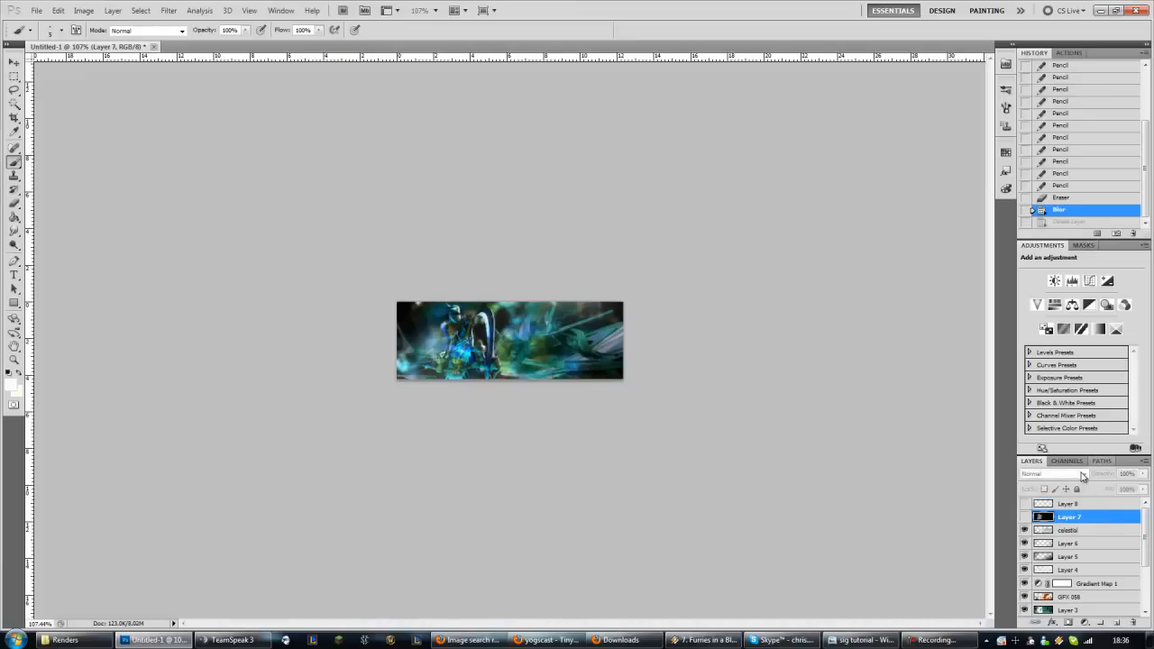
- Make Layer 7 visible in Normal blend mode and fill it with black at 100% opacity
left_click(1024, 517)
left_click(1085, 473)
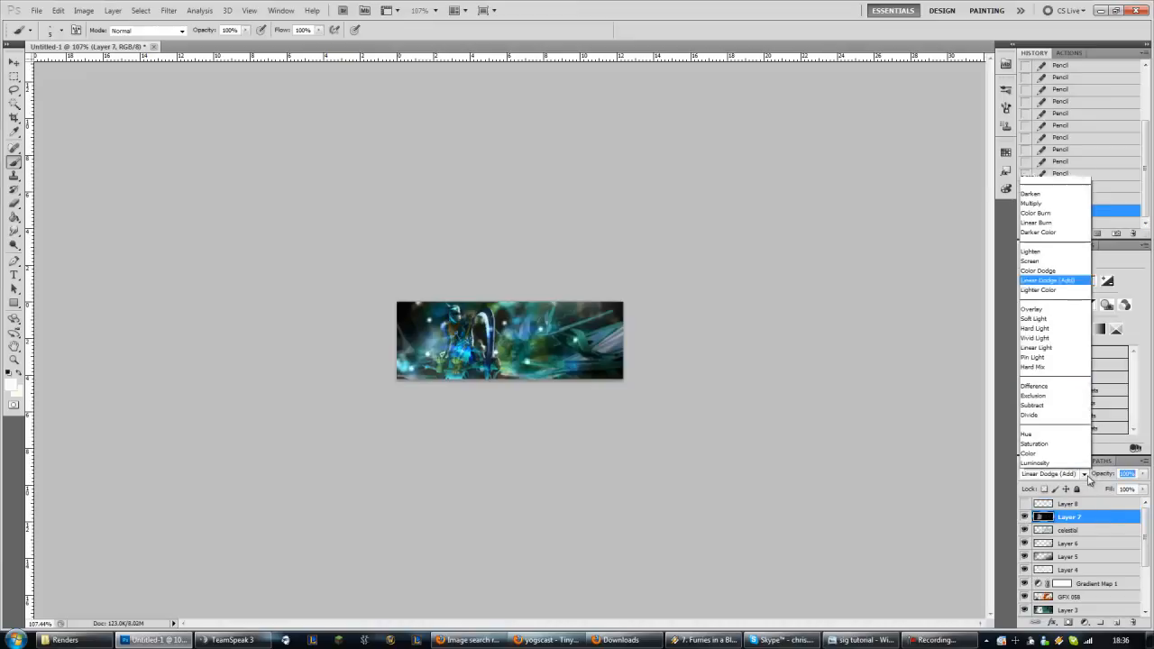
left_click(1074, 171)
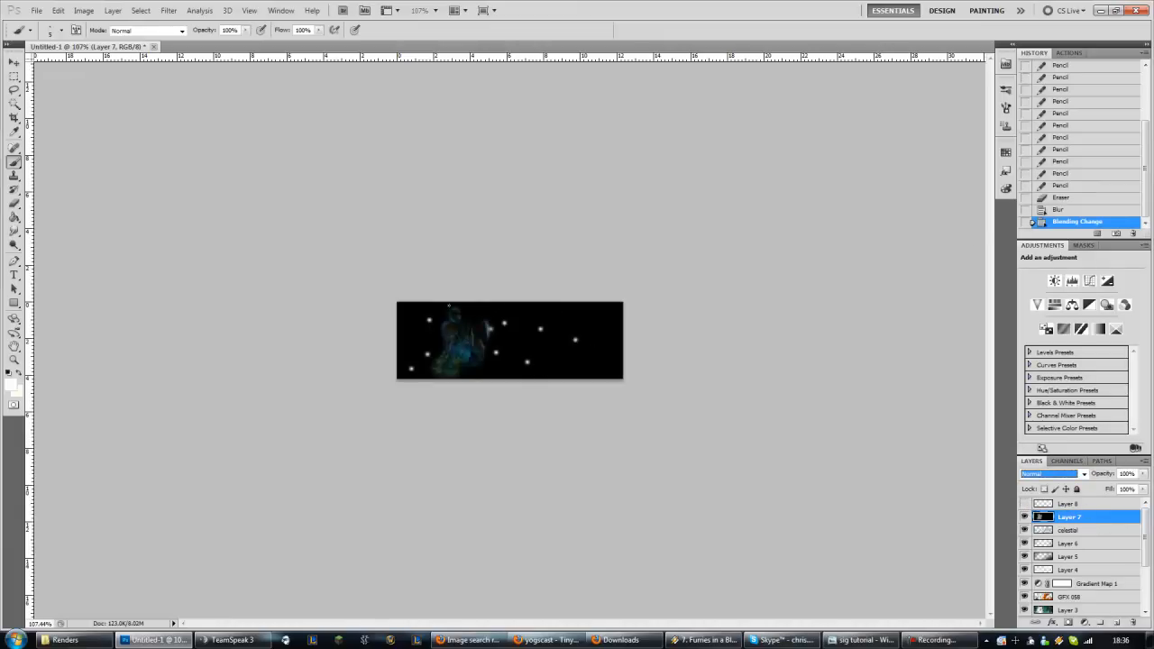
left_click(58, 10)
left_click(89, 183)
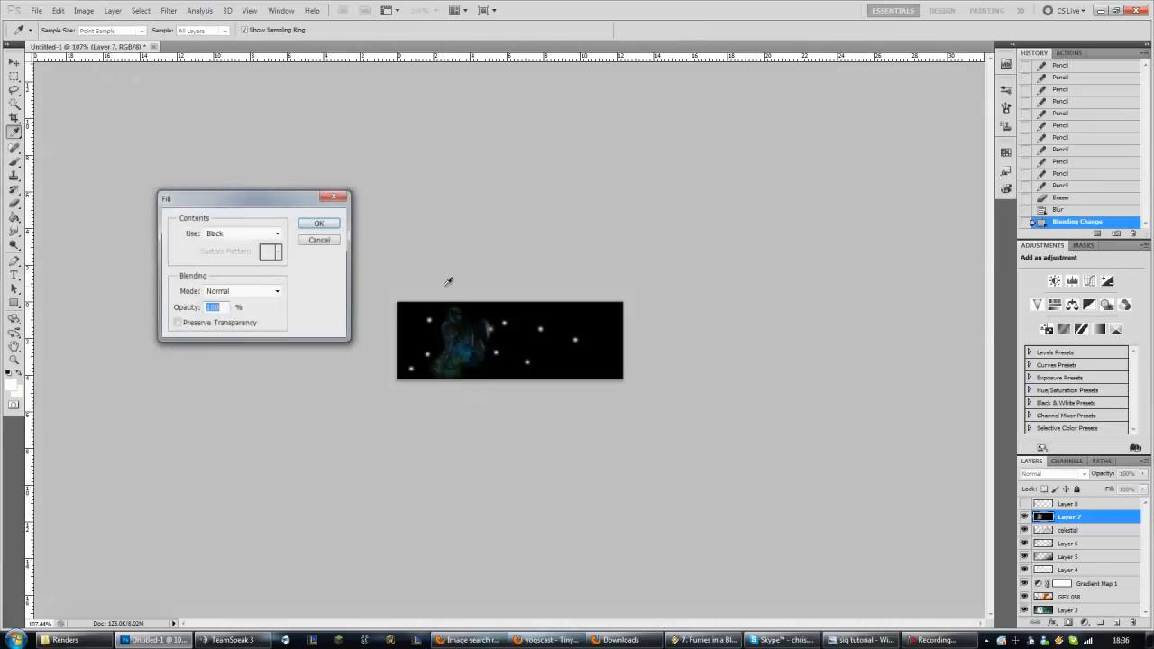
left_click(311, 223)
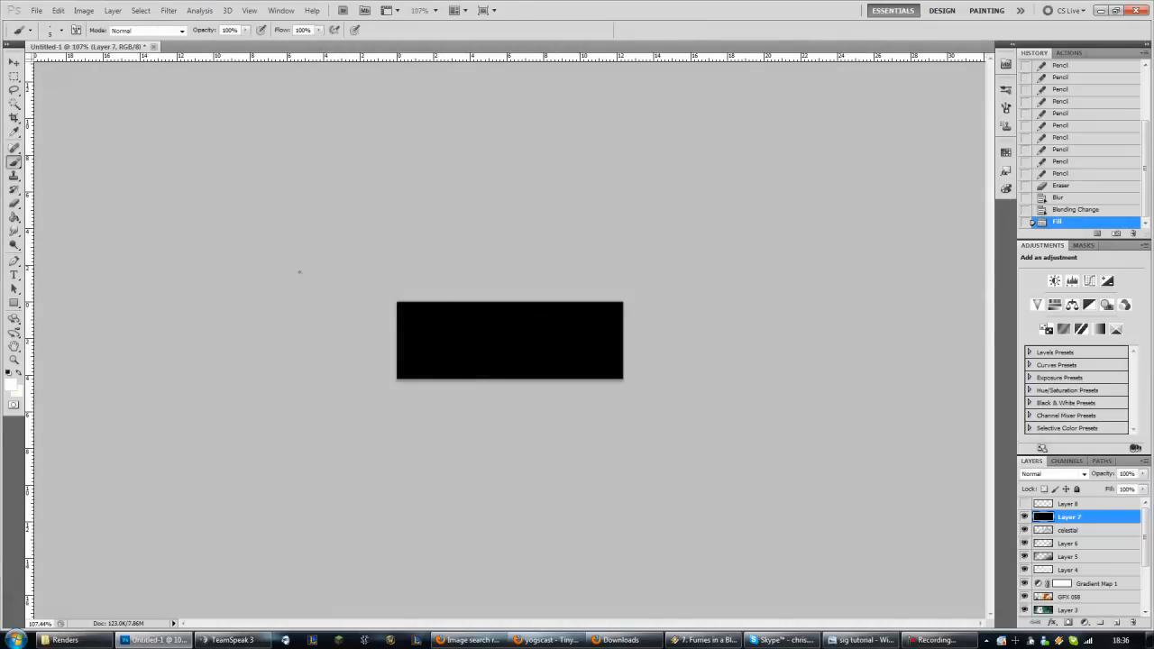
- Scatter small white dots across the black layer with a soft 3 px brush
right_click(522, 338)
left_click_drag(638, 352, 588, 354)
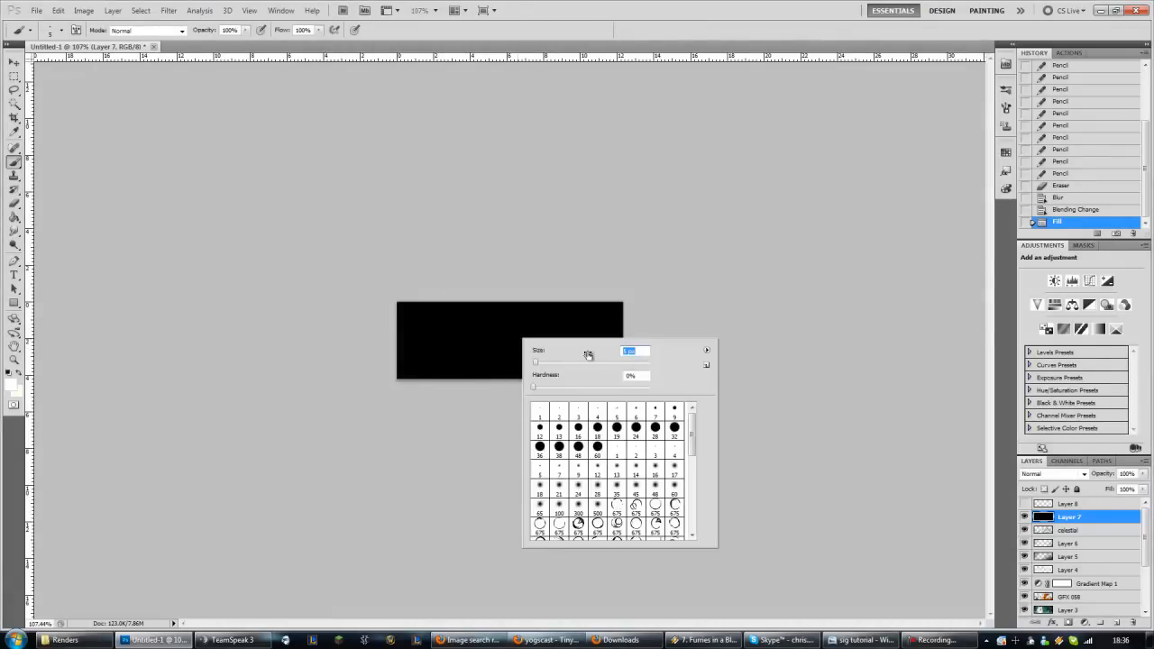
type("3")
left_click(569, 31)
left_click(412, 332)
left_click(458, 328)
left_click(488, 324)
left_click(476, 346)
left_click(525, 337)
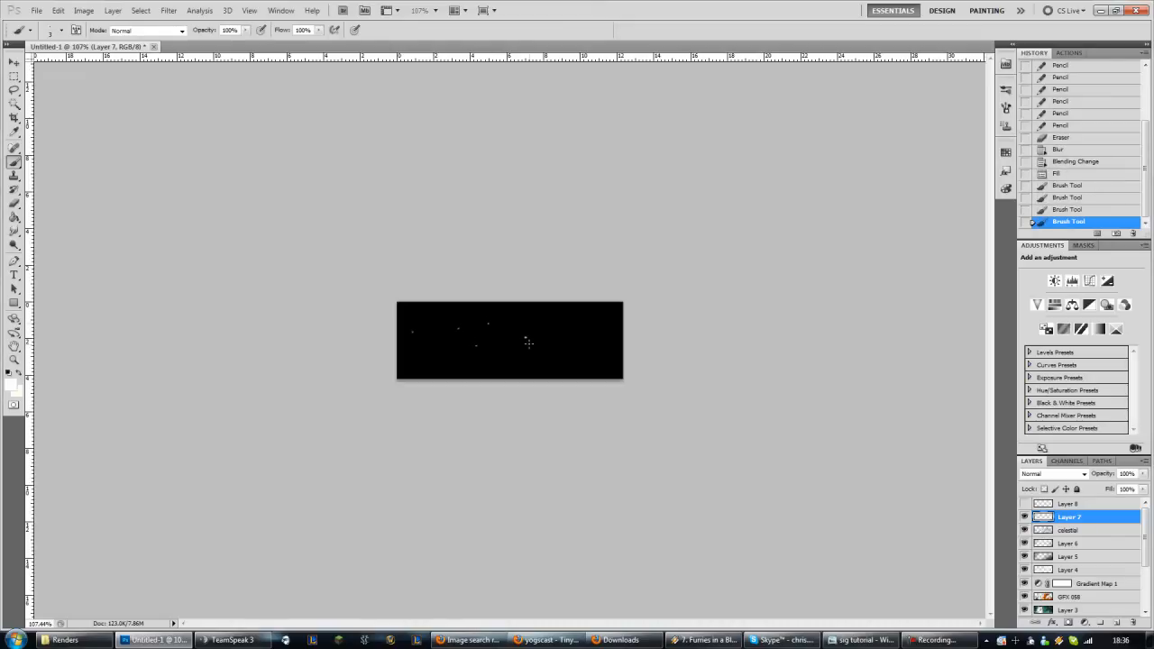
left_click(558, 331)
left_click(531, 352)
left_click(433, 358)
left_click(565, 351)
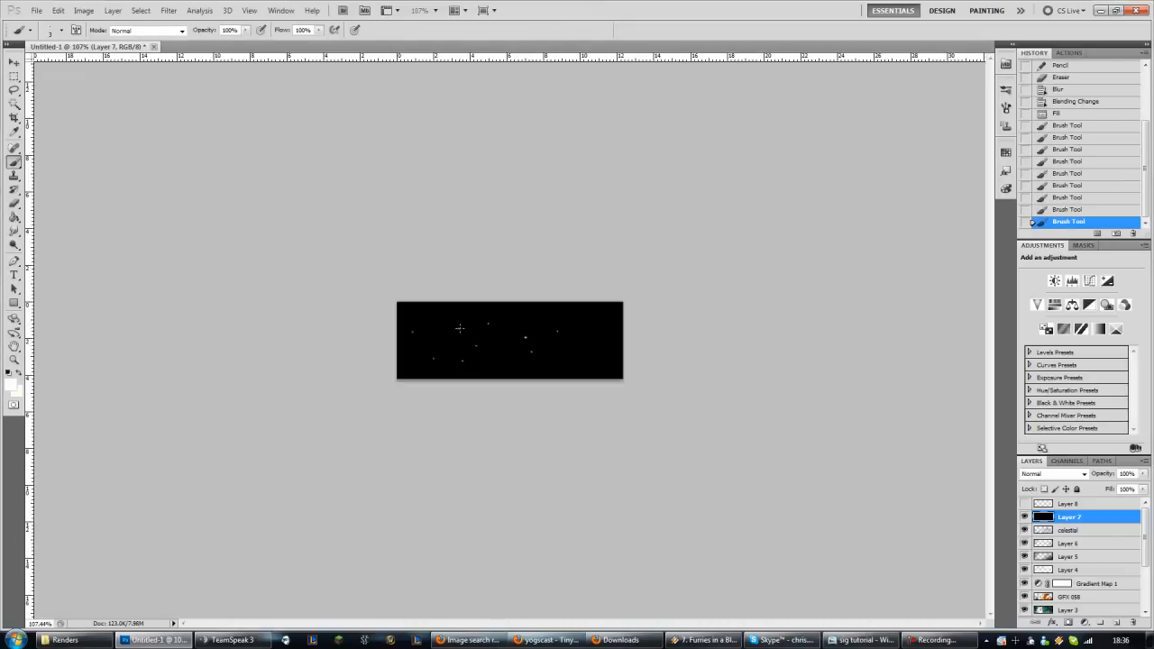
left_click(474, 320)
- Add a few medium white dots near the upper and lower edges of the black layer with a 5 px brush
right_click(535, 327)
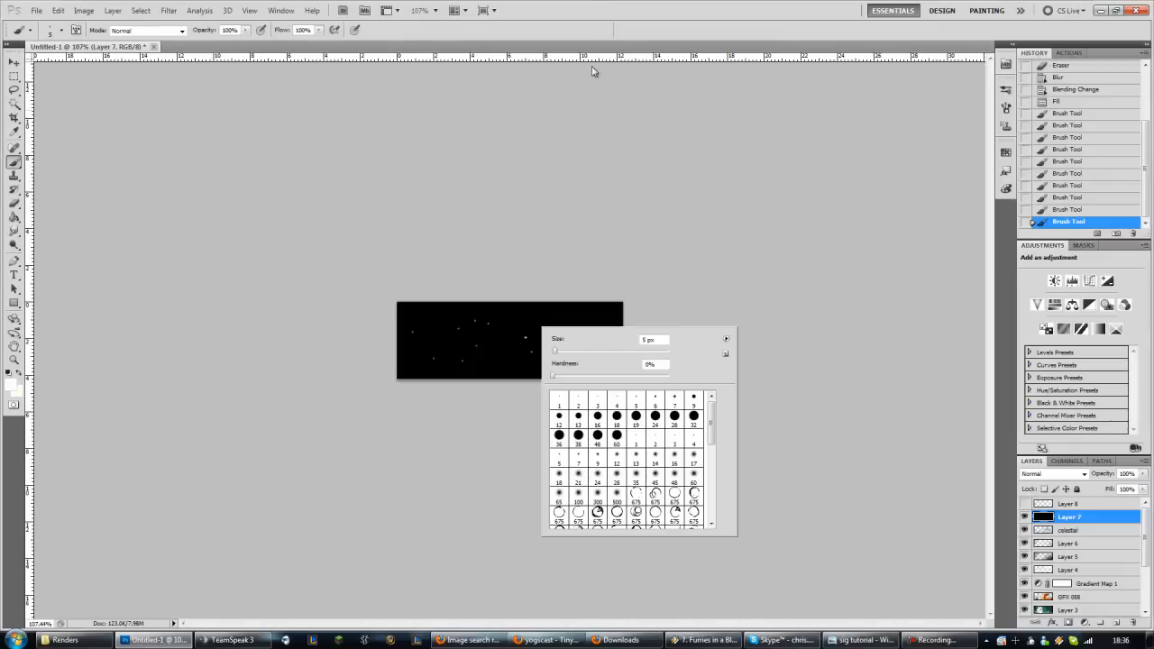
left_click(596, 30)
left_click(421, 312)
left_click(478, 315)
left_click(535, 315)
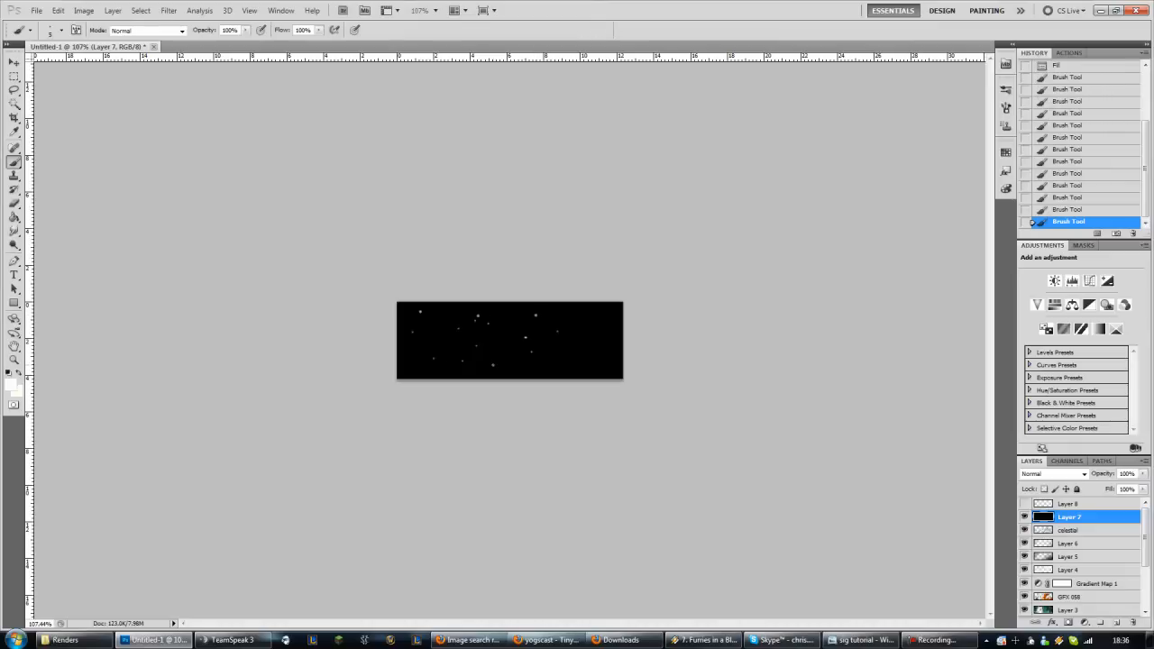
left_click(493, 365)
left_click(444, 359)
- Paint larger glowing dots near both sides of the black layer with a 9 px brush
right_click(521, 388)
left_click_drag(661, 359, 624, 367)
type("9")
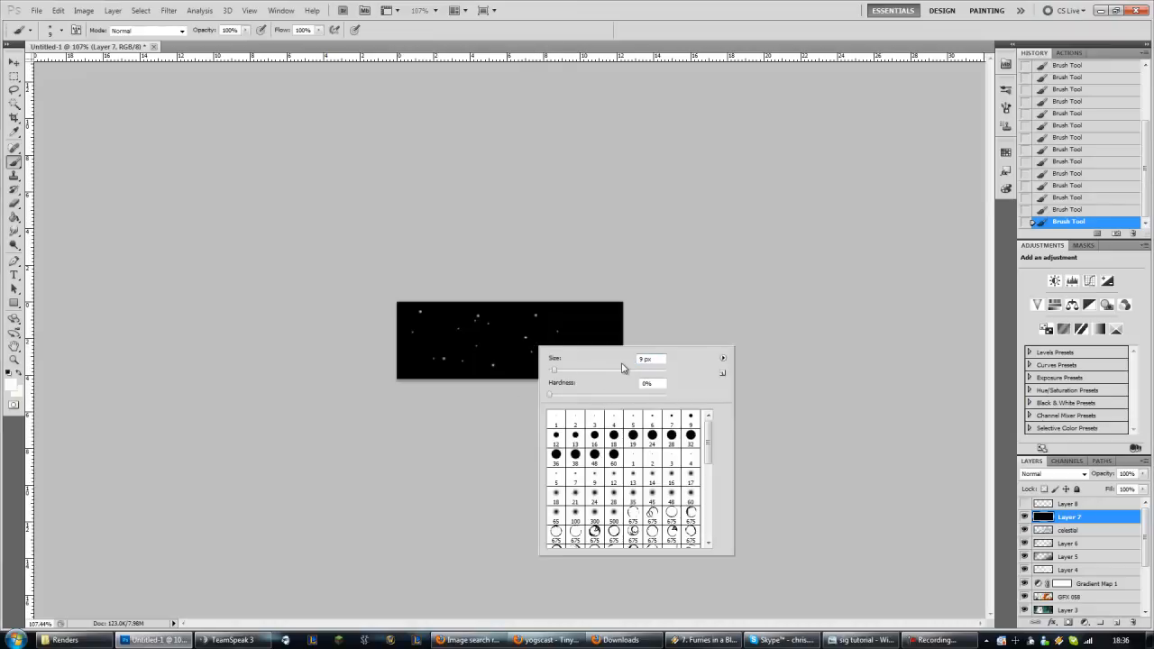
left_click(579, 28)
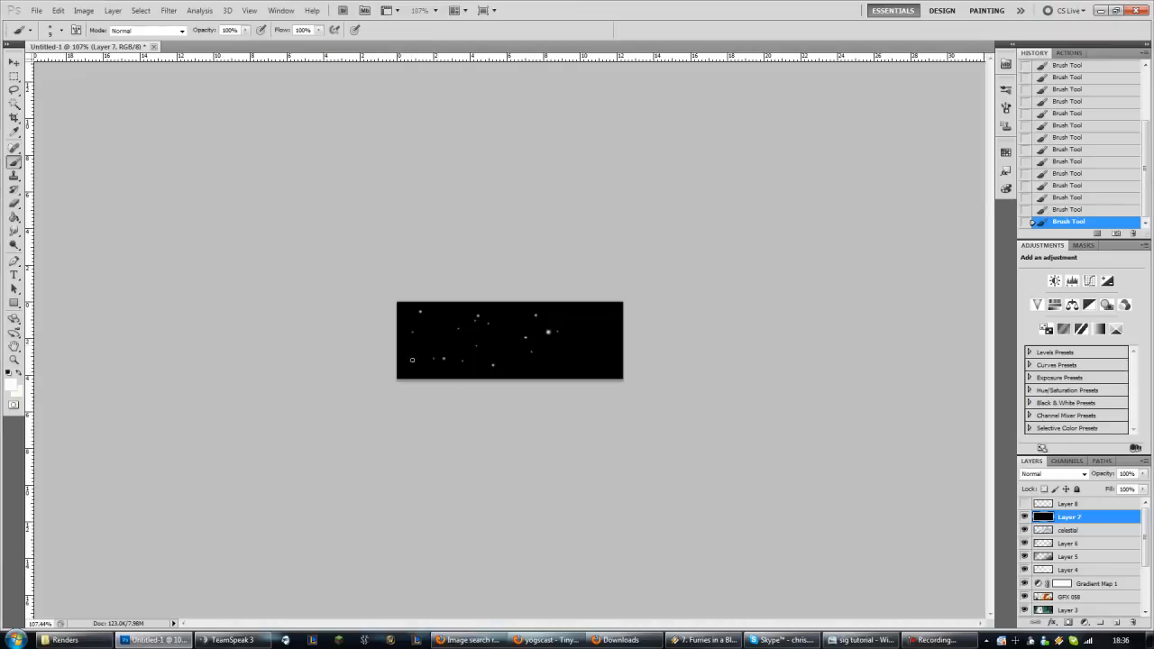
left_click(413, 343)
- Preview the dotted layer in Linear Dodge (Add) and return its blend mode to Normal
left_click(1073, 474)
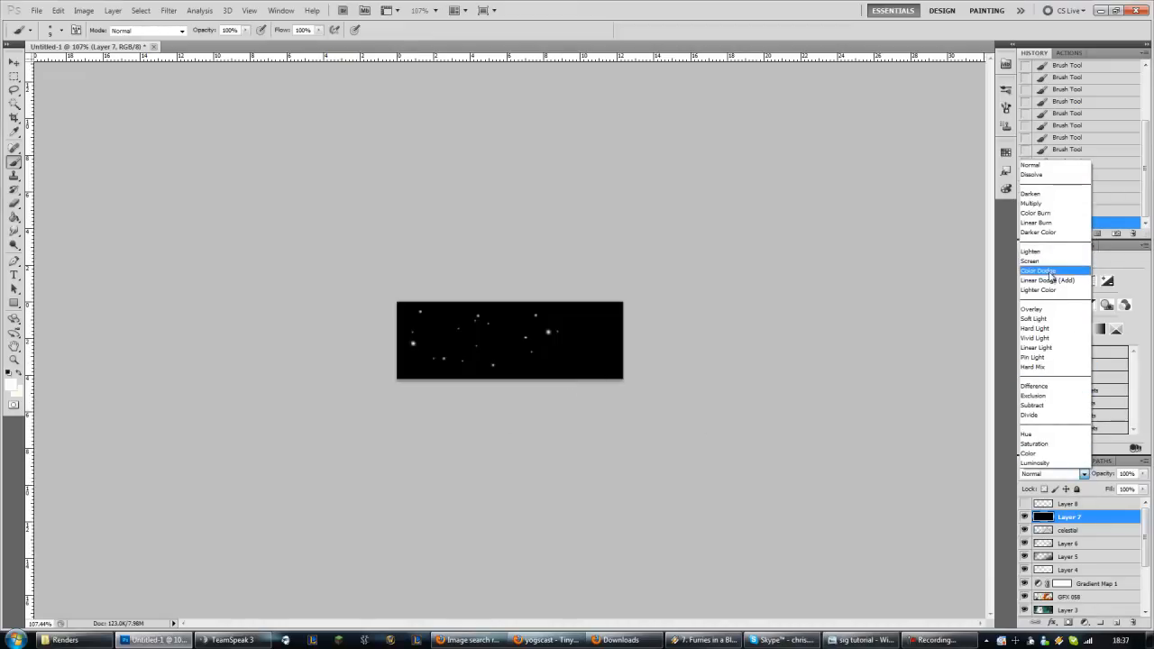
left_click(1046, 281)
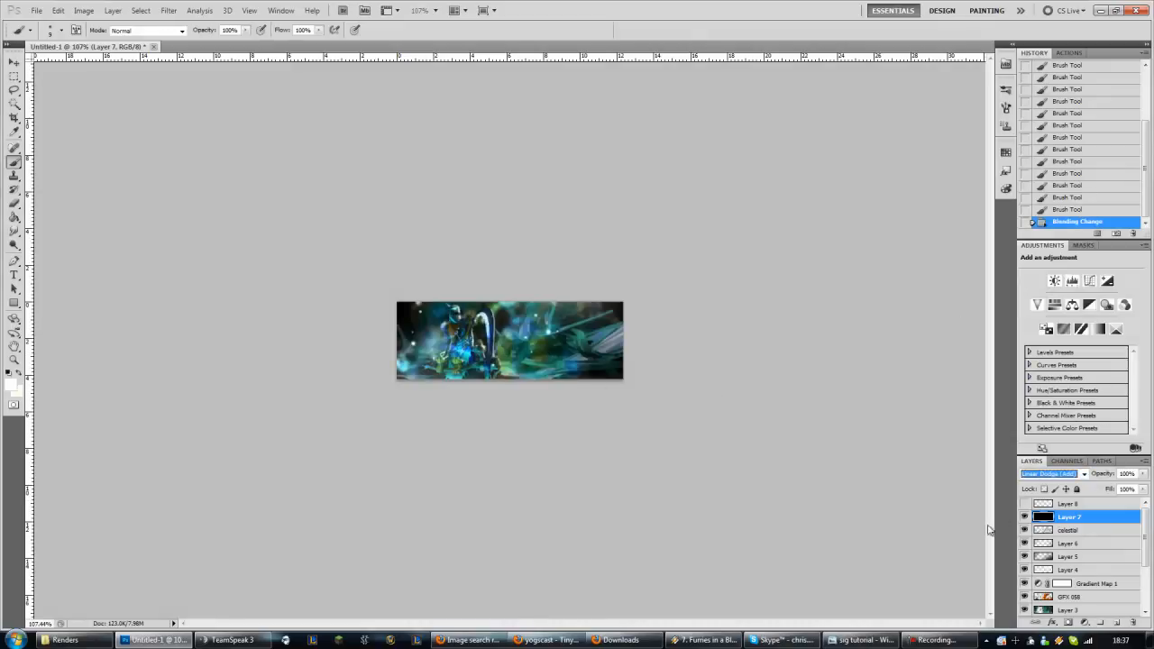
left_click(1078, 475)
left_click(1042, 169)
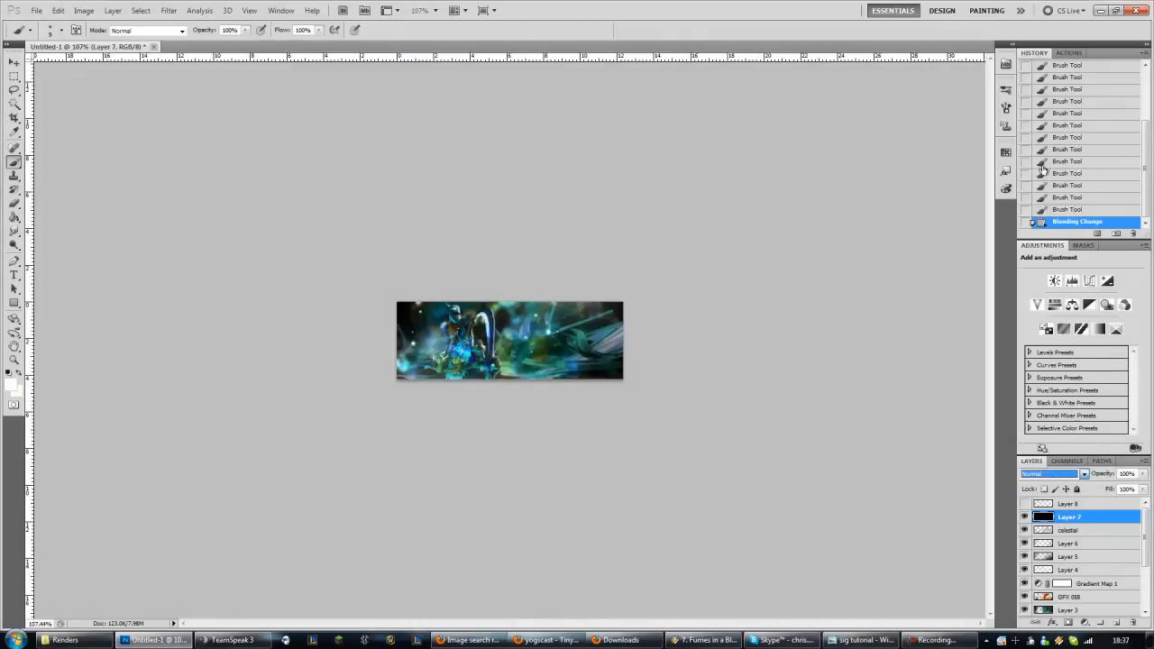
- Scatter more tiny white dots through the middle of the black layer with a 3 px brush
right_click(501, 346)
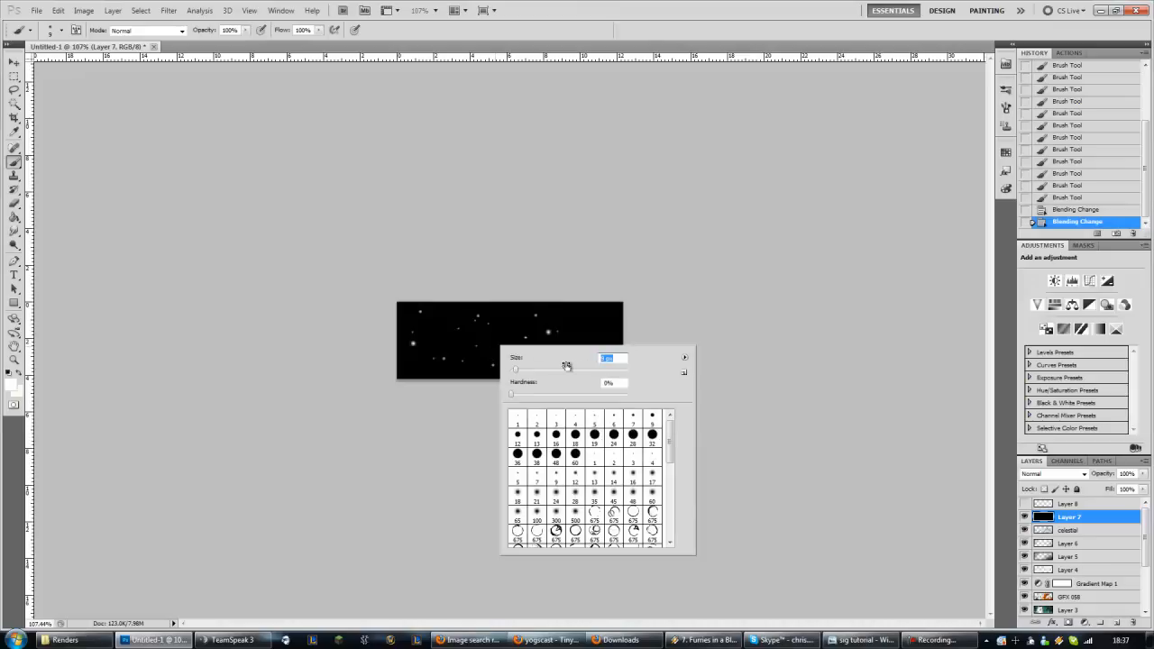
left_click(611, 38)
left_click(534, 346)
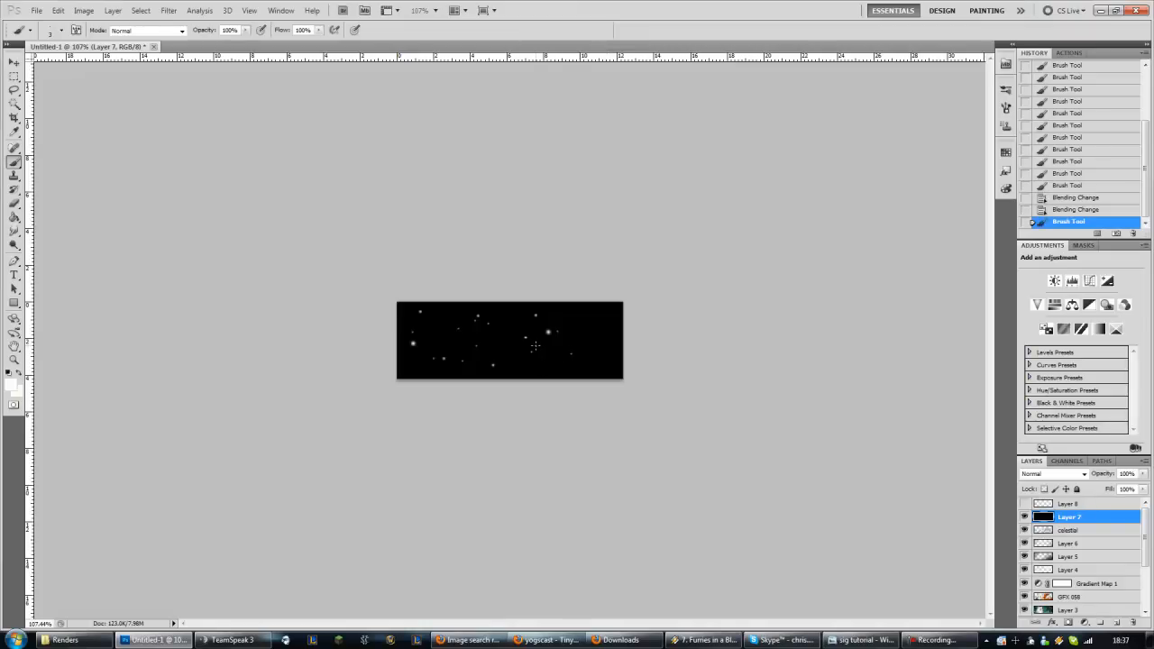
left_click(523, 364)
left_click(485, 340)
left_click(500, 312)
left_click(504, 310)
left_click(503, 339)
left_click(483, 360)
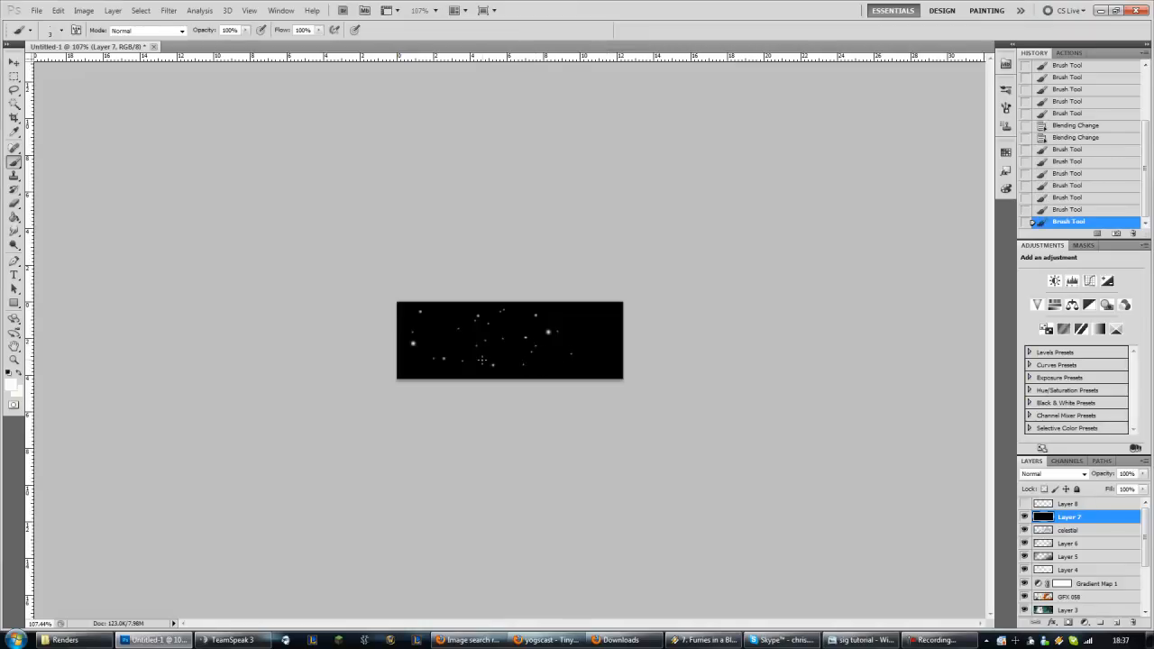
left_click(473, 368)
left_click(479, 325)
left_click(481, 304)
left_click(456, 310)
left_click(496, 340)
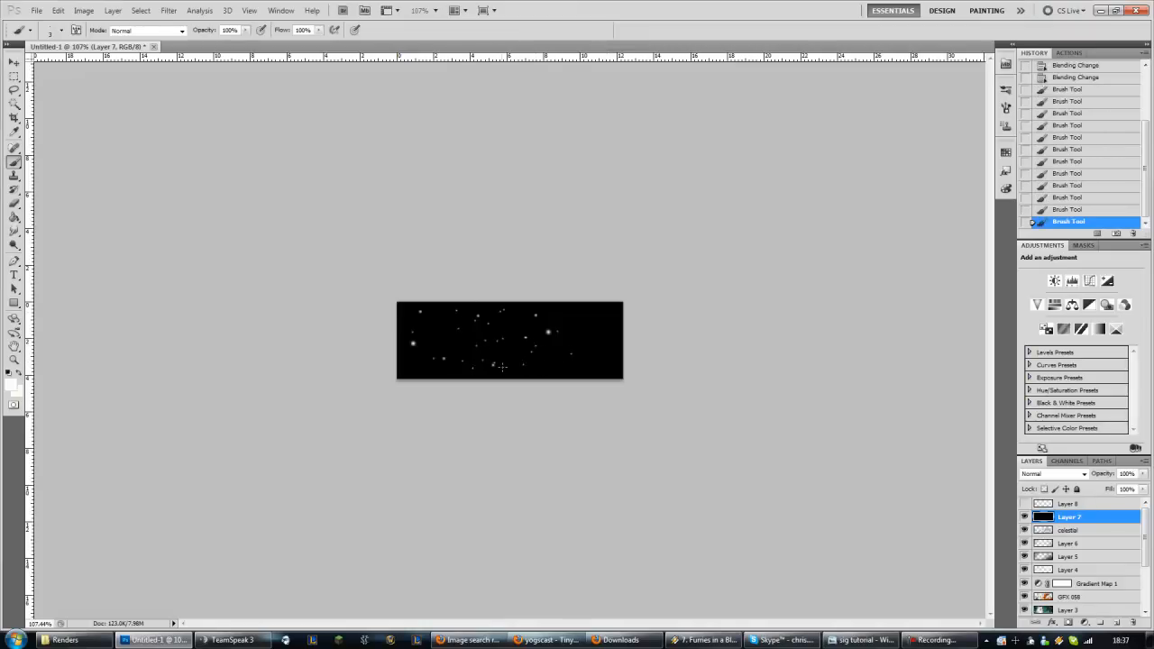
left_click(503, 367)
- Add a few 5 px white dots to the black layer and set its blend mode to Linear Dodge (Add)
right_click(525, 339)
left_click_drag(642, 353, 613, 358)
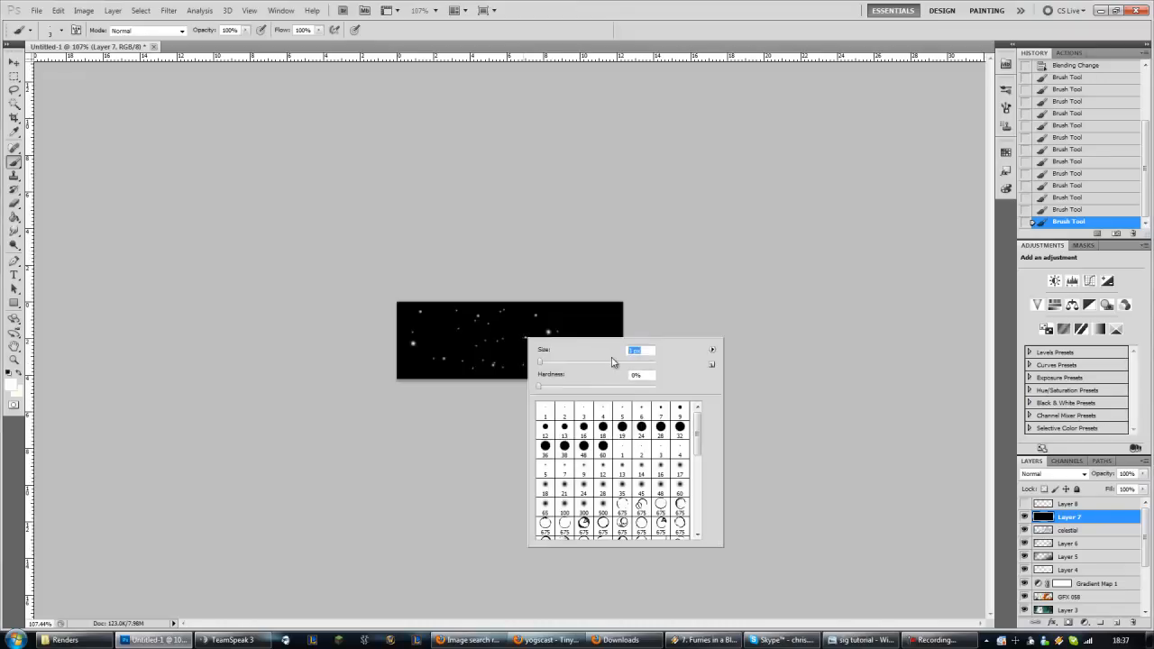
type("5")
left_click(520, 318)
left_click(494, 355)
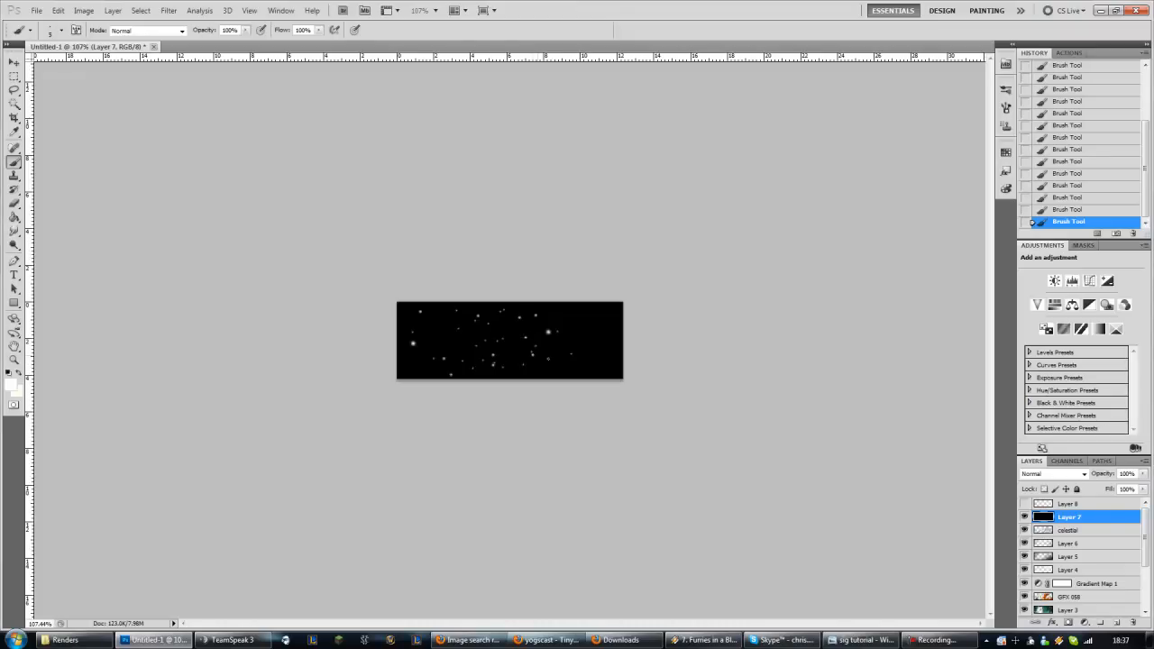
left_click(1083, 474)
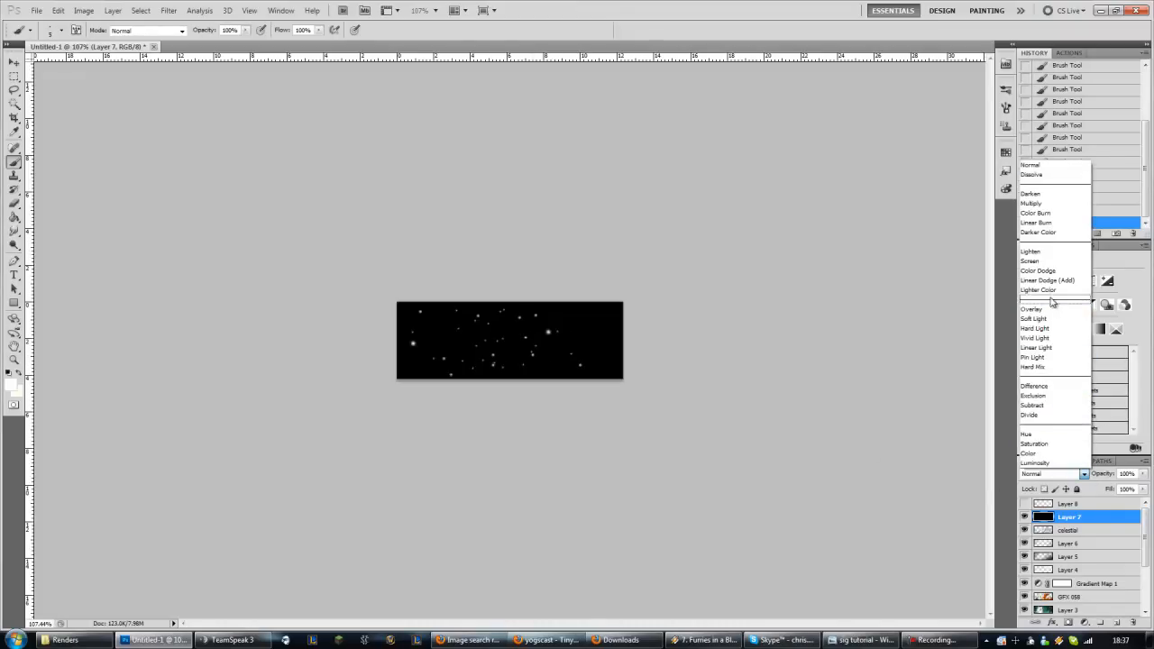
left_click(1046, 281)
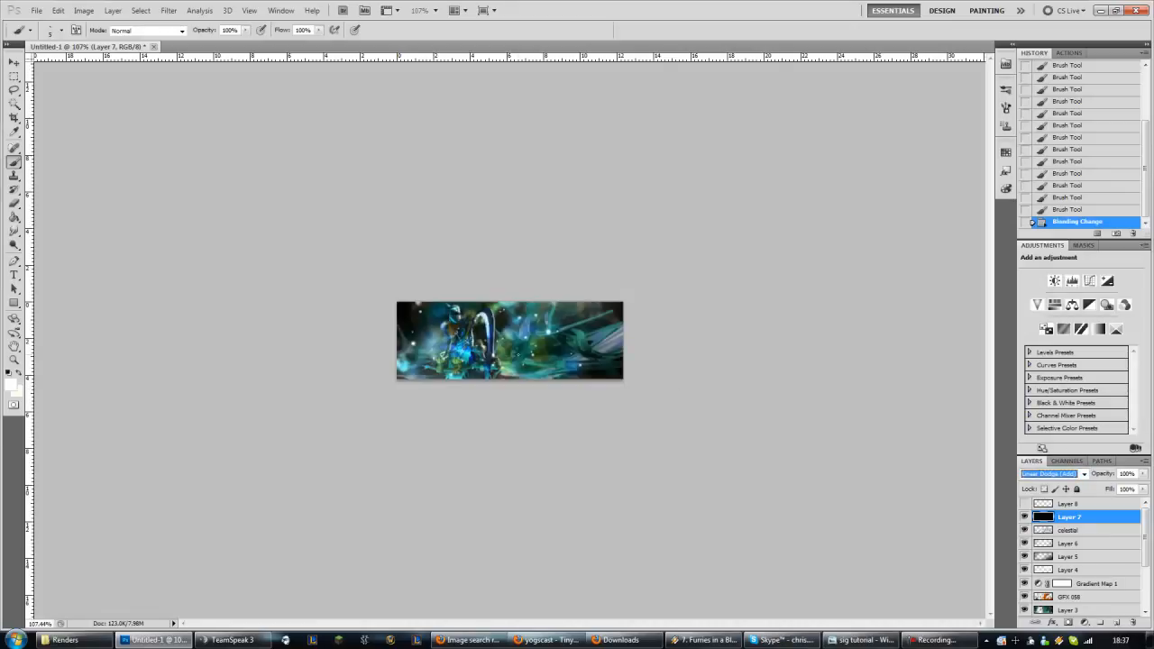
- Erase the light dots covering the figure on Layer 7 with a soft 25 px eraser and apply the Blur filter to the layer
left_click(14, 203)
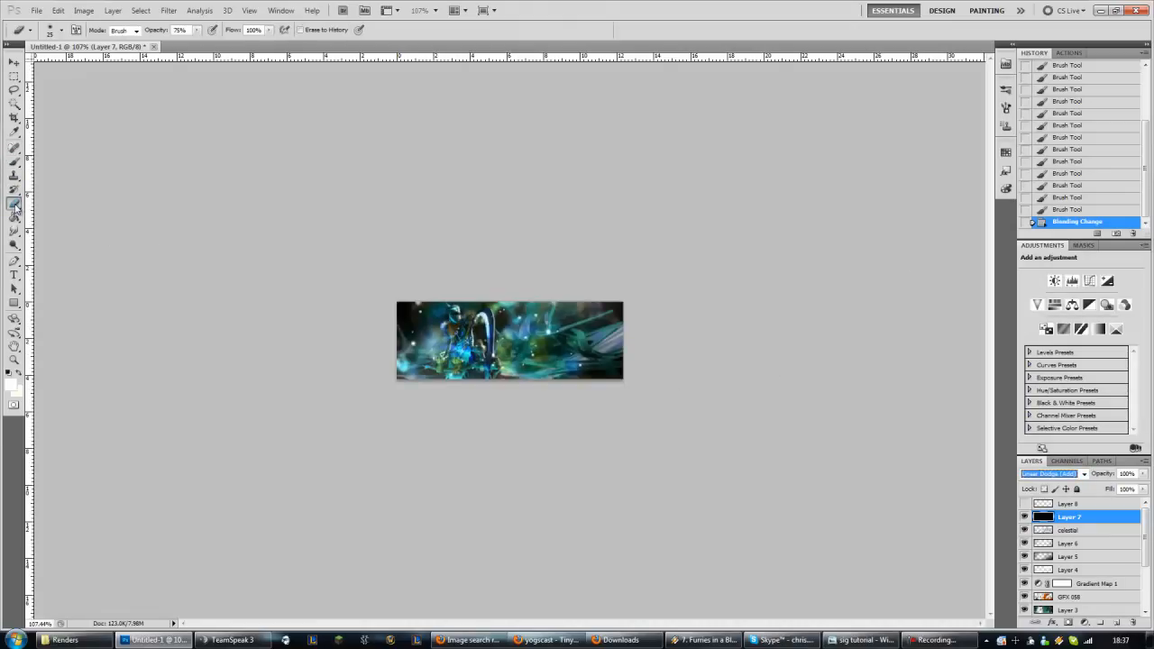
right_click(454, 336)
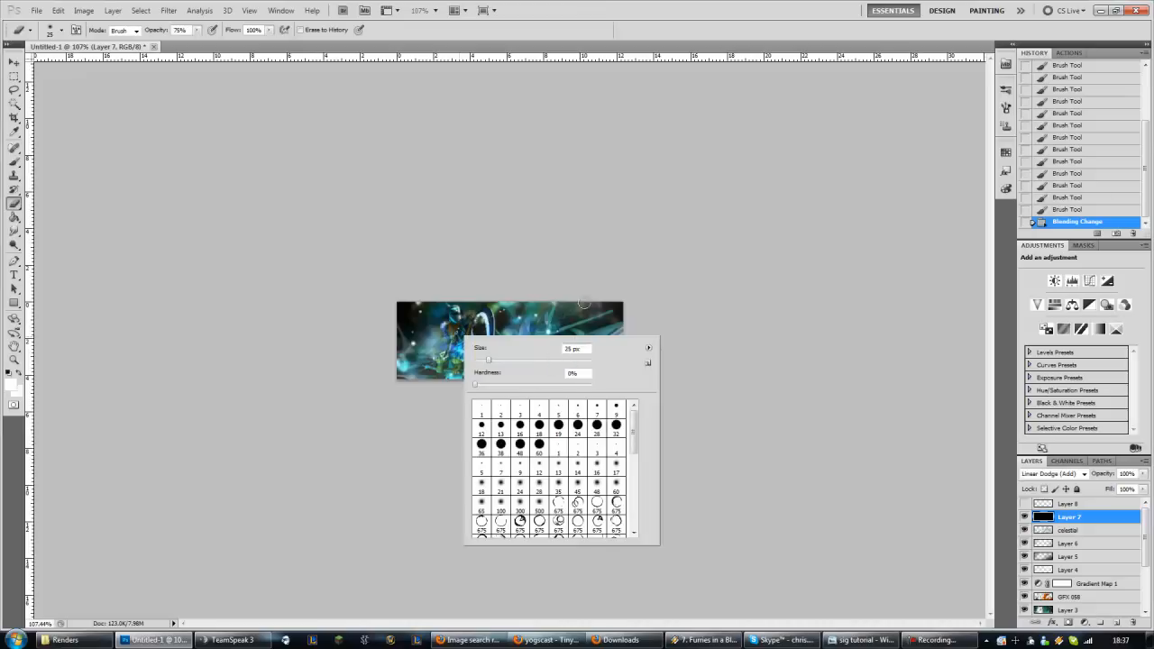
left_click(599, 35)
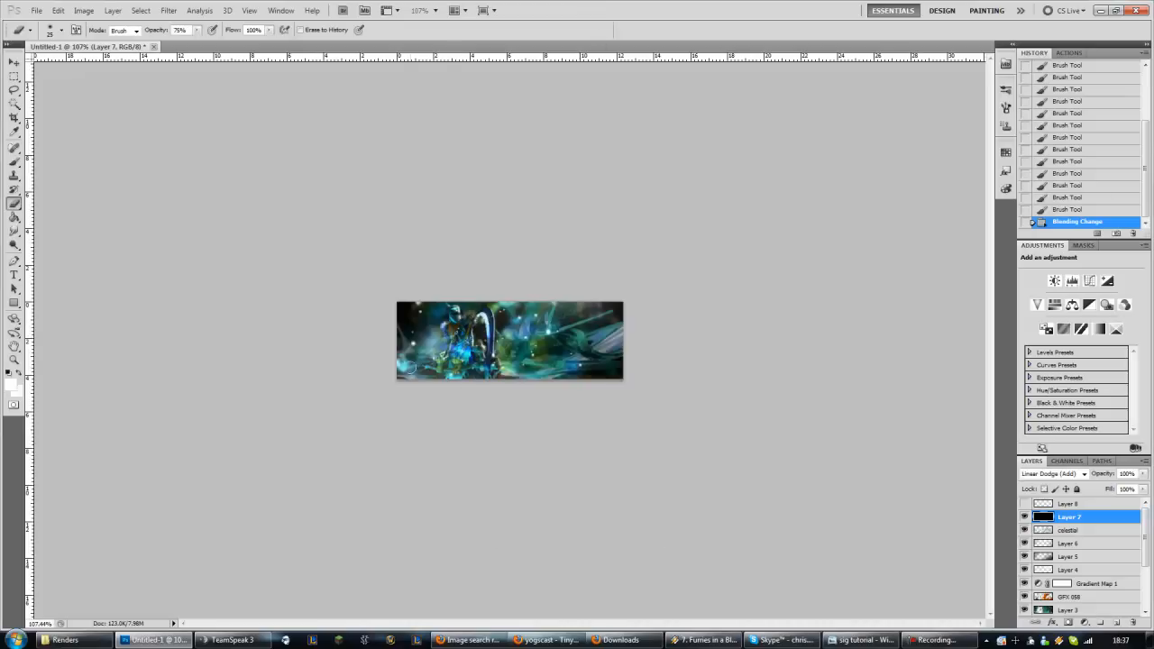
left_click(453, 316)
left_click(86, 11)
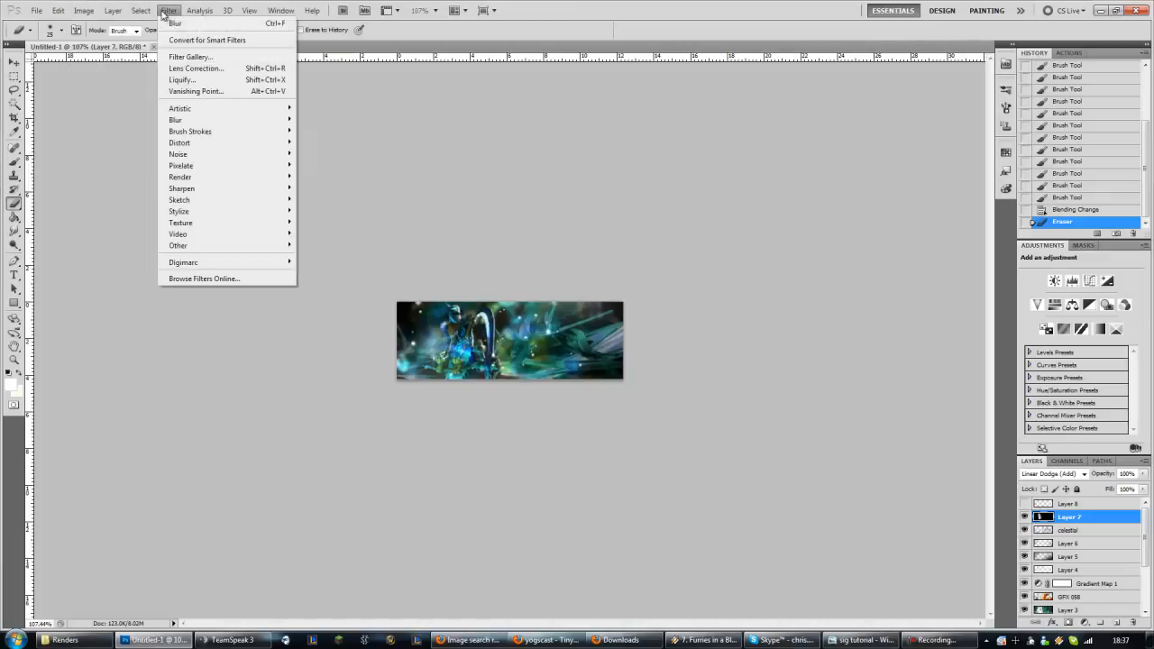
left_click(176, 24)
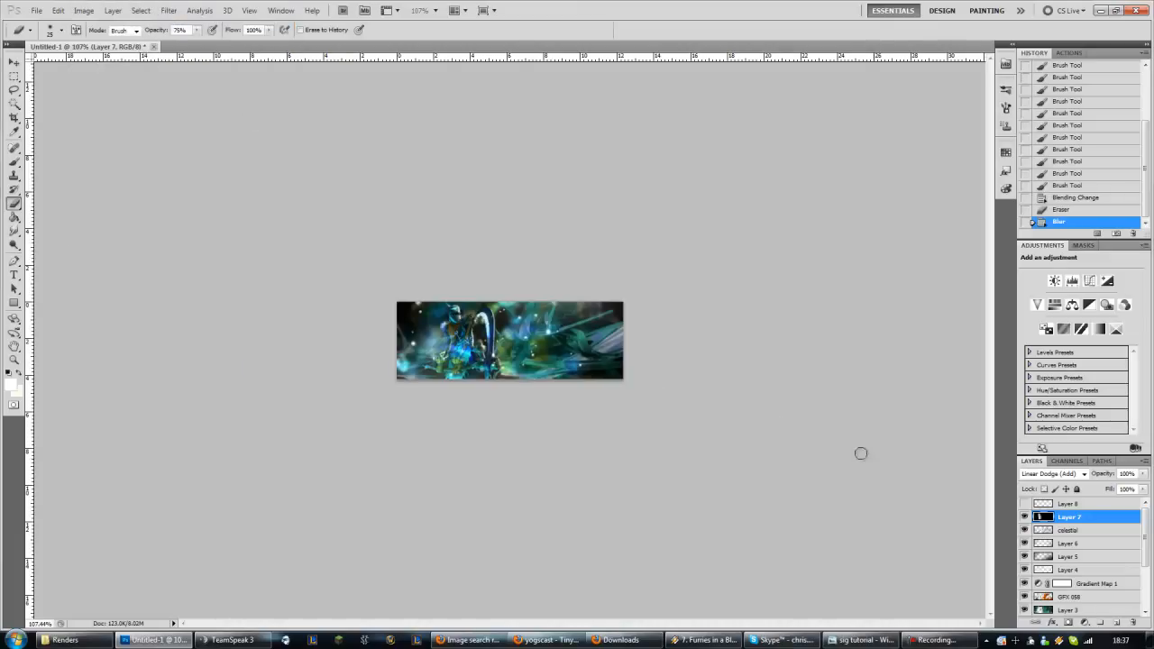
- Show the hidden Layer 8 and delete it
left_click(1024, 503)
left_click(1091, 507)
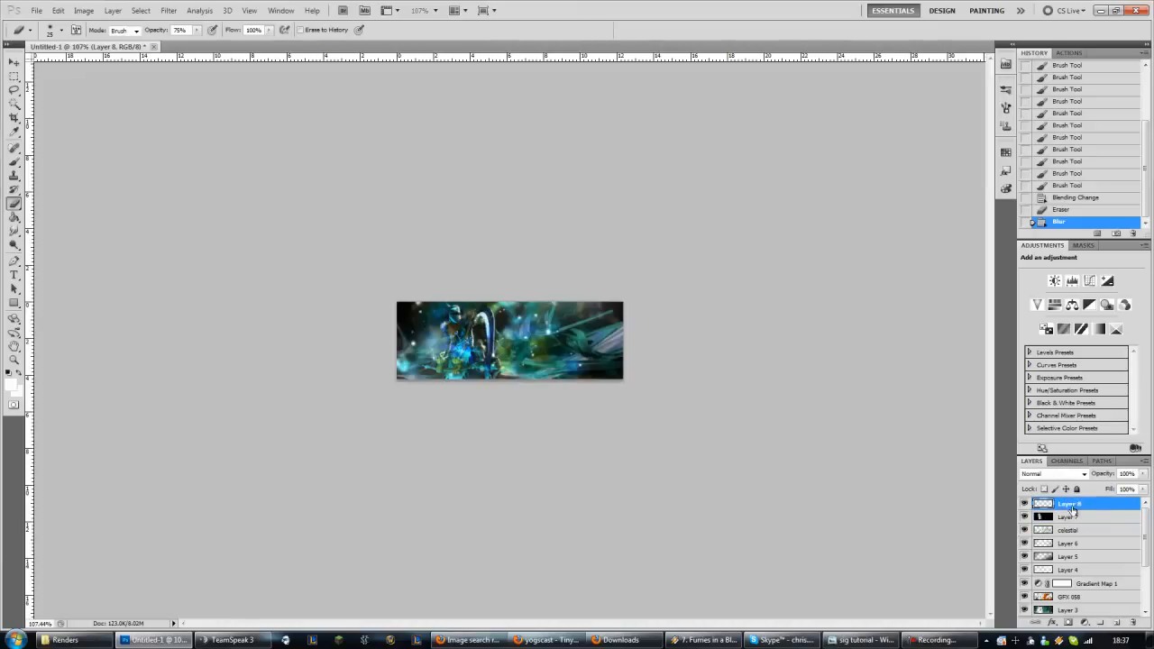
left_click_drag(1091, 511, 1133, 622)
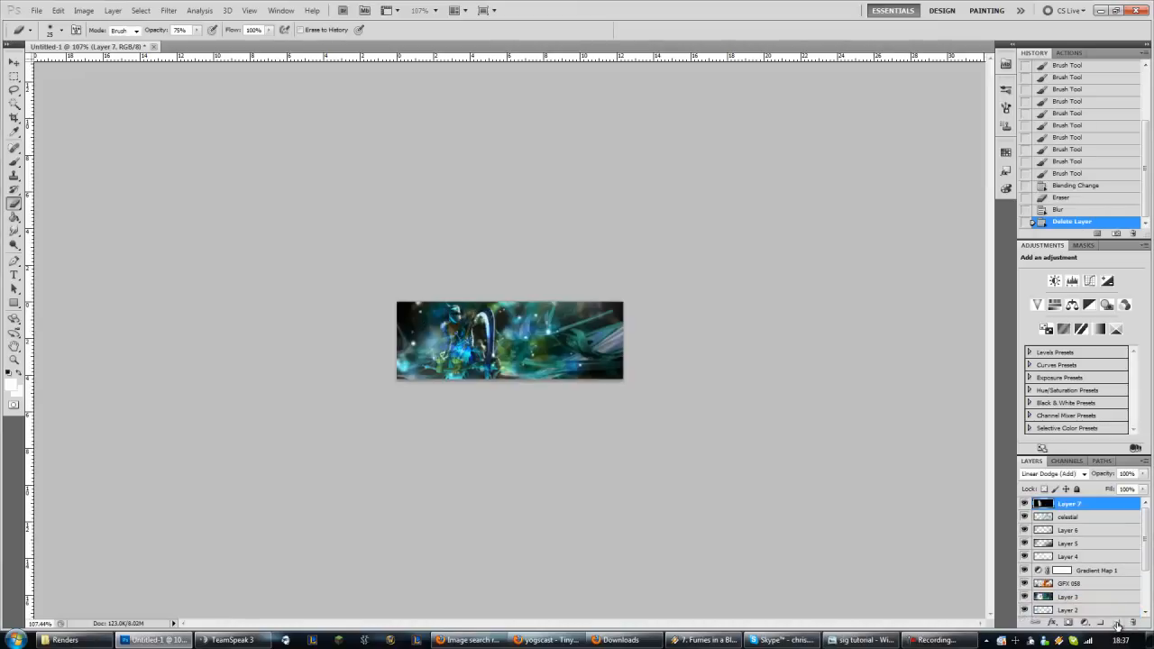
- On a new layer, draw a trail of tiny white dots around the figure and scythe with a 1 px Pencil
left_click(1118, 623)
left_click(16, 161)
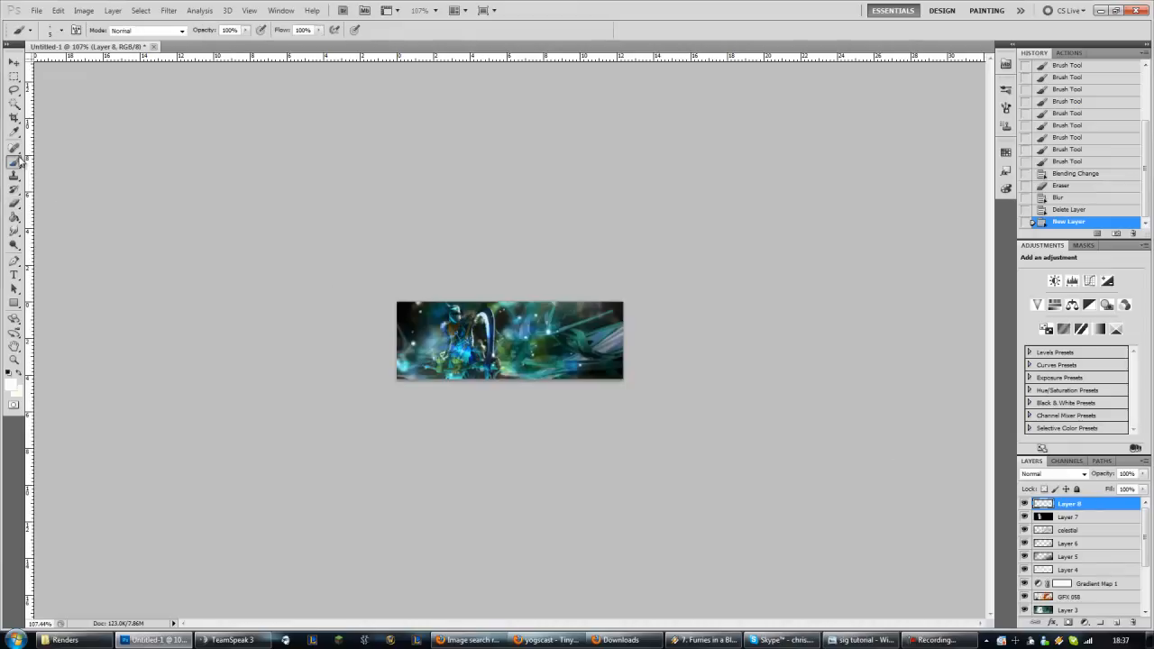
right_click(15, 162)
left_click(56, 174)
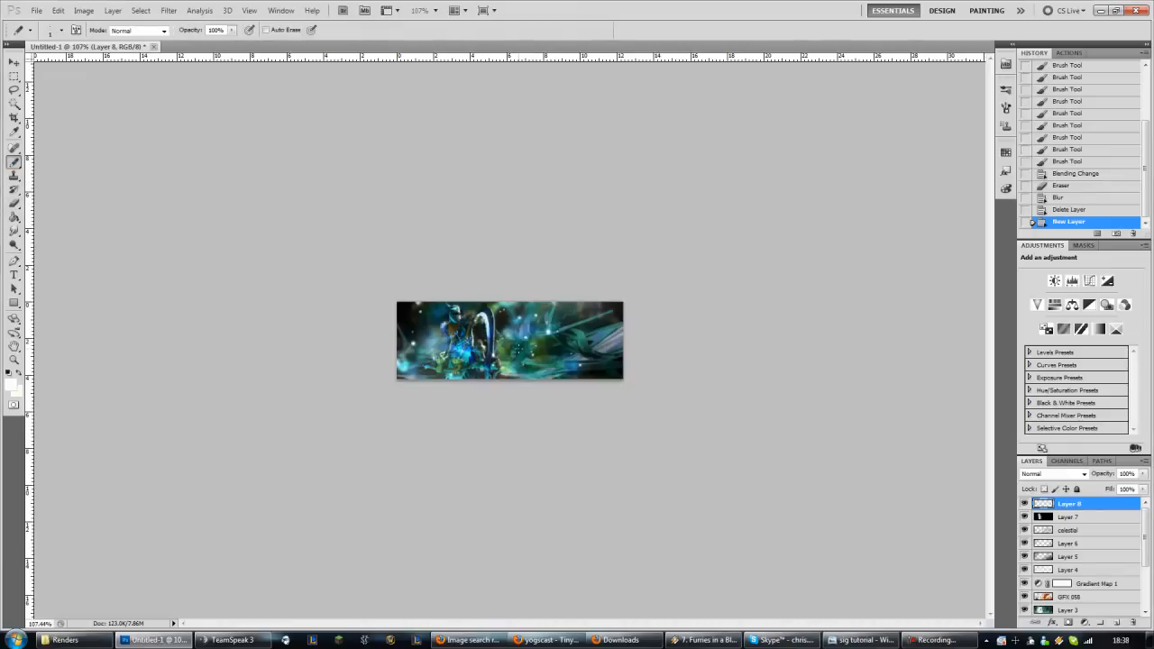
left_click(464, 326)
left_click(464, 333)
left_click(464, 341)
left_click(467, 348)
left_click(469, 355)
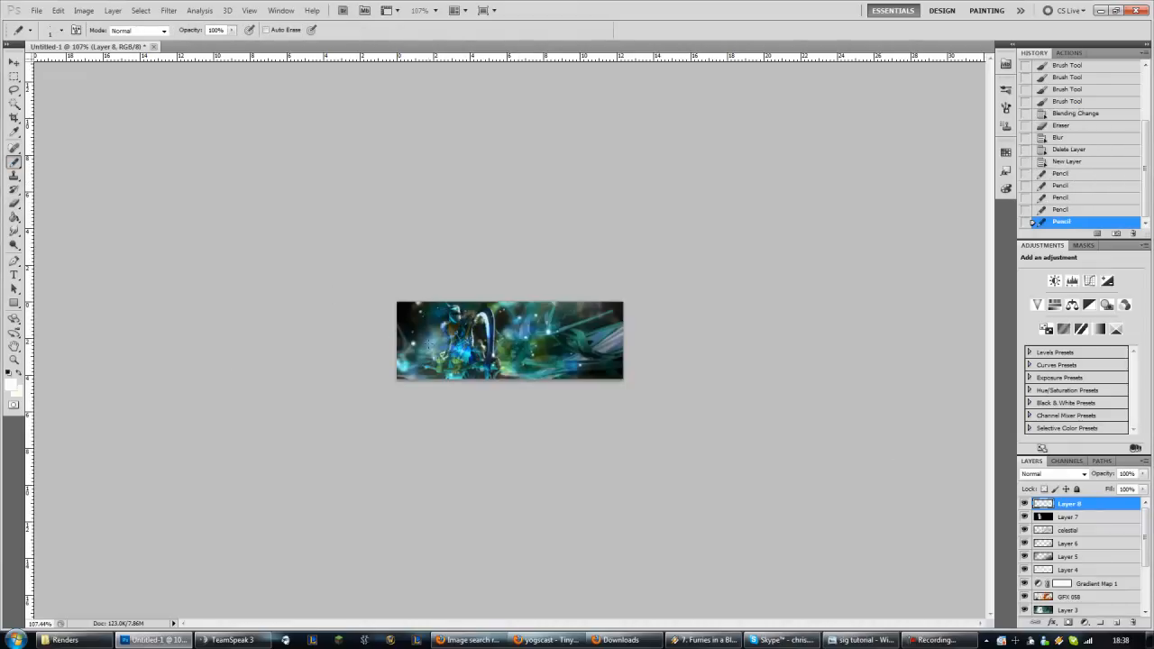
left_click(472, 361)
left_click(476, 367)
left_click(482, 365)
left_click(493, 363)
left_click(506, 359)
left_click(514, 356)
left_click(520, 352)
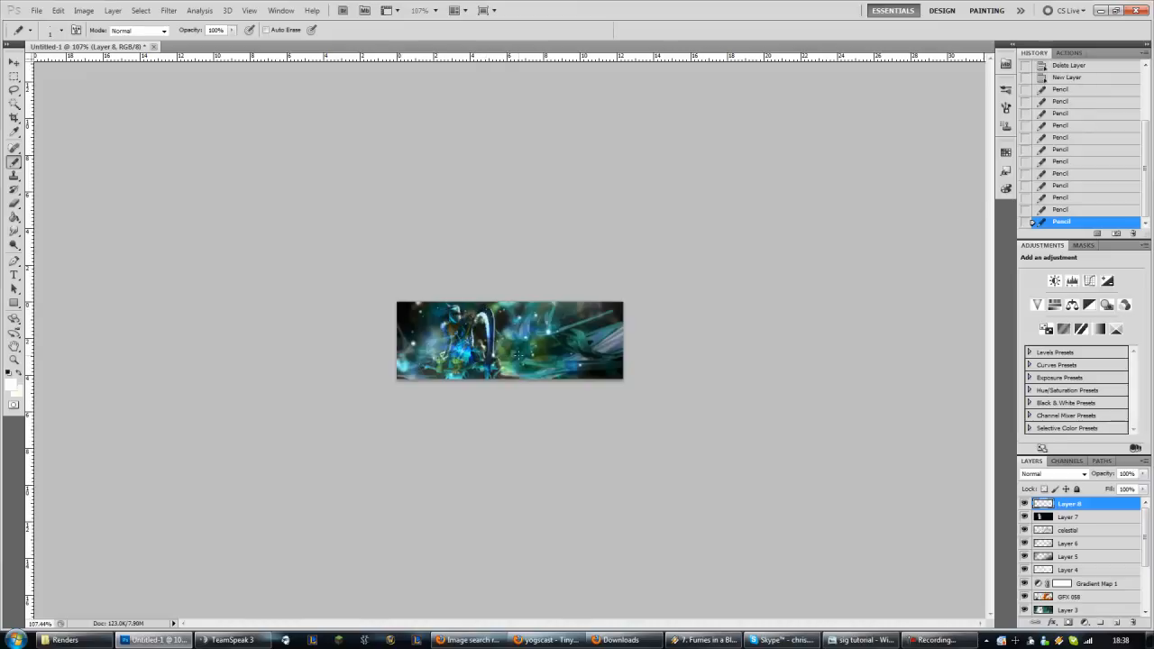
left_click(525, 347)
left_click(525, 342)
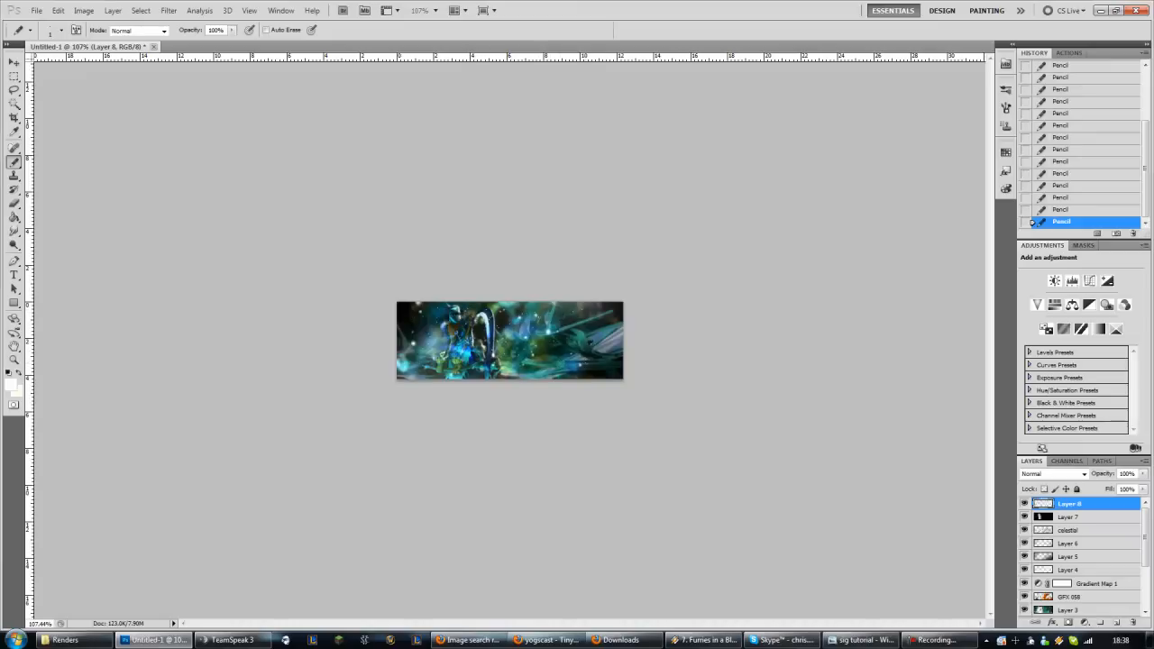
left_click(482, 352)
- Fade parts of the pencil dot trail over the figure and scythe using the 25 px eraser at 75% opacity
left_click(15, 204)
mouse_move(483, 339)
left_mouse_down()
mouse_move(450, 341)
mouse_move(473, 332)
mouse_move(488, 292)
mouse_move(670, 305)
left_mouse_up()
mouse_move(451, 356)
left_mouse_down()
mouse_move(427, 324)
mouse_move(603, 297)
mouse_move(389, 366)
left_mouse_up()
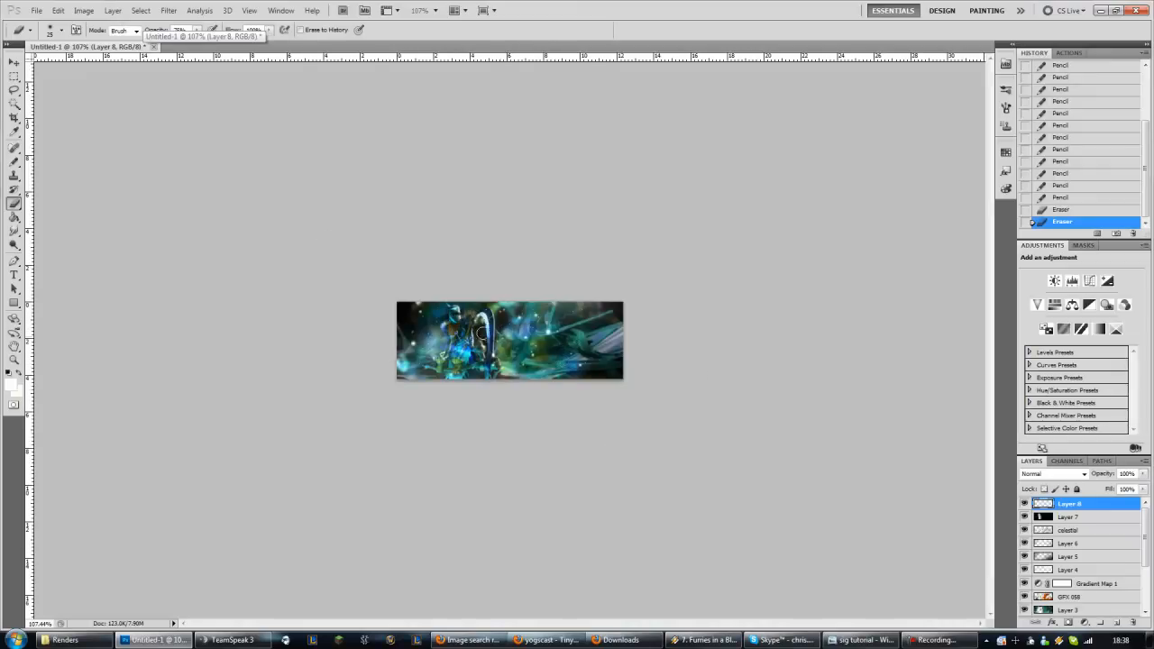
- Add a new layer and place the Bluey render from the Abstract 3D folder
left_click(1119, 623)
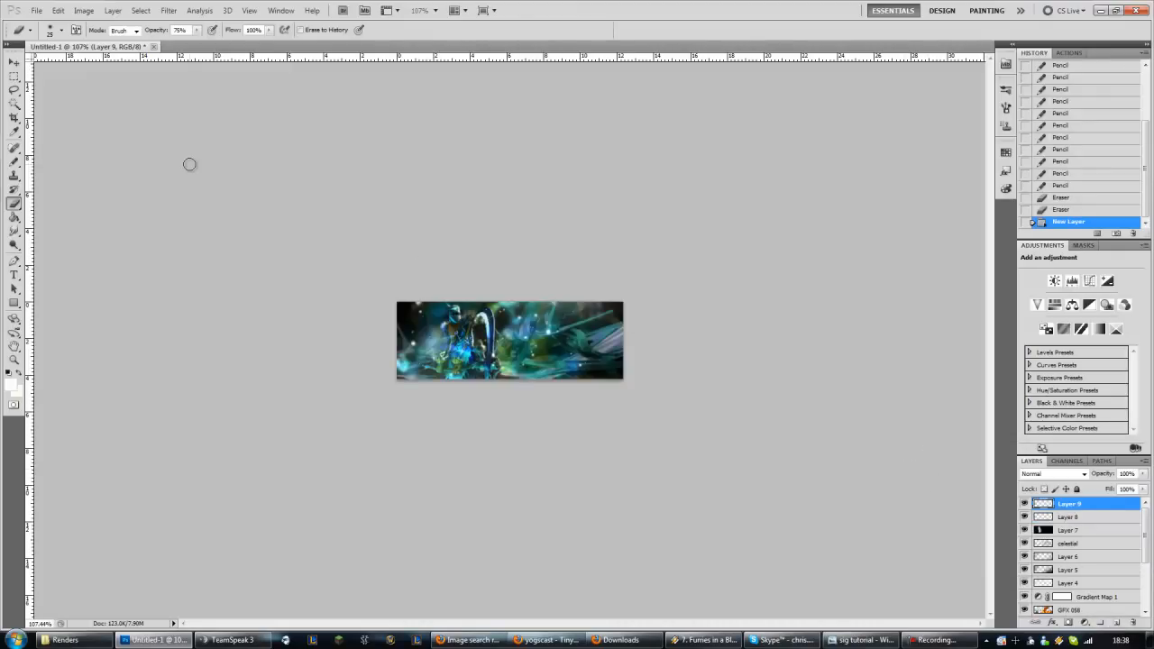
left_click(37, 10)
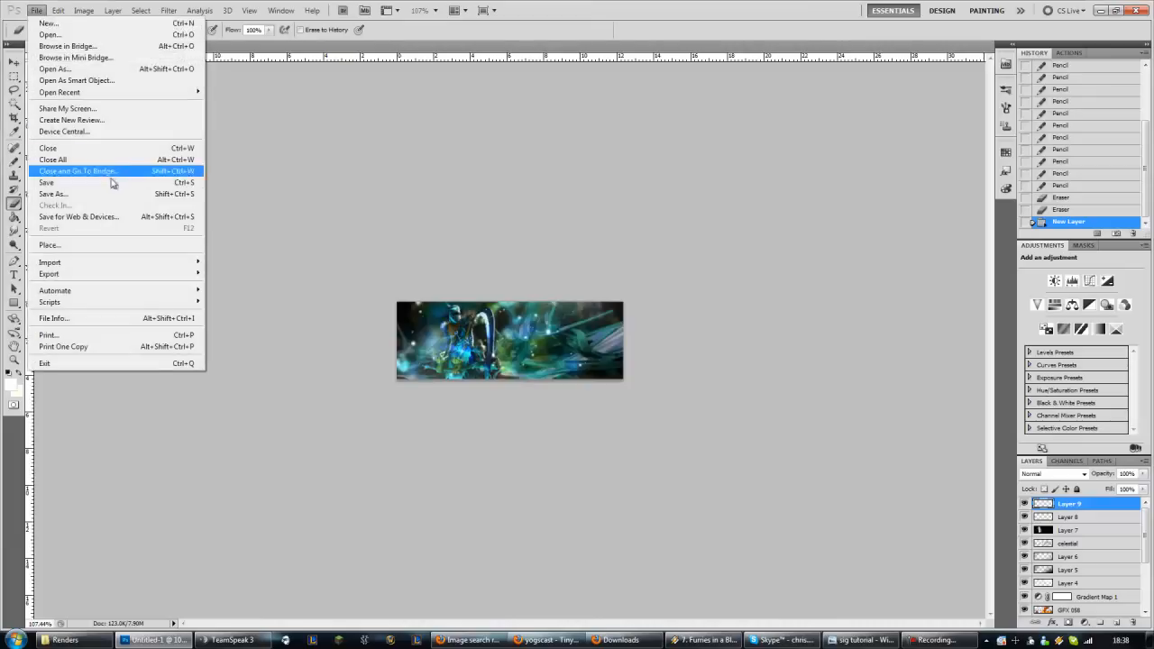
left_click(117, 244)
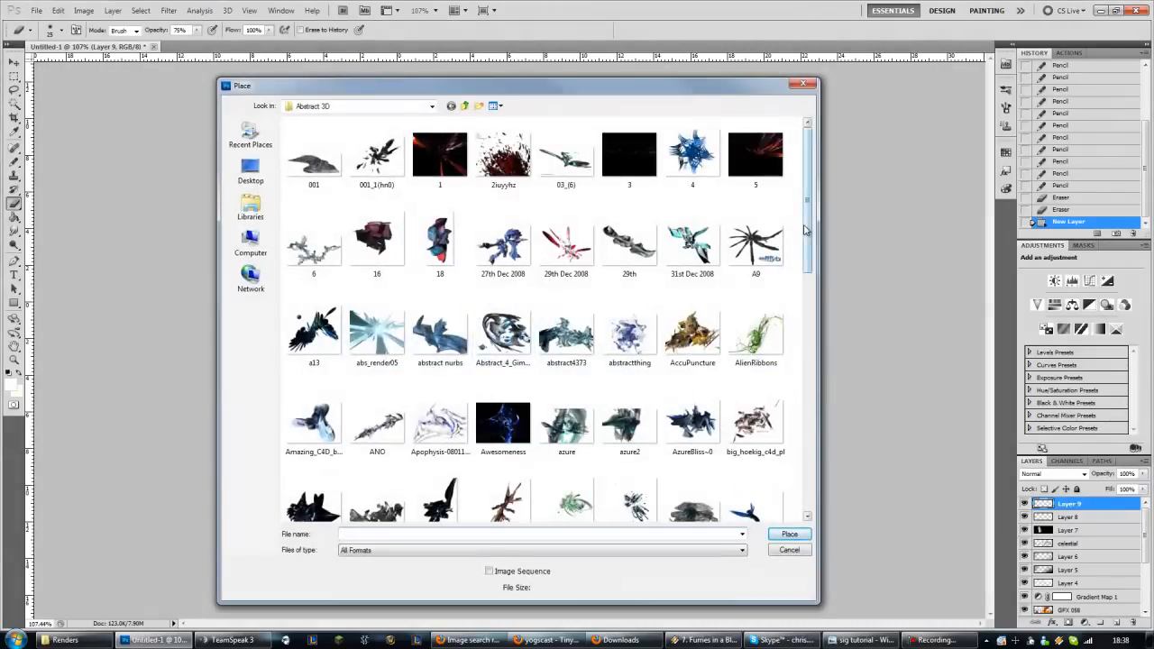
left_click_drag(805, 231, 810, 341)
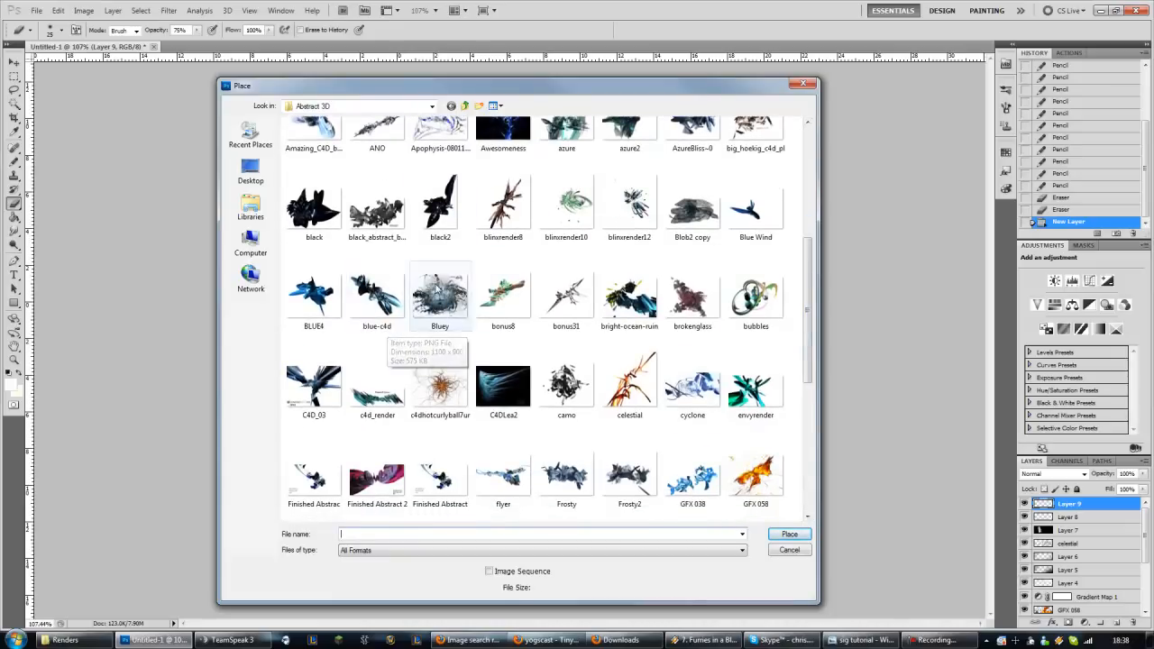
double_click(438, 290)
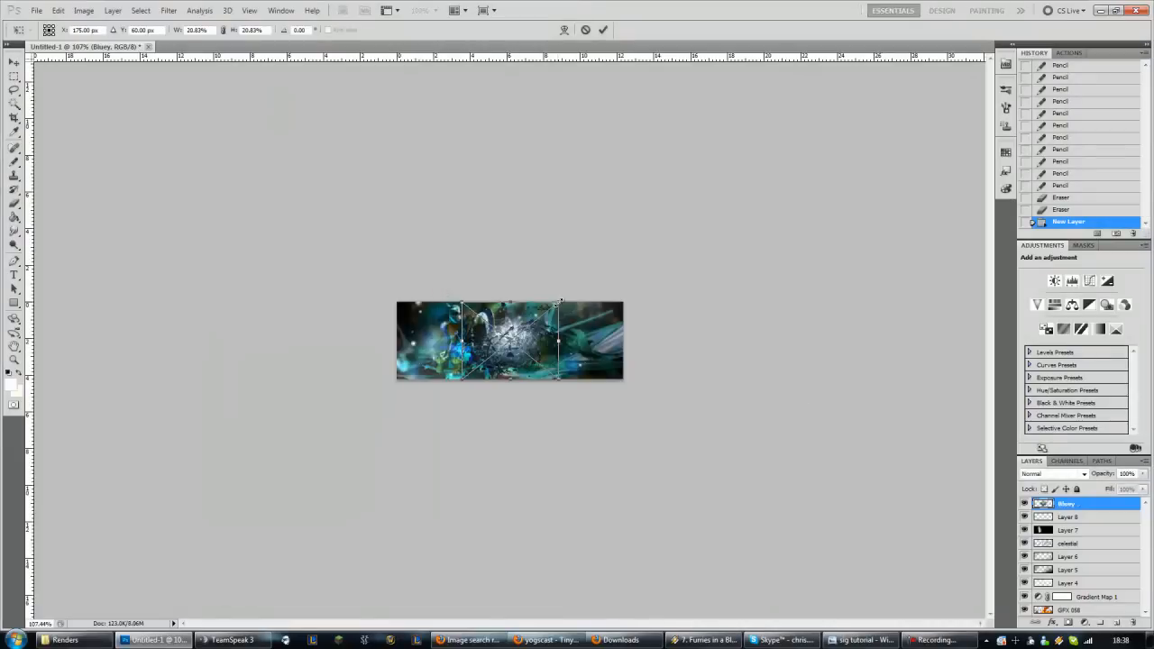
- Scale the placed Bluey render to about 80% and position it so it covers the whole banner
left_click_drag(560, 301, 835, 78)
left_click_drag(682, 303, 540, 412)
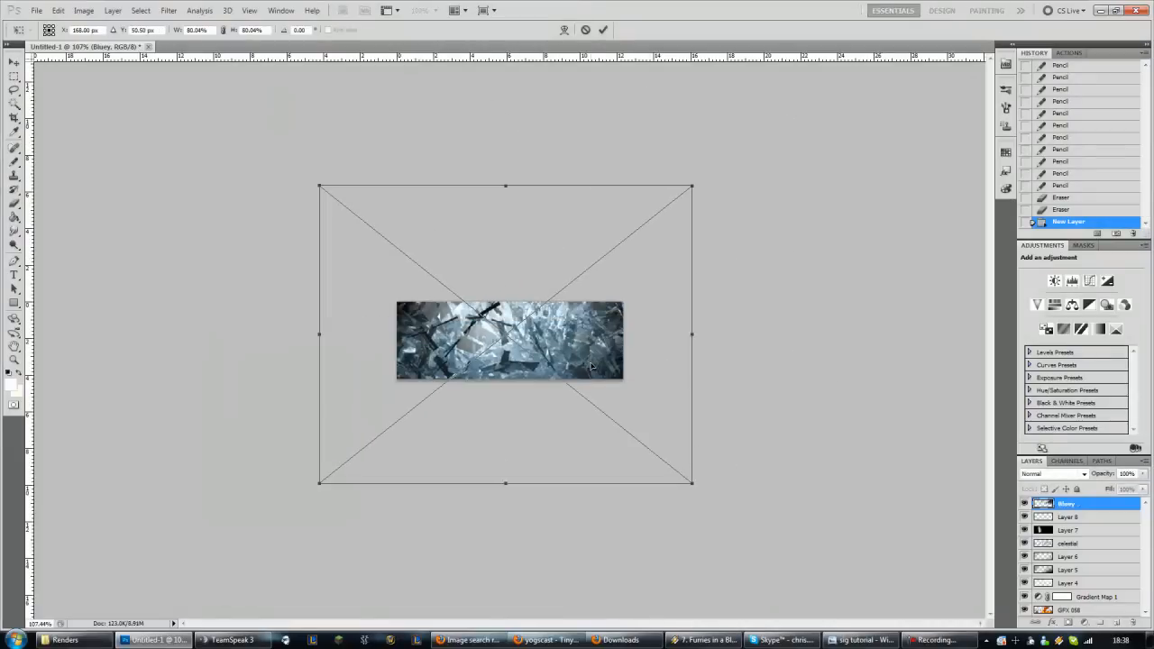
left_click_drag(590, 366, 572, 395)
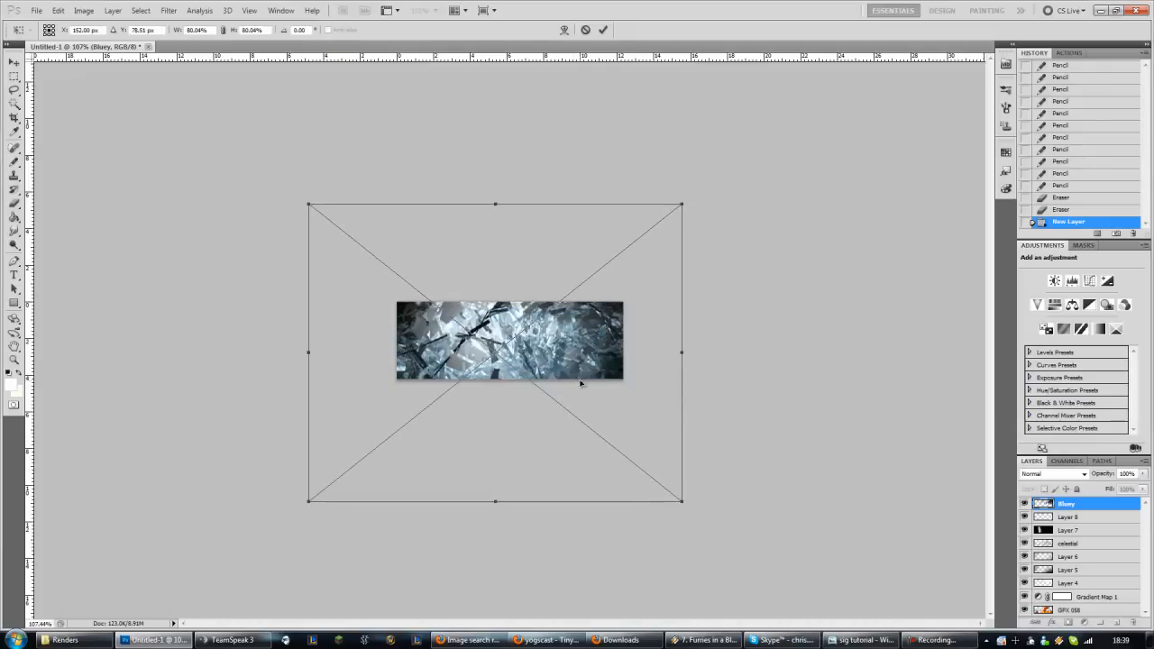
key("Return")
key("e")
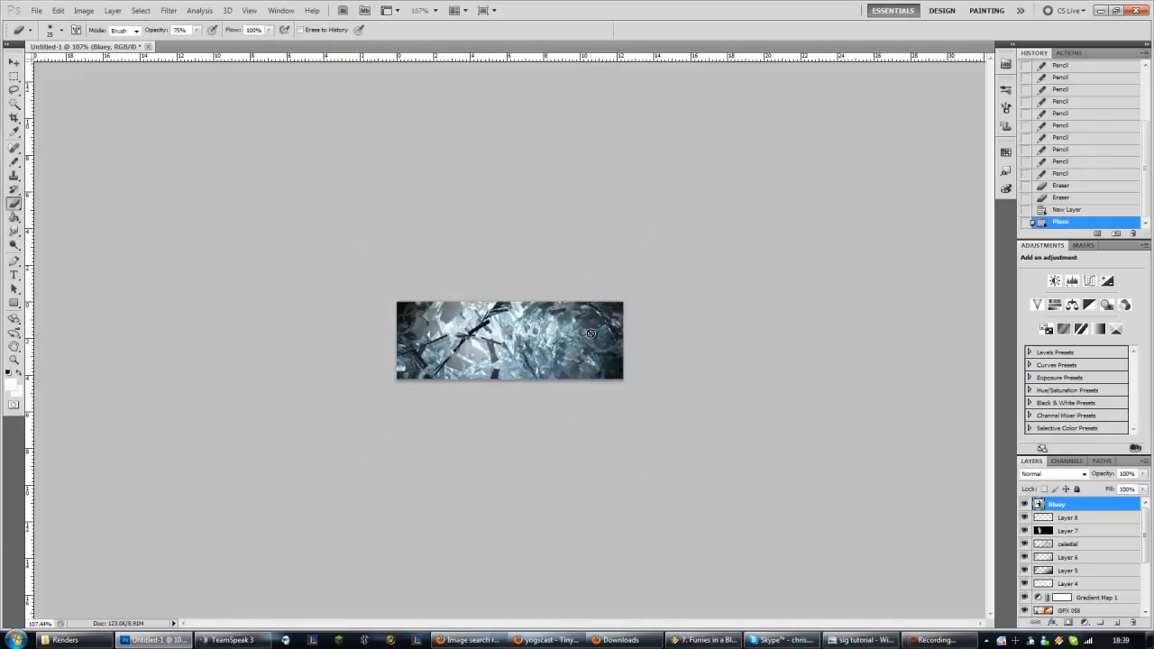
- Set the Bluey layer's blend mode to Overlay
left_click(1072, 475)
left_click(1032, 309)
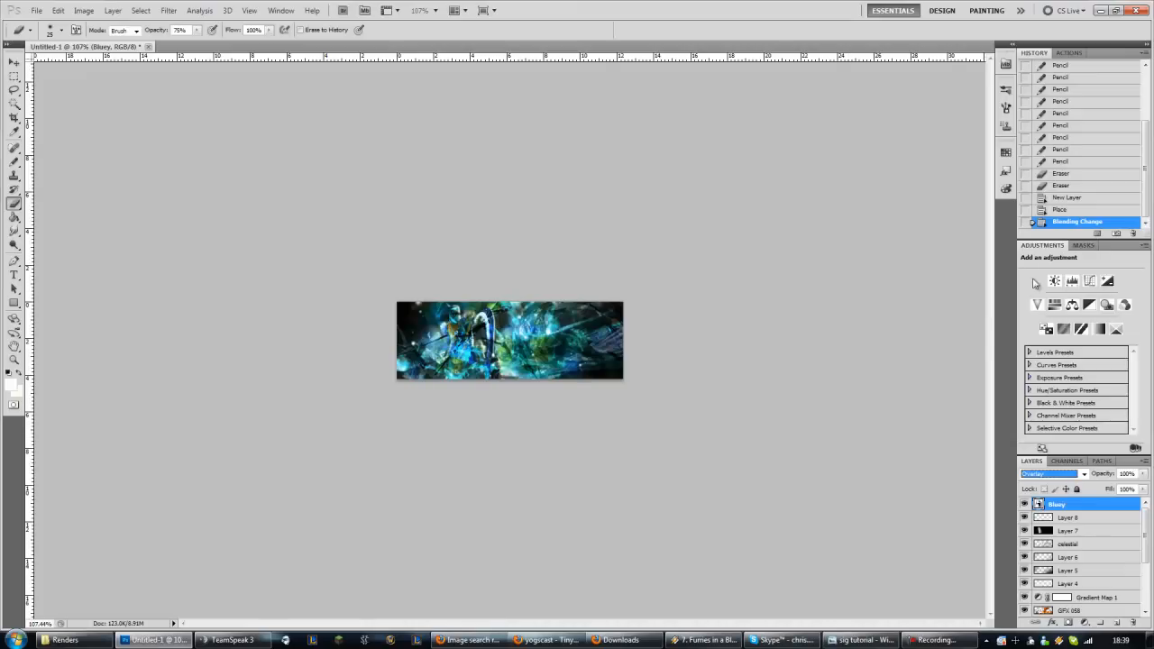
- Try the other blend modes on the Bluey layer, from Darken through Luminosity, and return it to Overlay
left_click(1073, 474)
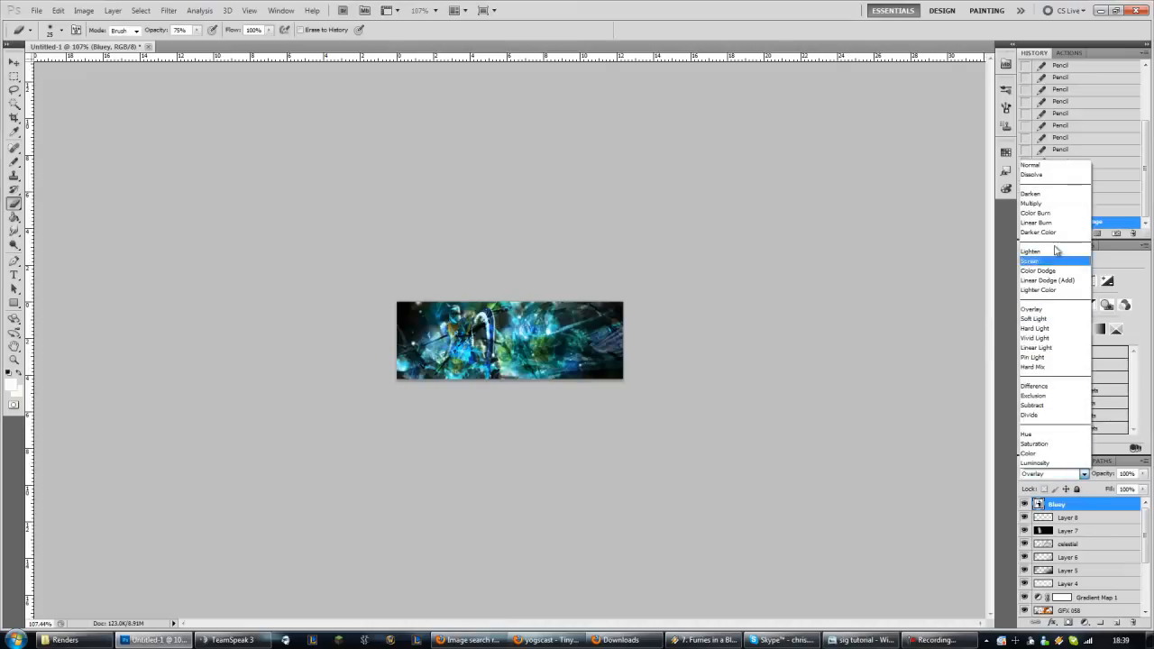
left_click(1051, 194)
key("Down")
key("Down")
key("Down")
key("Down")
key("Down")
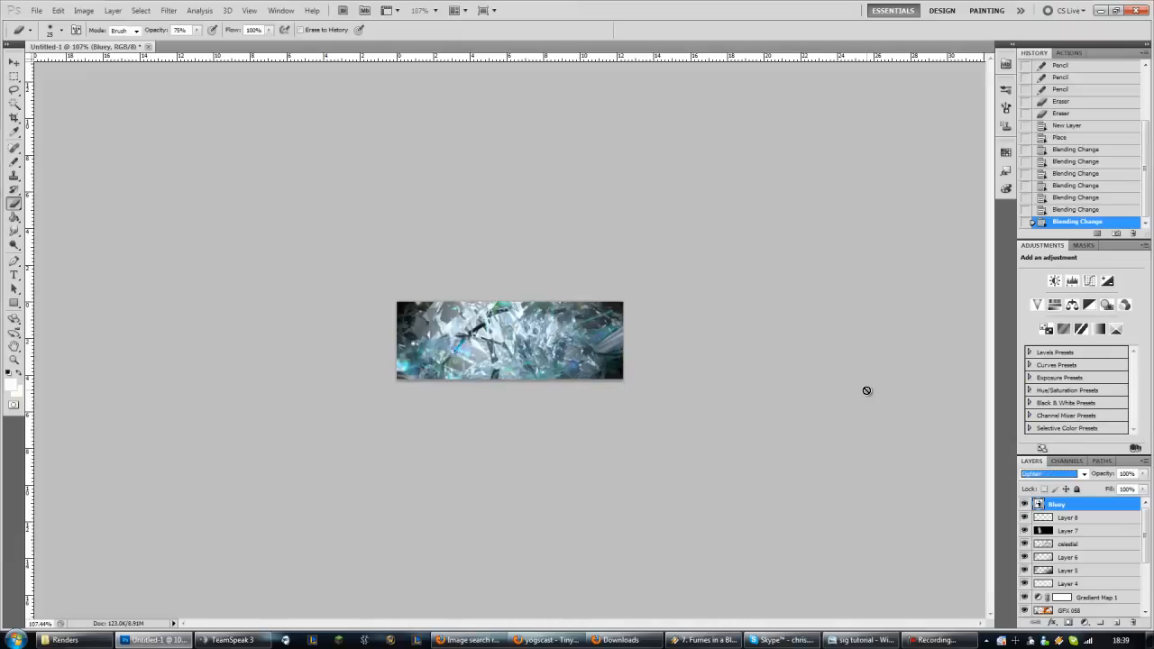
key("Up")
key("Down")
key("Down")
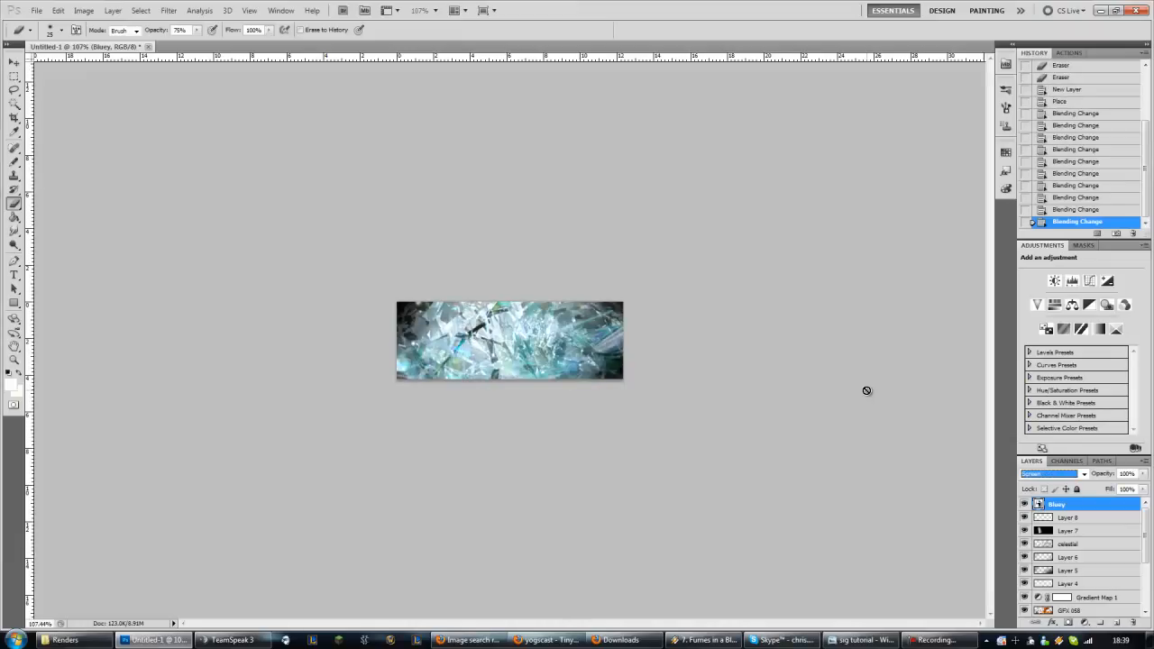
key("Down")
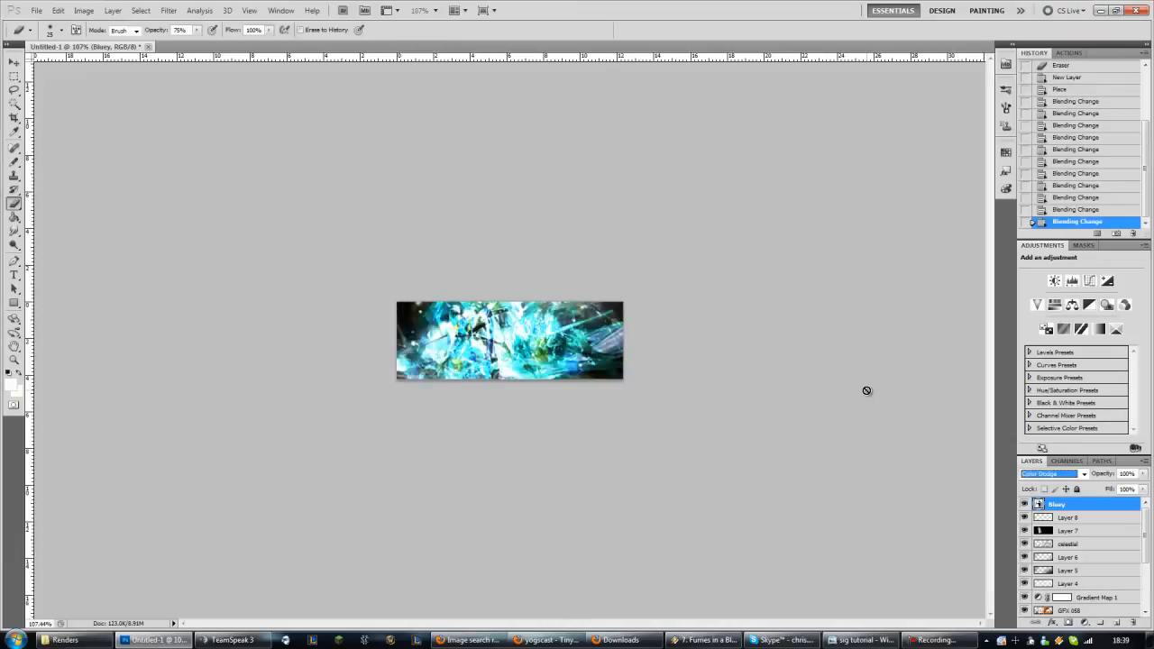
key("Down")
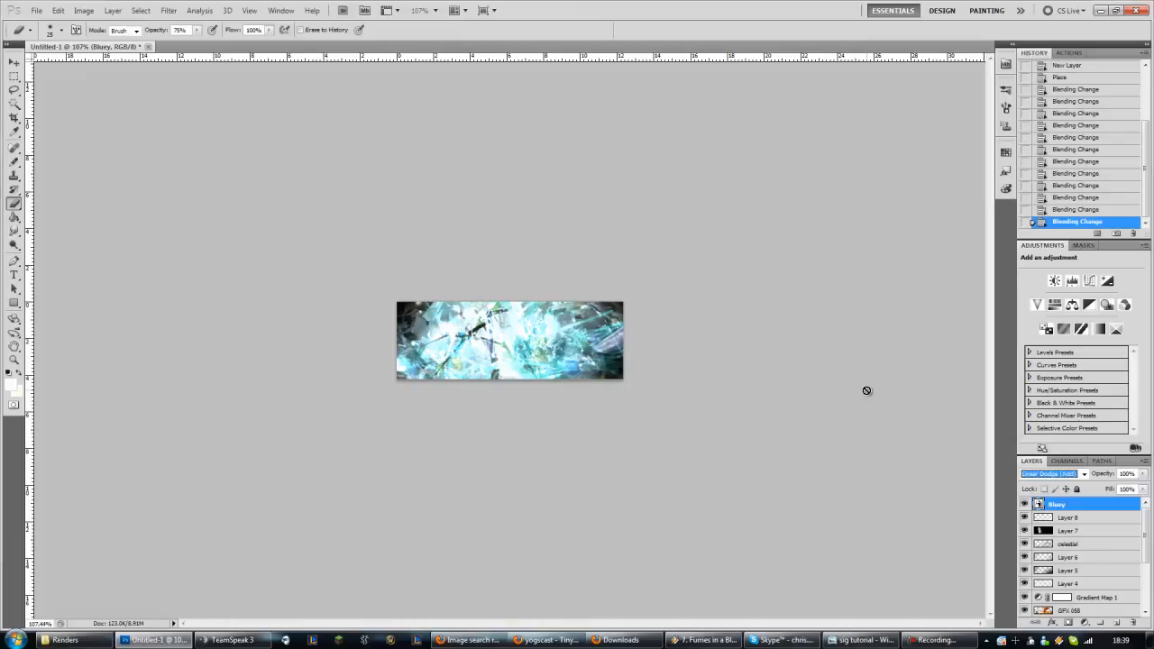
key("Down")
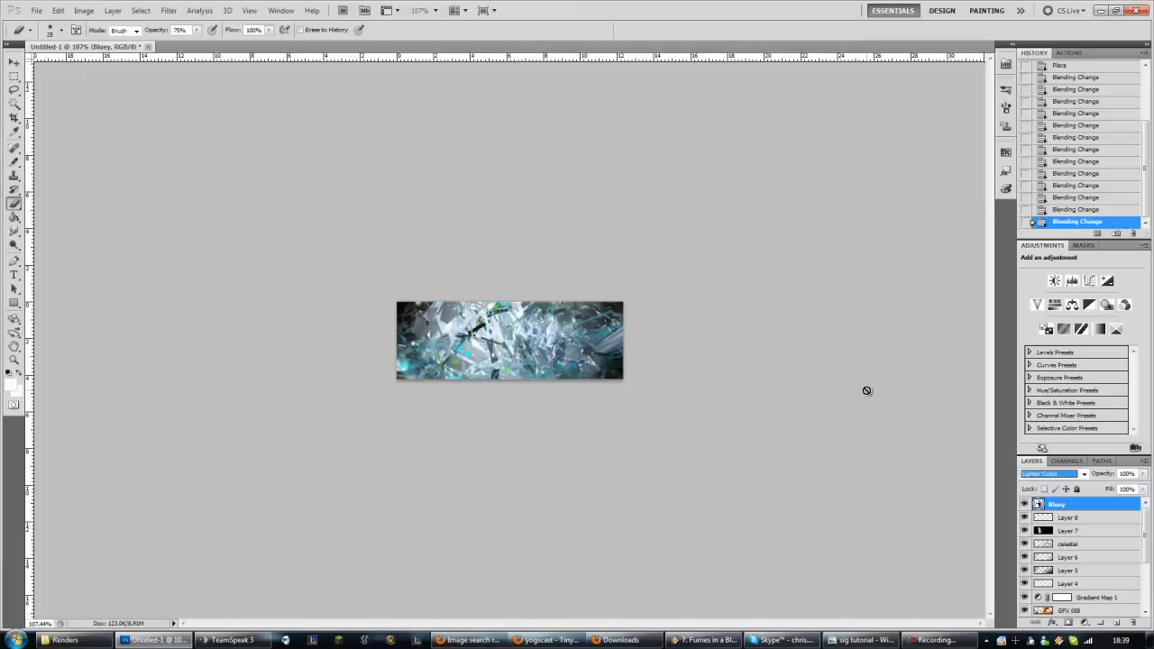
key("Down")
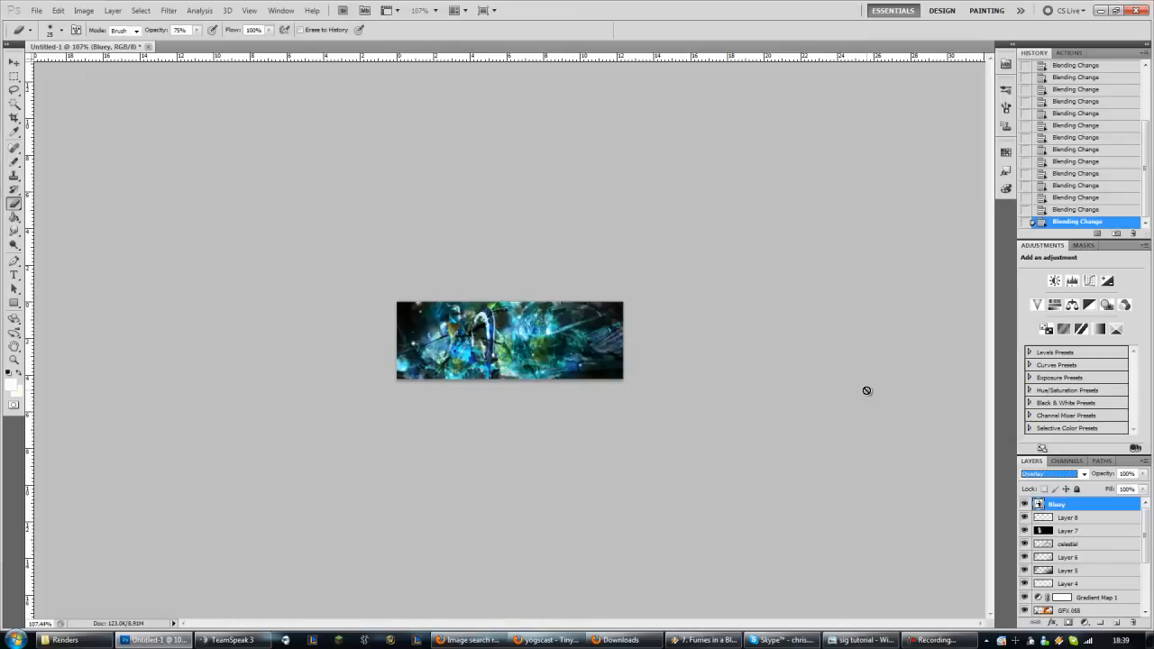
key("Down")
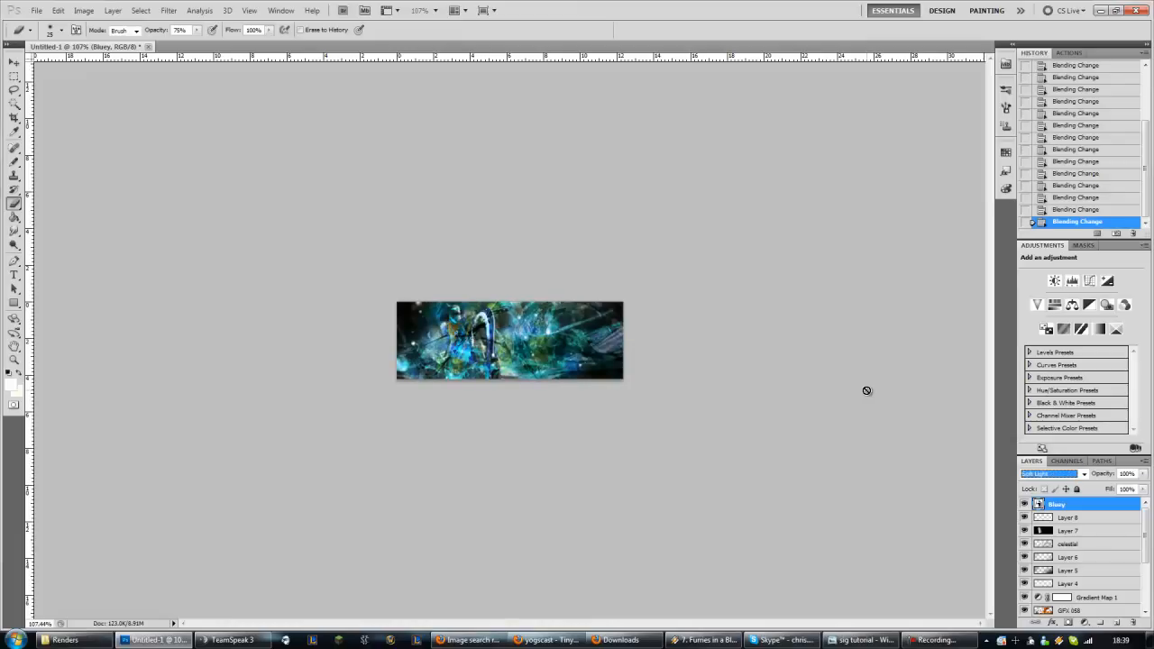
key("Down")
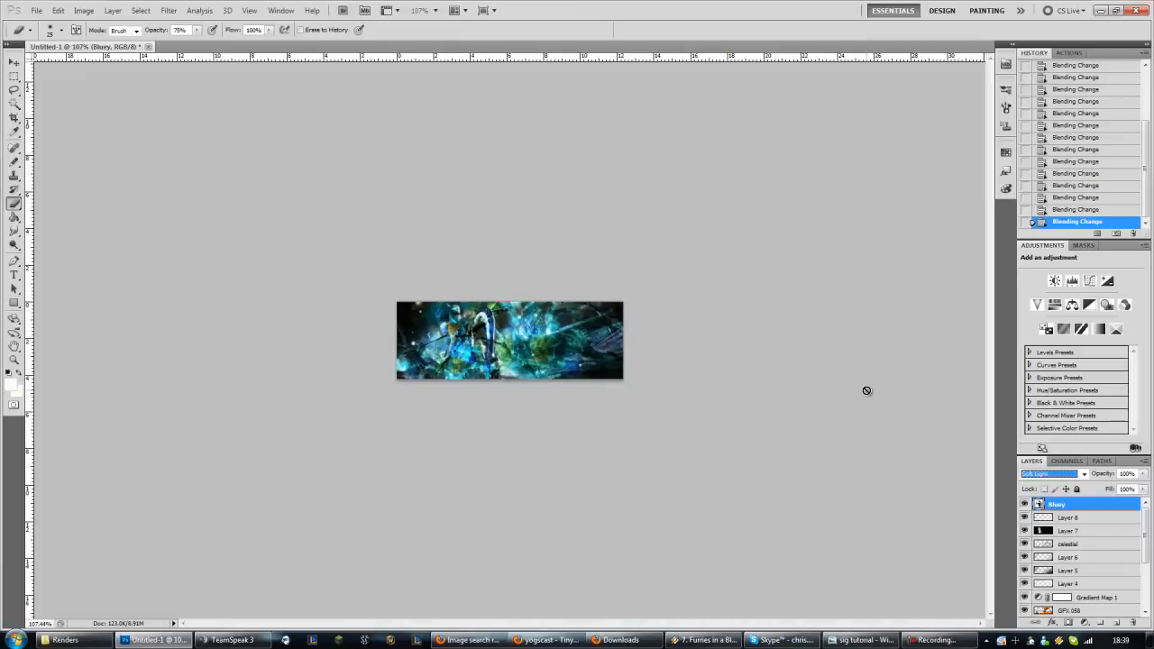
key("Up")
key("Down")
key("Up")
key("Down")
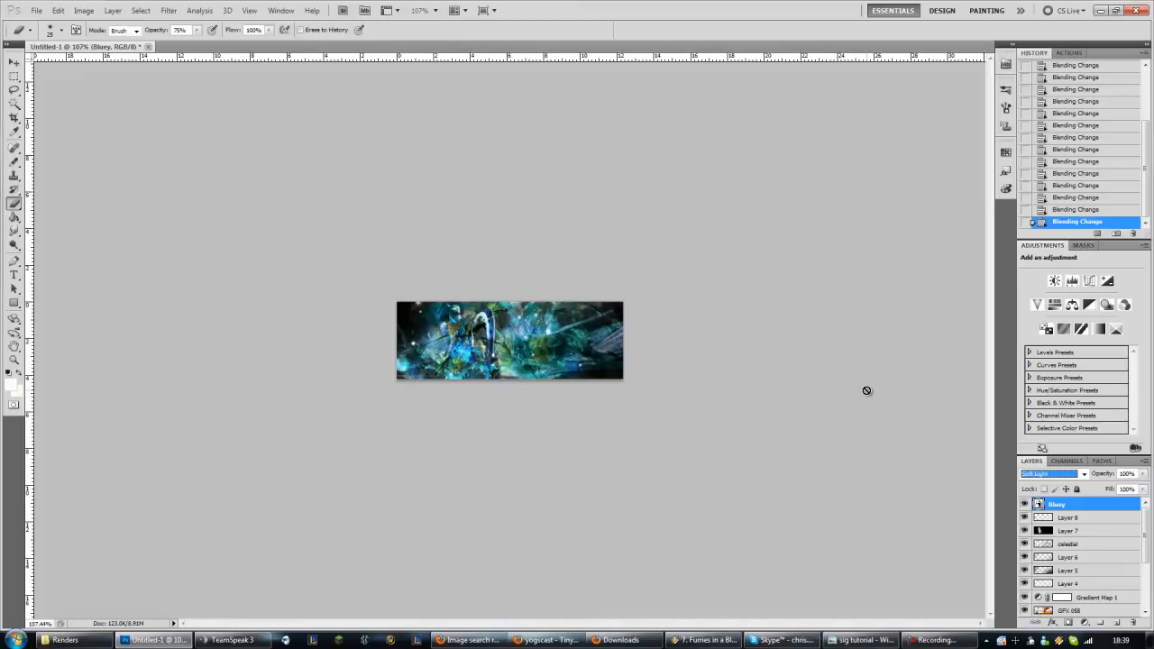
key("Down")
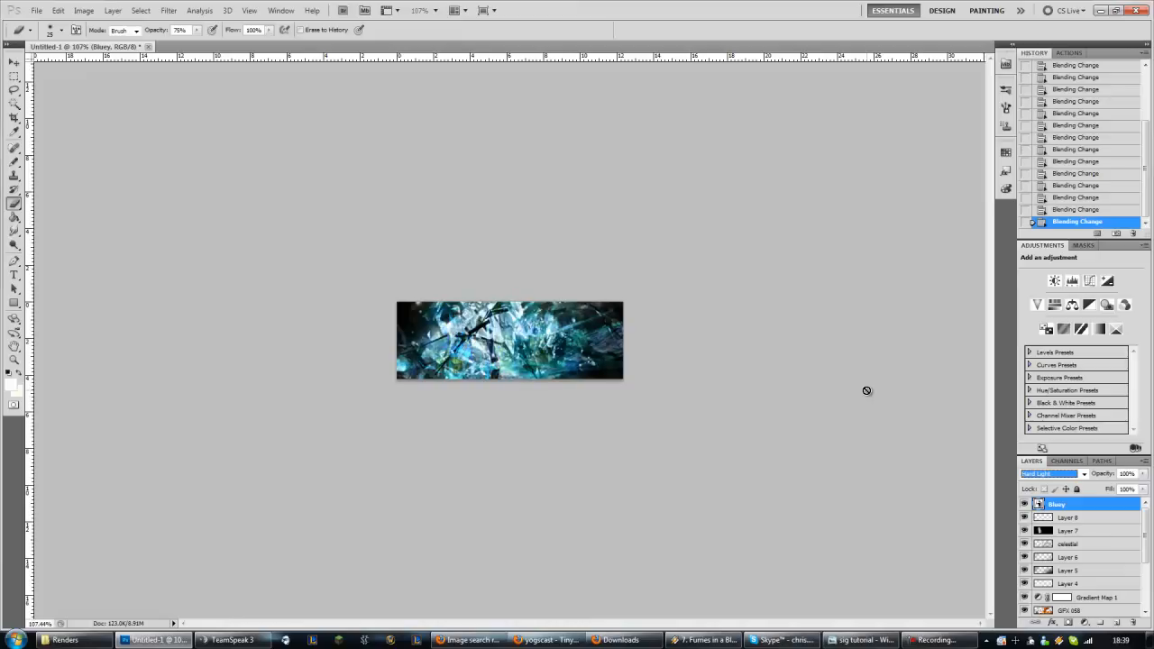
key("Down")
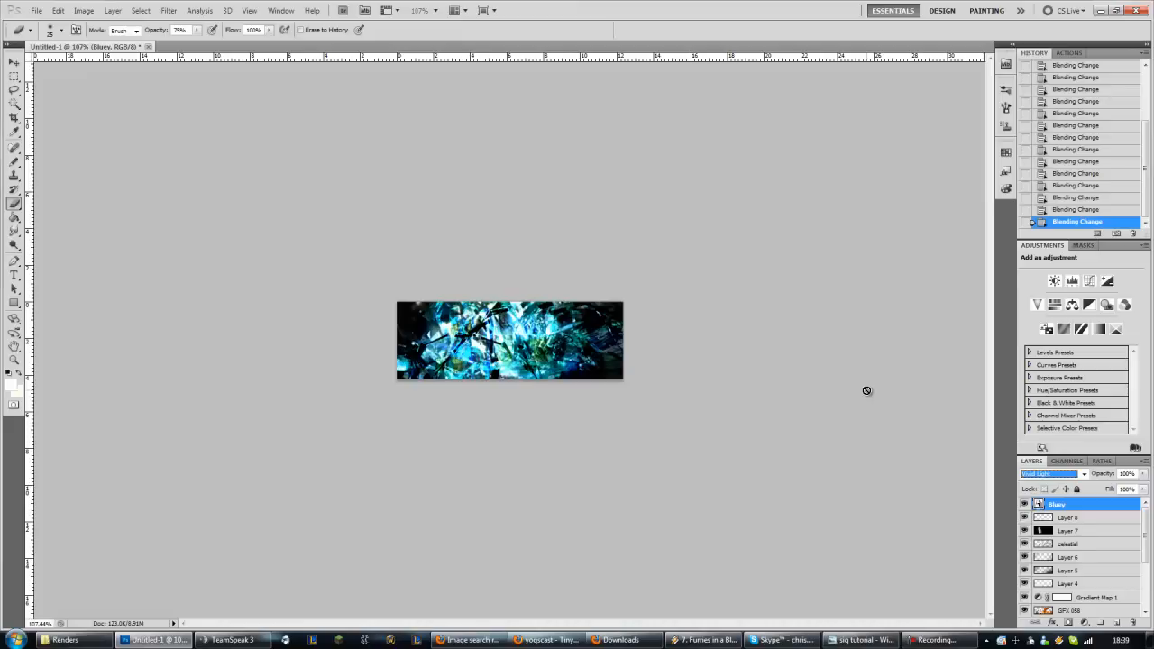
key("Down")
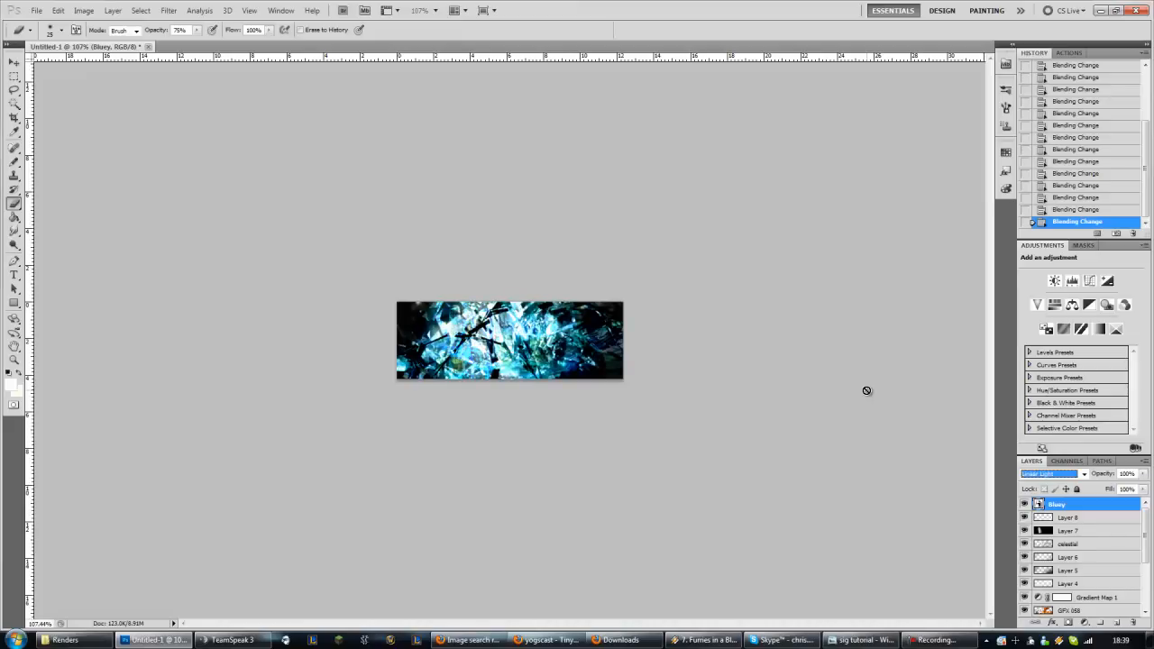
key("Down")
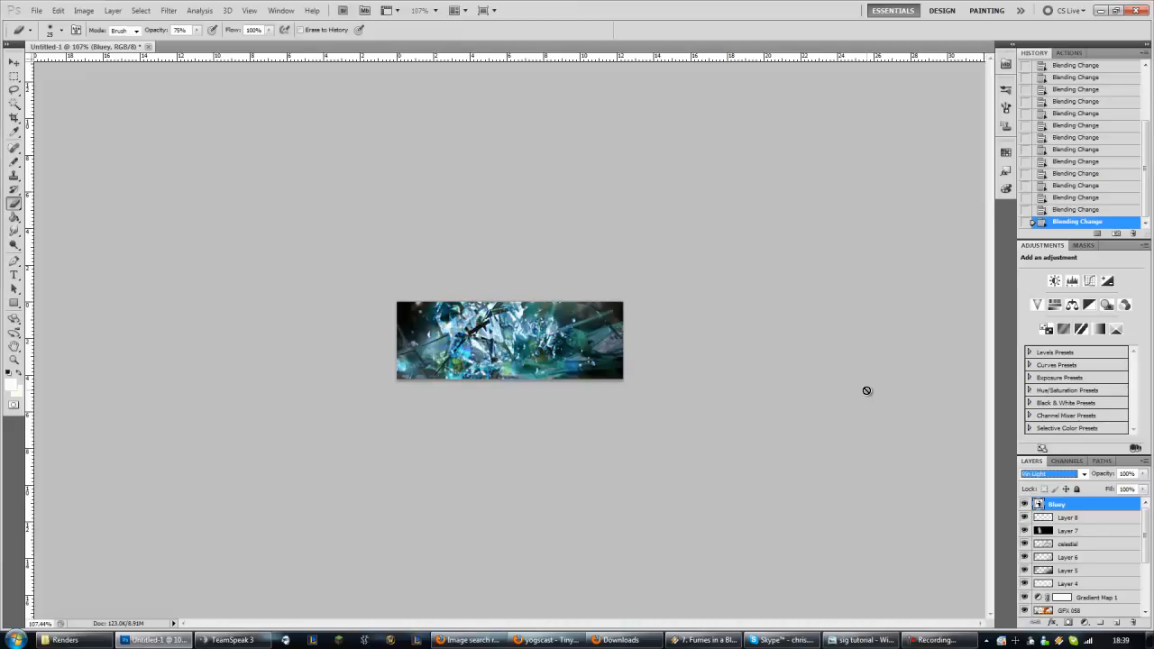
key("Down")
key("Down")
key("Down")
key("Down")
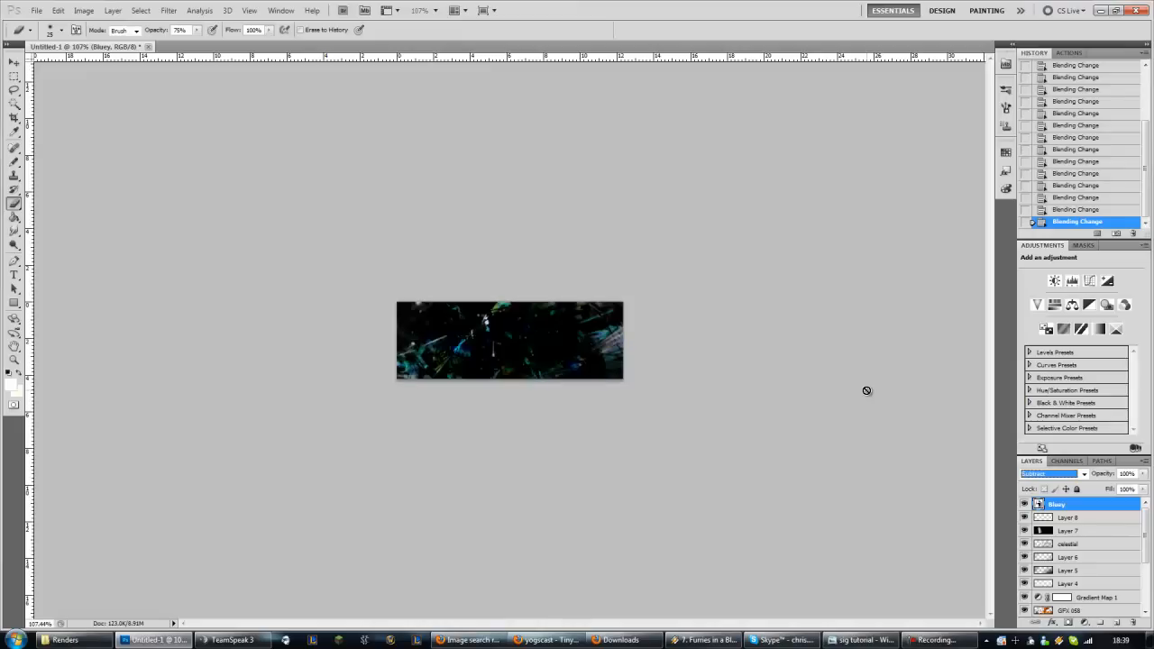
key("Down")
key("Down")
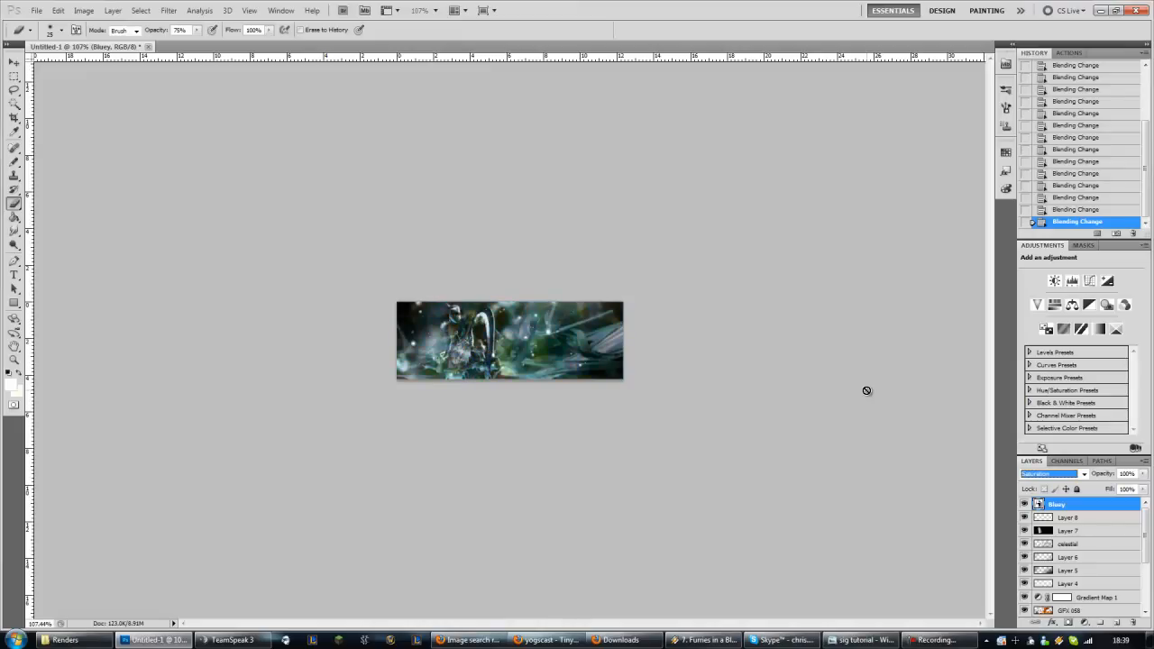
key("Down")
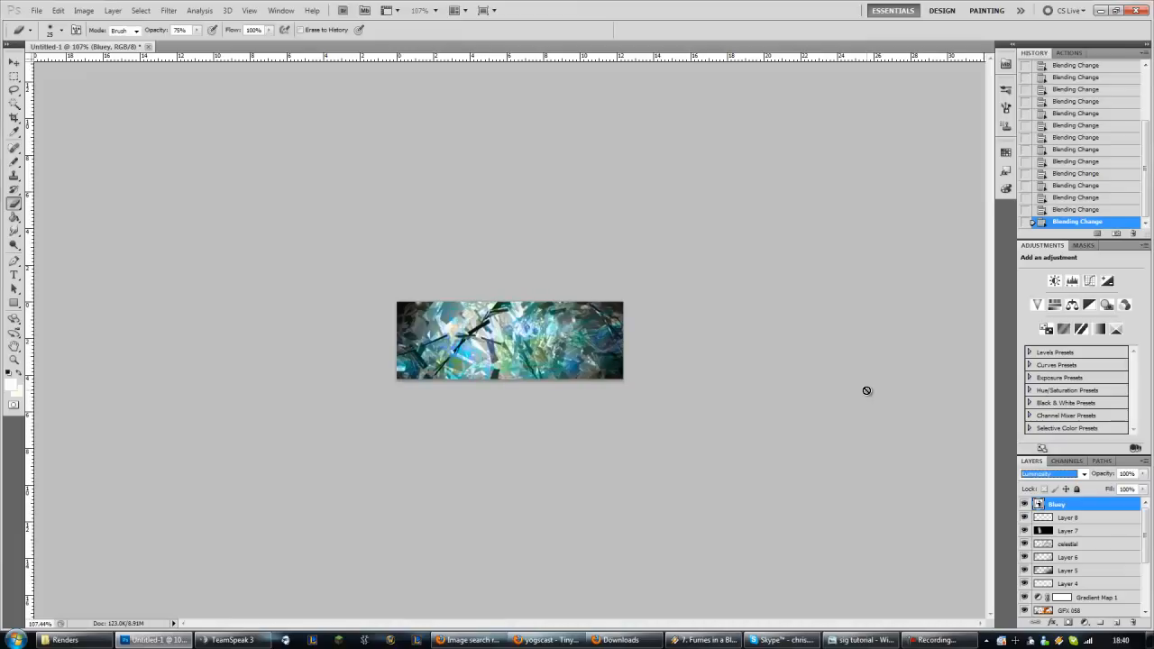
key("Up")
key("Up")
key("Up")
key("Up")
key("Up")
key("Up")
key("Up")
key("Up")
key("Up")
key("Up")
key("Up")
key("Up")
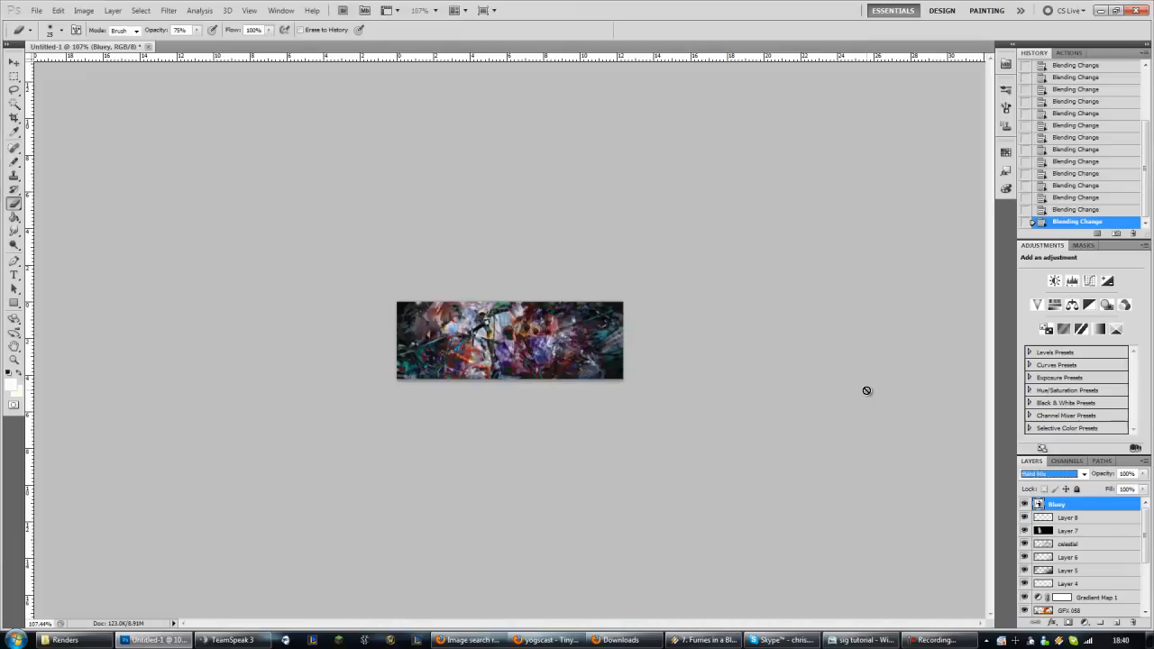
key("Up")
key("Up")
key("Up")
key("Down")
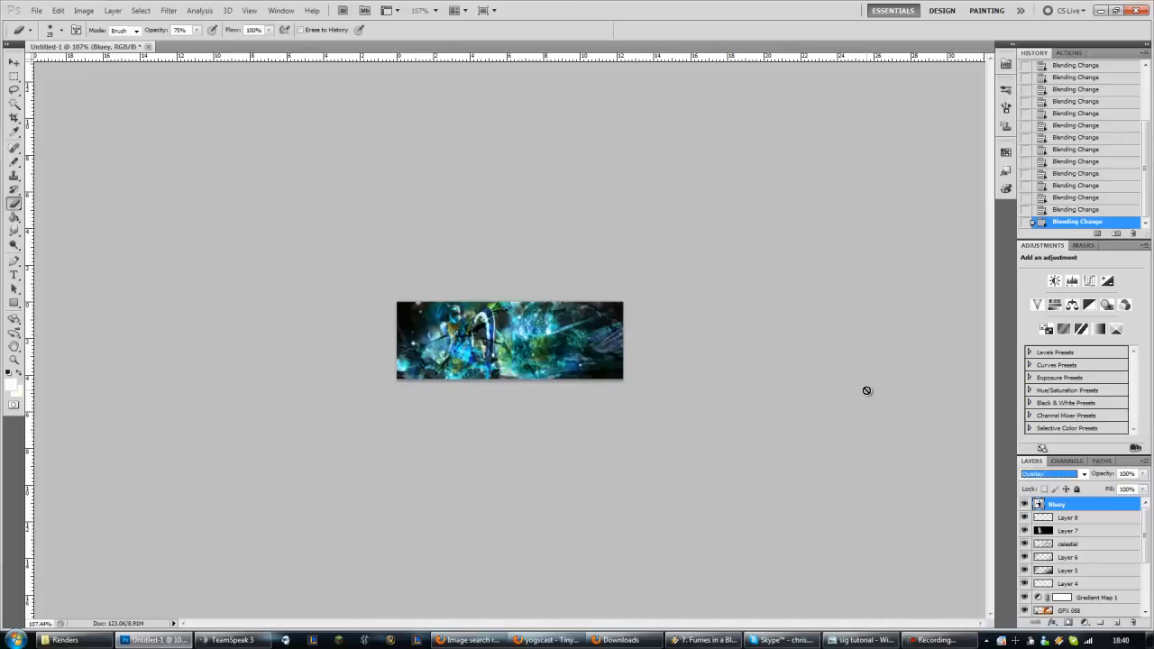
- Lower the Bluey layer's opacity to 69%
left_click_drag(1105, 480, 1006, 485)
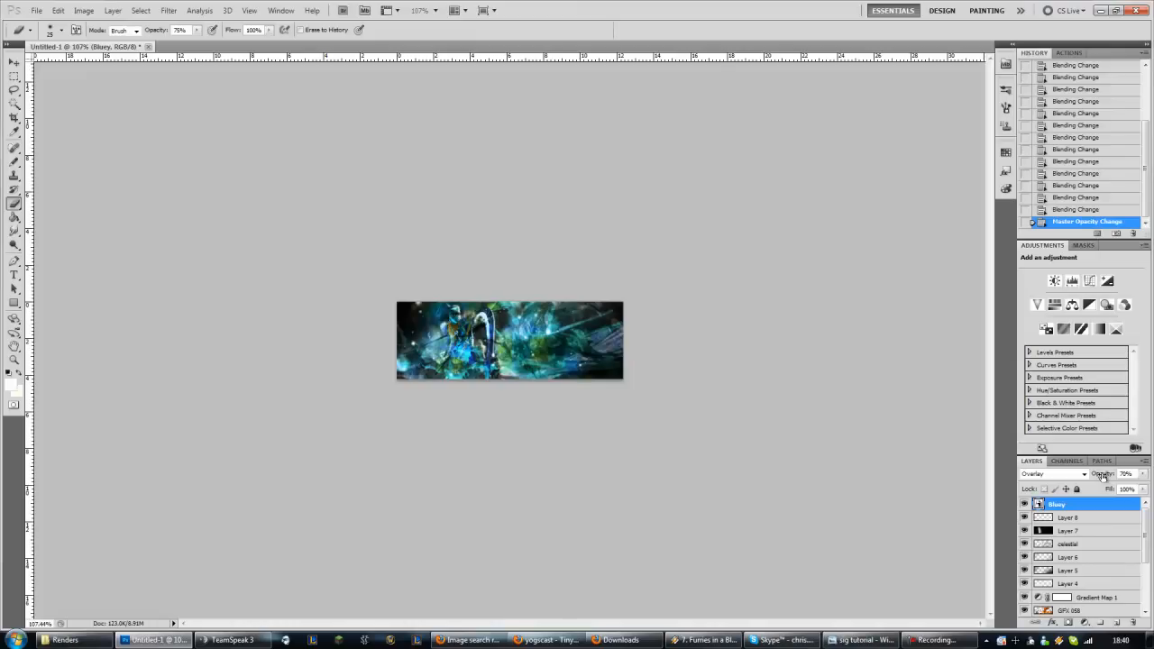
mouse_move(1102, 475)
left_mouse_down()
mouse_move(1119, 478)
mouse_move(1102, 479)
left_mouse_up()
- Compare Soft Light with Overlay on the Bluey layer and finish on Overlay
left_click(1061, 476)
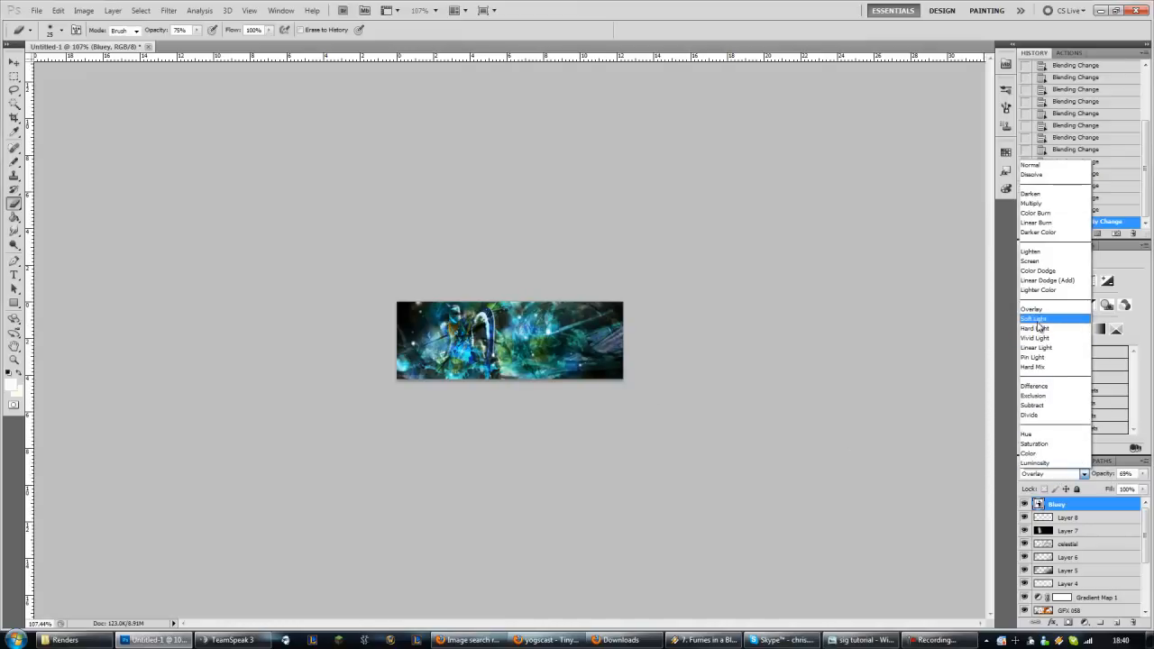
left_click(1033, 320)
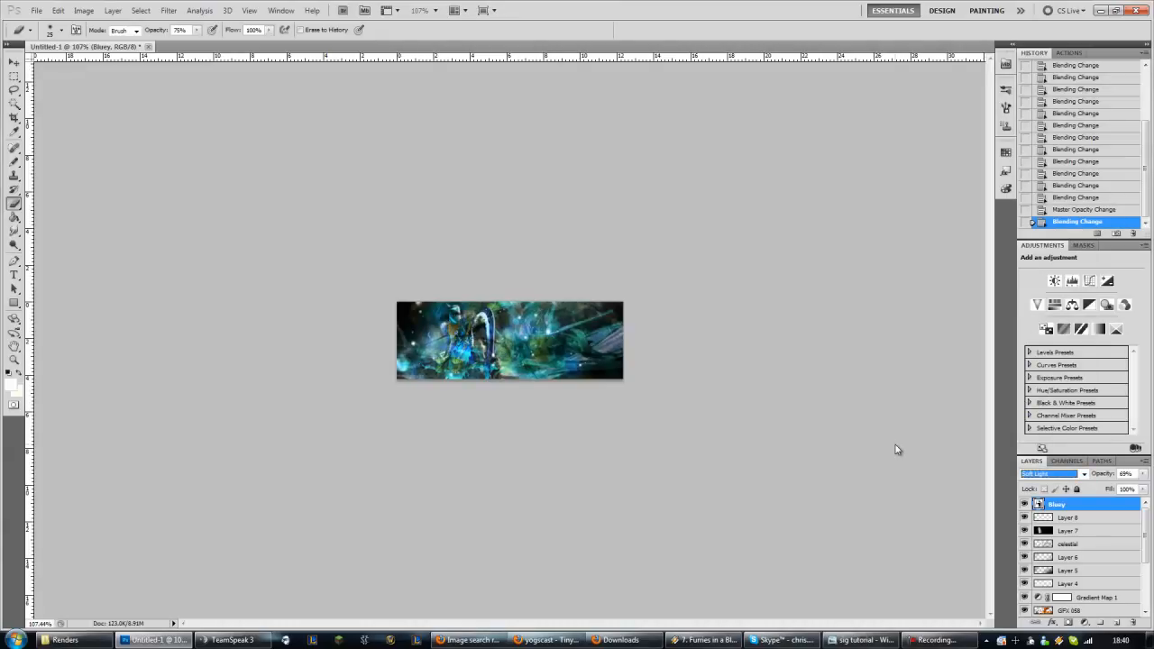
key("Up")
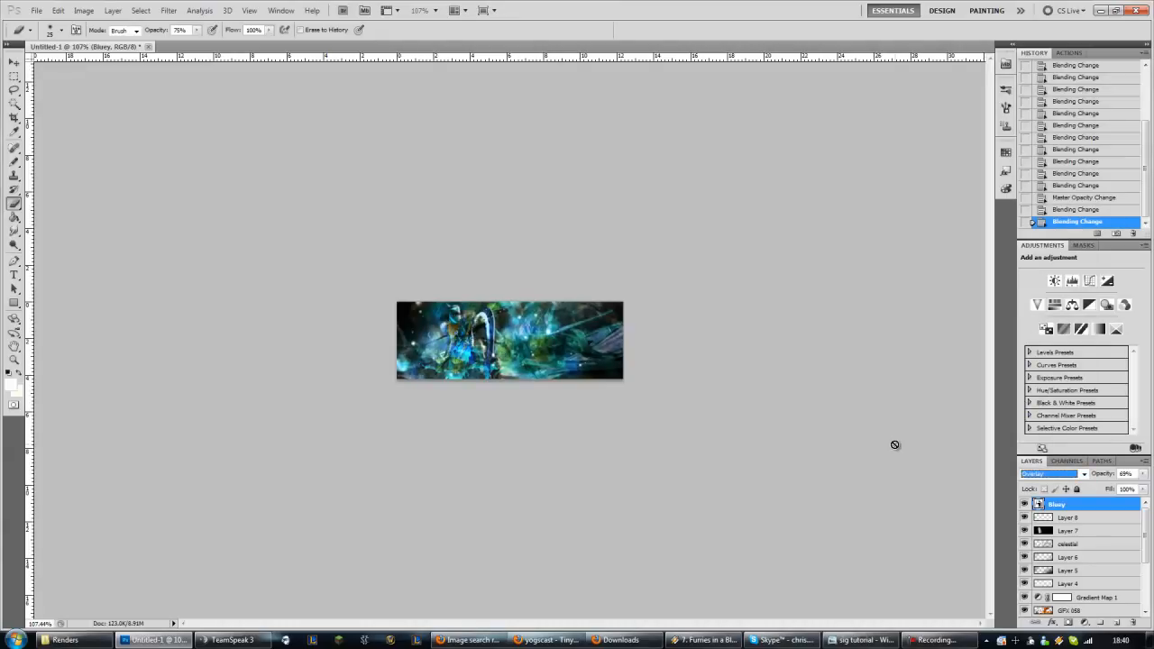
key("Down")
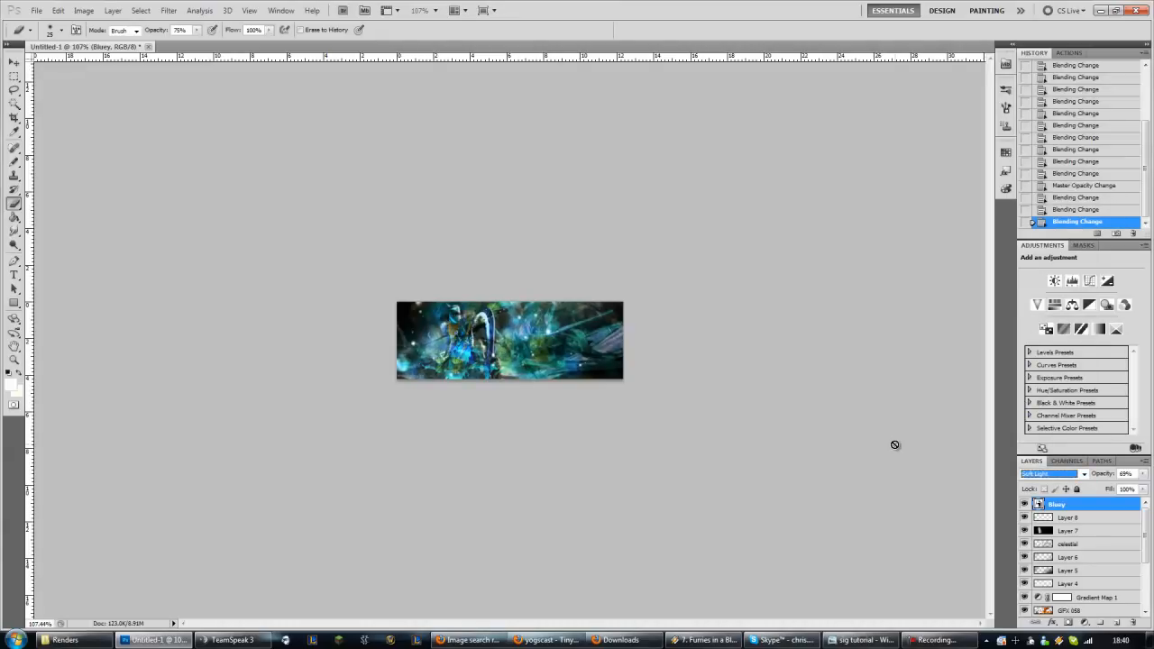
key("Up")
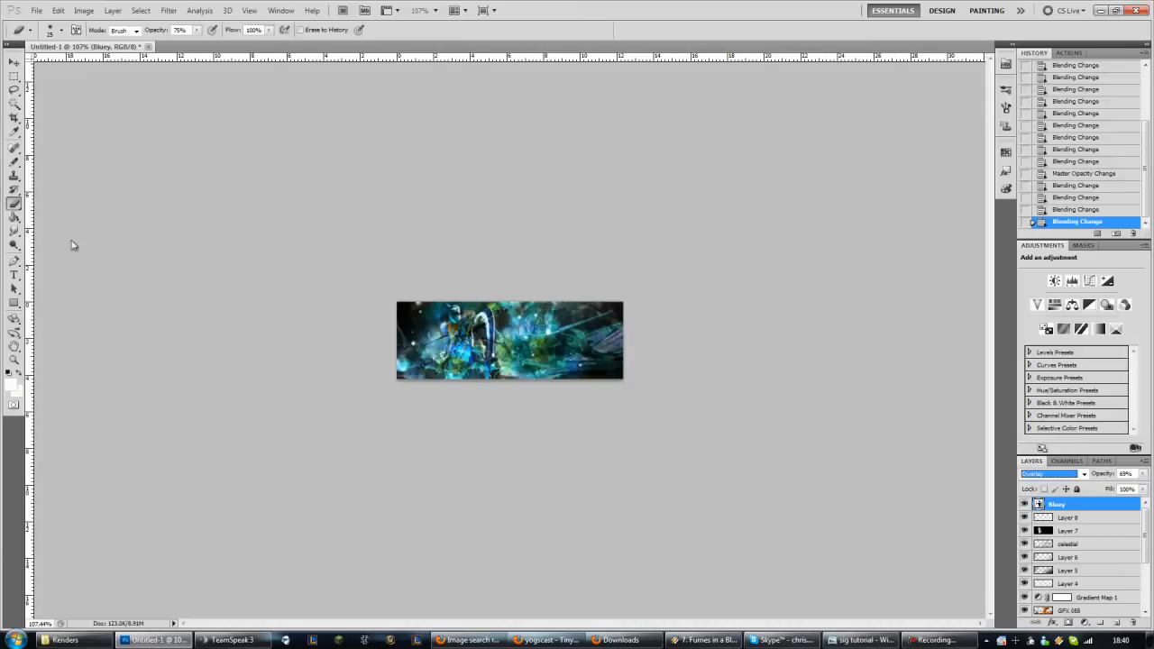
- Rasterize the Bluey smart object layer
right_click(1081, 504)
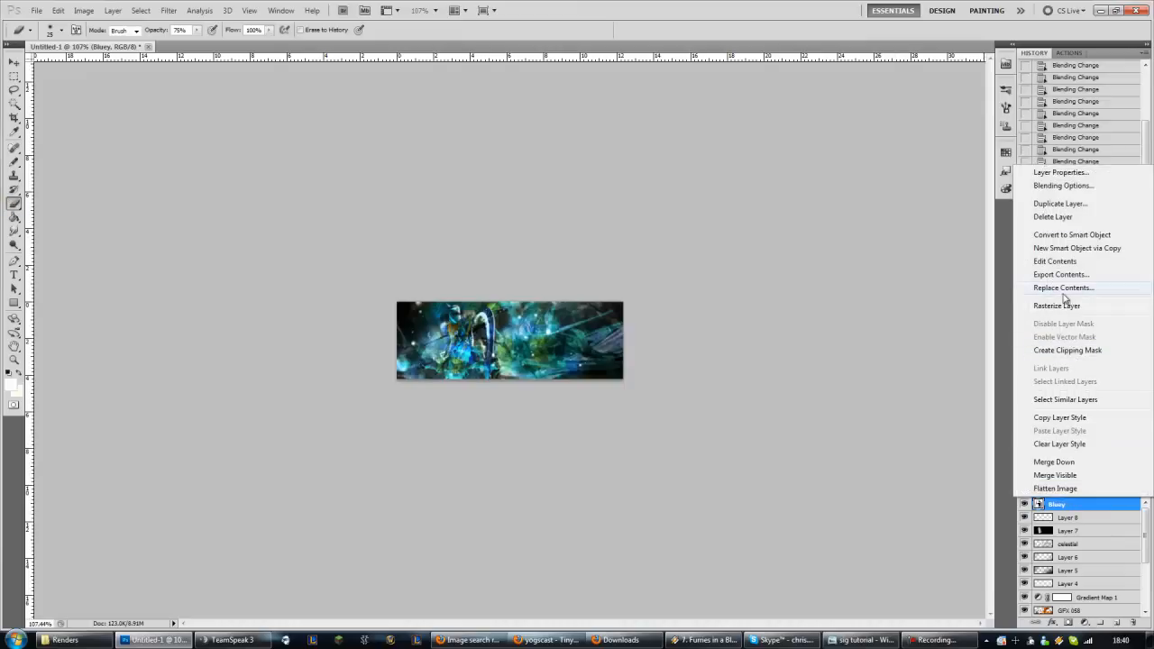
left_click(1064, 306)
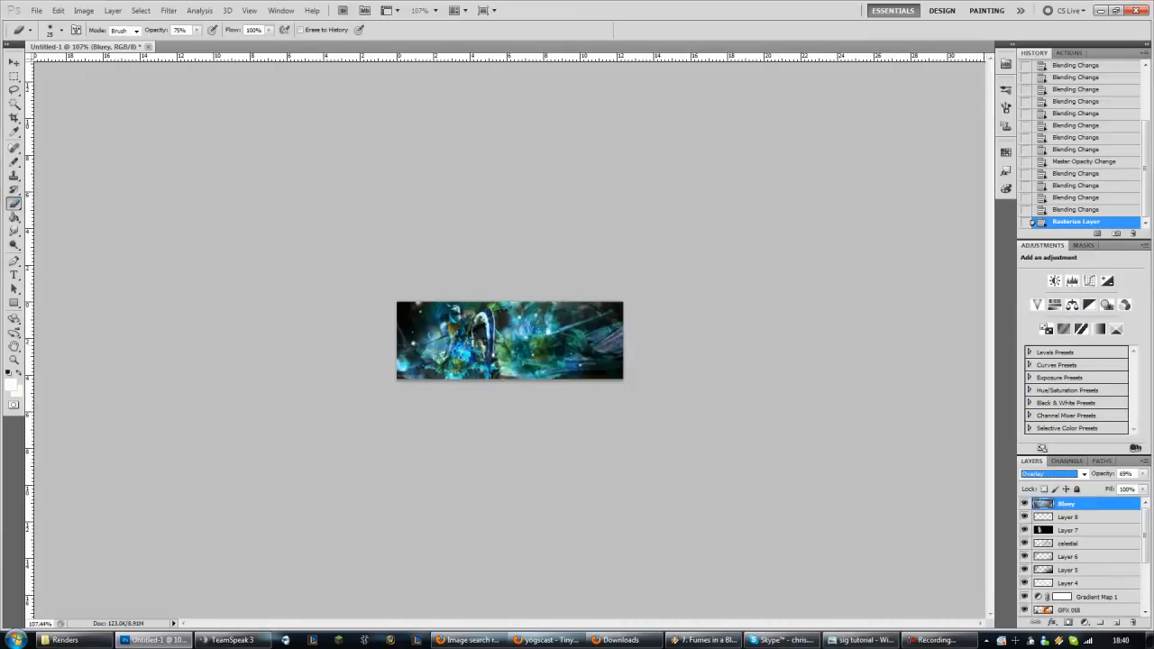
key("shift+minus")
key("shift+minus")
key("shift+minus")
key("shift+minus")
key("shift+minus")
key("shift+minus")
key("shift+minus")
key("shift+minus")
key("shift+minus")
key("shift+minus")
key("shift+minus")
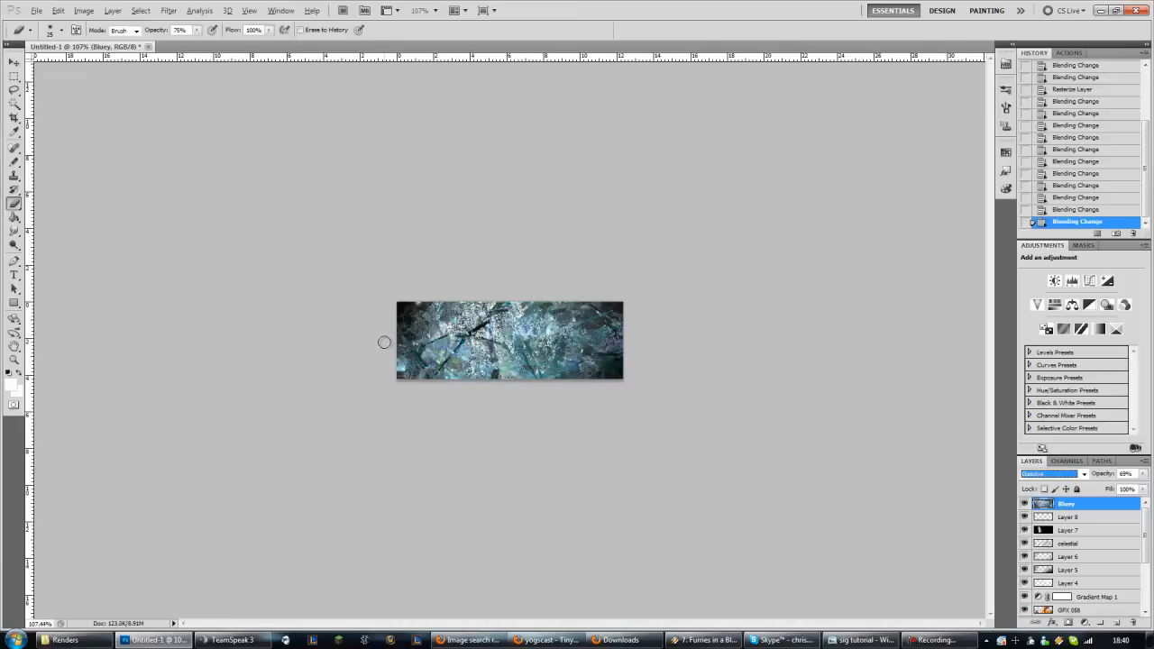
key("shift+plus")
key("shift+plus")
key("shift+plus")
key("shift+plus")
key("shift+plus")
key("shift+plus")
key("shift+plus")
key("shift+plus")
key("shift+plus")
key("shift+plus")
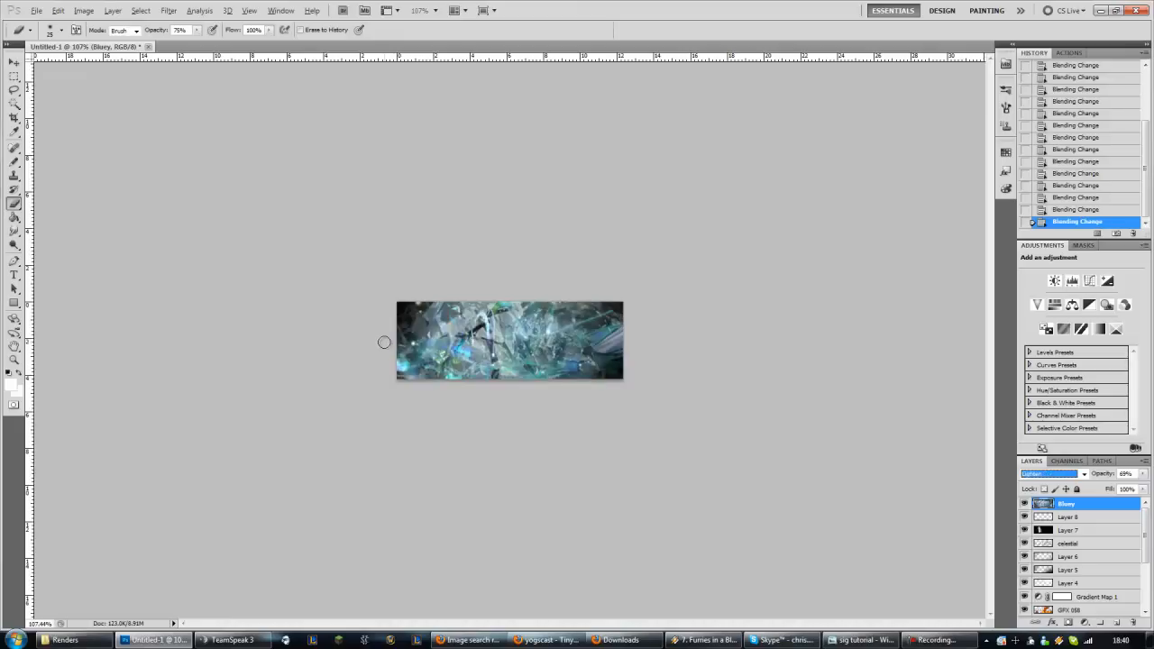
key("shift+plus")
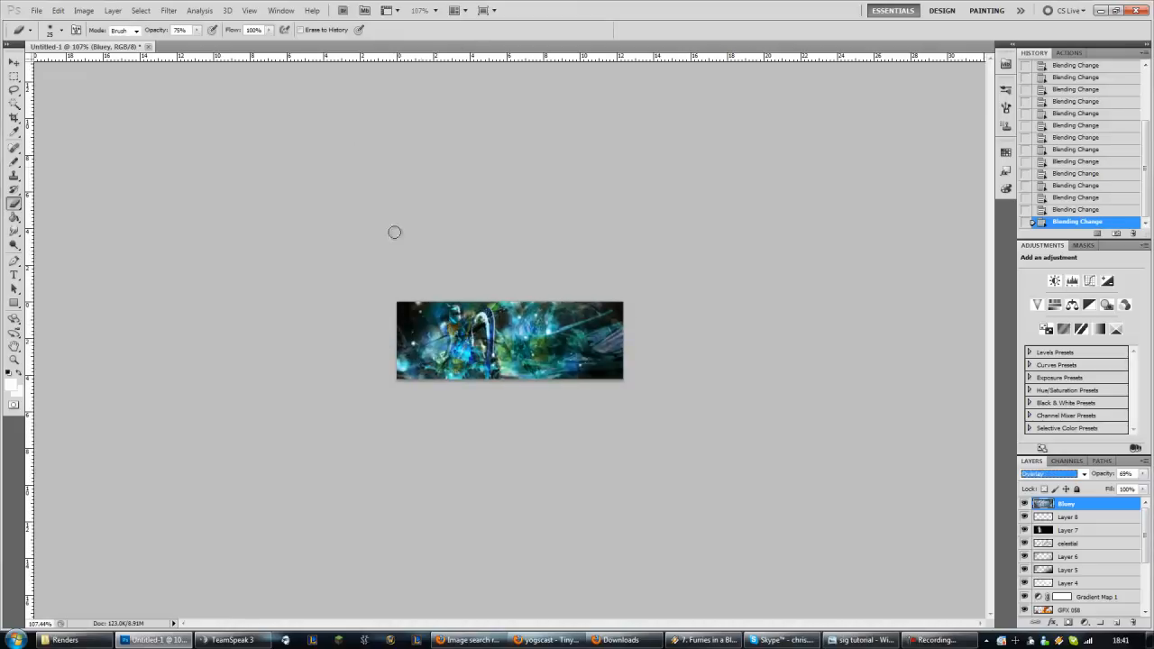
left_click(258, 306)
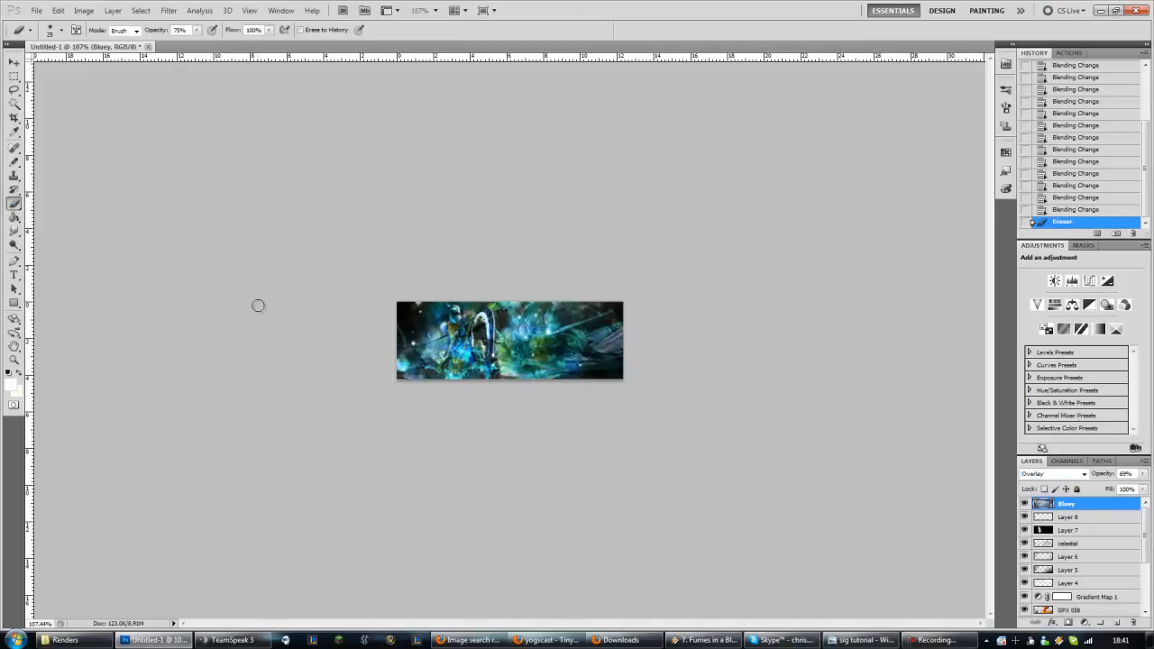
- Erase the Bluey texture over the figure's head with the 25 px eraser at 75% opacity
scroll(423, 336, "up", 3)
scroll(423, 337, "up", 3)
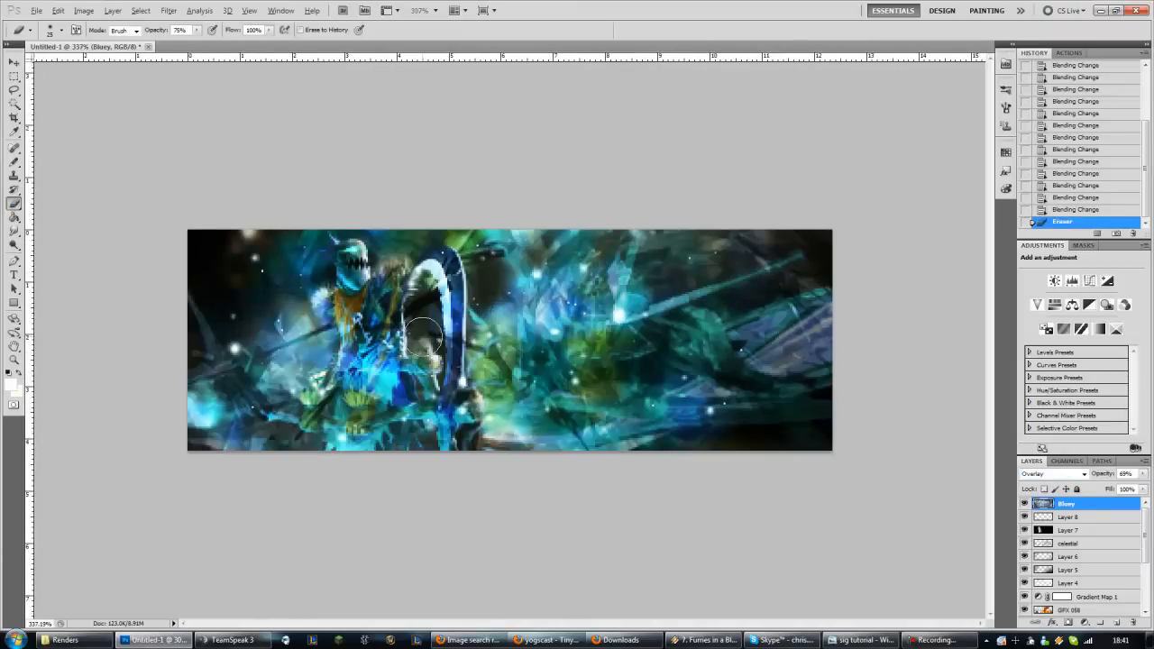
mouse_move(339, 260)
left_mouse_down()
mouse_move(330, 245)
mouse_move(334, 289)
left_mouse_up()
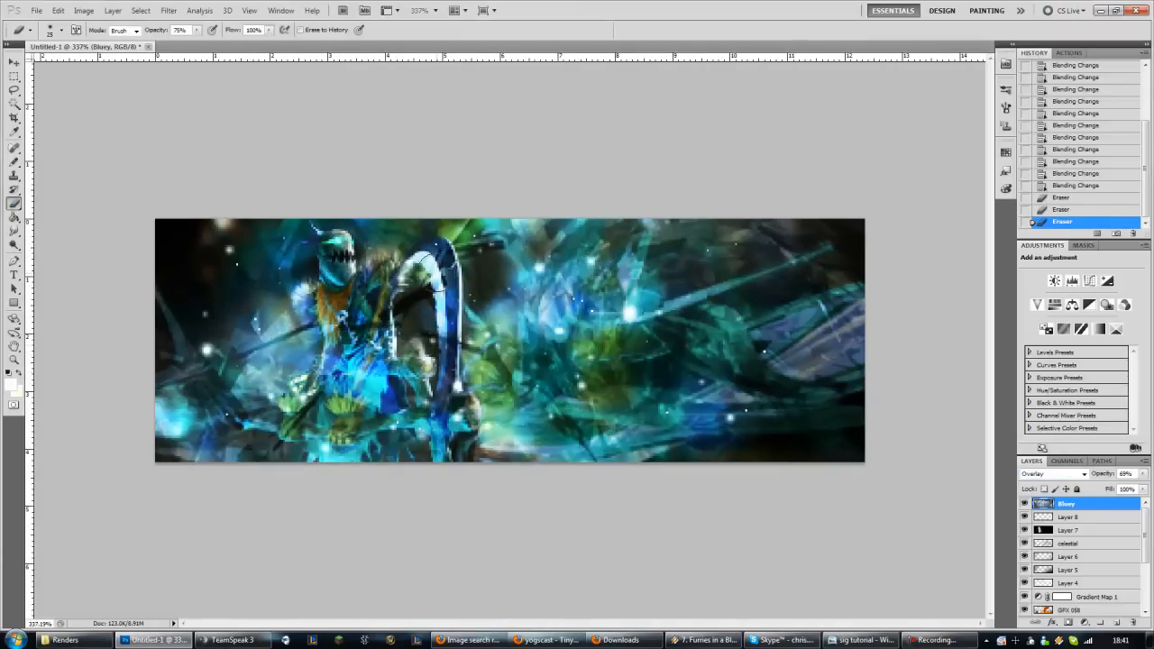
- Reduce the eraser opacity to 35% and fade the Bluey texture over the scythe and the figure's body
left_click_drag(161, 34, 137, 40)
mouse_move(442, 259)
left_mouse_down()
mouse_move(449, 320)
mouse_move(431, 444)
mouse_move(444, 419)
left_mouse_up()
mouse_move(369, 371)
left_mouse_down()
mouse_move(354, 383)
mouse_move(374, 396)
mouse_move(424, 370)
mouse_move(406, 356)
mouse_move(420, 379)
left_mouse_up()
mouse_move(326, 438)
left_mouse_down()
mouse_move(293, 424)
mouse_move(284, 433)
mouse_move(293, 406)
mouse_move(271, 419)
mouse_move(307, 426)
left_mouse_up()
left_click_drag(311, 307, 307, 300)
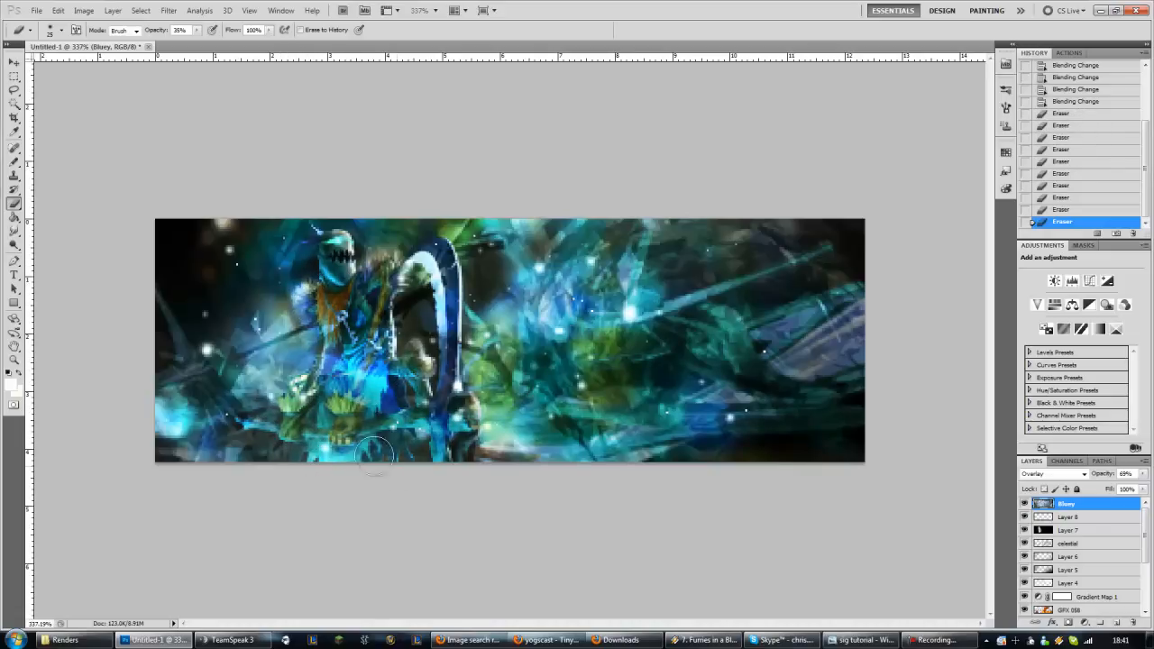
- Fade the Bluey texture over the figure's lower body and the scythe's base with the 35% eraser
left_click(403, 449)
left_click(450, 461)
left_click(450, 449)
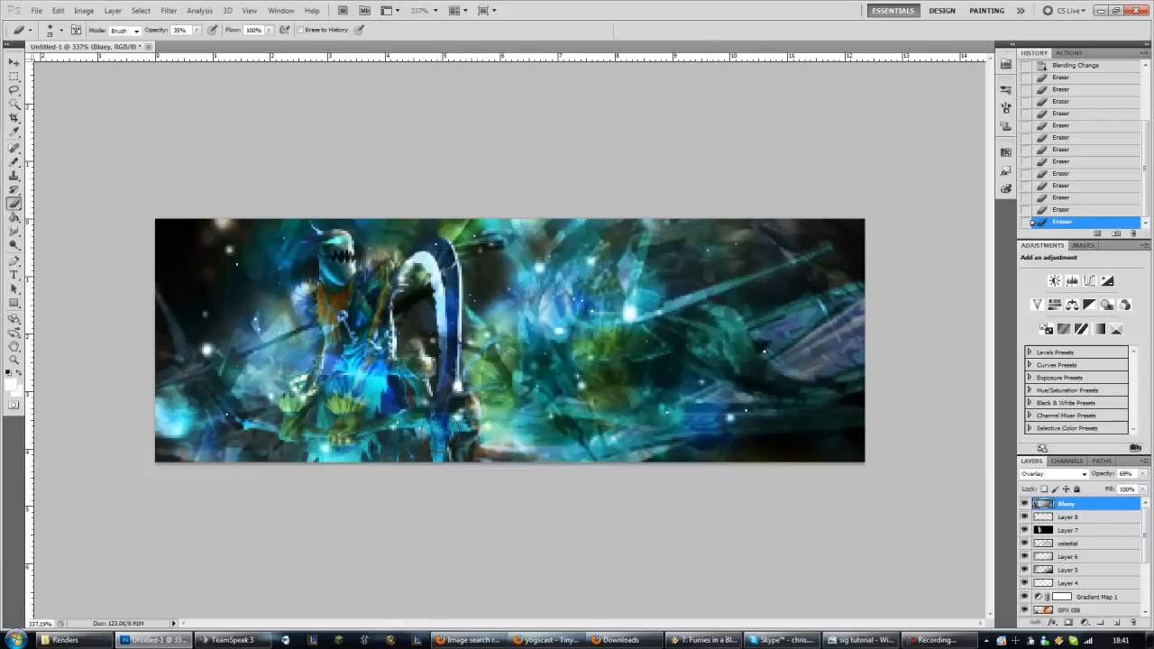
left_click(448, 437)
scroll(510, 368, "down", 8)
scroll(505, 361, "down", 10)
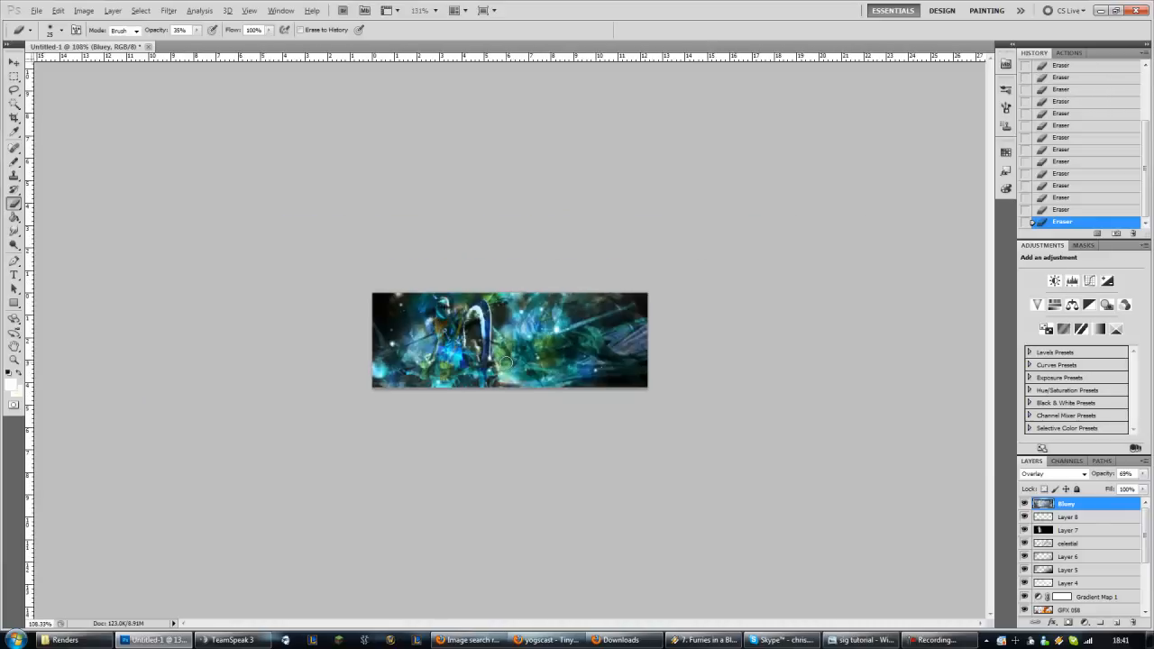
scroll(507, 361, "up", 1)
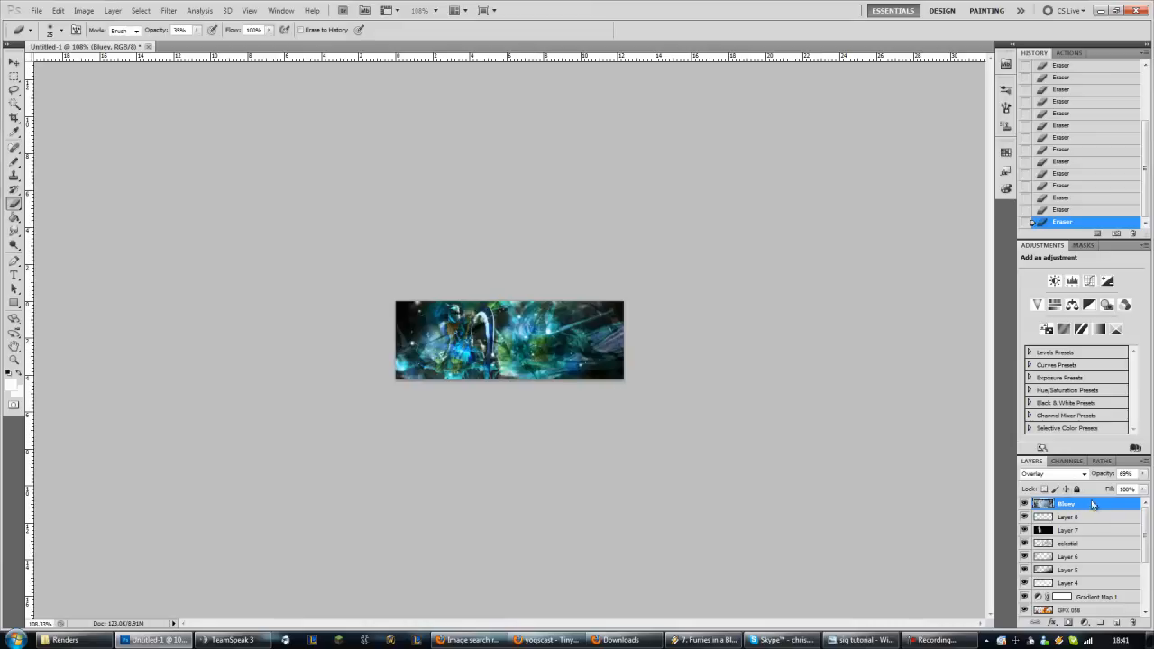
- Lower the Bluey layer's opacity to 0% for comparison and bring it back to 69%
left_click_drag(1104, 478, 1061, 478)
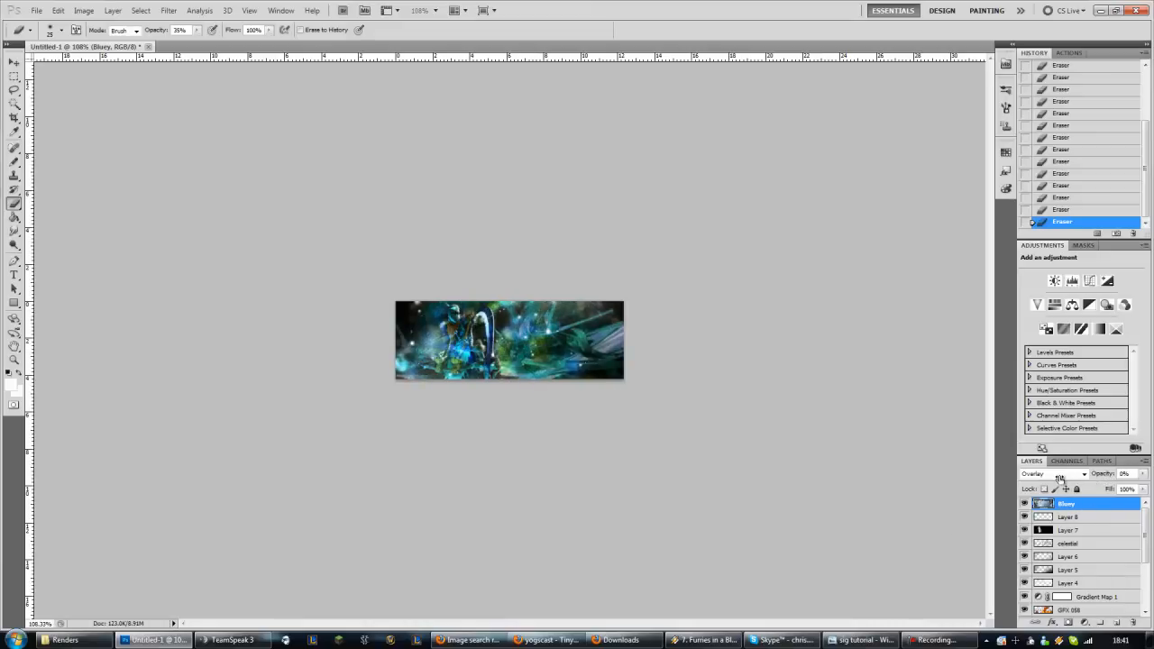
left_click_drag(1002, 480, 1034, 485)
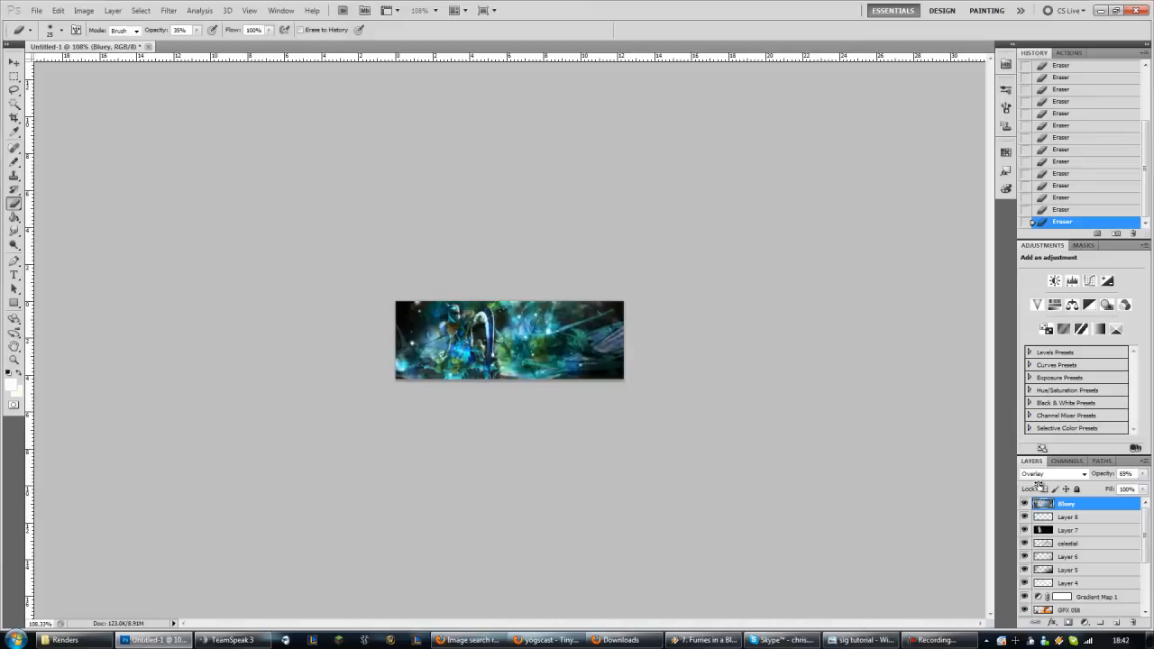
left_click_drag(1039, 487, 1039, 487)
- Paint a soft cream glow on the banner's upper edge on a new layer, using a 250 px brush at 0% hardness
left_click(1117, 623)
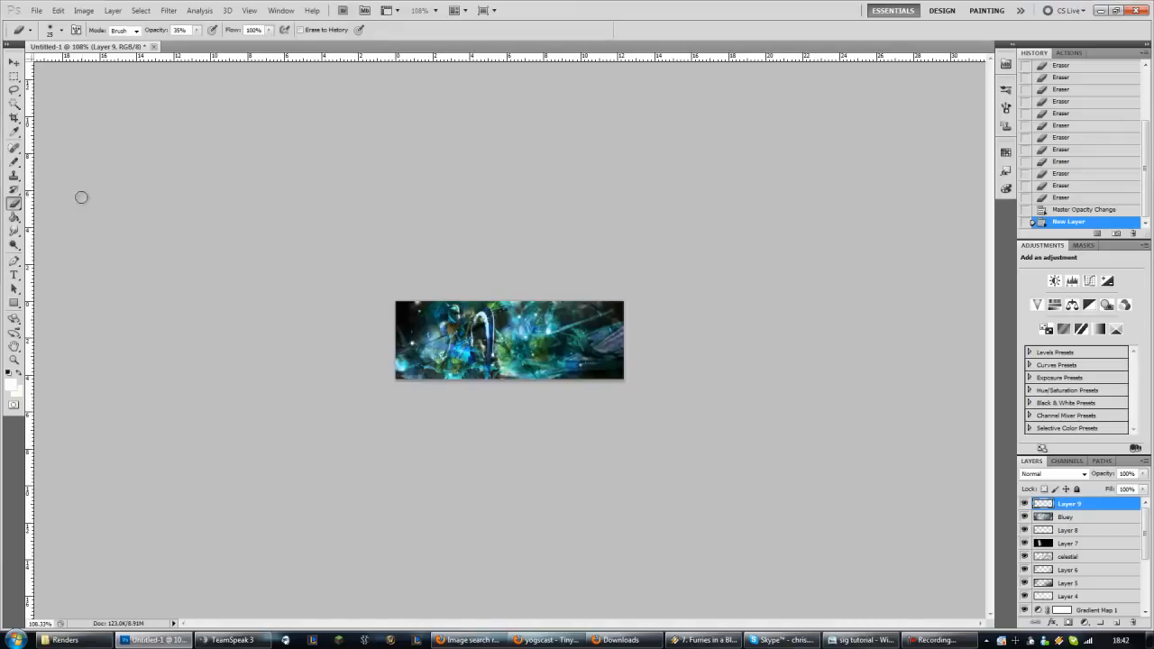
left_click(16, 163)
left_click(61, 160)
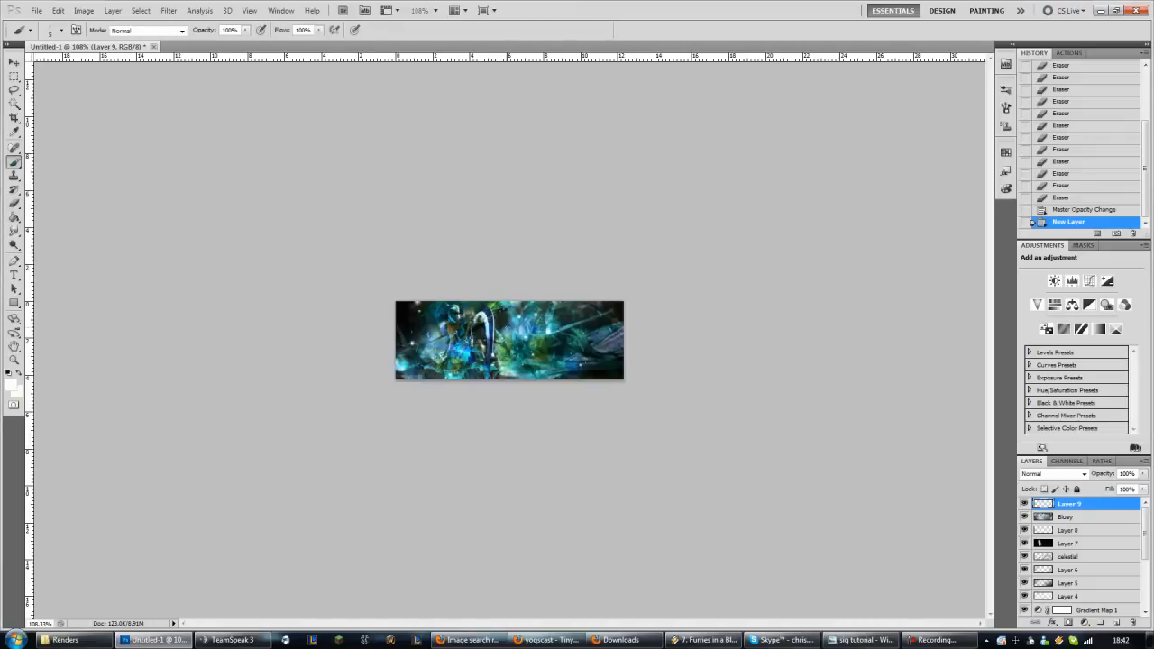
right_click(511, 325)
left_click_drag(627, 340, 556, 340)
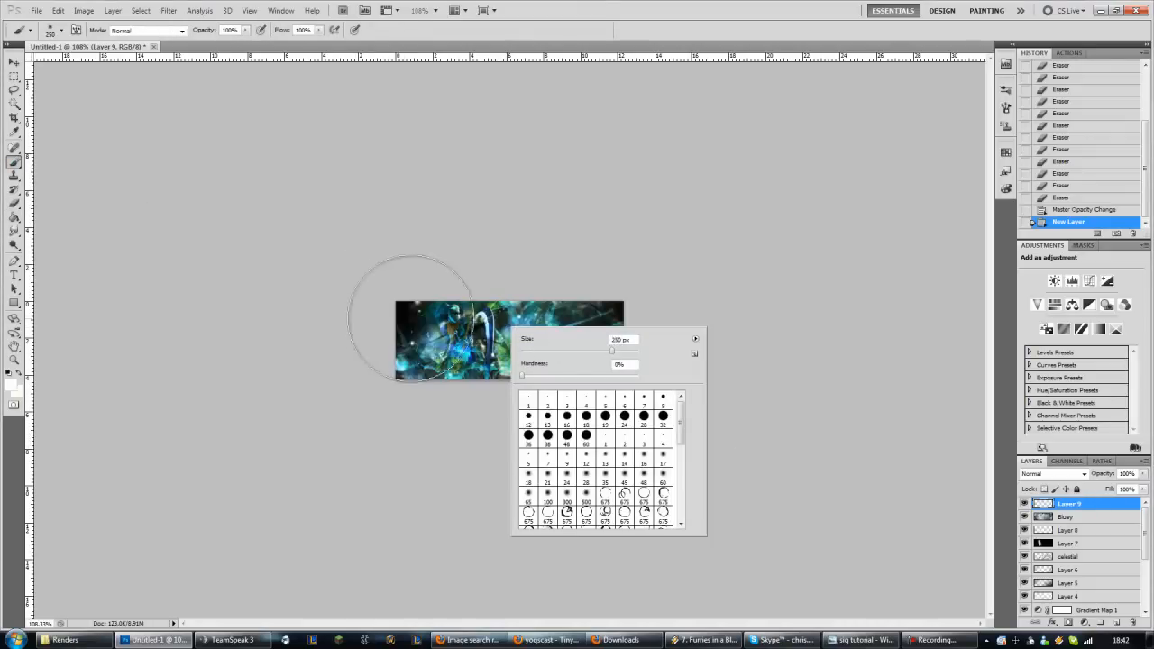
left_click(579, 22)
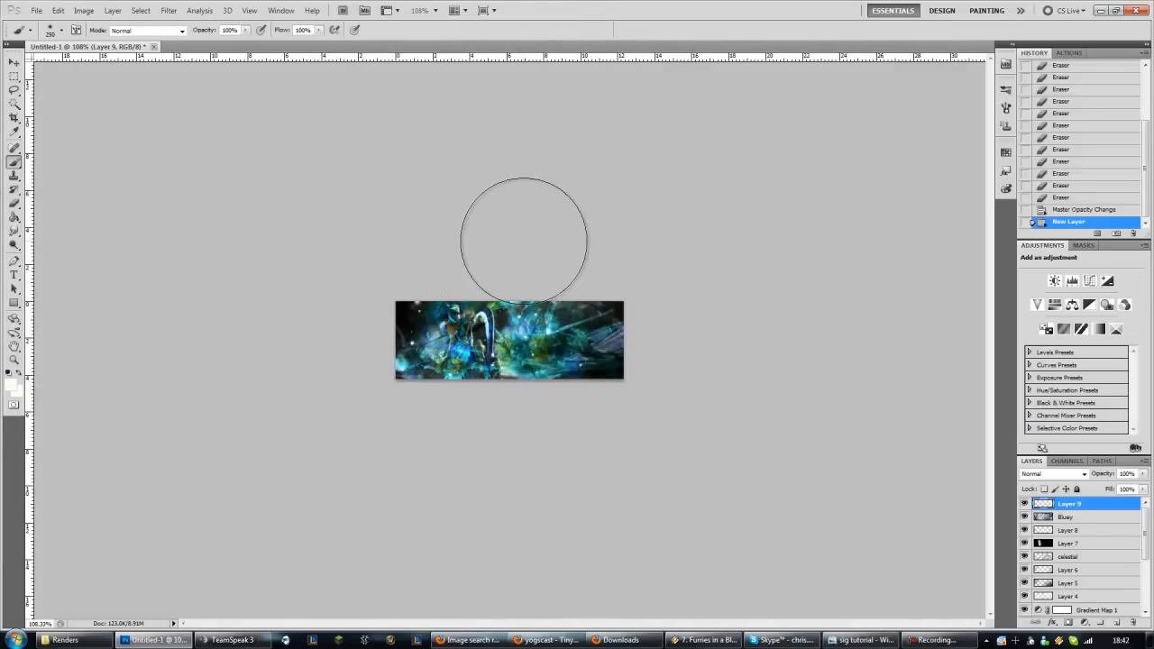
left_click(534, 254)
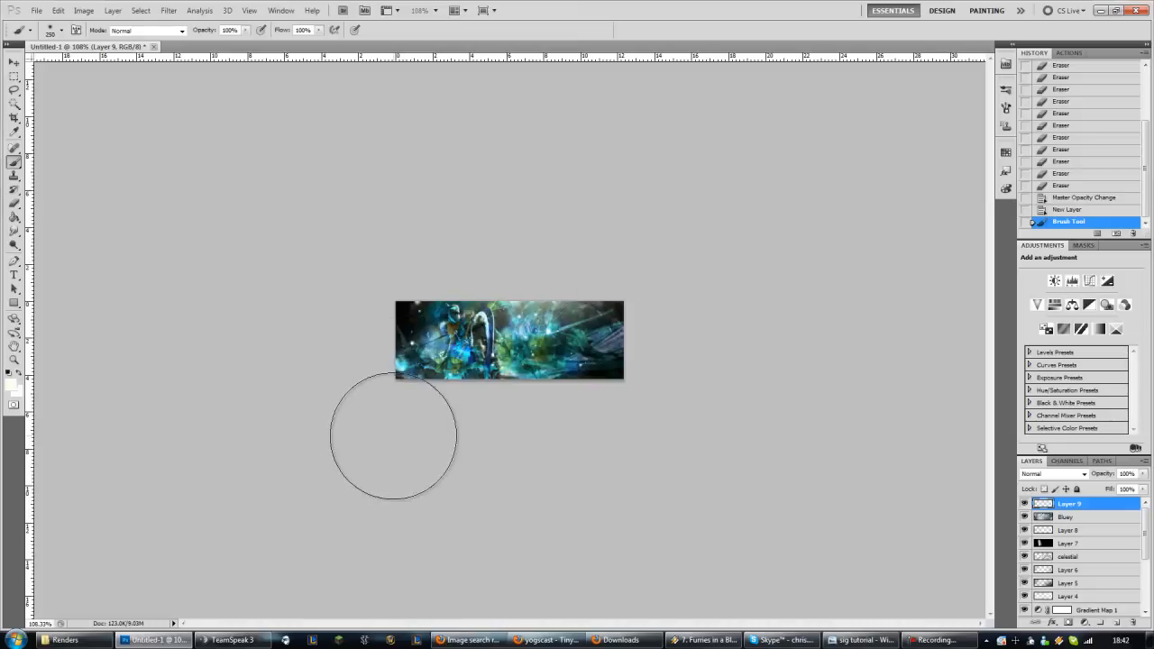
- Set the foreground colour to pale cyan #b6fffe
left_click(11, 386)
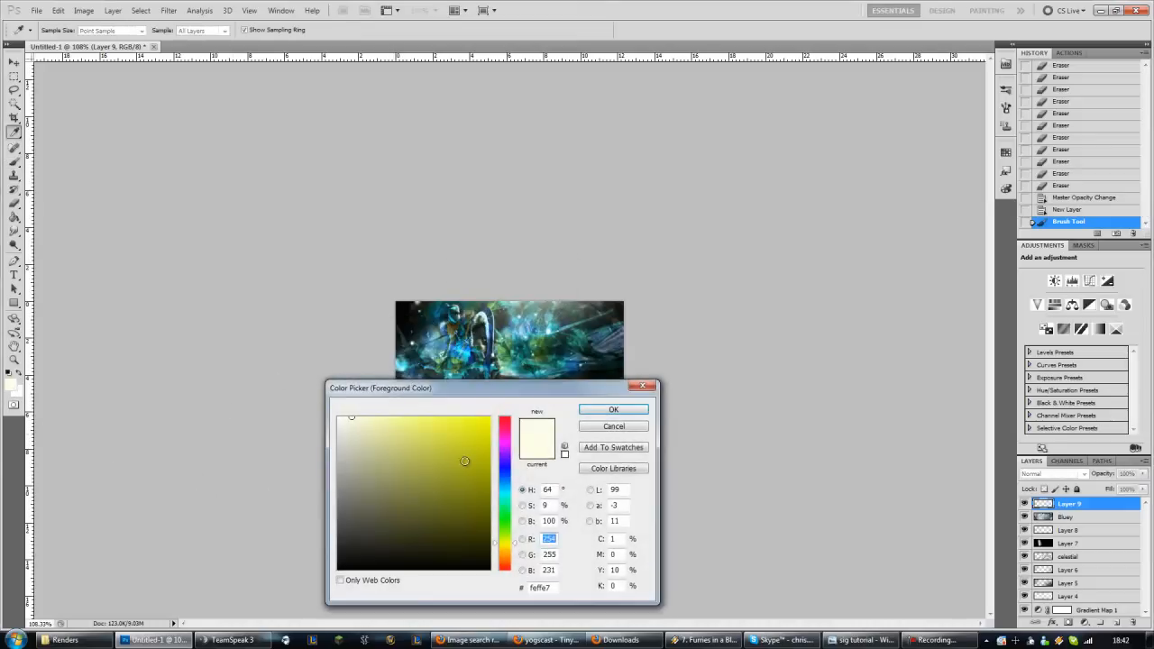
left_click(505, 494)
left_click(612, 411)
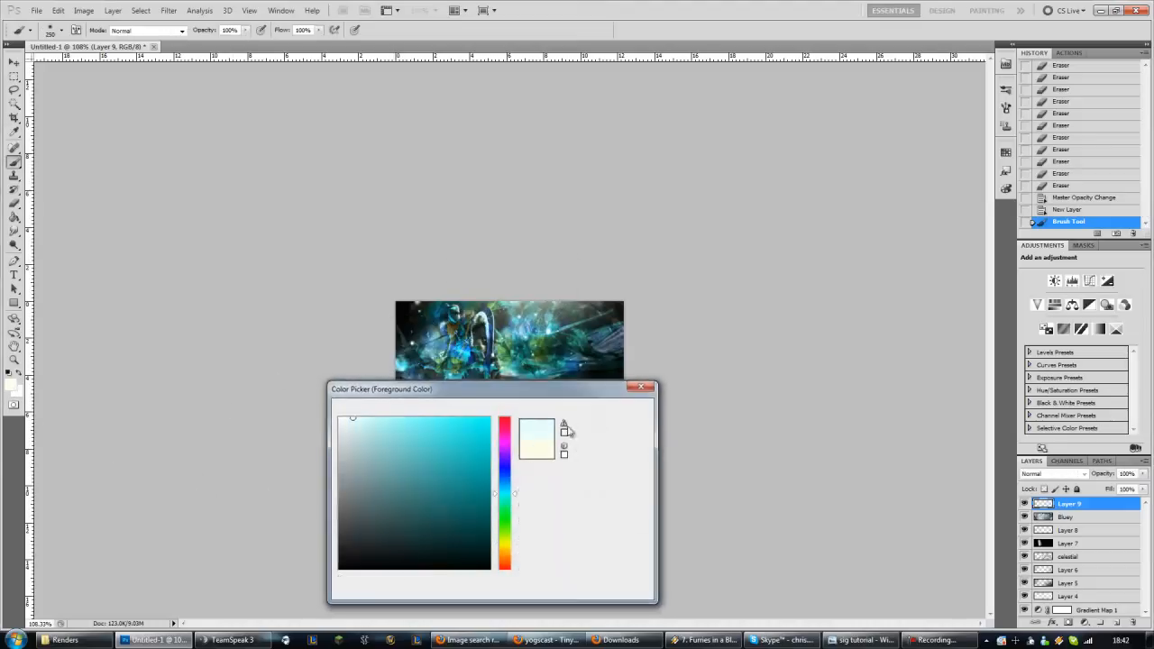
left_click(11, 385)
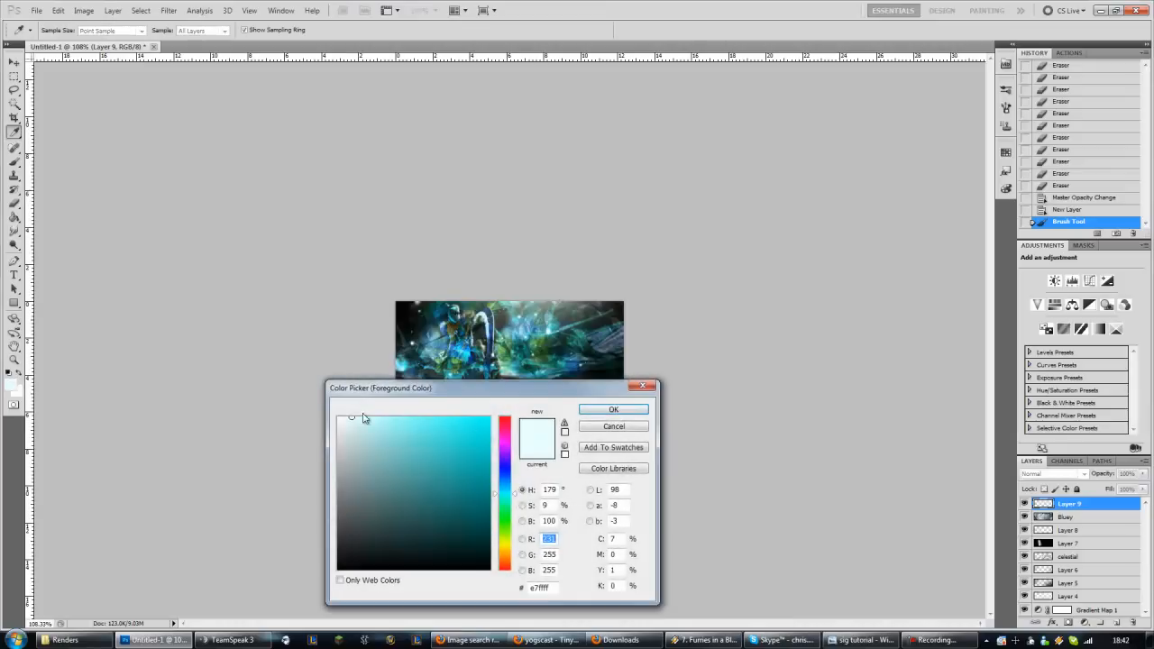
left_click(366, 418)
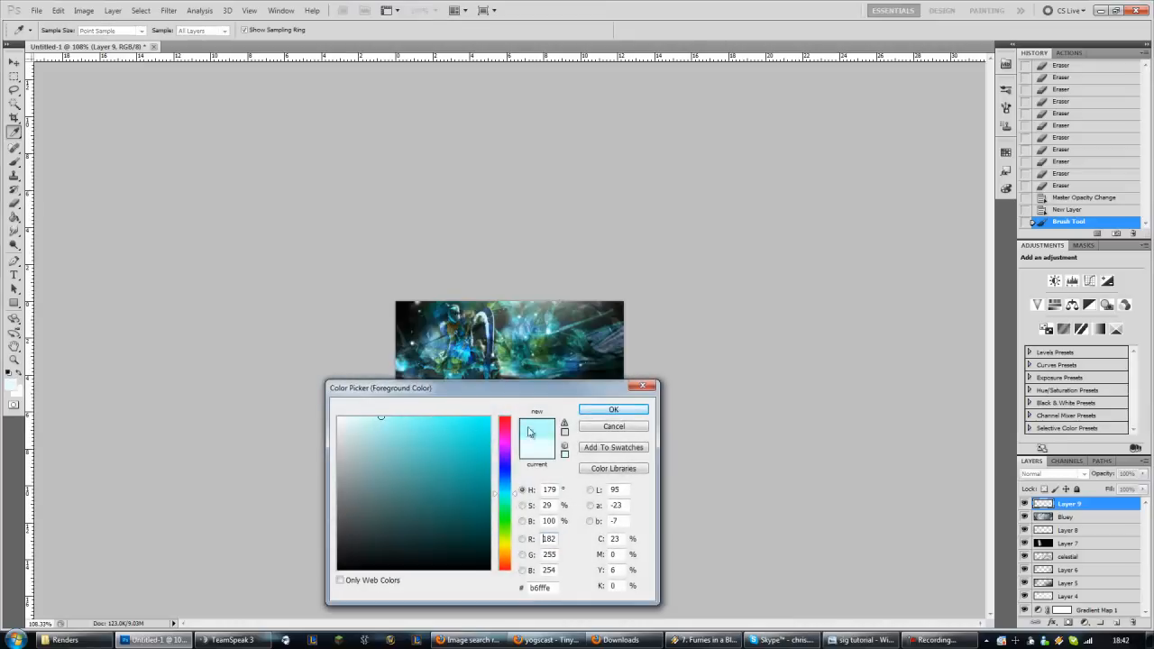
left_click(592, 411)
- Paint a pale cyan glow along the banner's lower-left edge, undoing the first attempt and repainting it
left_click(404, 424)
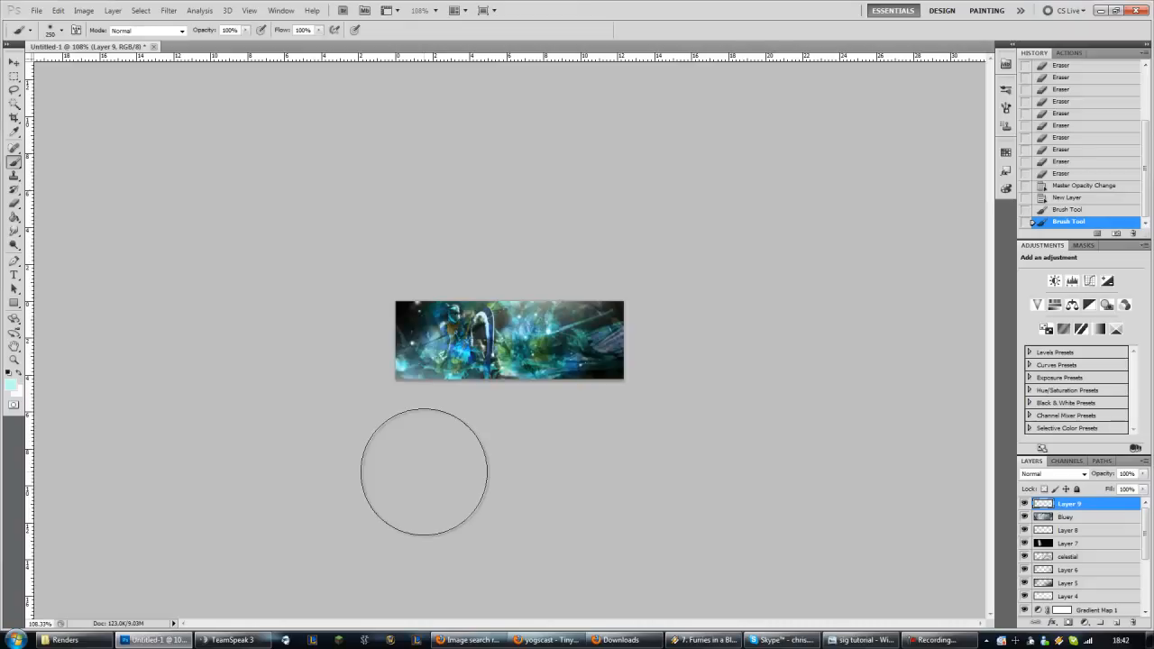
key("ctrl+z")
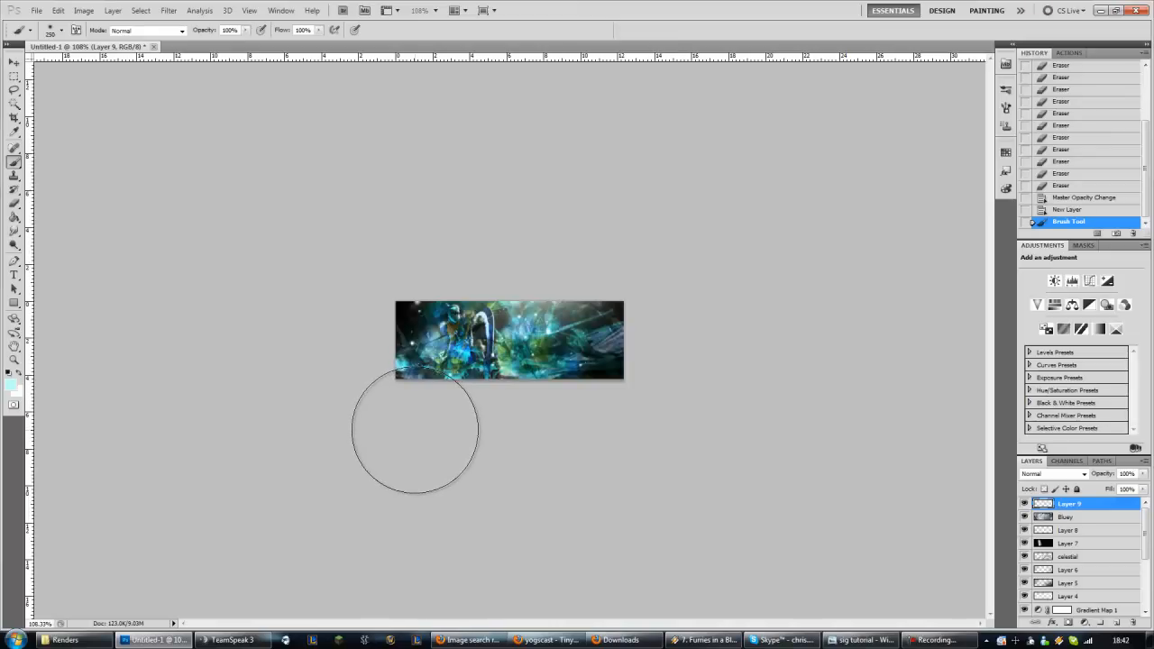
left_click(420, 431)
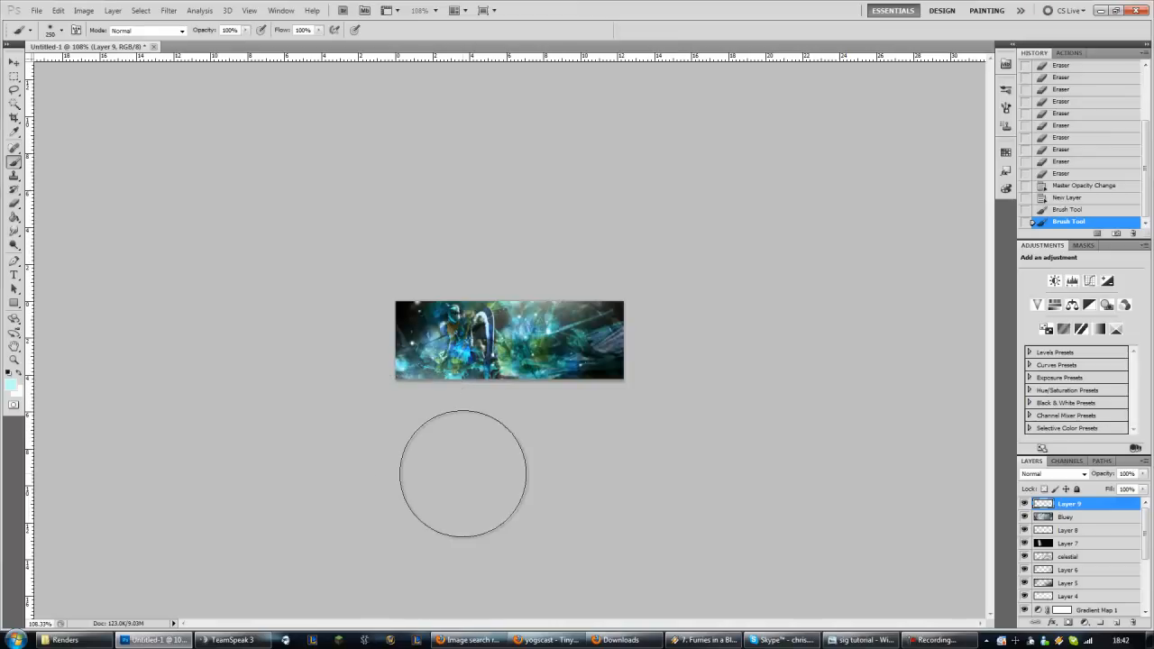
- Try the blend modes from Lighten through Overlay on the glow layer
left_click(1078, 474)
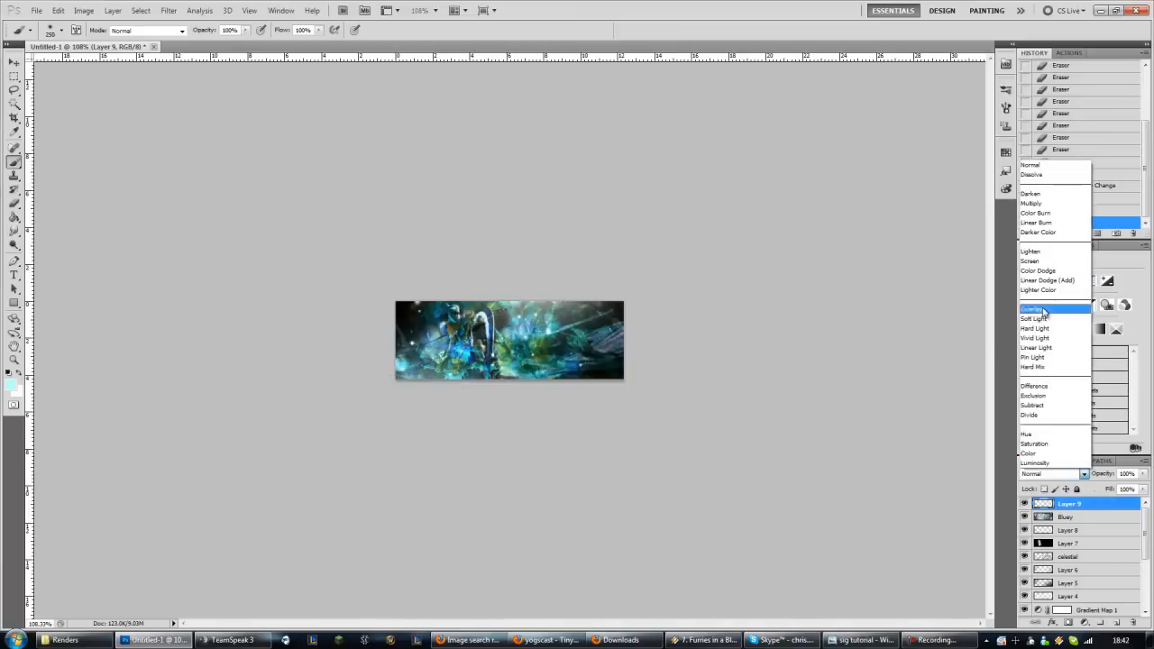
left_click(1037, 251)
key("Down")
key("Down")
key("Down")
key("Down")
key("Down")
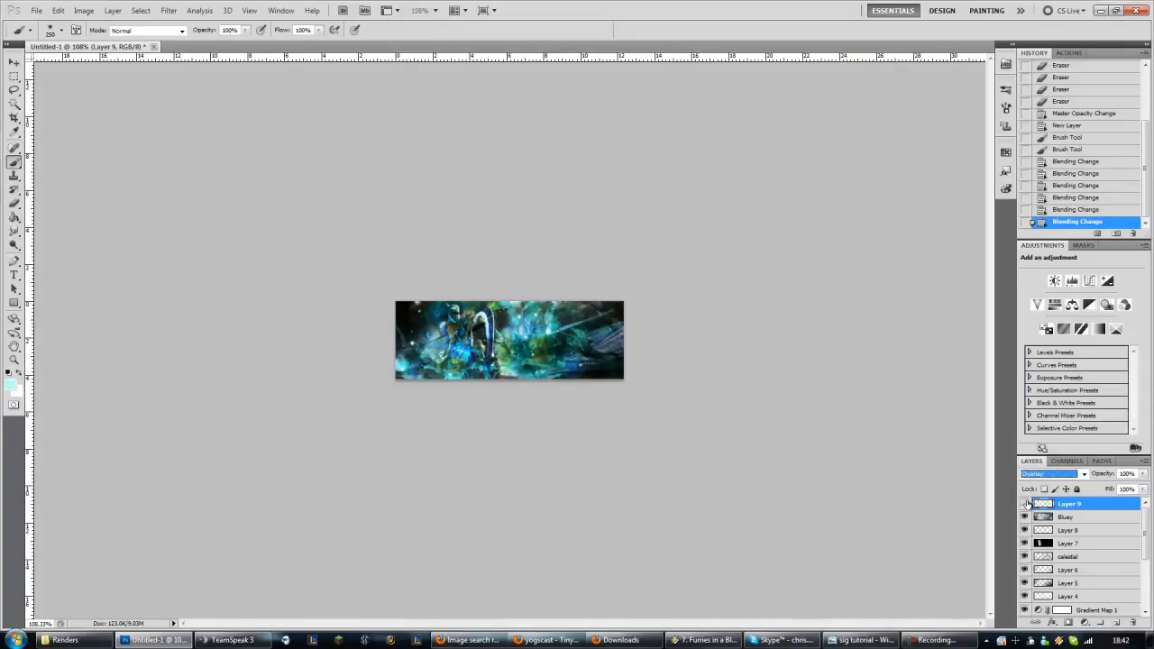
- Compare the banner with the Overlay glow layer hidden and shown
left_click(1027, 504)
left_click(1027, 504)
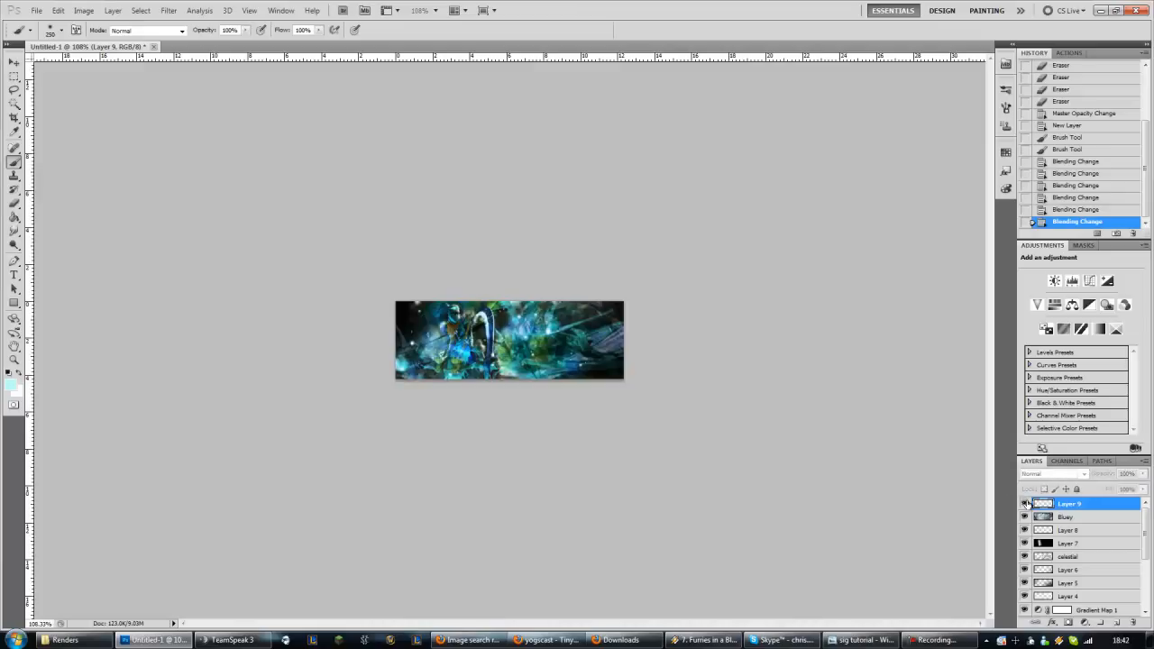
left_click(1027, 504)
left_click(1027, 504)
left_click(1028, 504)
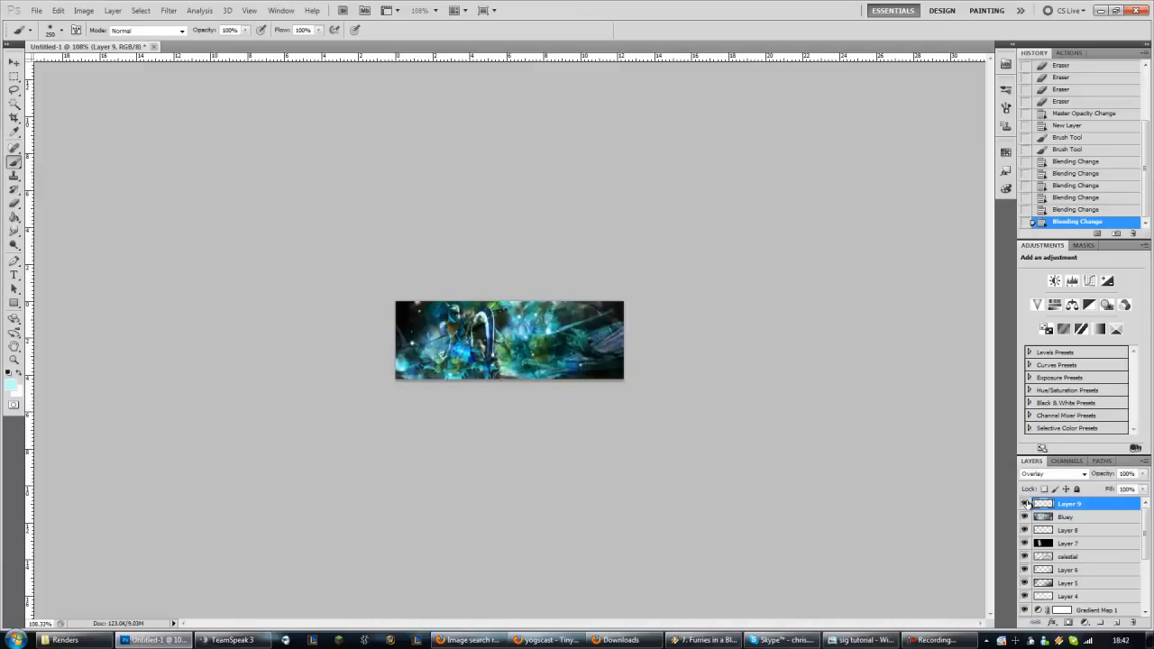
left_click(1027, 504)
left_click(1027, 504)
- Set the glow layer's blend mode to Normal and its opacity to 51%
left_click(1084, 474)
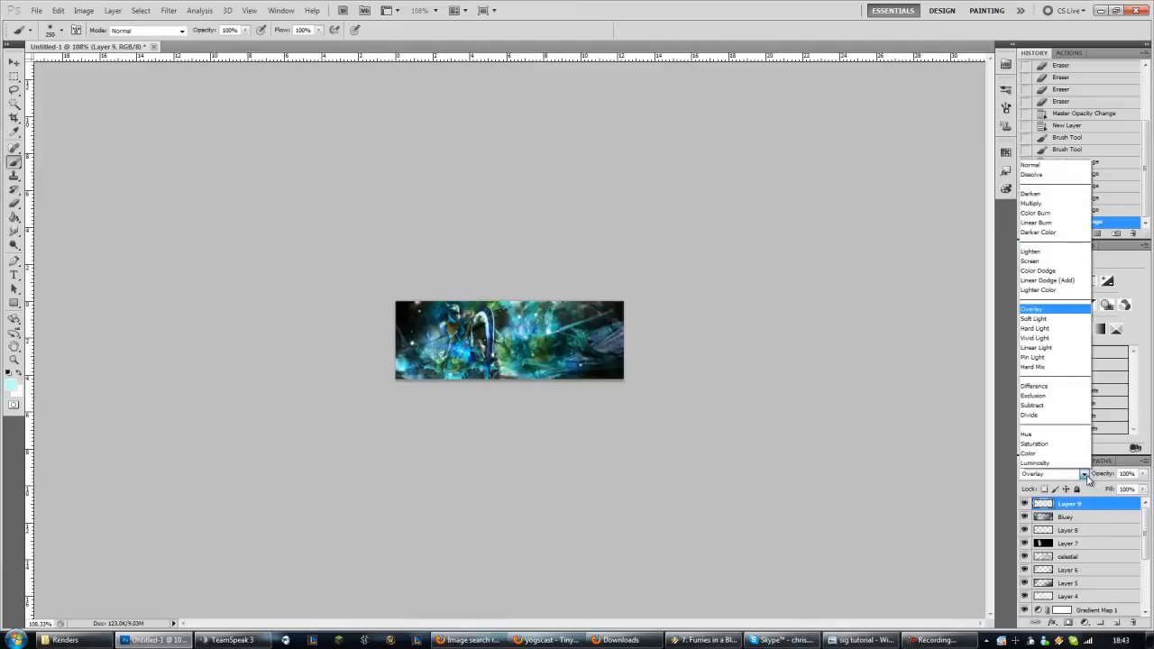
left_click(1046, 166)
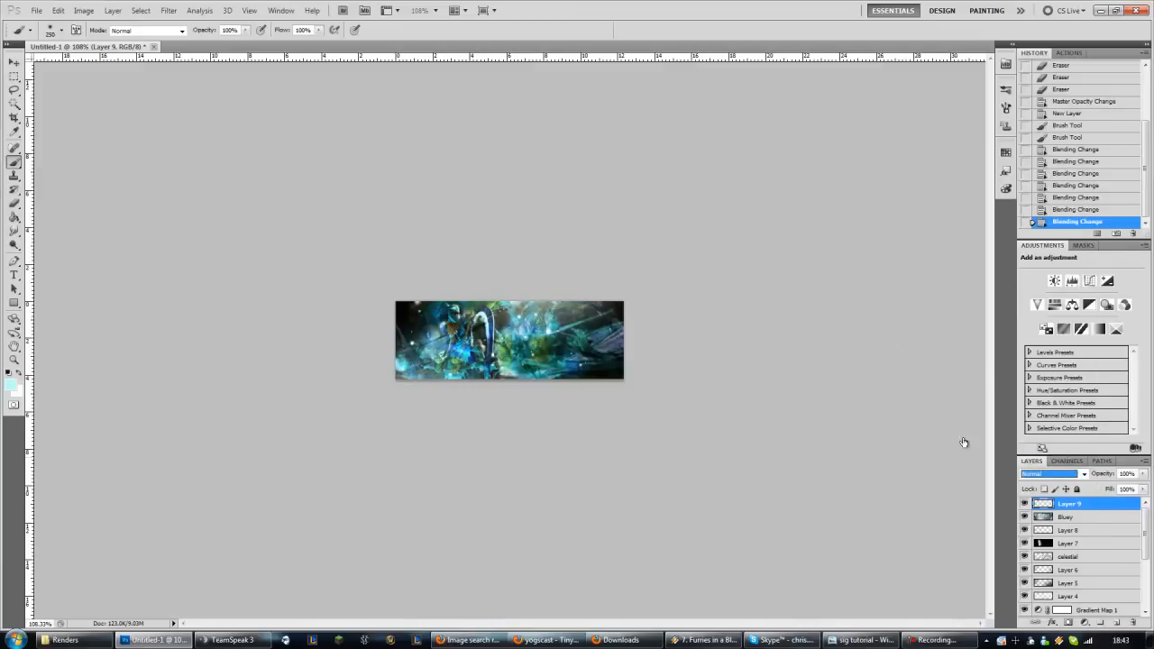
left_click_drag(1103, 474, 1087, 476)
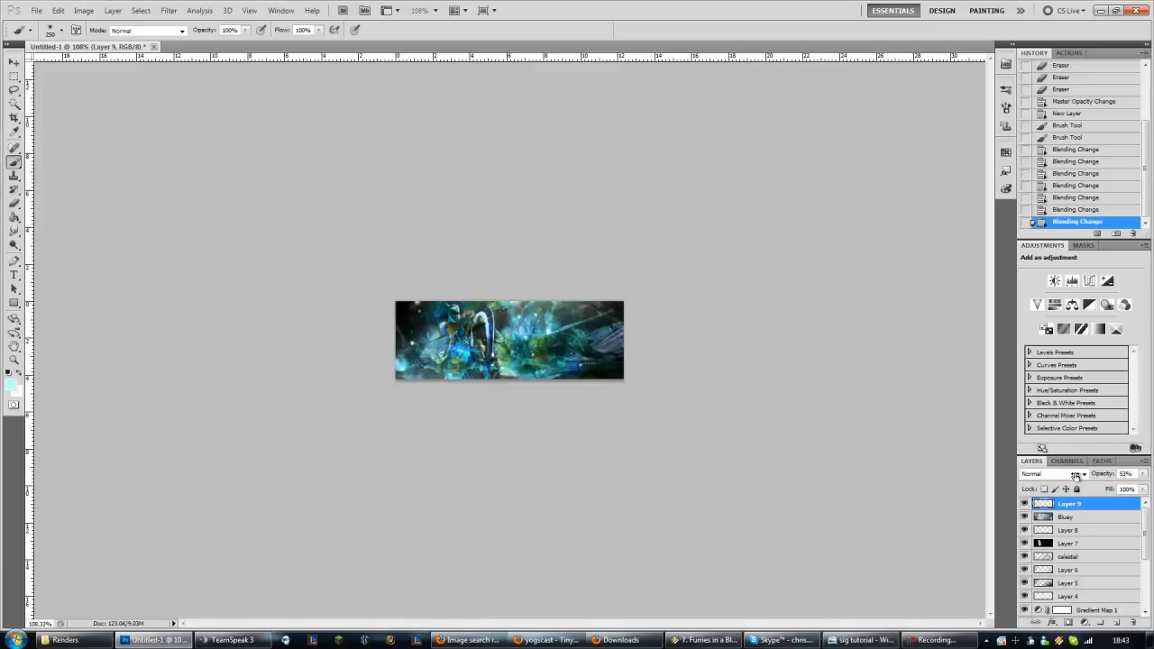
left_click_drag(1074, 475, 1074, 476)
- Compare the banner with and without the glow layer at Normal blending and 51% opacity
left_click(1024, 503)
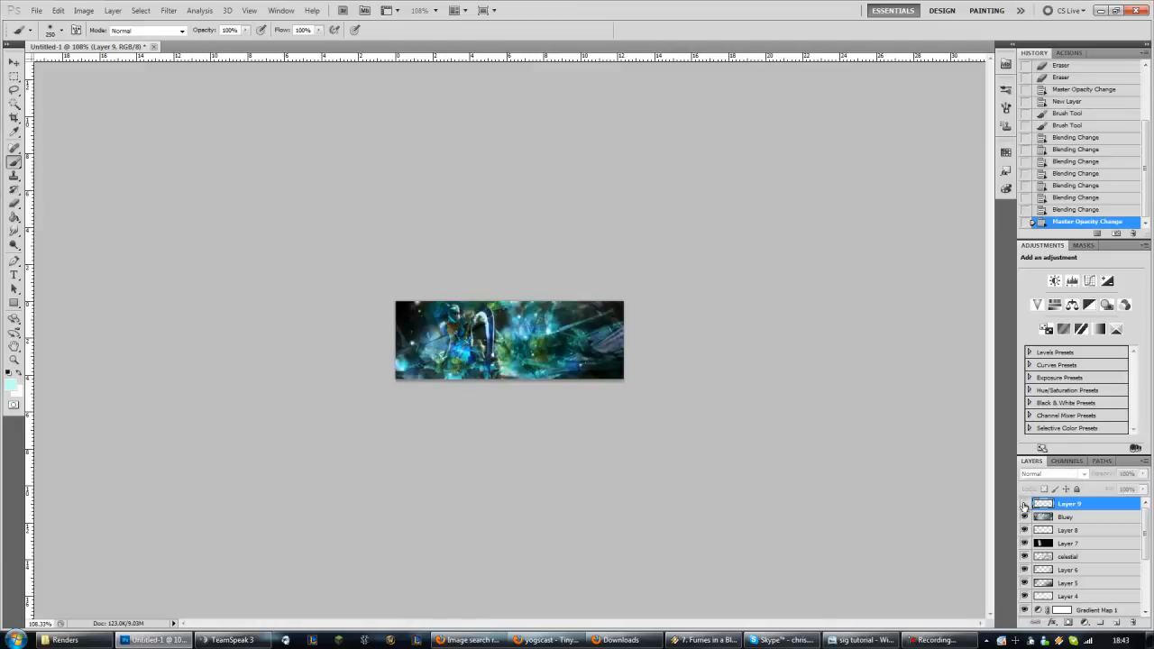
left_click(1024, 503)
left_click(1024, 503)
left_click(1024, 503)
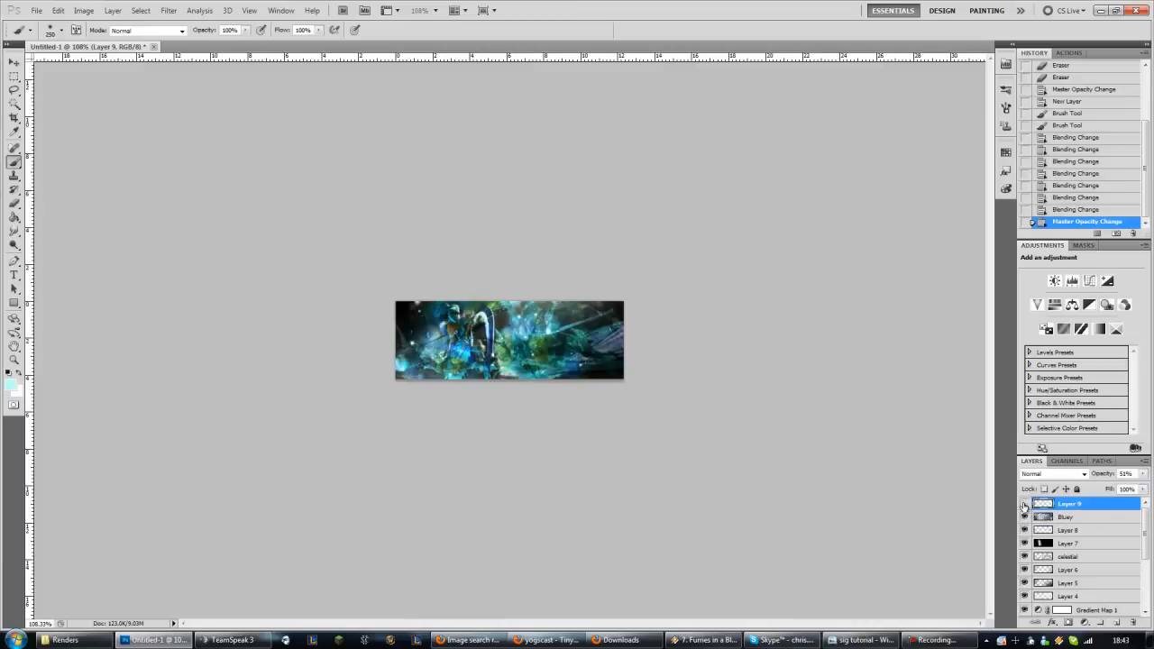
left_click(1025, 504)
left_click(1025, 504)
left_click(1025, 503)
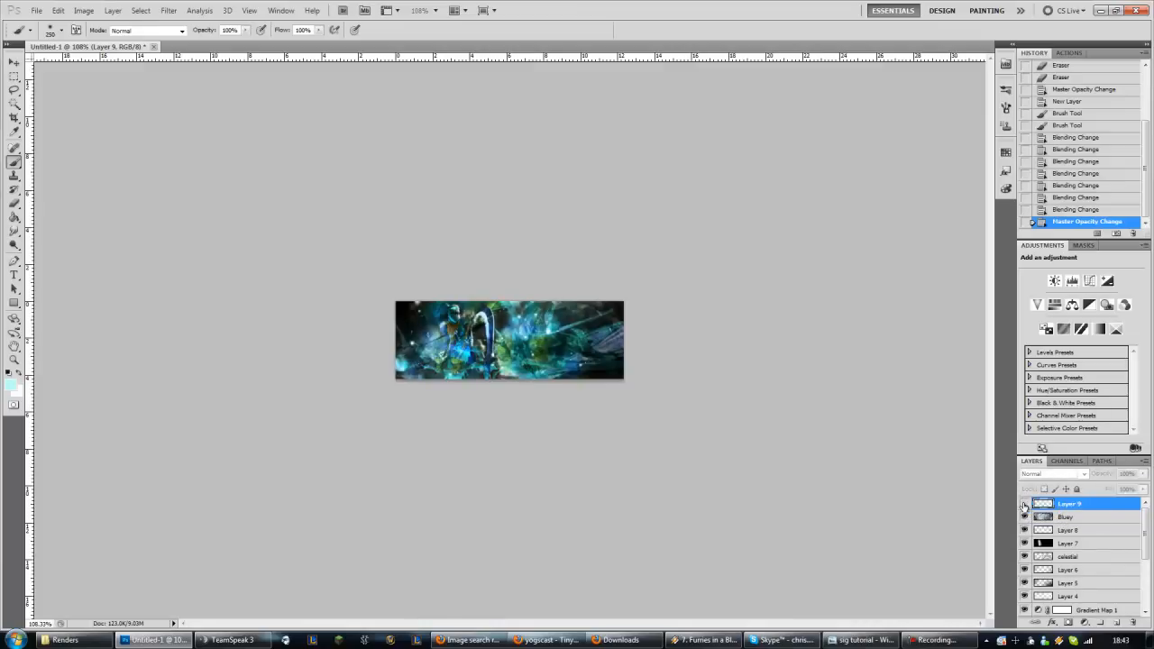
left_click(1025, 503)
left_click(1025, 503)
left_click(1024, 503)
left_click(1024, 504)
left_click(1025, 504)
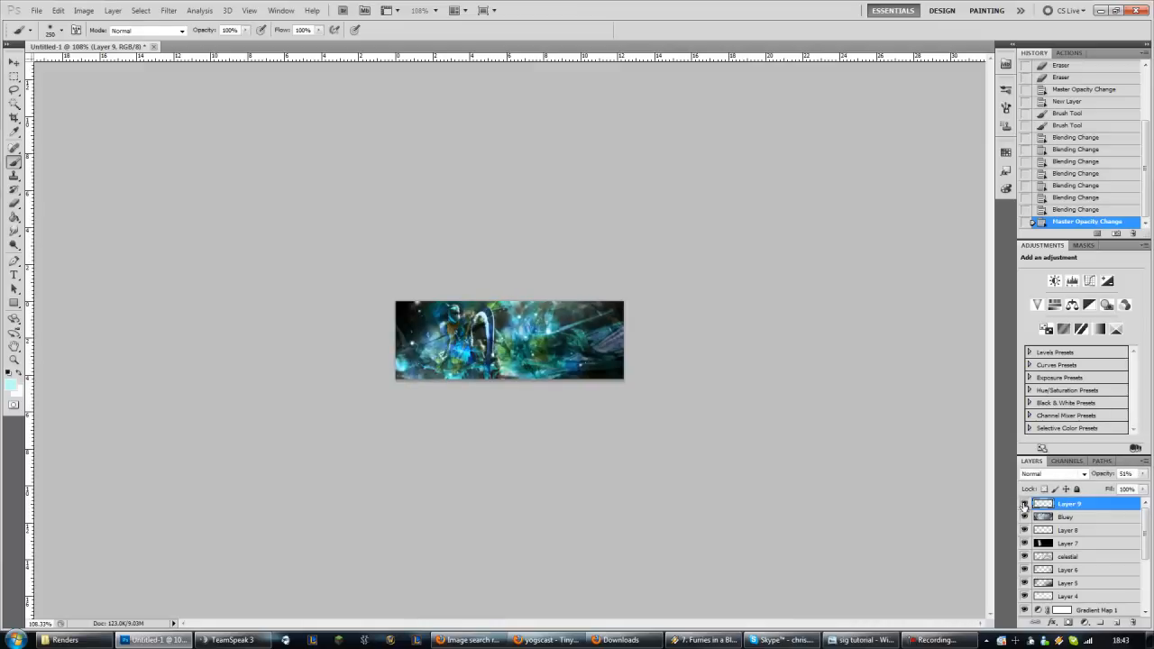
- Try Overlay on the 51% glow layer, comparing it hidden and shown, and return it to Normal
left_click(1084, 474)
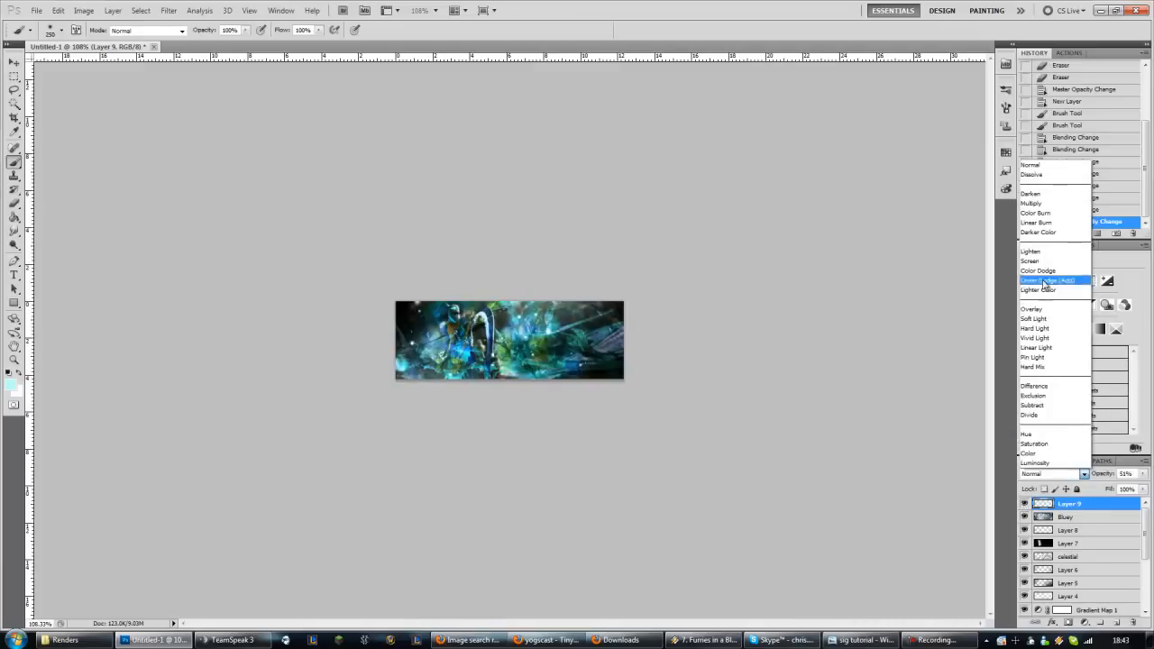
left_click(1040, 311)
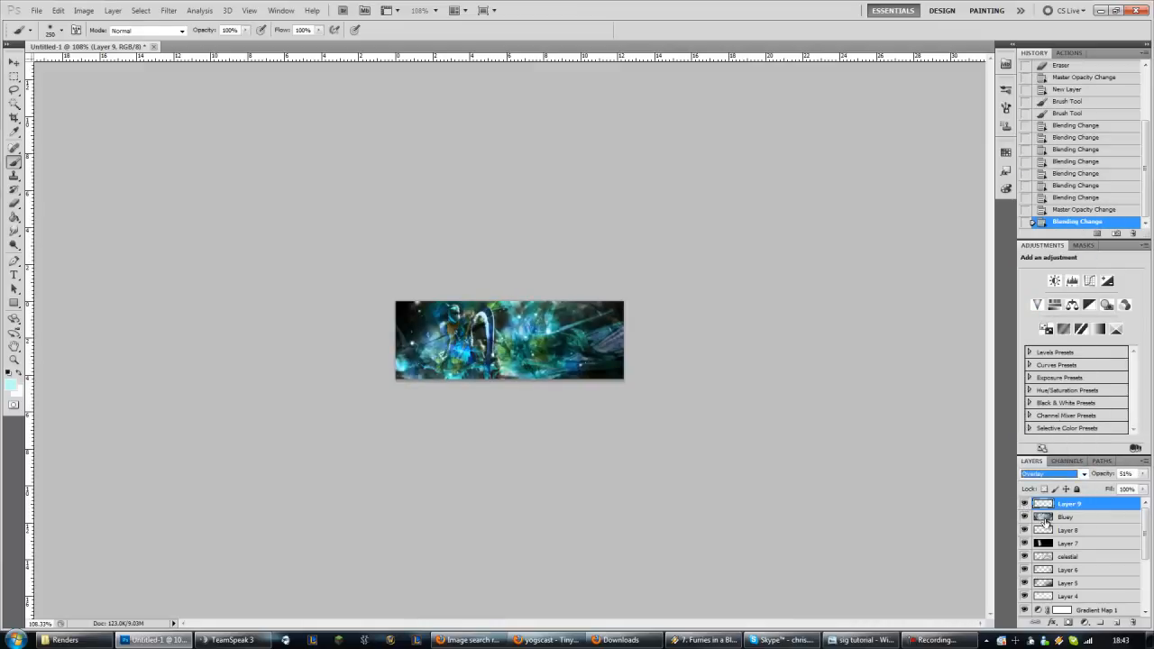
left_click(1024, 503)
left_click(1024, 503)
left_click(1025, 503)
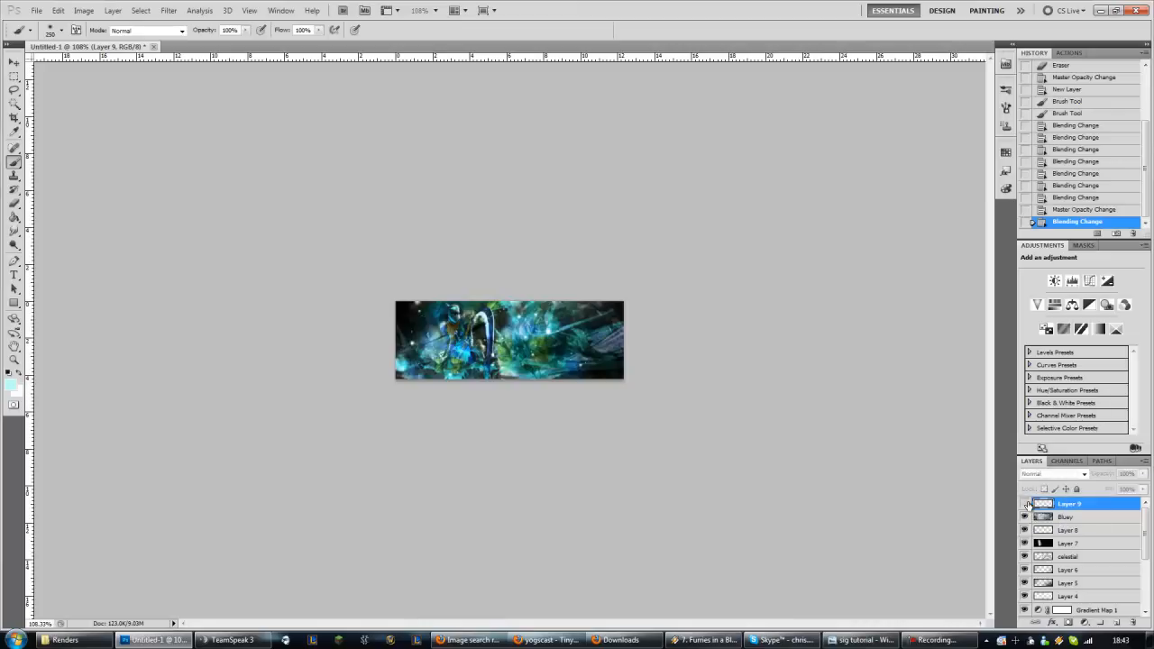
left_click(1024, 503)
left_click(1086, 474)
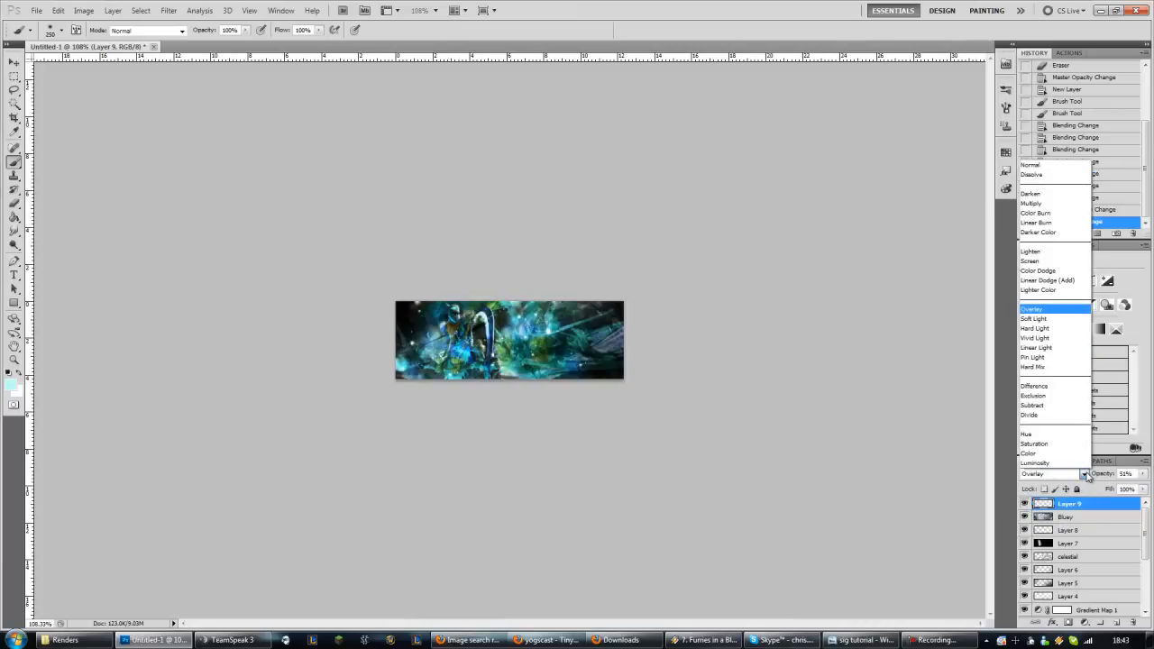
left_click(1040, 166)
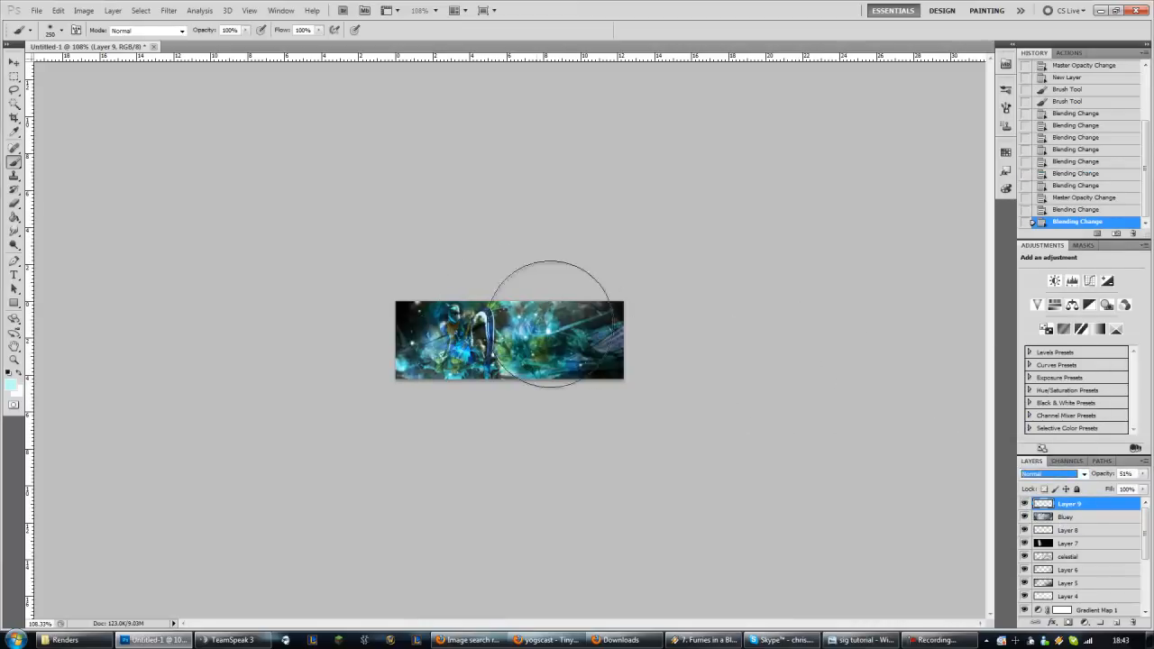
- Add a new layer above the glow layer and prepare a small soft brush with black as the painting colour
left_click(1116, 623)
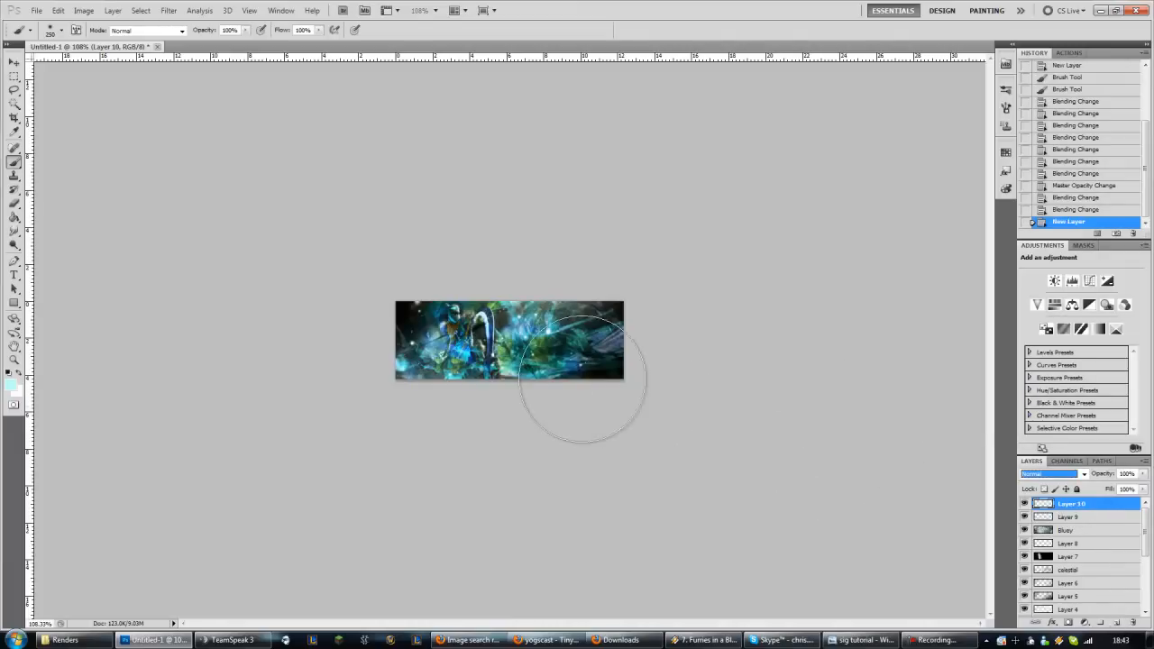
right_click(470, 338)
left_click_drag(570, 362, 508, 359)
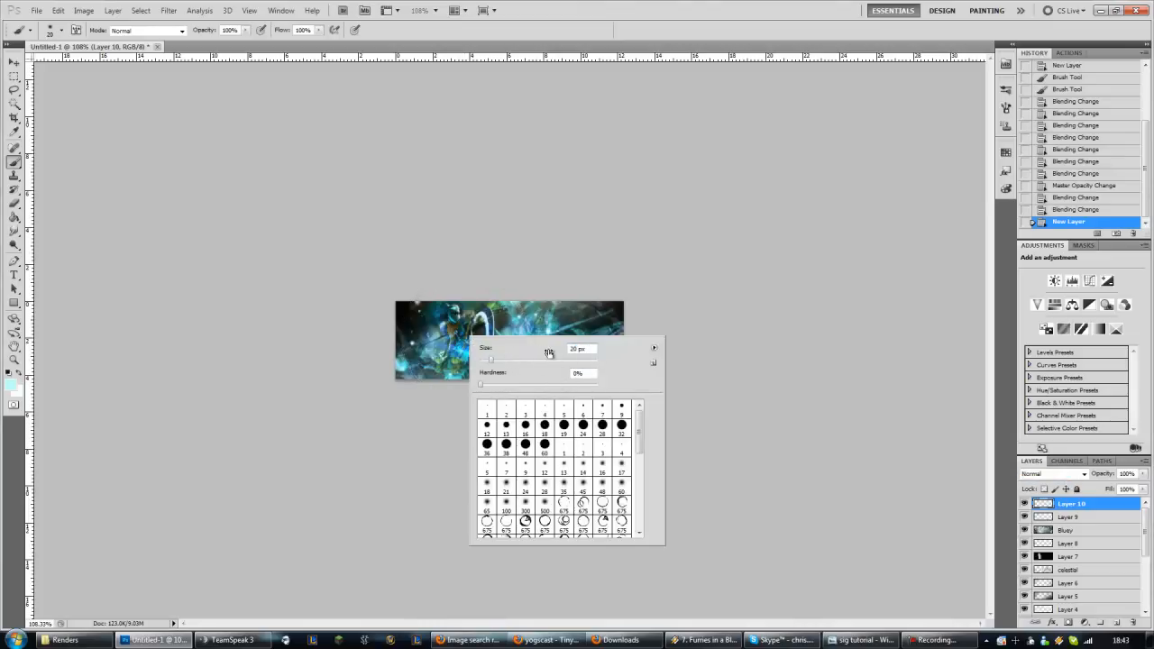
left_click(576, 349)
left_click_drag(593, 348, 560, 352)
left_click(559, 27)
left_click(10, 372)
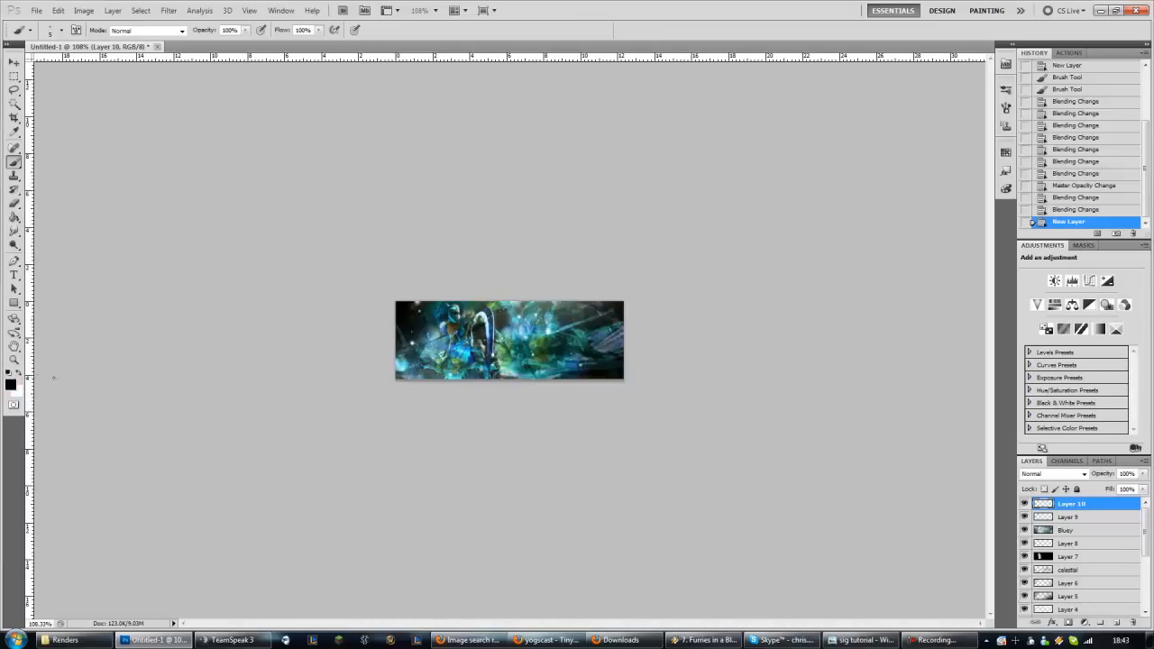
- Paint a short black shadow stroke between the scythe-wielding figure's green feet on the new layer
scroll(401, 310, "up", 15)
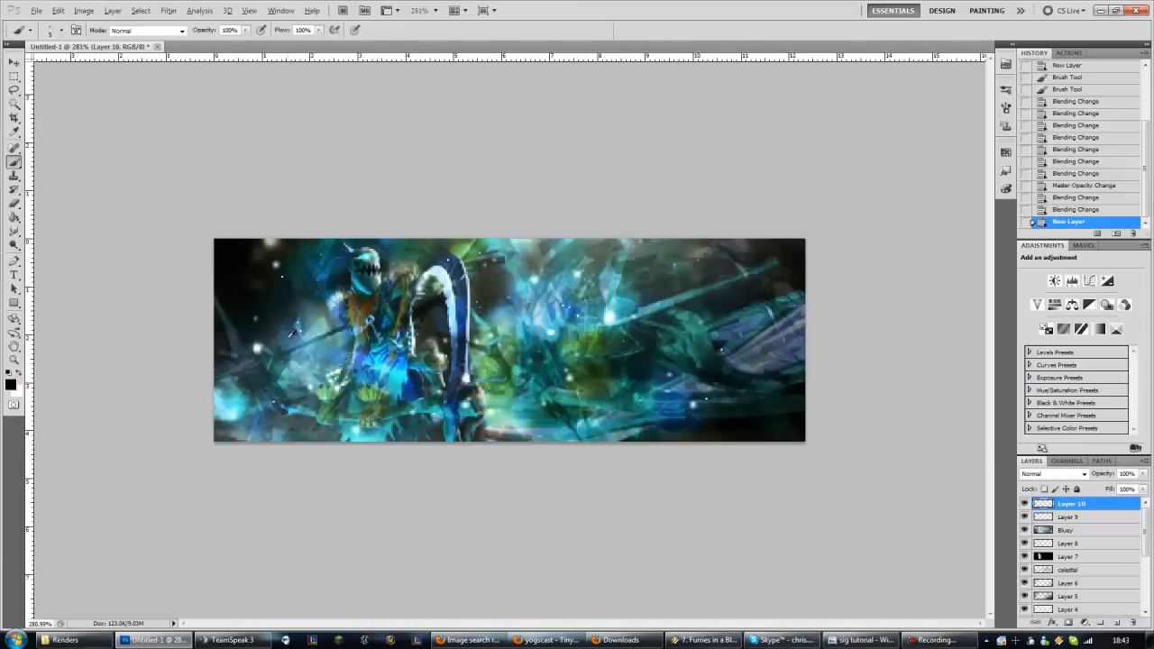
scroll(225, 326, "down", 1)
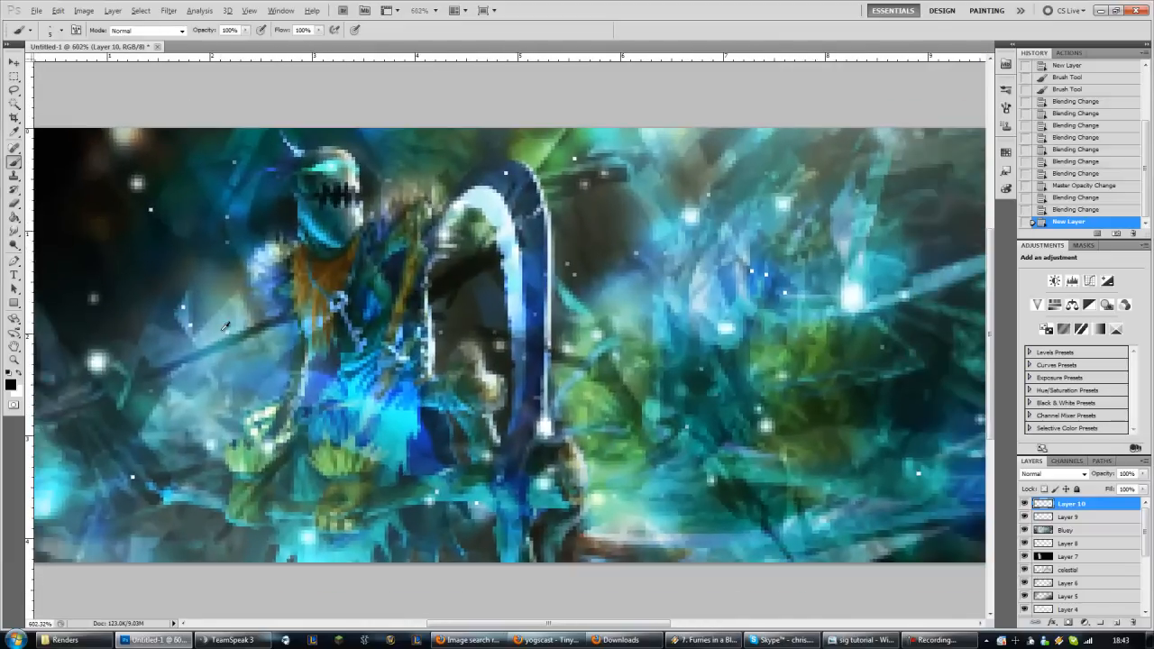
mouse_move(560, 624)
left_mouse_down()
mouse_move(518, 624)
mouse_move(541, 623)
left_mouse_up()
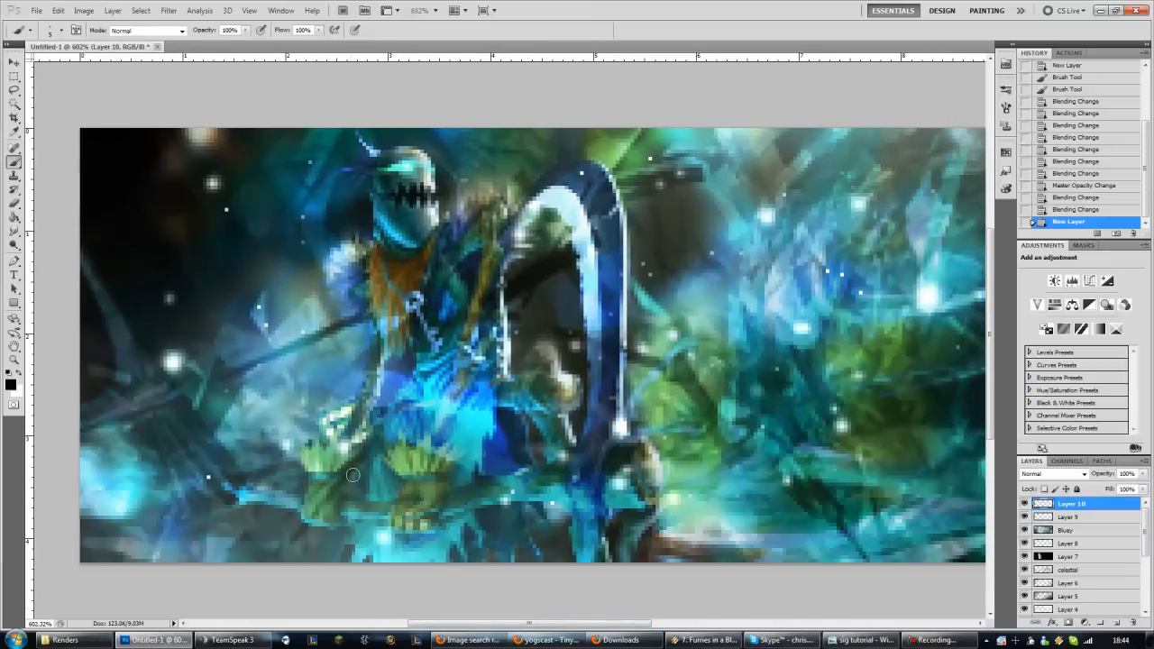
left_click_drag(347, 482, 372, 433)
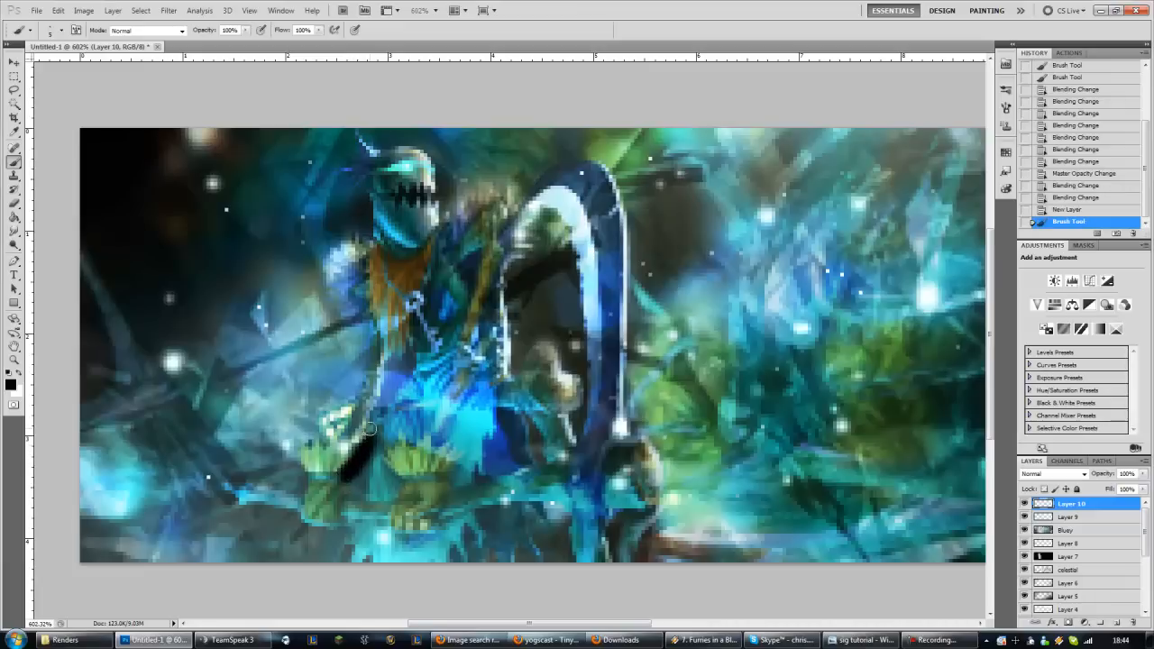
- Set the soft brush size to 4 px and paint black shadows across the figure's neck and upper chest
right_click(426, 391)
left_click_drag(542, 405, 502, 409)
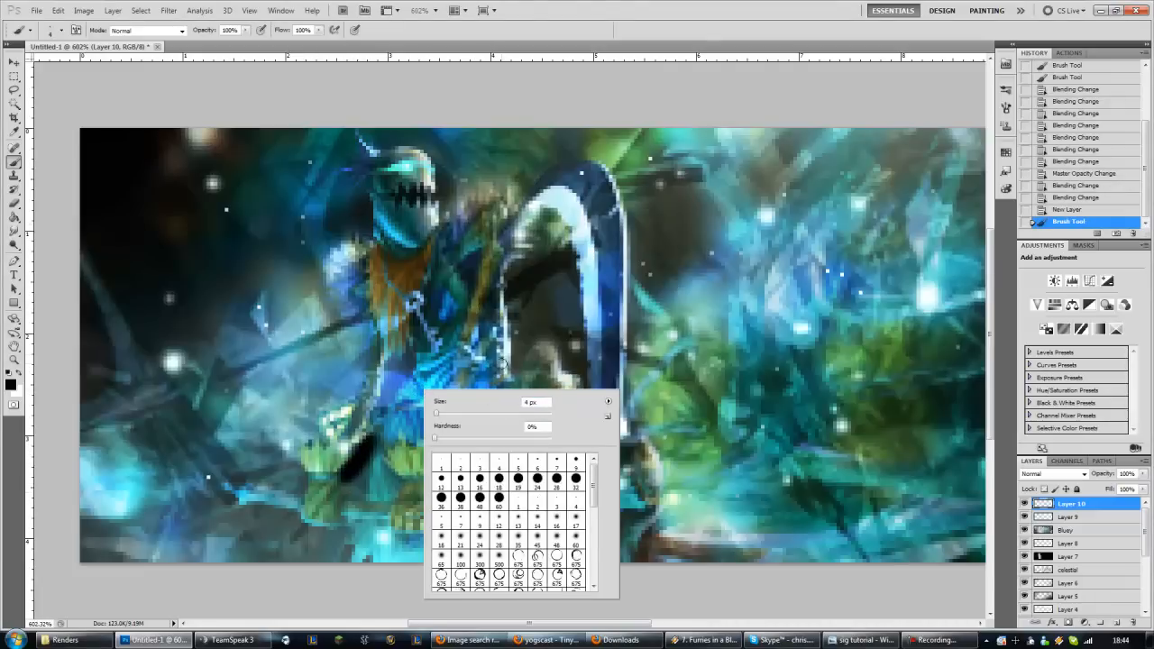
left_click(399, 254)
left_click_drag(397, 257, 427, 276)
left_click(426, 299)
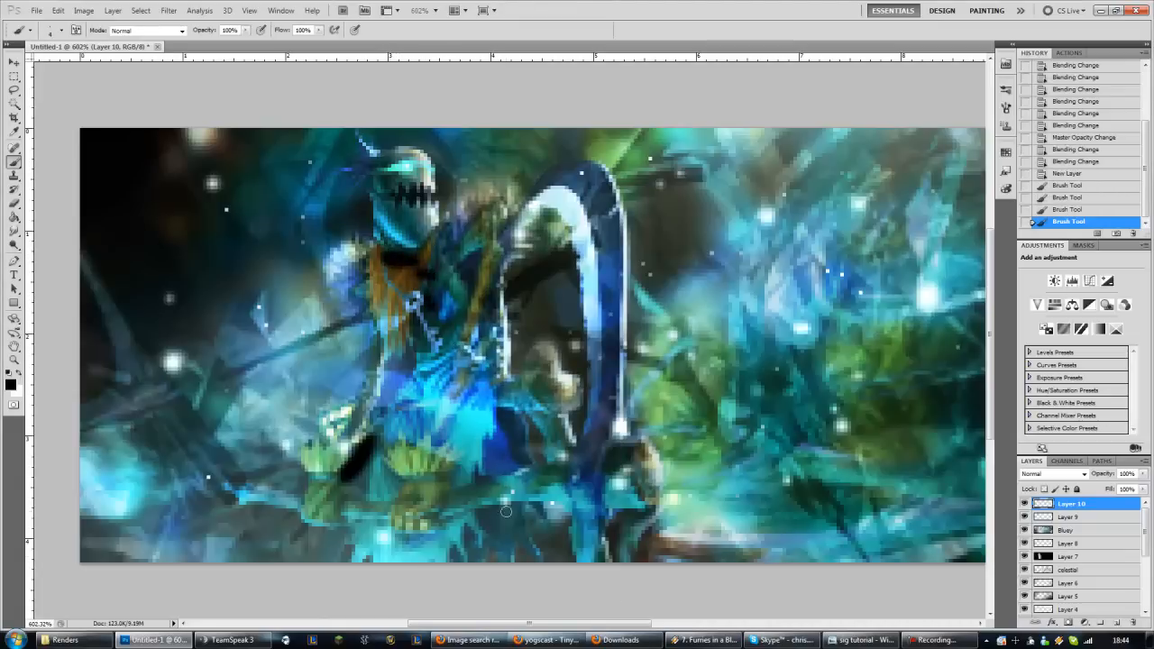
- Paint black shadows beneath the figure, around the scythe's base, and over the figure's head and chest
left_click_drag(501, 515, 484, 547)
left_click_drag(499, 515, 534, 550)
left_click_drag(515, 551, 459, 559)
left_click_drag(529, 526, 543, 514)
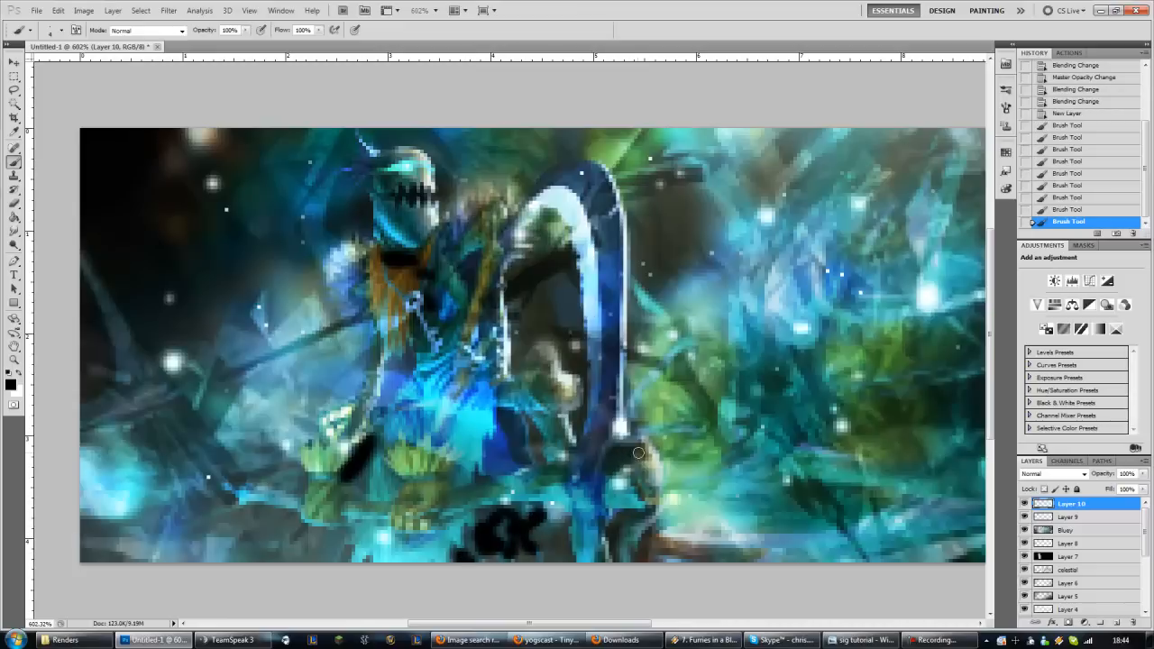
mouse_move(611, 521)
left_mouse_down()
mouse_move(604, 549)
mouse_move(622, 326)
mouse_move(614, 504)
mouse_move(604, 514)
mouse_move(637, 509)
mouse_move(614, 500)
mouse_move(658, 505)
left_mouse_up()
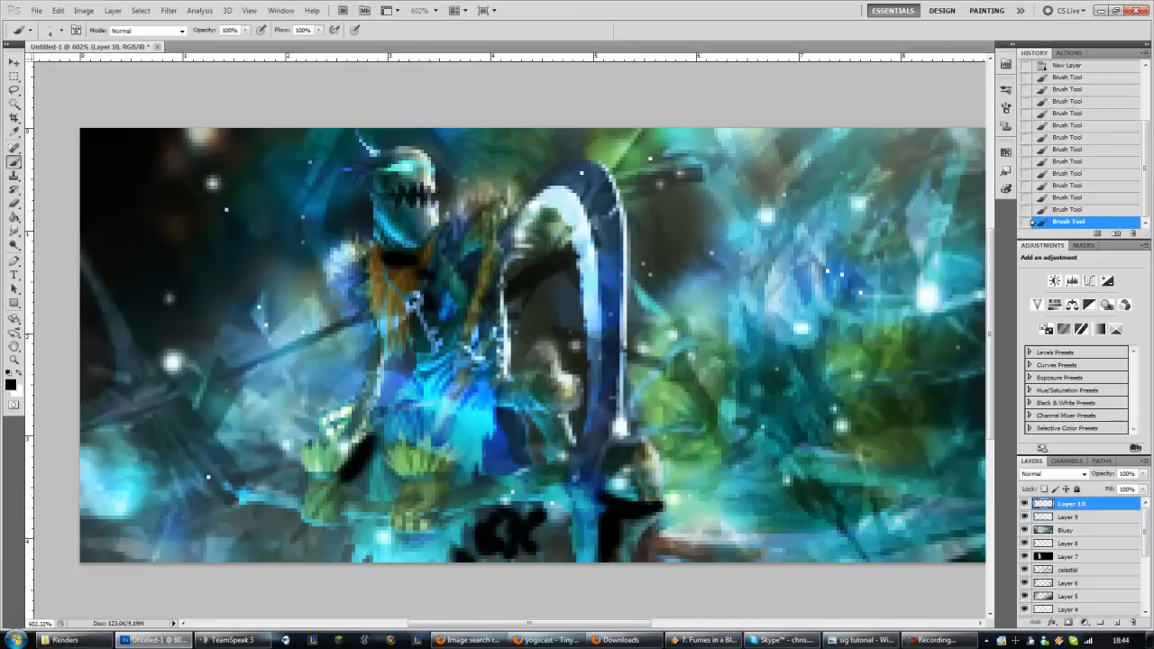
left_click_drag(381, 159, 386, 194)
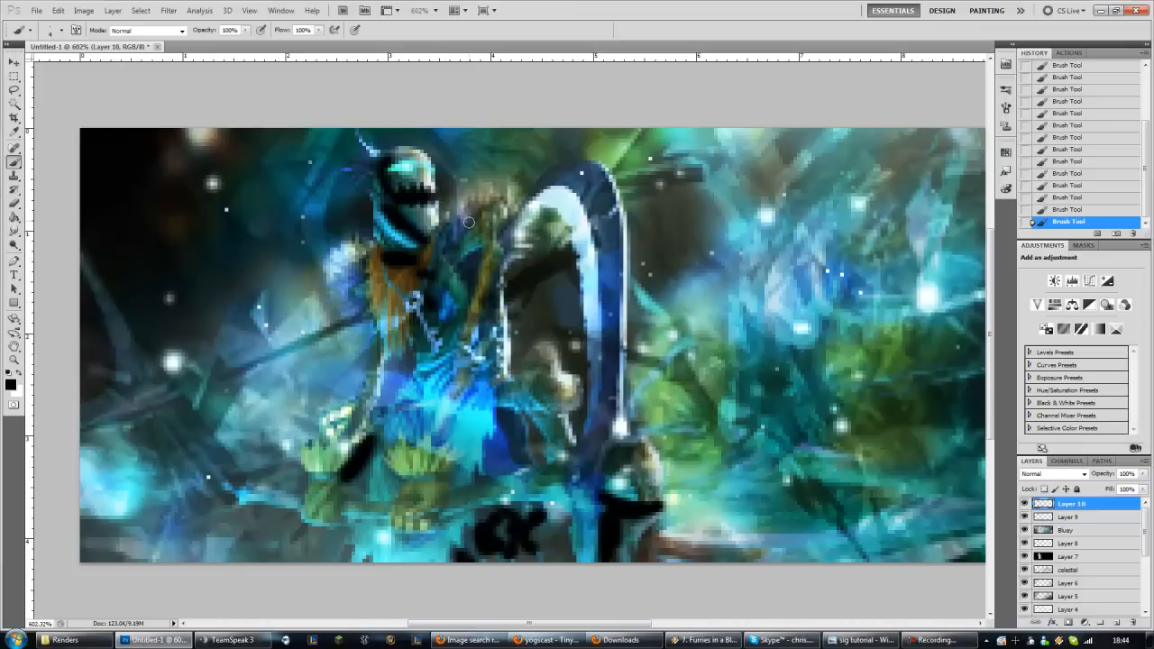
mouse_move(442, 265)
left_mouse_down()
mouse_move(444, 251)
mouse_move(457, 286)
left_mouse_up()
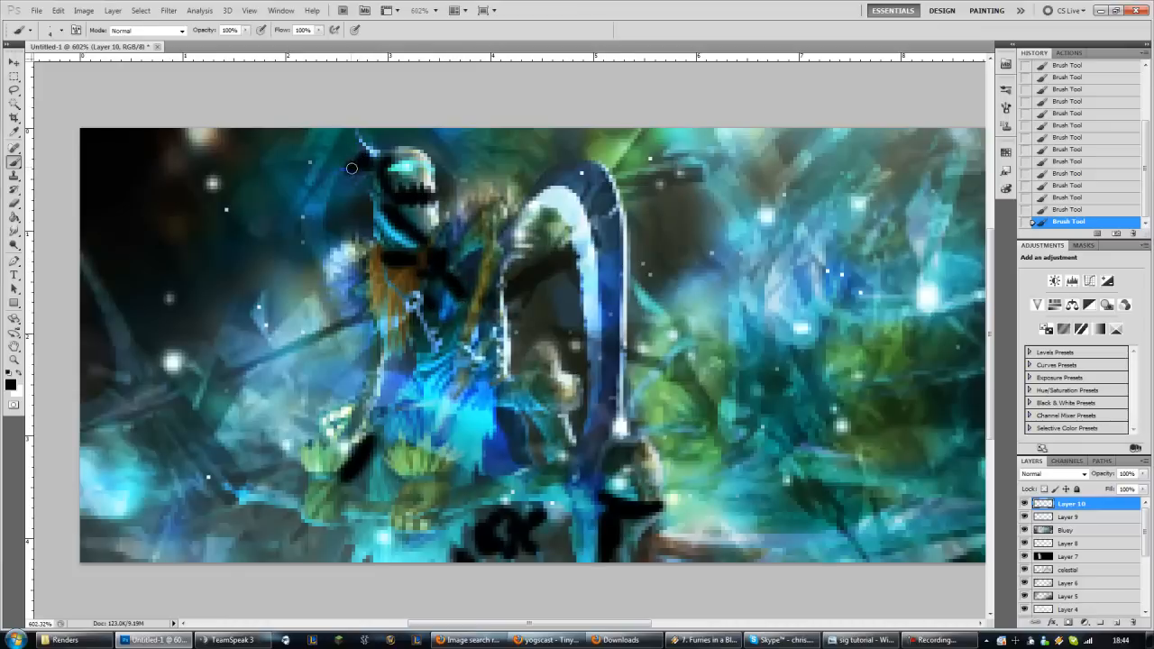
- Try Overlay, Lighten and the blend modes that follow, up to Difference and Hard Mix, on the black shadow layer
left_click(1082, 475)
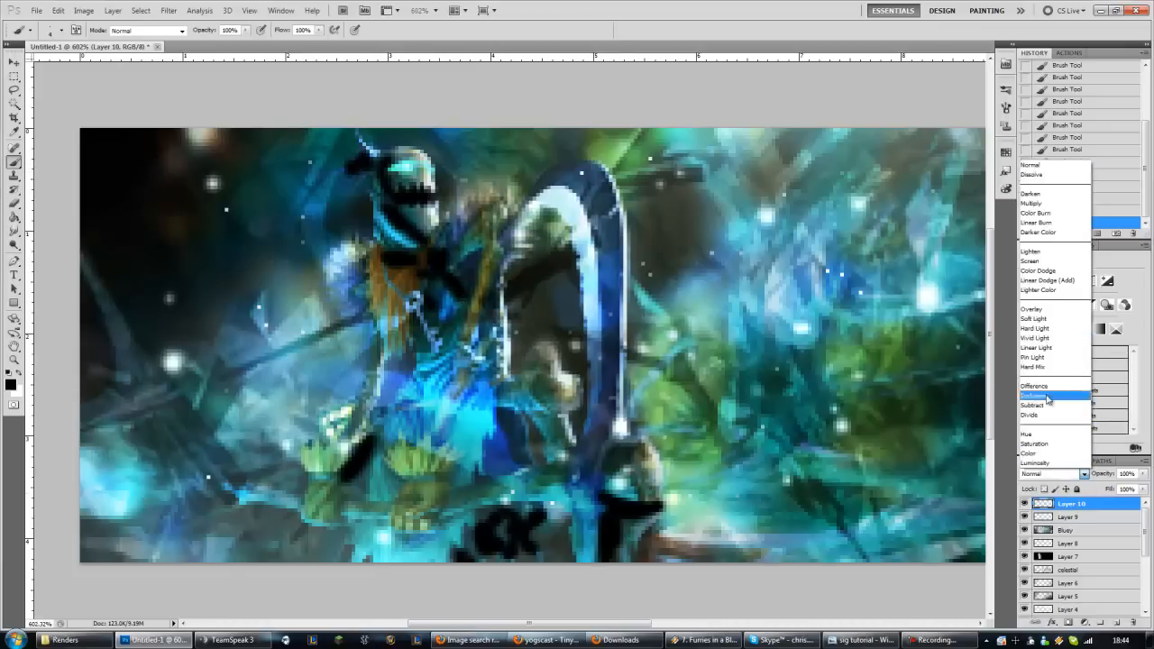
left_click(1051, 316)
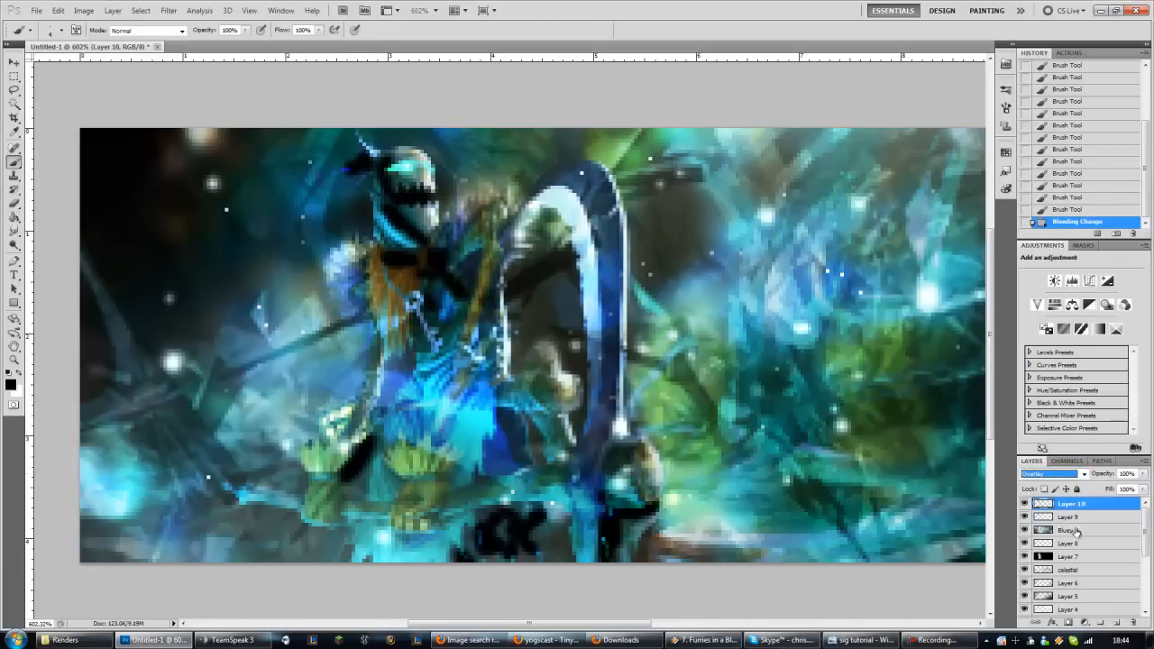
left_click(1083, 474)
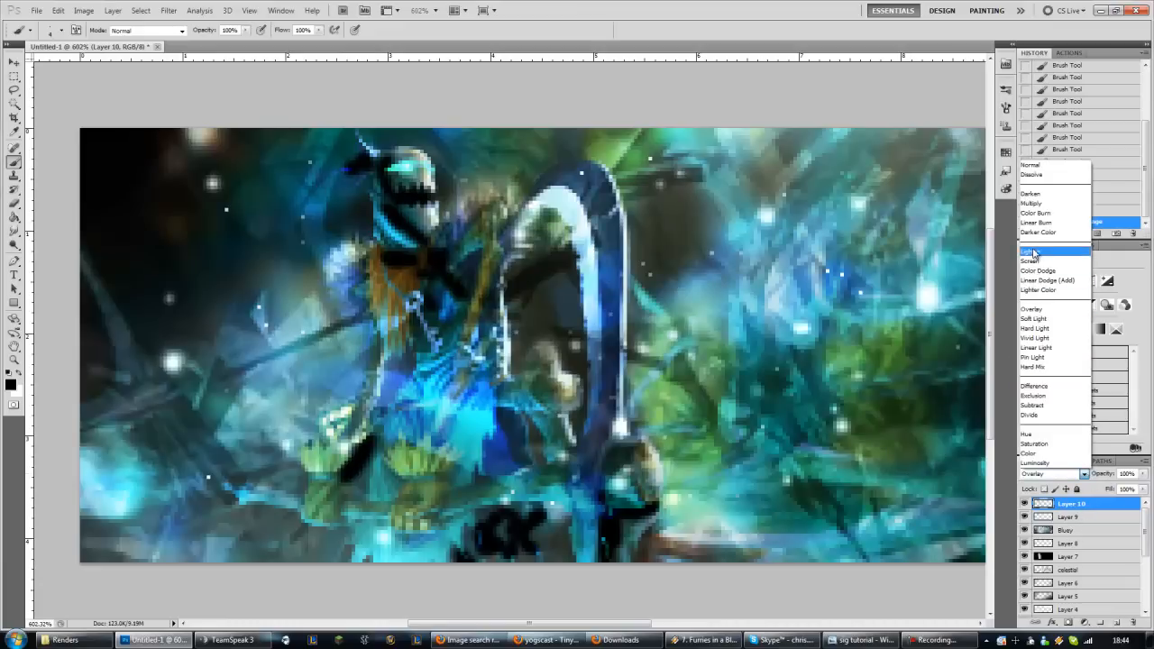
left_click(1051, 252)
key("Down")
key("Down")
key("Down")
key("Down")
key("Down")
key("Down")
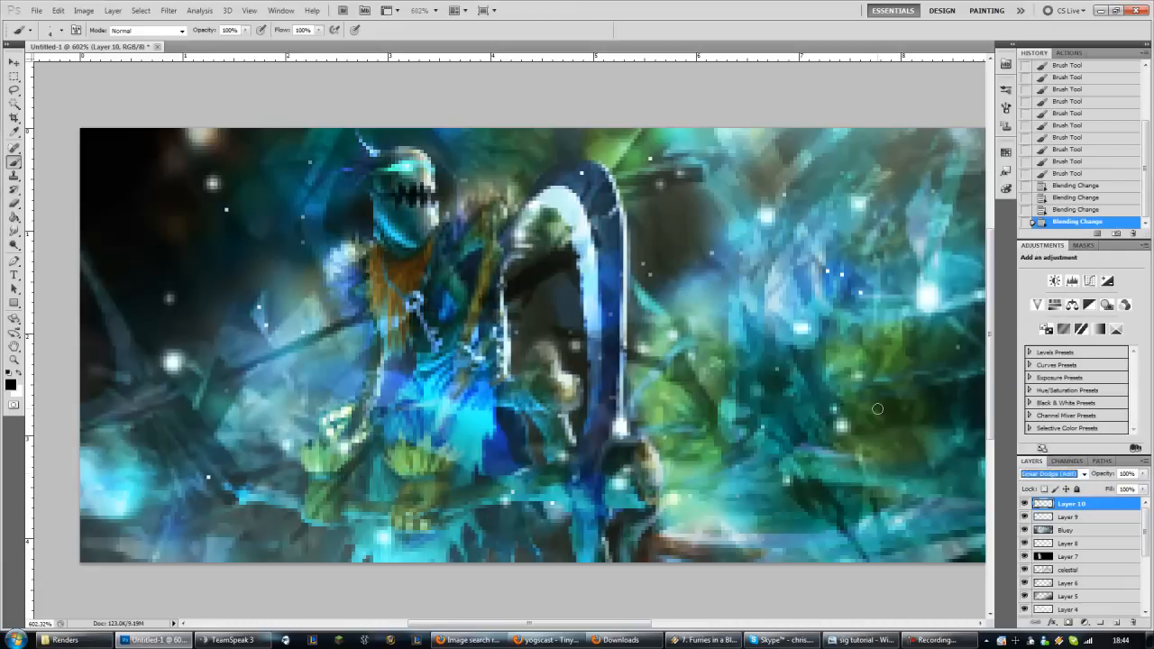
key("Down")
key("Down")
key("Down")
key("Down")
key("Down")
key("Down")
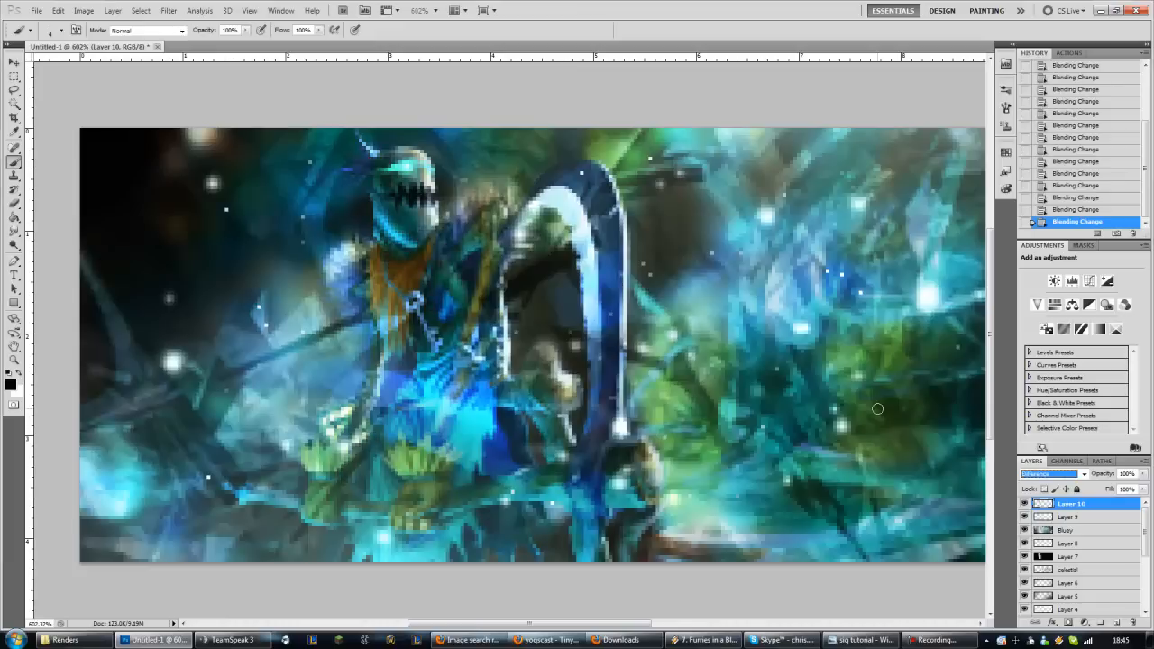
key("Up")
- Change the shadow layer's blend mode to Multiply and step through the modes until Overlay
left_click(1076, 478)
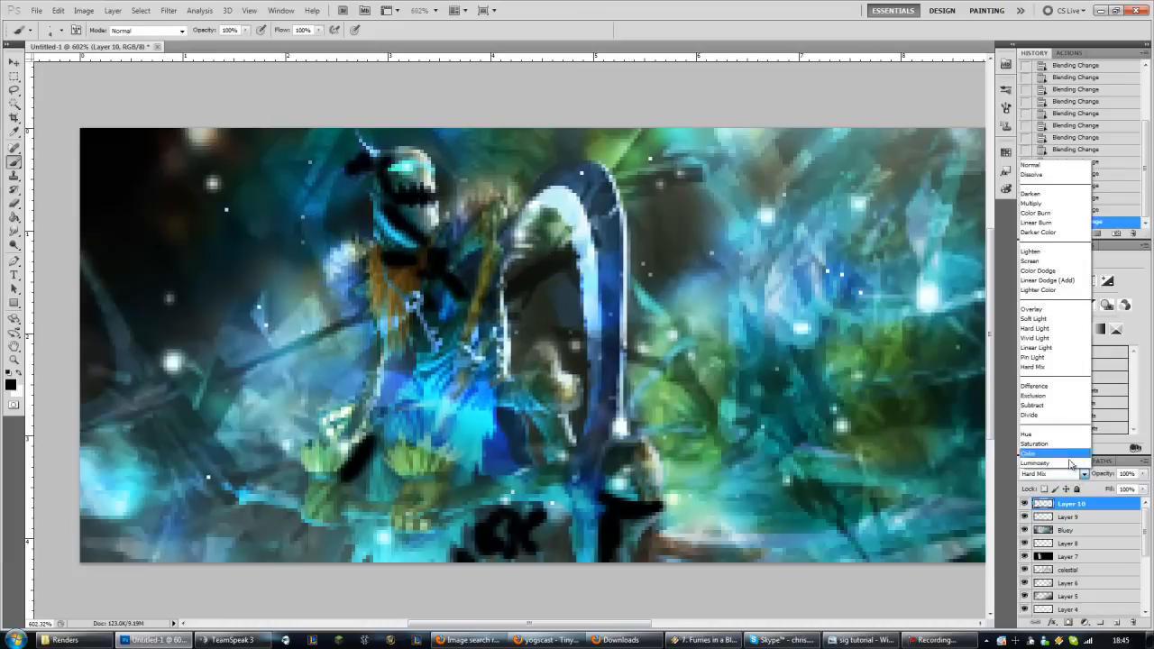
left_click(1032, 203)
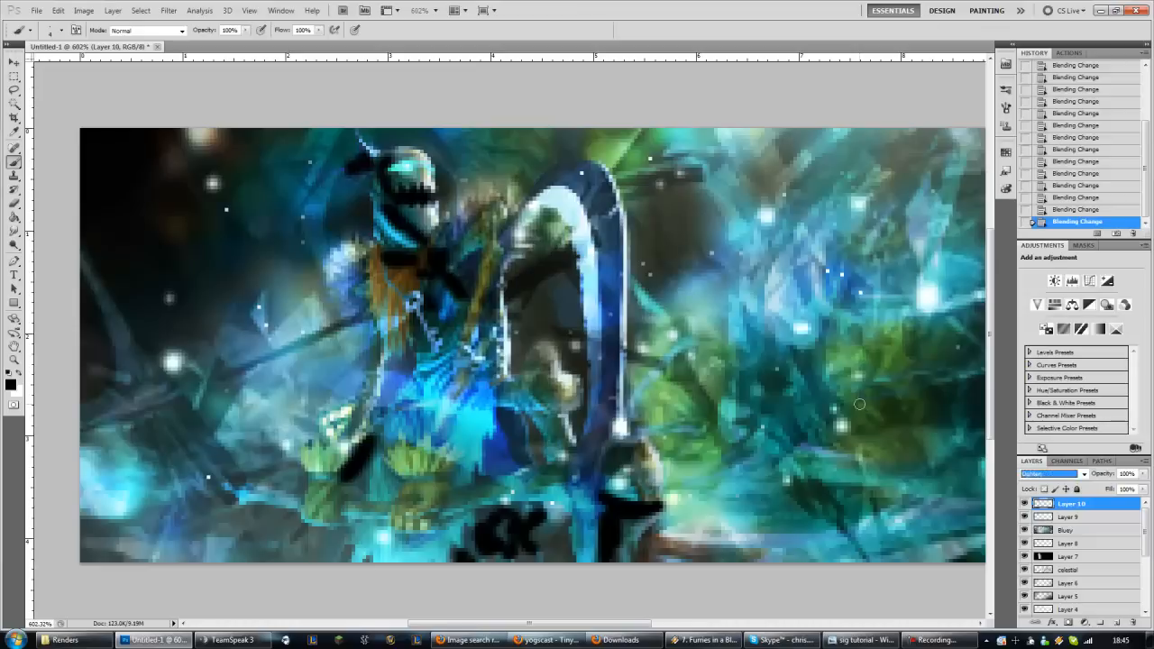
key("Down")
key("Down")
key("Down")
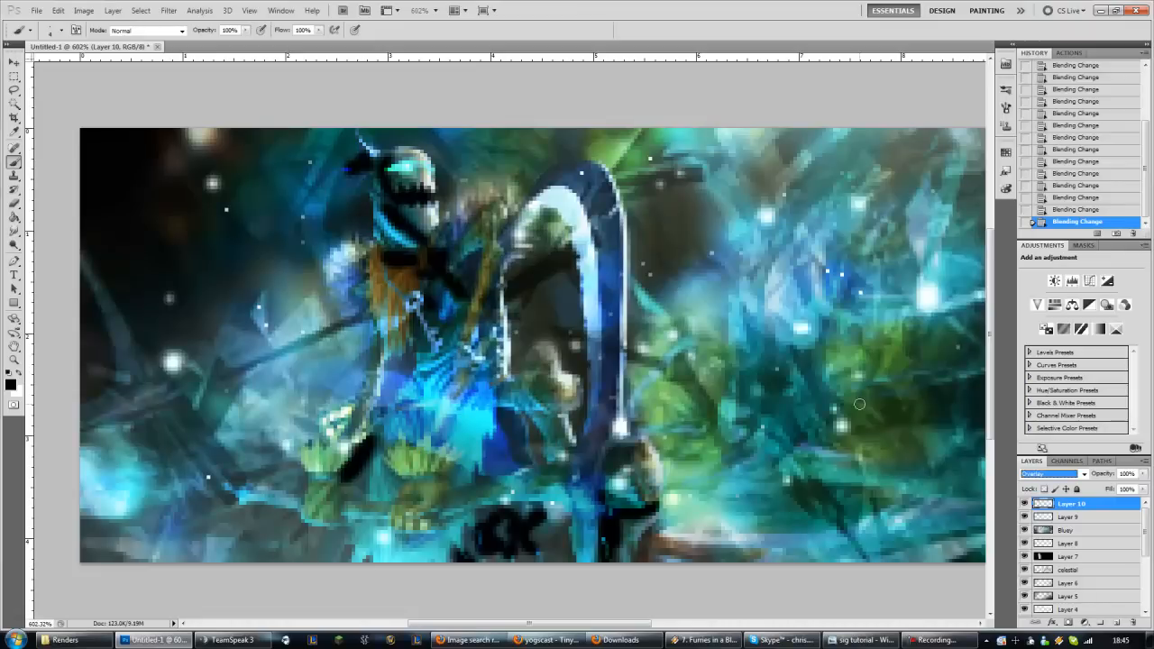
- Try Normal blending on the shadow layer, restore Overlay, and lower the layer's opacity to 20%
left_click(1083, 474)
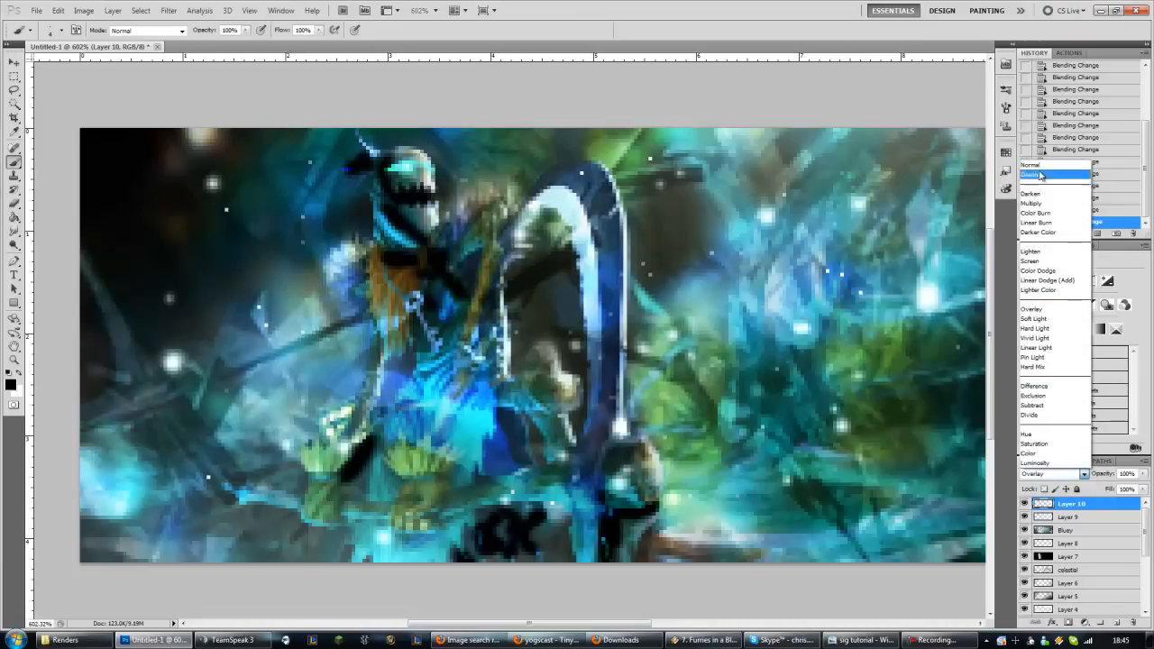
left_click(1040, 168)
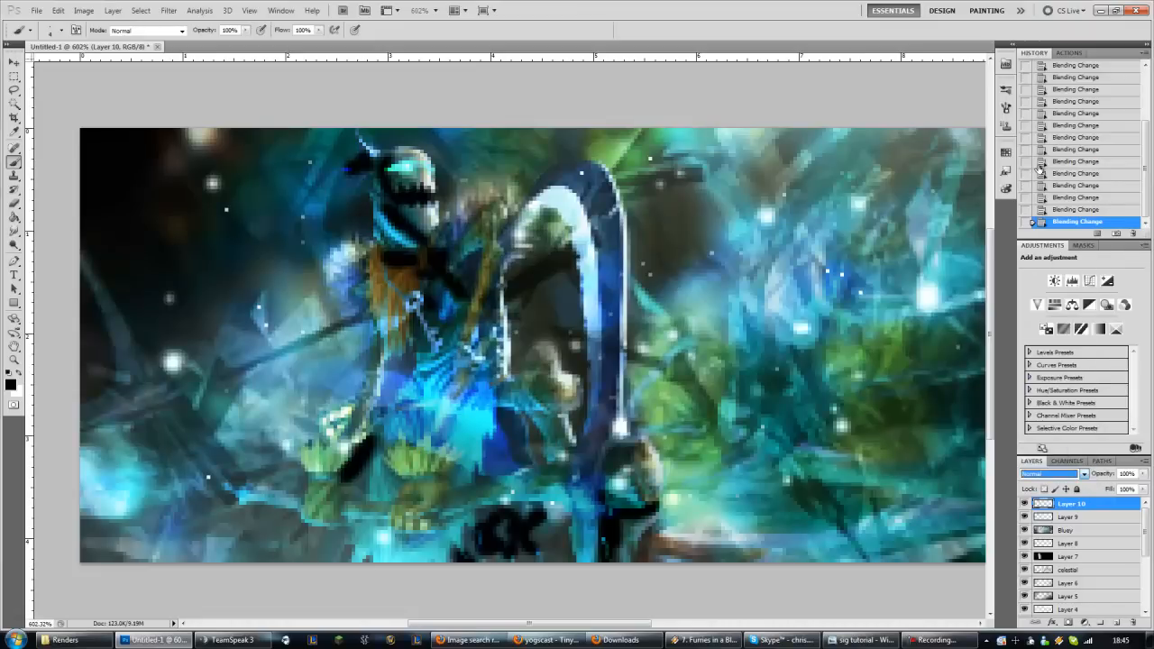
left_click(1066, 209)
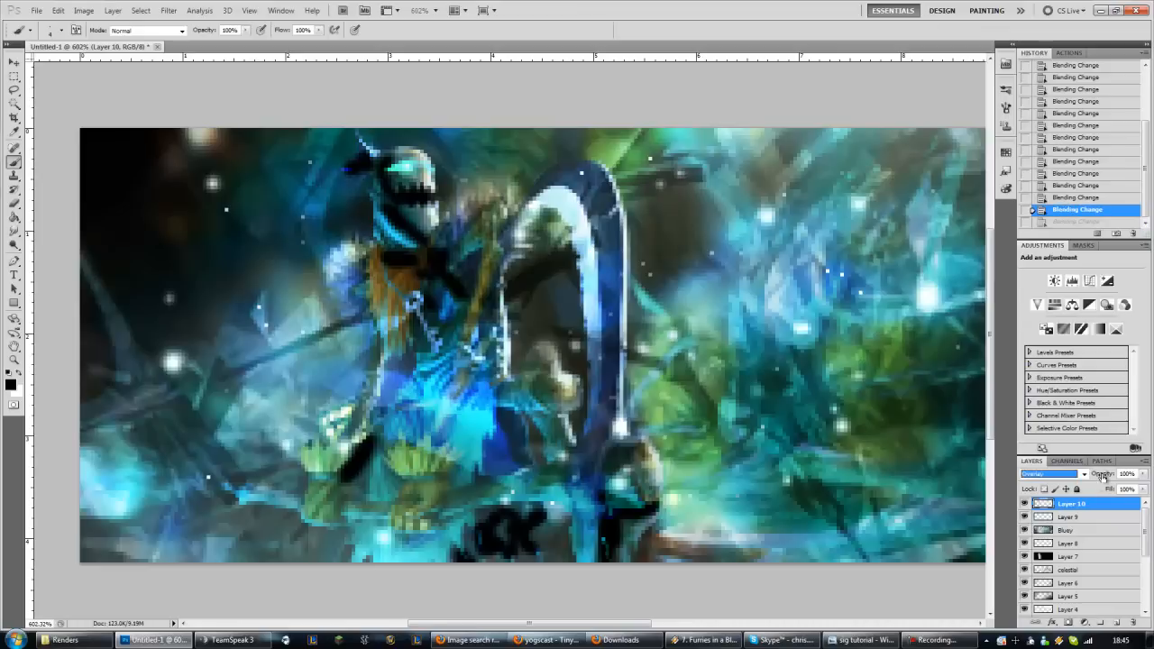
left_click_drag(1102, 476, 1049, 484)
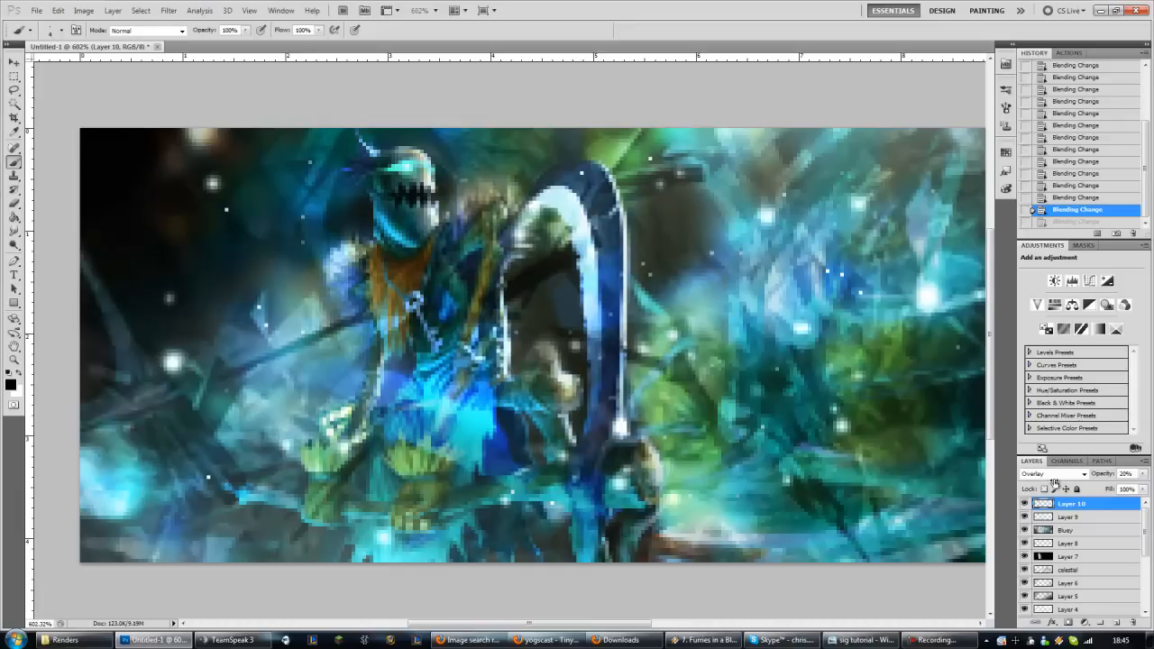
left_click_drag(1057, 486, 1055, 487)
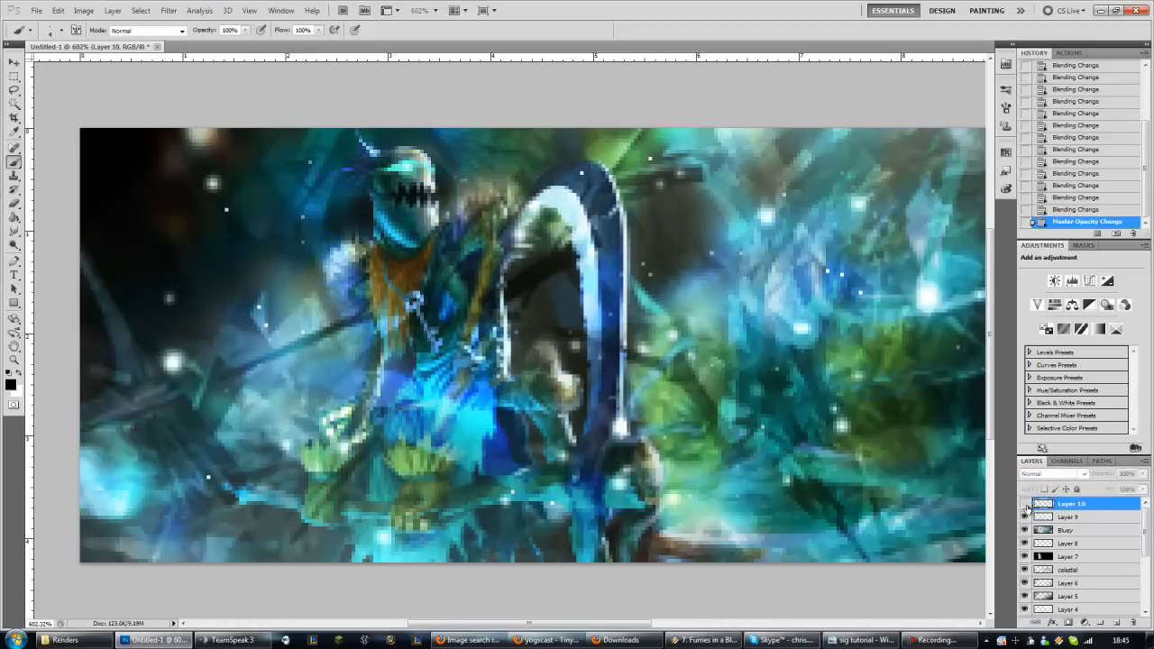
- Compare the banner with the 20% Overlay shadow layer hidden and shown, both in close-up and as a whole
left_click(1028, 508)
left_click(1027, 508)
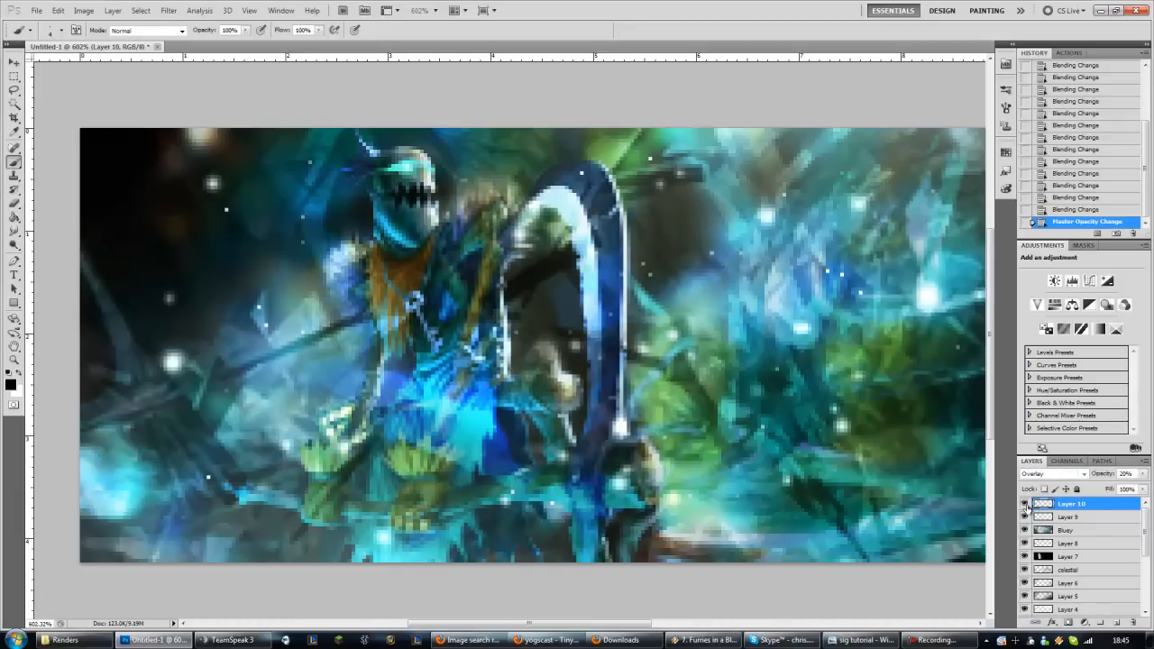
left_click(1027, 508)
left_click(1028, 507)
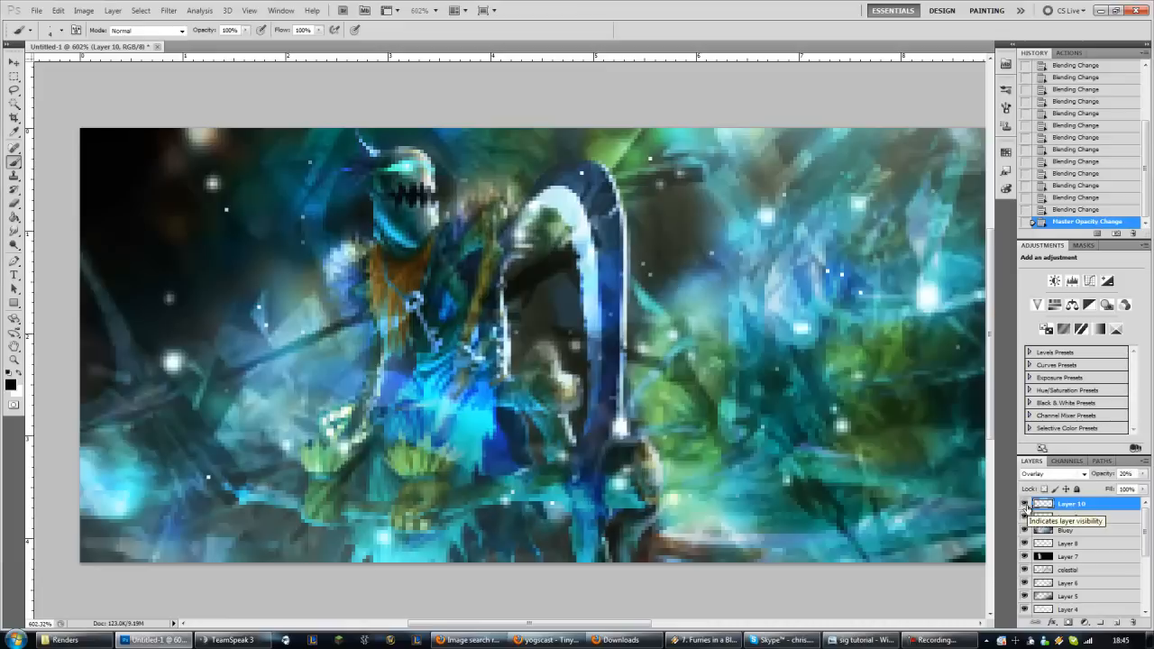
left_click(1027, 508)
left_click(1027, 508)
left_click(1027, 508)
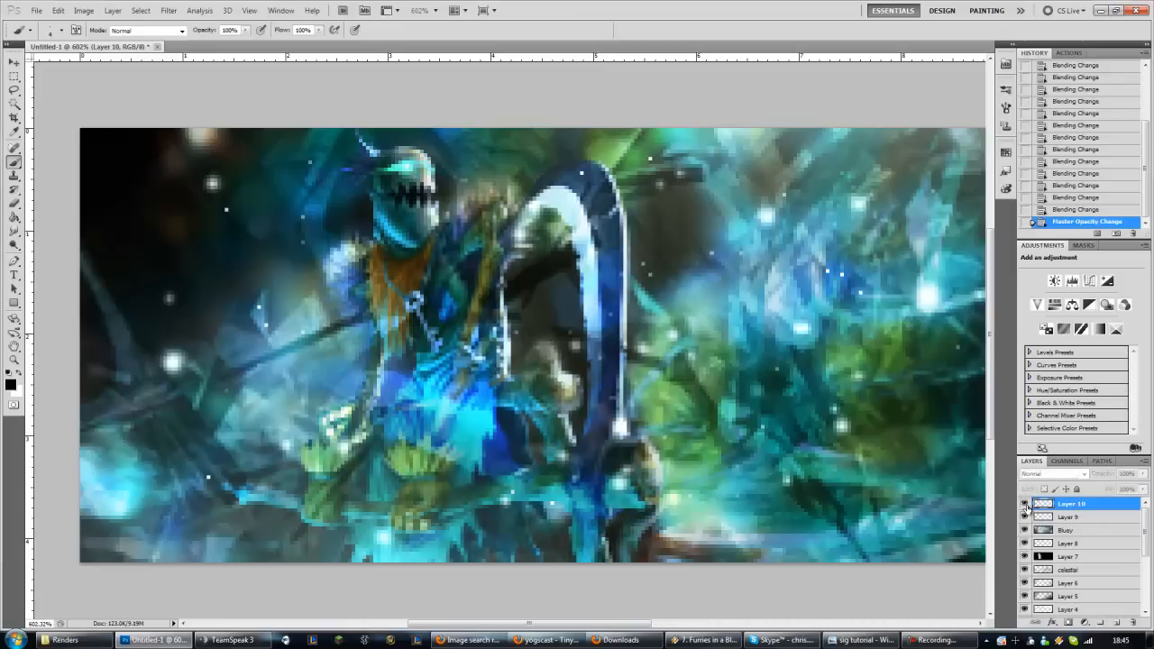
left_click(1027, 508)
scroll(530, 356, "down", 15)
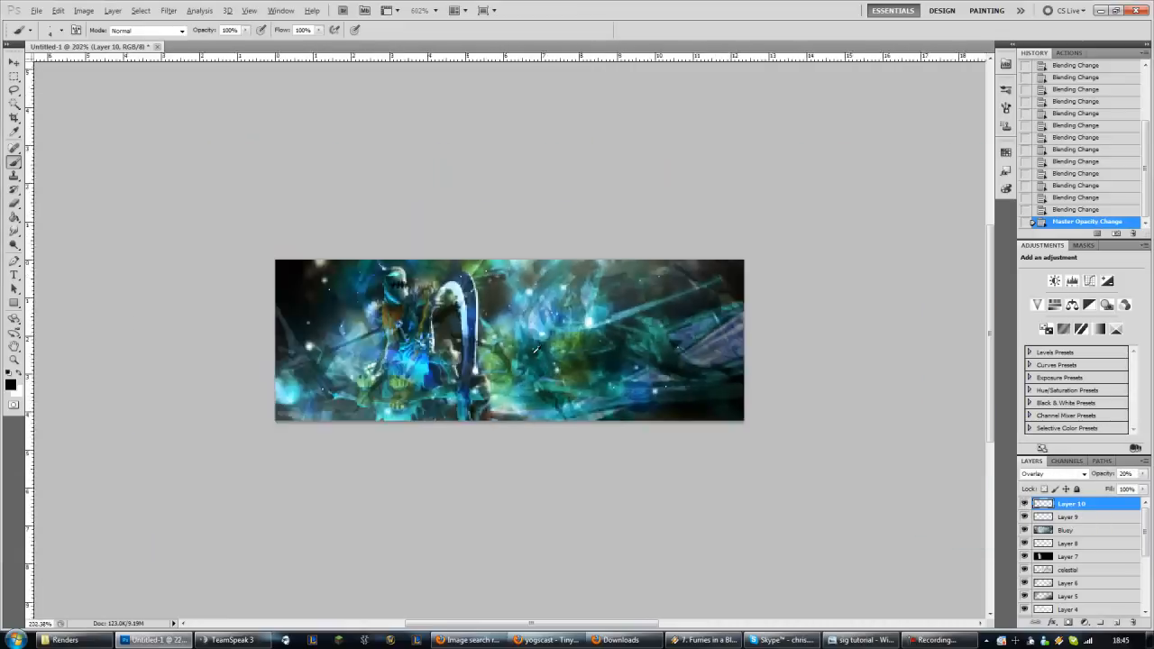
scroll(479, 359, "down", 1)
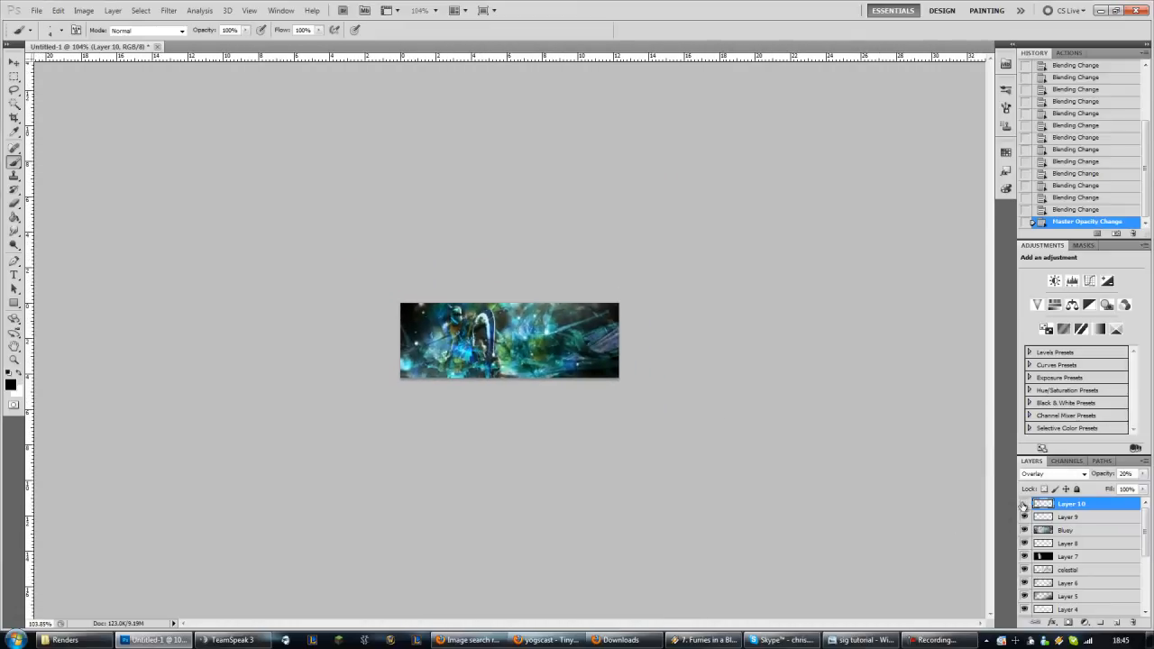
left_click(1023, 506)
left_click(1023, 506)
left_click(1023, 506)
left_click(1024, 506)
left_click(1024, 506)
left_click(1024, 506)
- Add a new layer and darken the banner's lower-right corner and lower edge with a soft 250 px black brush
left_click(1118, 622)
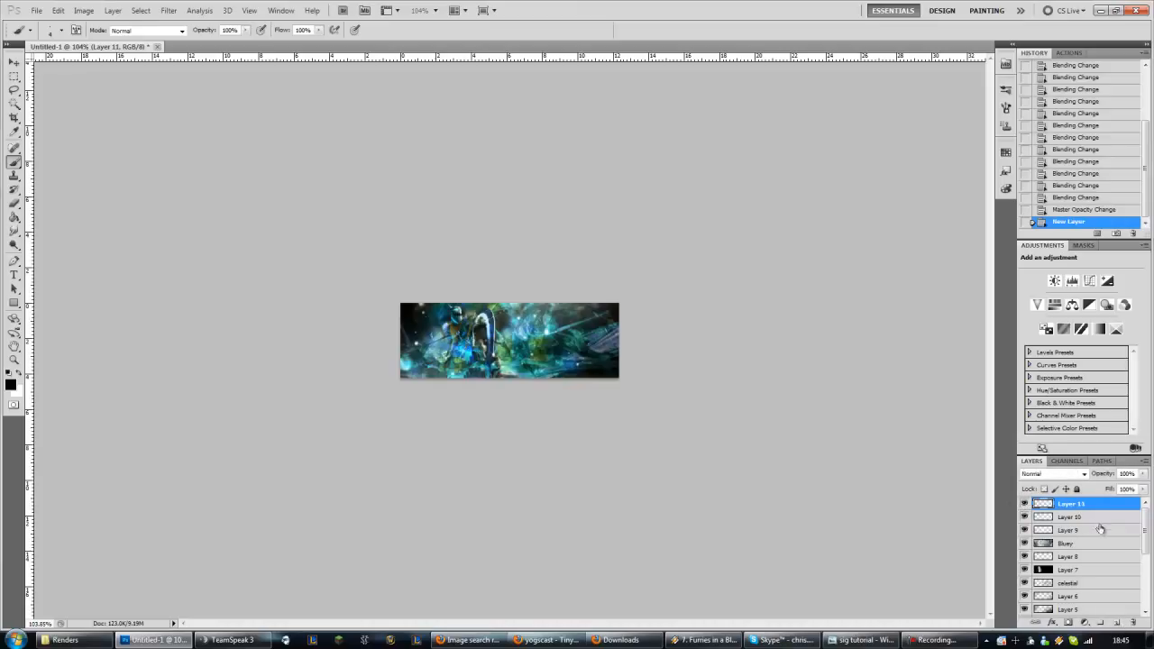
right_click(568, 350)
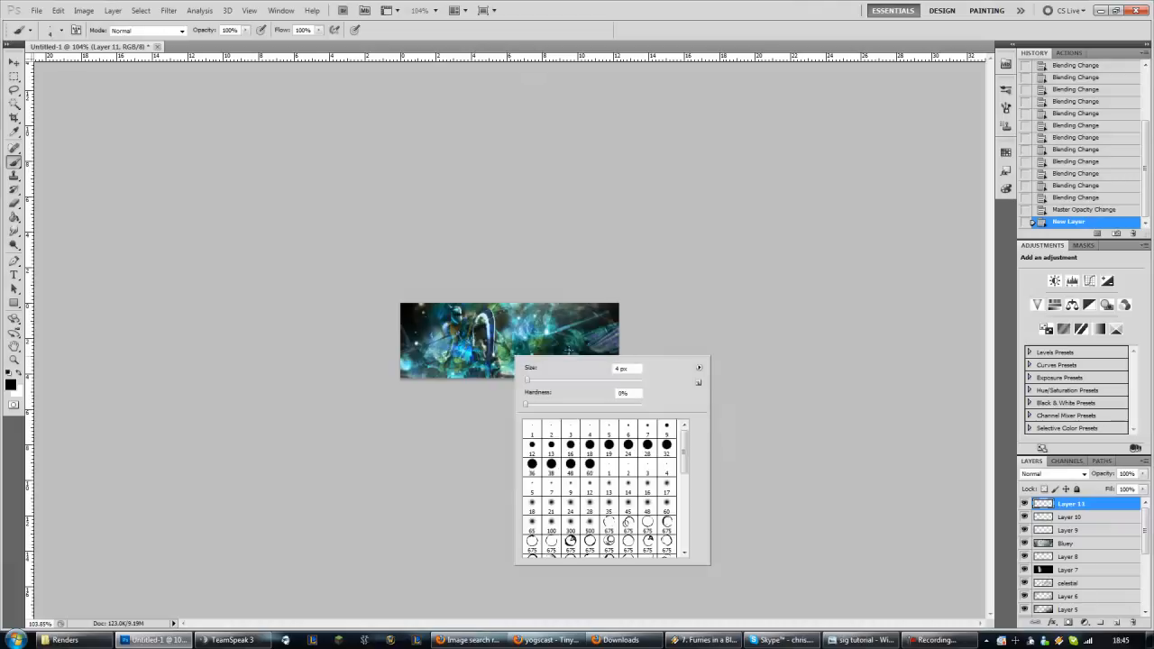
double_click(636, 369)
type("250")
left_click(501, 36)
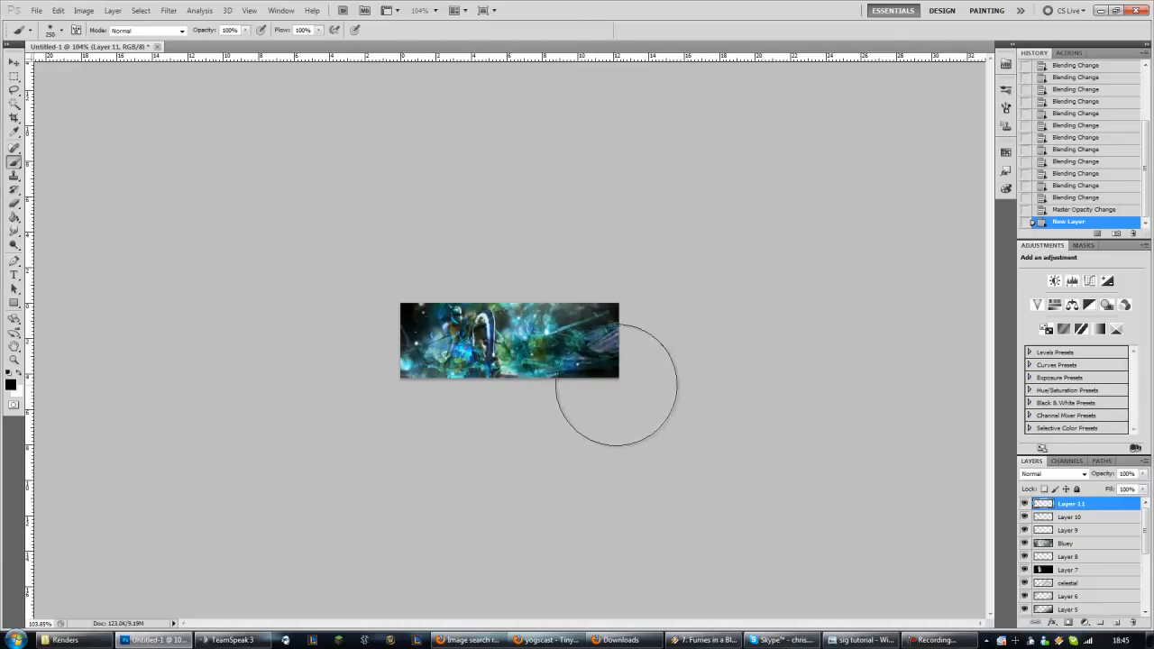
left_click(657, 366)
left_click(558, 421)
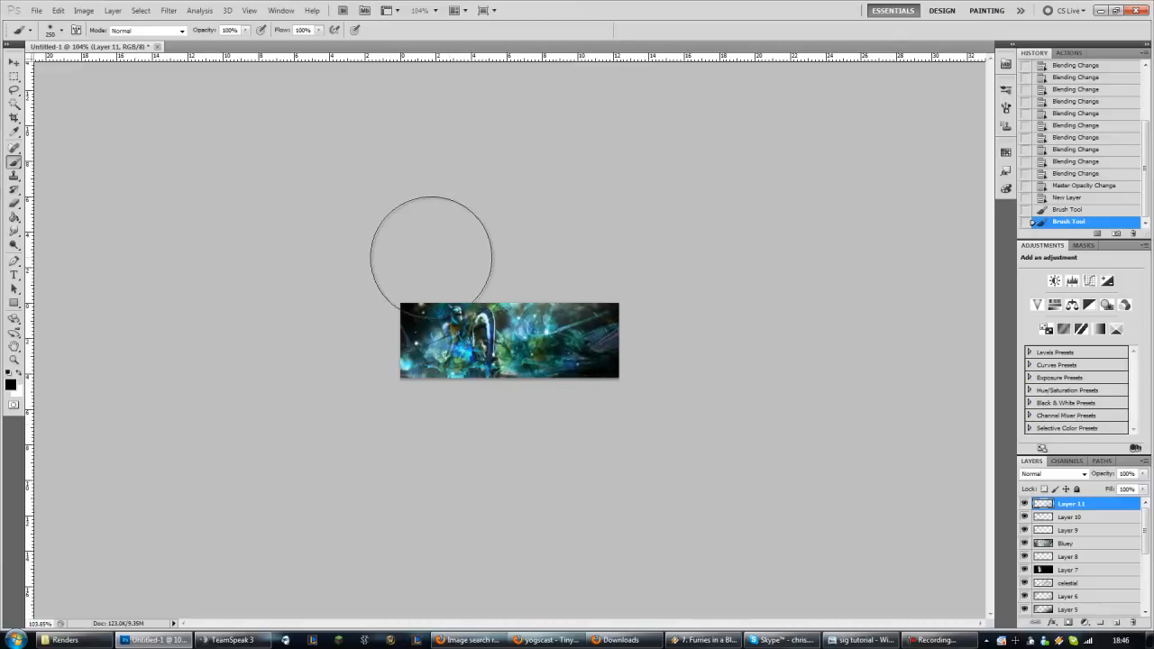
- Paint more soft black shading along the banner's upper and lower edges and over its lower-right corner
left_click(522, 285)
key("ctrl+z")
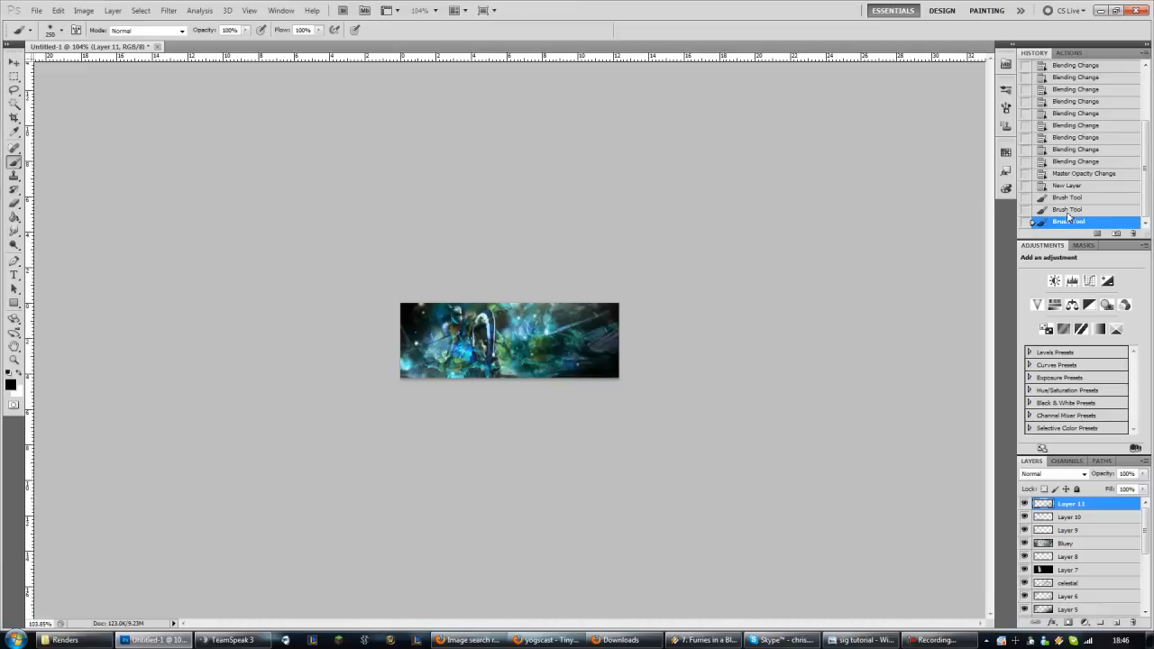
key("ctrl+z")
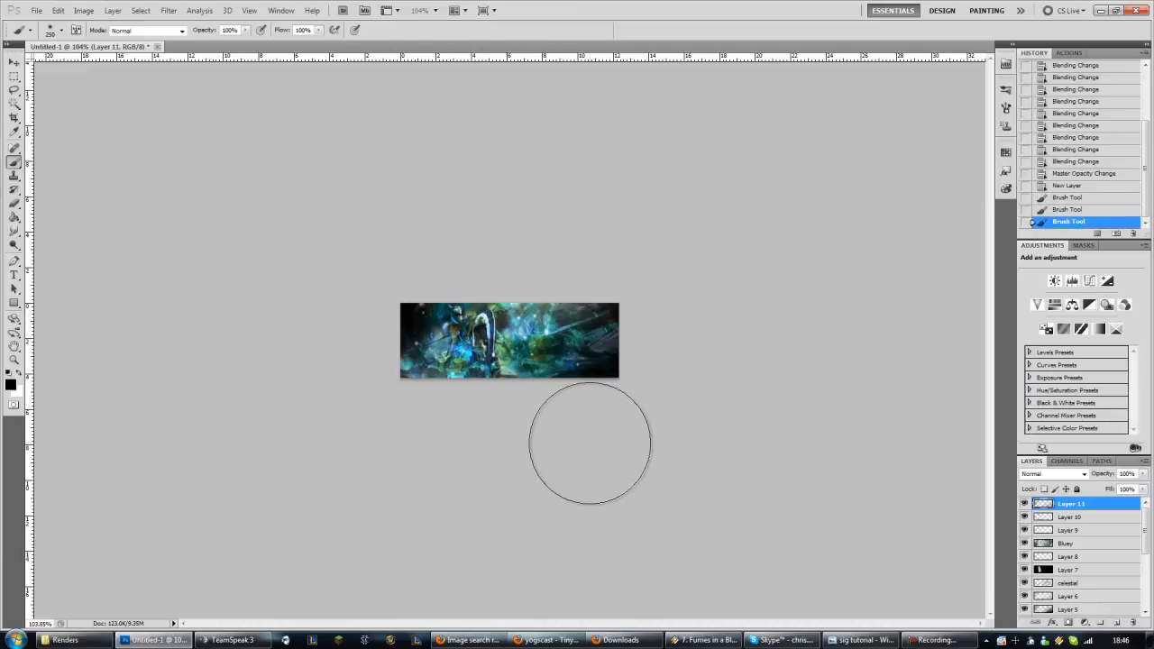
left_click(532, 431)
left_click(528, 430)
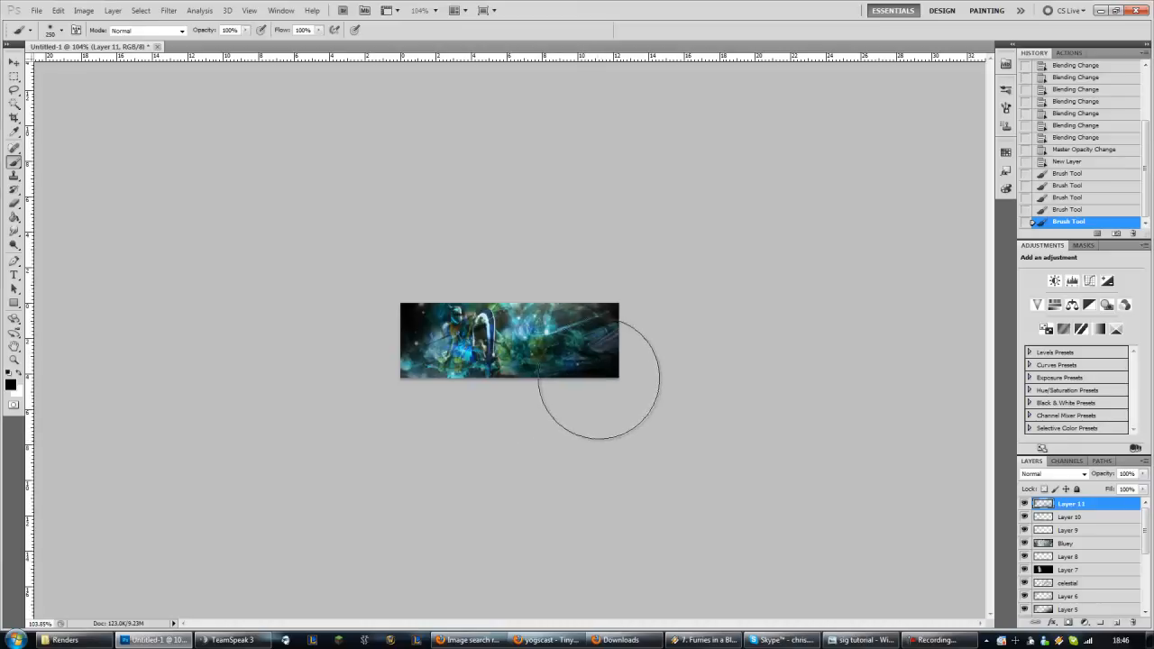
left_click_drag(598, 379, 613, 376)
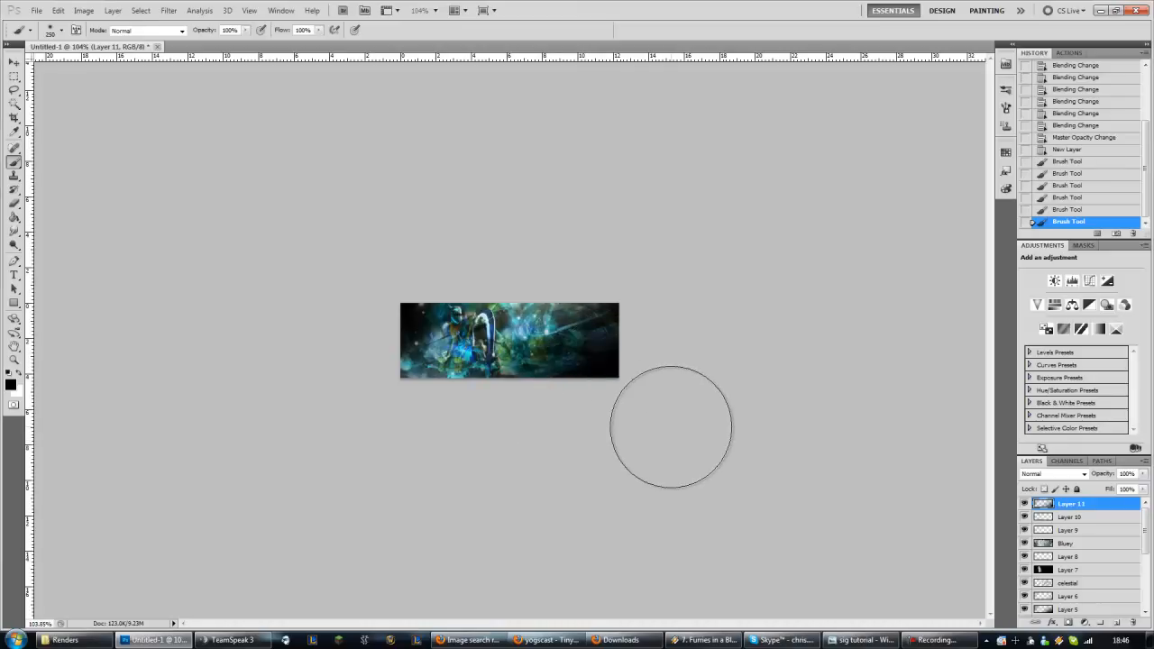
- Set the edge-shading layer to Overlay and compare the banner with that layer hidden and shown
left_click(1085, 475)
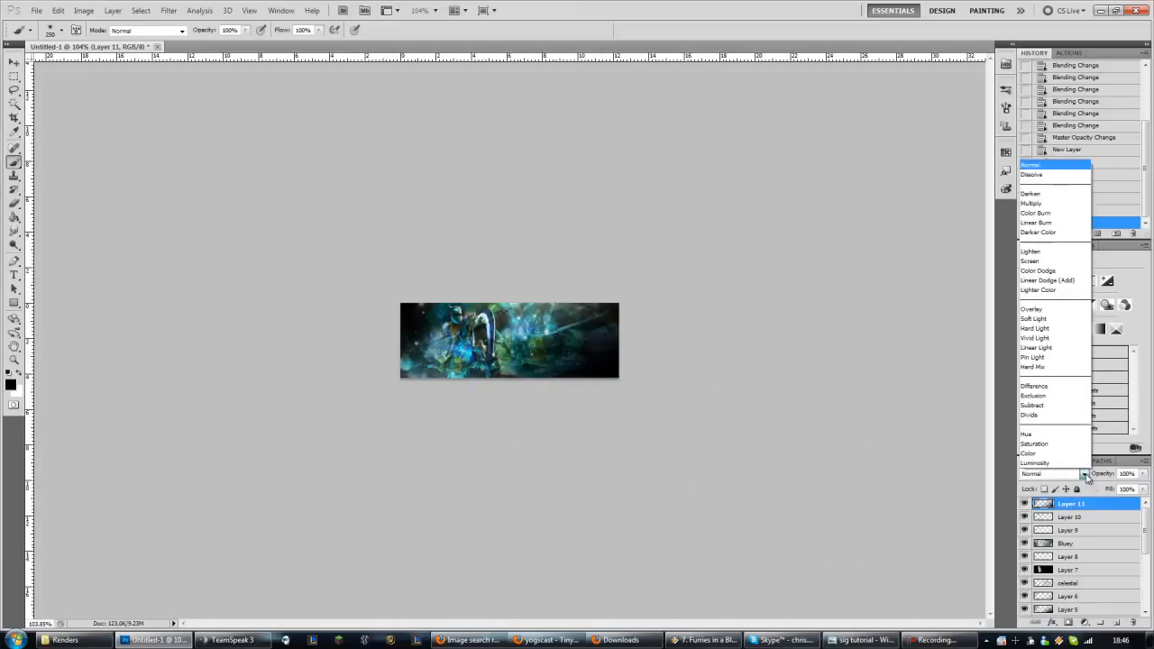
left_click(1035, 309)
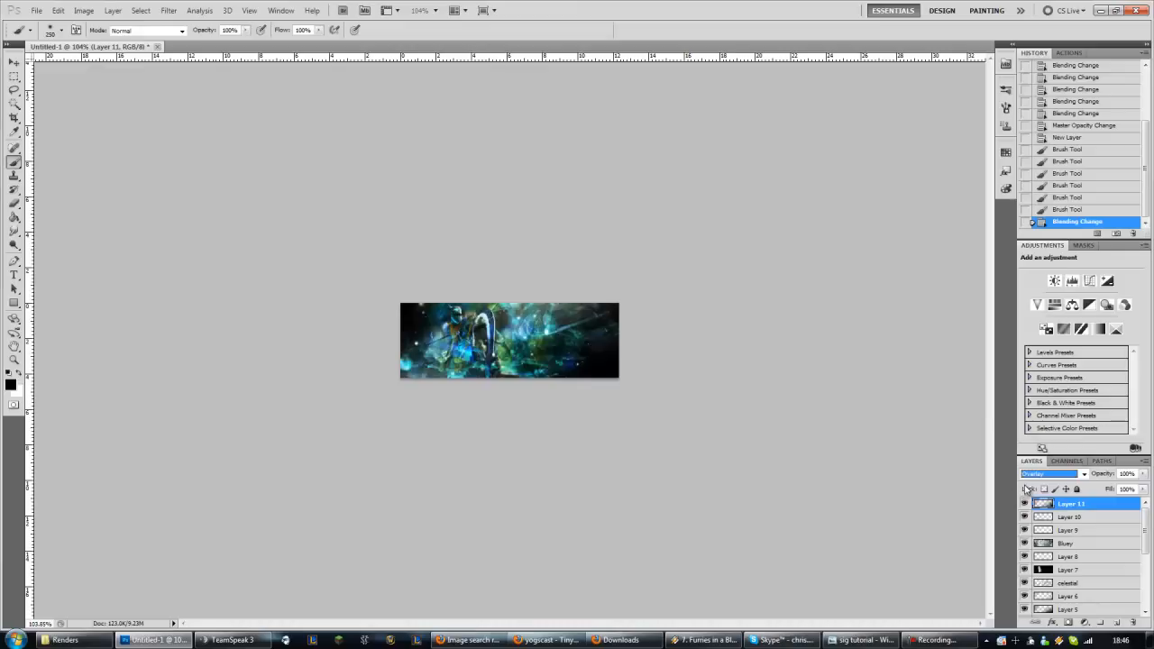
left_click(1024, 503)
left_click(1024, 504)
left_click(1024, 503)
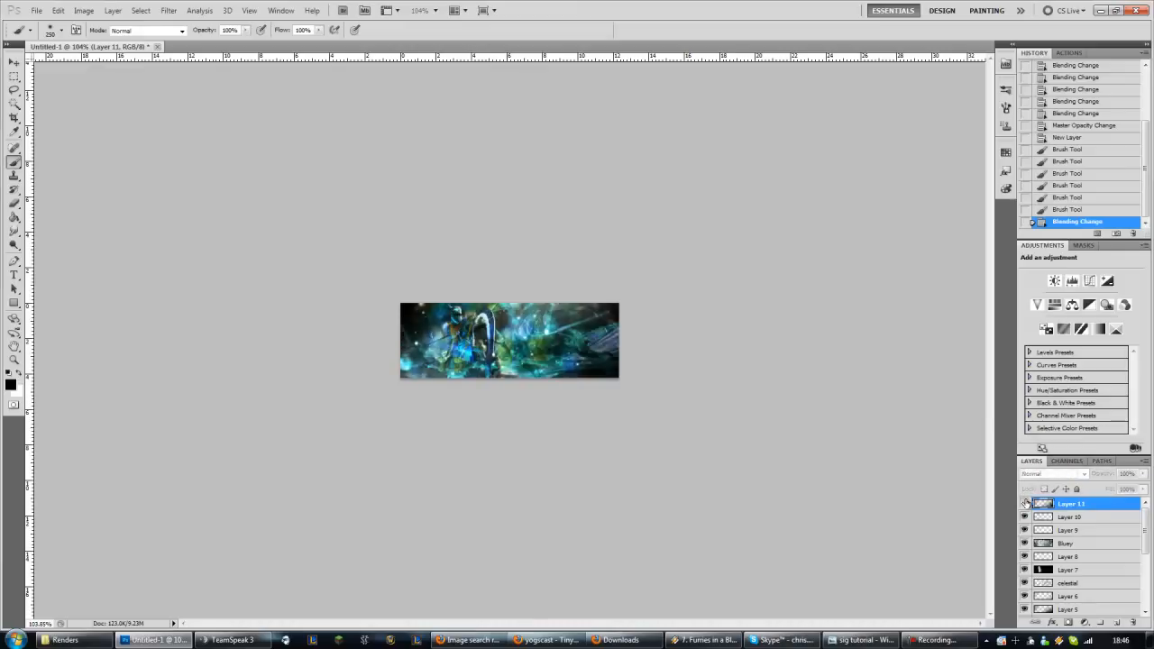
left_click(1025, 503)
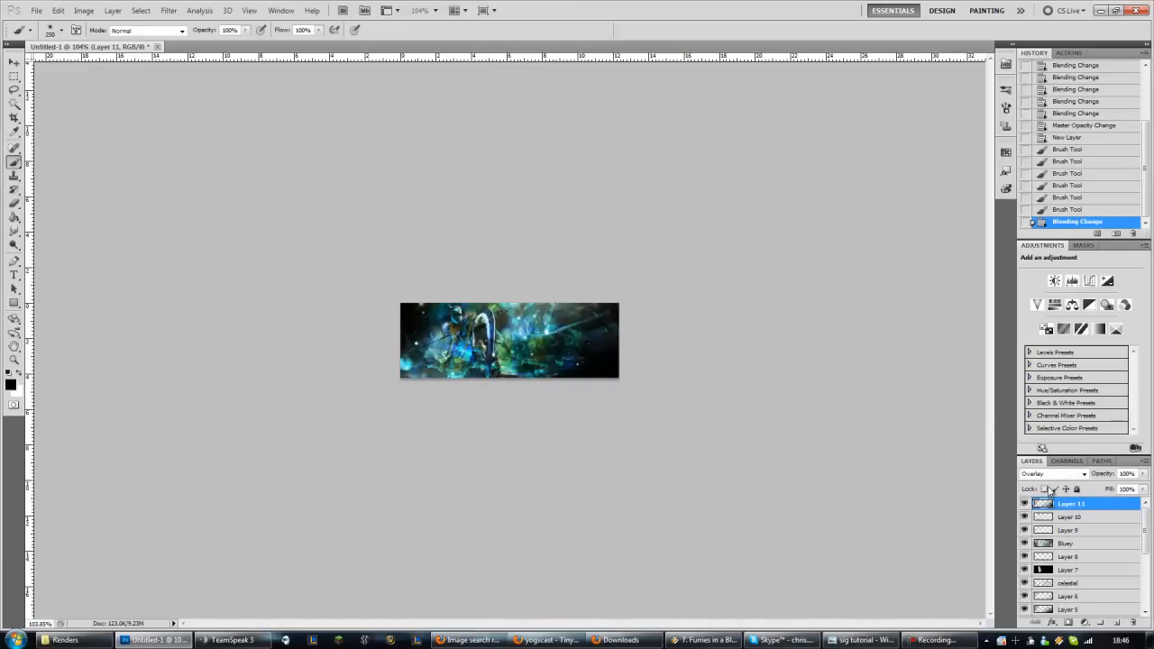
- Keep Overlay blending on the edge-shading layer and adjust the layer's opacity
left_click(1087, 477)
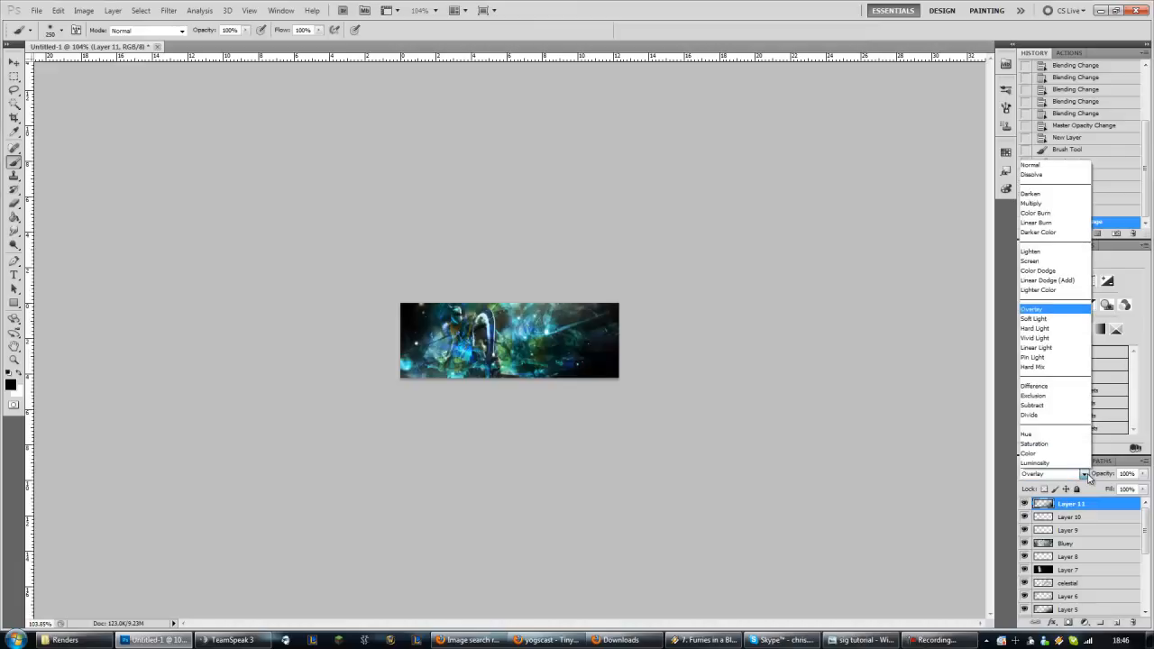
left_click(1088, 477)
left_click_drag(1107, 476, 1134, 477)
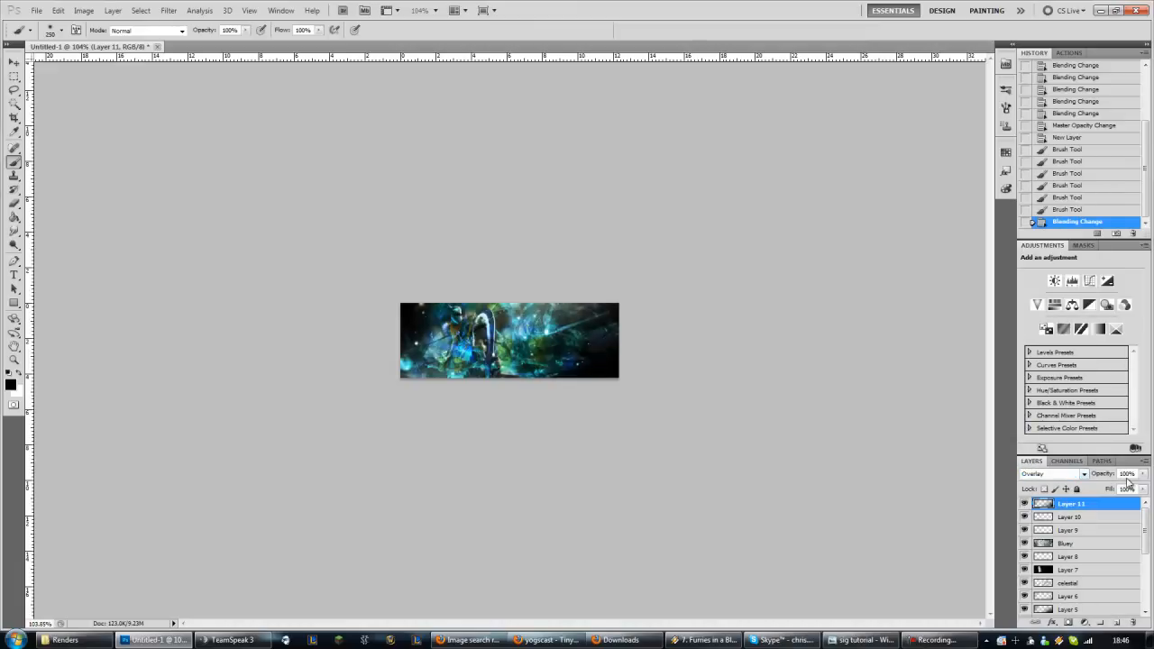
- Add a new layer on top and fill it with the merged banner using Apply Image
left_click(1118, 623)
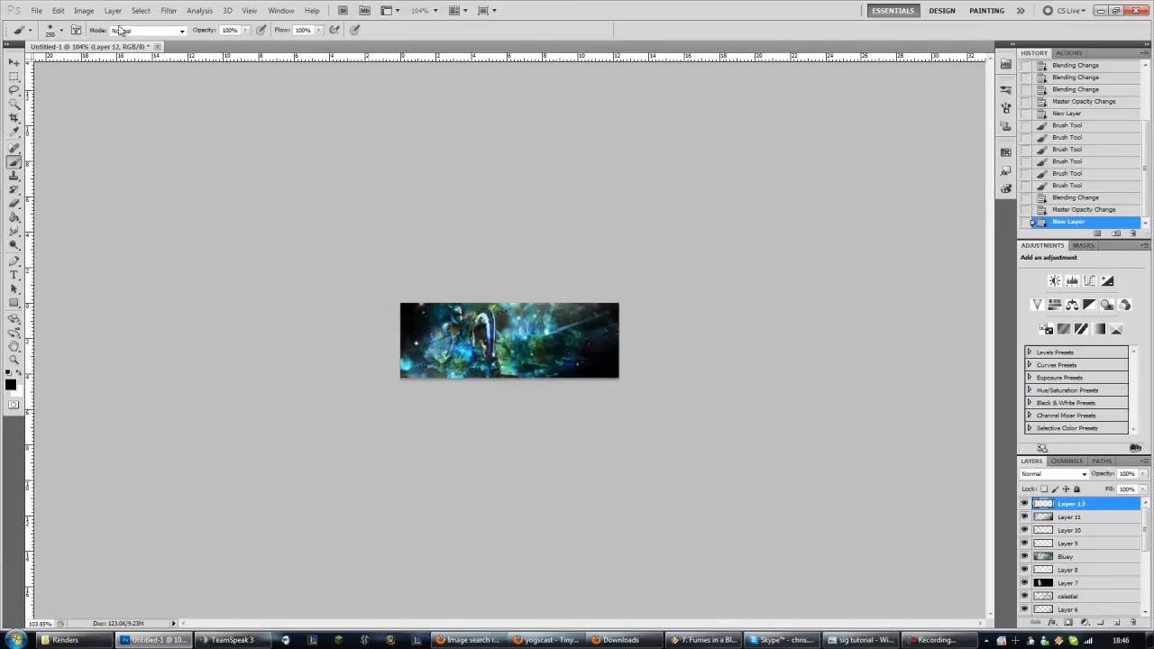
left_click(84, 10)
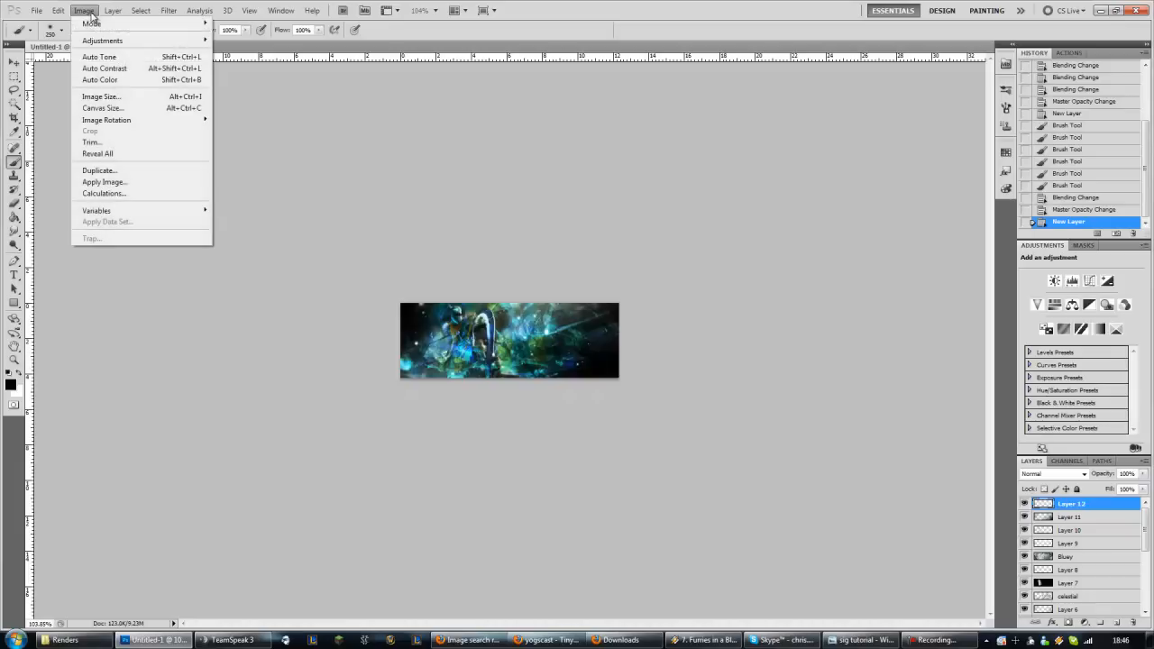
left_click(114, 184)
left_click(599, 179)
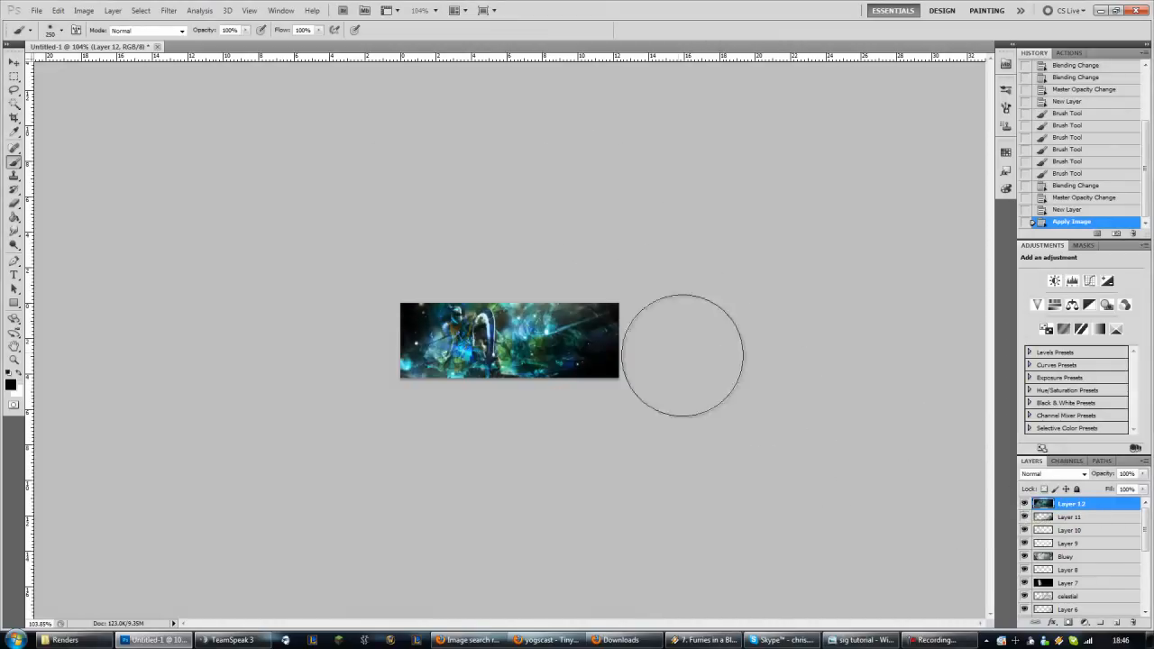
- Apply the Ocean Ripple filter to the merged layer with ripple size 10 and ripple magnitude 11
left_click(170, 11)
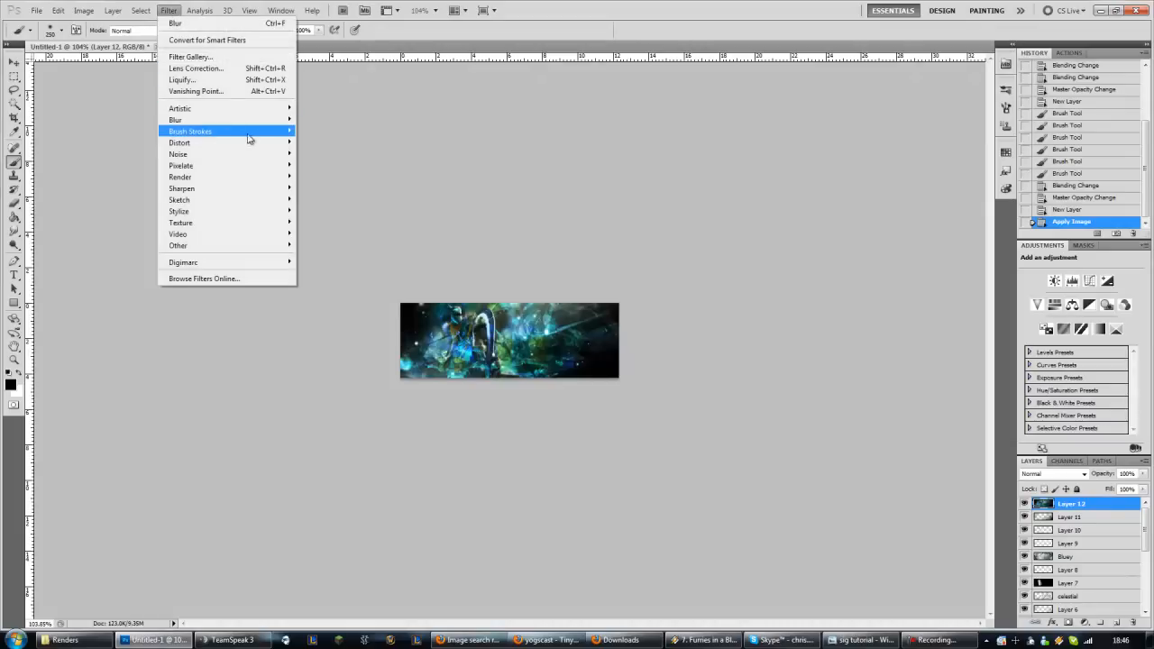
mouse_move(252, 142)
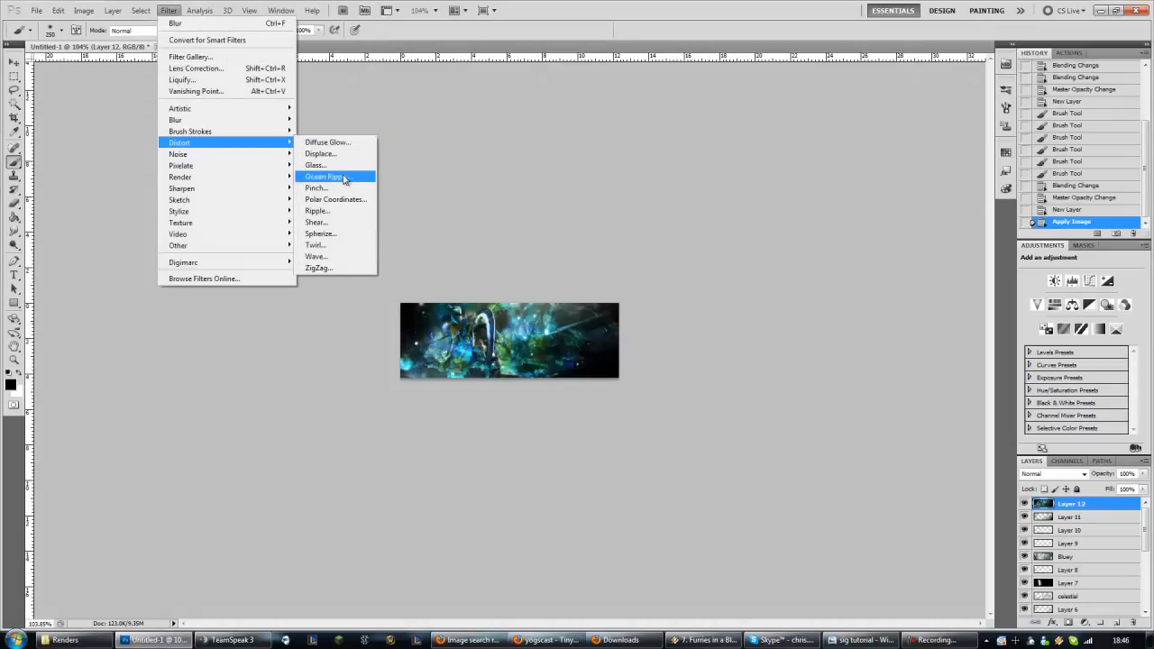
left_click(347, 177)
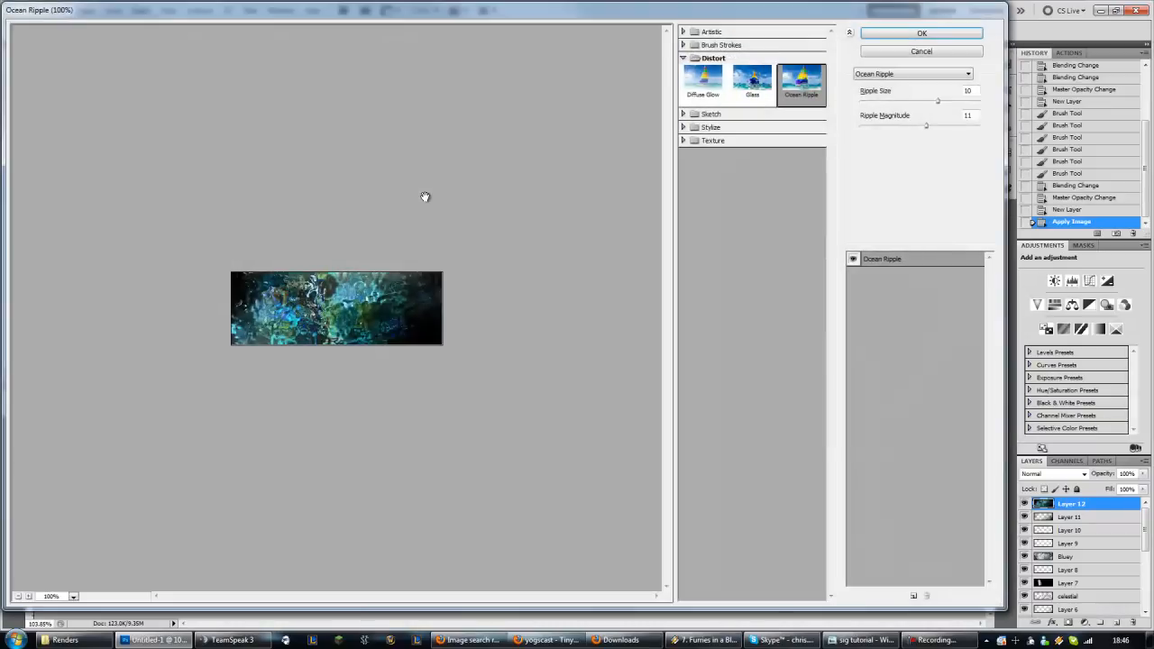
left_click(943, 34)
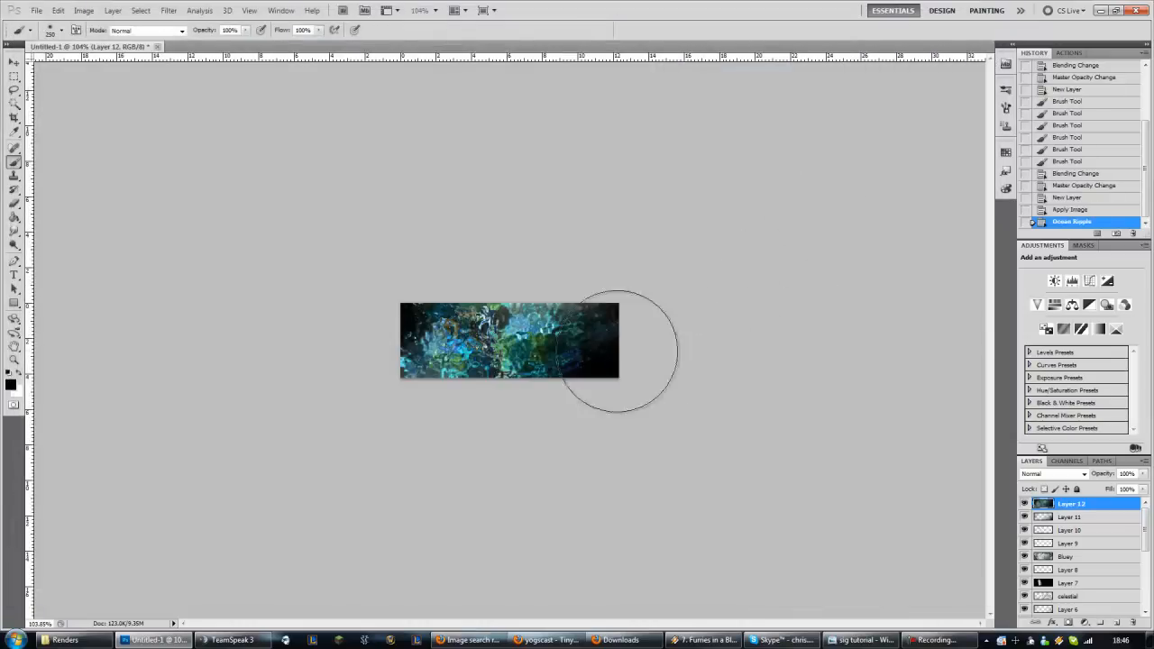
- Try Dissolve blending on the rippled layer, and set its blend mode to Lighten
left_click(14, 63)
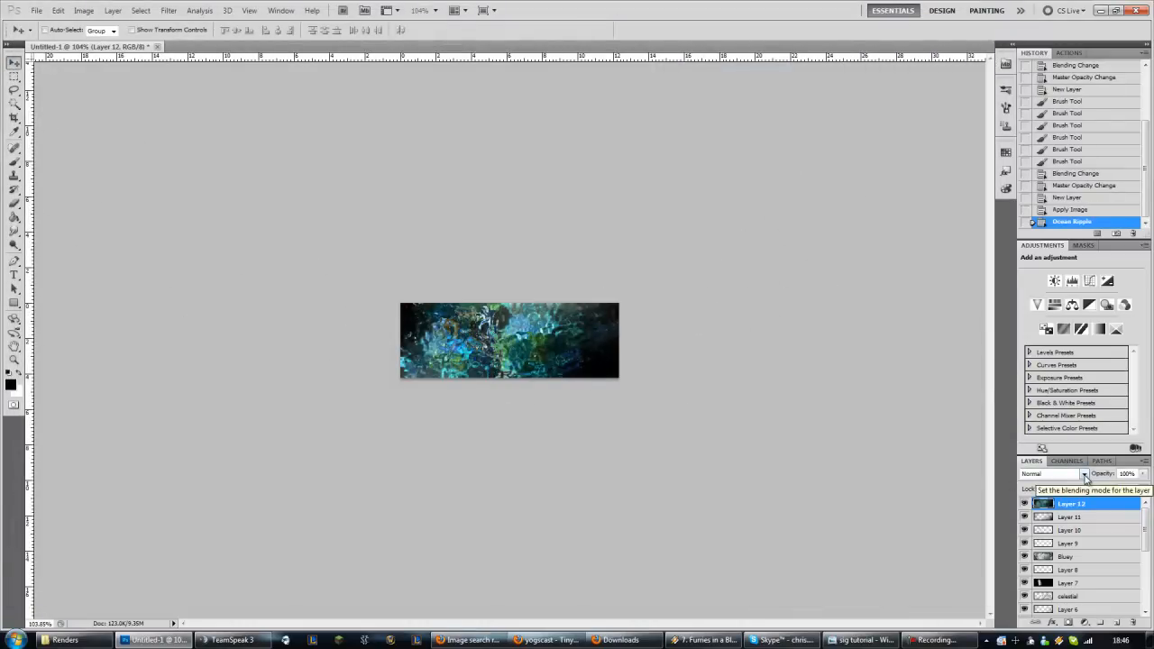
left_click(1085, 474)
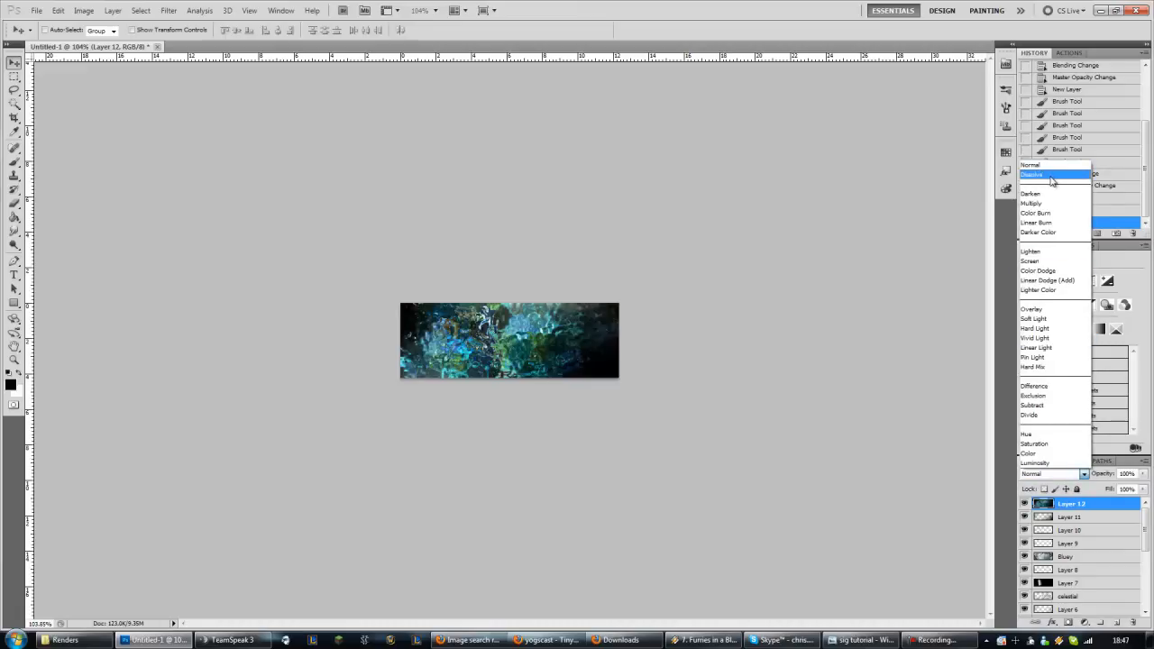
left_click(1052, 175)
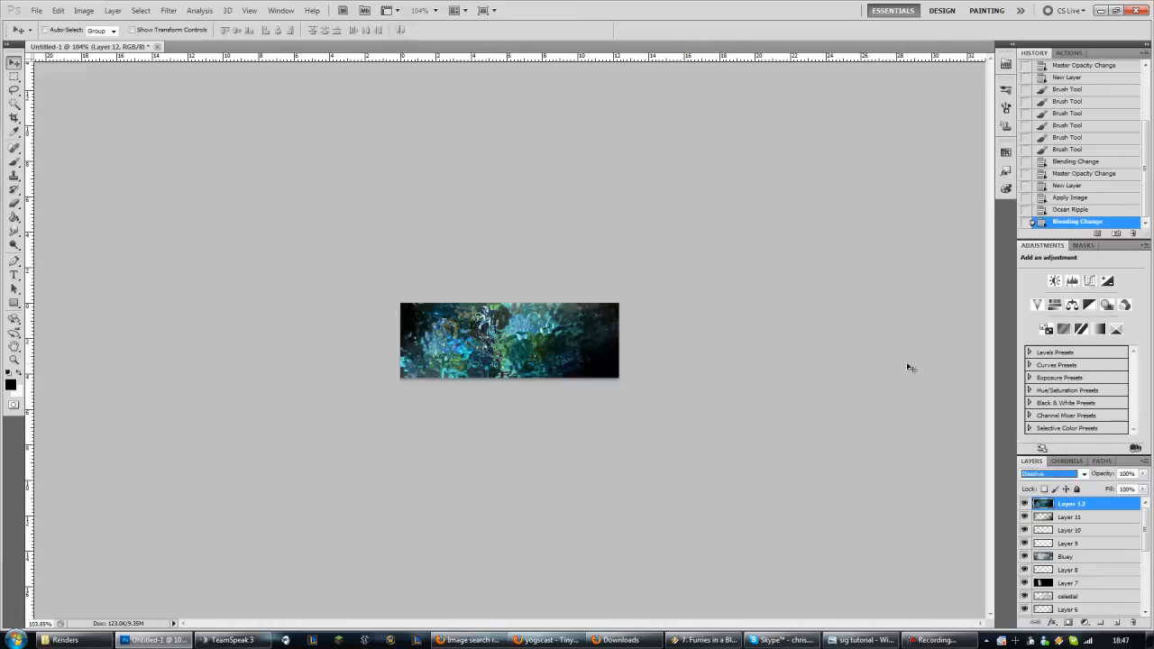
left_click(1085, 476)
left_click(1042, 259)
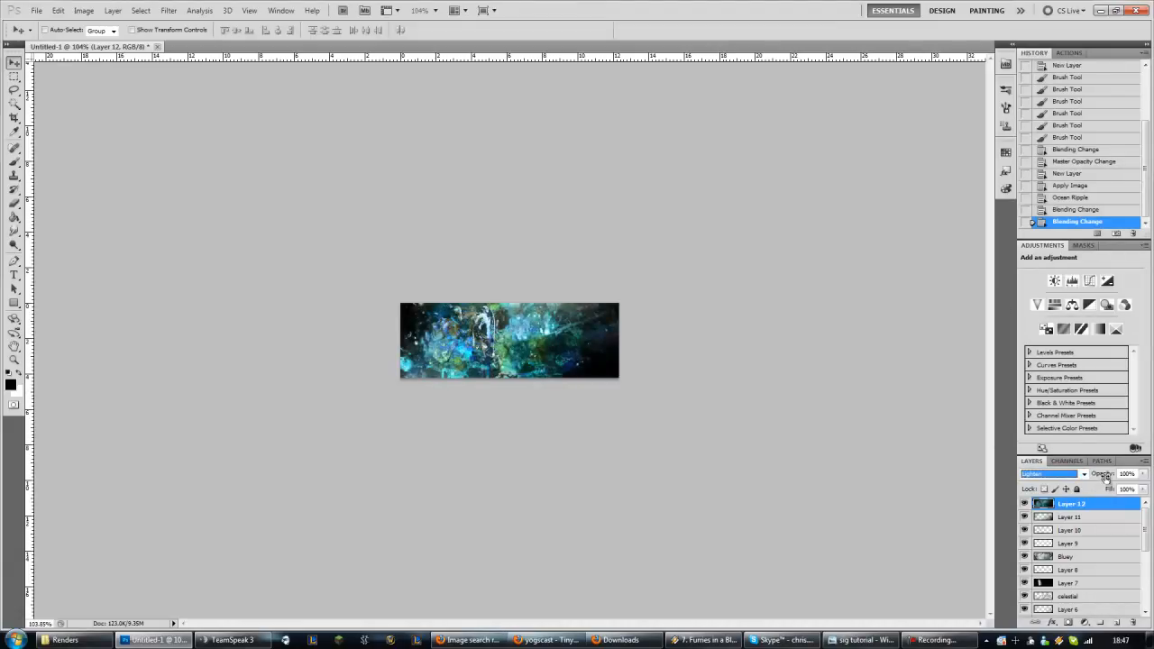
- Try Normal and the blend modes that follow on the rippled layer, and revert to Lighten
left_click(1085, 476)
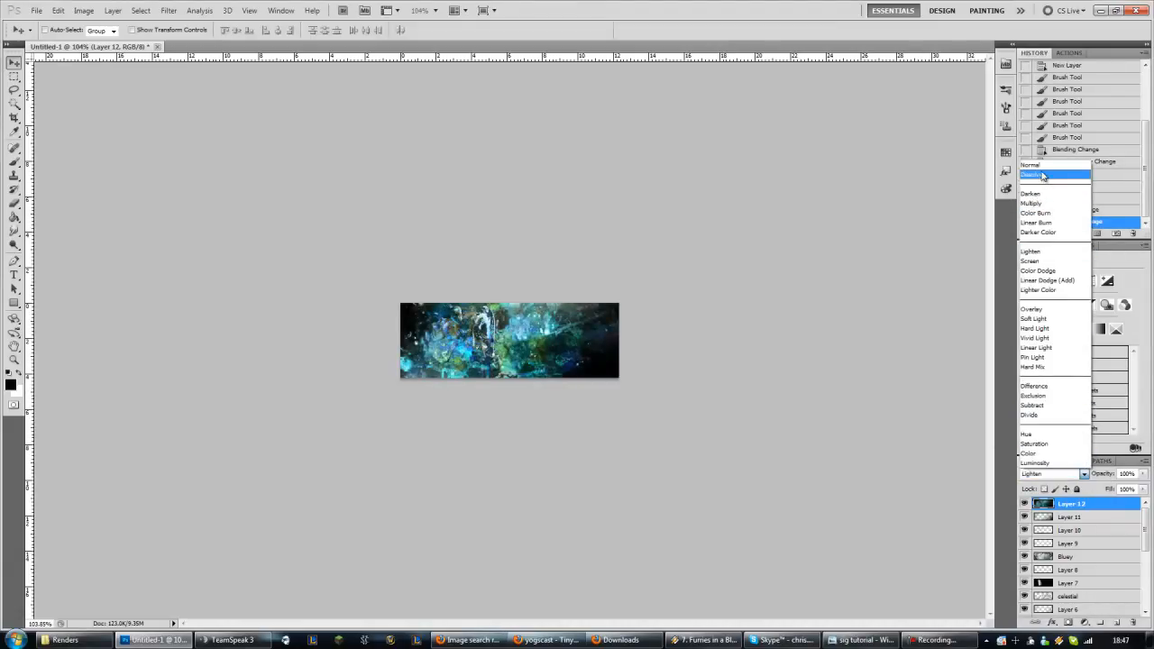
left_click(1042, 165)
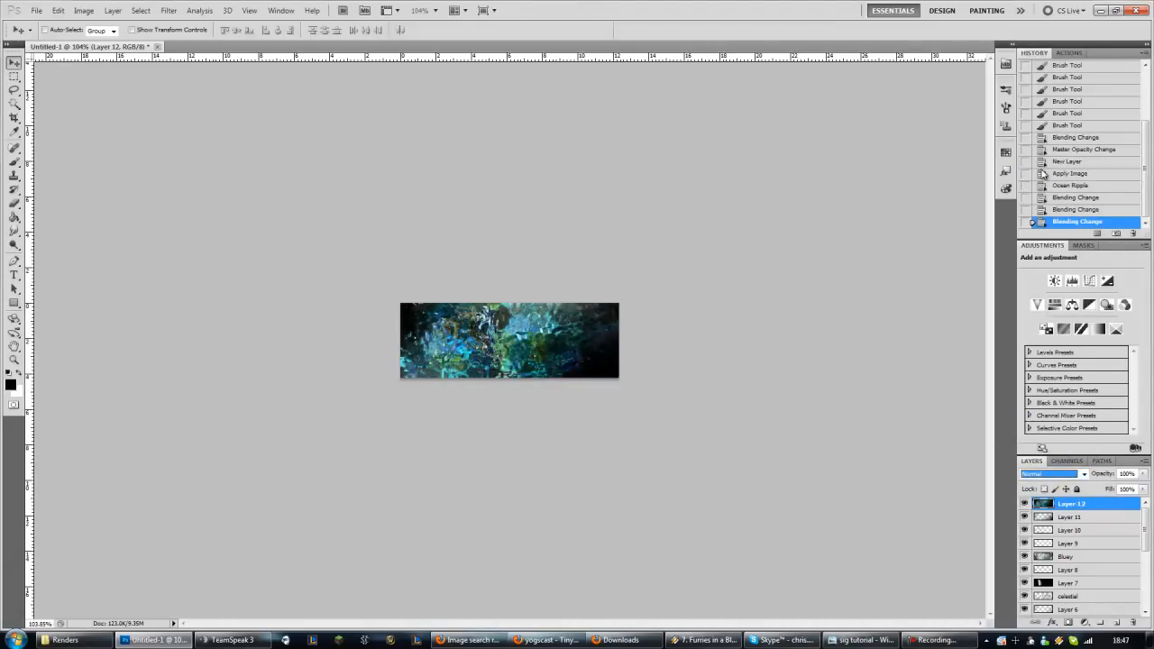
key("Down")
key("Down")
key("Down")
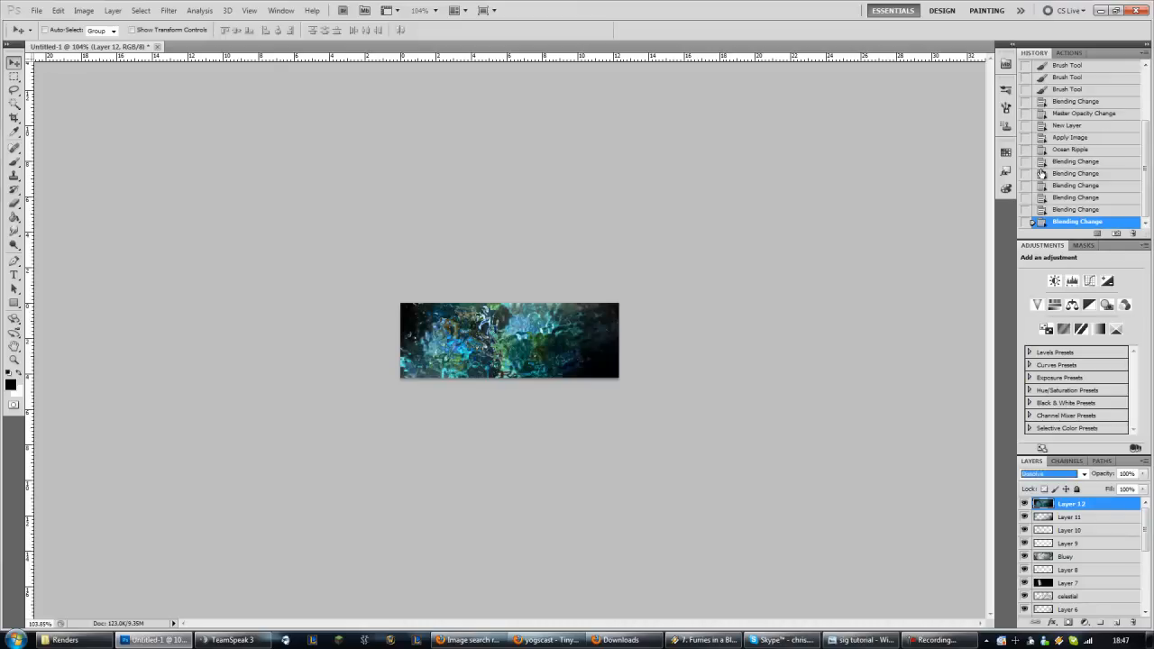
left_click(1075, 197)
left_click(1076, 186)
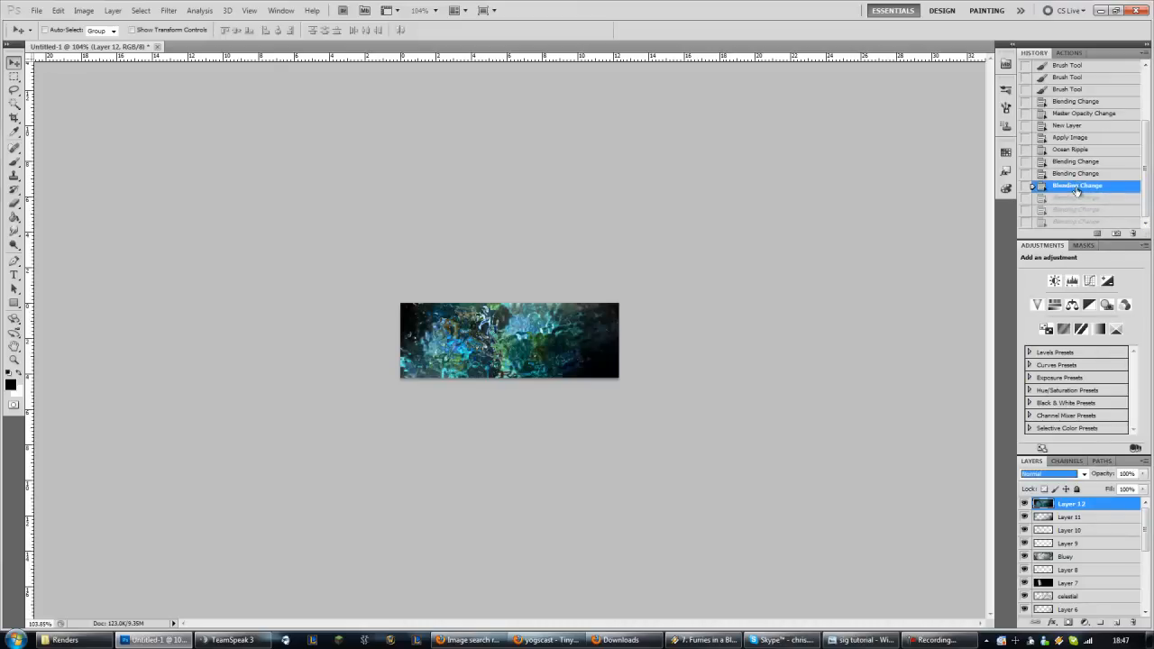
left_click(1060, 173)
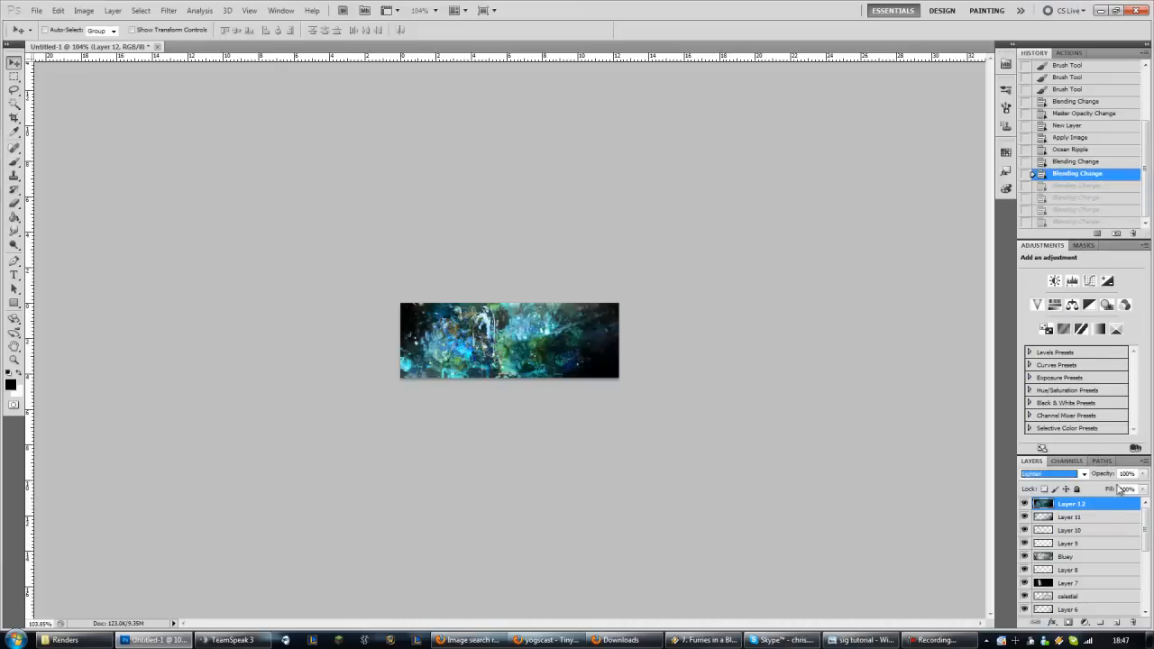
- Lower the Lighten ripple layer's opacity to 50% and compare the banner with the layer hidden and shown
left_click_drag(1105, 478, 1077, 488)
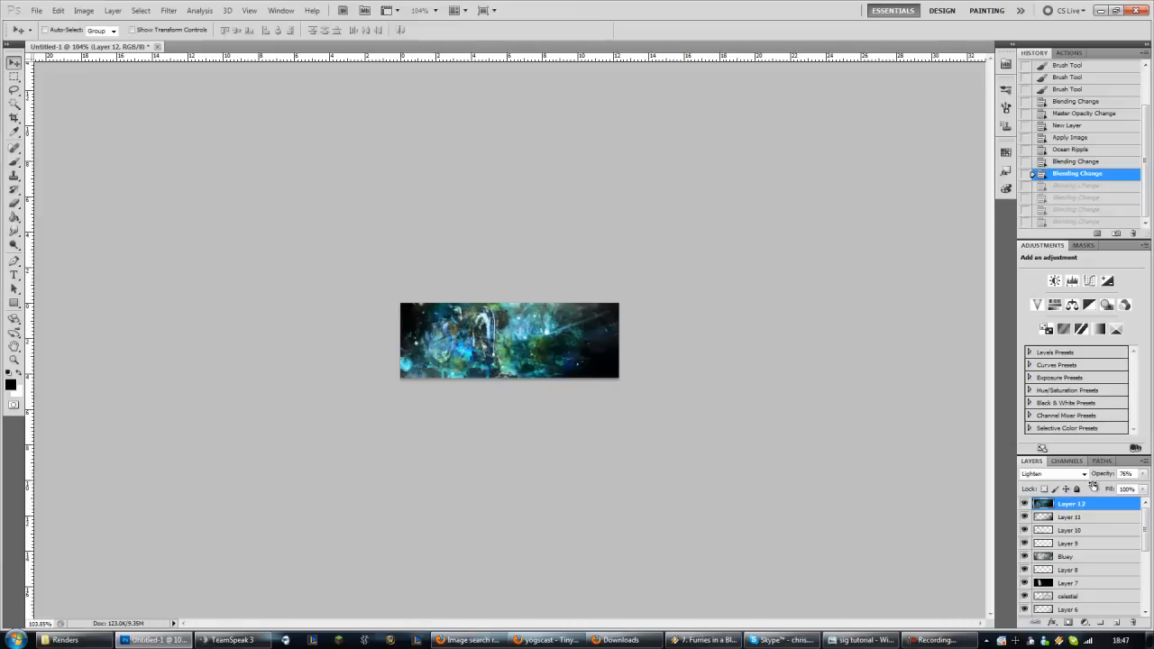
left_click_drag(1081, 486, 1078, 487)
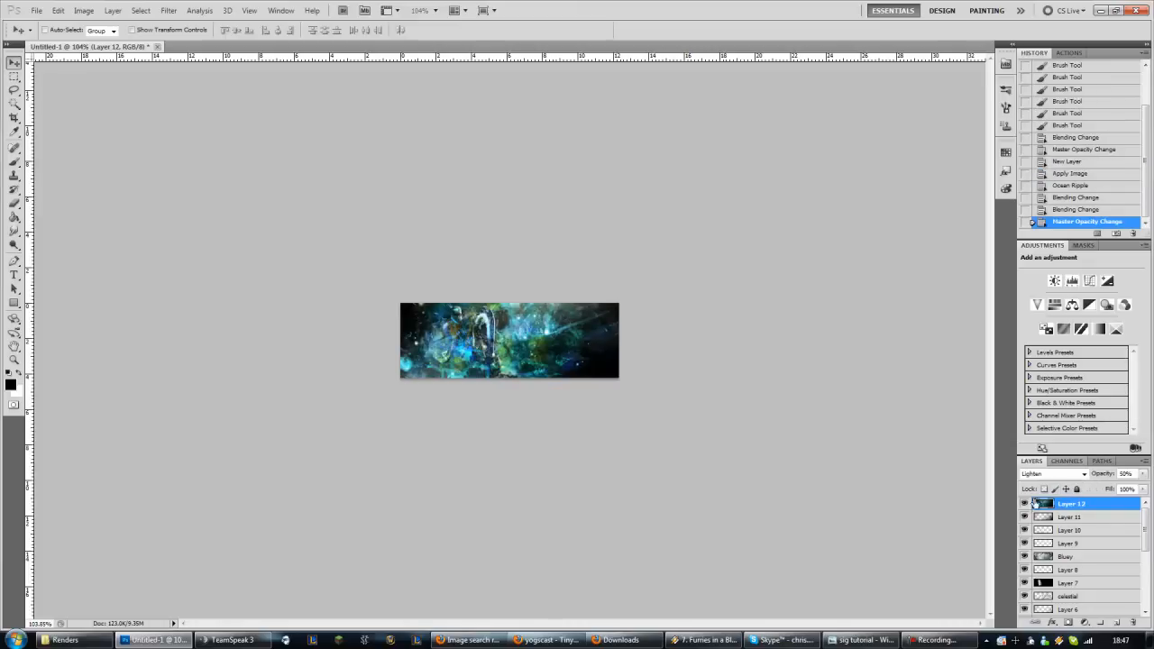
left_click(1024, 508)
left_click(1024, 509)
left_click(1025, 507)
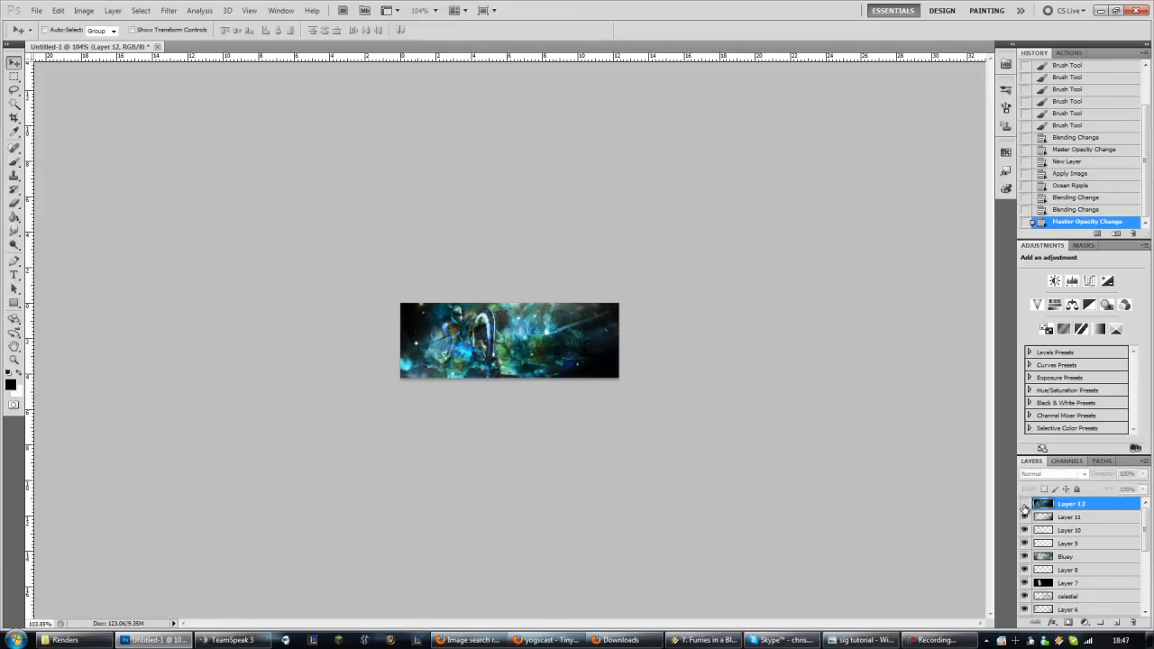
left_click(1025, 508)
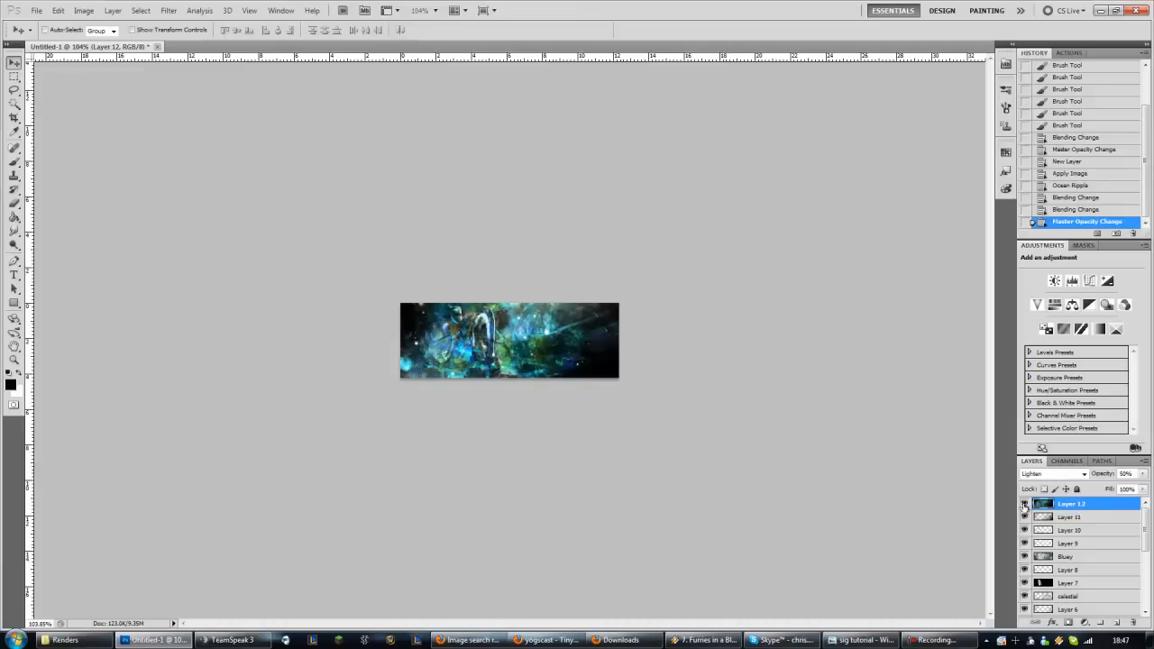
scroll(426, 336, "up", 10)
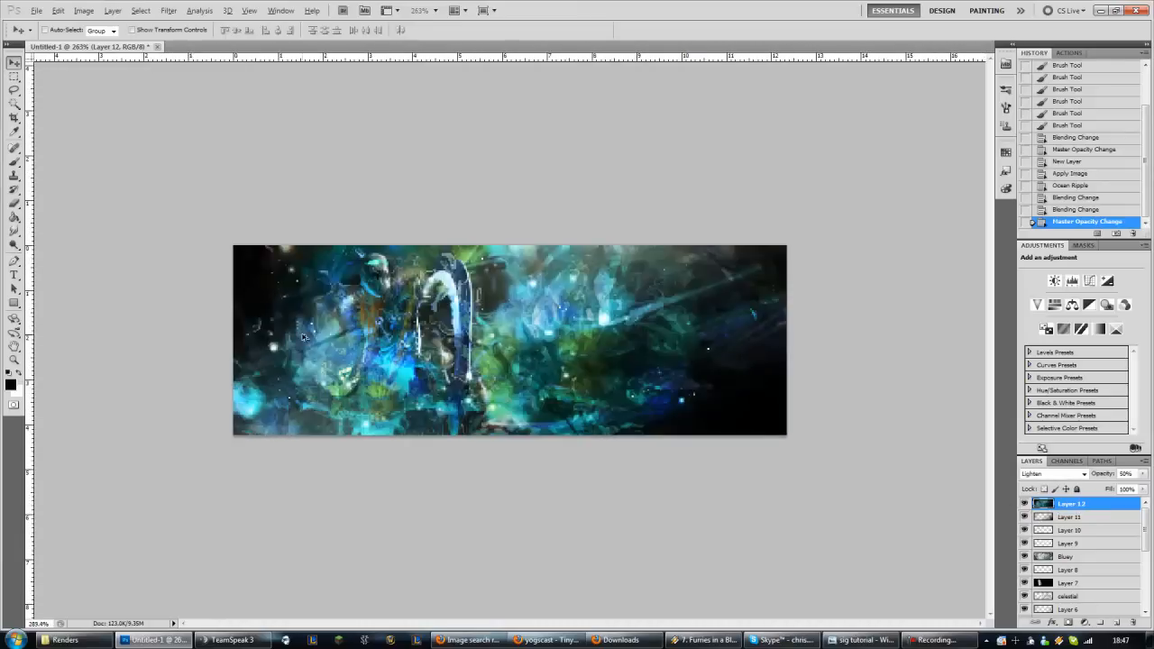
- Erase the ripple layer over the figure's head, body and scythe with the Eraser at 78% opacity
left_click(15, 204)
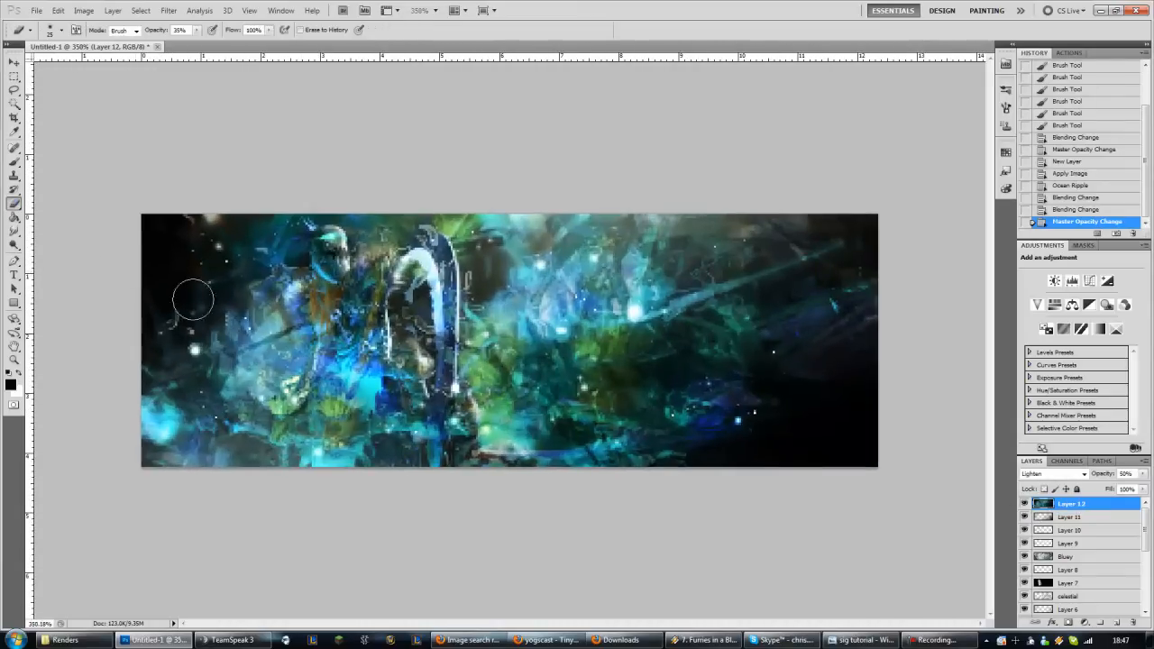
key("8")
key("9")
mouse_move(347, 290)
left_mouse_down()
mouse_move(334, 302)
mouse_move(327, 254)
mouse_move(370, 304)
mouse_move(413, 250)
mouse_move(431, 260)
mouse_move(449, 301)
mouse_move(440, 392)
mouse_move(417, 433)
mouse_move(464, 433)
left_mouse_up()
mouse_move(390, 413)
left_mouse_down()
mouse_move(333, 352)
mouse_move(309, 297)
mouse_move(287, 436)
mouse_move(344, 432)
left_mouse_up()
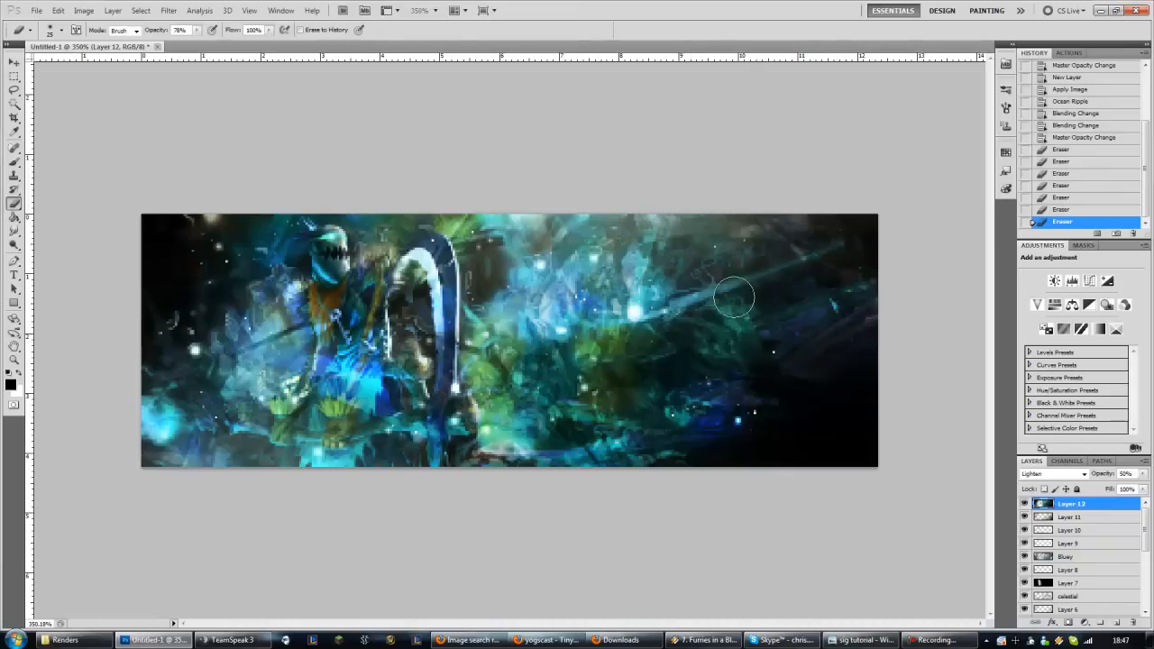
- Erase more of the ripple layer near the banner's dark left edge and the figure's lower body, stepping back unwanted strokes
left_click_drag(215, 285, 169, 302)
left_click(173, 325)
left_click(339, 385)
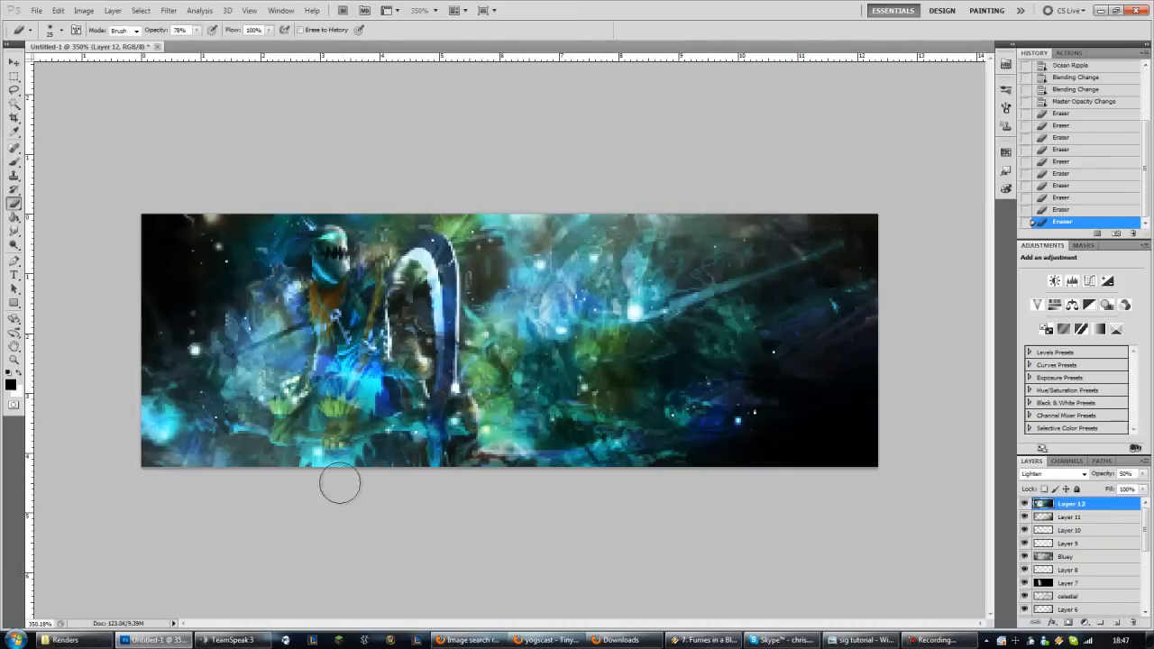
key("ctrl+z")
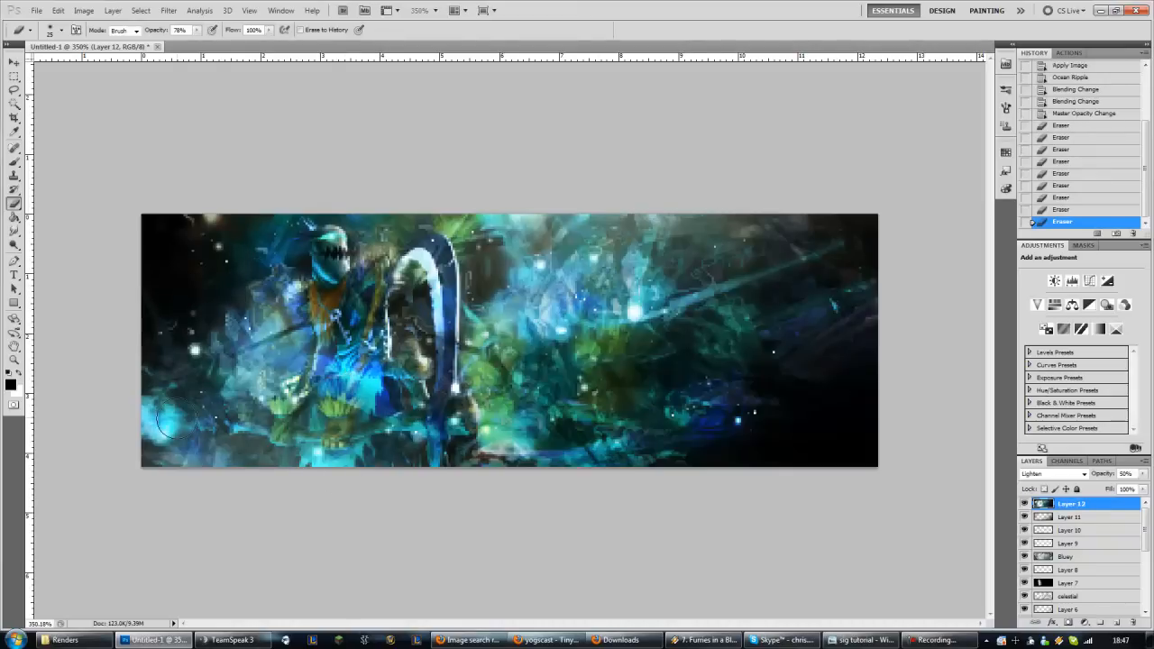
left_click(1062, 198)
left_click(180, 329)
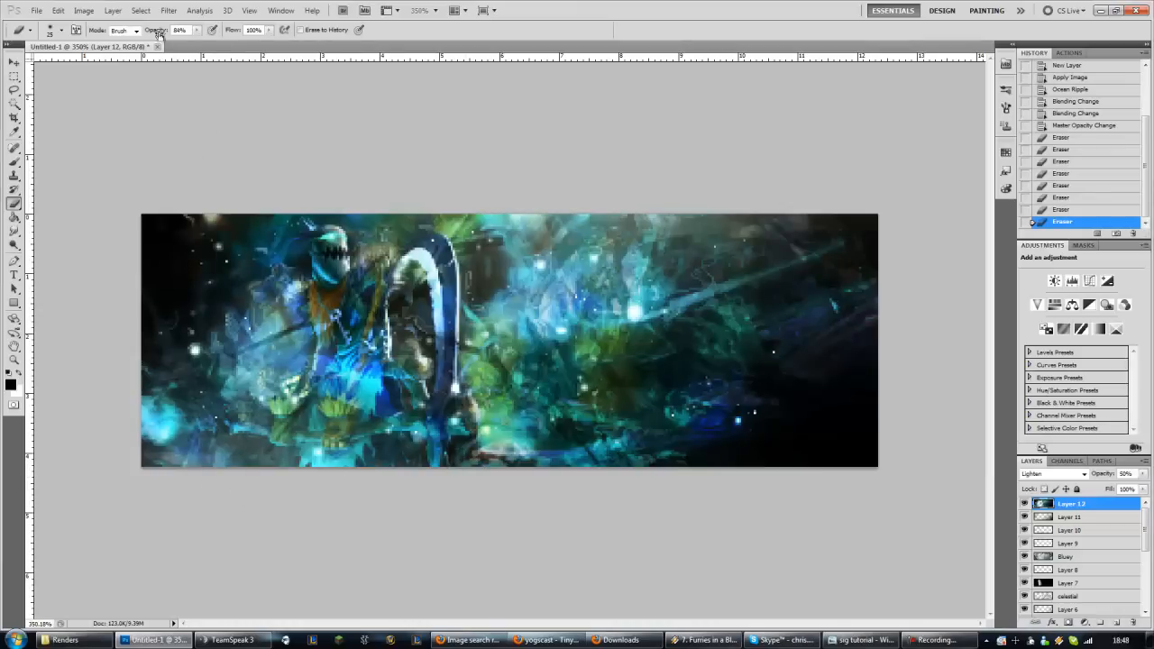
- Set the Eraser opacity to 89% and erase the ripple layer around the scythe's blade and handle, undoing one stroke along the way
left_click_drag(159, 35, 164, 35)
left_click(440, 436)
left_click(515, 336)
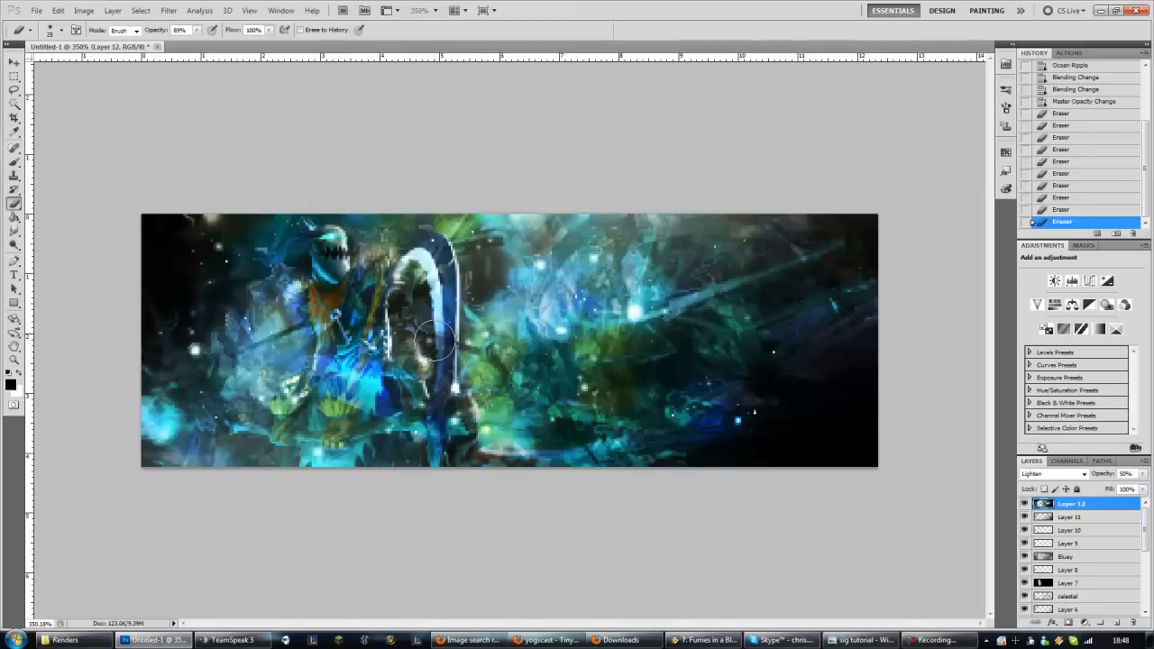
left_click(423, 248)
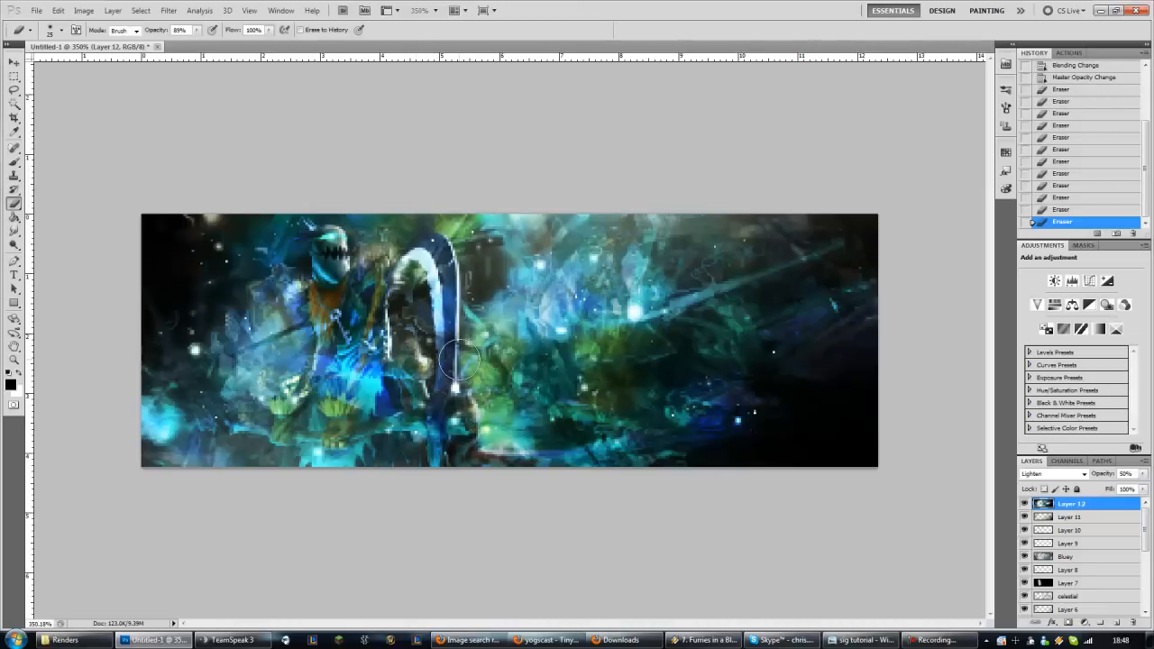
key("ctrl+z")
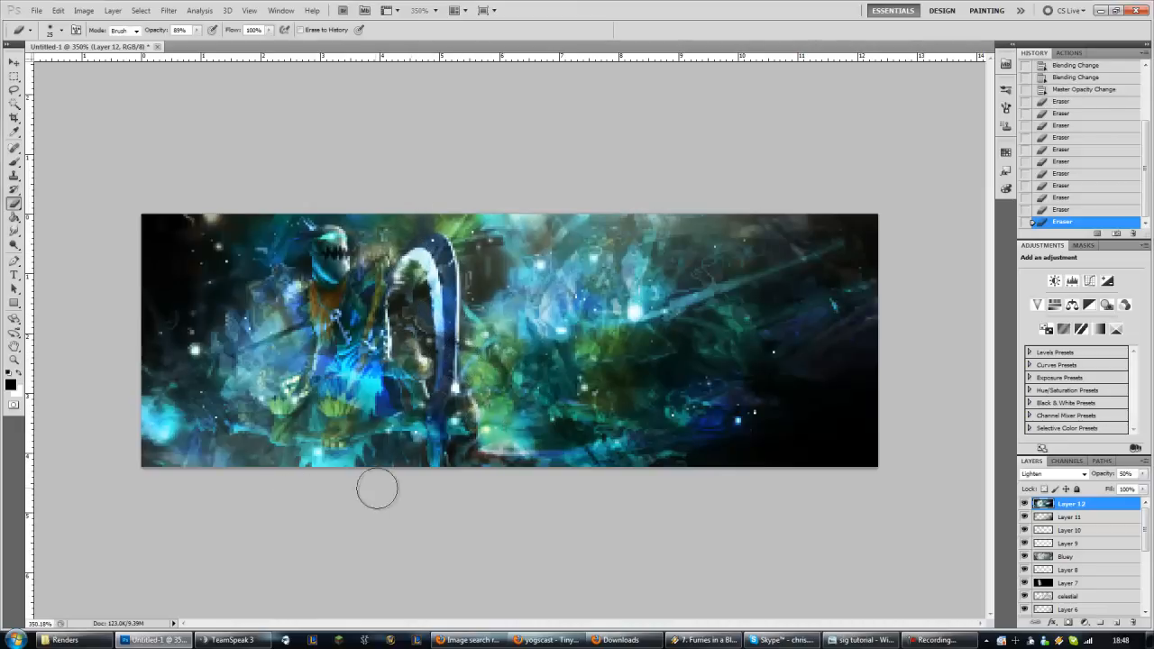
scroll(519, 388, "down", 5)
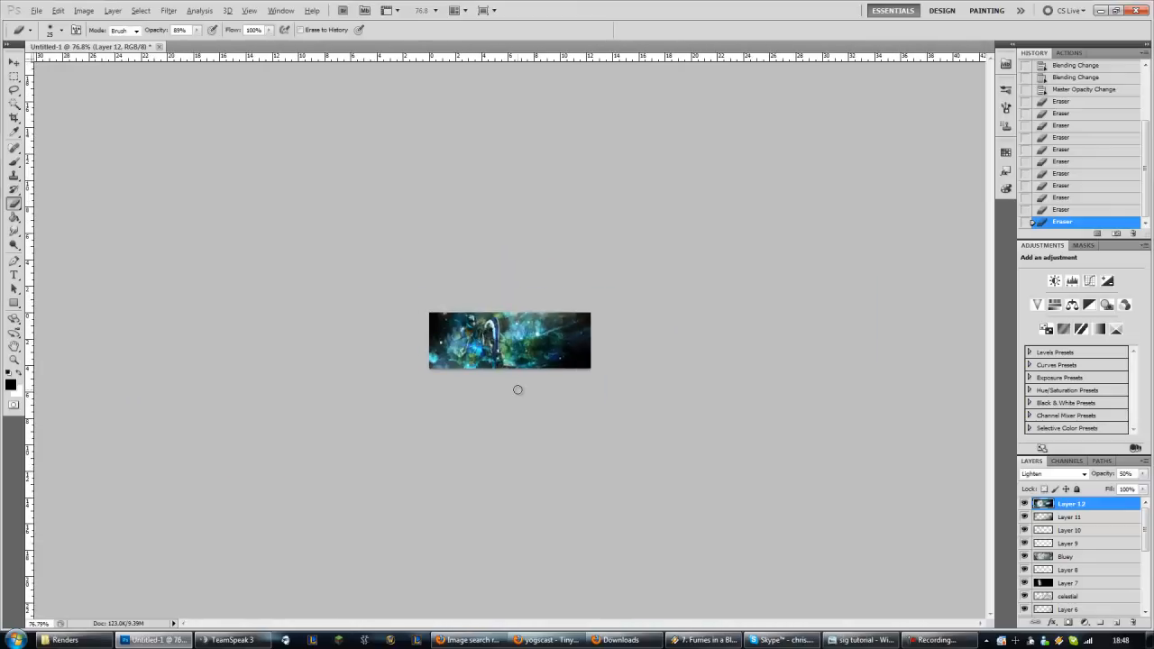
scroll(517, 389, "up", 3)
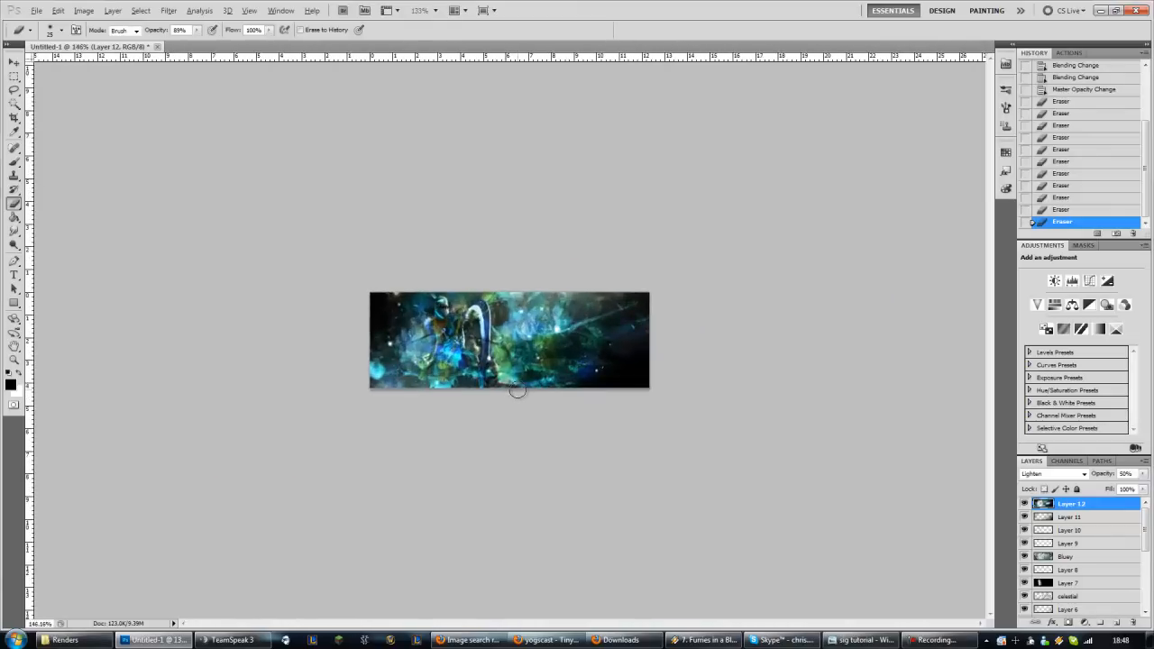
scroll(518, 389, "up", 4)
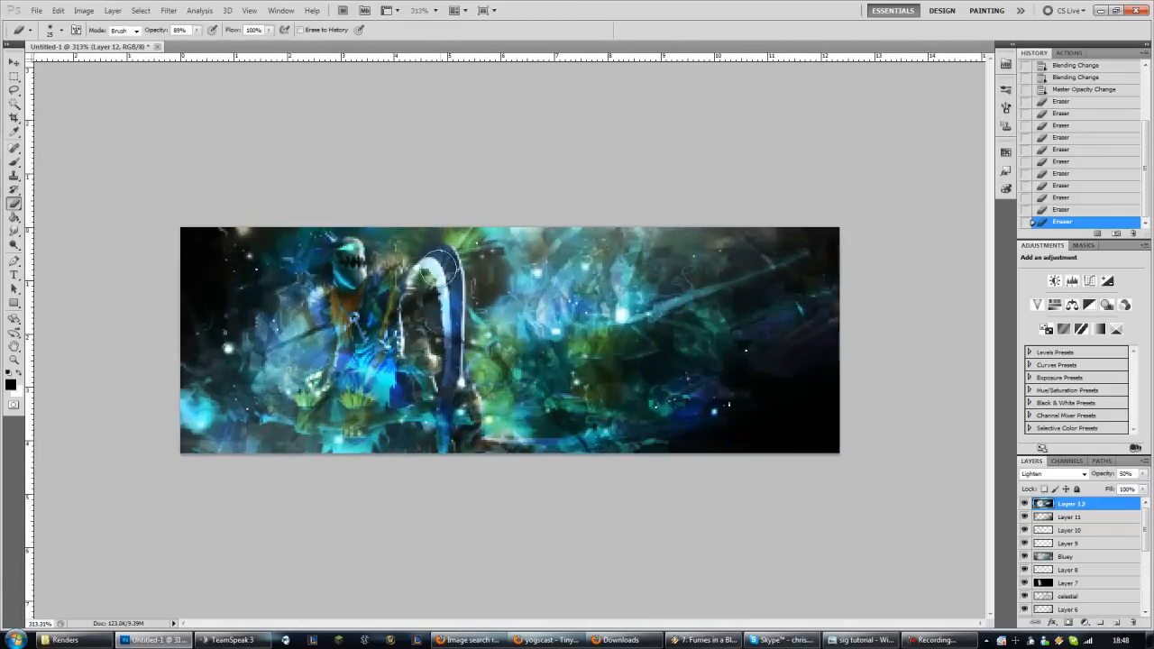
left_click_drag(443, 277, 446, 287)
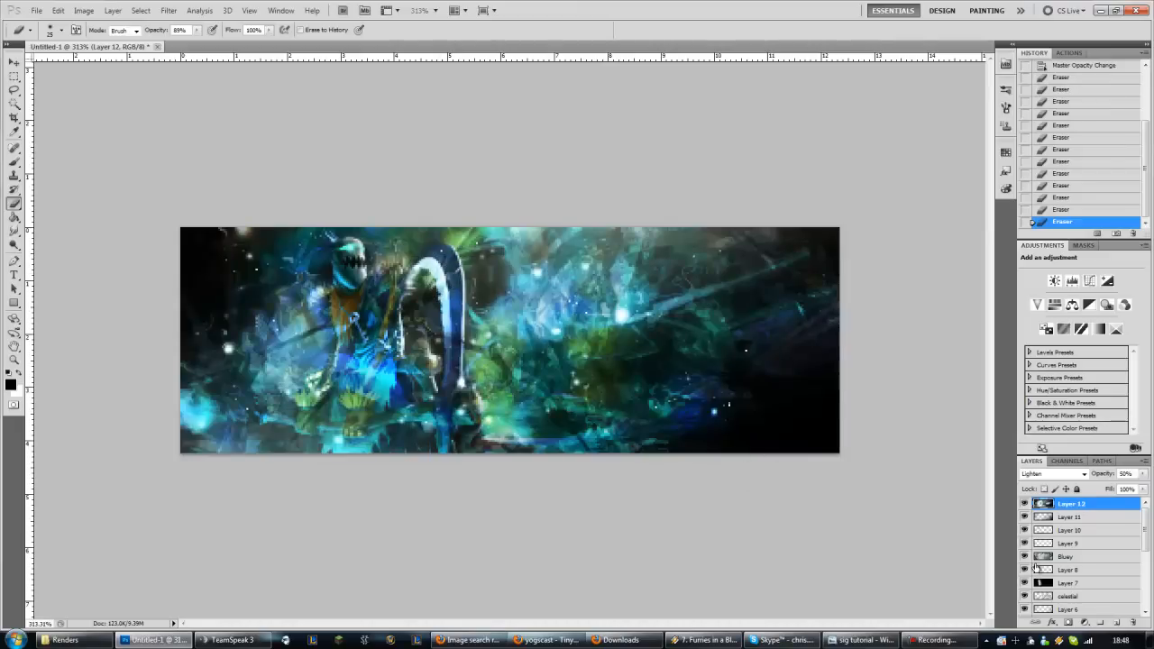
- Compare the banner with the Bluey layer hidden and shown, and erase that layer over the scythe and the figure
left_click(1025, 556)
left_click(1024, 557)
left_click(1069, 556)
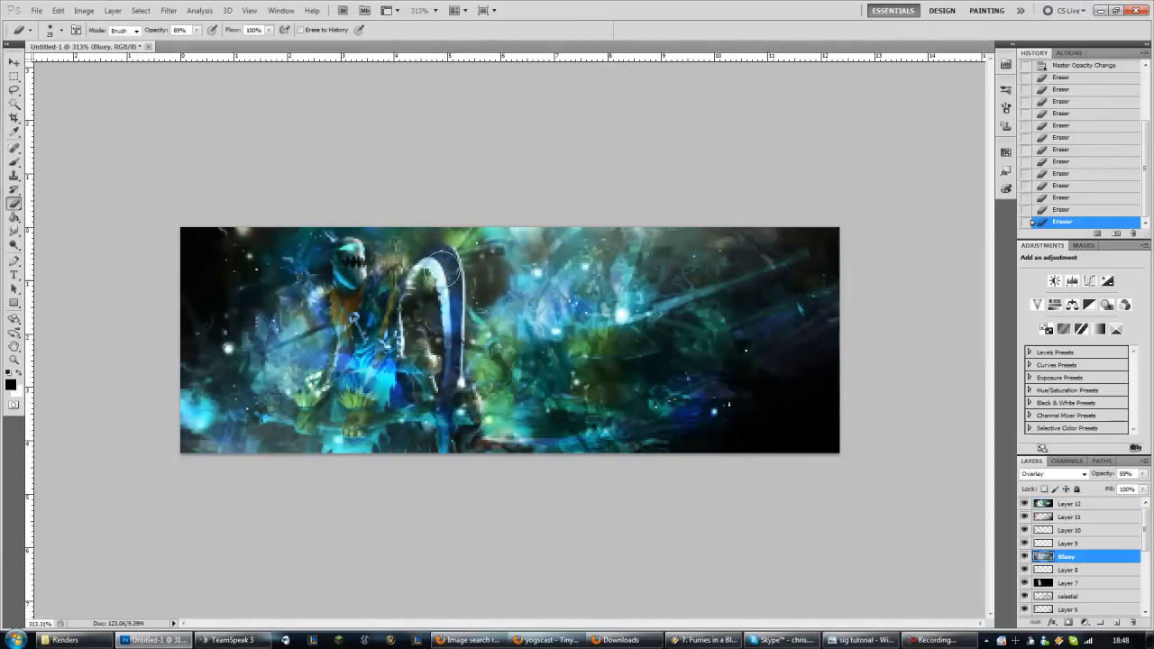
mouse_move(442, 268)
left_mouse_down()
mouse_move(441, 383)
mouse_move(408, 419)
mouse_move(339, 429)
mouse_move(315, 418)
mouse_move(375, 371)
mouse_move(368, 391)
left_mouse_up()
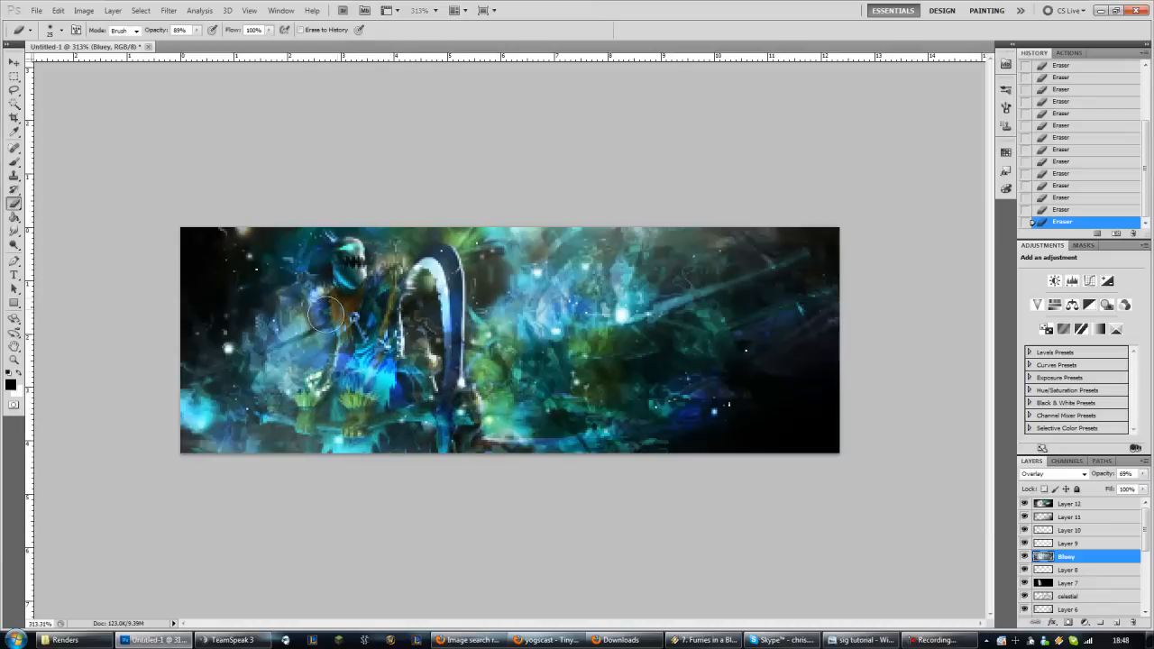
- Add a Gradient Map adjustment layer above Layer 12 using the Black, White preset
left_click(1115, 506)
scroll(532, 341, "down", 5)
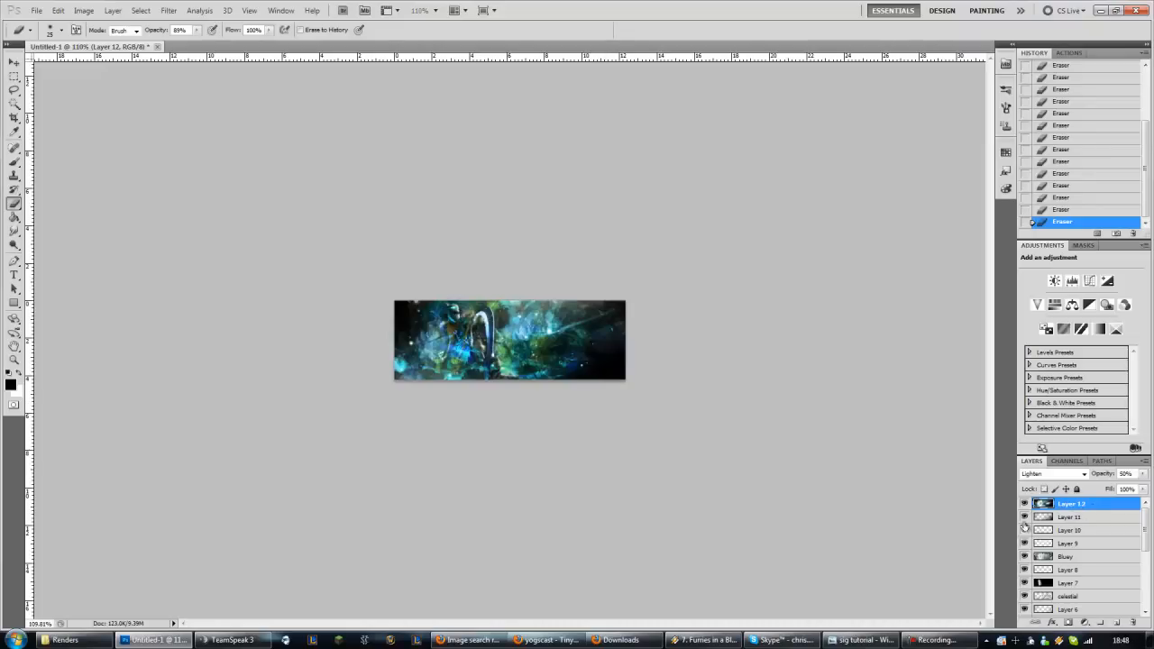
left_click(1087, 623)
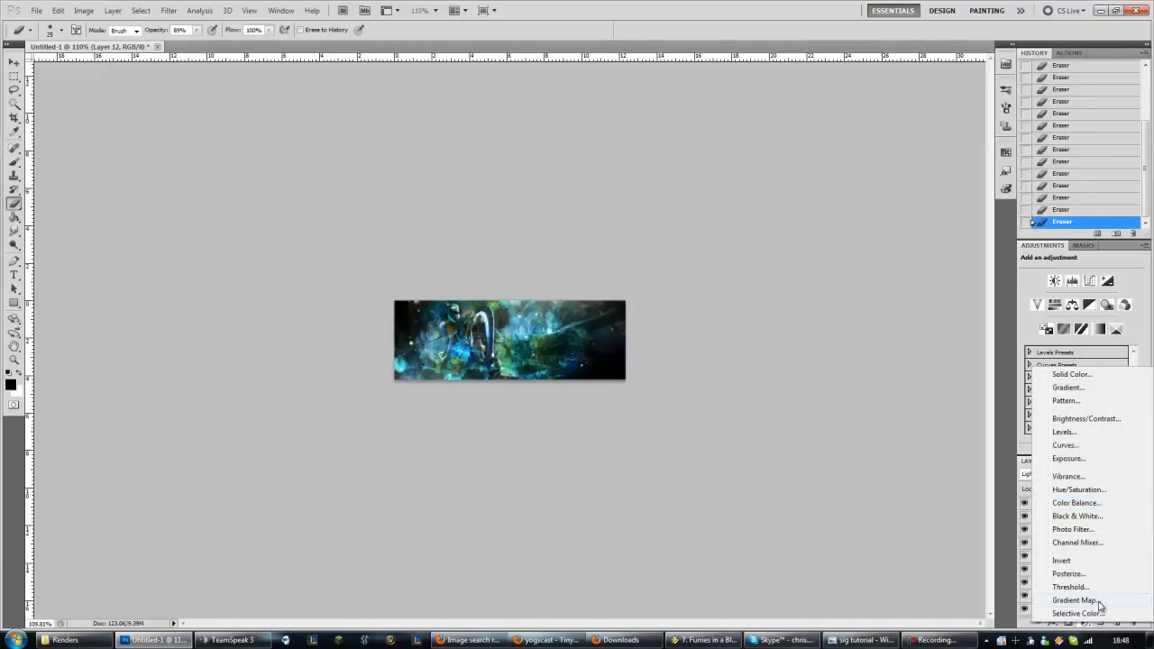
left_click(1076, 600)
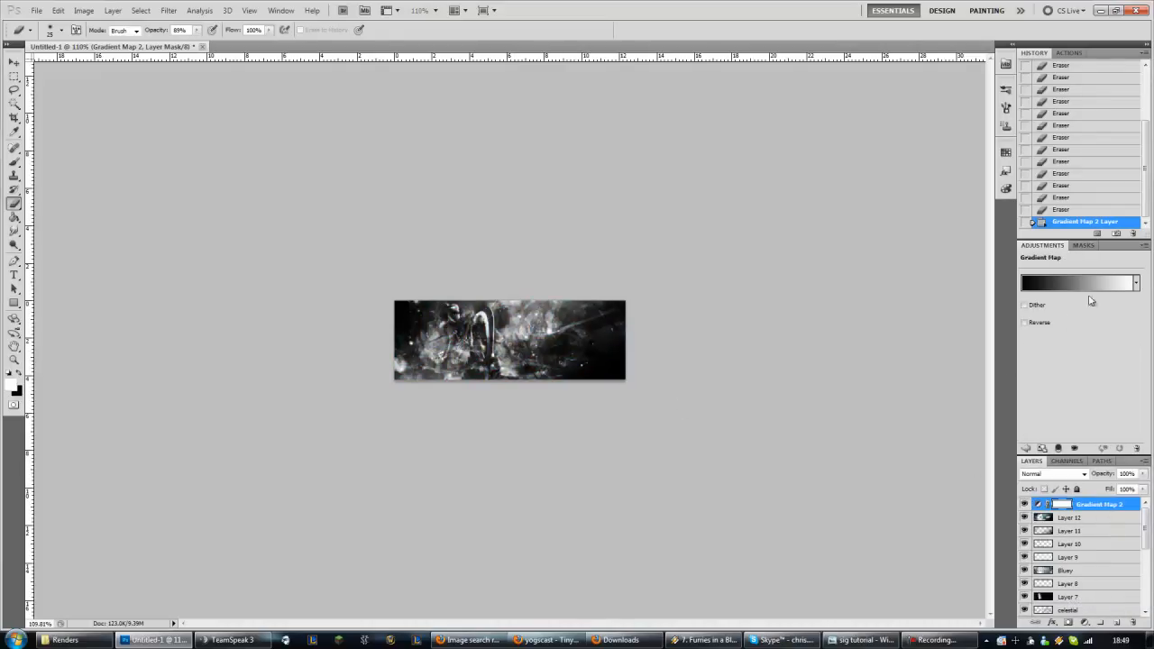
left_click(1125, 285)
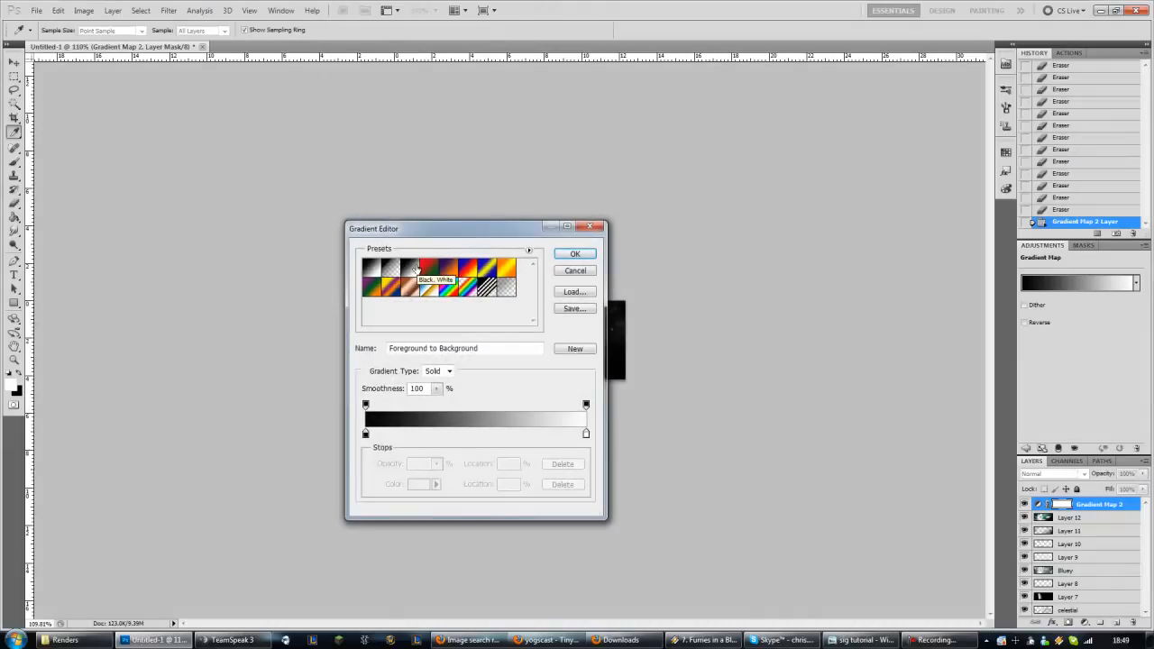
left_click(413, 268)
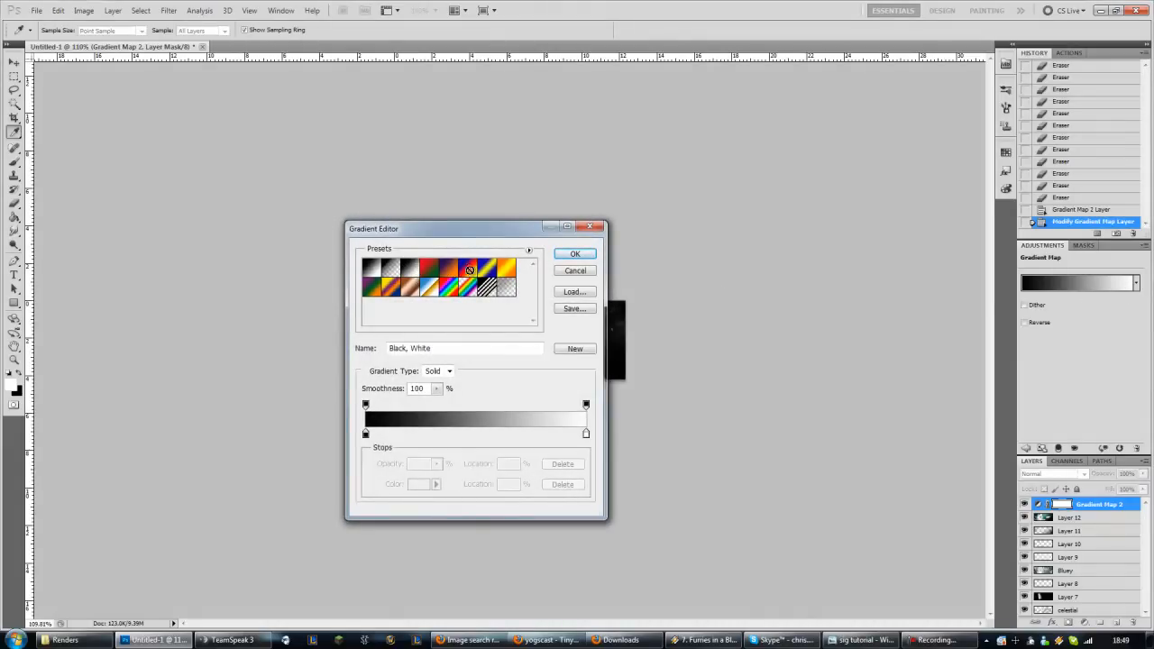
left_click(574, 254)
- Set the black-and-white gradient map's blend mode to Luminosity and compare the banner with it hidden and shown
left_click(1075, 475)
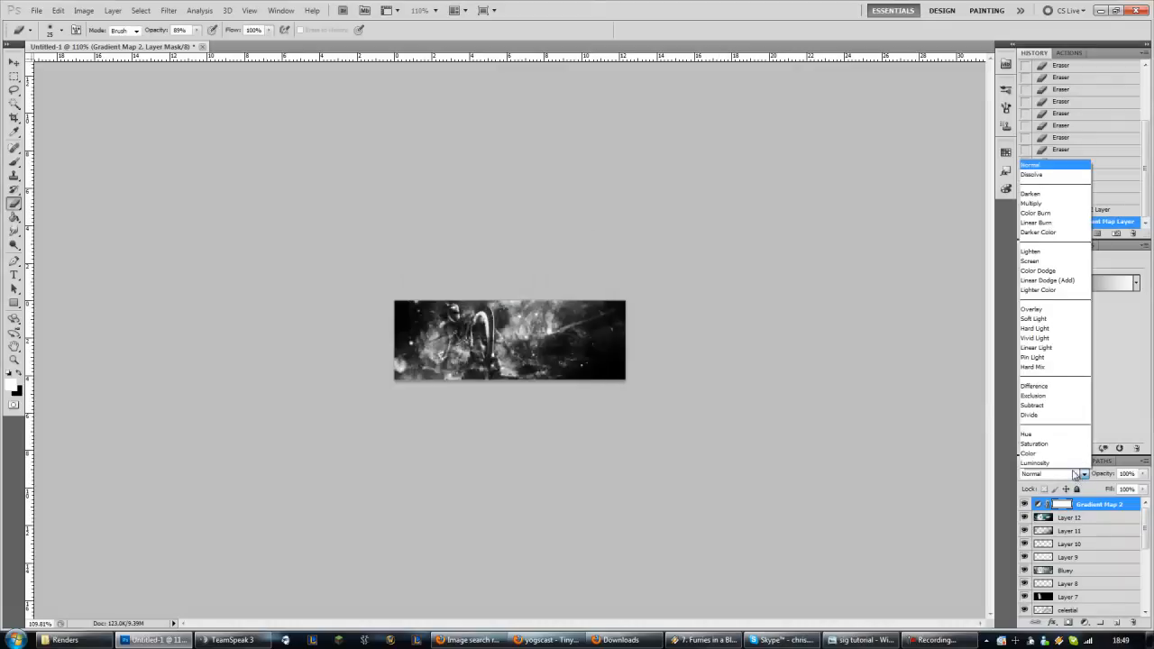
left_click(1074, 463)
left_click(1025, 505)
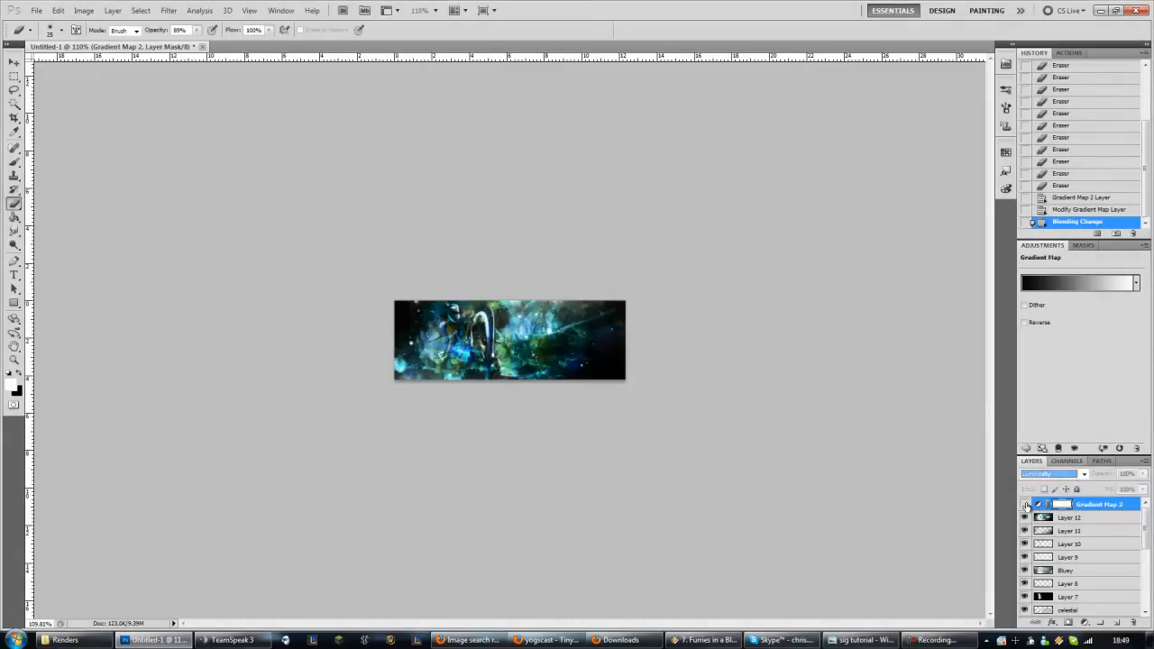
left_click(1025, 505)
left_click(1025, 505)
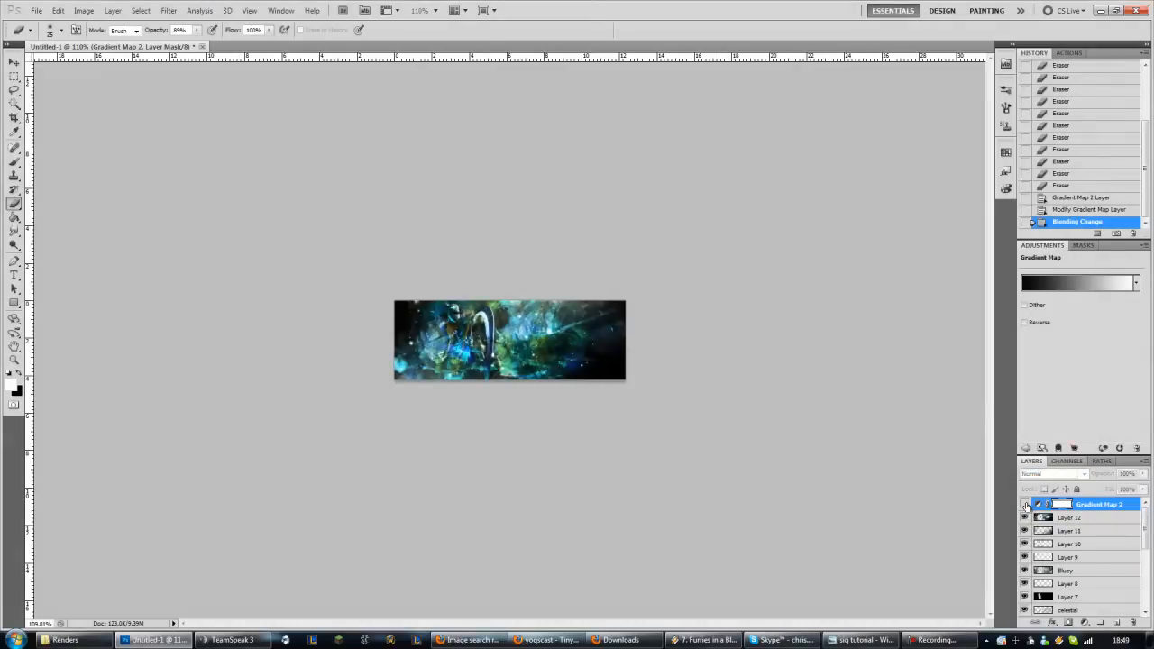
left_click(1026, 505)
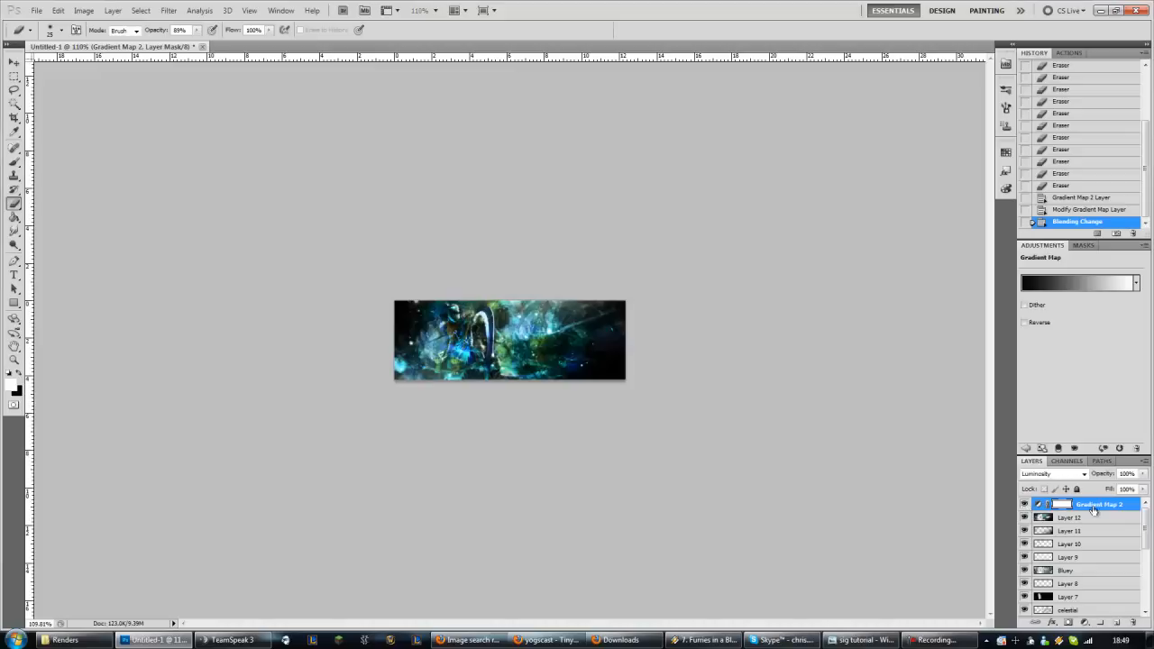
- Add another Gradient Map adjustment layer on top using the Violet, Orange preset
left_click(1085, 622)
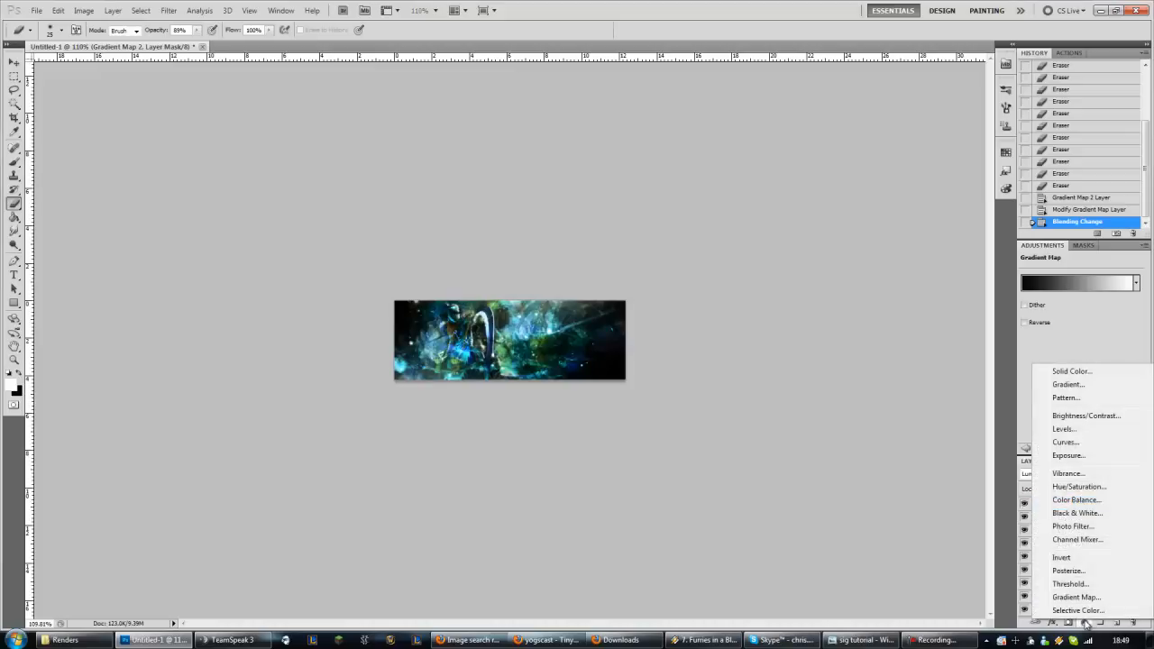
left_click(1091, 611)
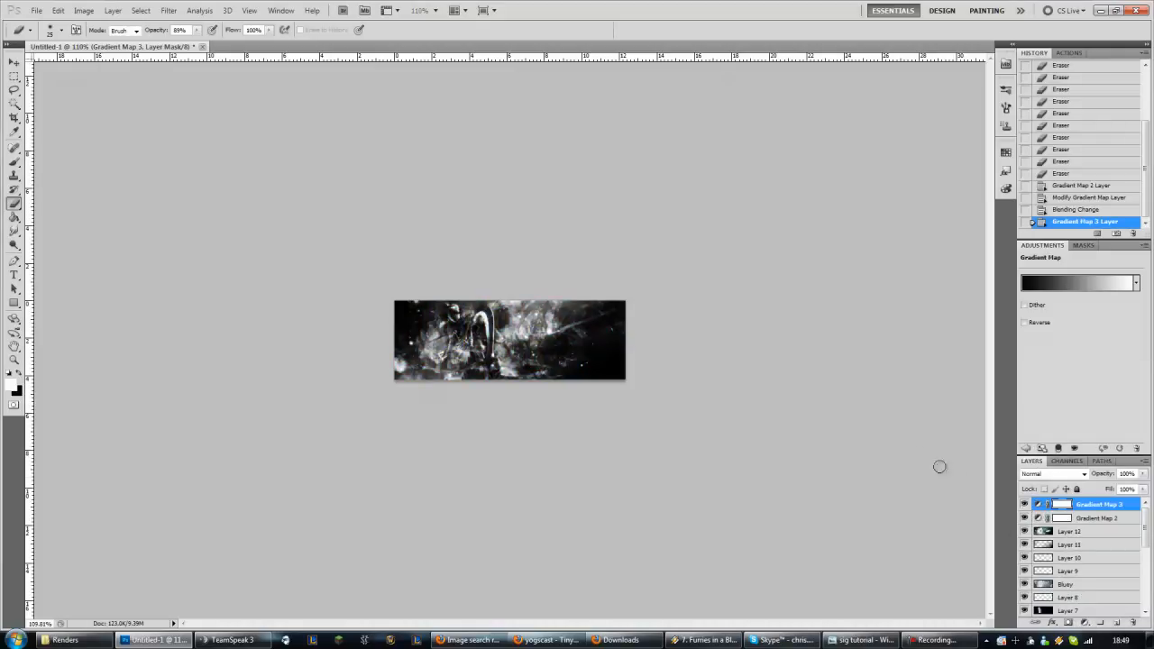
left_click(1128, 285)
left_click(448, 269)
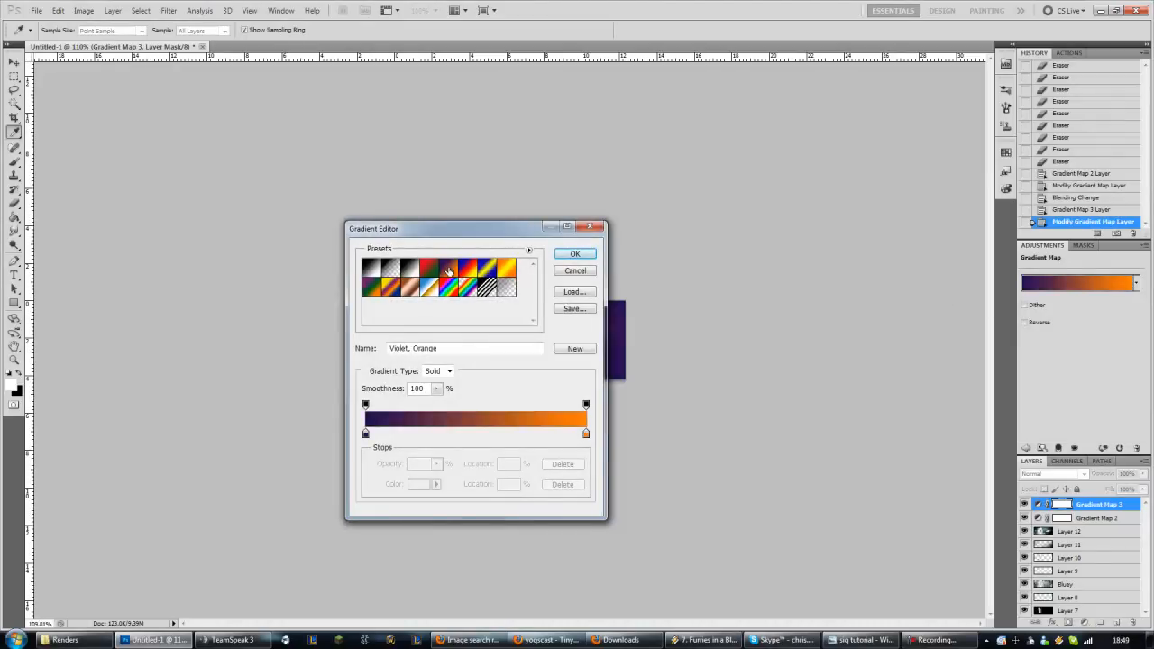
left_click_drag(457, 230, 217, 237)
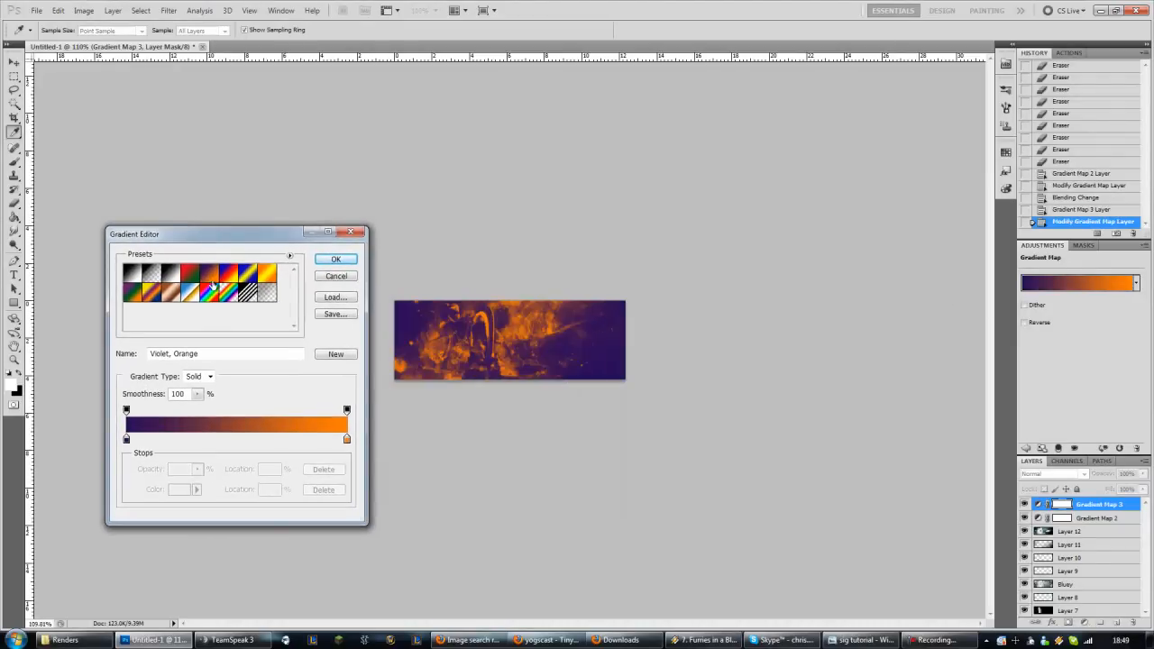
left_click(335, 259)
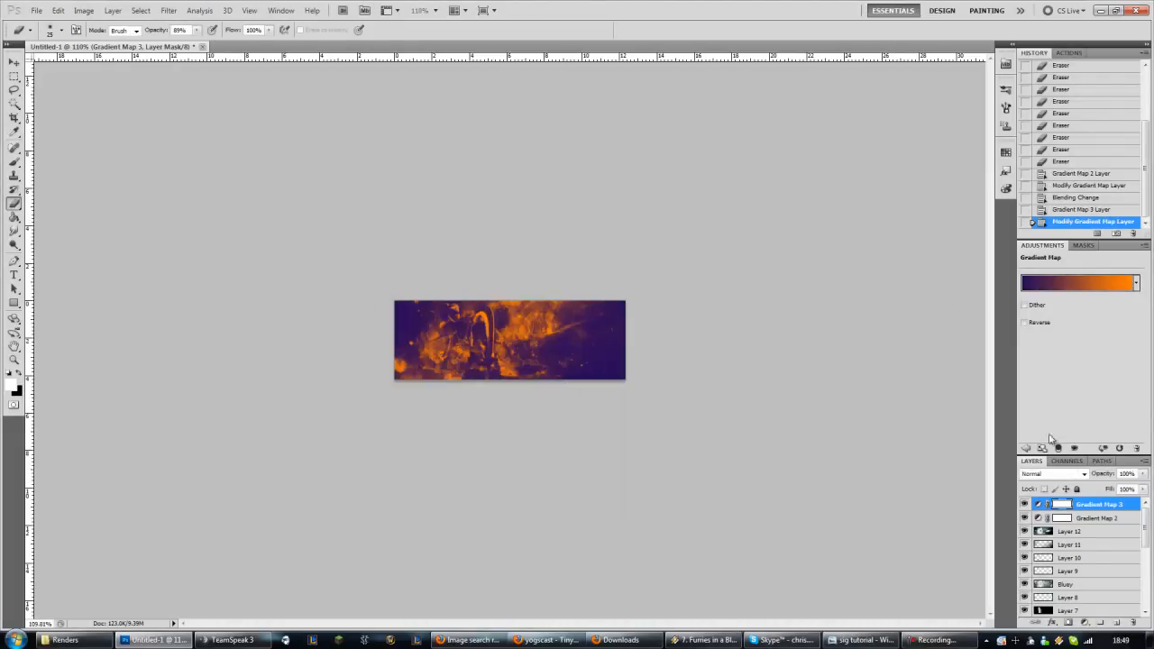
- Try the blend modes from the Darken group through to Luminosity on the violet-orange gradient map
left_click(1084, 475)
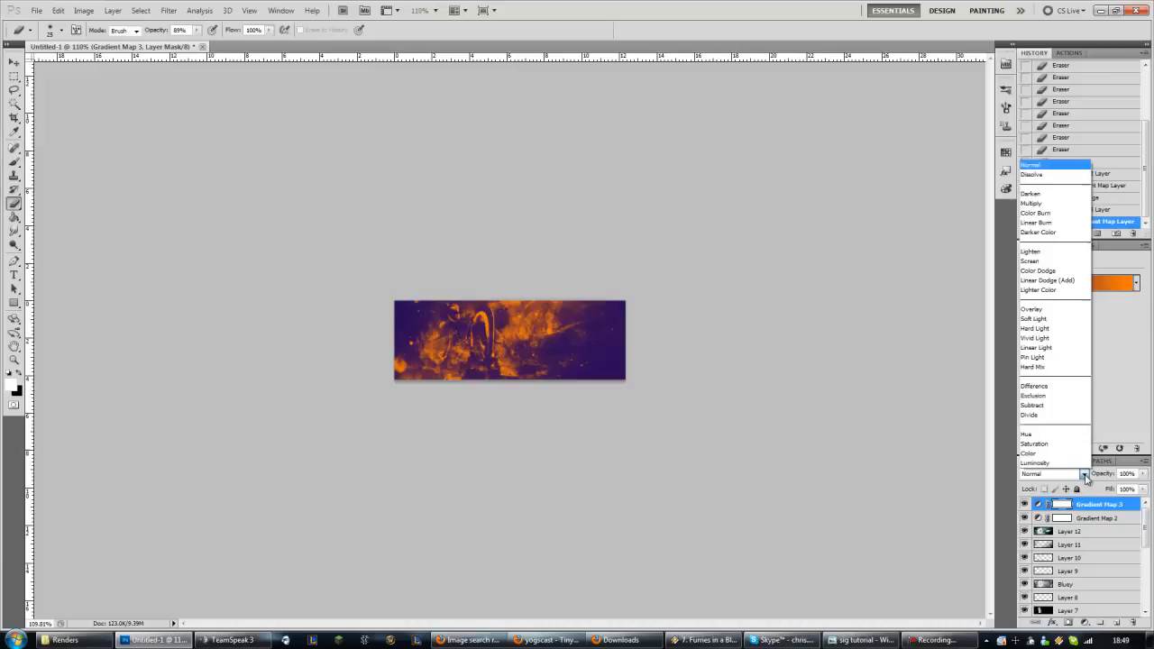
left_click(1047, 199)
key("Down")
key("Down")
key("Down")
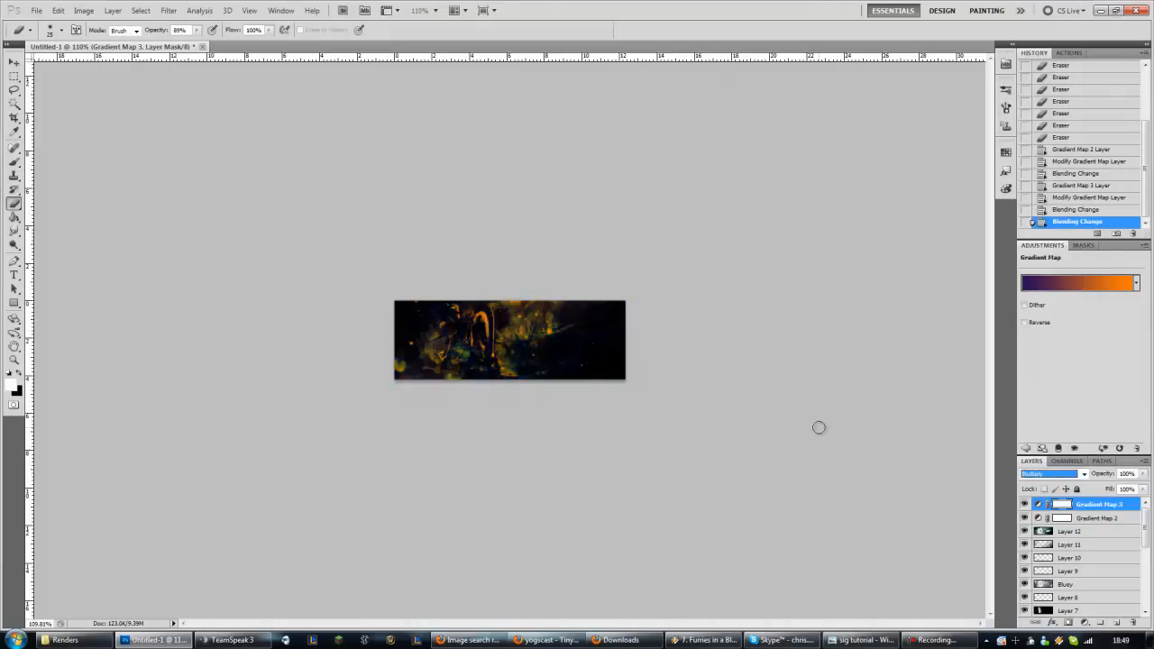
key("Down")
key("Down")
key("Down")
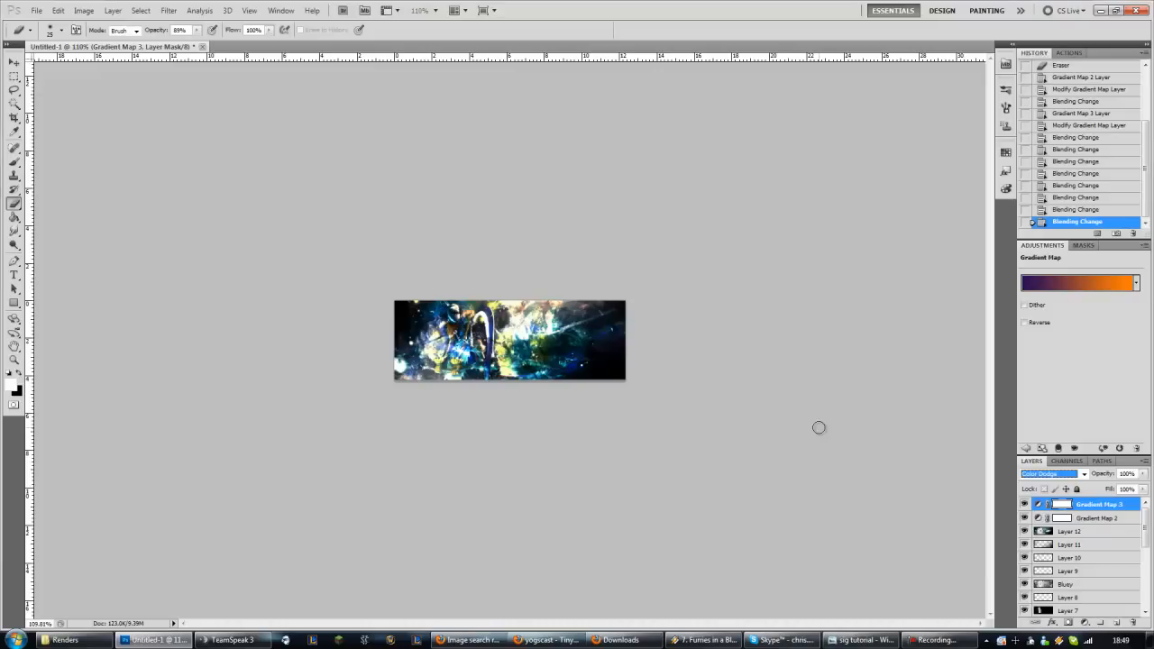
key("Down")
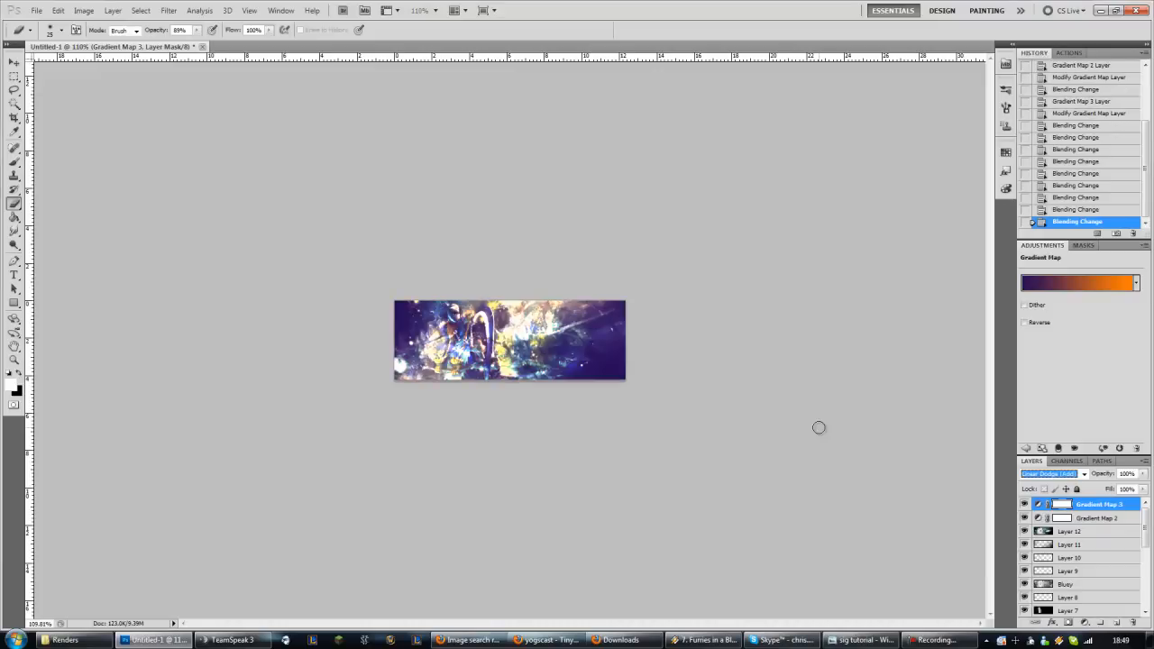
key("Down")
key("Down")
key("Down")
key("Down")
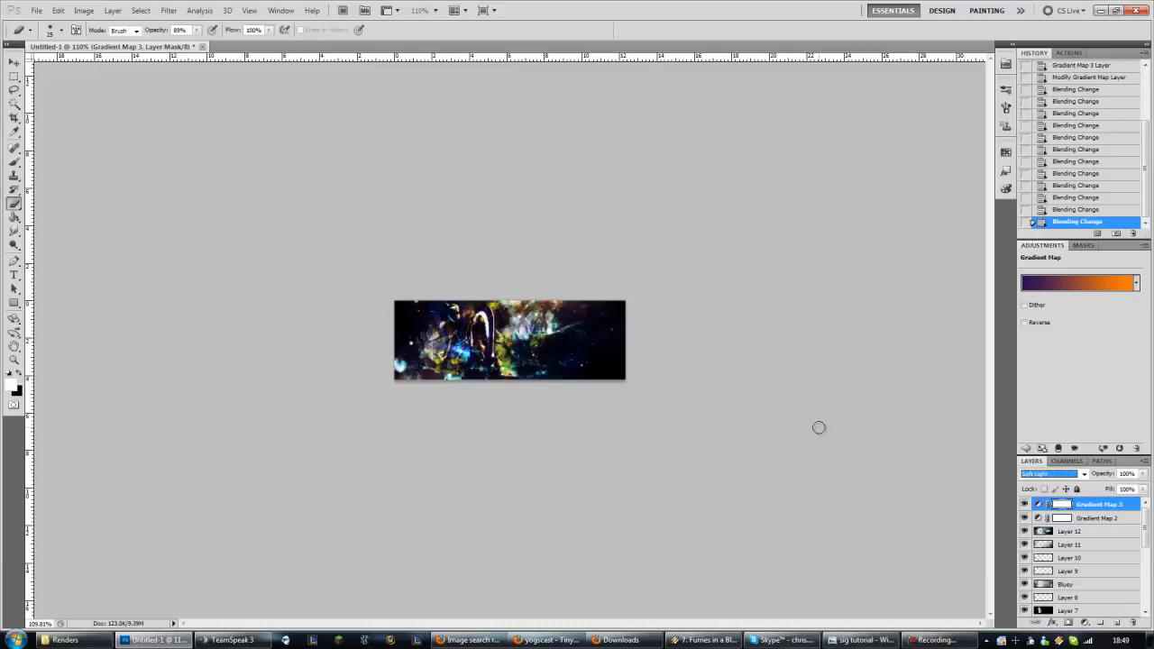
key("Down")
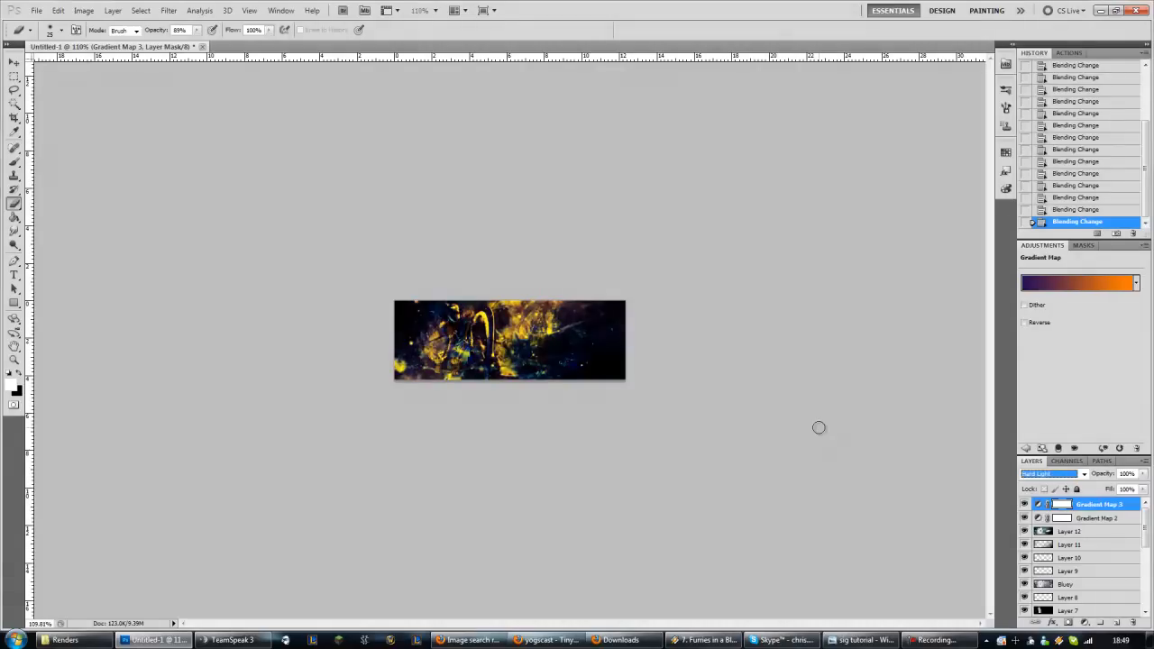
key("Down")
key("Down")
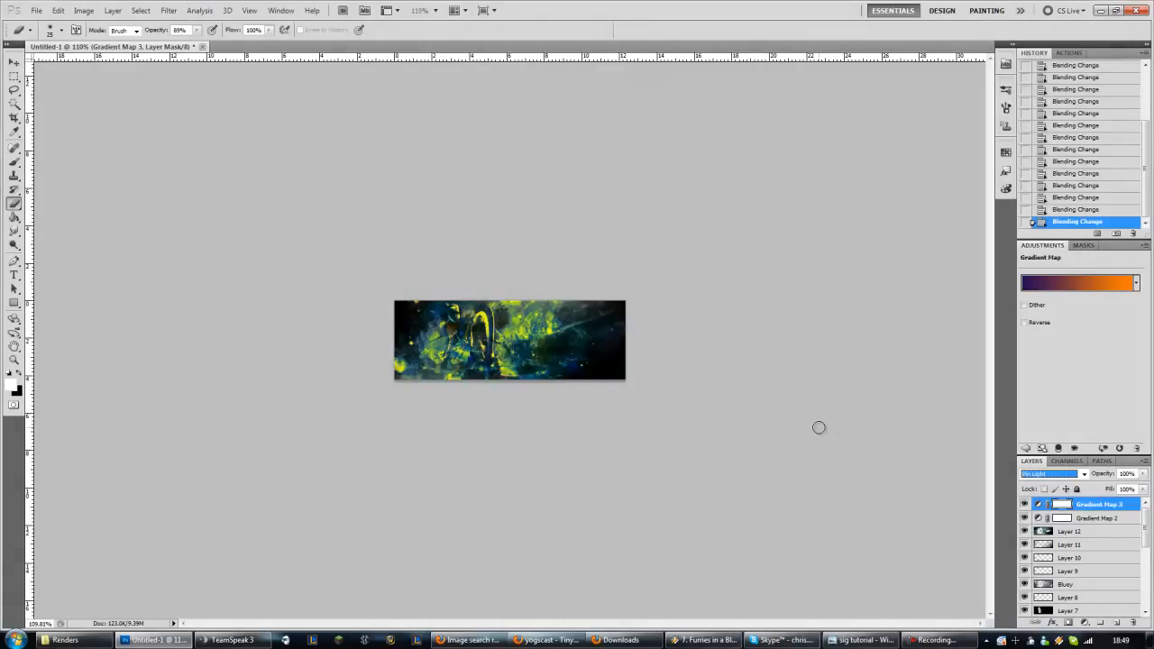
key("Down")
key("Down")
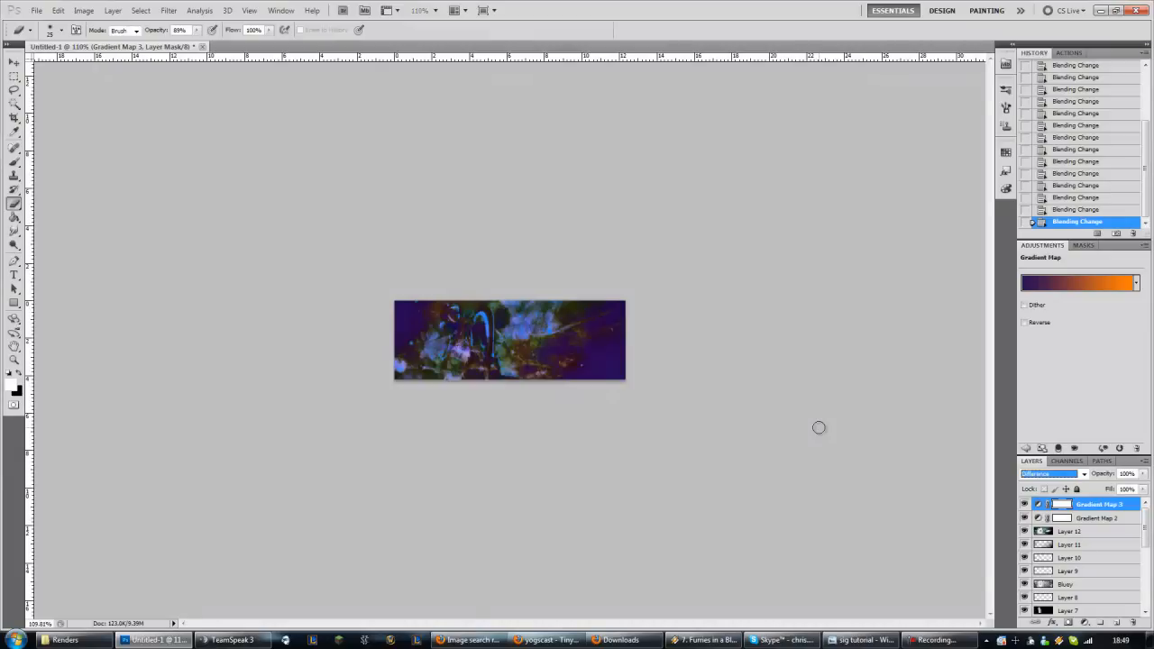
key("Down")
key("Down")
key("Down")
key("Down")
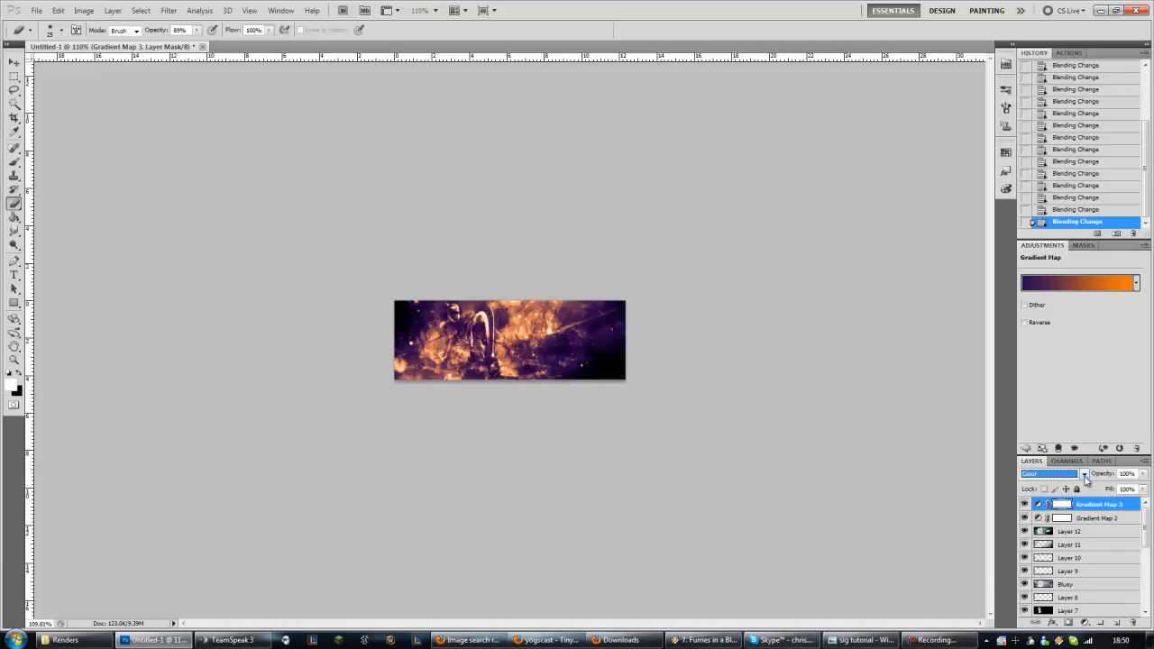
scroll(1086, 479, "down", 1)
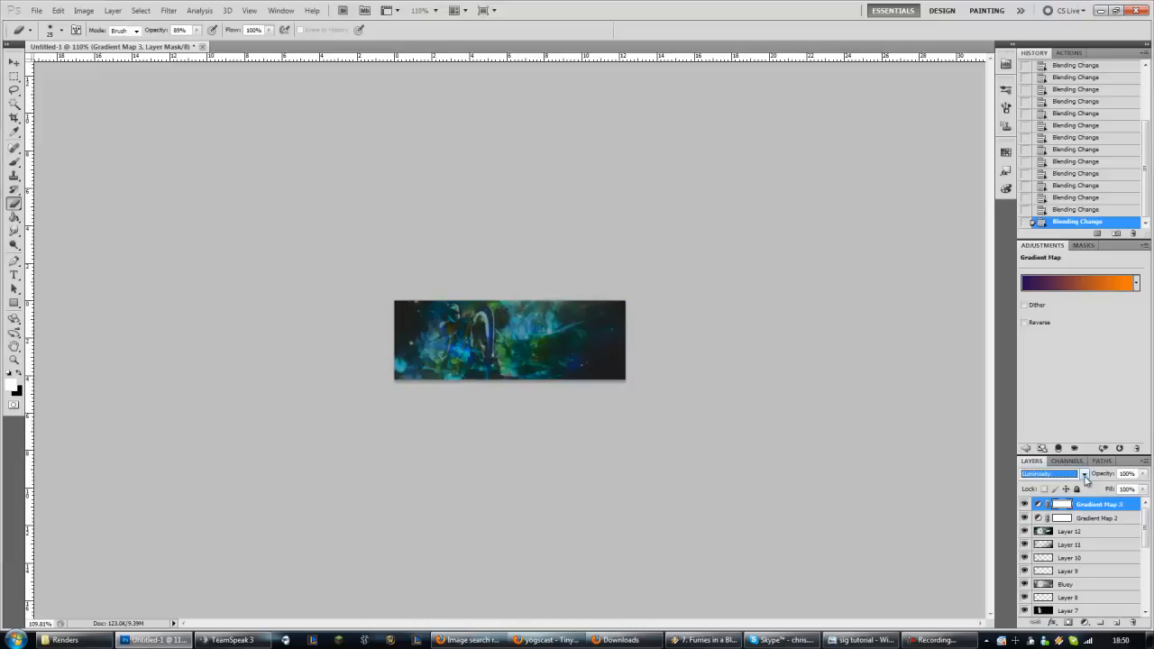
- Set the violet-orange gradient map's blend mode to Screen and its opacity to 50%
left_click(1085, 479)
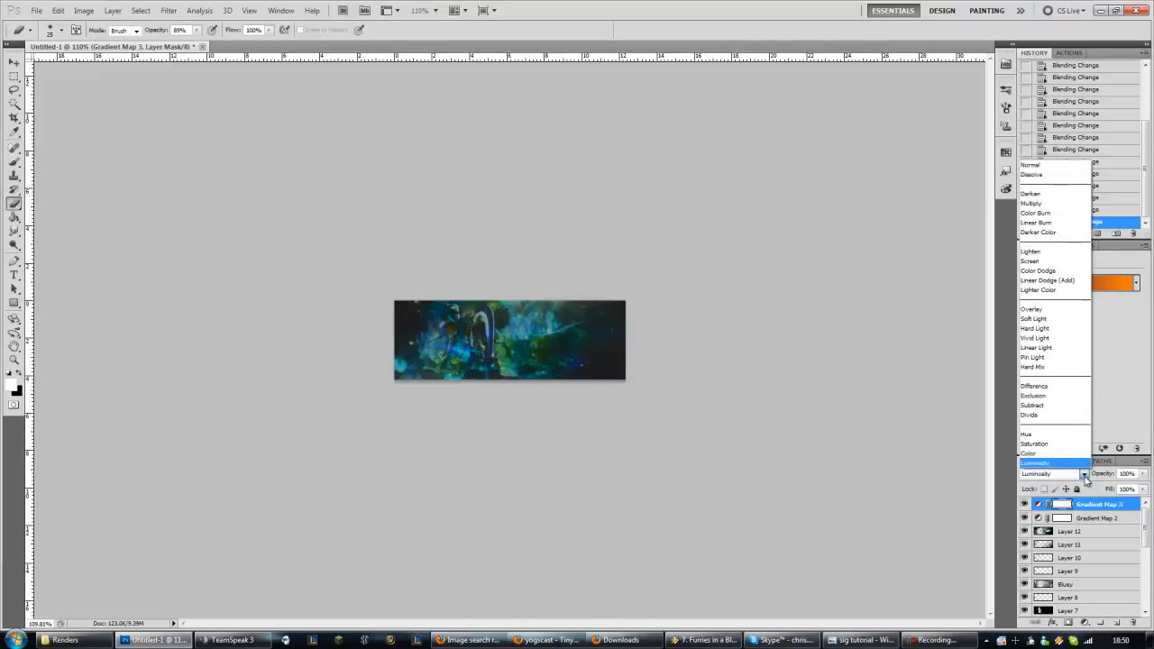
left_click(1053, 193)
key("Down")
key("Down")
key("Down")
key("Down")
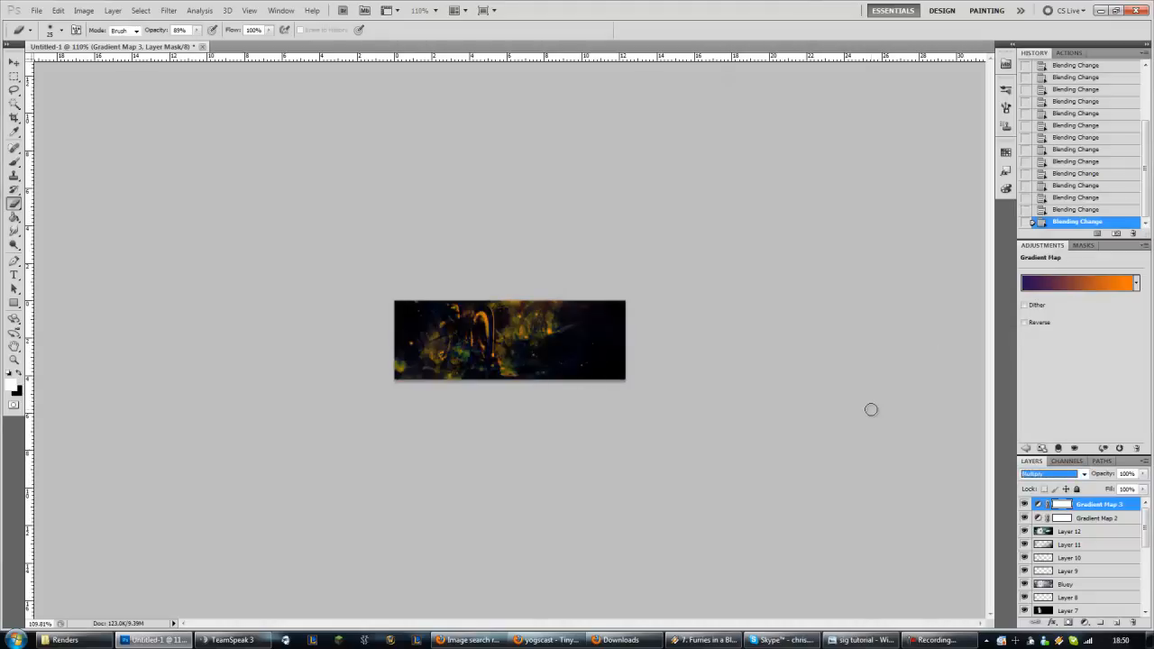
key("Down")
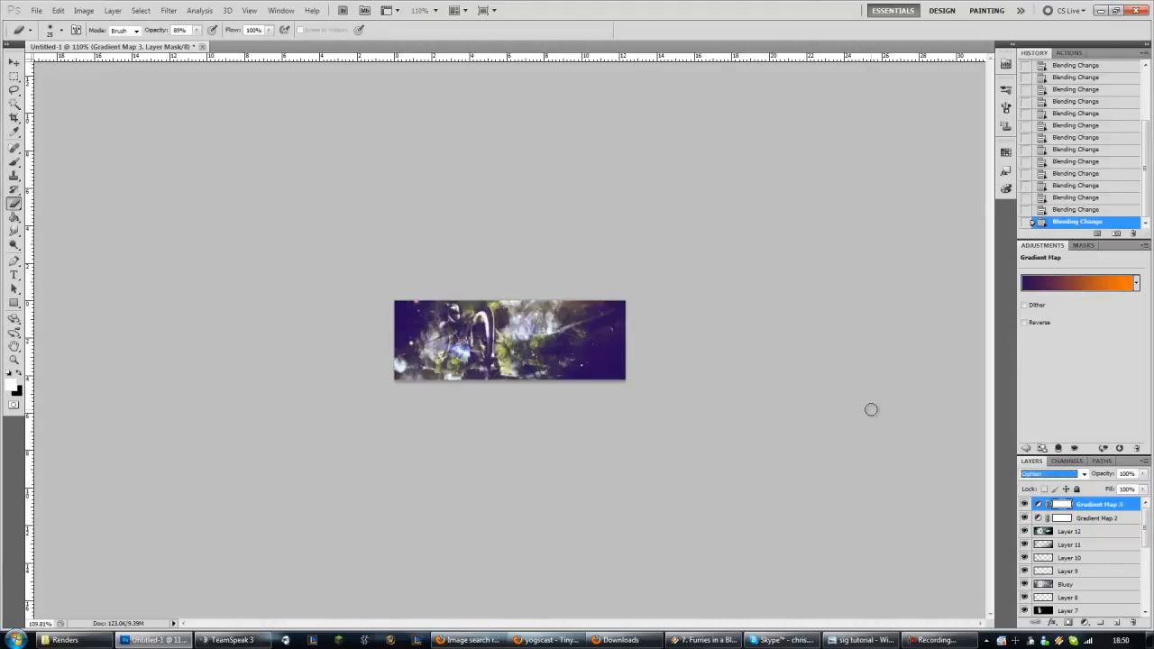
key("Down")
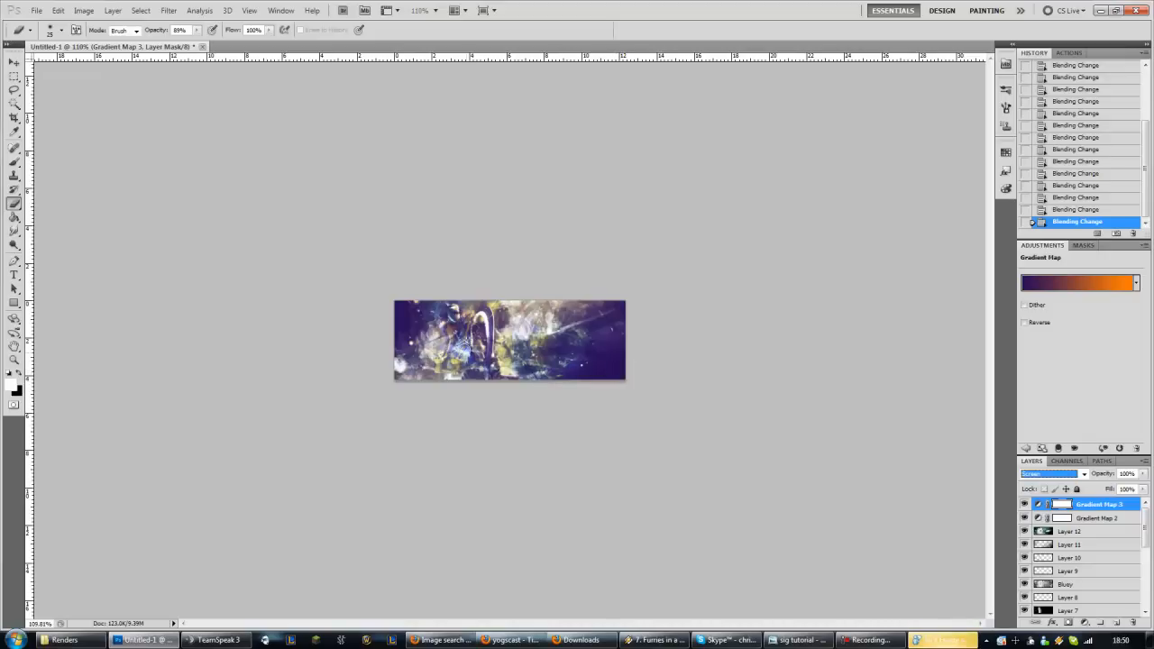
left_click_drag(1105, 477, 1073, 483)
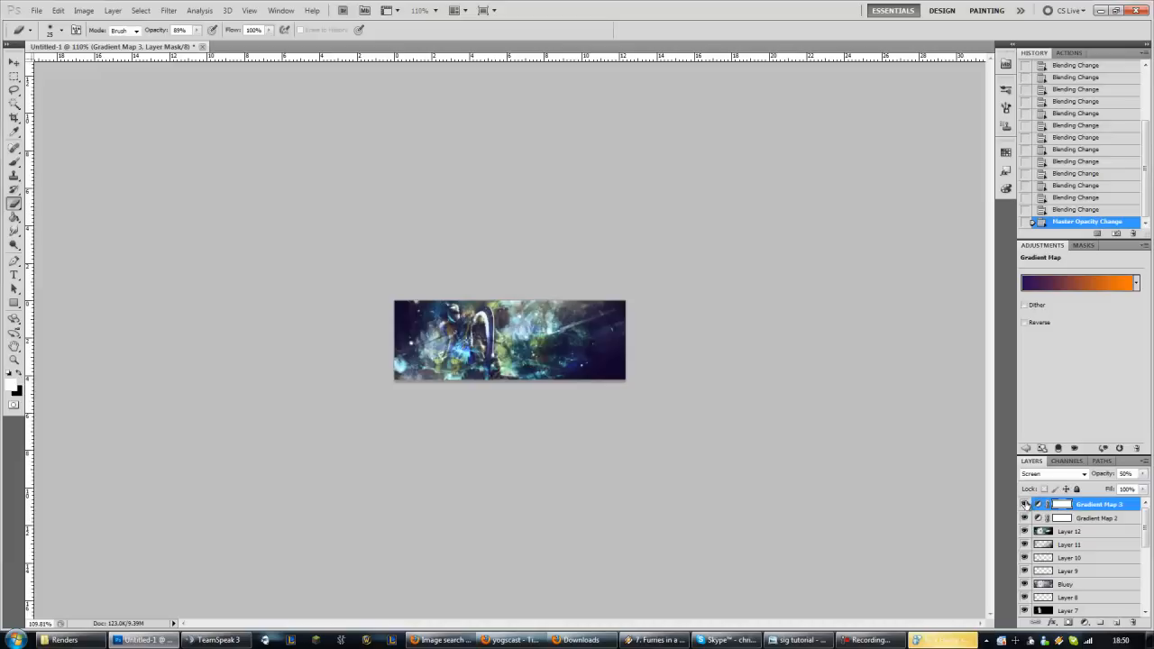
- Lower the violet-orange gradient map's opacity to 32%, comparing the banner with the adjustment hidden and shown
left_click(1024, 504)
left_click(1024, 504)
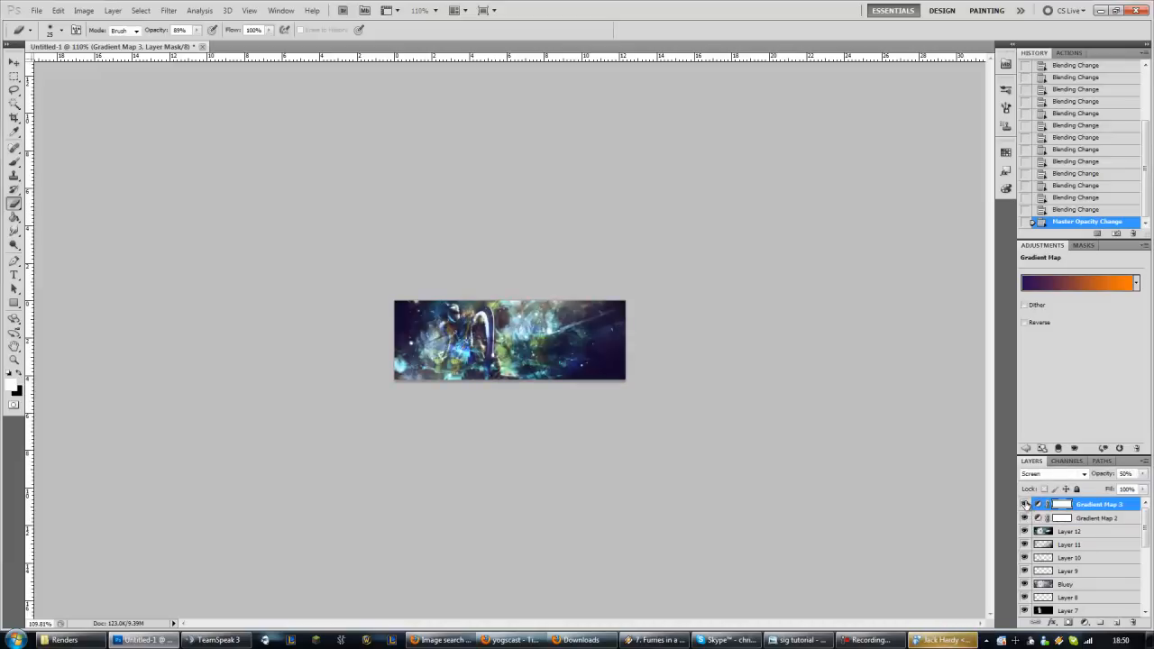
left_click(1025, 505)
left_click(1024, 504)
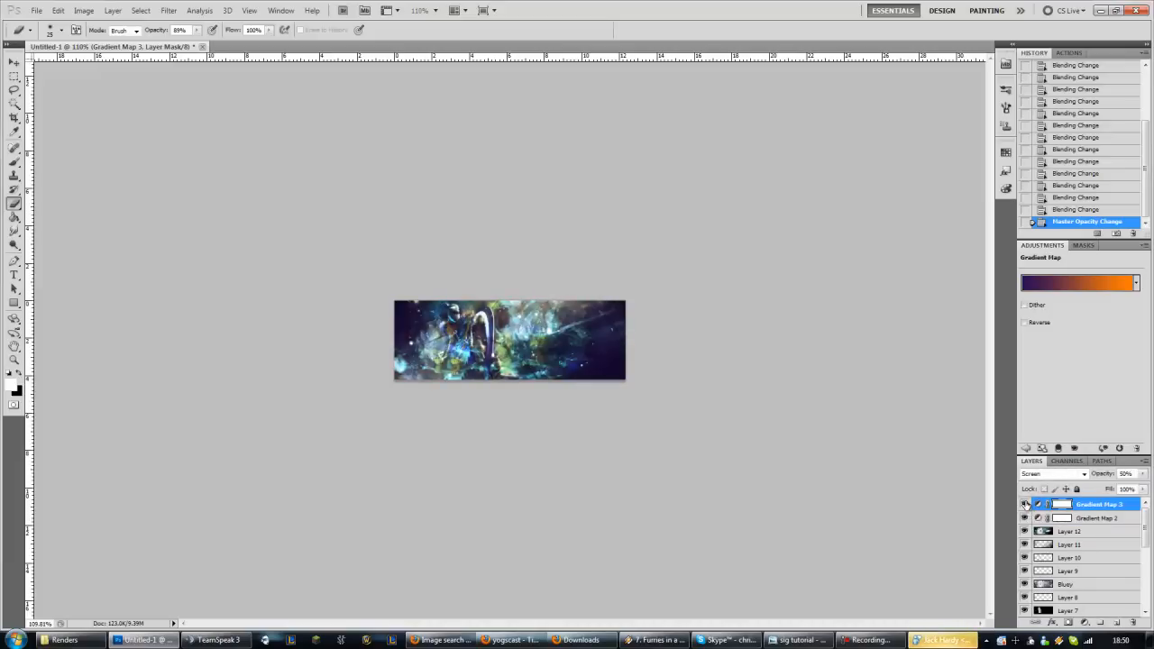
left_click(1024, 507)
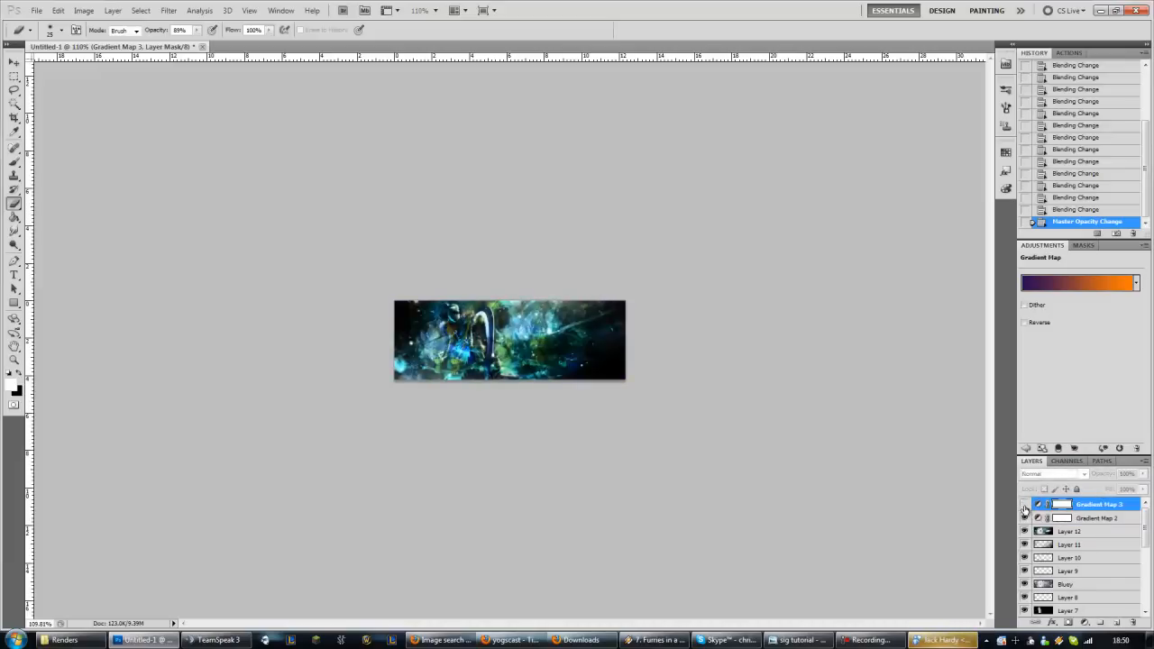
left_click(1024, 505)
left_click_drag(1105, 476, 1094, 476)
left_click(1025, 505)
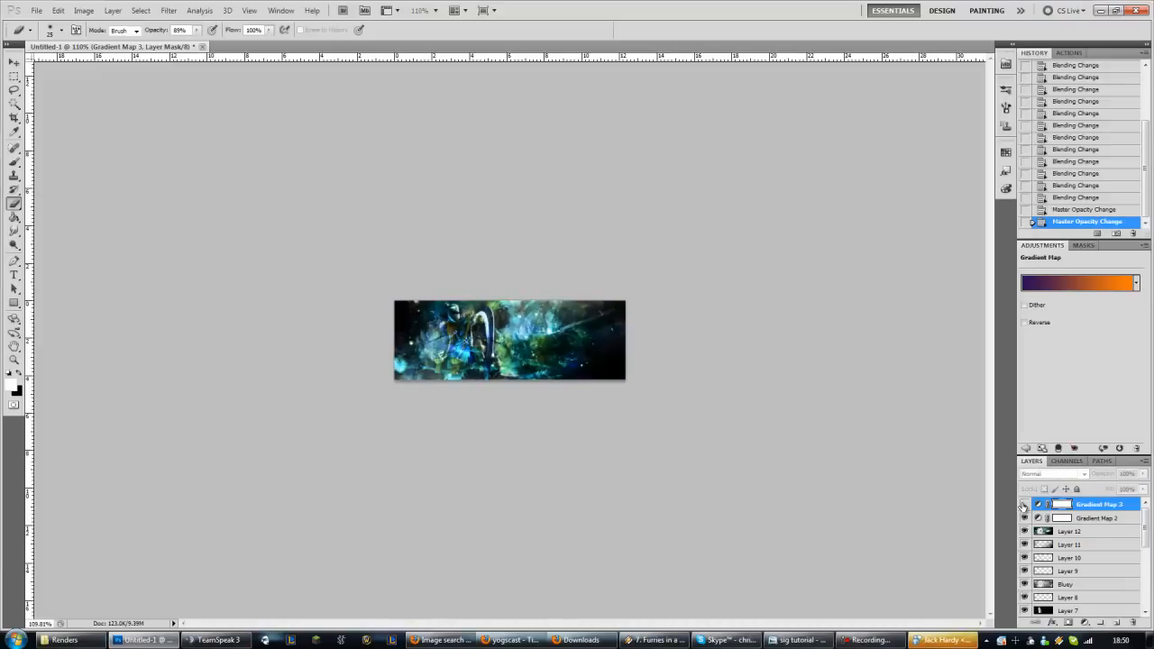
left_click(1025, 505)
left_click(1025, 505)
left_click(1024, 505)
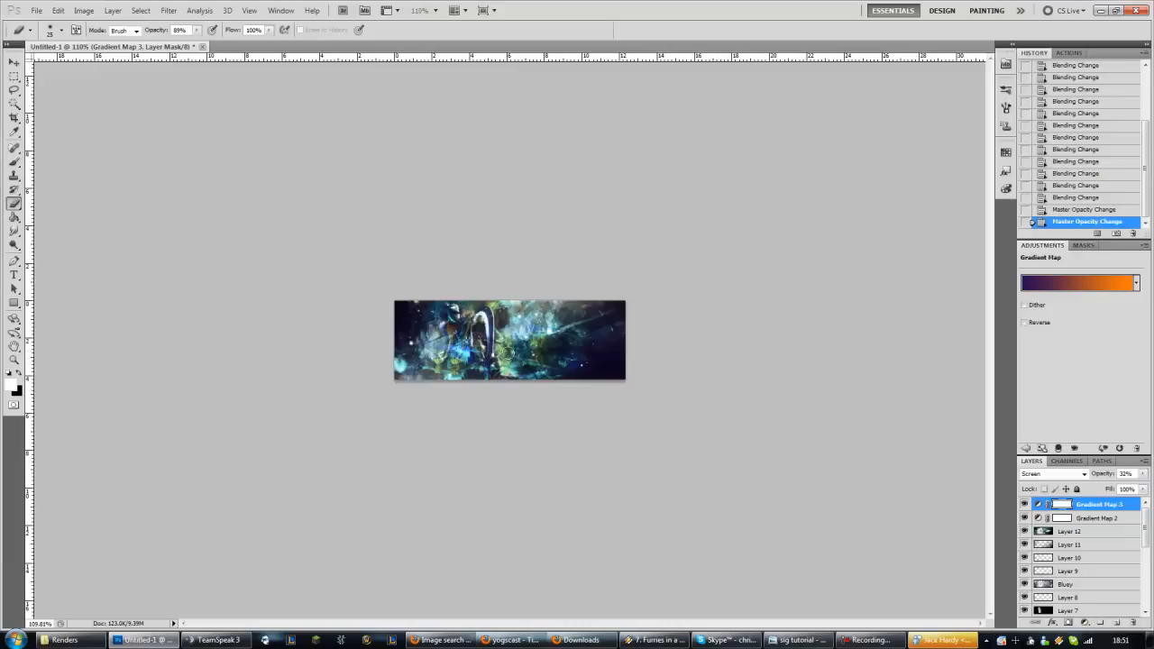
- Add a new layer on top of the stack and fill it with the merged banner using Apply Image
left_click(1116, 623)
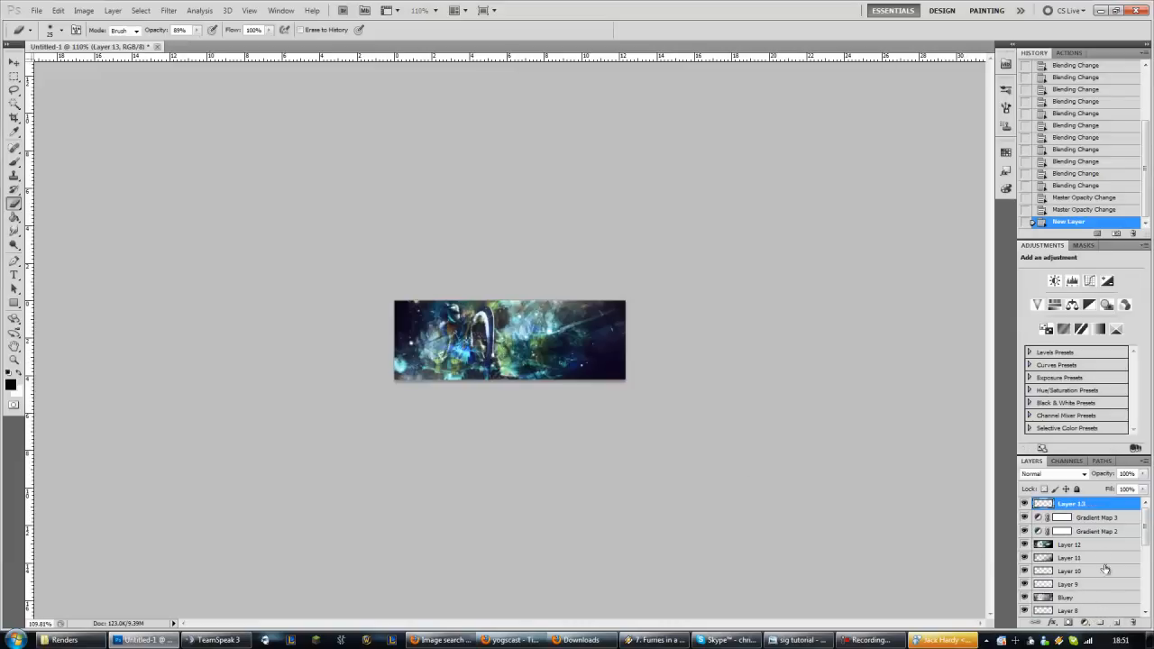
left_click(84, 10)
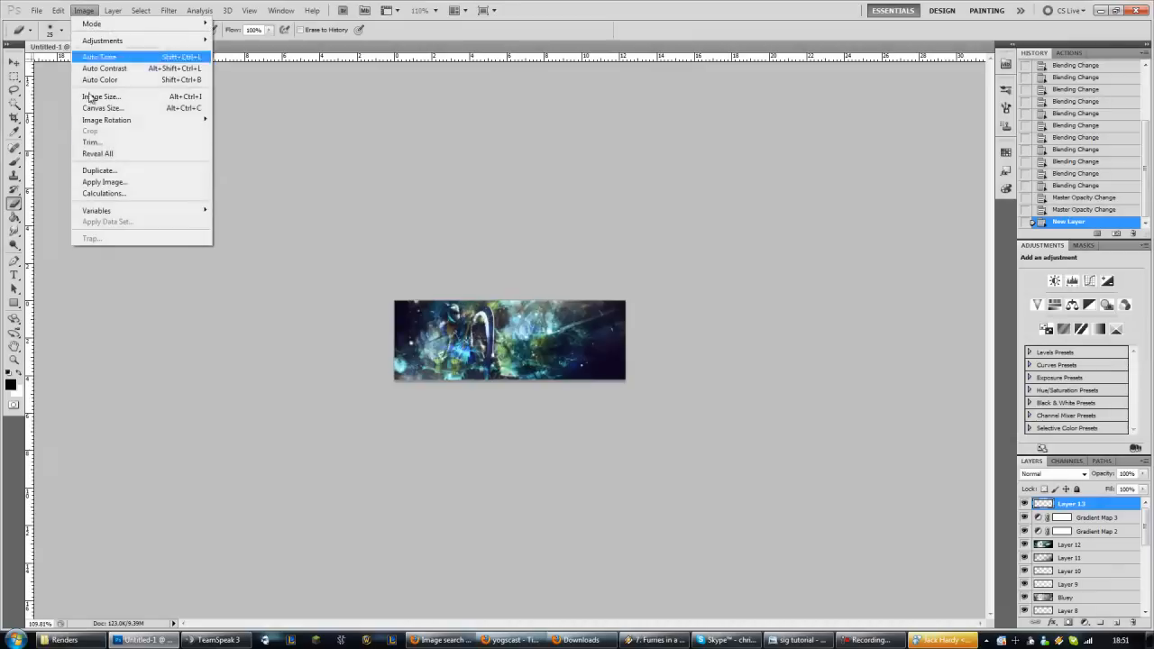
left_click(135, 181)
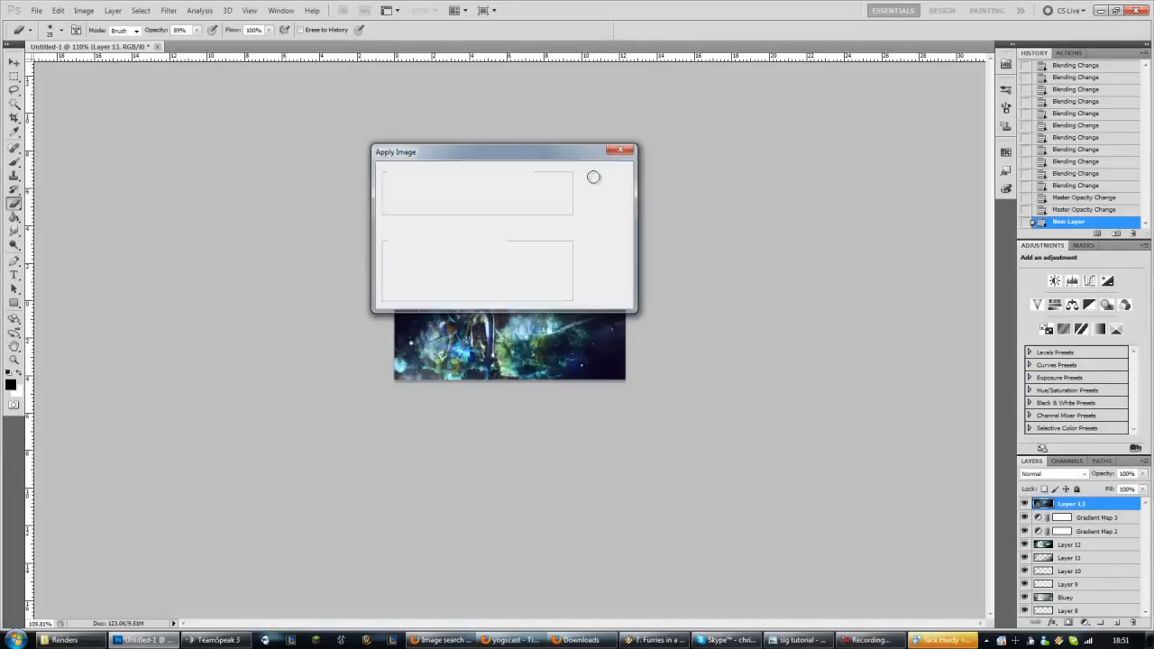
left_click(594, 176)
- Open Color Balance for the merged layer and set the midtone levels to +26, +8 and -1, comparing with the preview off
left_click(83, 10)
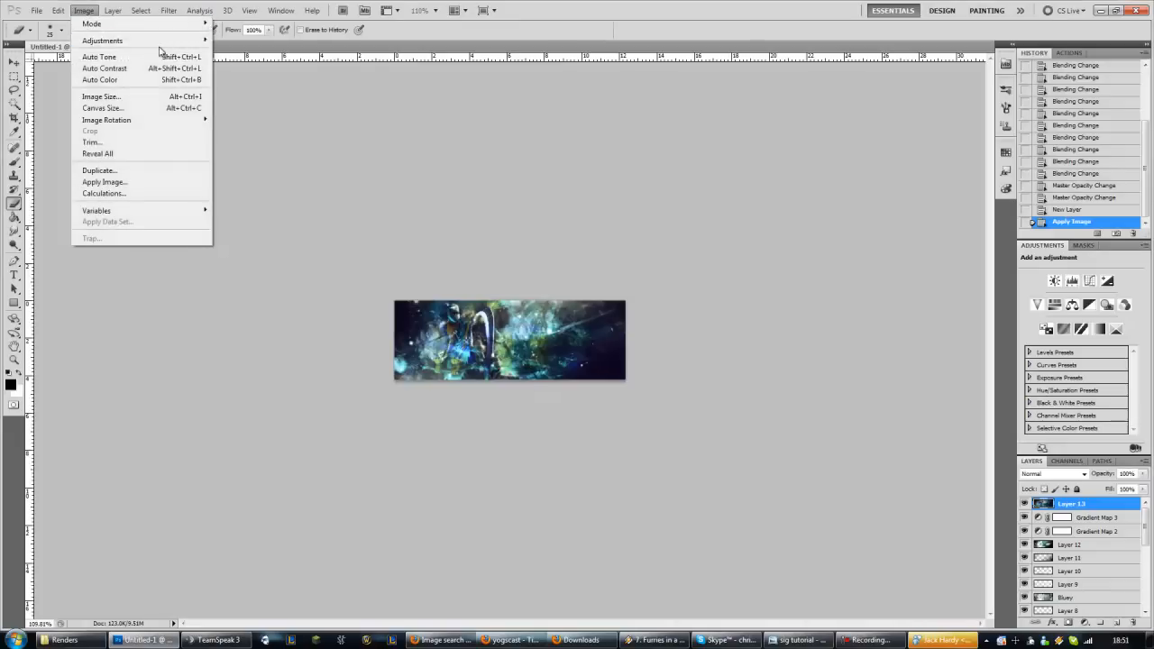
mouse_move(163, 44)
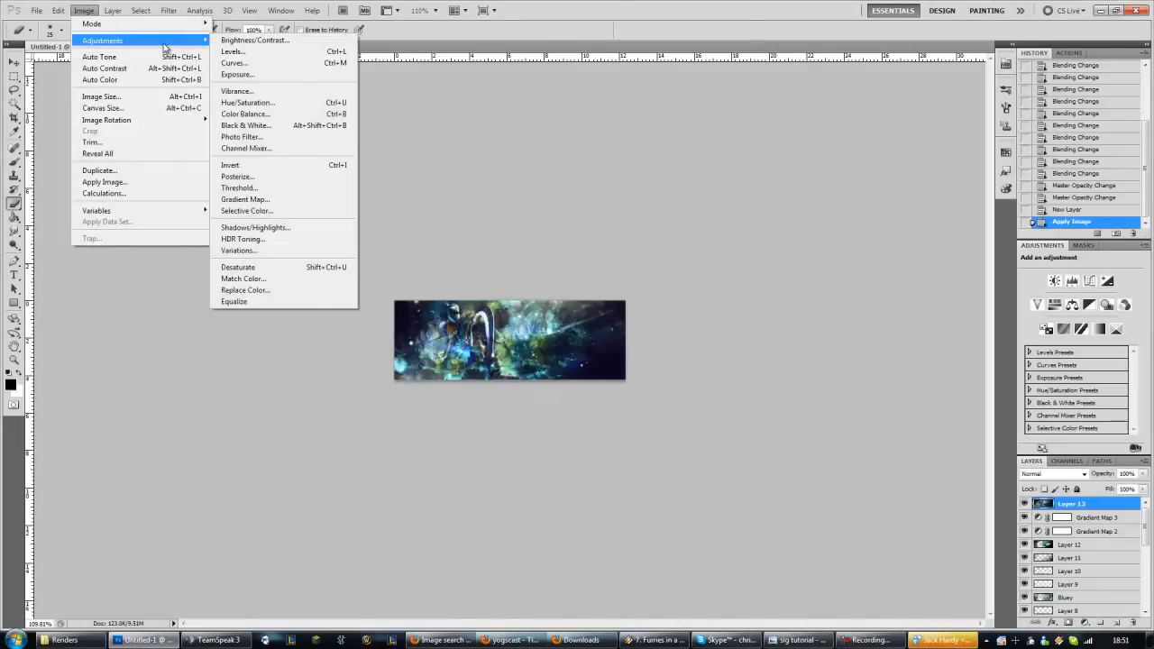
left_click(298, 114)
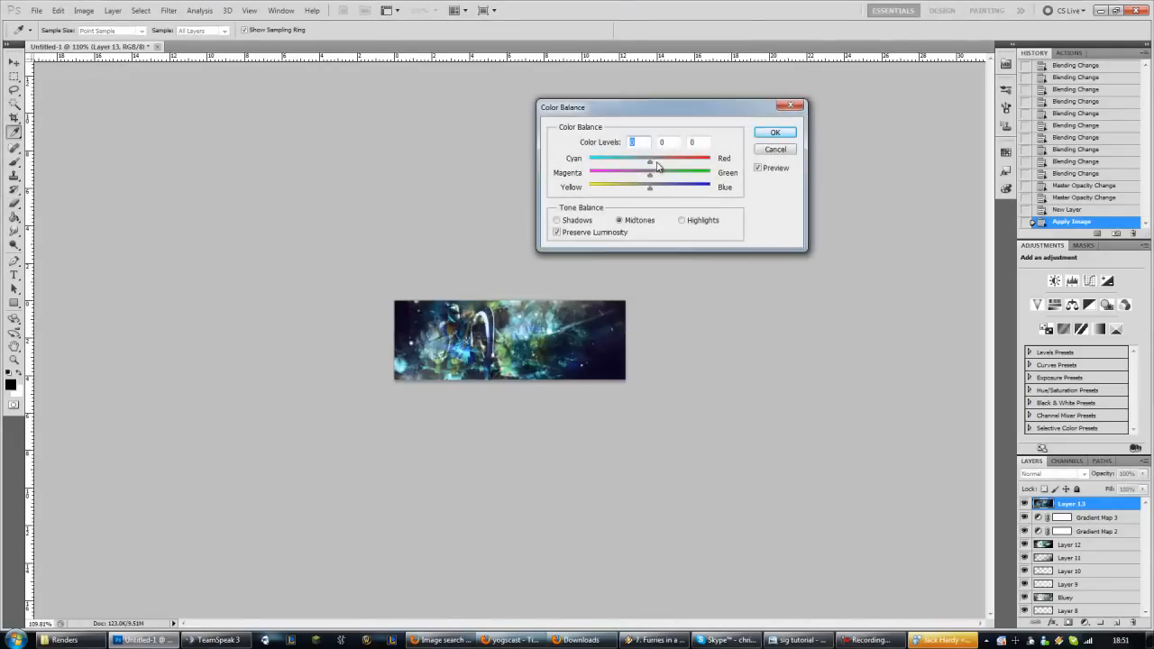
left_click_drag(650, 163, 692, 172)
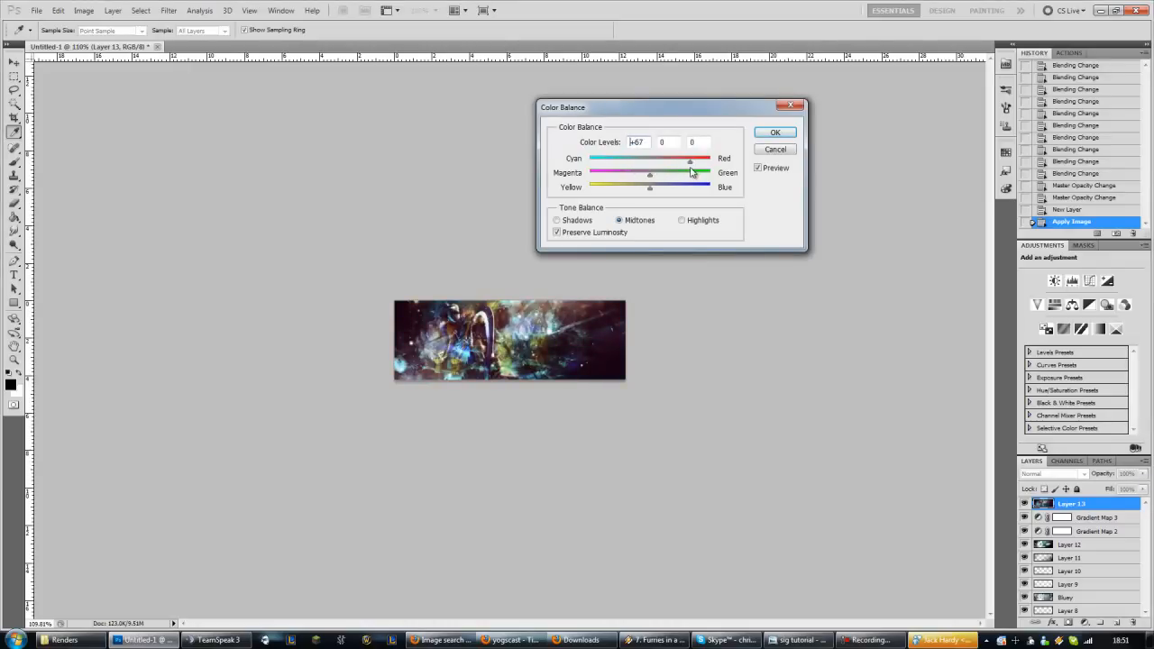
left_click_drag(690, 169, 685, 174)
mouse_move(679, 170)
left_mouse_down()
mouse_move(704, 169)
mouse_move(682, 170)
left_mouse_up()
left_click_drag(681, 166, 651, 198)
left_click_drag(678, 161, 681, 172)
left_click(758, 168)
left_click_drag(682, 165, 666, 168)
left_click(759, 169)
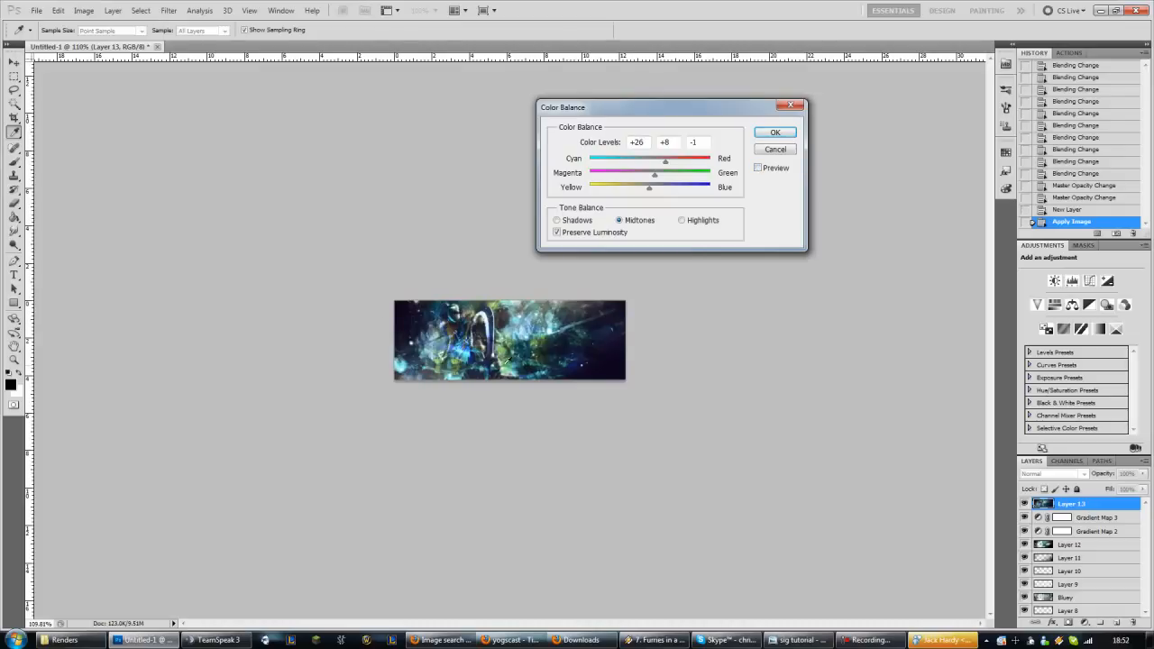
left_click(759, 168)
left_click(759, 168)
- Set the Color Balance highlight levels to +6, -3 and -1, compare with the preview off, and apply the adjustment
left_click(682, 220)
left_click_drag(649, 164, 677, 173)
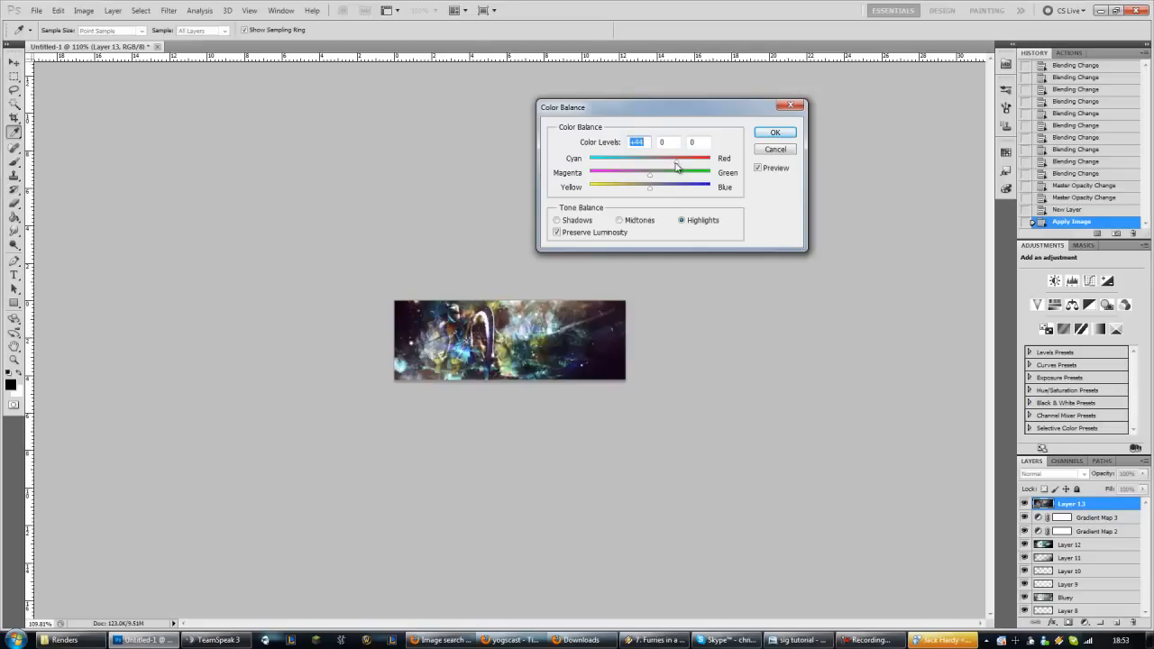
left_click_drag(677, 168, 648, 191)
left_click(758, 171)
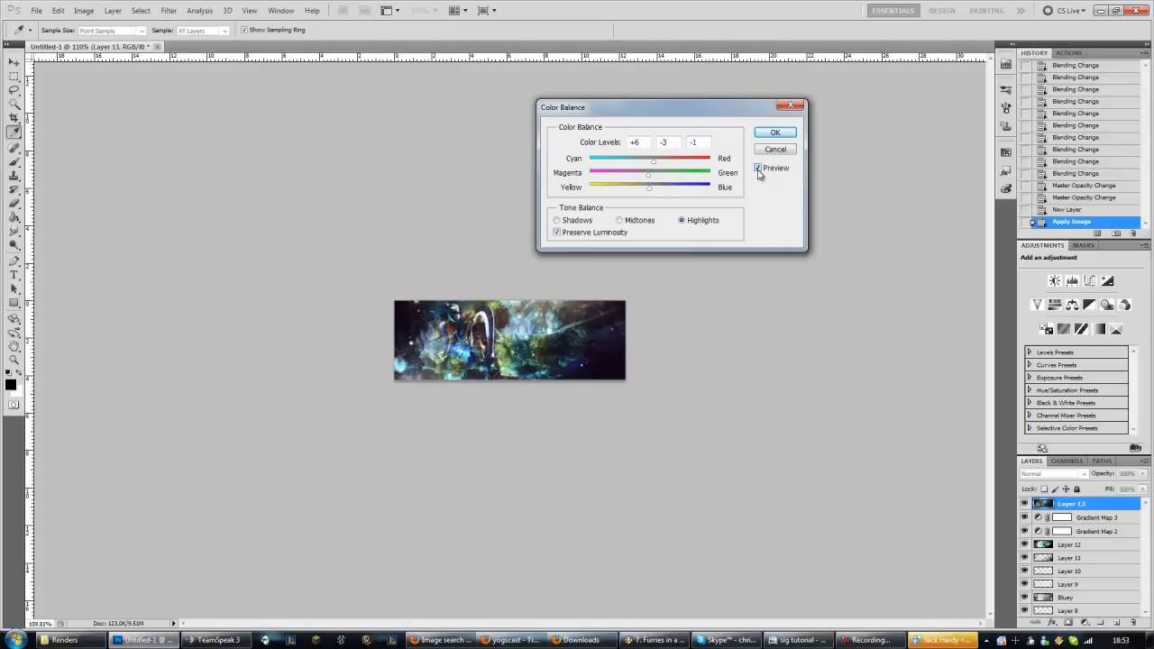
left_click(758, 171)
left_click(758, 171)
left_click(771, 134)
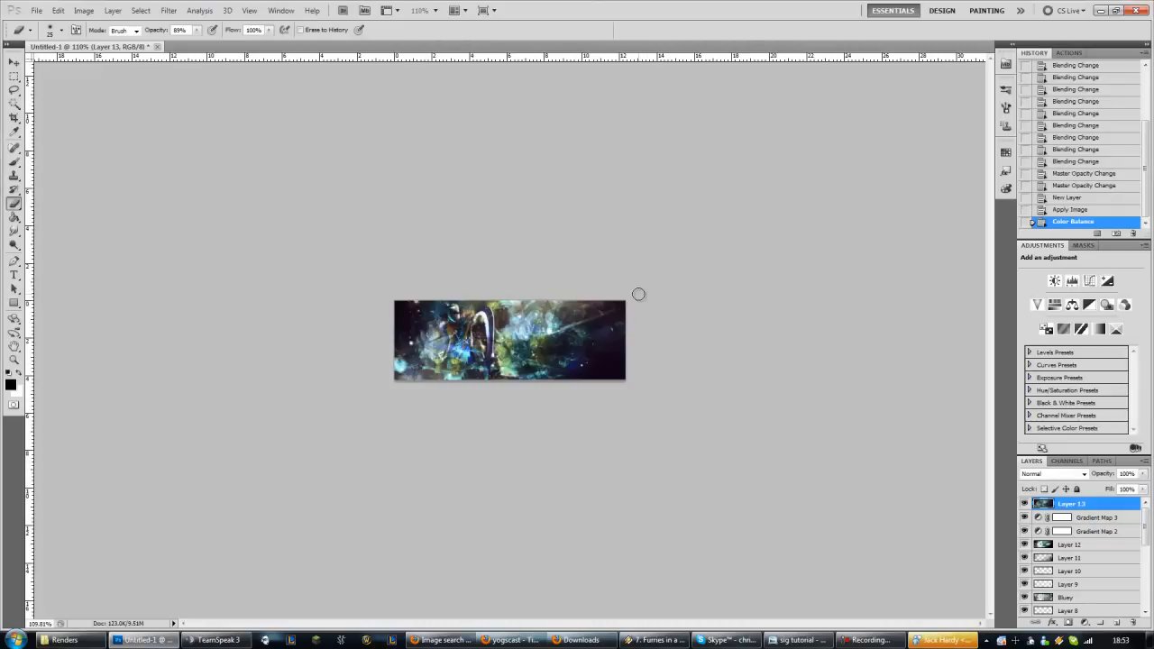
- Add a new layer above Layer 13 and marquee-select a thin strip across the full width of the banner's top edge
left_click(1116, 623)
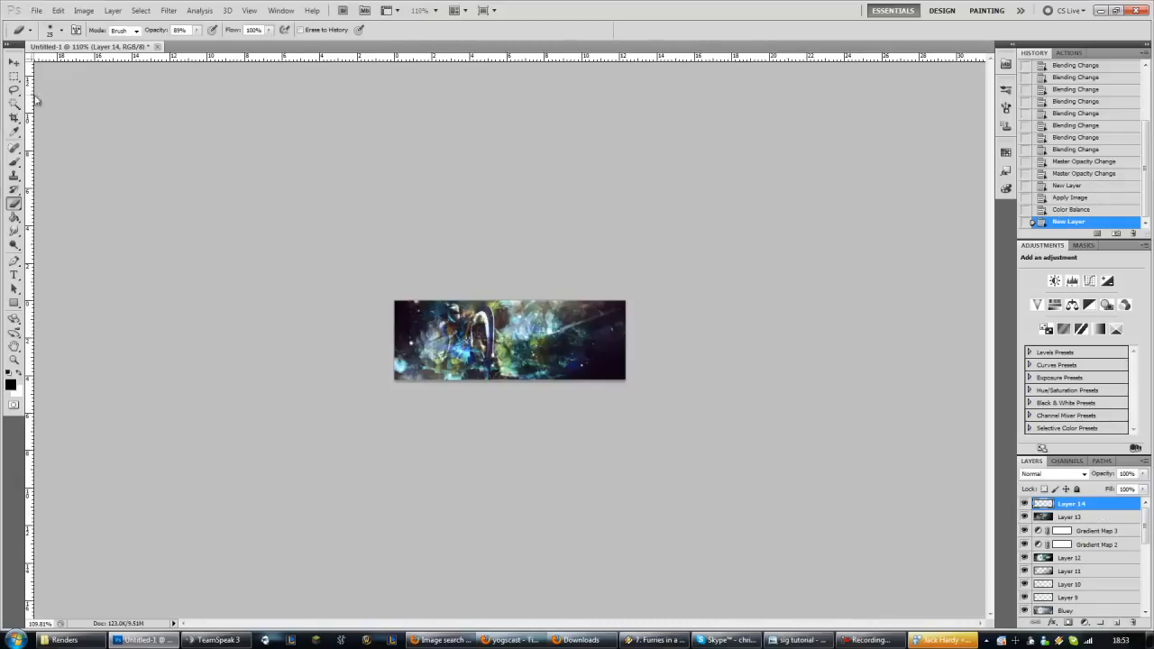
left_click(14, 78)
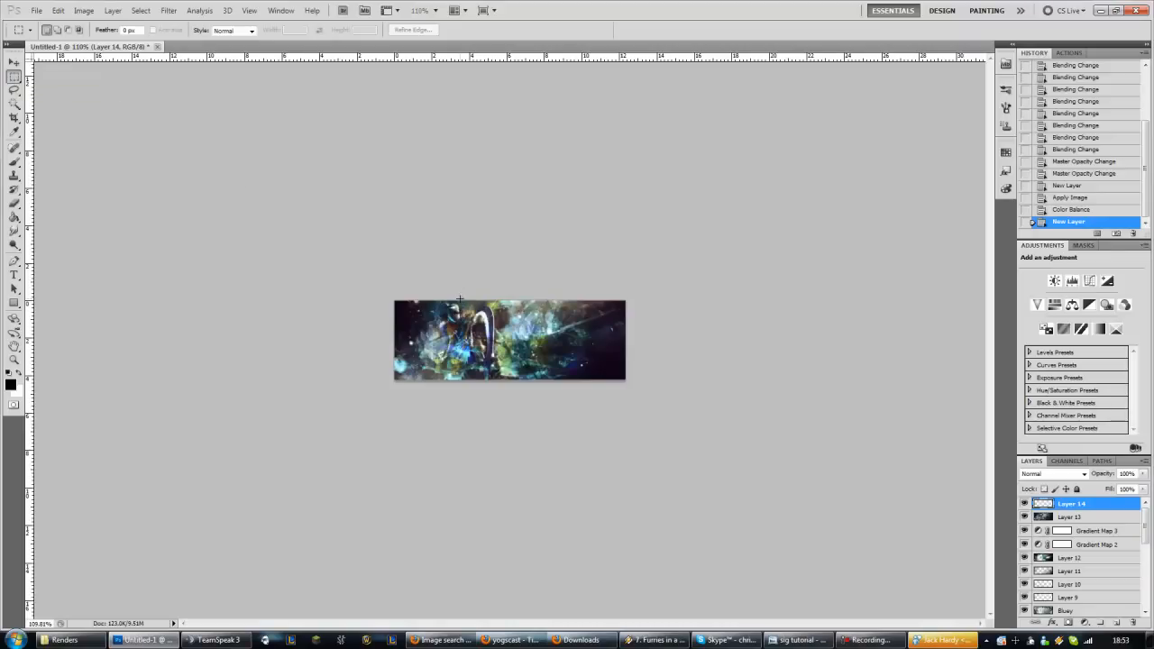
scroll(398, 300, "up", 5)
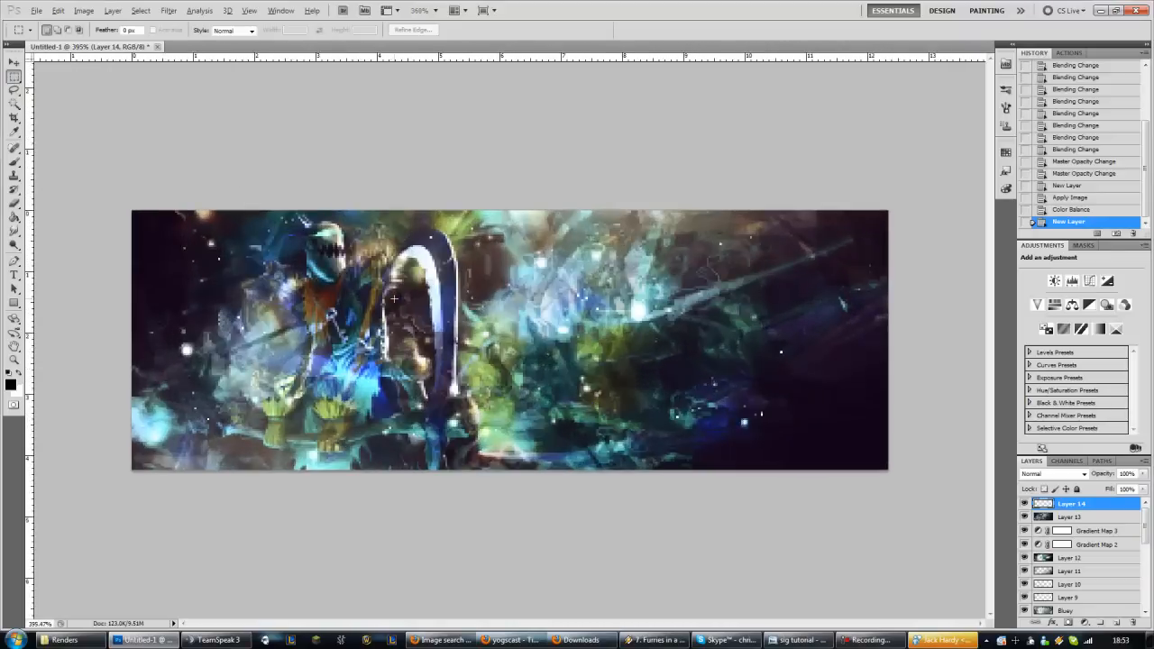
scroll(394, 297, "down", 1)
left_click_drag(914, 214, 852, 215)
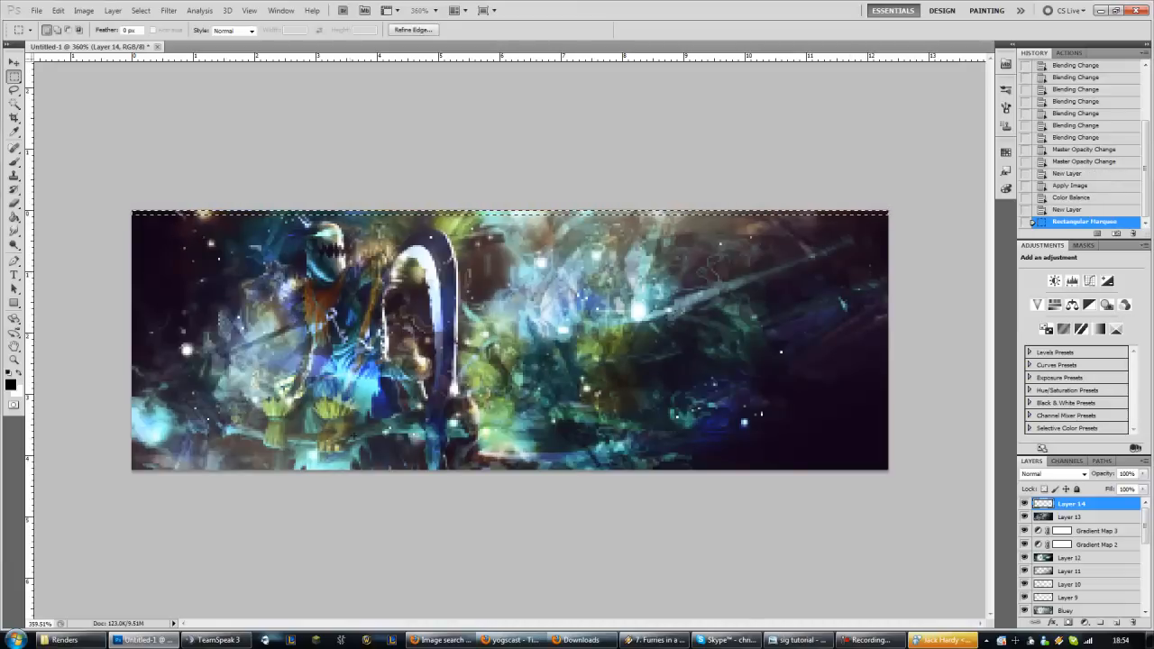
- Add a matching thin strip across the full width of the banner's bottom edge to the marquee selection
key("shift")
left_click_drag(300, 466, 898, 466)
left_click_drag(899, 466, 899, 466)
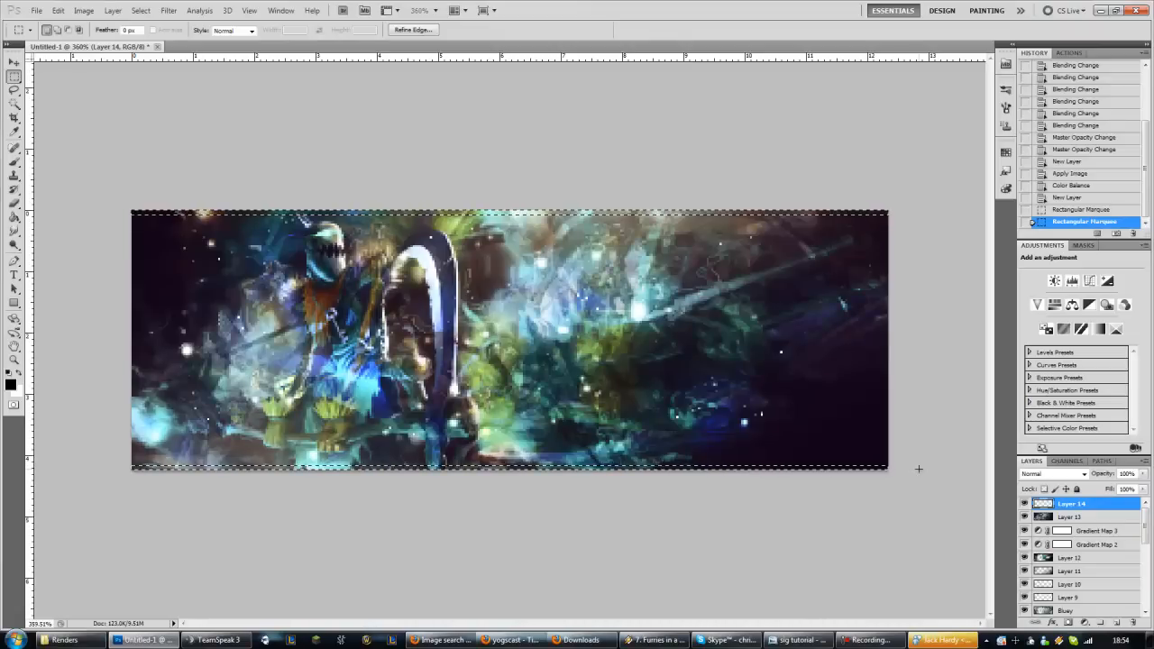
key("shift")
left_click_drag(111, 466, 111, 468)
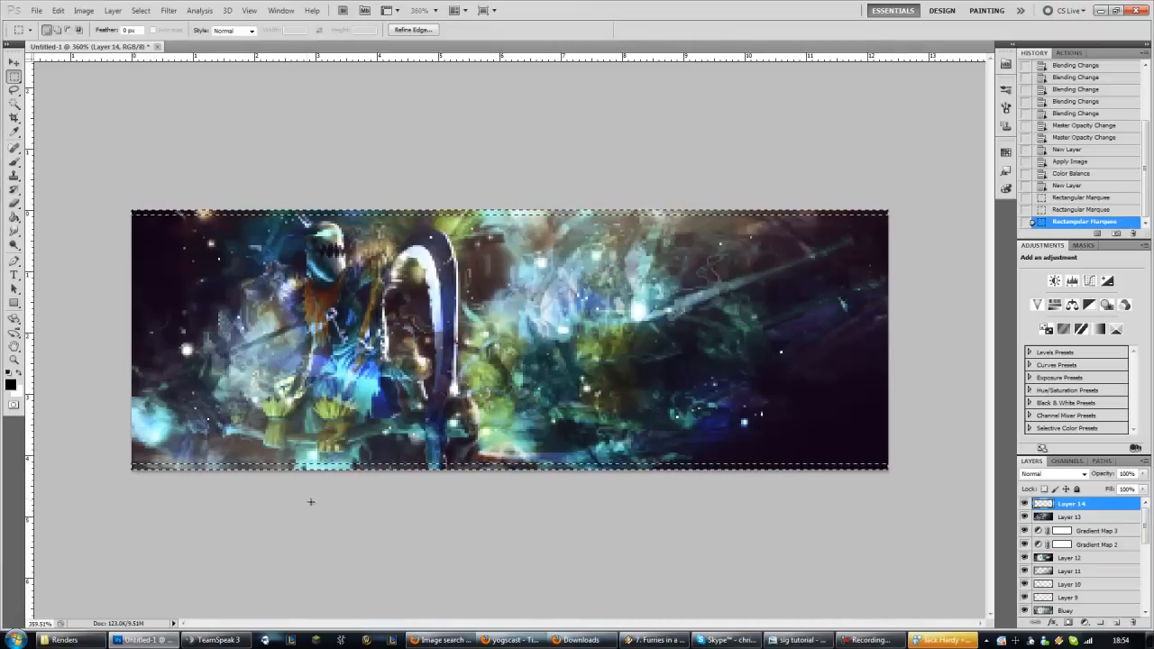
- Fill the selected top and bottom strips with black using the Paint Bucket, deselect, and check the banner at smaller and larger scale
left_click(14, 218)
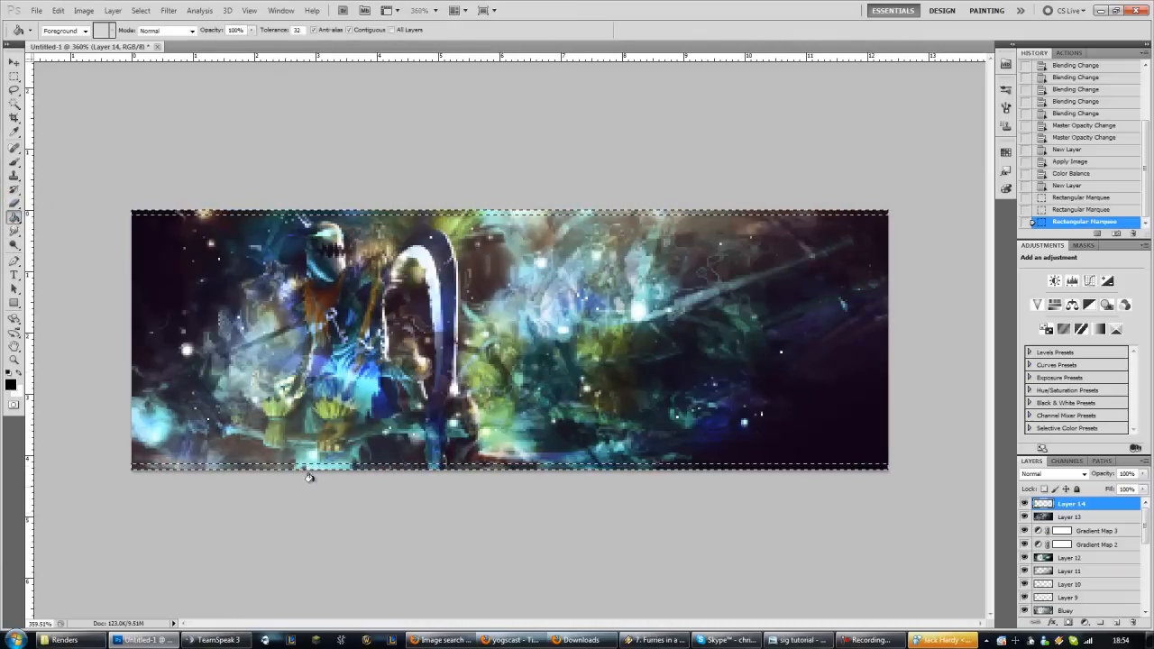
left_click(334, 464)
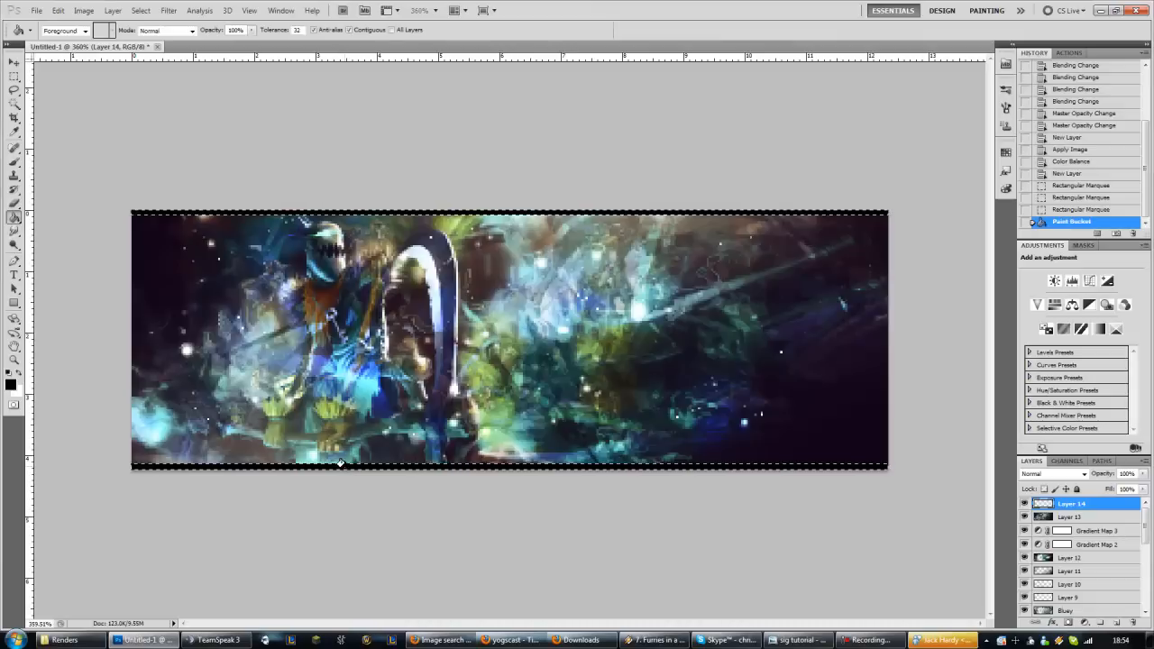
key("ctrl+d")
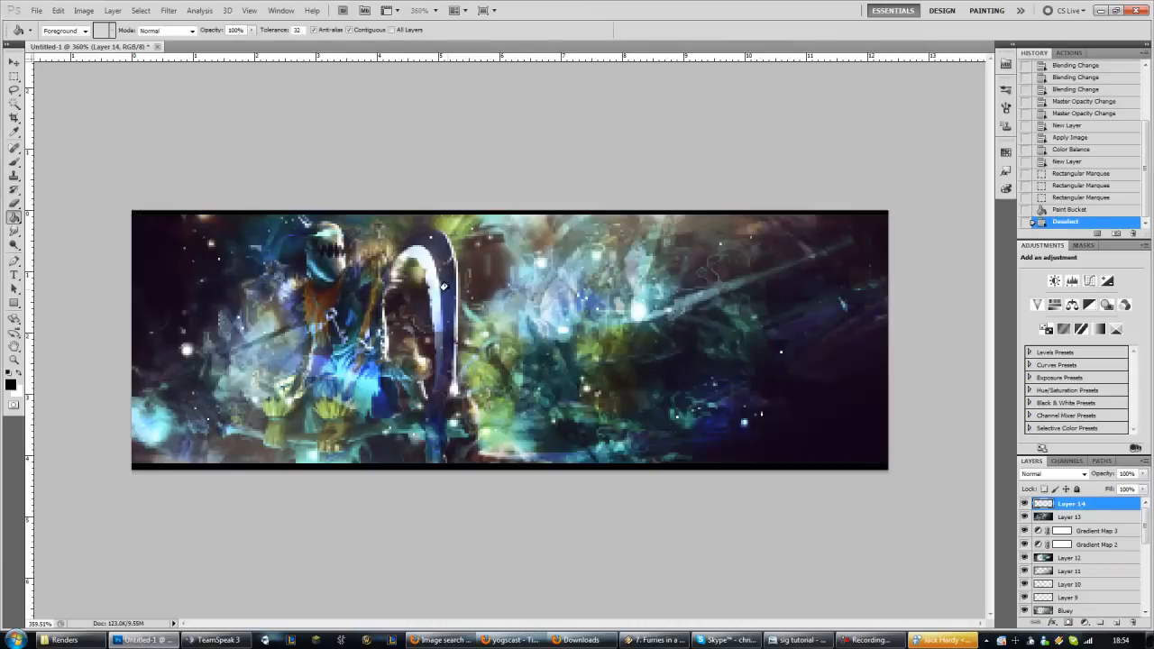
scroll(350, 271, "down", 1)
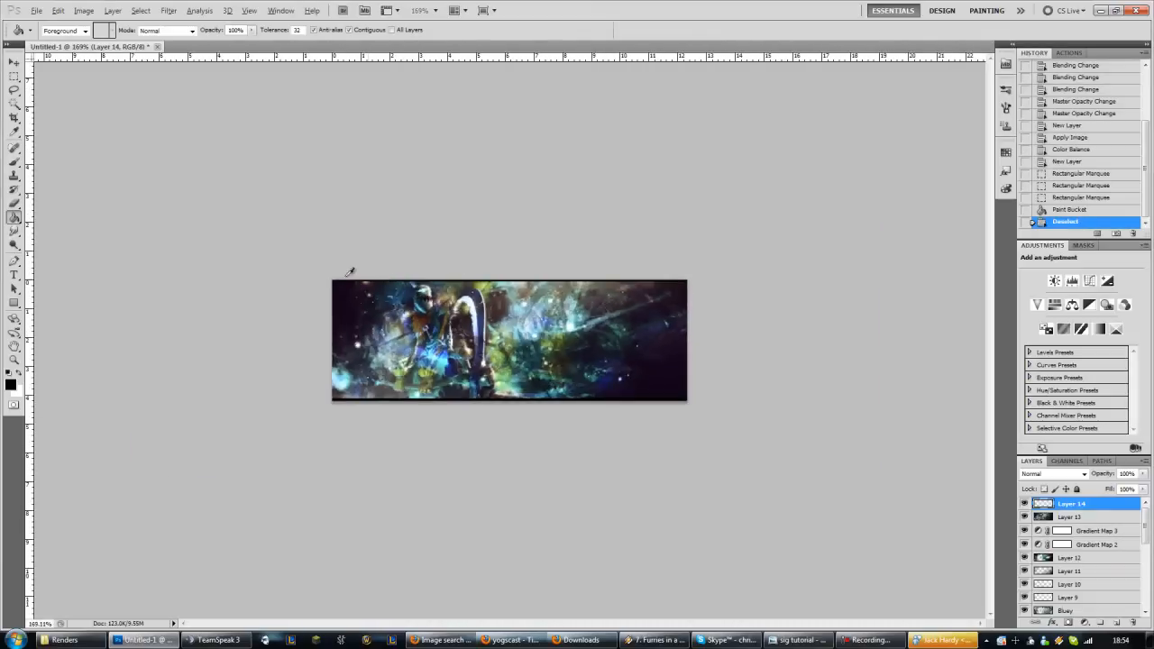
scroll(385, 330, "down", 1)
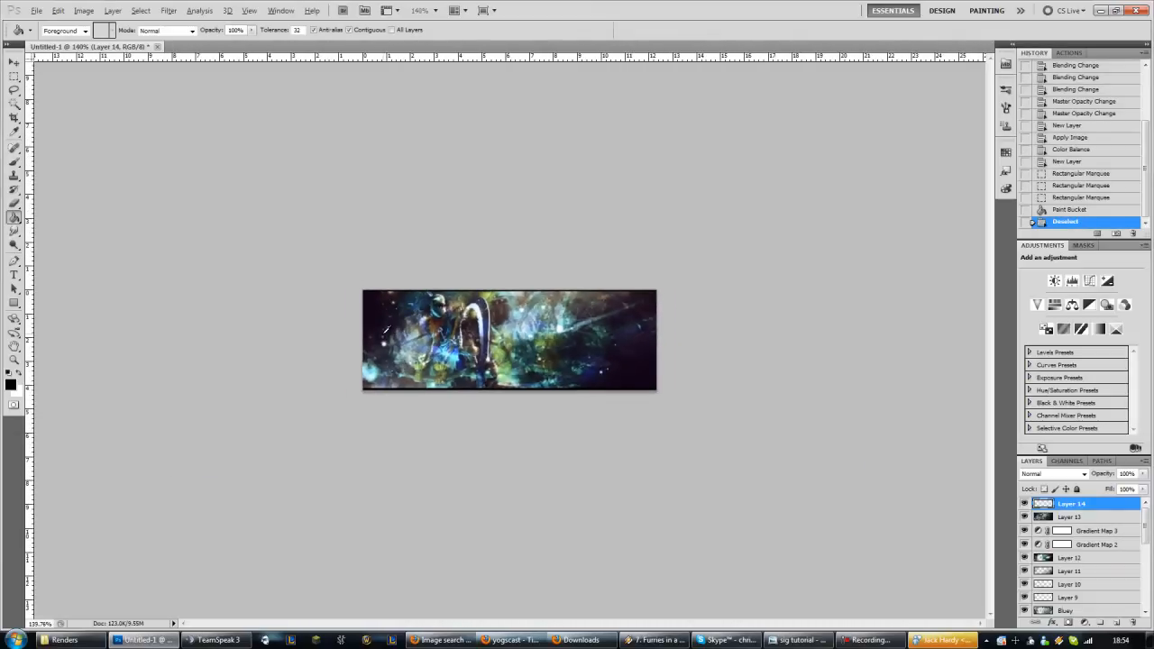
scroll(385, 330, "down", 1)
scroll(385, 330, "down", 1)
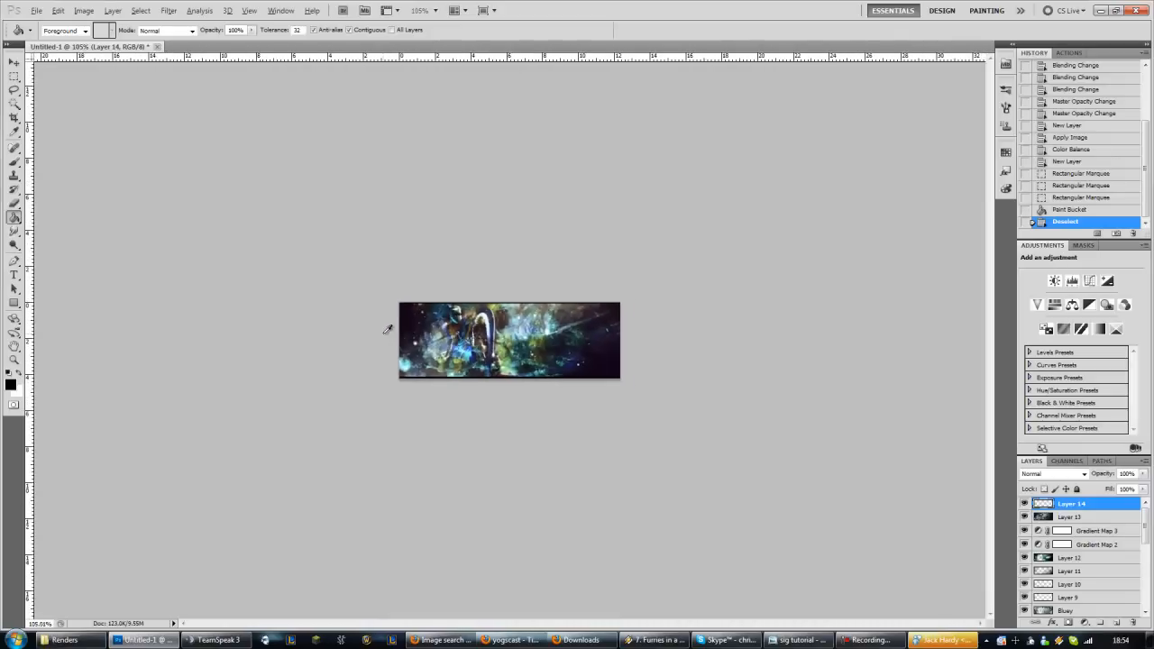
scroll(385, 330, "up", 5)
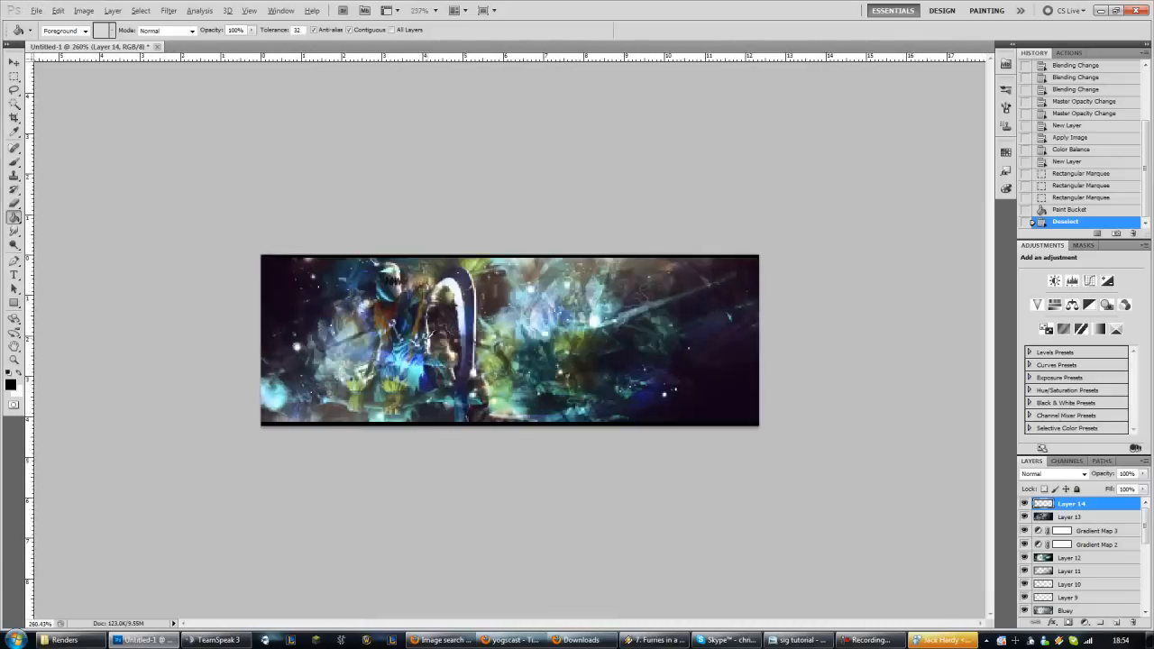
scroll(535, 382, "up", 1)
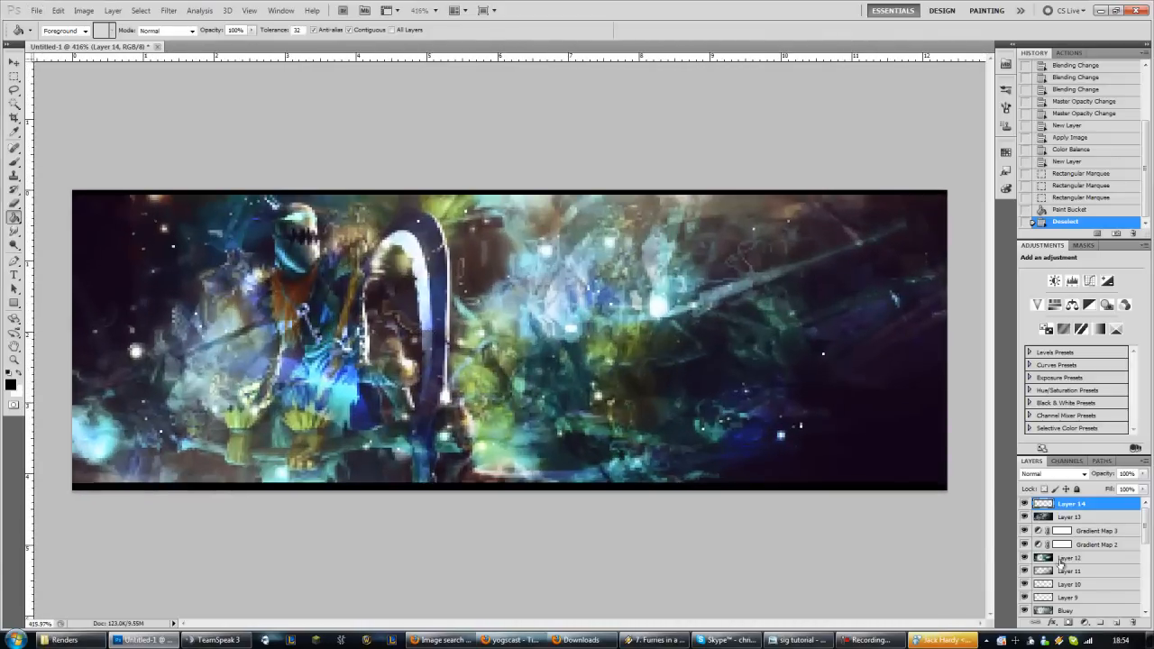
- Add a new layer above Layer 14 and pick the Type tool with the Scriptina Pro font
left_click(1119, 622)
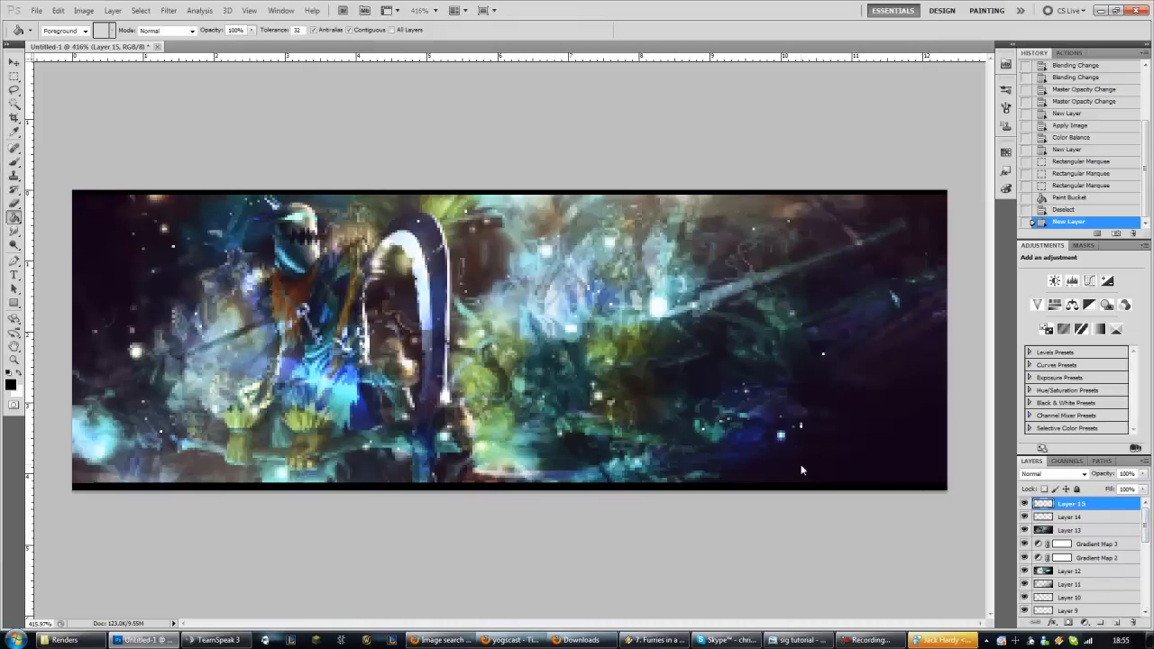
left_click(13, 275)
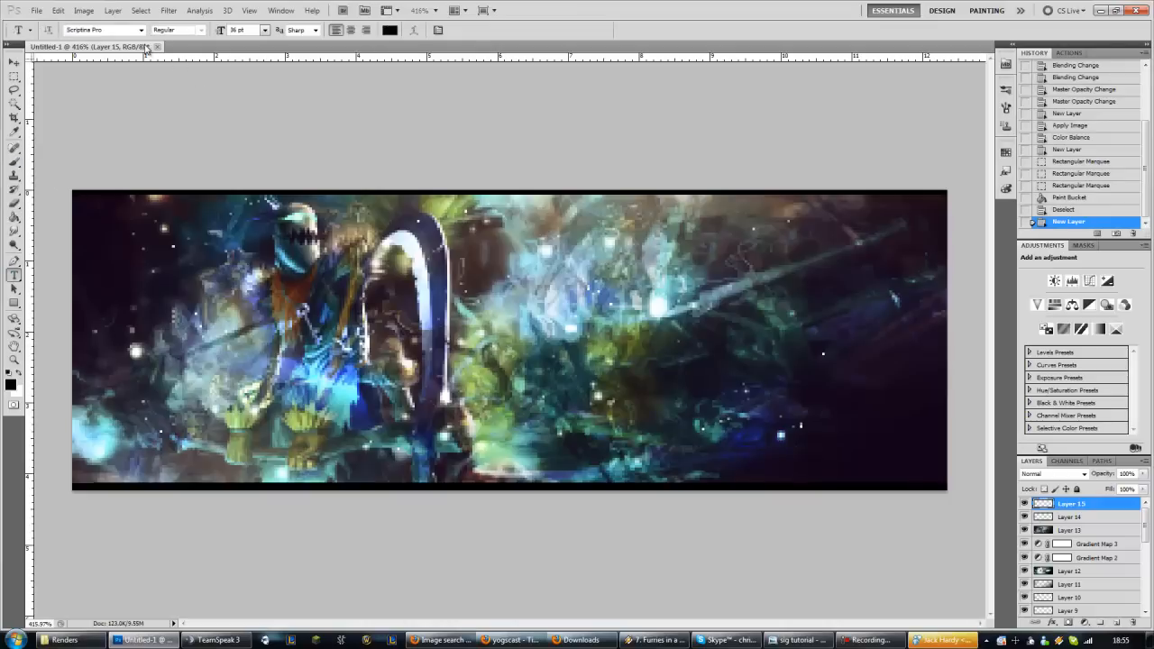
left_click(141, 30)
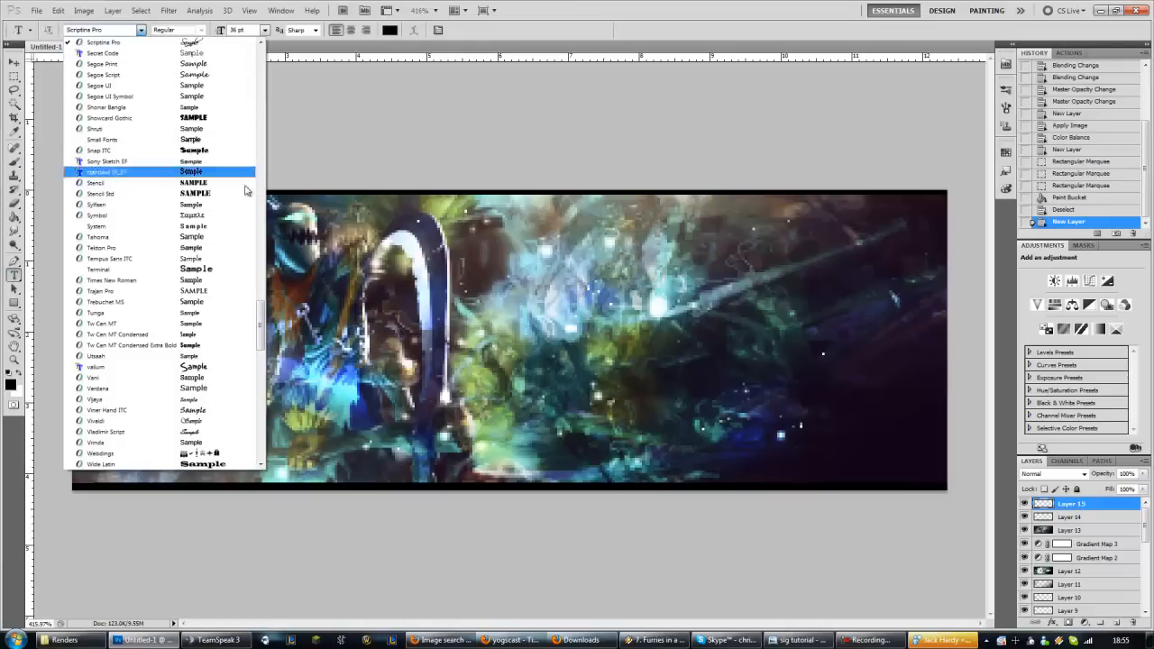
scroll(261, 326, "up", 6)
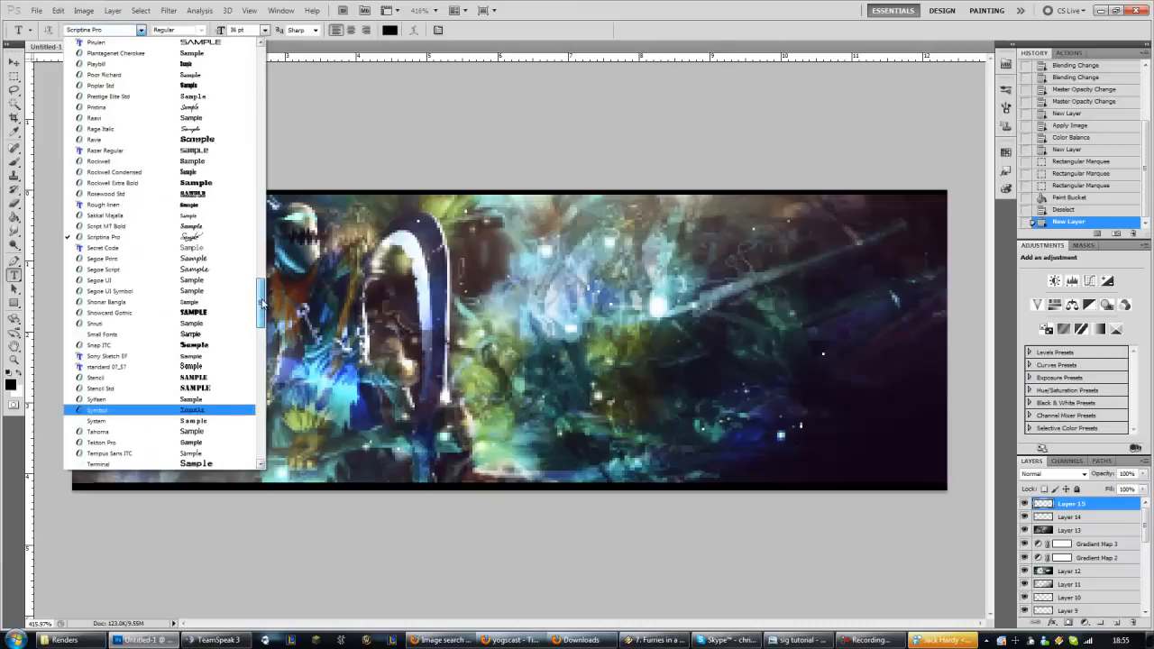
left_click(228, 241)
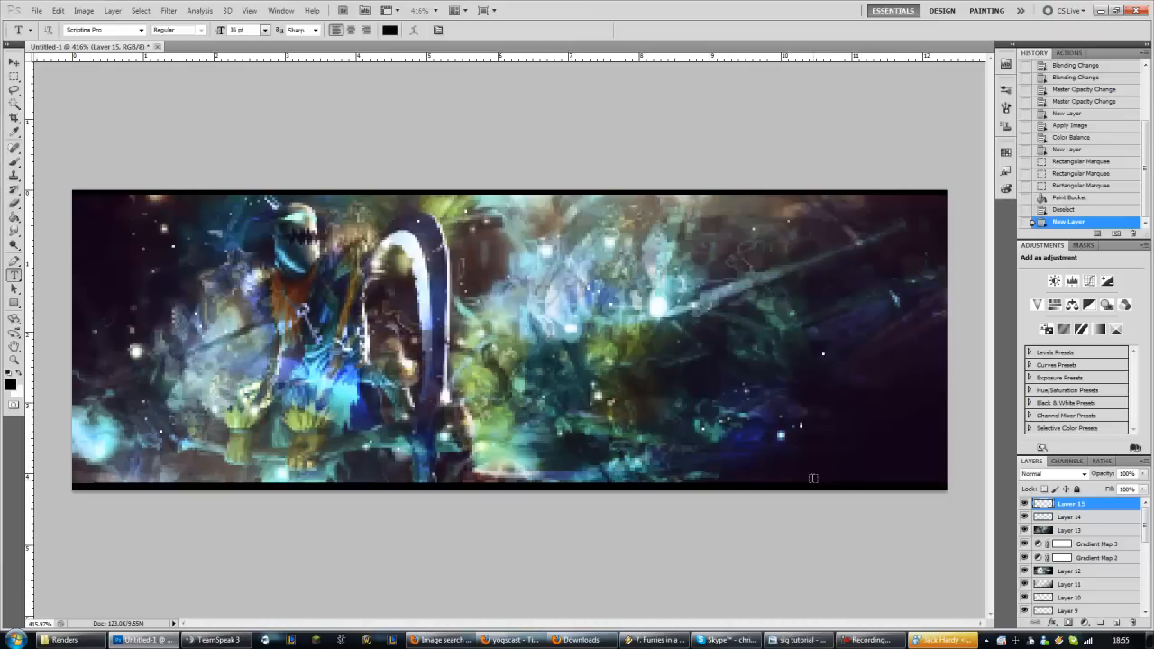
left_click_drag(814, 480, 925, 459)
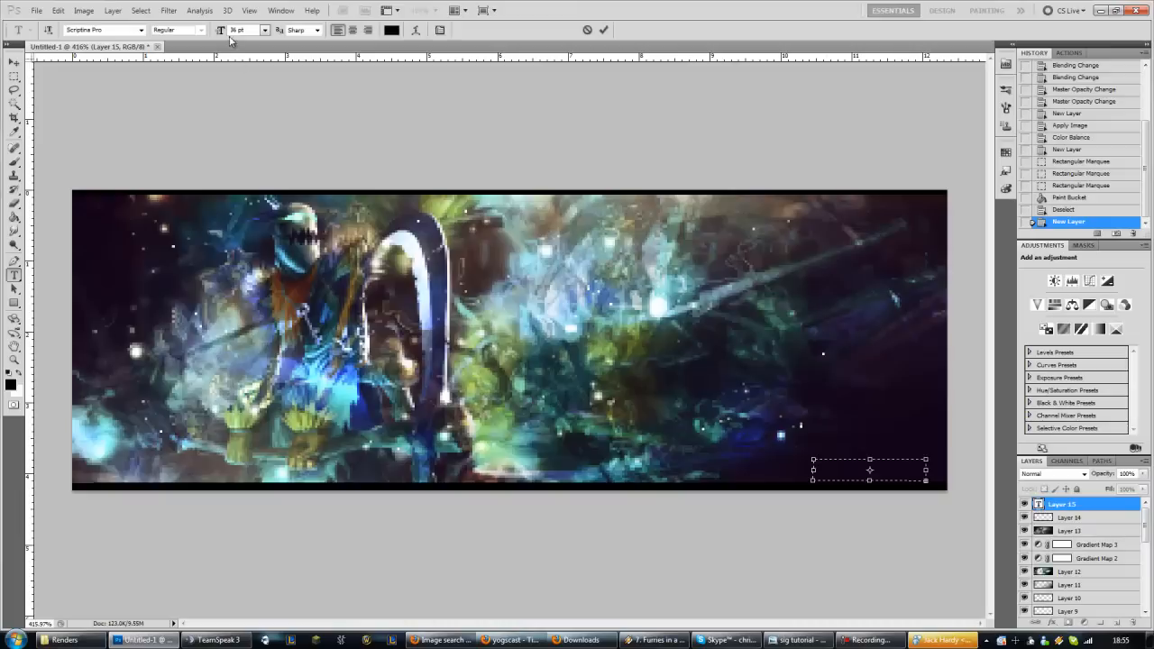
left_click_drag(222, 32, 207, 36)
left_click(391, 30)
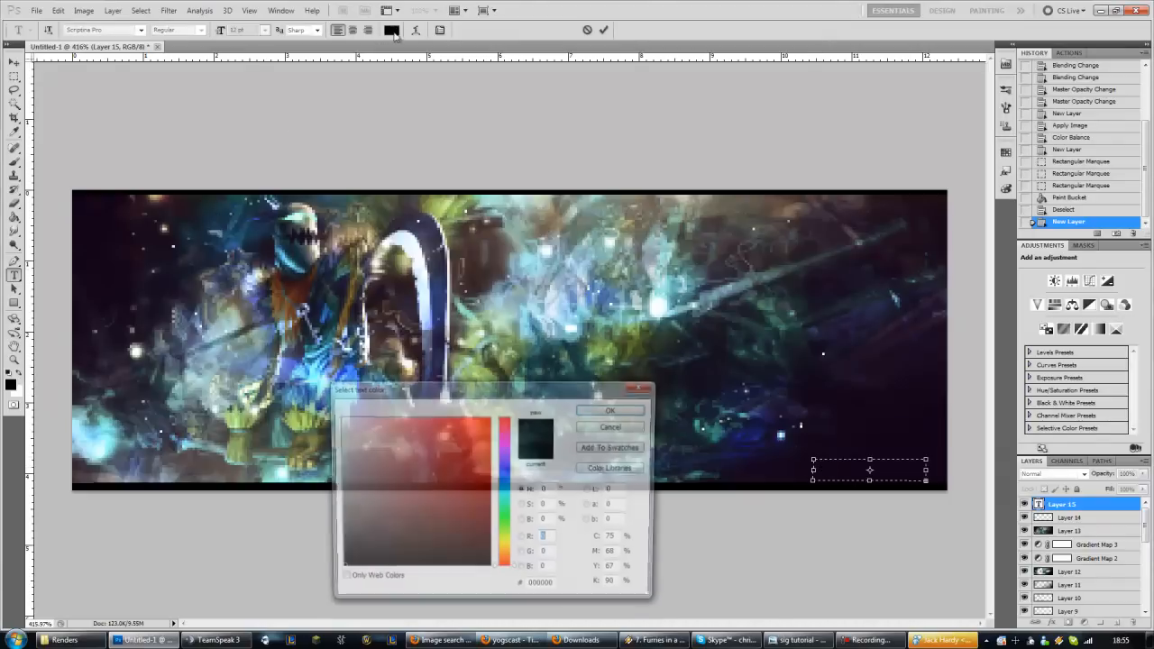
left_click_drag(437, 444, 309, 395)
left_click(612, 411)
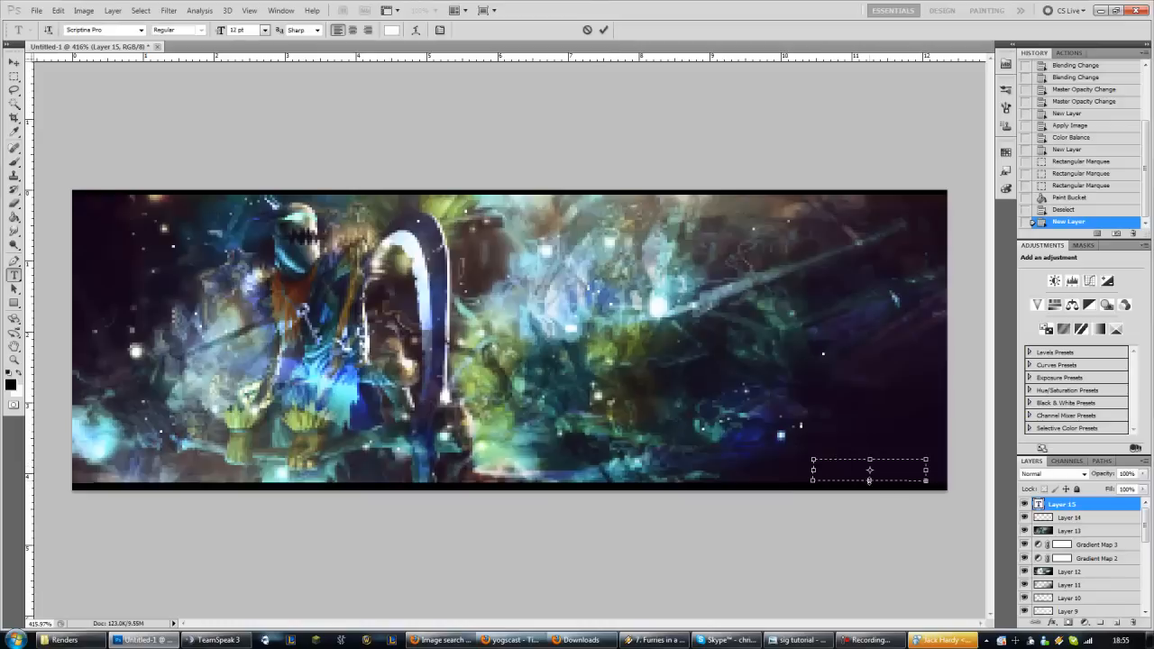
left_click_drag(869, 481, 870, 488)
left_click(587, 29)
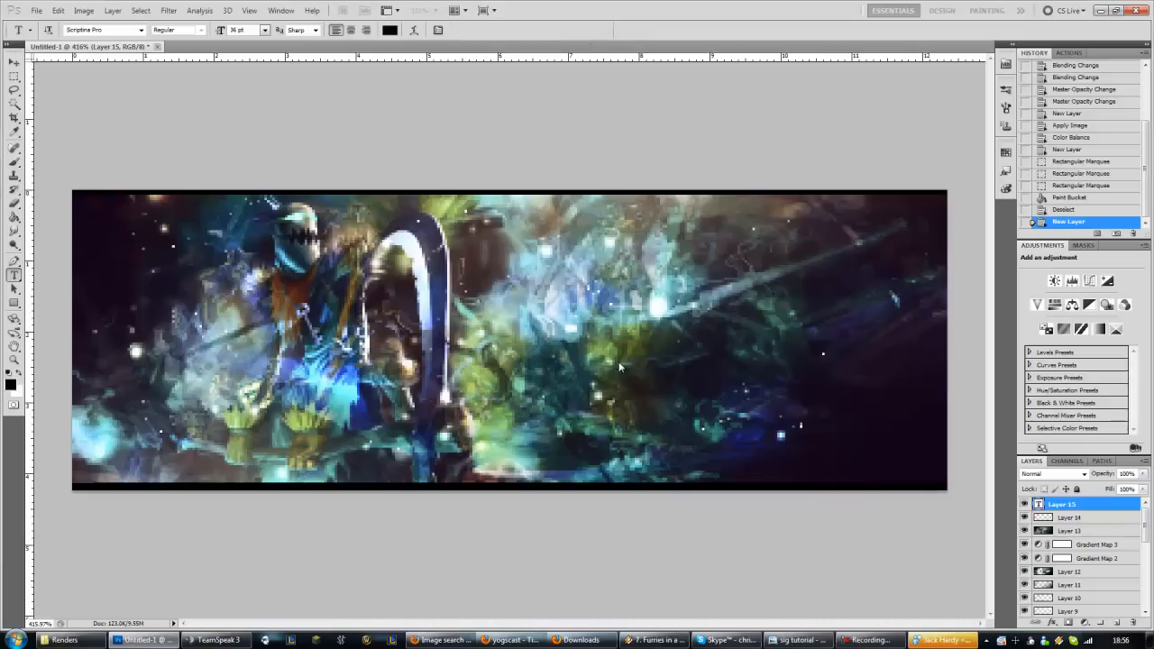
left_click_drag(739, 388, 932, 472)
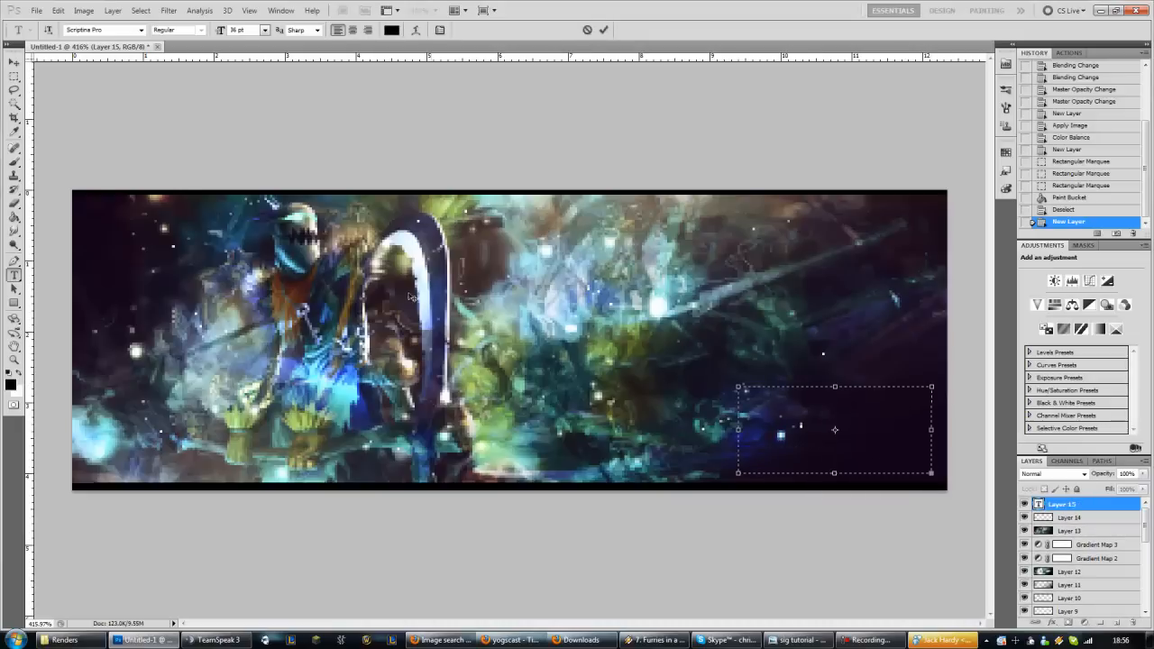
left_click(588, 32)
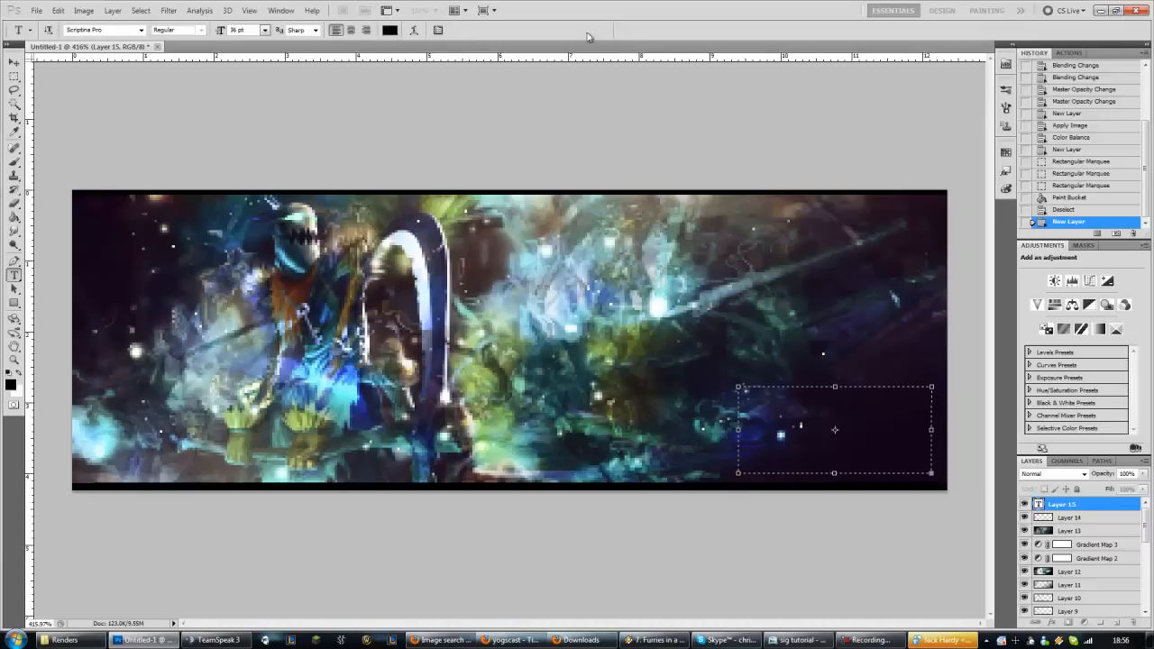
- Set the text colour to white, add the small text "Mex", and move it into the banner's dark lower-right corner
left_click(390, 30)
left_click(338, 419)
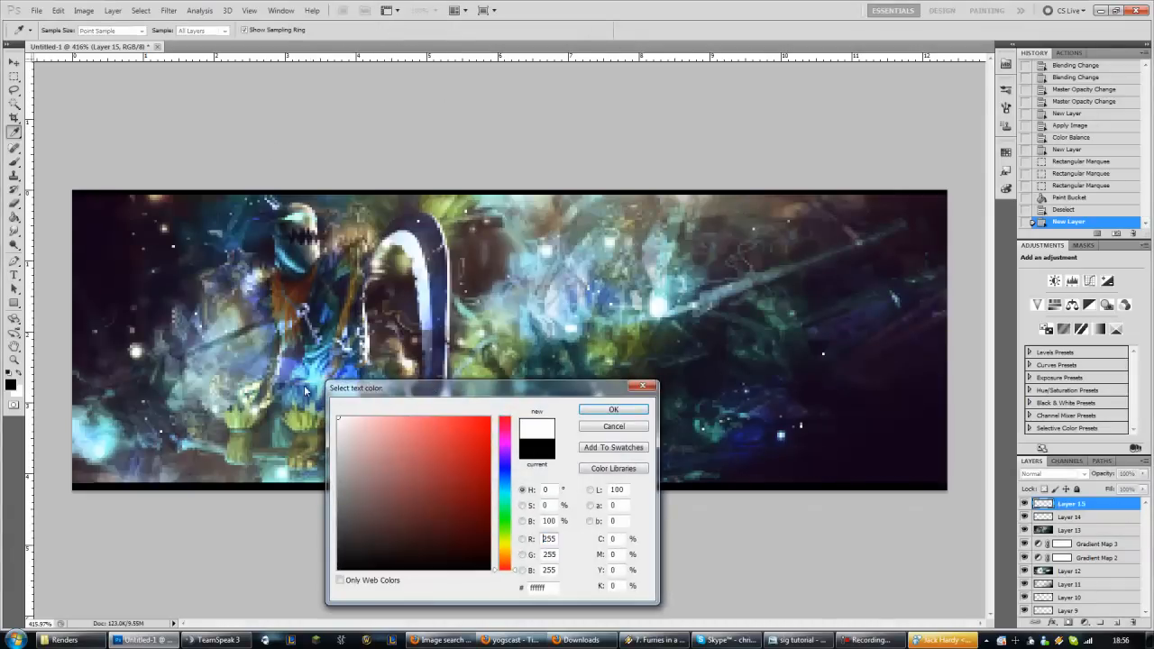
left_click(614, 410)
left_click(787, 460)
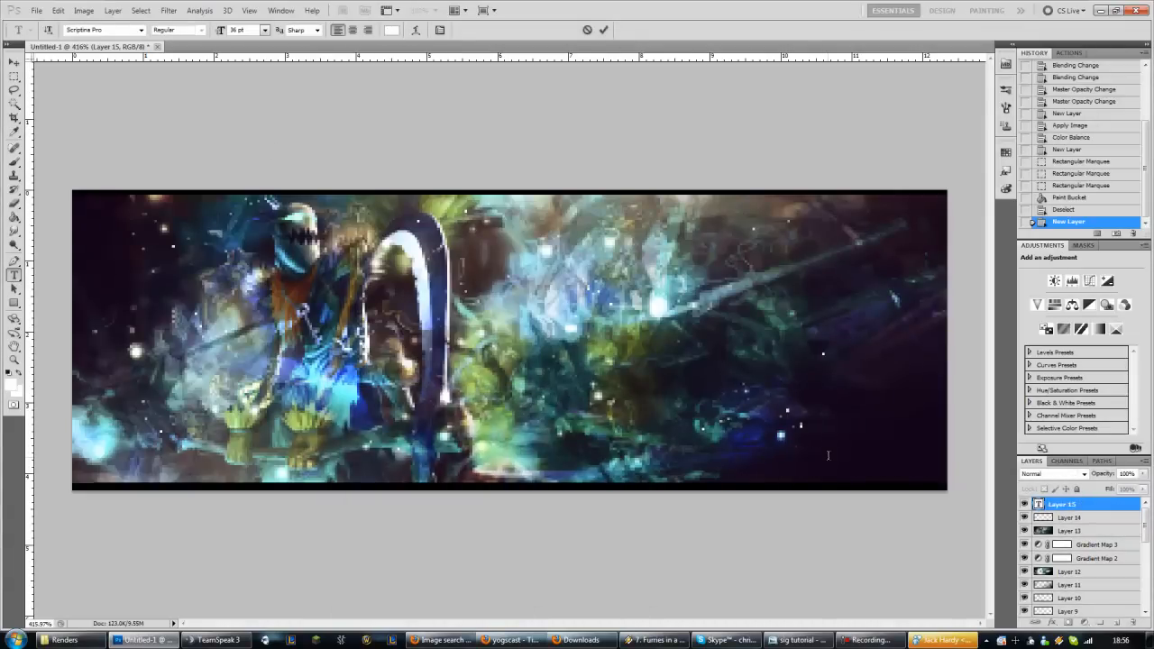
left_click_drag(219, 34, 198, 44)
type("Mex")
left_click(603, 30)
key("v")
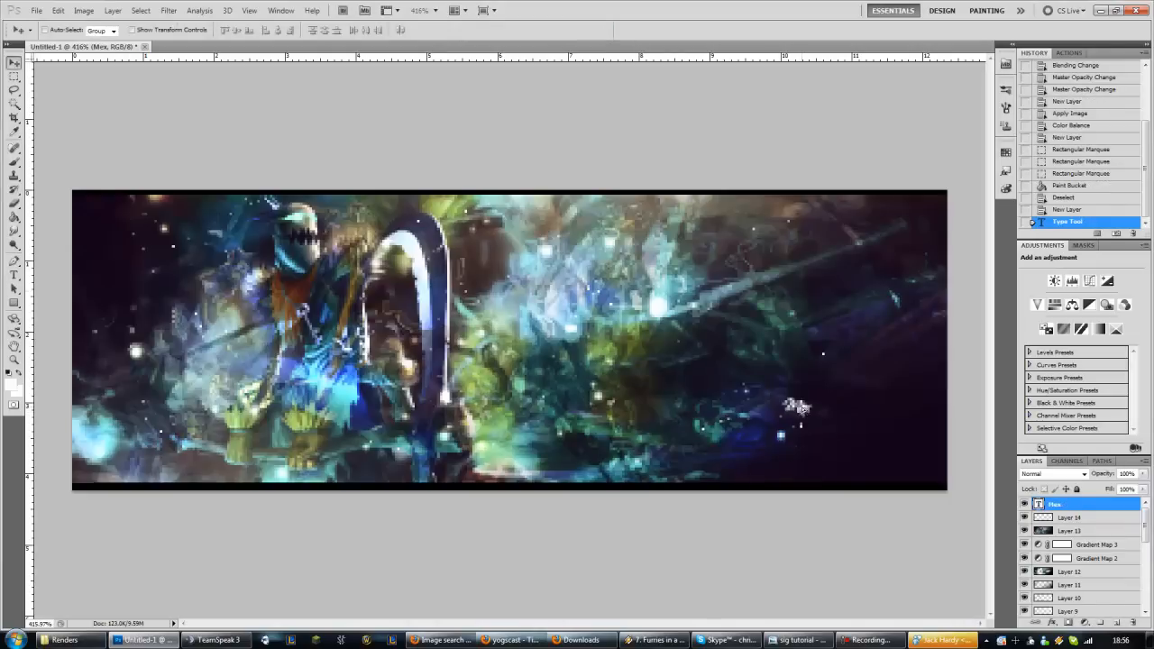
left_click_drag(798, 408, 857, 453)
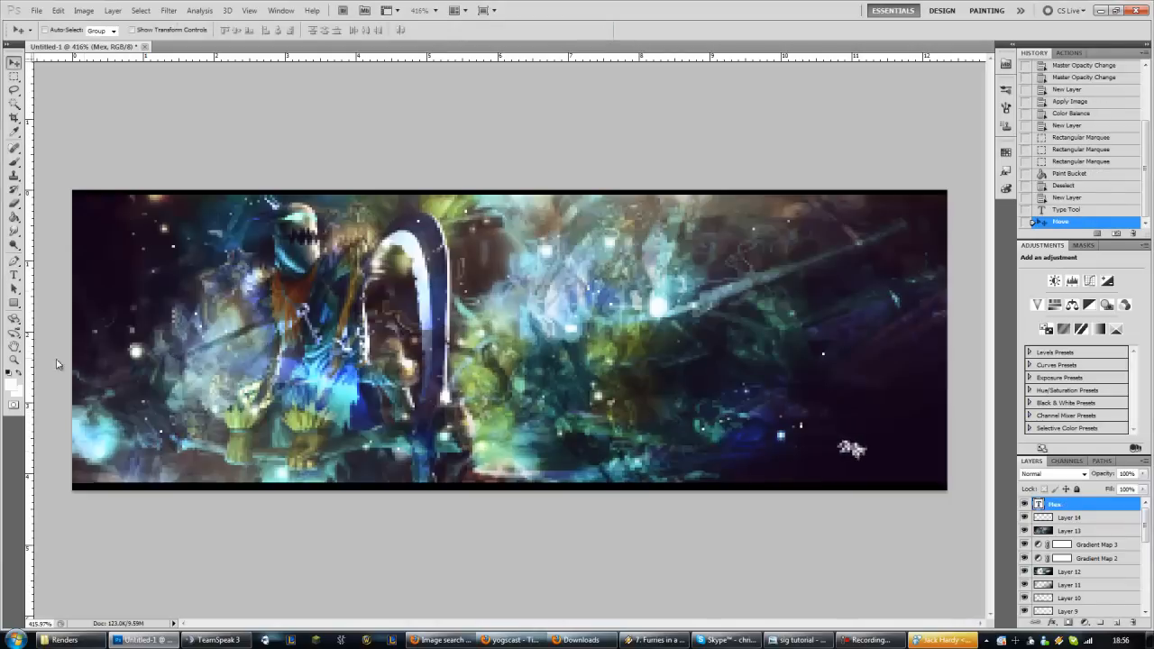
- Move the "Mex" text left, away from the banner's right edge, and set its size to 16 pt after trying 26 pt
left_click(15, 275)
left_click_drag(222, 34, 232, 38)
left_click(848, 433)
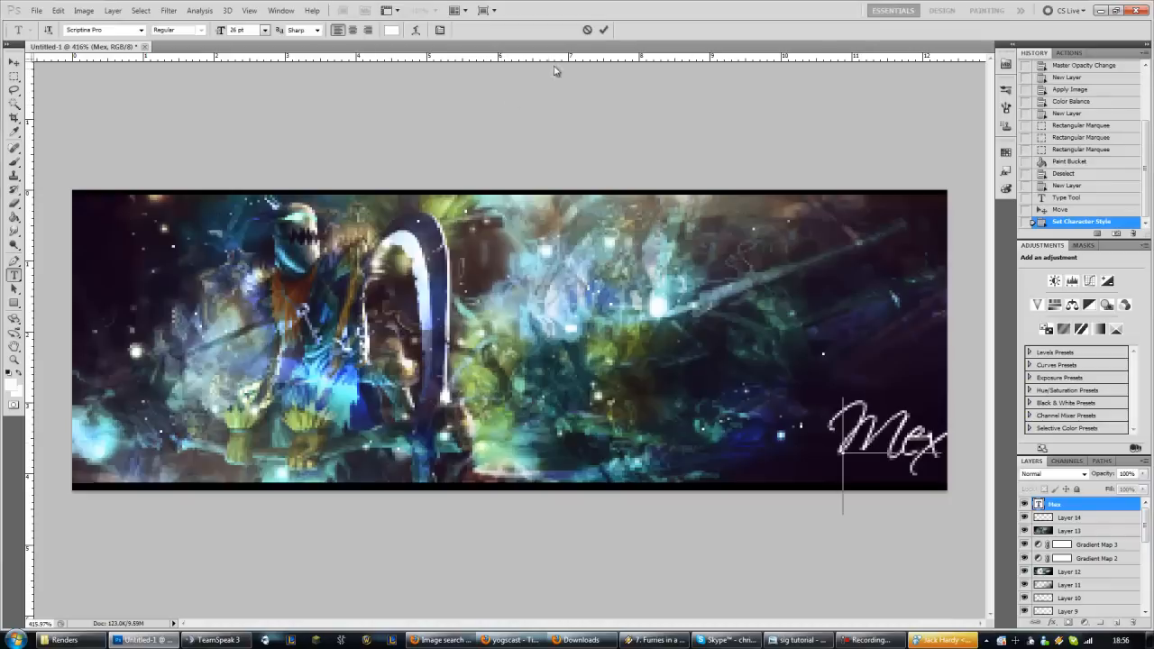
left_click(587, 31)
left_click(14, 62)
left_click_drag(883, 438, 855, 443)
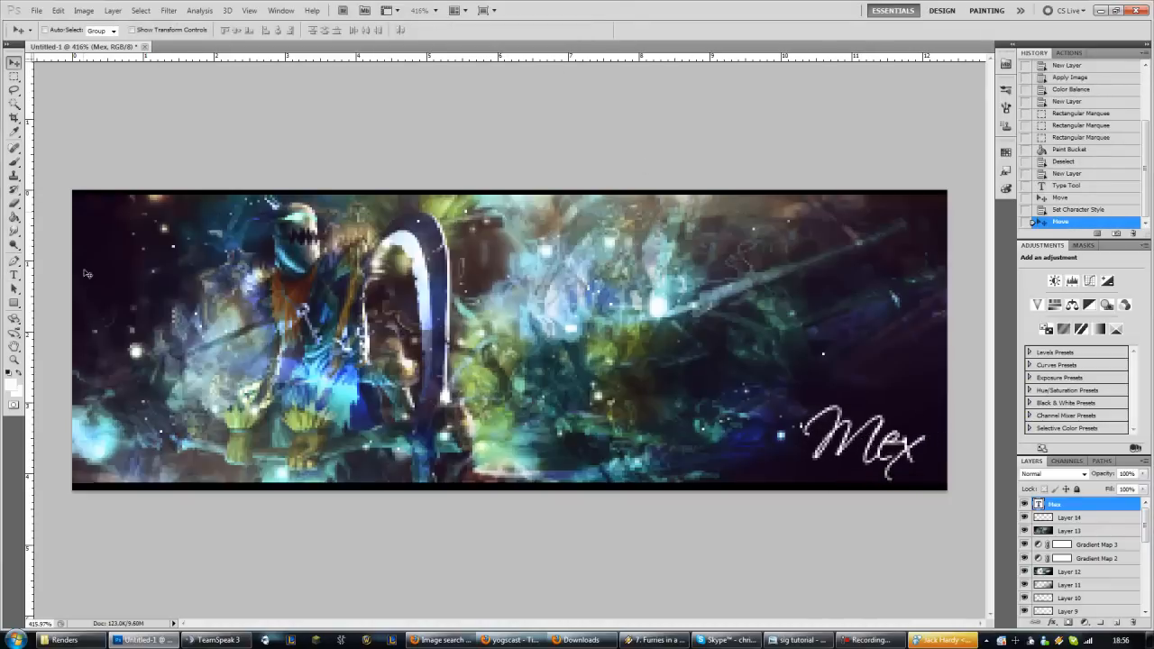
left_click(14, 275)
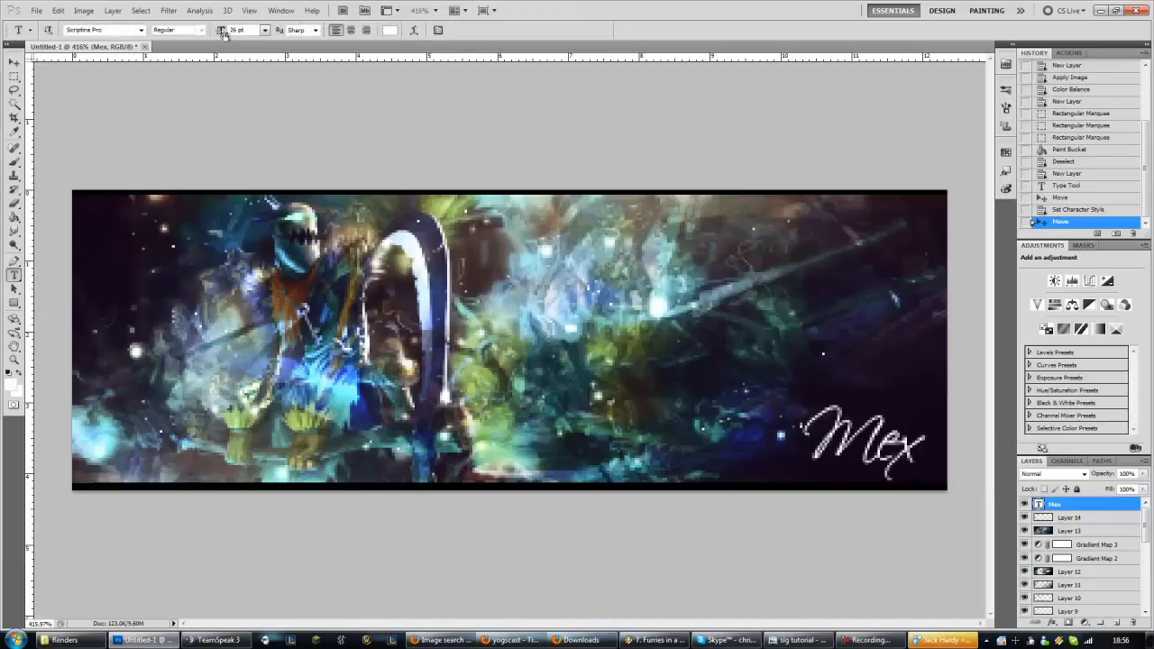
left_click_drag(224, 33, 217, 33)
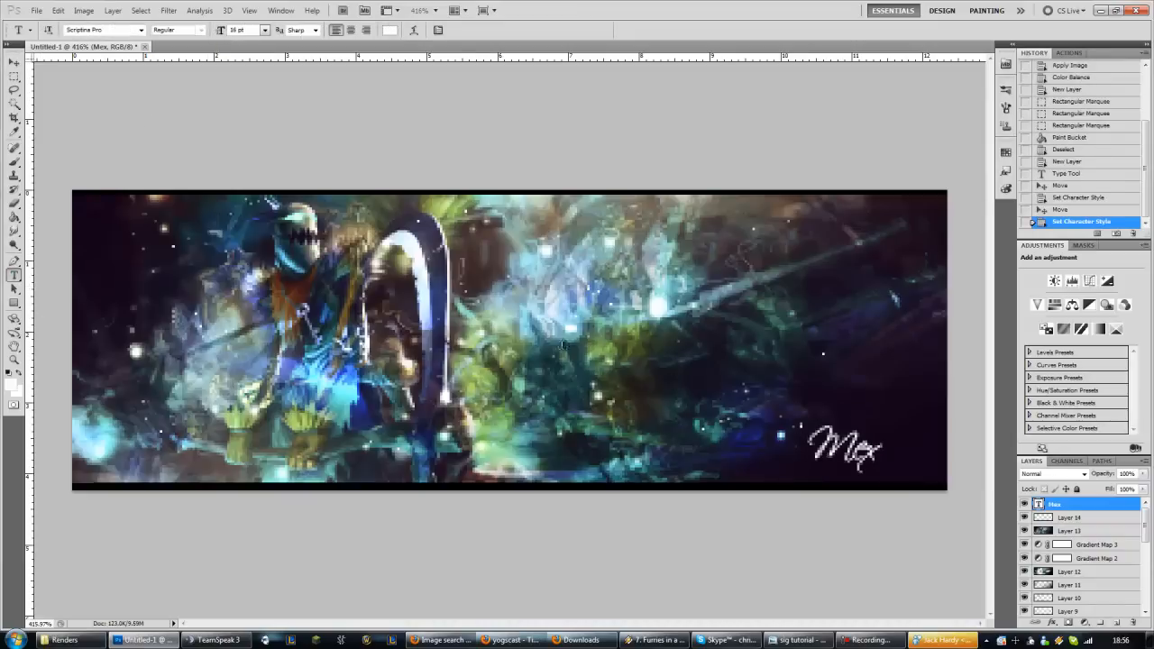
- Try different fonts on the "Mex" text, starting from Stencil Std, and set it to Segoe Print
left_click(140, 29)
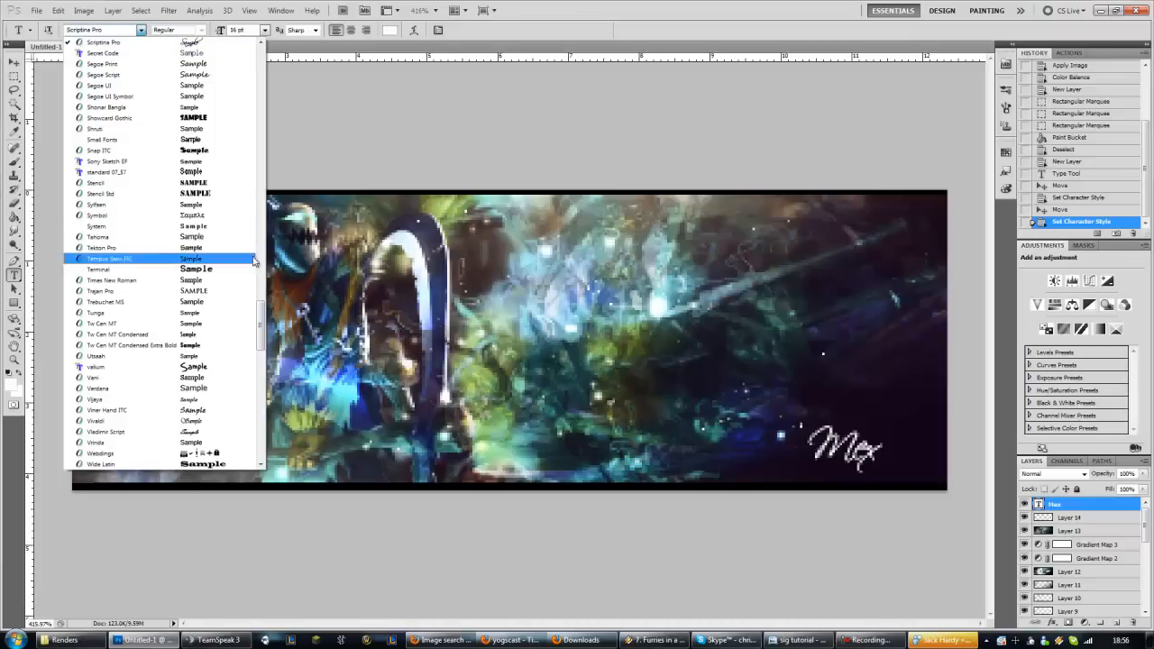
left_click(220, 193)
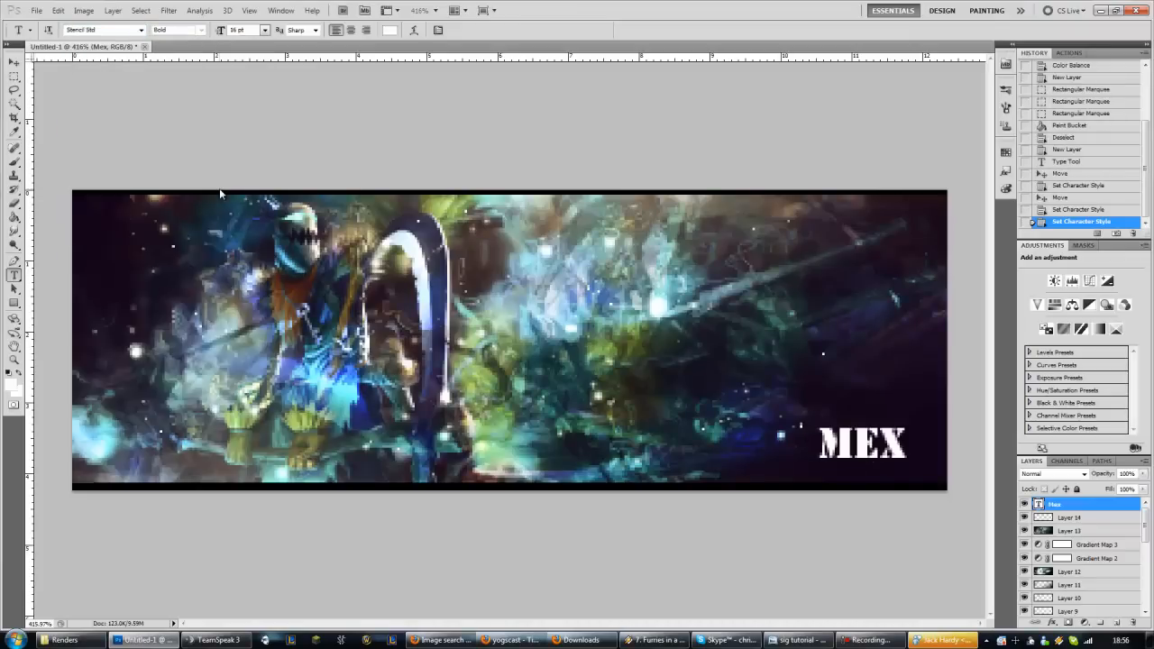
key("Up")
key("Up")
key("Up")
key("Up")
key("Up")
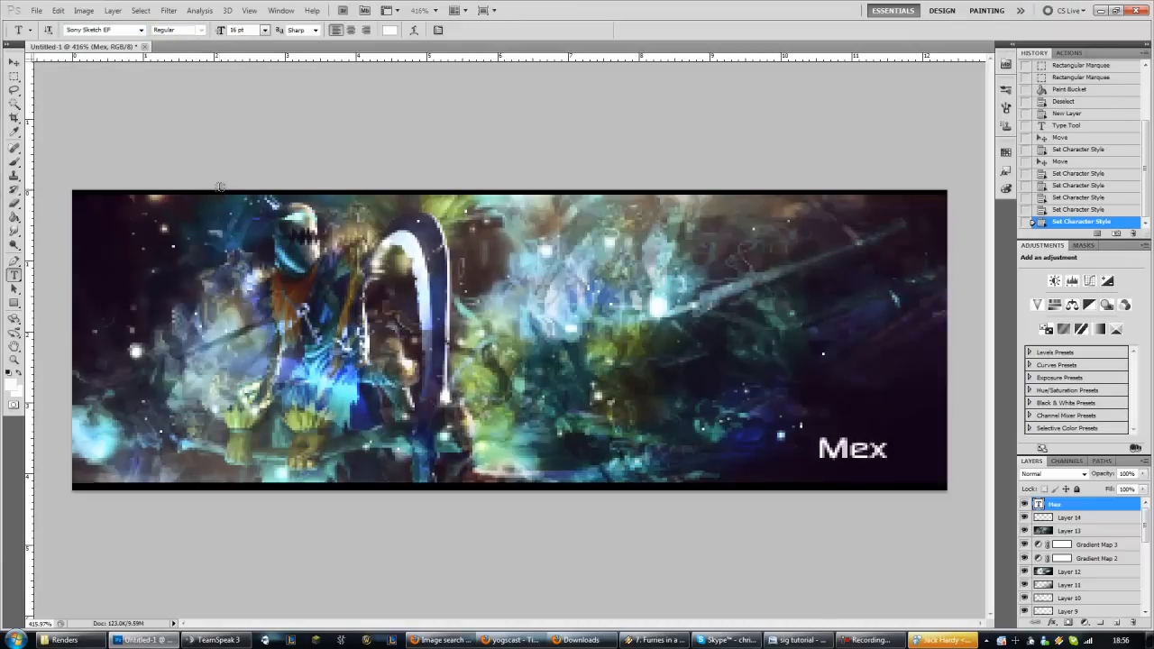
key("Up")
key("Up")
key("Up")
key("Up")
key("Up")
key("Up")
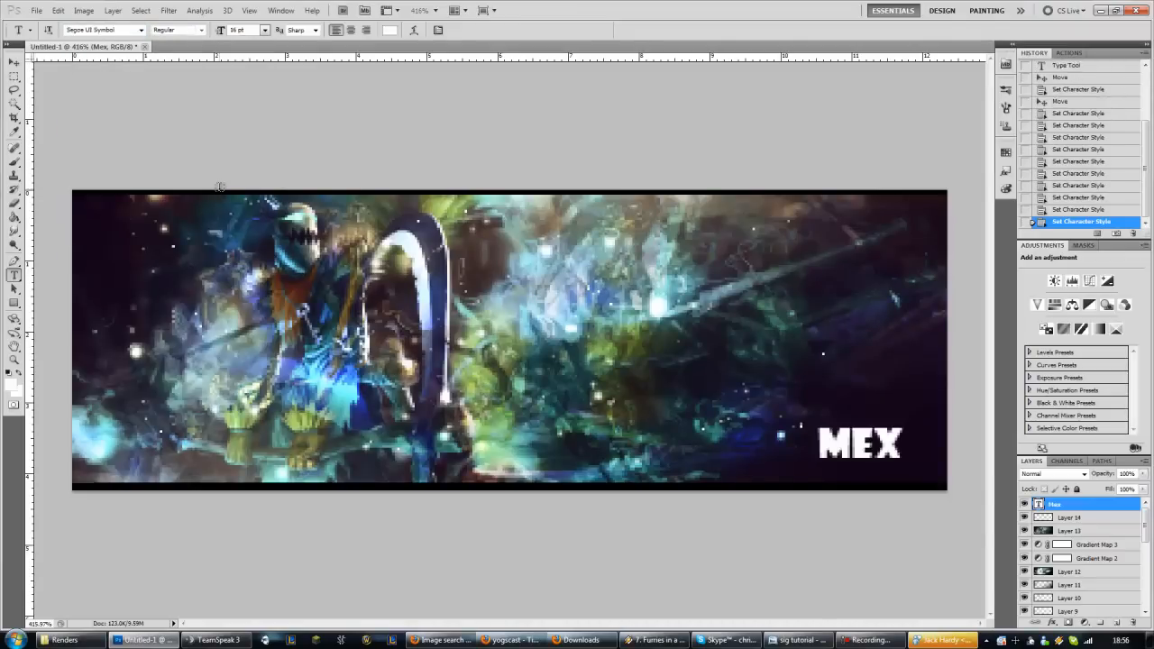
key("Up")
key("Up")
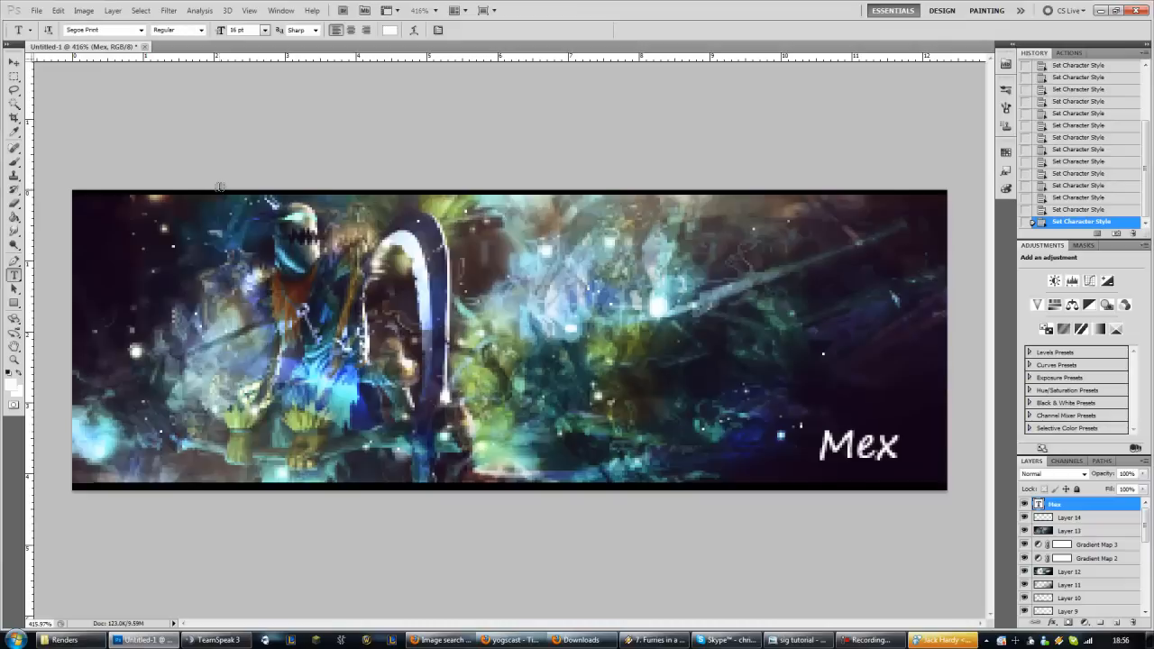
key("Up")
key("Up")
key("Up")
key("Down")
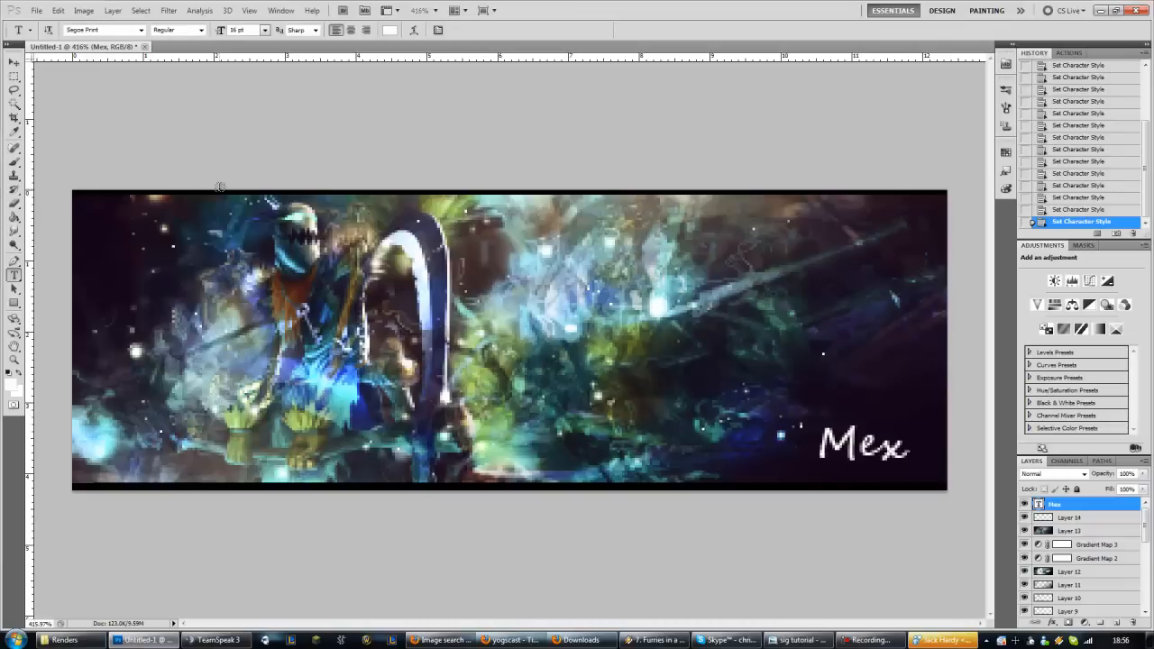
key("Down")
key("Up")
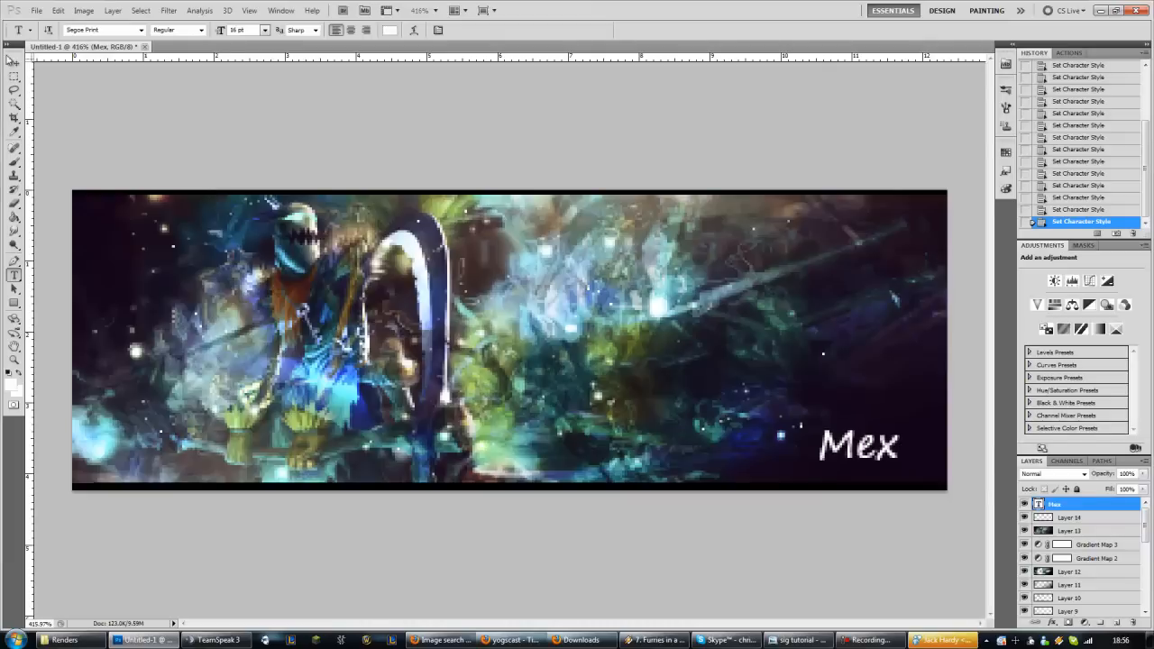
- Move the "Mex" text down close to the bottom black bar and set its size to 9 pt after trying 12 pt and 10 pt
left_click(14, 61)
left_click_drag(854, 458, 854, 474)
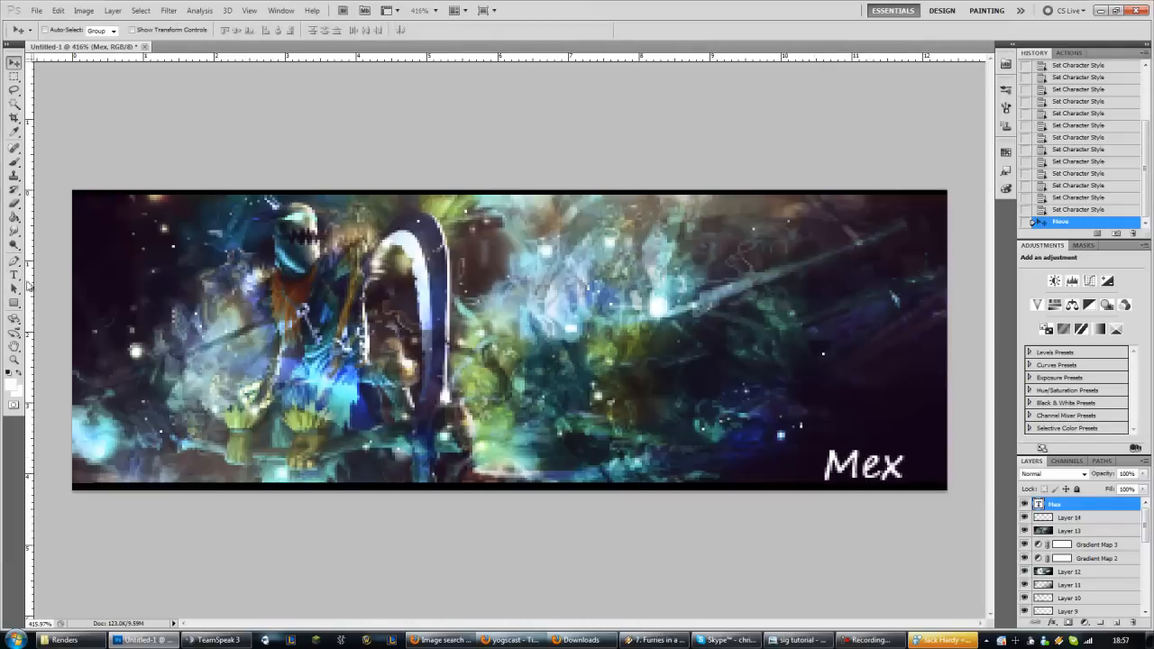
left_click(13, 275)
left_click(219, 34)
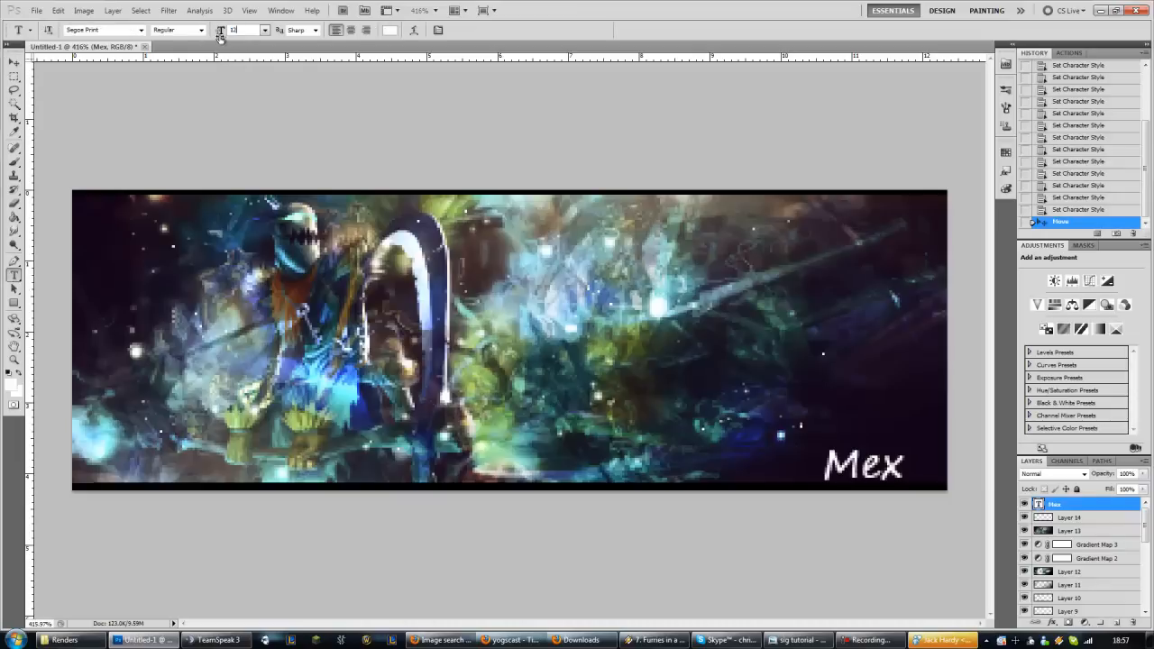
key("Return")
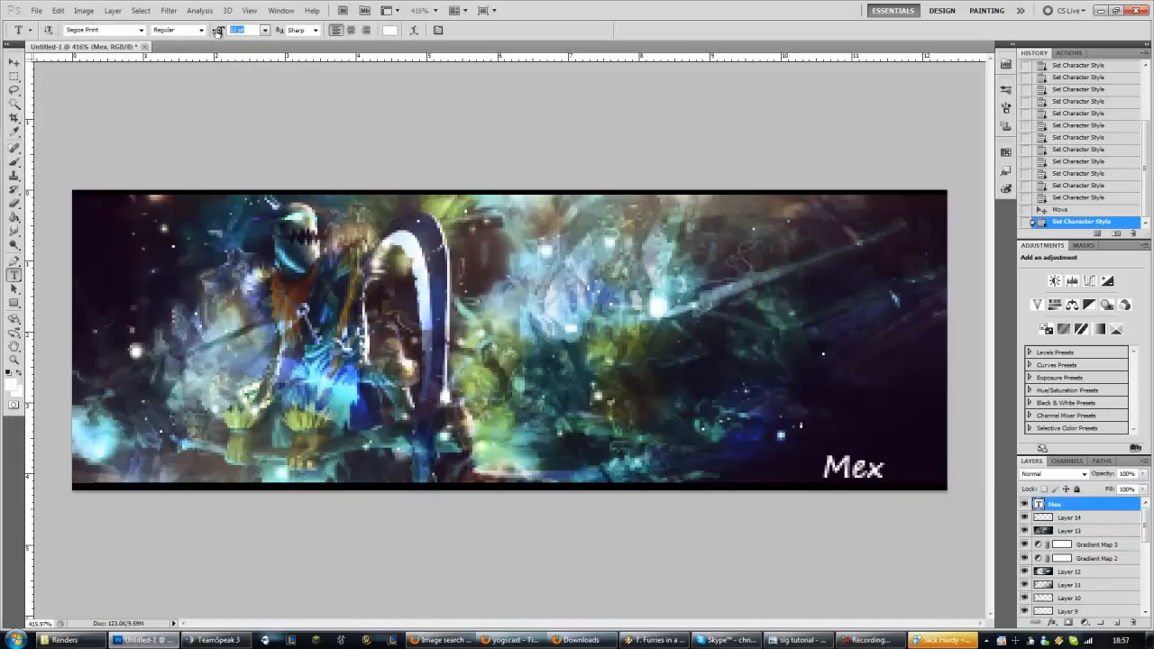
type("10")
key("Return")
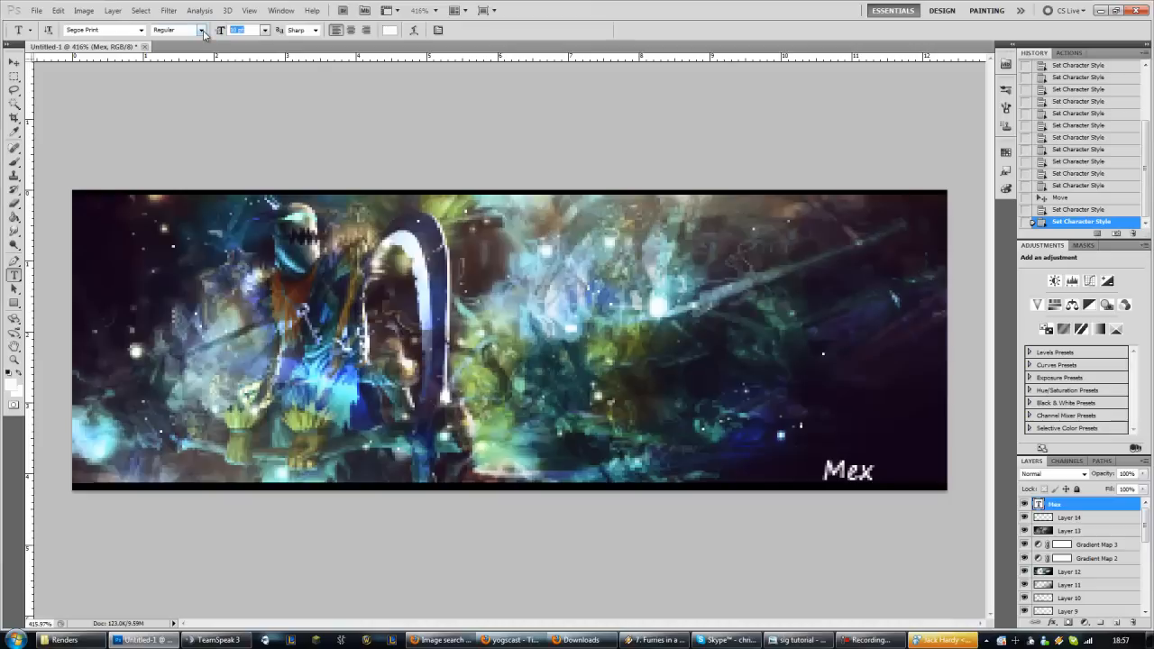
type("9")
key("Return")
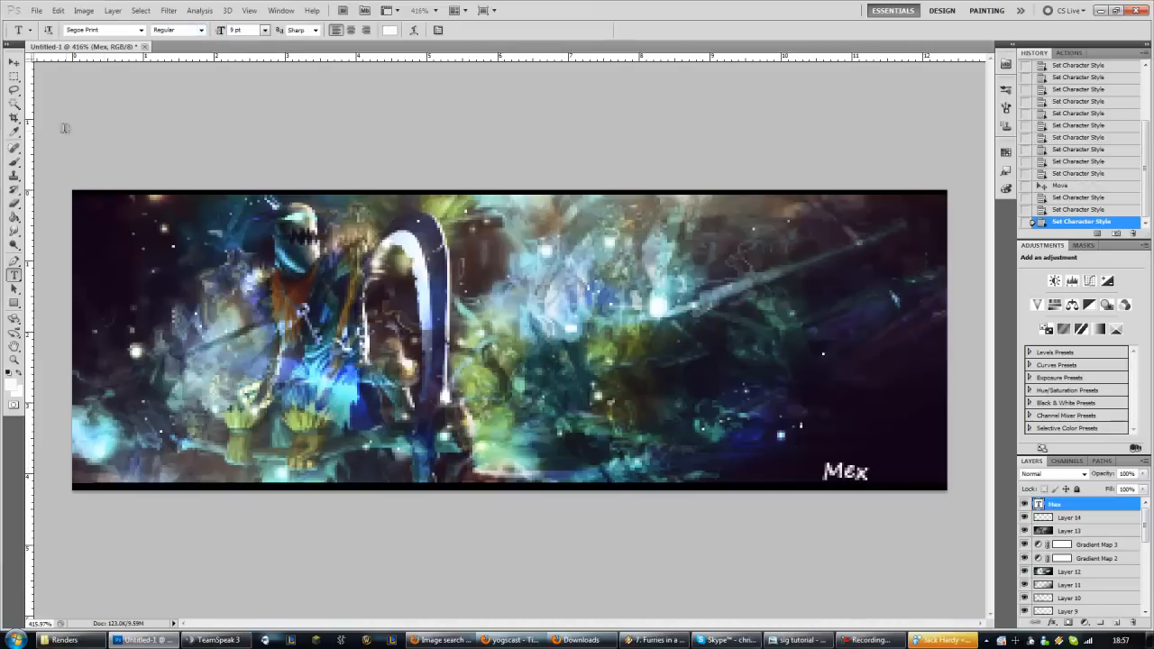
- Lower the "Mex" text layer's opacity to 11% and reposition the text in the banner's dark lower-right corner
left_click(14, 62)
left_click_drag(868, 476, 809, 479)
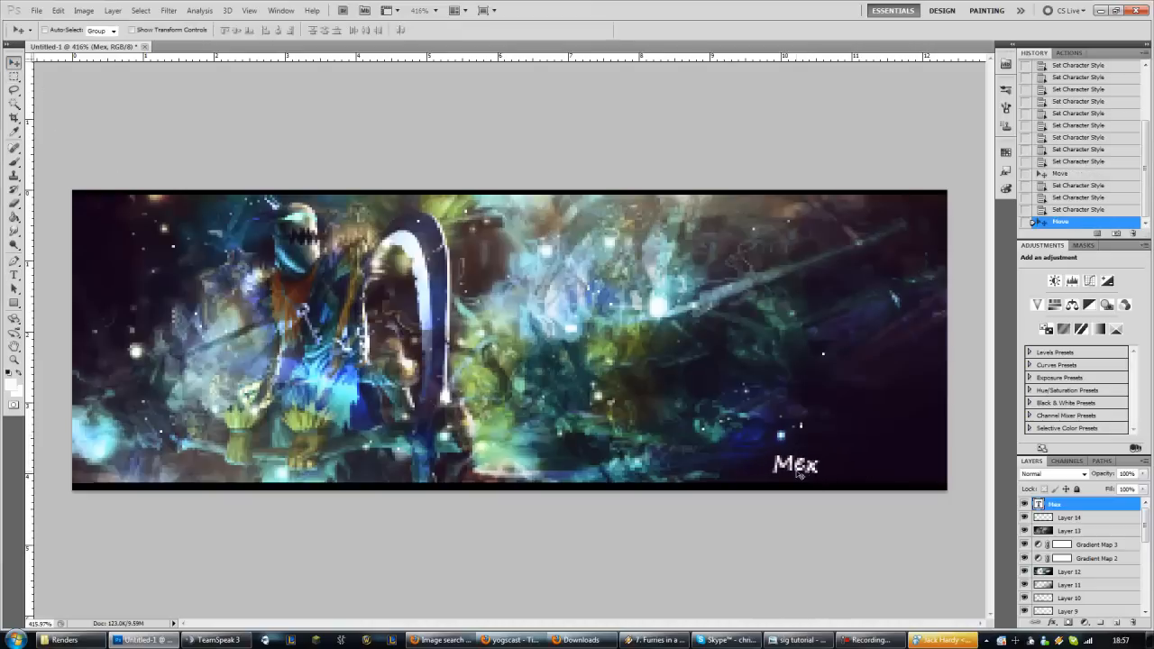
left_click_drag(1103, 476, 1047, 478)
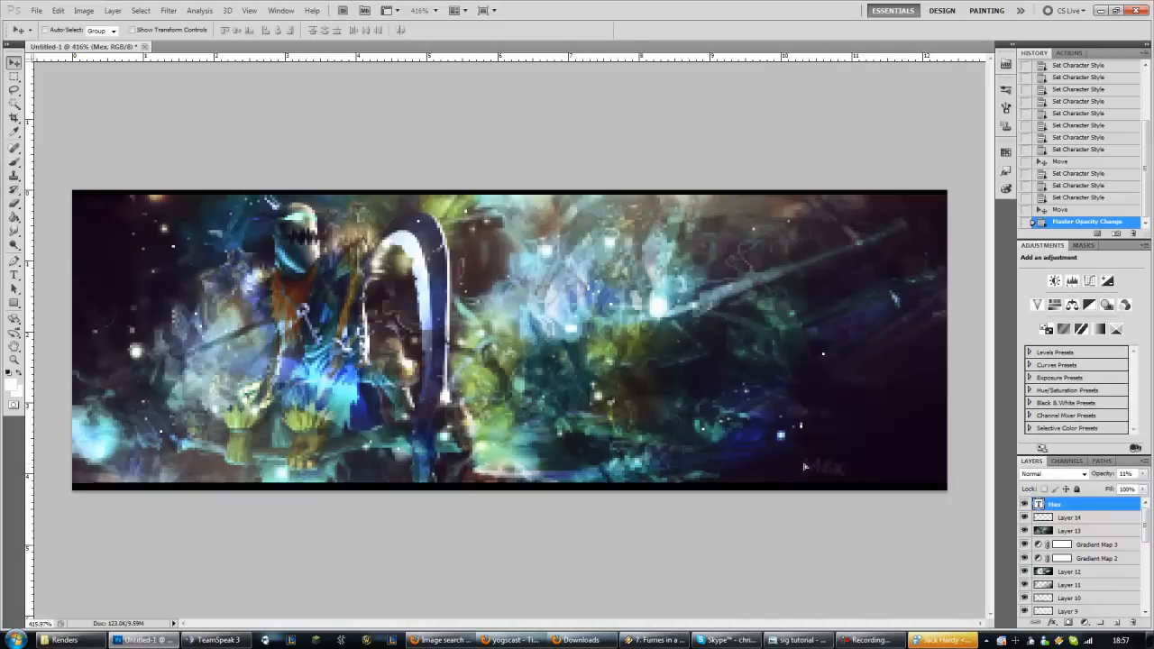
left_click_drag(431, 473, 881, 479)
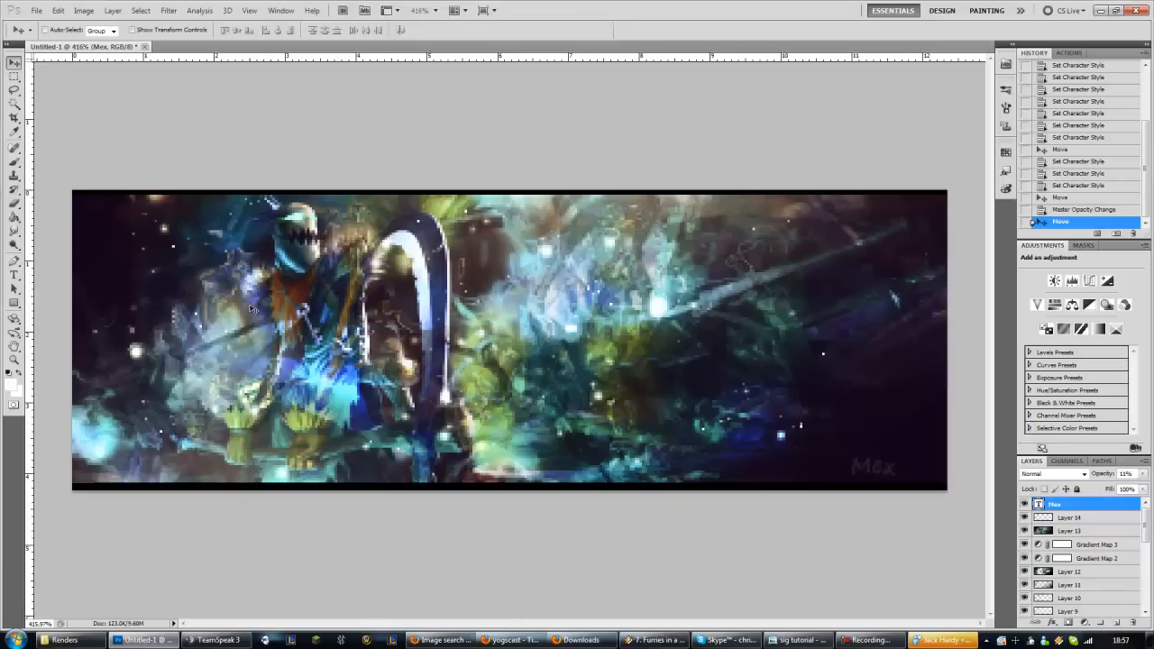
- Save the banner as the Photoshop file "fiddlesticks" in the Sigs folder with maximized compatibility
left_click(36, 10)
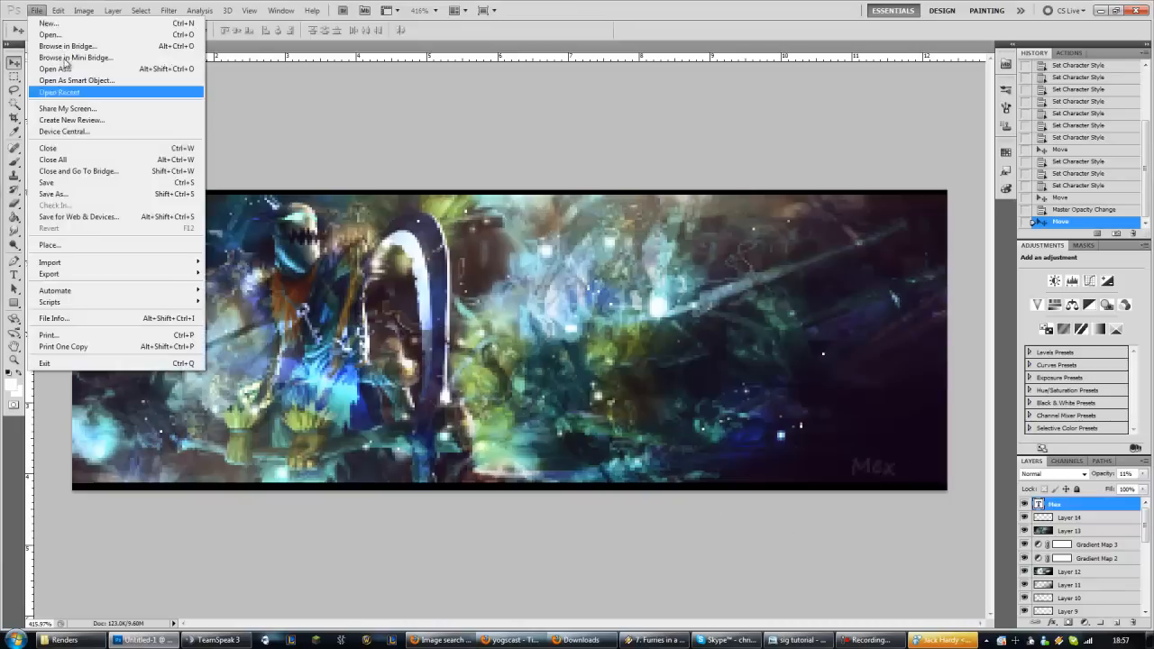
left_click(107, 187)
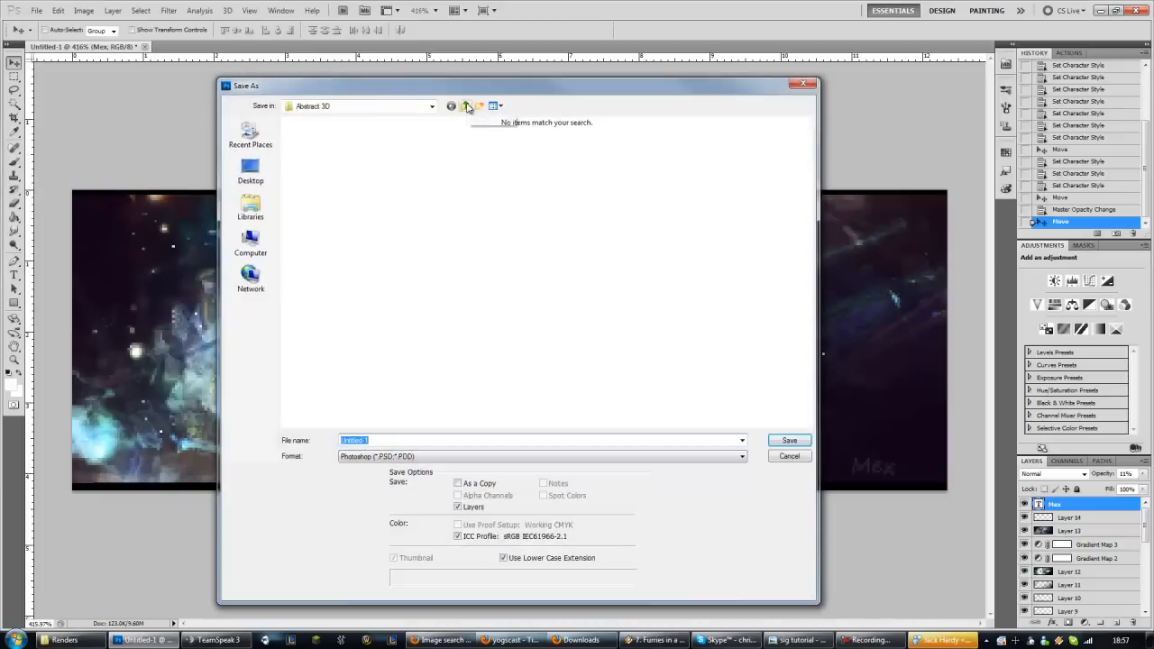
left_click(466, 107)
left_click(466, 106)
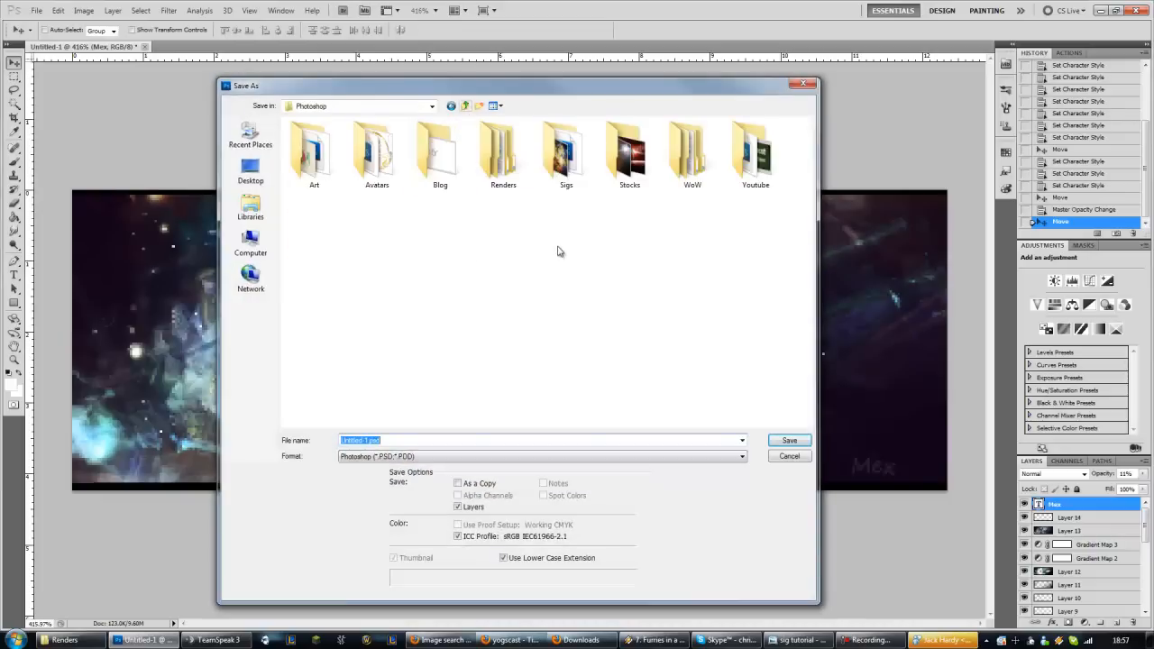
double_click(567, 151)
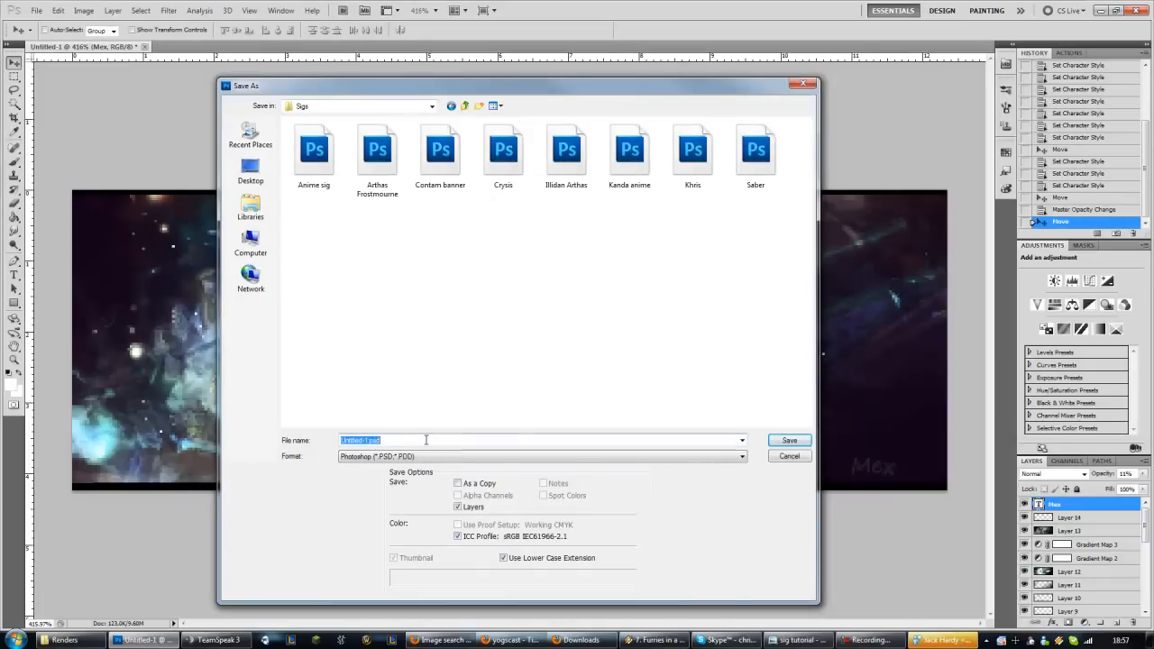
type("fiddlesticks")
key("Return")
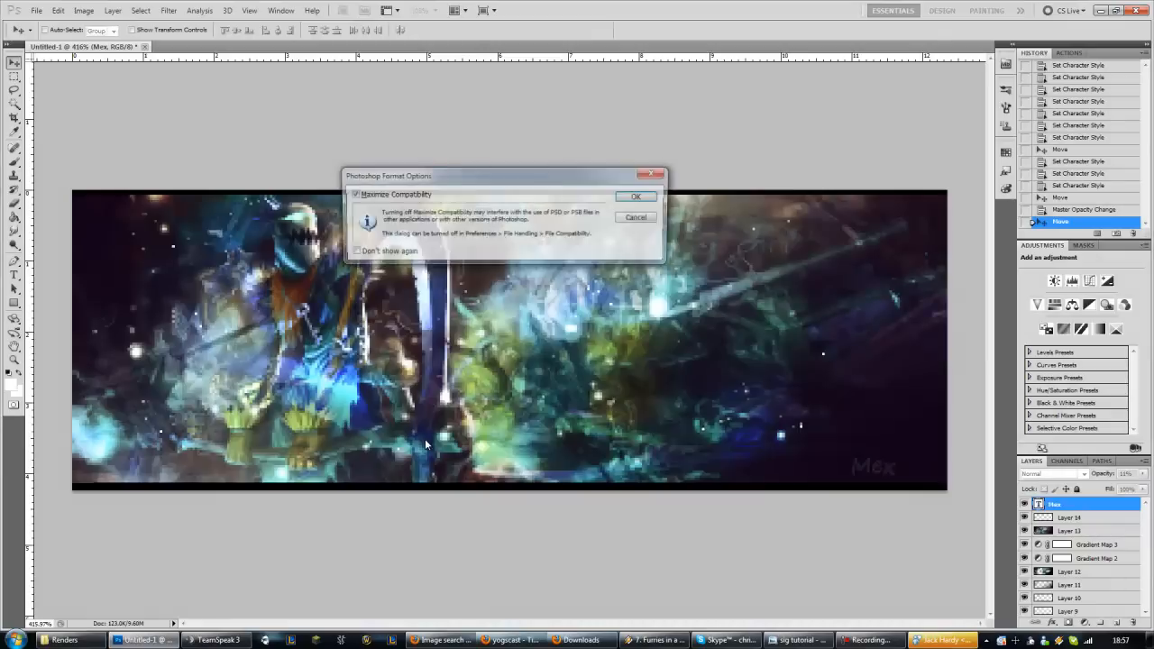
key("Return")
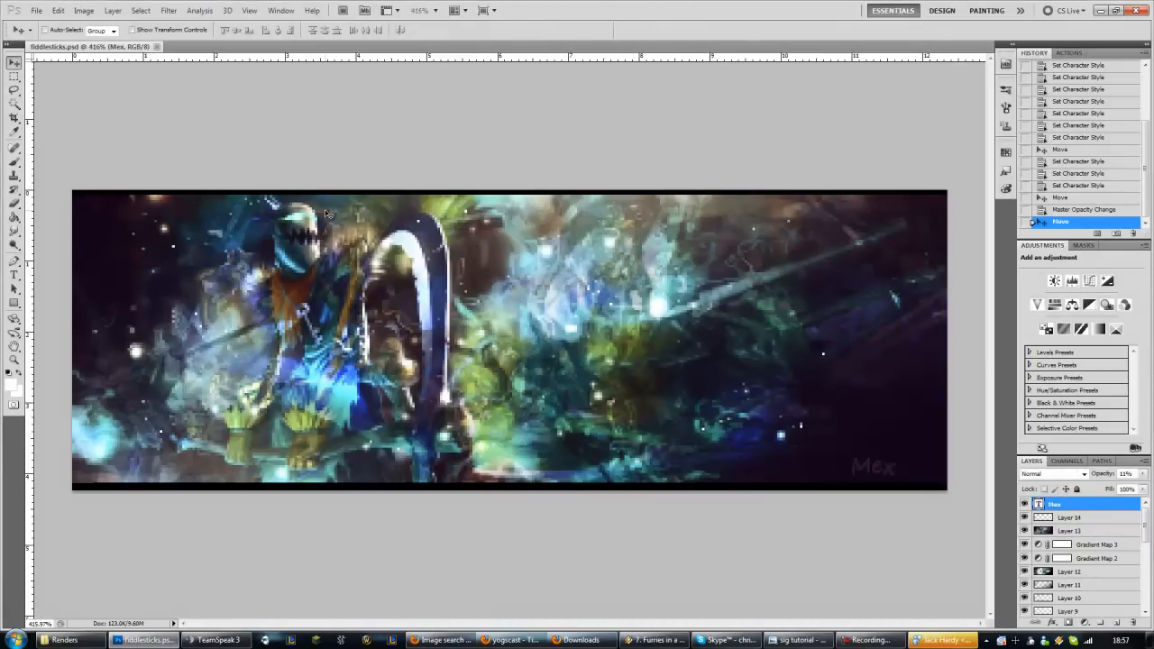
- Save a JPEG copy of the banner as fiddlesticks.jpg in the Sigs folder at maximum quality 12, Baseline ("Standard")
left_click(38, 11)
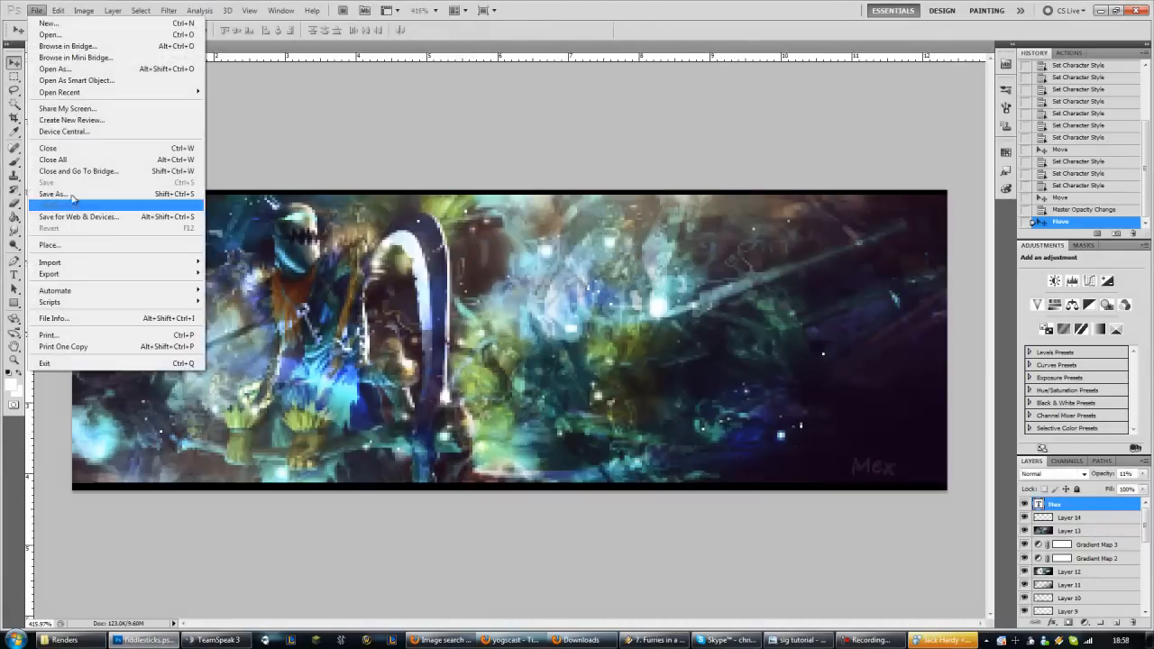
left_click(72, 194)
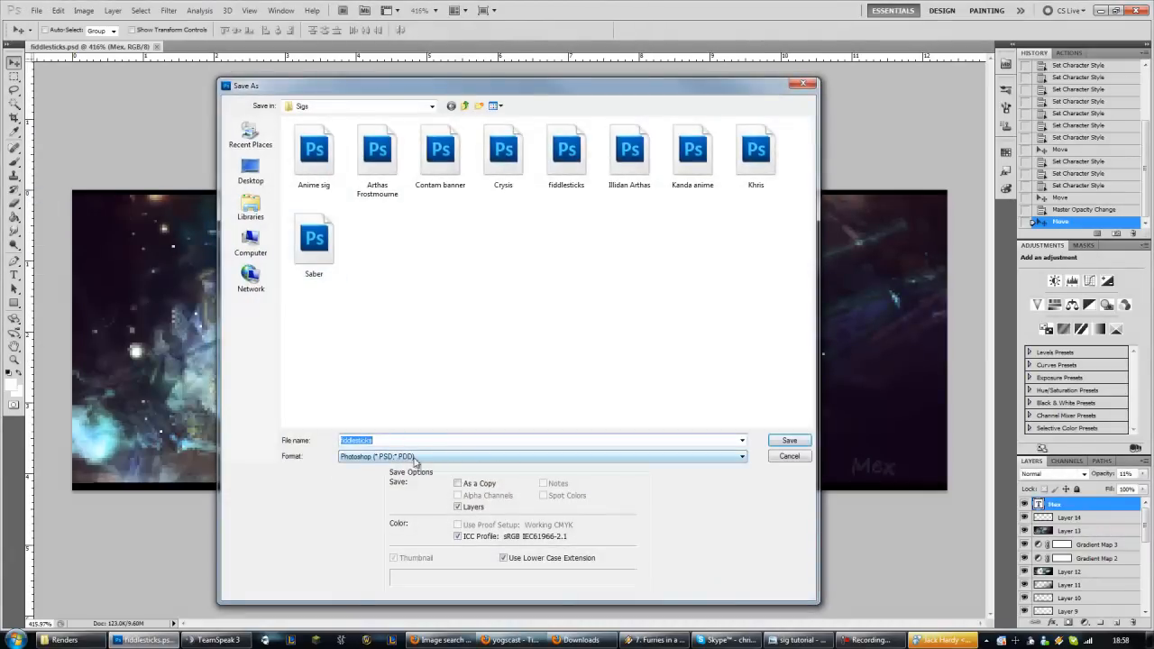
left_click(415, 458)
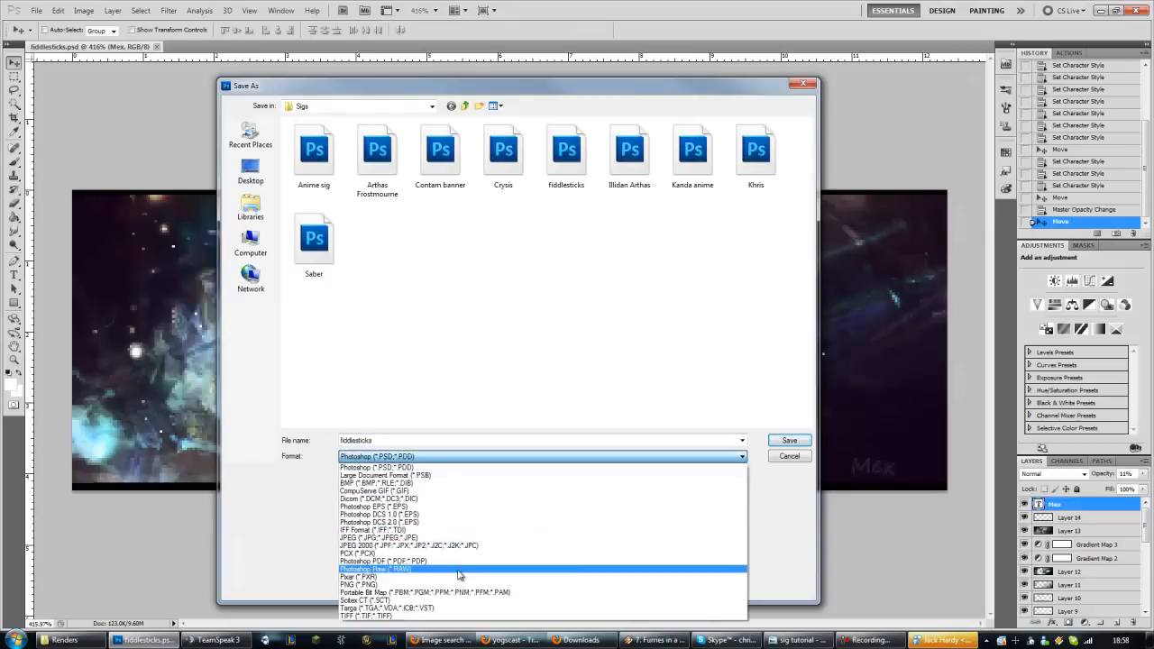
left_click(462, 538)
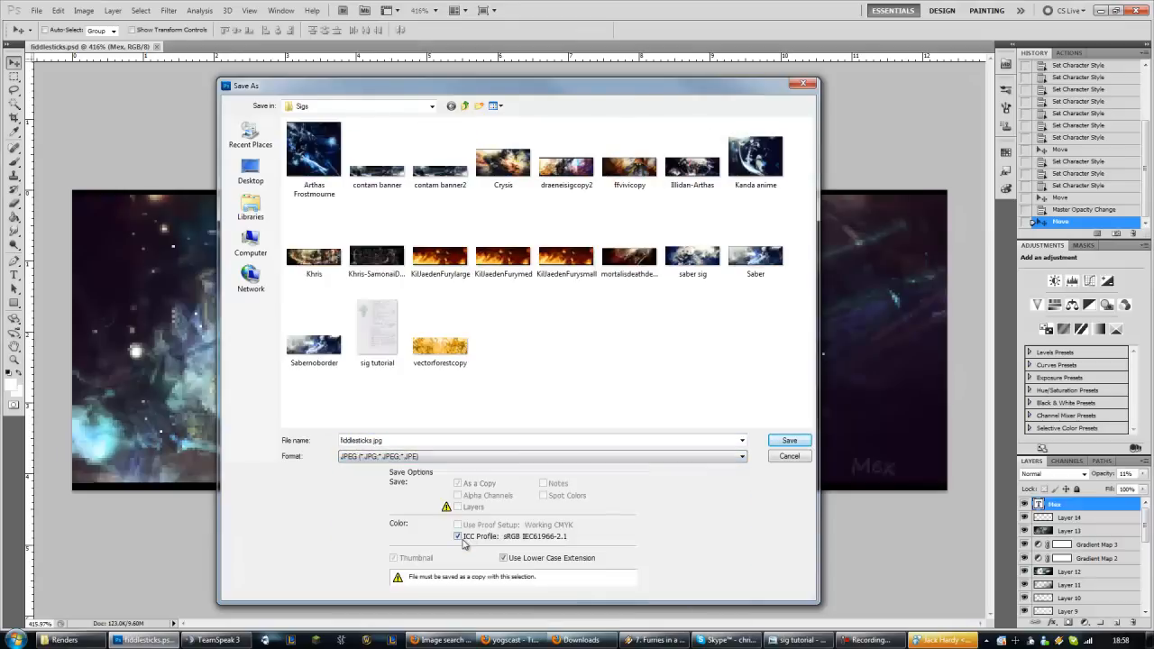
left_click(790, 440)
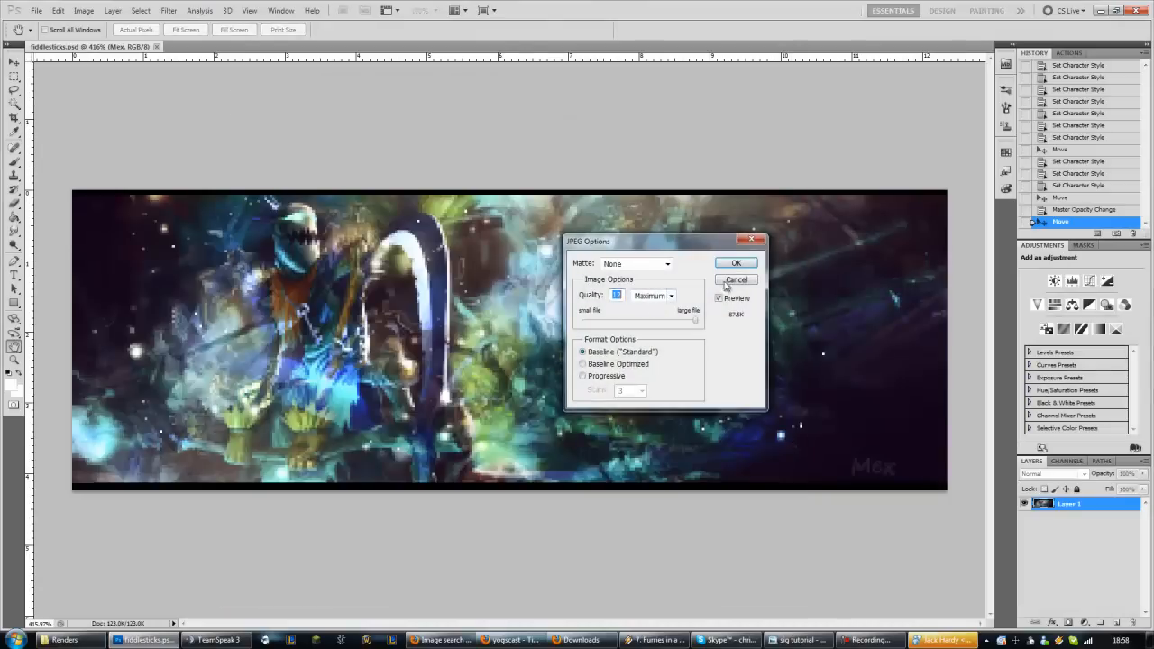
left_click(737, 264)
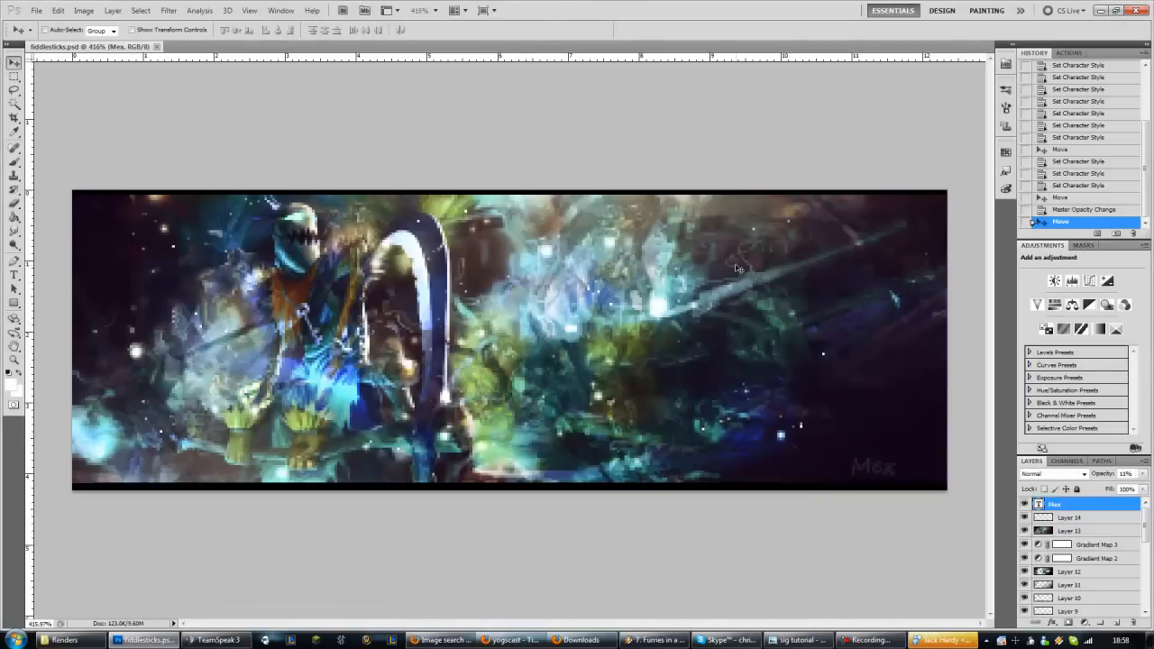
- Check the finished banner at its actual size, 100% zoom
scroll(502, 333, "down", 3)
scroll(500, 333, "down", 4)
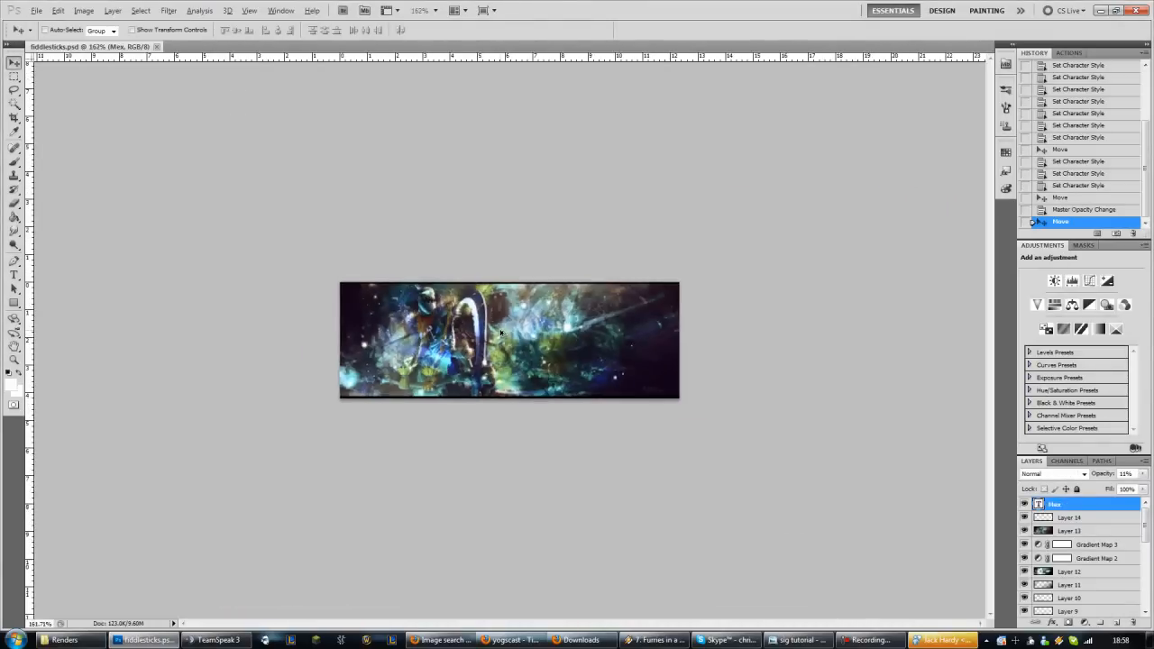
left_click(52, 624)
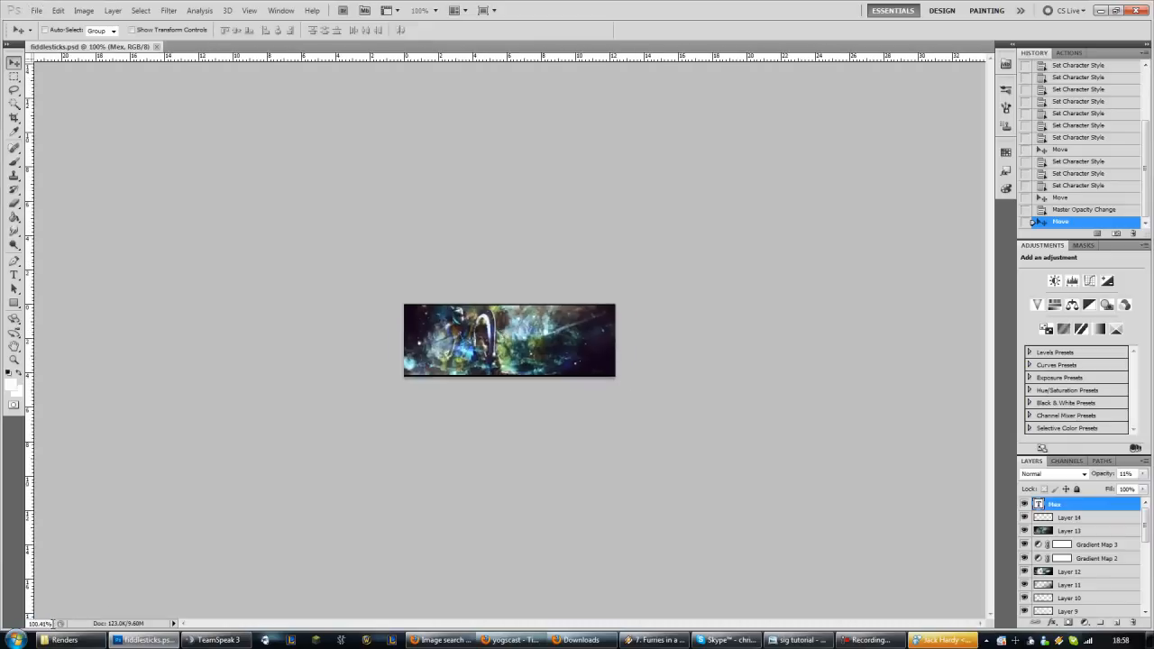
left_click_drag(53, 624, 27, 626)
type("100")
key("Return")
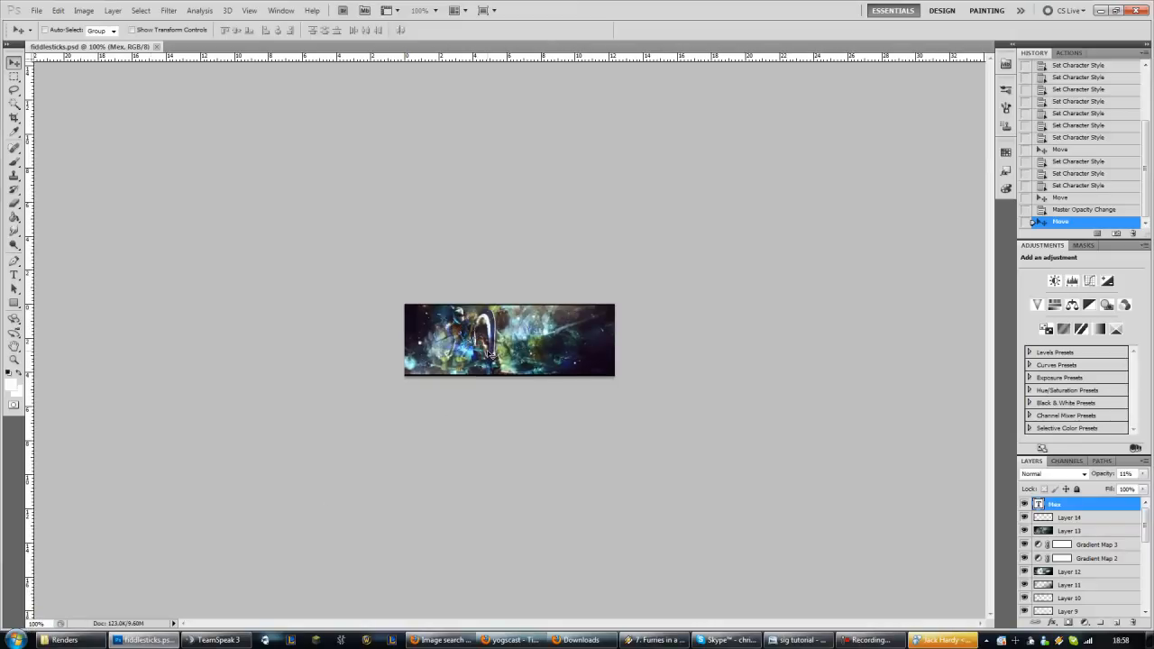
- Switch to Windows Explorer, open the fiddlesticks JPEG from the Photoshop > Sigs folder in Windows Photo Viewer, and examine the exported banner
left_click(87, 644)
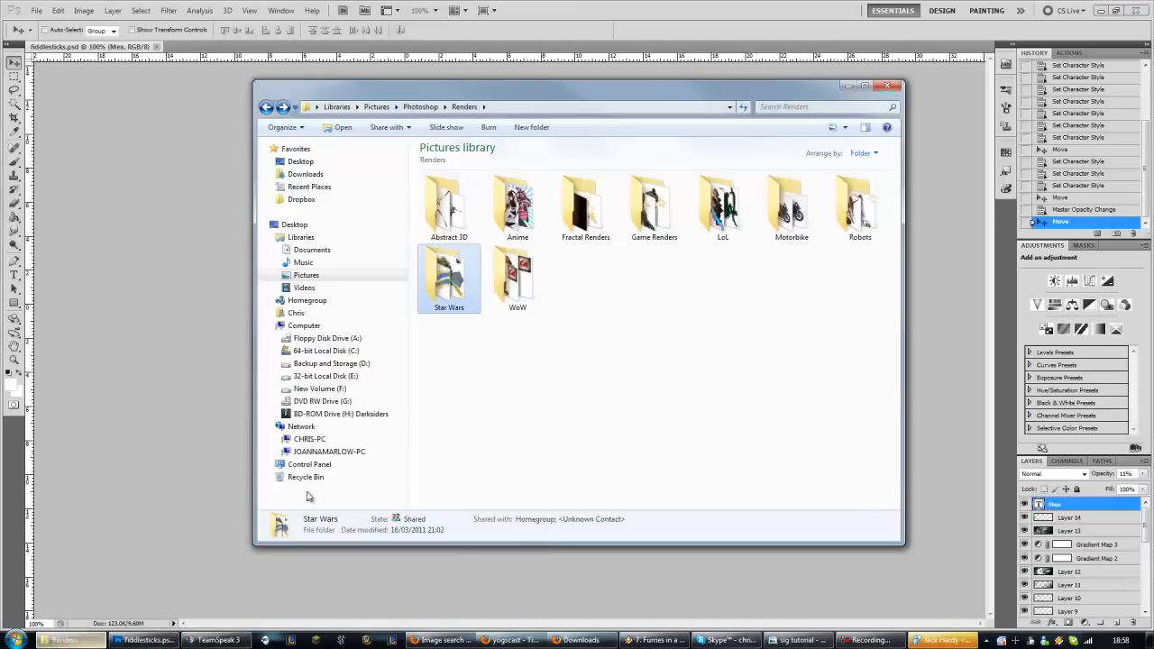
left_click(422, 109)
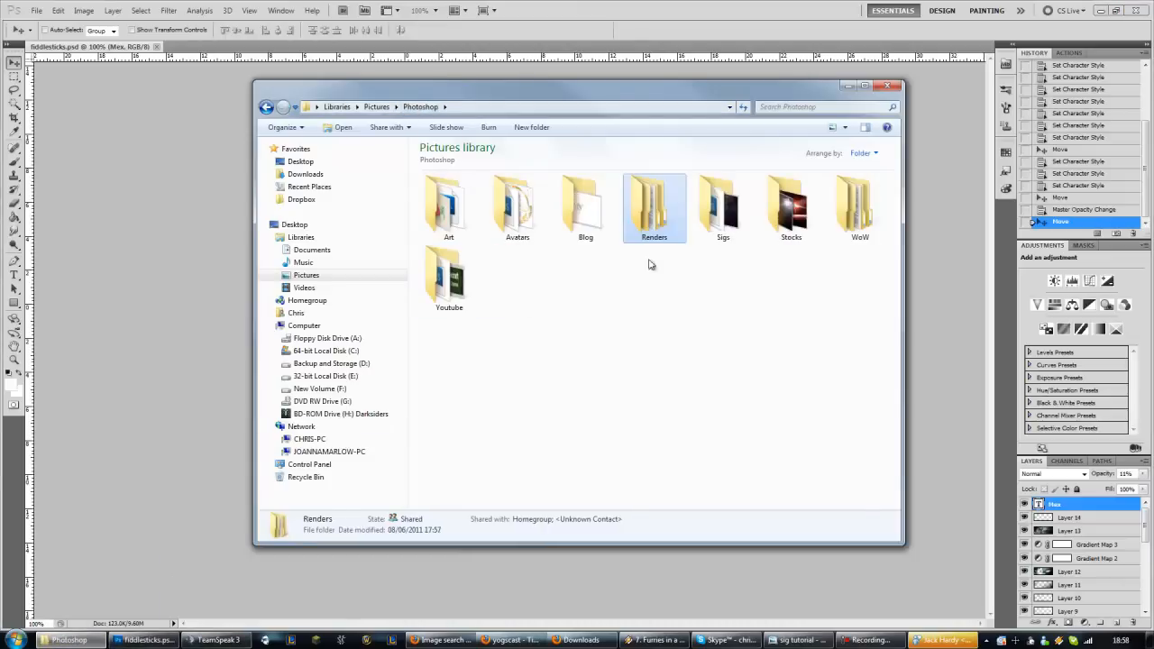
double_click(721, 205)
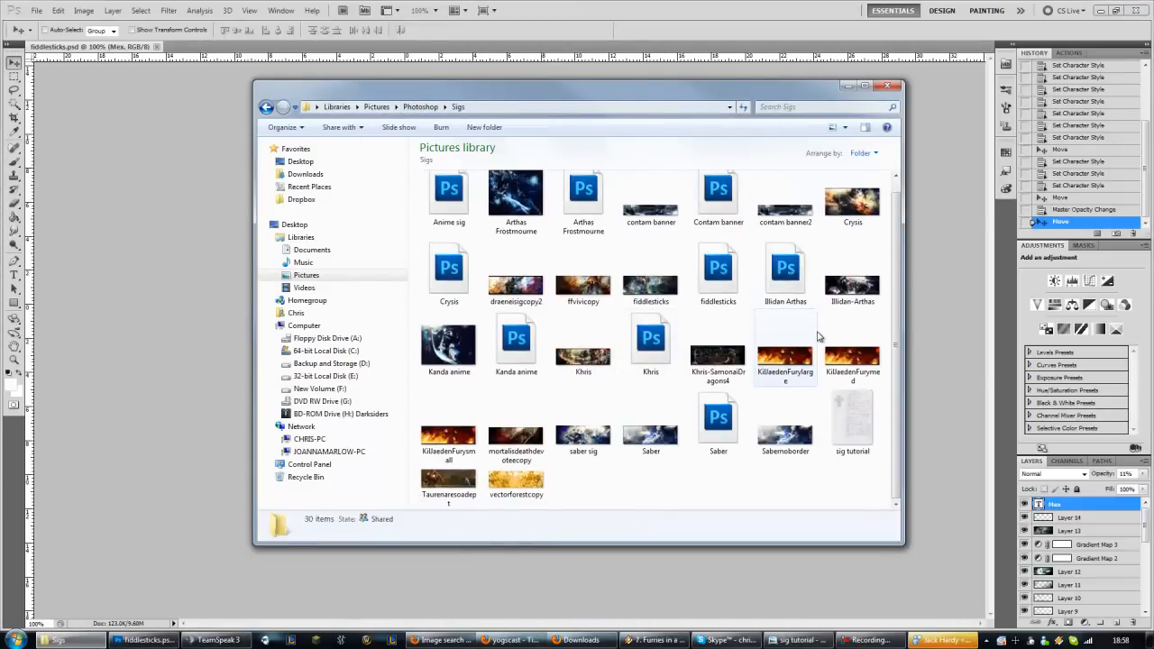
double_click(650, 300)
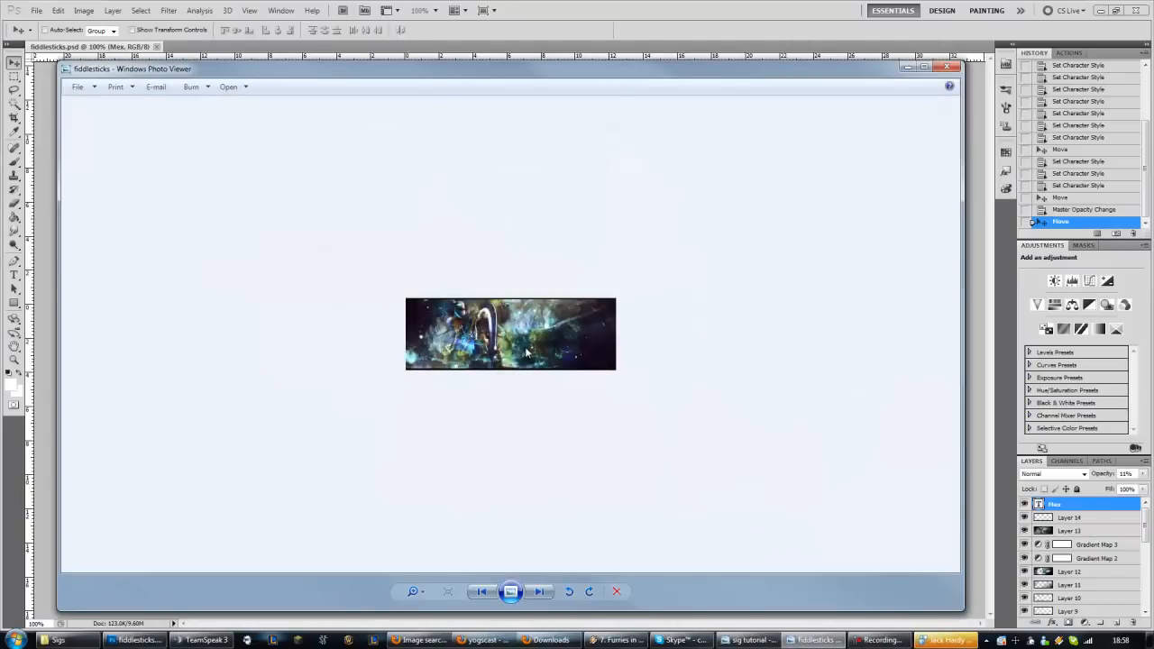
left_click_drag(616, 73, 638, 67)
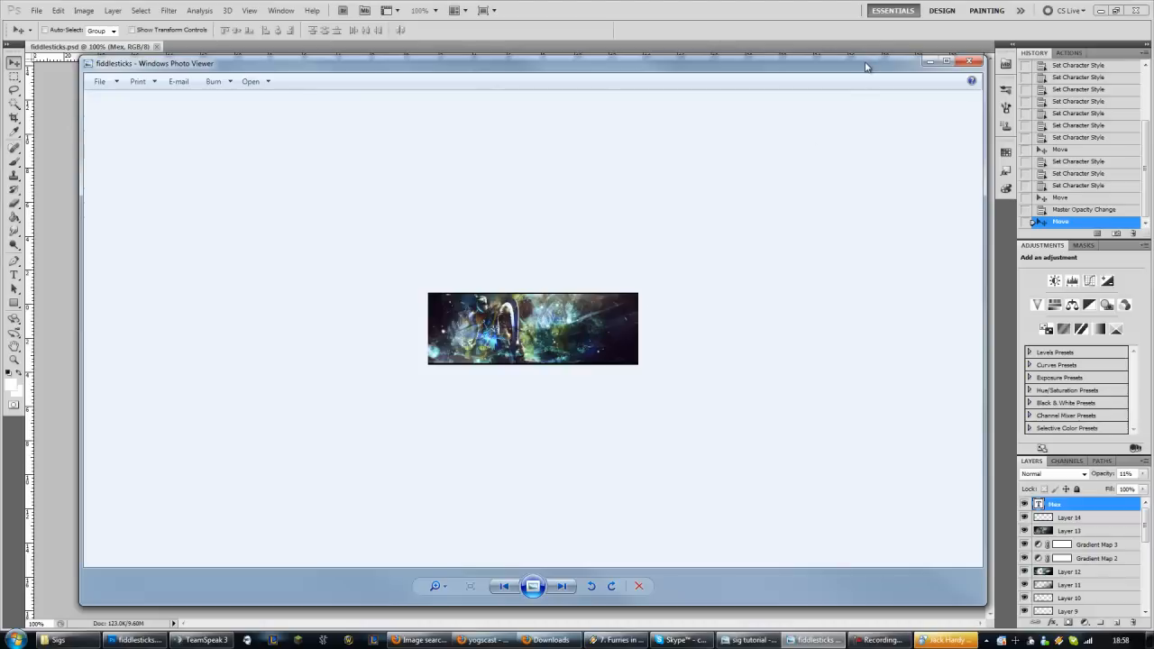
left_click_drag(866, 67, 858, 75)
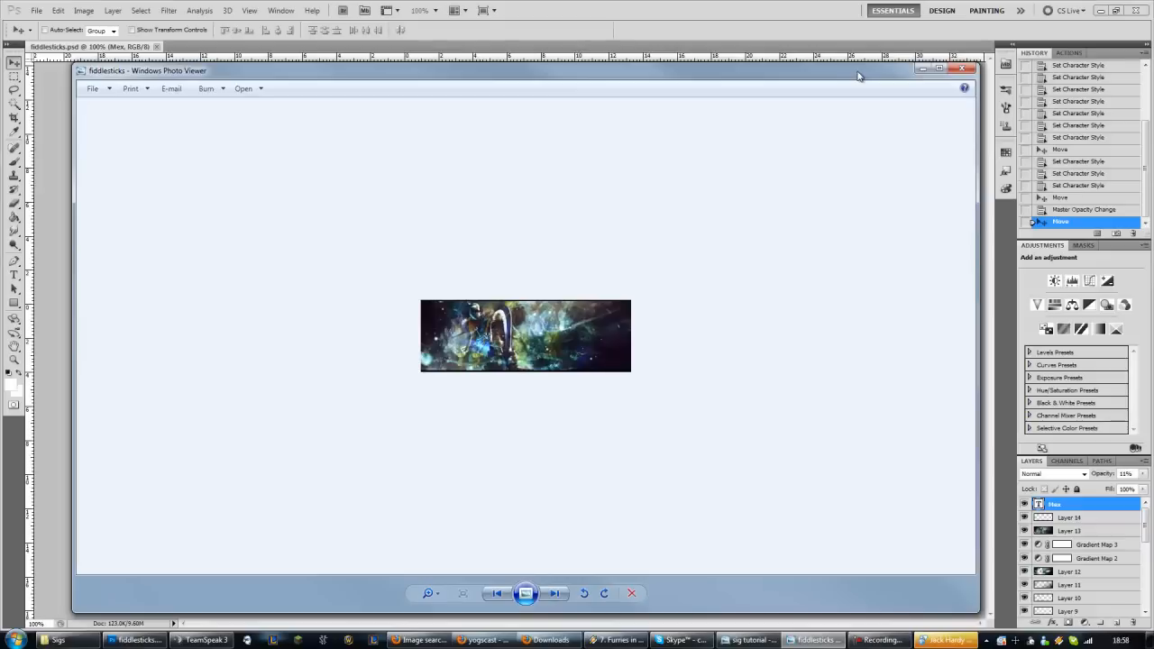